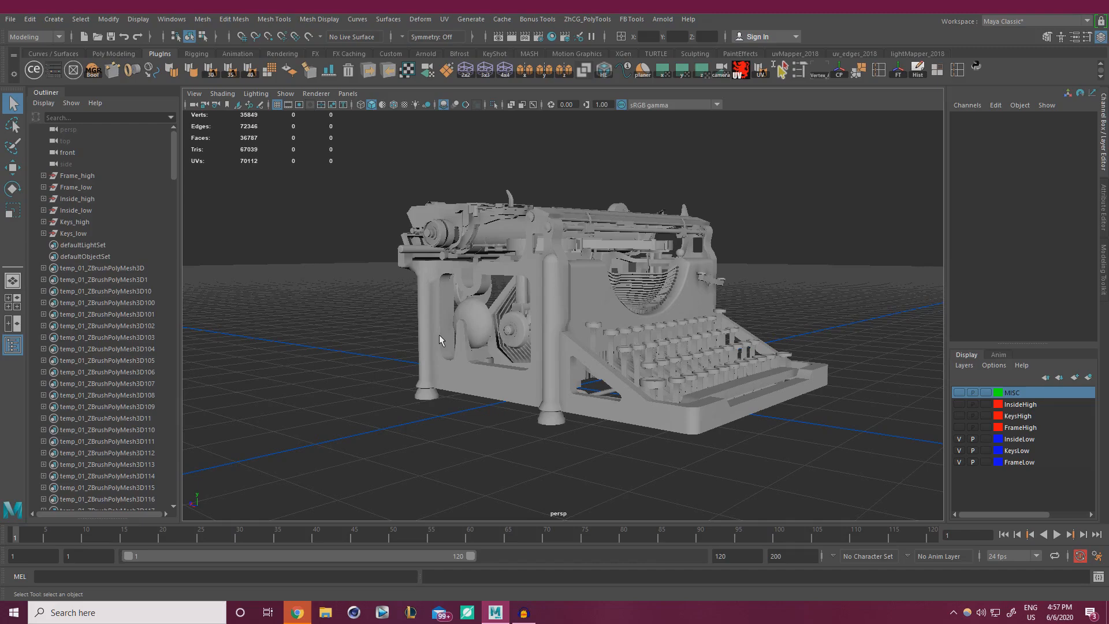
Save the typewriter scene as Render_01.mb in the WorkFiles/Maya folder, confirming the prompt.
left_click_drag(577, 398, 396, 351, "alt")
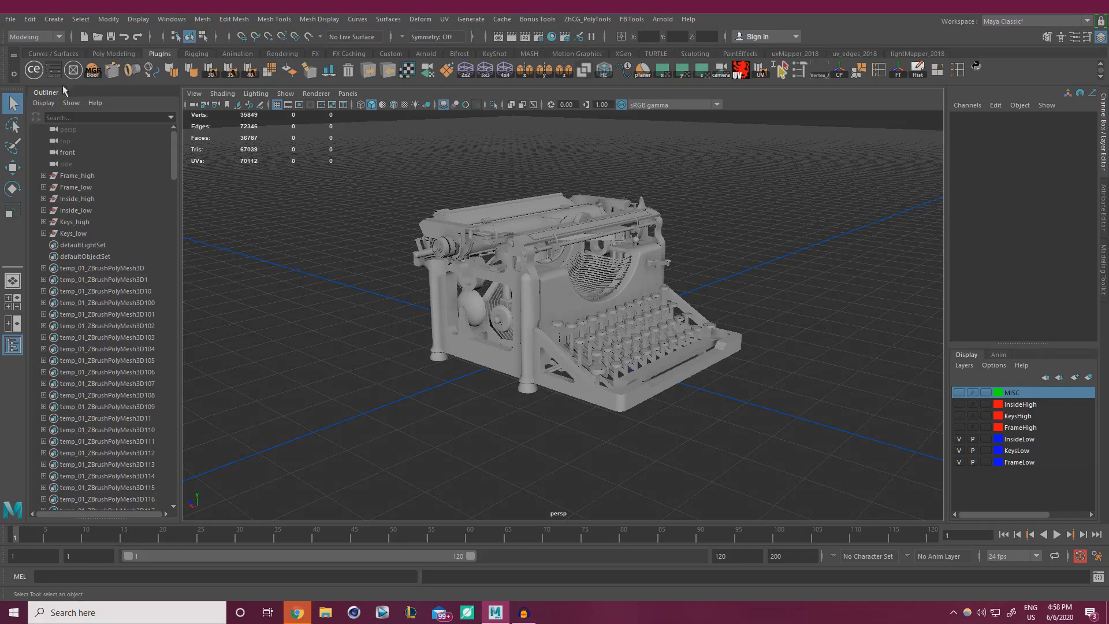
left_click(11, 19)
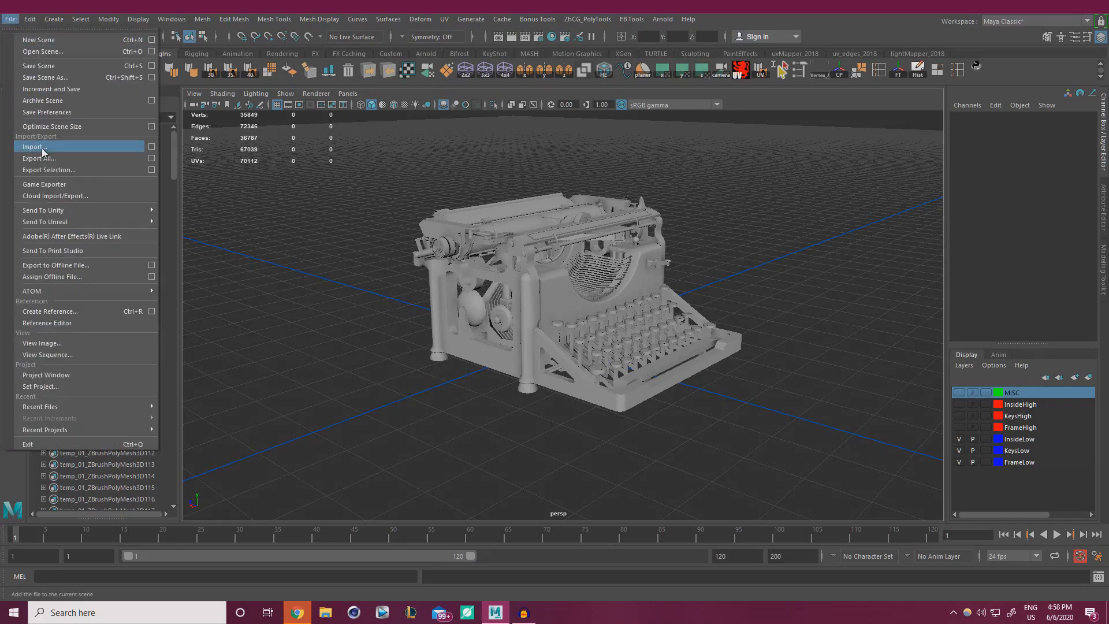
left_click(45, 77)
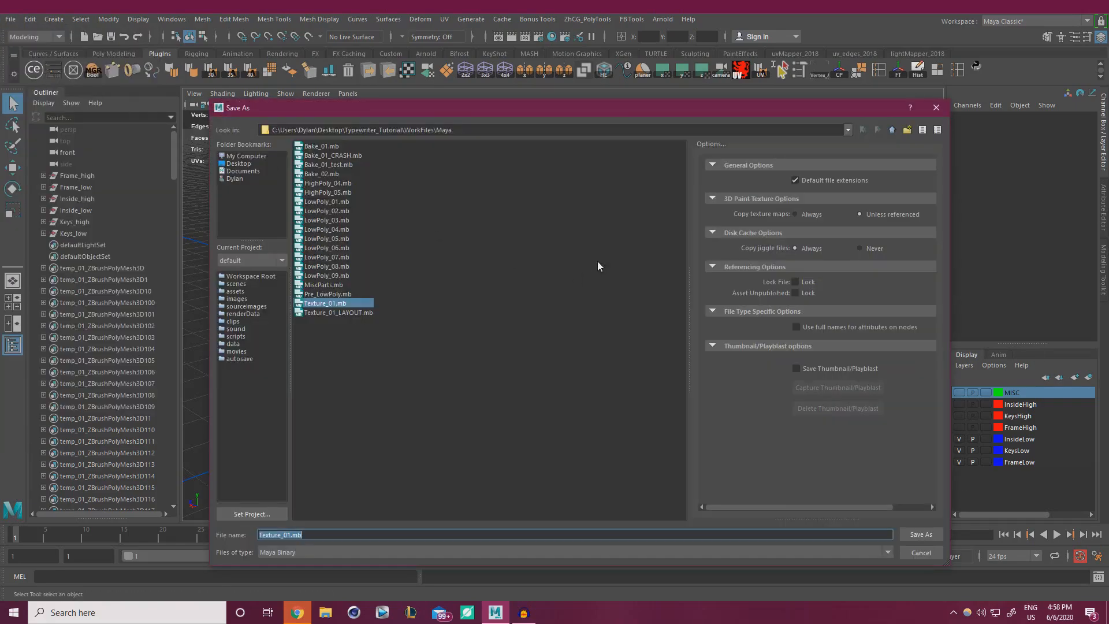
left_click(328, 537)
key("Left")
key("Left")
key("Left")
key("BackSpace")
key("BackSpace")
key("BackSpace")
key("BackSpace")
key("BackSpace")
key("BackSpace")
key("BackSpace")
key("BackSpace")
key("BackSpace")
key("BackSpace")
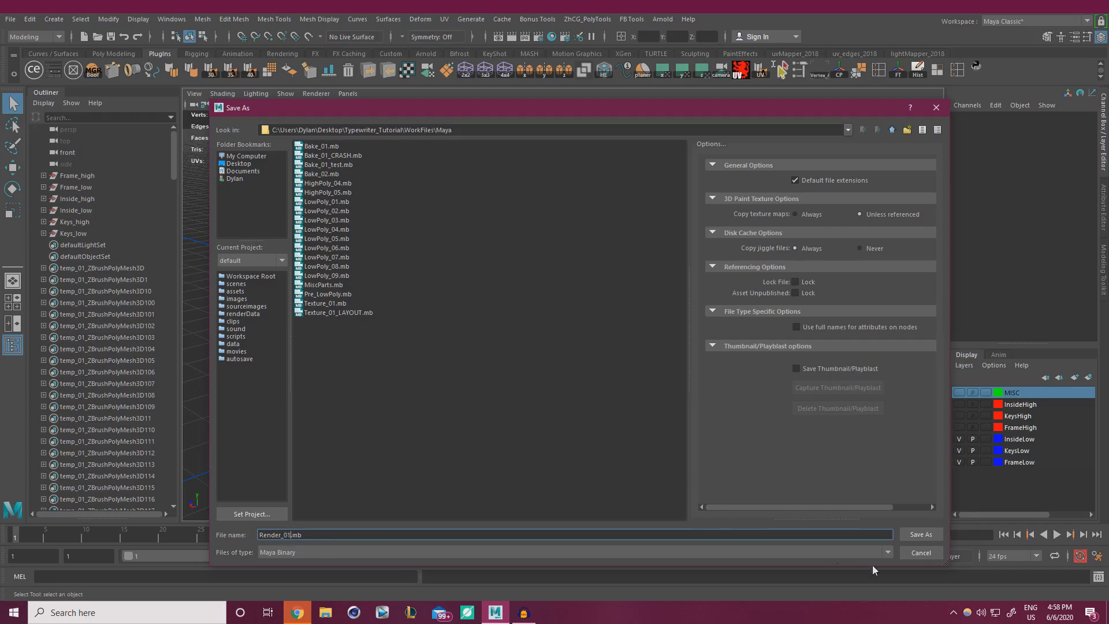
left_click(922, 540)
left_click(528, 315)
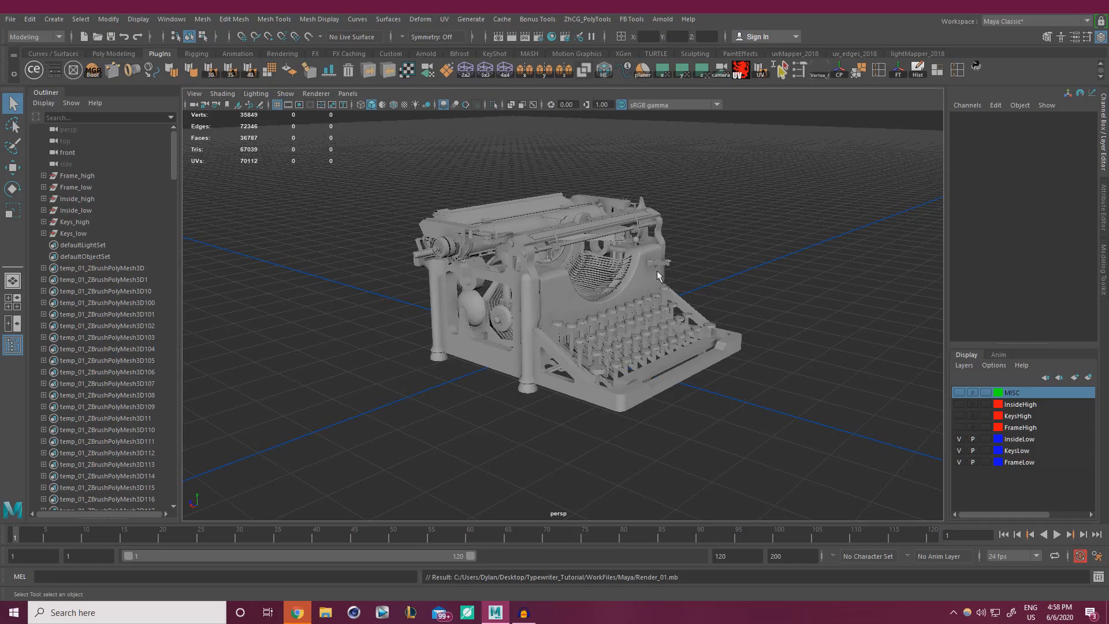
Turn on wireframe-on-shaded display to show the typewriter's mesh edges.
left_click_drag(657, 275, 583, 272, "alt")
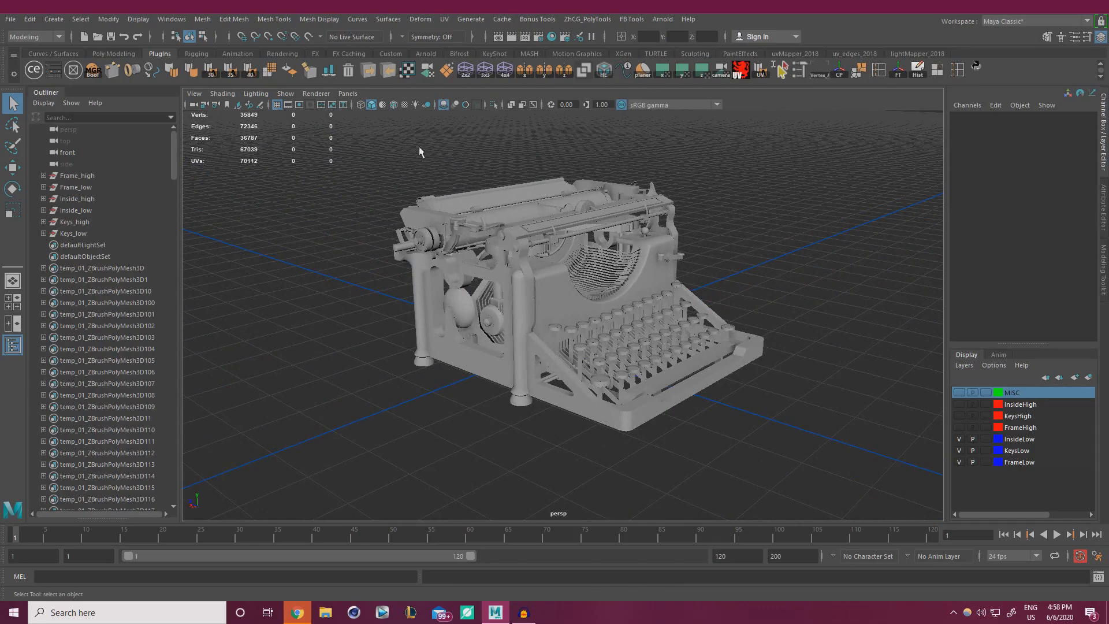
left_click(393, 104)
mouse_move(520, 277)
left_mouse_down("alt")
mouse_move(491, 276)
mouse_move(515, 282)
left_mouse_up("alt")
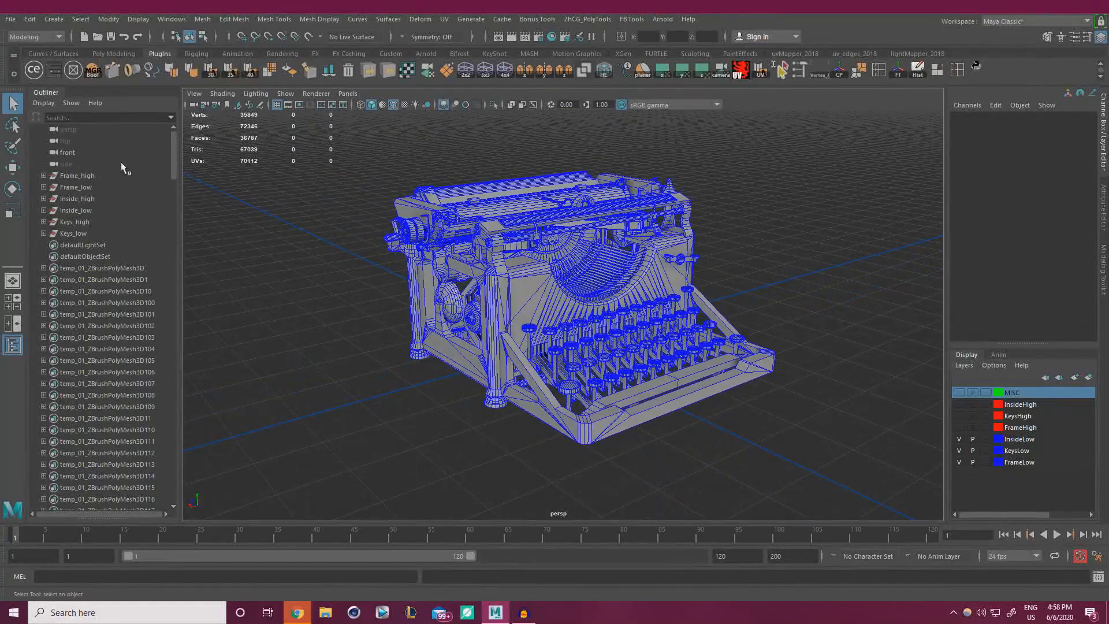
Expand Keys_low and select its parts from TipsInside_low through SpaceBar_low.
left_click(44, 233)
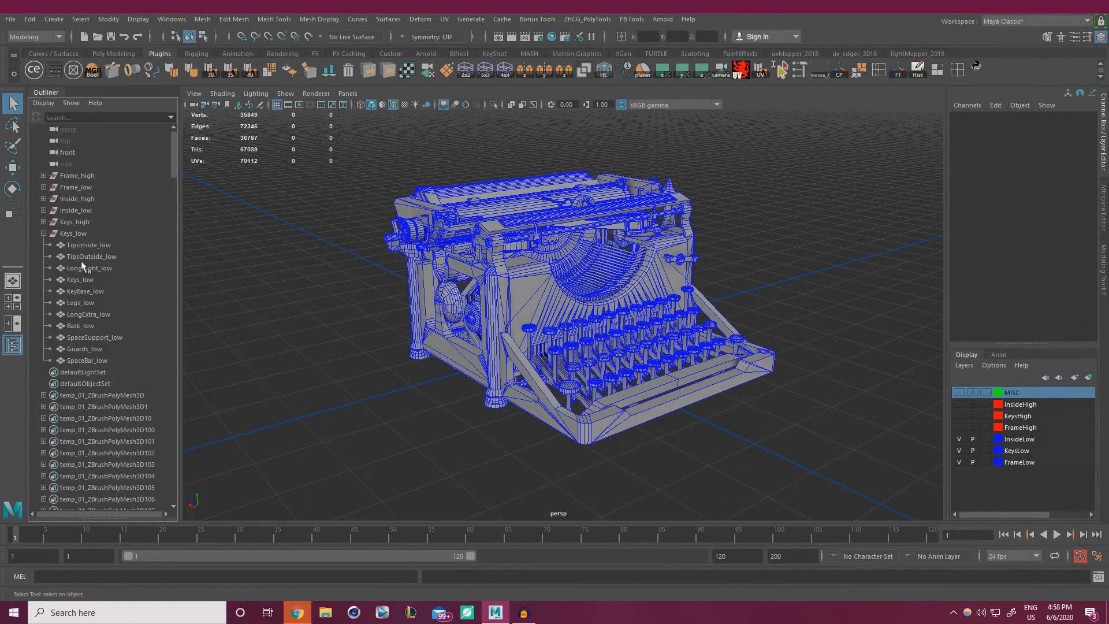
left_click(86, 245)
left_click(119, 360, "shift")
Combine the selected key parts into one TipsInside_low mesh and delete its history.
left_click_drag(358, 367, 386, 366, "alt")
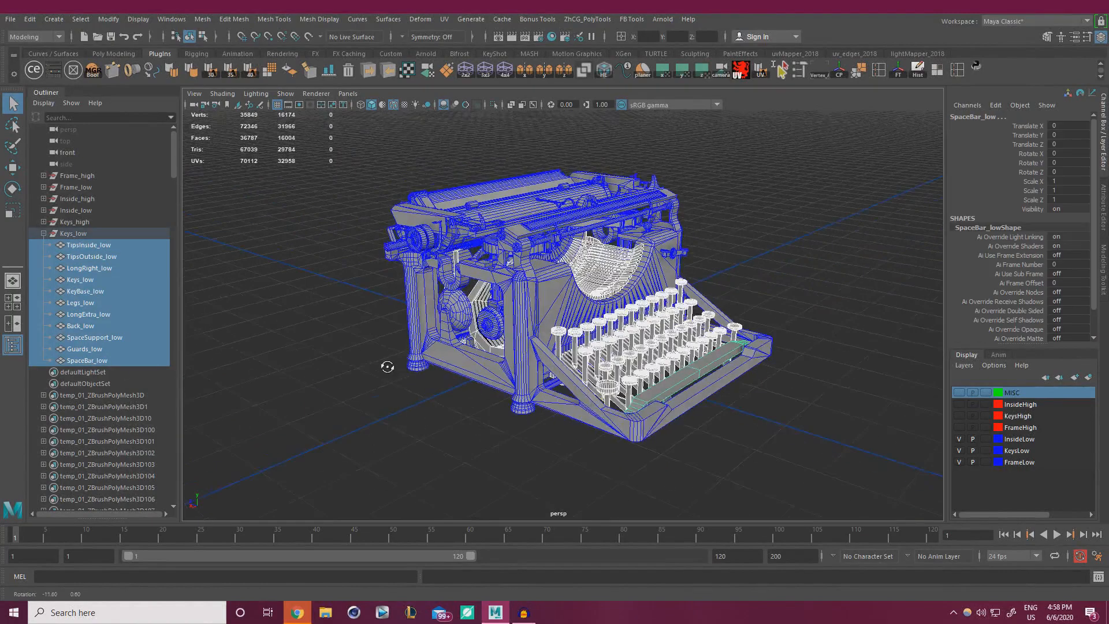
right_click_drag(386, 366, 413, 365, "alt")
left_click(202, 19)
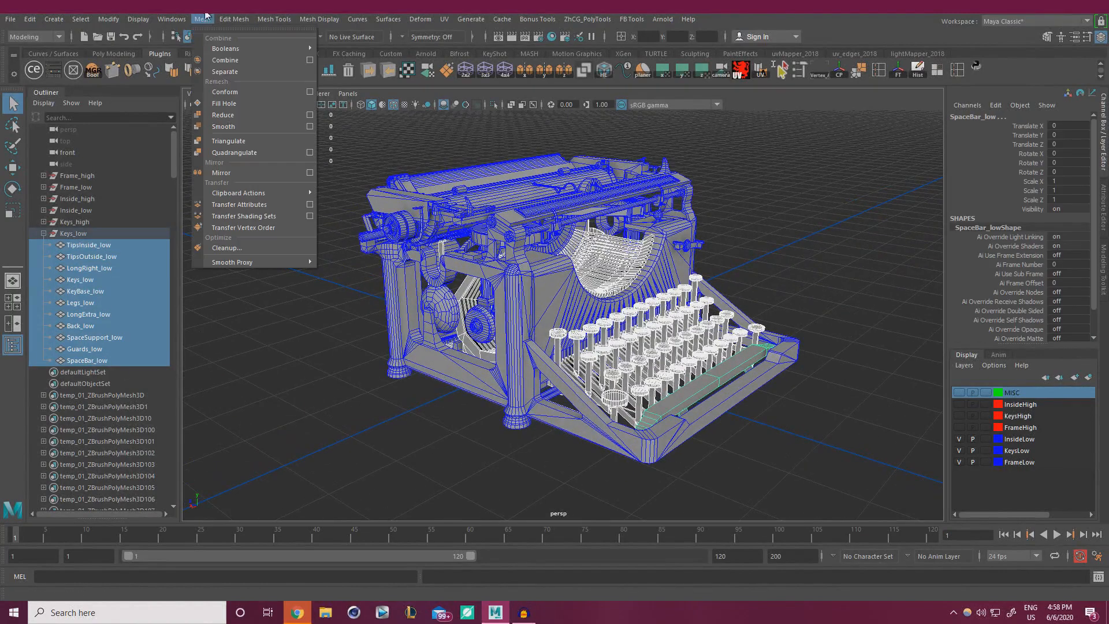
left_click(231, 62)
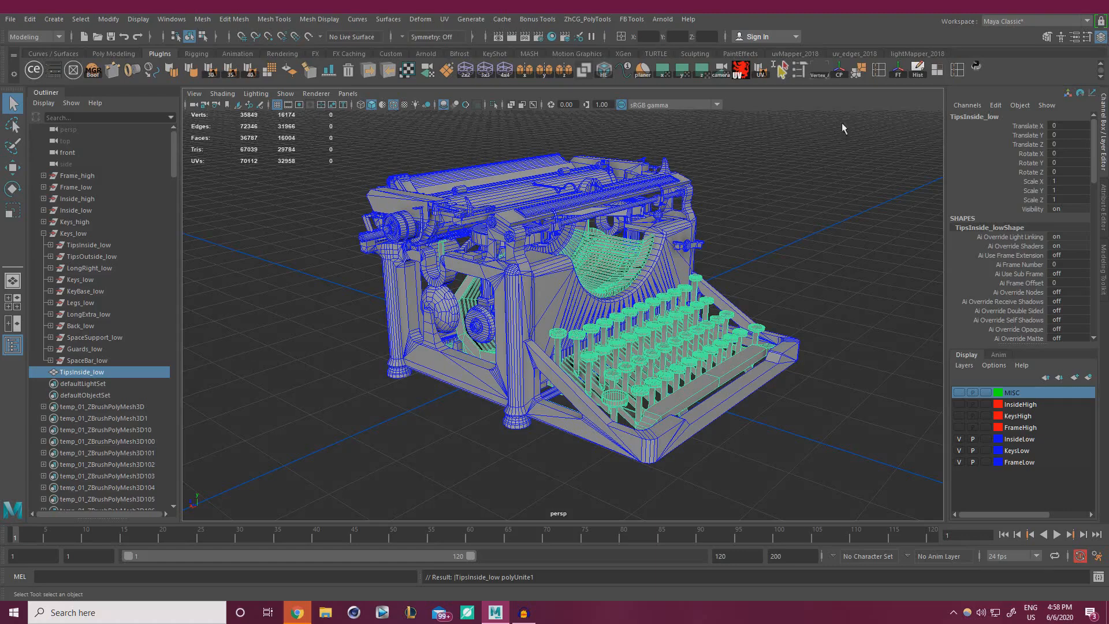
left_click(917, 69)
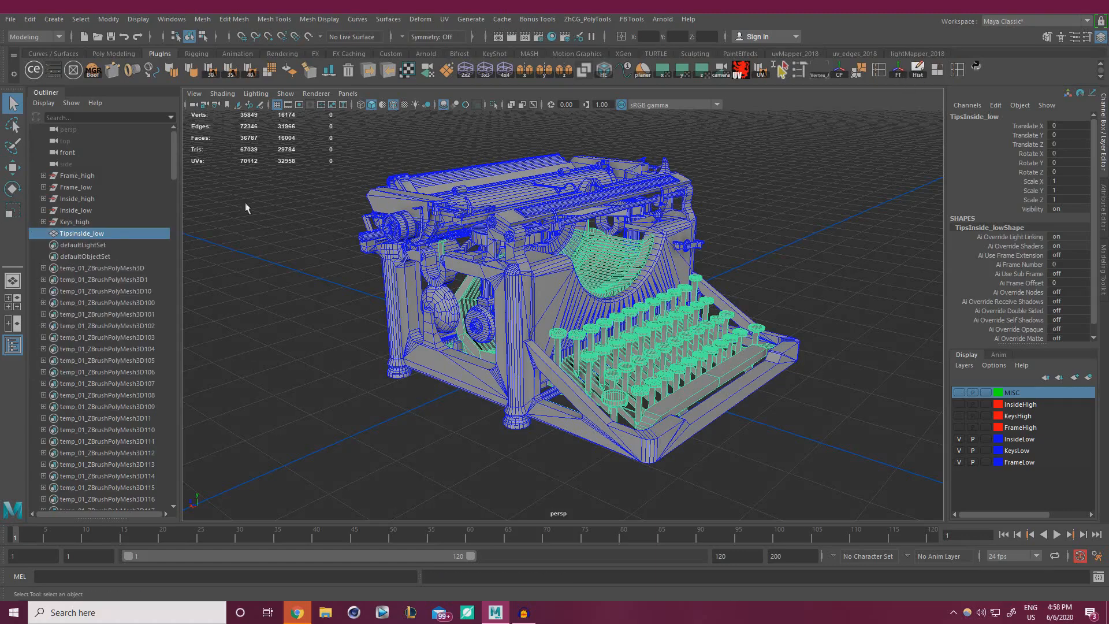
Combine Inside_low's parts from SmallBracket_low to Cone_low, then freeze transformations and delete history.
left_click(65, 210)
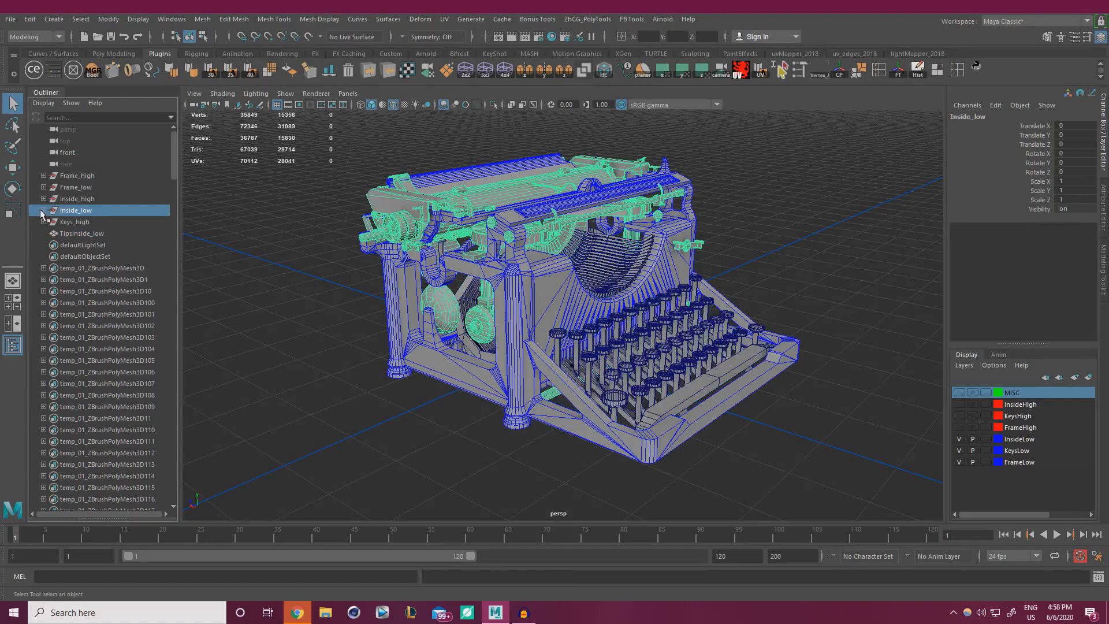
left_click(43, 210)
left_click(82, 223)
scroll(102, 255, "down", 15)
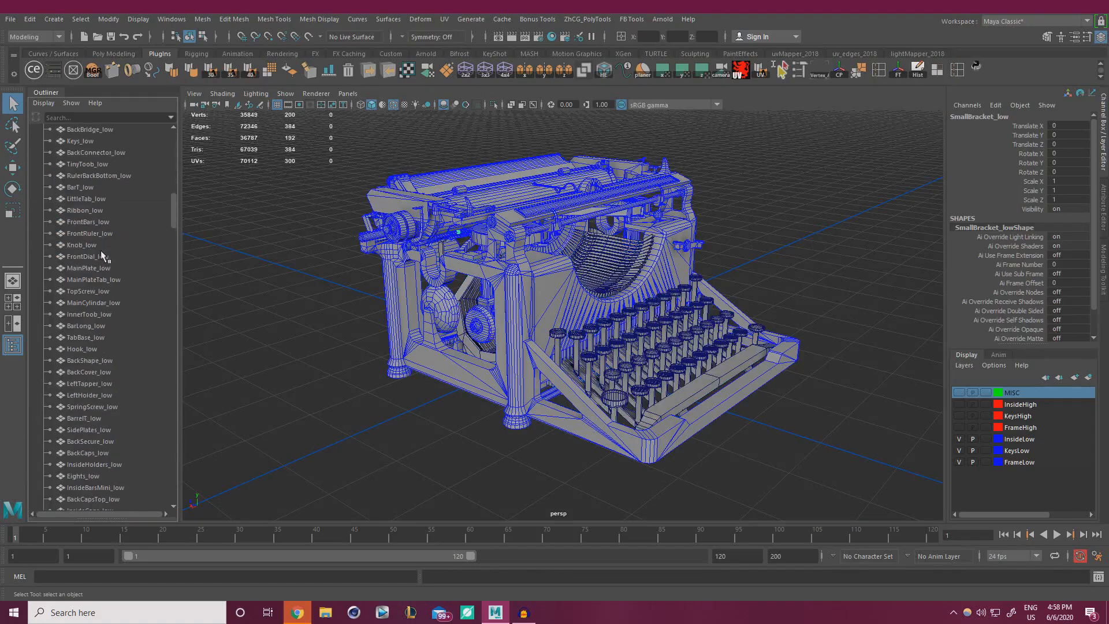
scroll(104, 257, "up", 5)
left_click(86, 349, "shift")
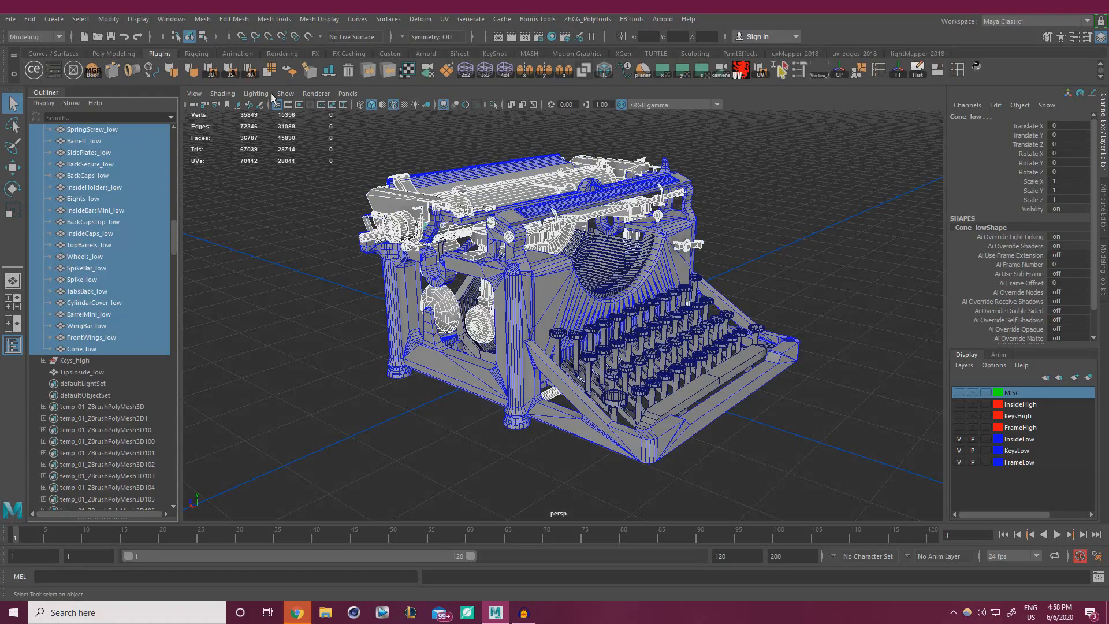
left_click(202, 19)
left_click(225, 65)
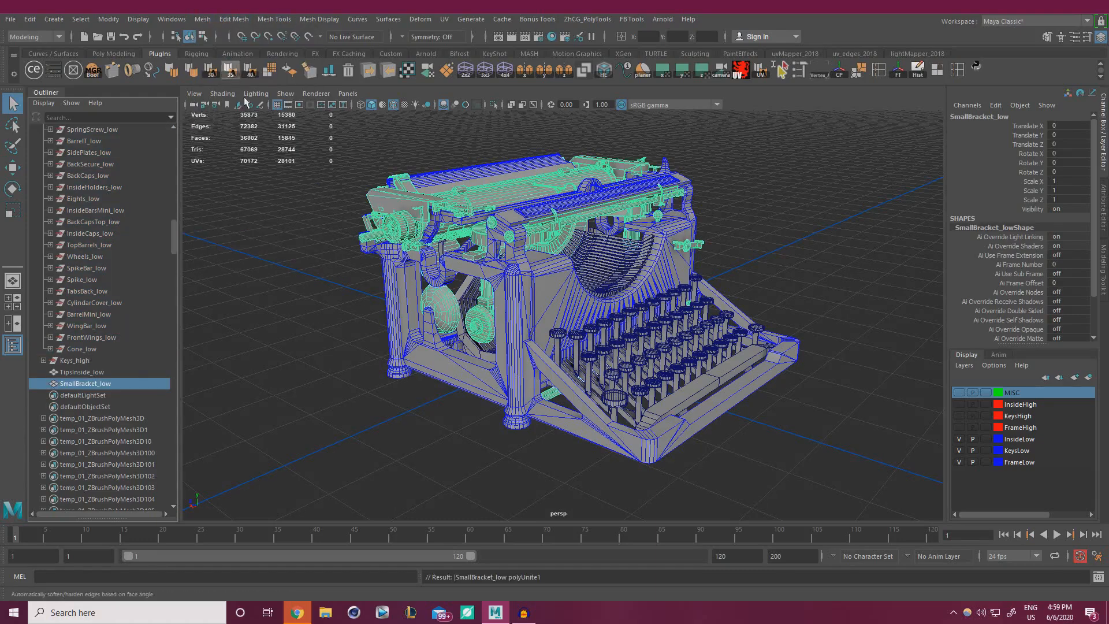
left_click(898, 70)
left_click(917, 70)
scroll(116, 291, "up", 5)
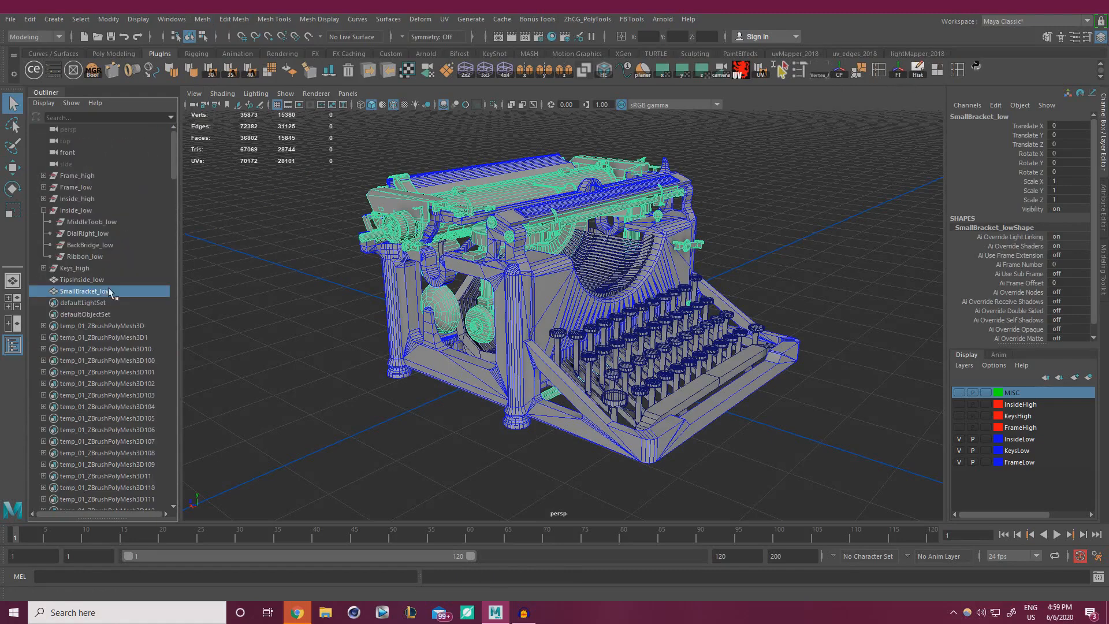
Delete the empty Inside_low group, checking the model in wireframe and shaded views.
left_click(74, 257)
left_click(81, 222, "shift")
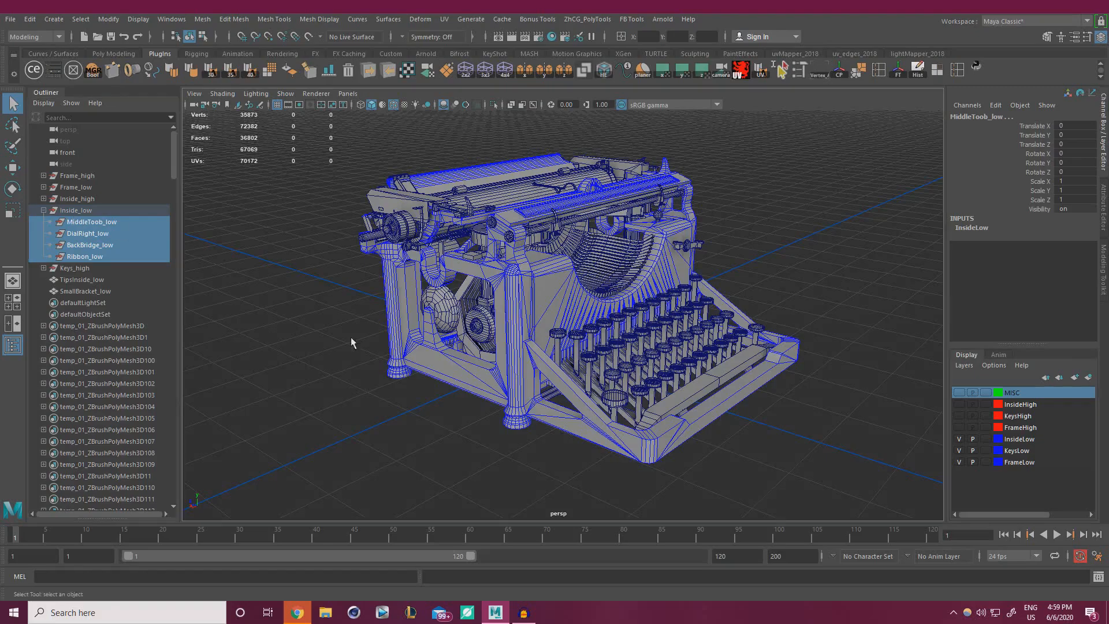
left_click_drag(384, 329, 225, 302, "alt")
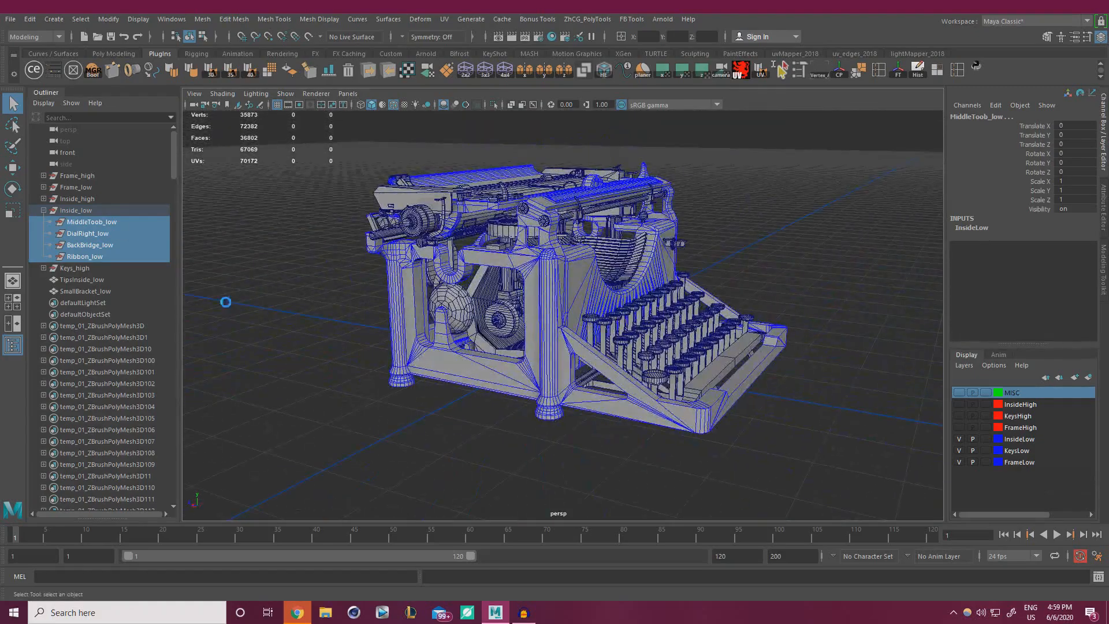
left_click(227, 307)
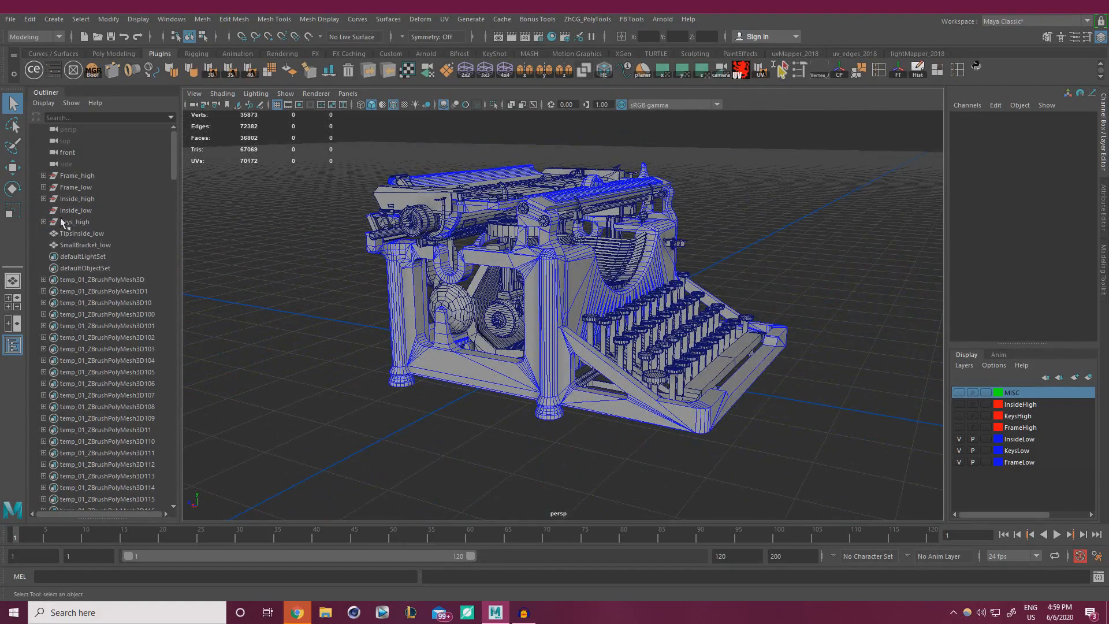
left_click(88, 210)
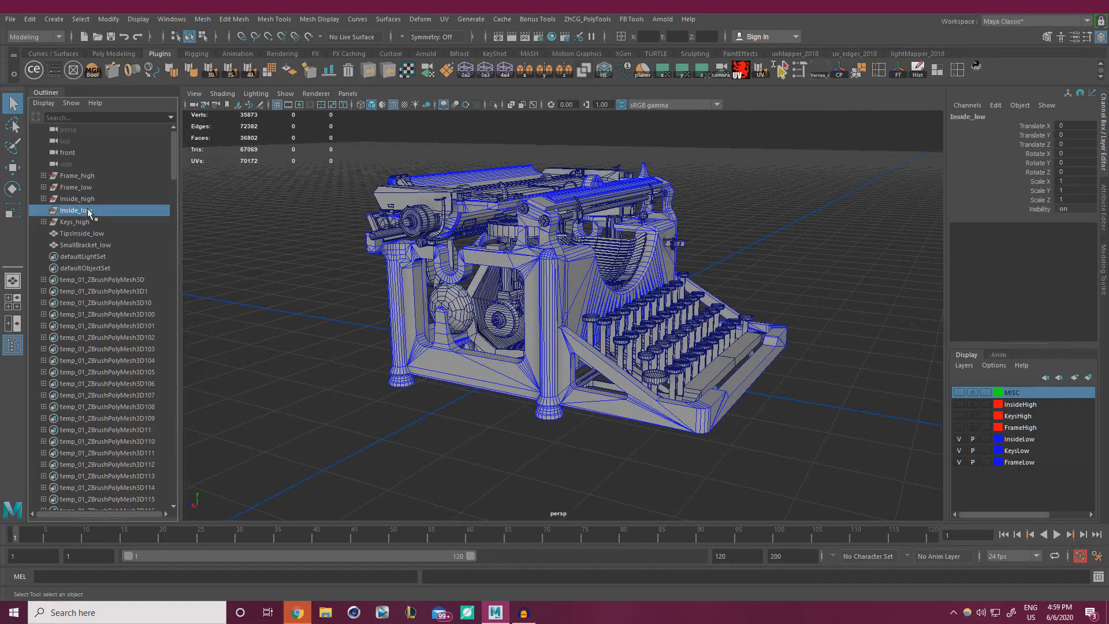
key("Delete")
key("ctrl+z")
left_click_drag(446, 261, 328, 316, "alt")
key("4")
key("5")
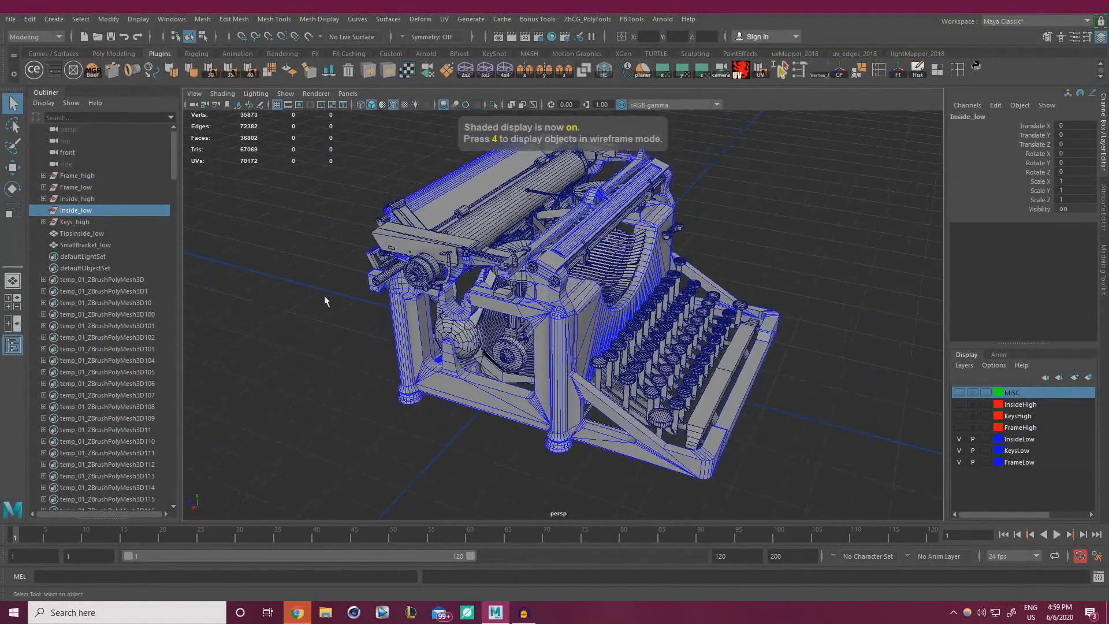
key("Delete")
Select the TipsInside_low and SmallBracket_low meshes, leaving their names unchanged, then deselect.
left_click(77, 222)
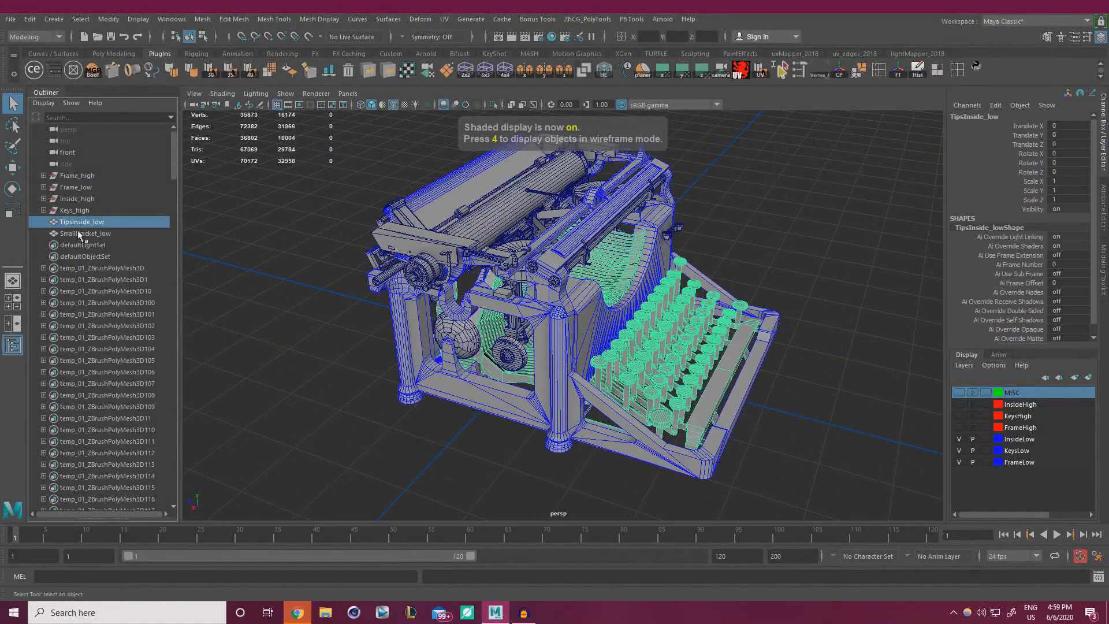
left_click(81, 233)
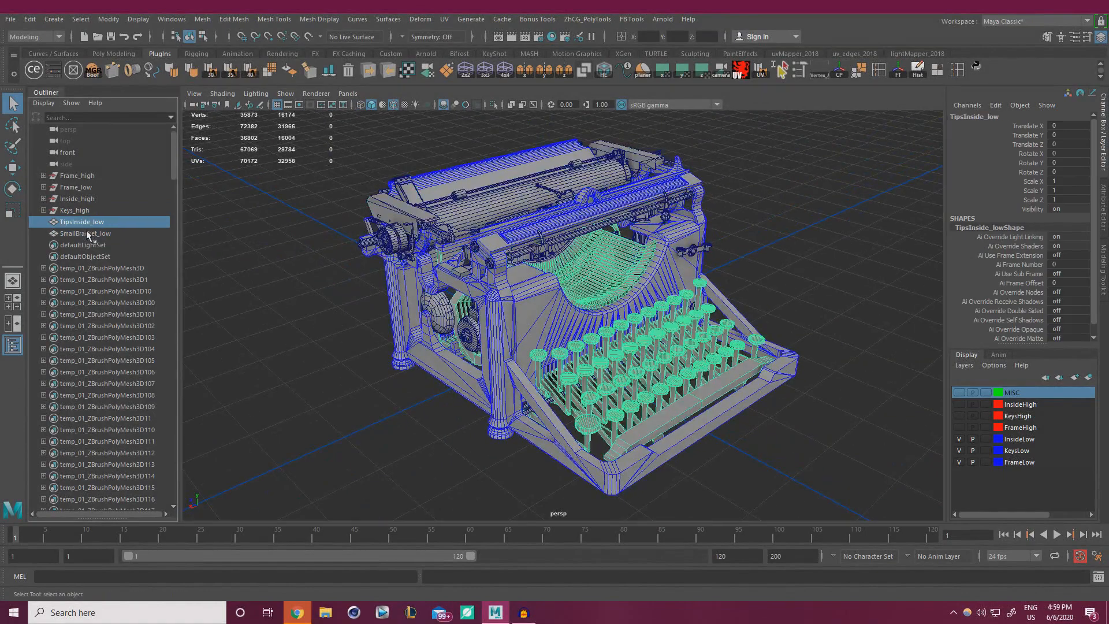
double_click(86, 231)
left_click(212, 218)
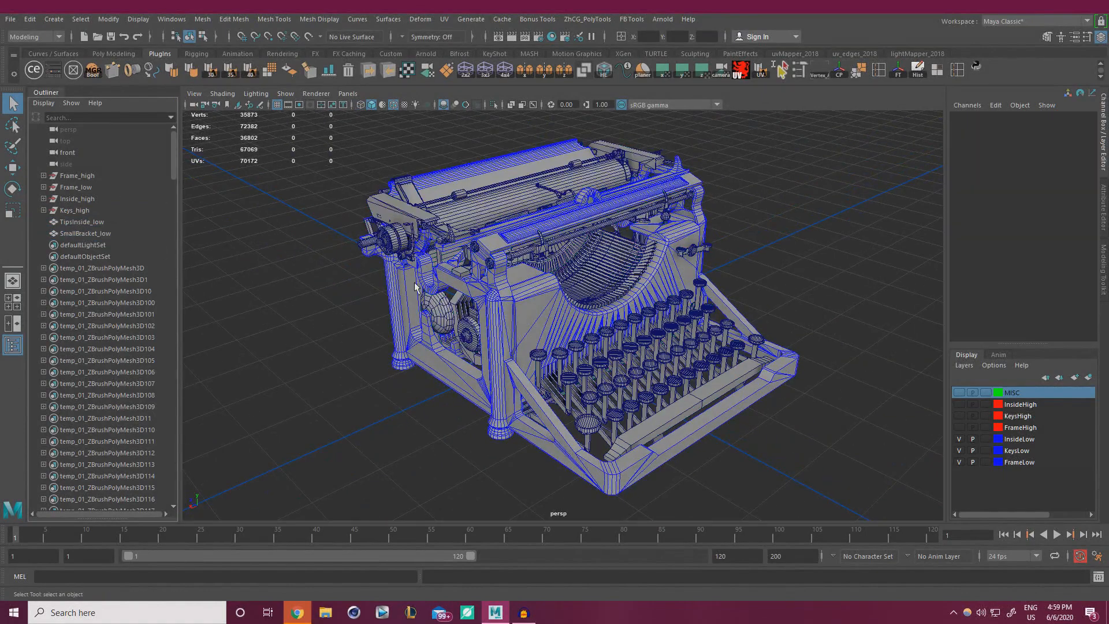
Combine Frame_low's parts, Cover_low through Feet_low, into Cover_low; freeze transforms and delete history.
left_click(43, 187)
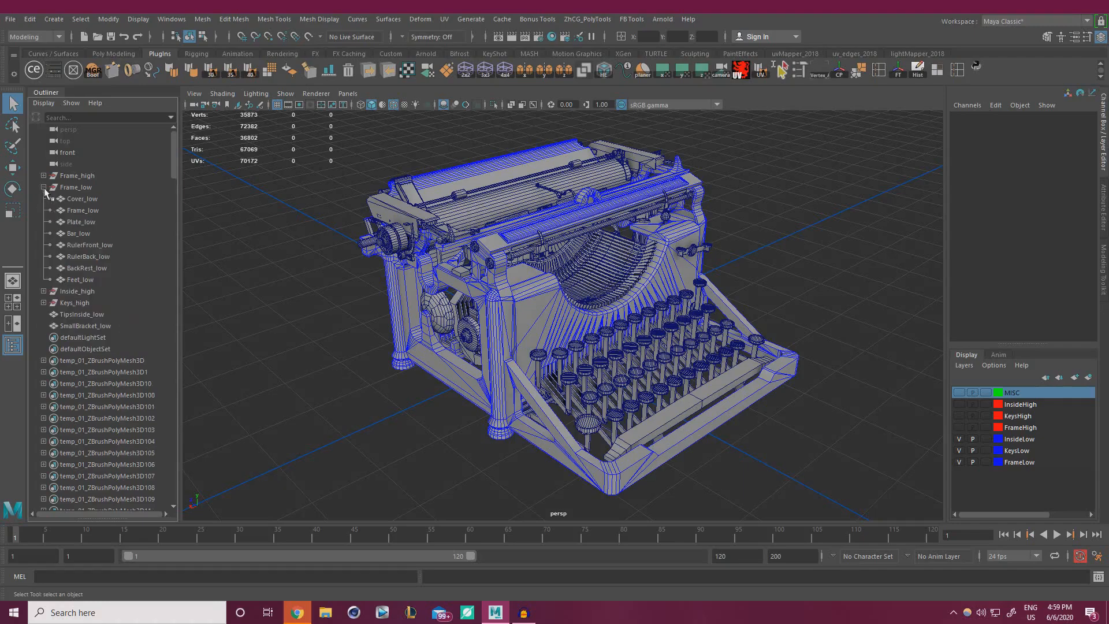
left_click(87, 199)
left_click(81, 279, "shift")
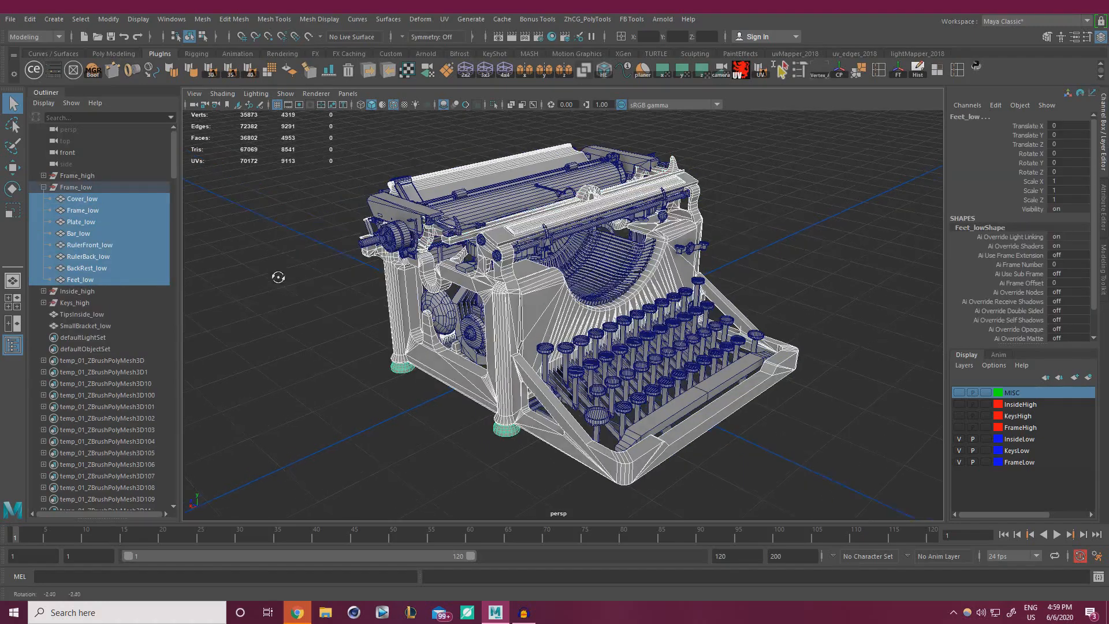
left_click(202, 19)
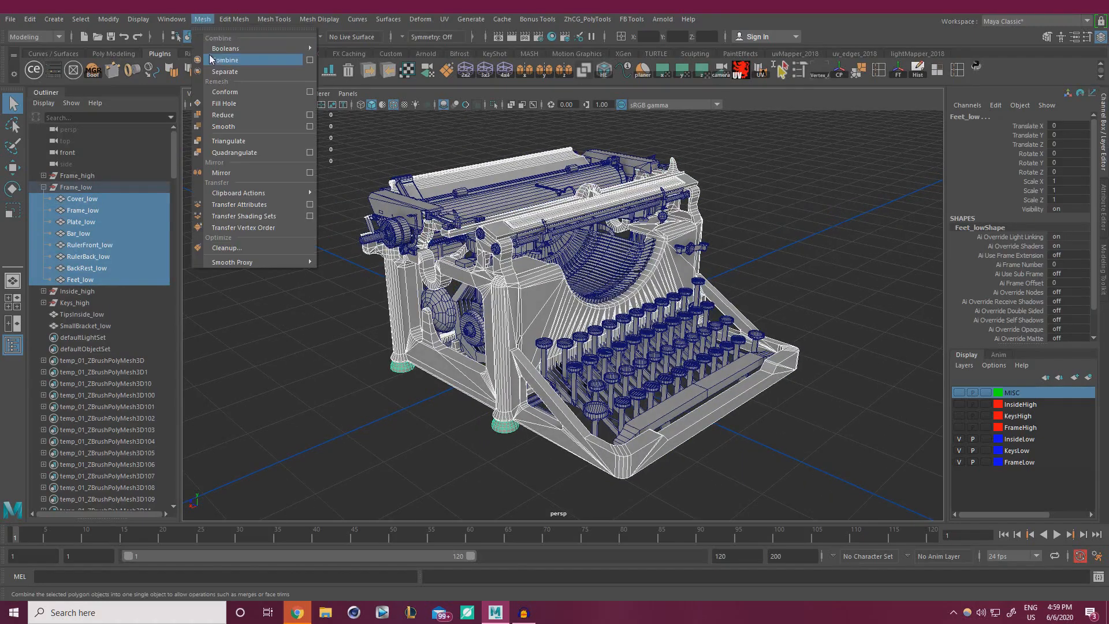
left_click(226, 60)
left_click(901, 74)
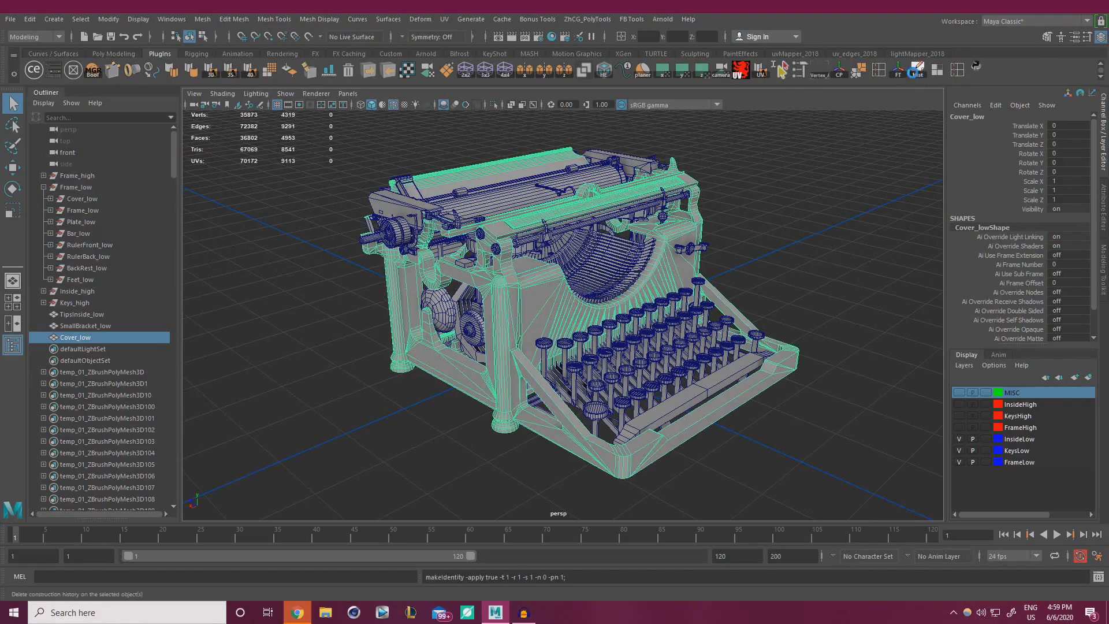
left_click(916, 71)
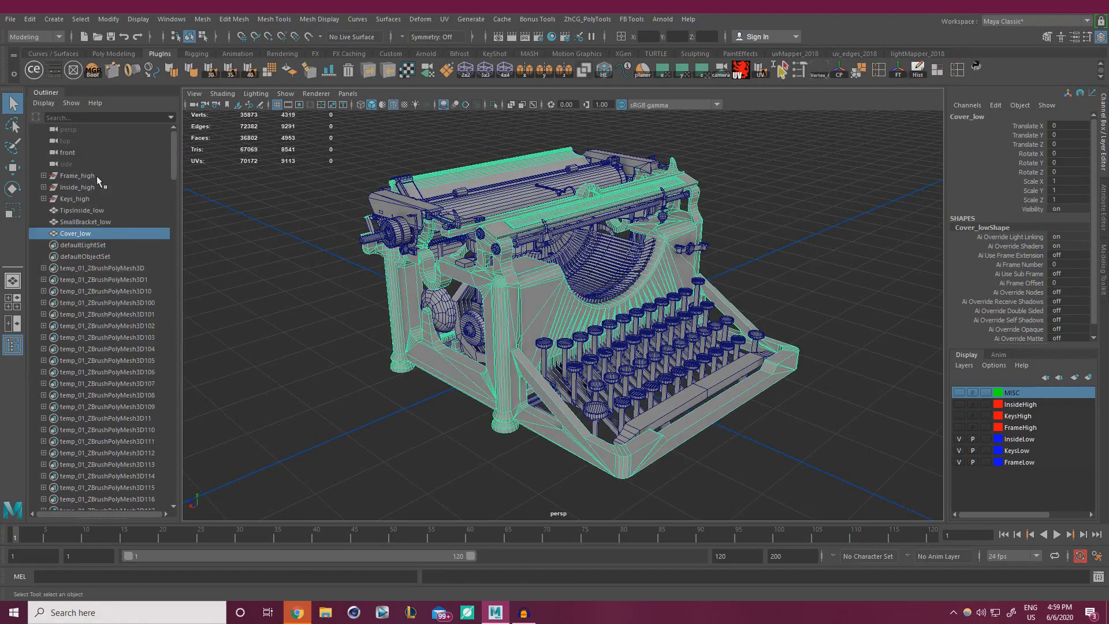
scroll(334, 324, "up", 2)
mouse_move(333, 324)
left_mouse_down("alt")
mouse_move(346, 283)
mouse_move(334, 322)
left_mouse_up("alt")
Rename Cover_low to Frame and SmallBracket_low to Inside1.
left_click(333, 321)
left_click(75, 234)
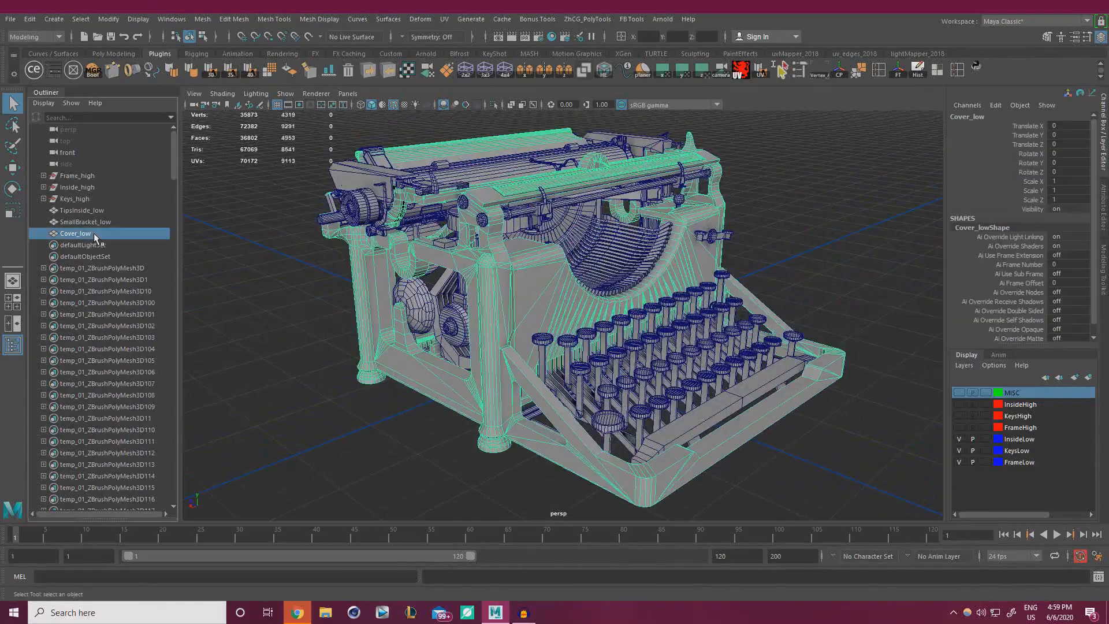
double_click(95, 234)
type("Fram")
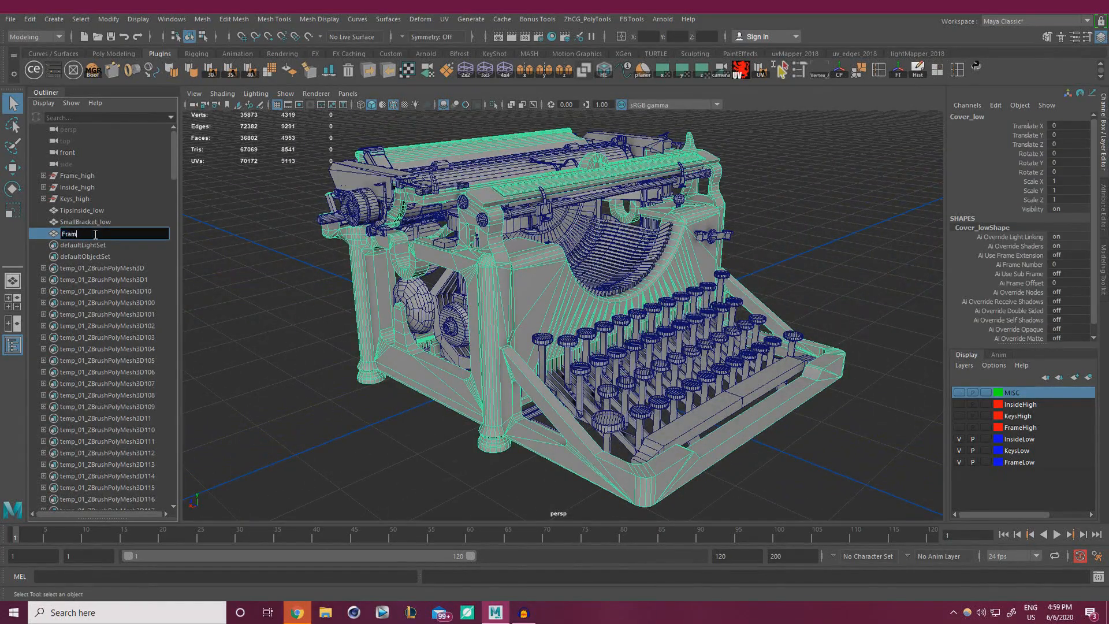
type("e")
key("Return")
left_click(103, 223)
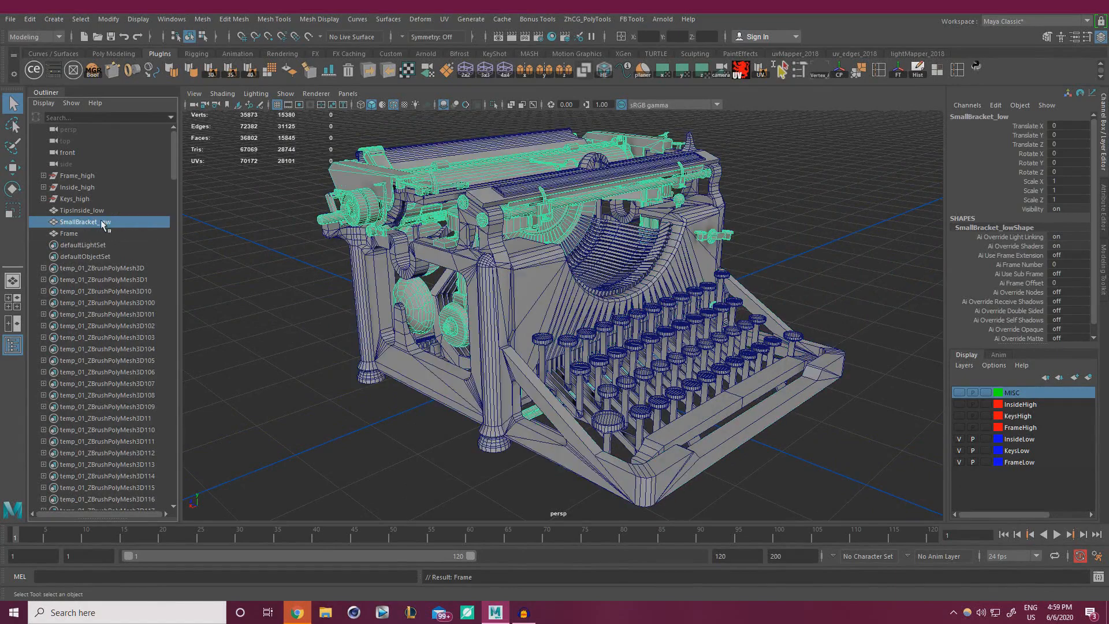
double_click(103, 222)
key("BackSpace")
type("Insid")
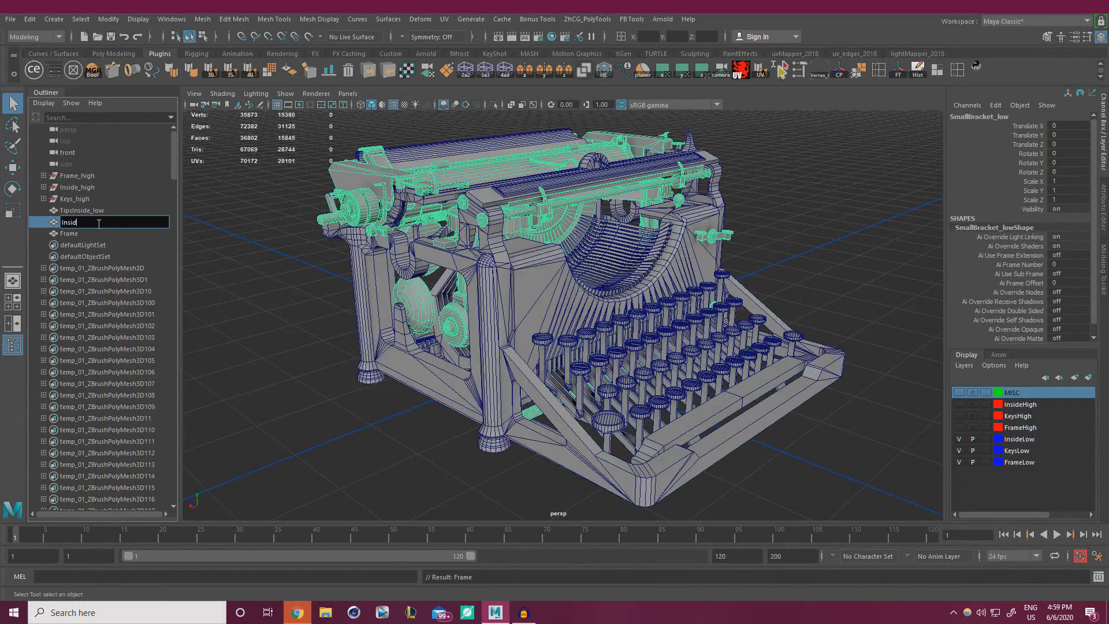
type("e")
key("Return")
Rename TipsInside_low to Keyboard.
left_click(89, 209)
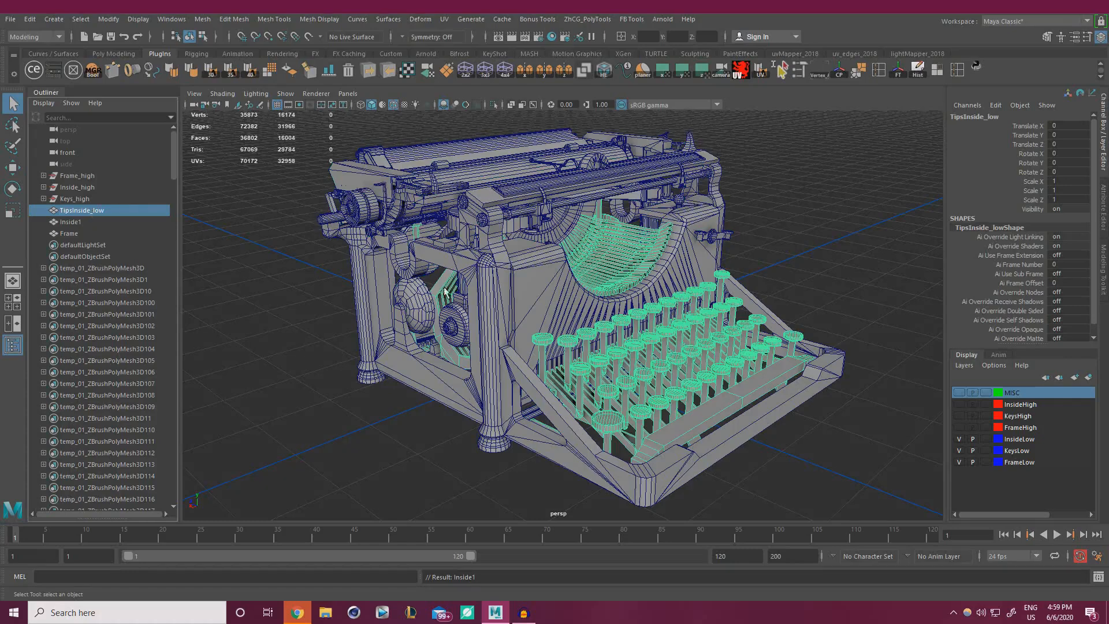
double_click(80, 212)
type("Keys")
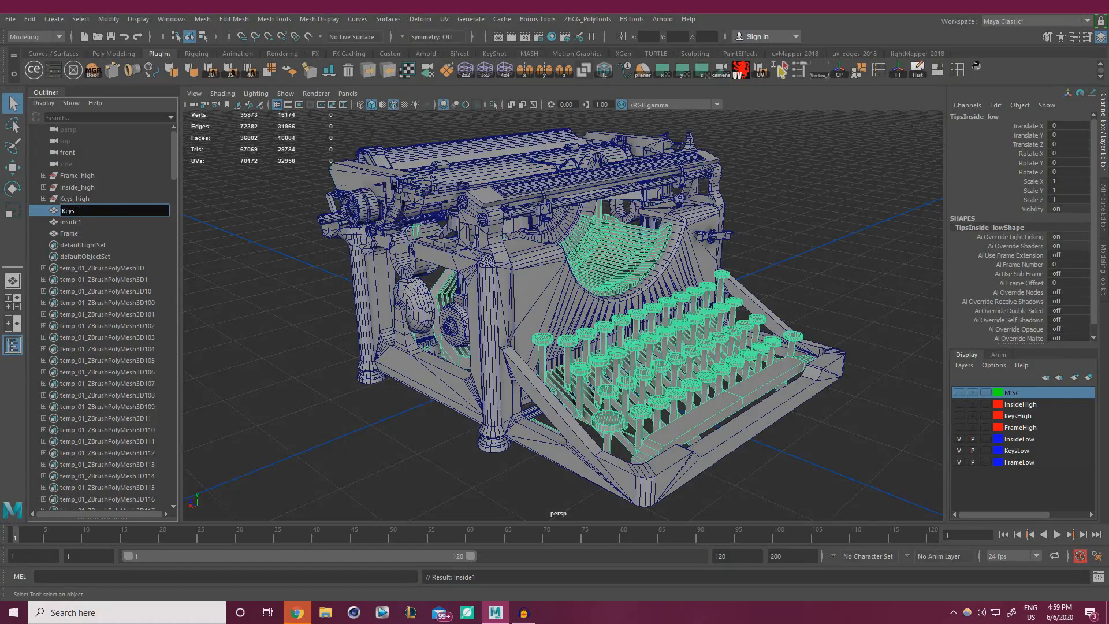
key("Return")
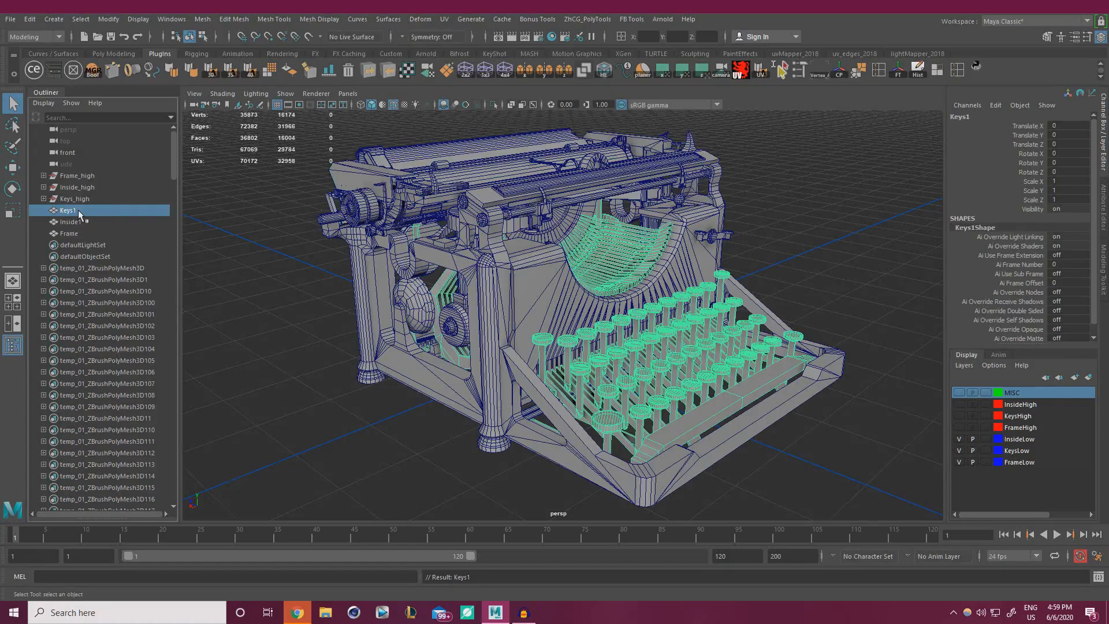
double_click(89, 212)
left_click(95, 211)
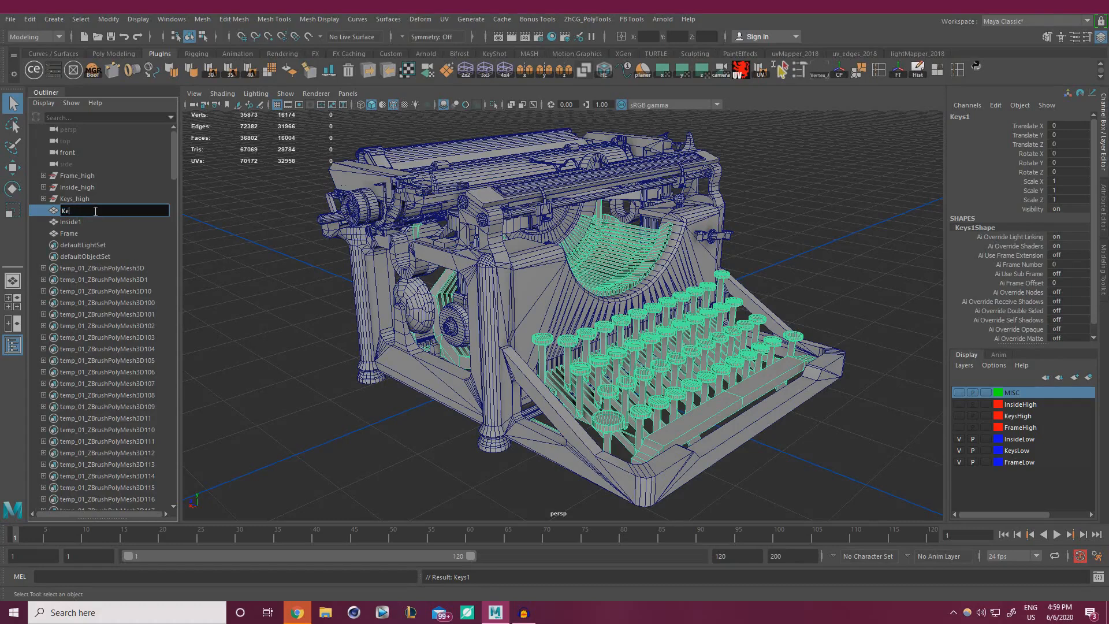
type("board")
key("Return")
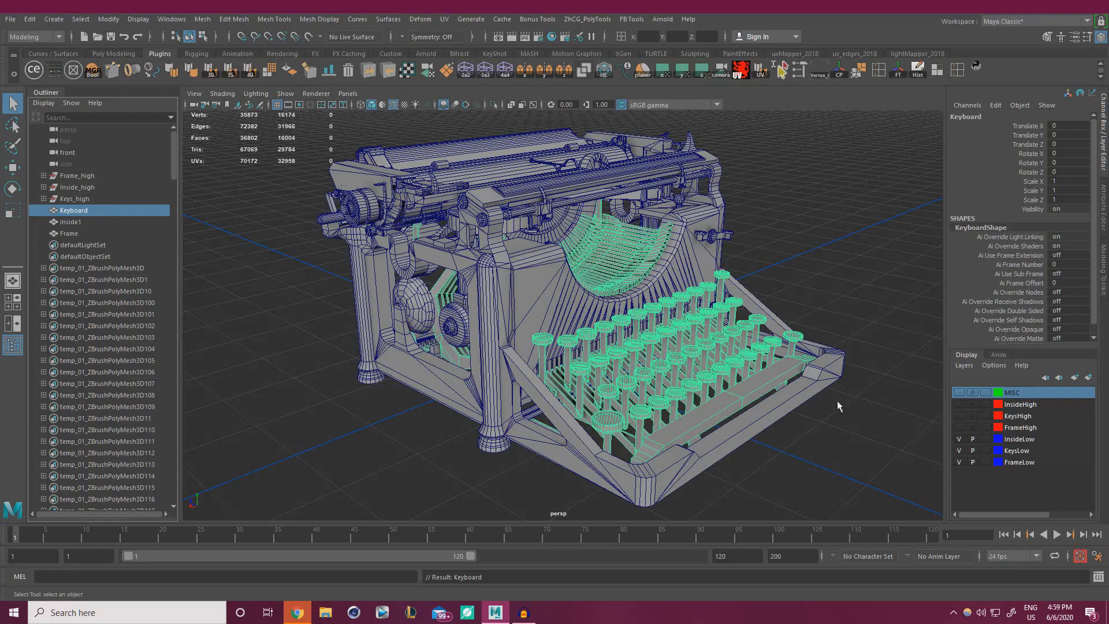
Rename Inside1 to inner, then select the Keyboard mesh.
double_click(90, 221)
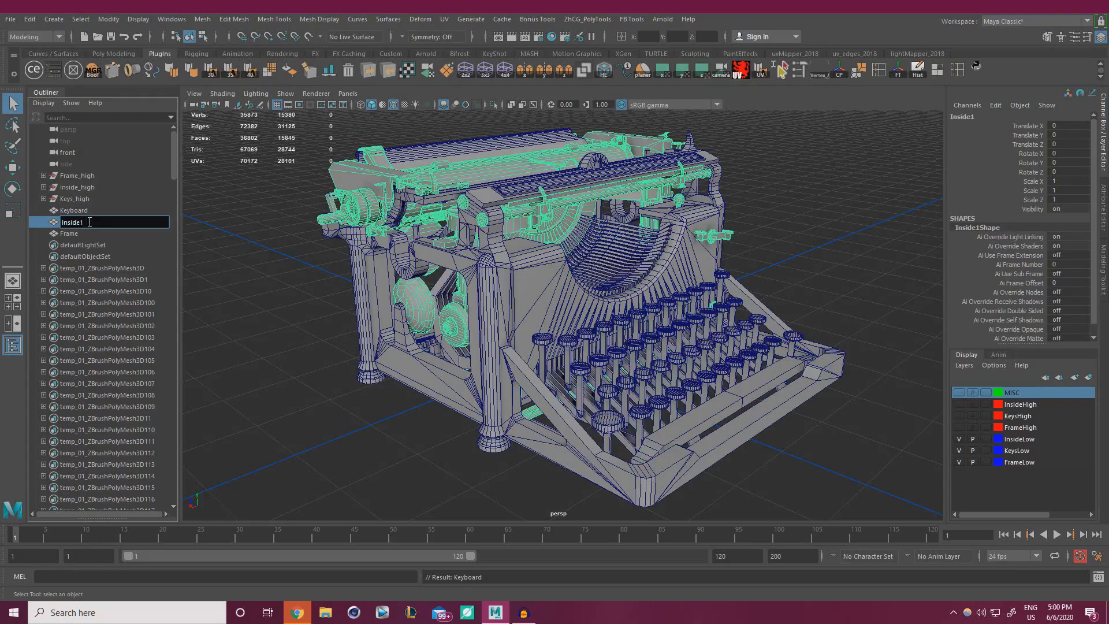
key("BackSpace")
key("BackSpace")
key("BackSpace")
key("BackSpace")
key("BackSpace")
key("BackSpace")
type("inner")
key("Return")
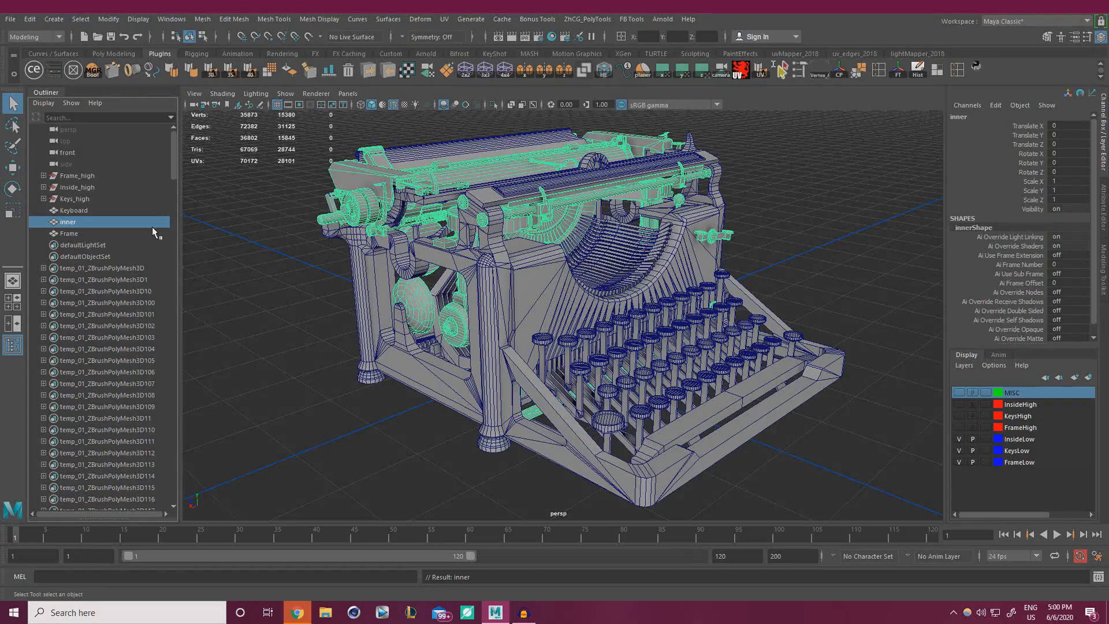
left_click(89, 212)
left_click(82, 220)
left_click(83, 233)
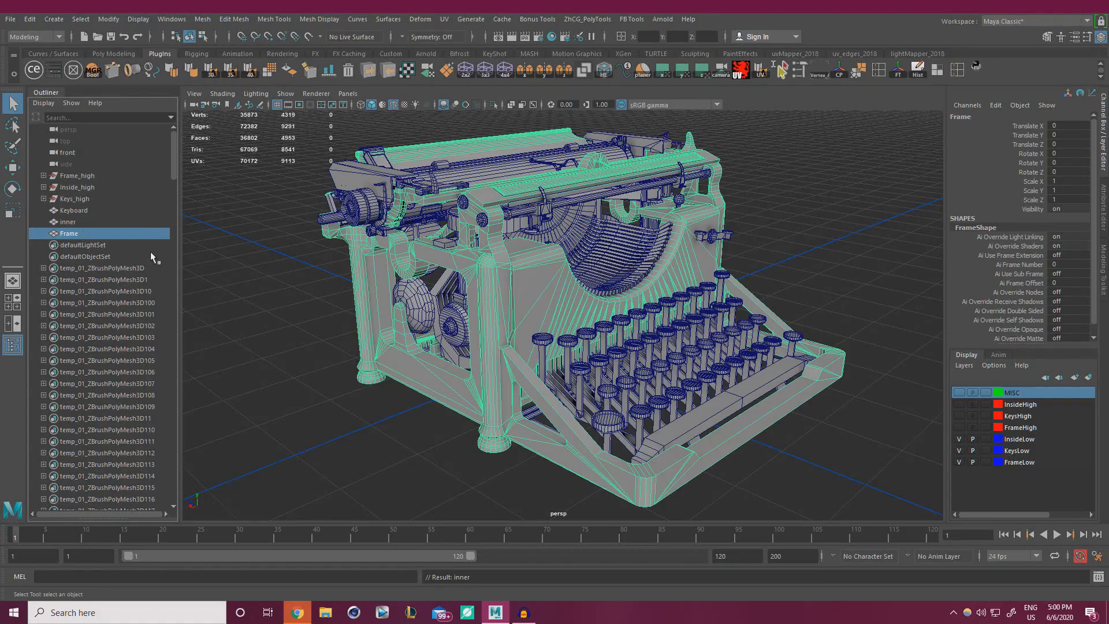
left_click(307, 382)
scroll(405, 346, "down", 3)
left_click_drag(405, 345, 442, 322, "alt")
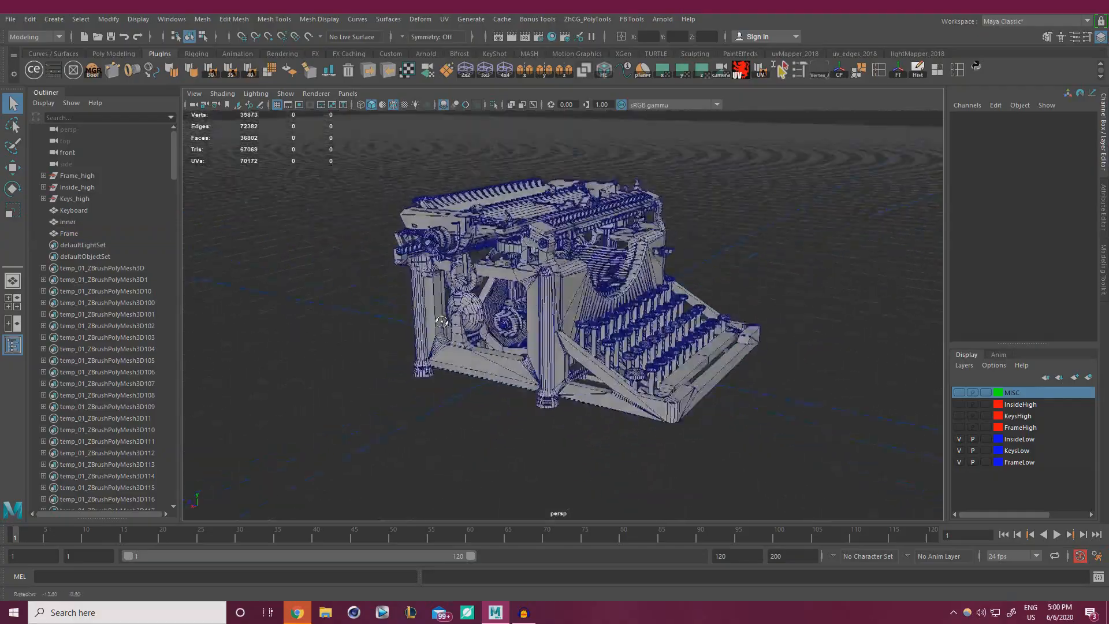
scroll(441, 322, "down", 2)
left_click_drag(361, 442, 894, 109)
scroll(552, 240, "up", 6)
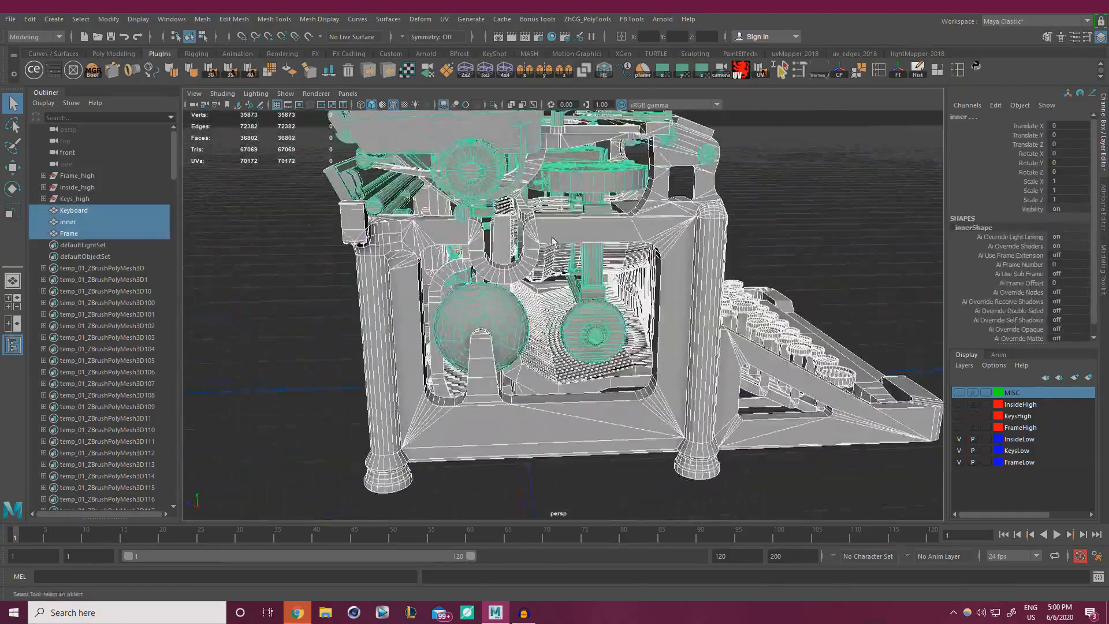
middle_click_drag(553, 240, 666, 330, "alt")
left_click_drag(666, 331, 471, 322, "alt")
scroll(470, 322, "down", 4)
left_click(391, 439)
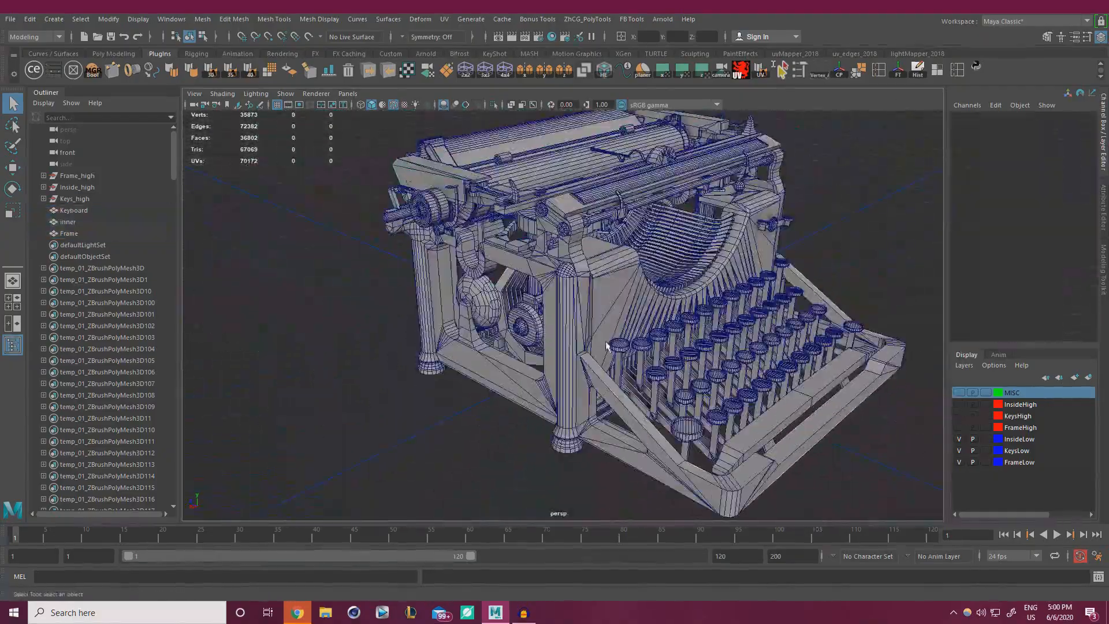
left_click(587, 302)
left_click_drag(593, 287, 574, 272, "alt")
key("w")
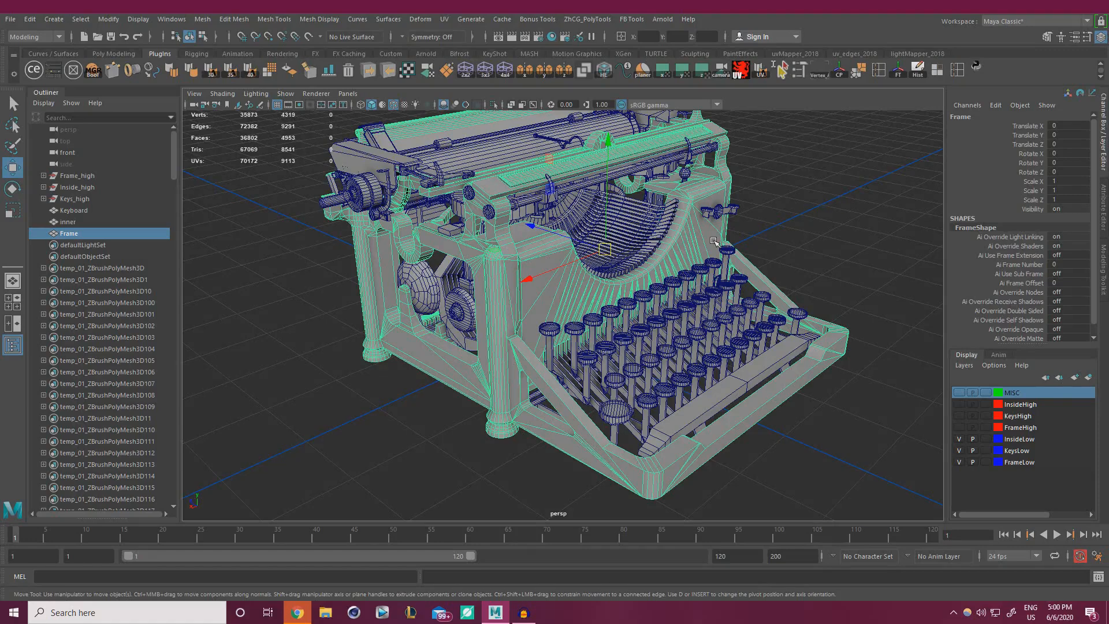
left_click(655, 243)
left_click(427, 144)
left_click(444, 162)
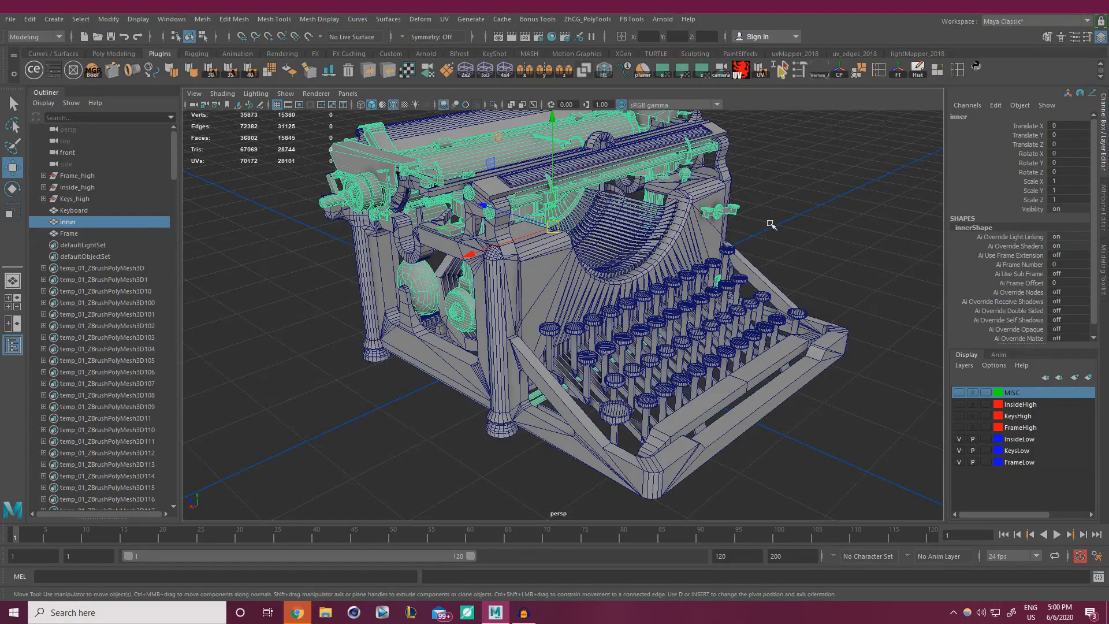
left_click(802, 215)
left_click_drag(728, 235, 541, 315, "alt")
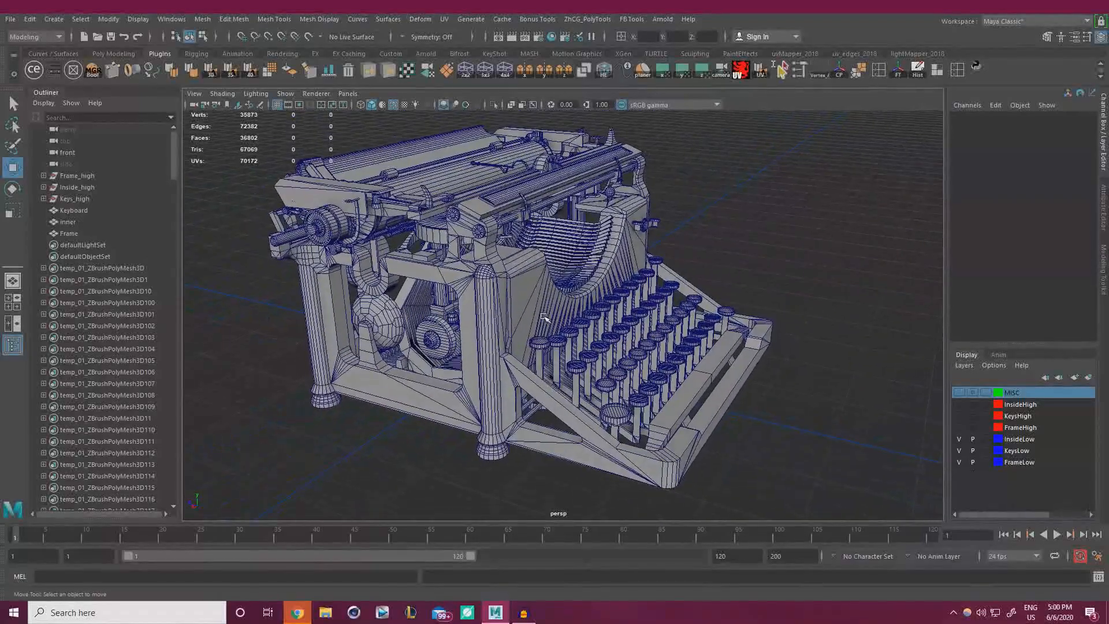
left_click(541, 315)
Assign a new Lambert material to the Frame mesh via Assign Favorite Material.
right_click(724, 237)
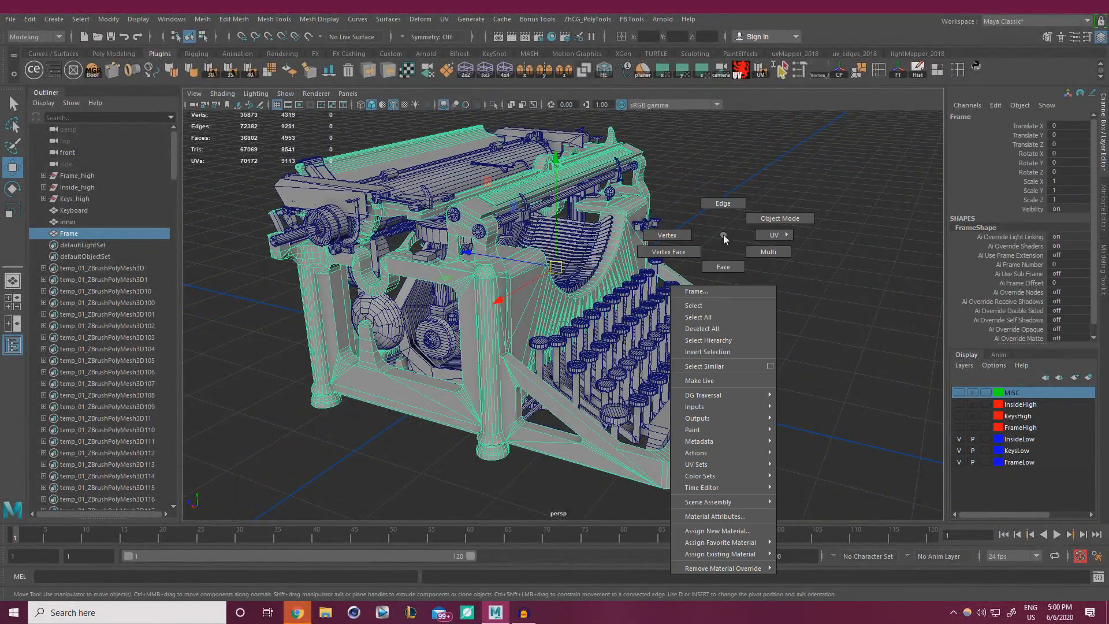
mouse_move(750, 279)
right_mouse_down()
mouse_move(744, 439)
mouse_move(730, 313)
mouse_move(749, 292)
right_mouse_up()
right_click_drag(525, 276, 582, 258)
key("ctrl+z")
left_click(710, 225)
left_click(510, 305)
right_click_drag(775, 199, 860, 567)
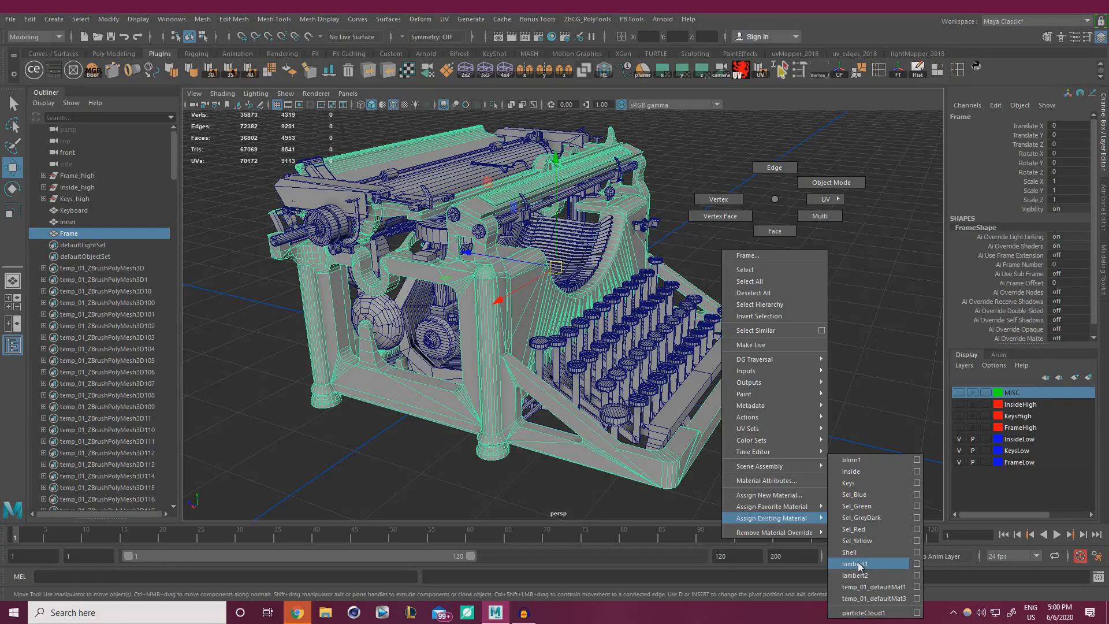
mouse_move(817, 507)
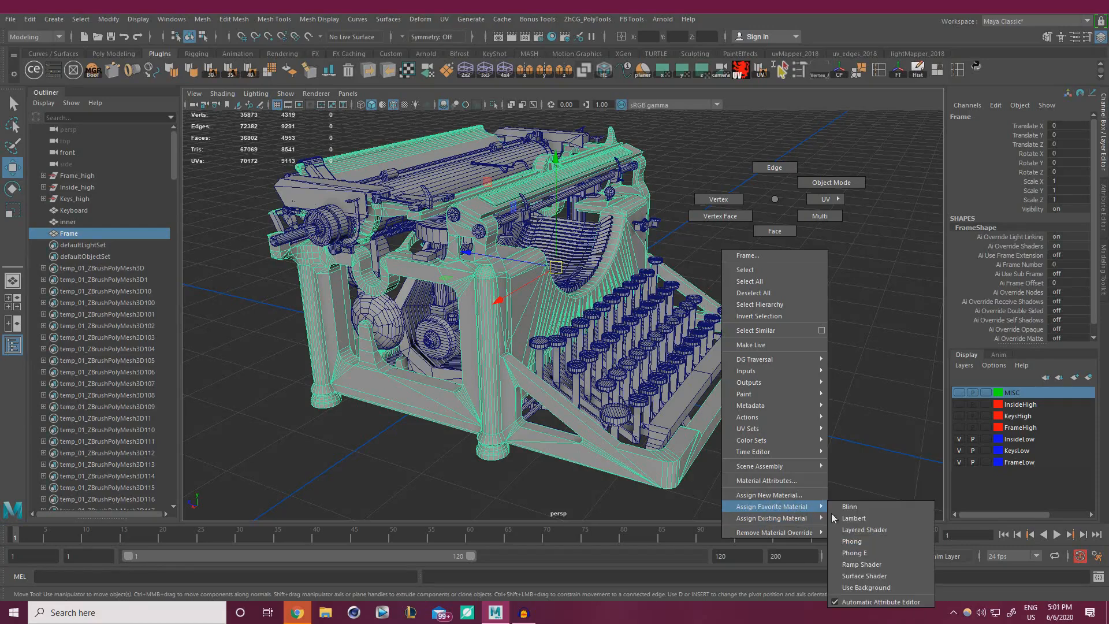
left_click(874, 518)
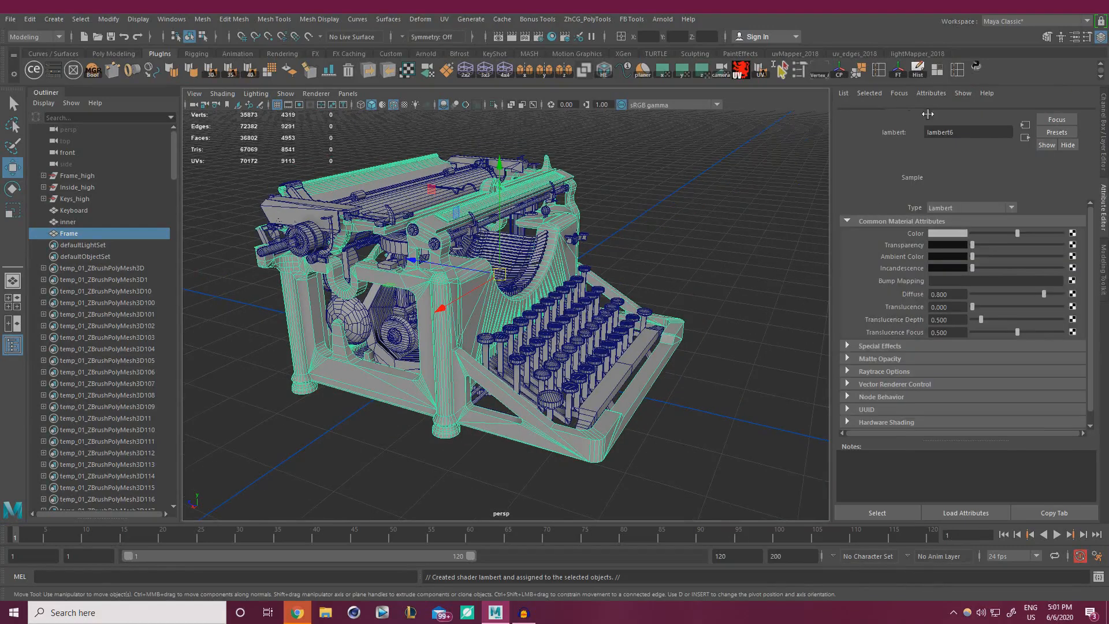
Rename the new lambert6 material to Frame1 in the Attribute Editor.
left_click(893, 114)
left_click(938, 114)
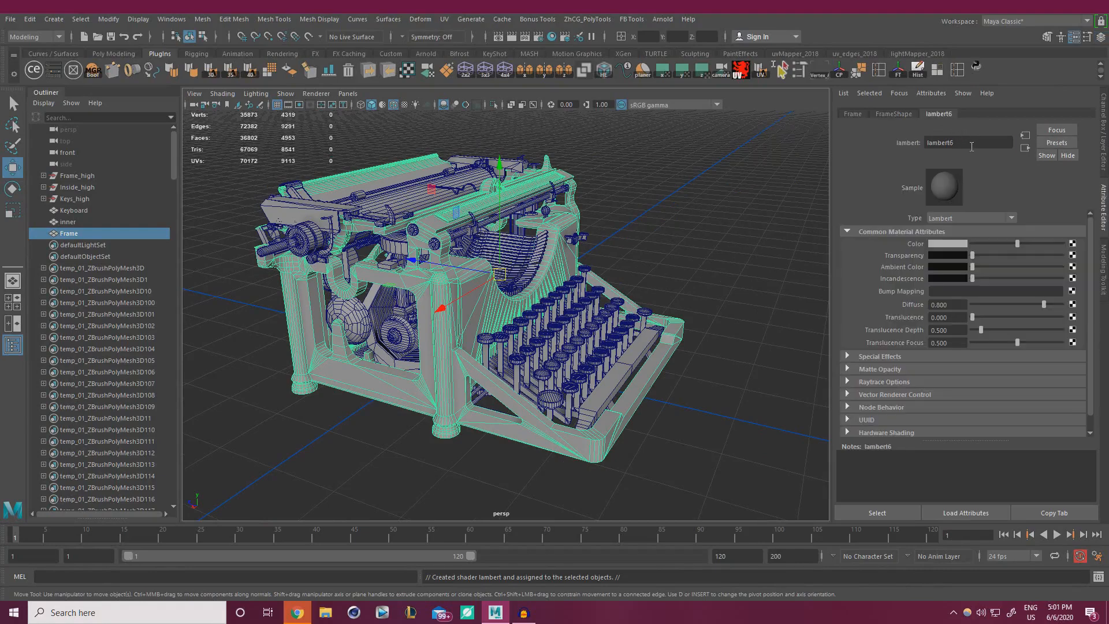
double_click(947, 142)
type("Frame1")
key("Return")
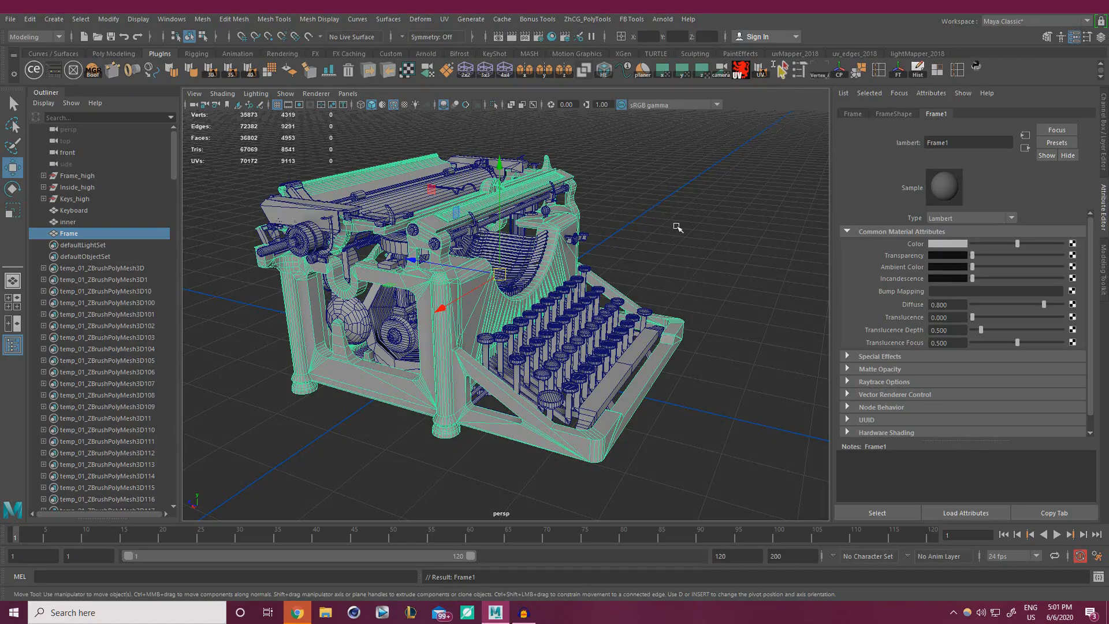
Give the Keyboard mesh a new Lambert material named Keys1.
left_click(657, 260)
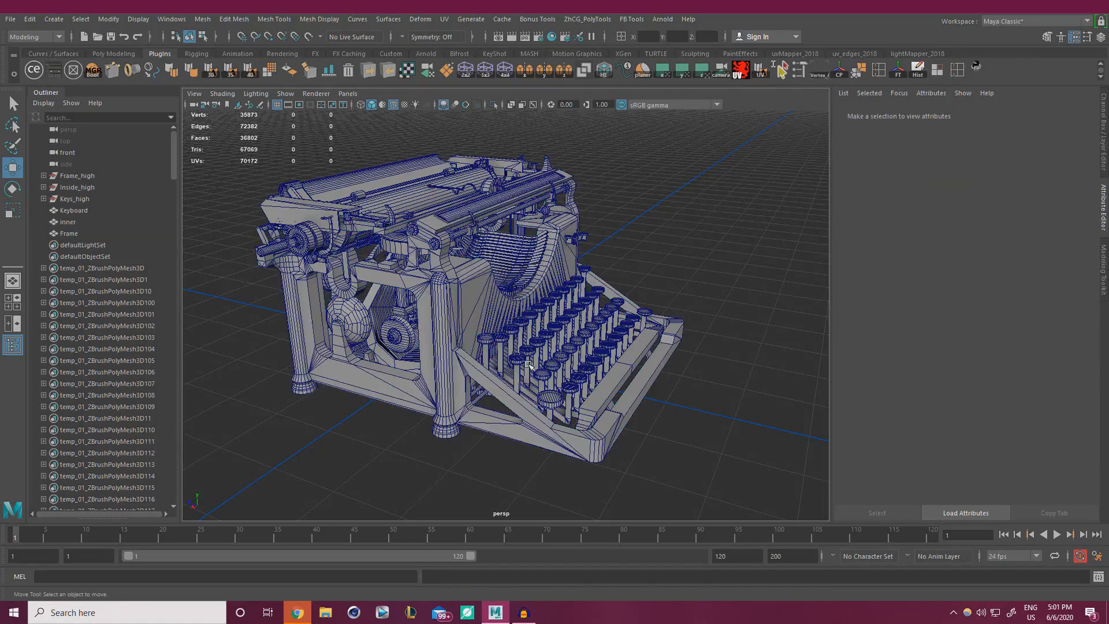
left_click(528, 354)
right_click_drag(662, 254, 766, 529)
left_click(960, 142)
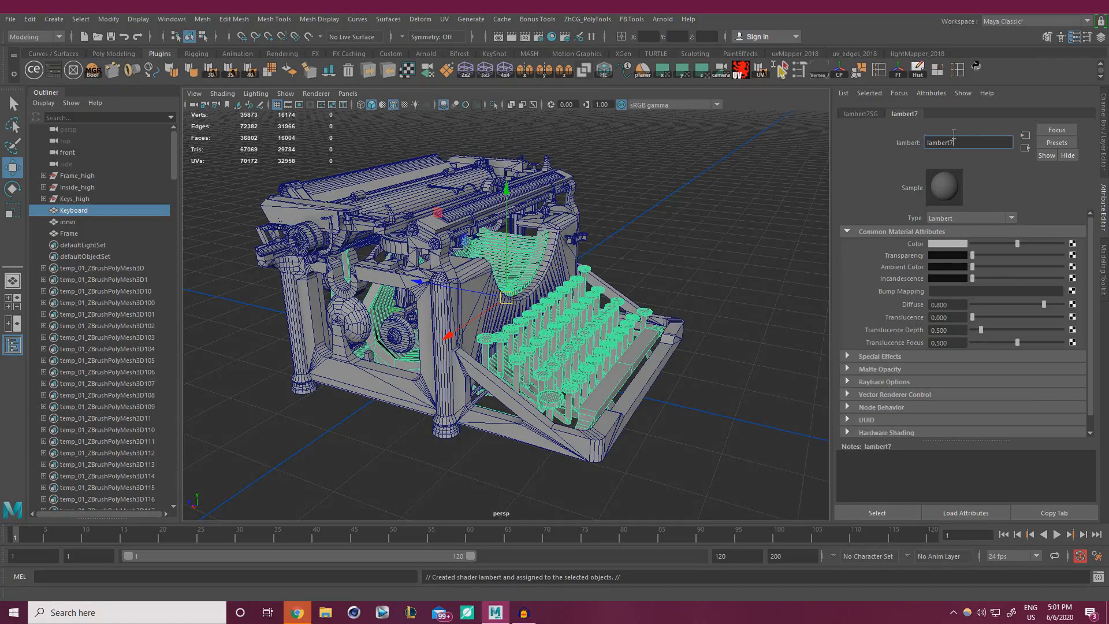
double_click(953, 139)
type("Keys1")
key("Return")
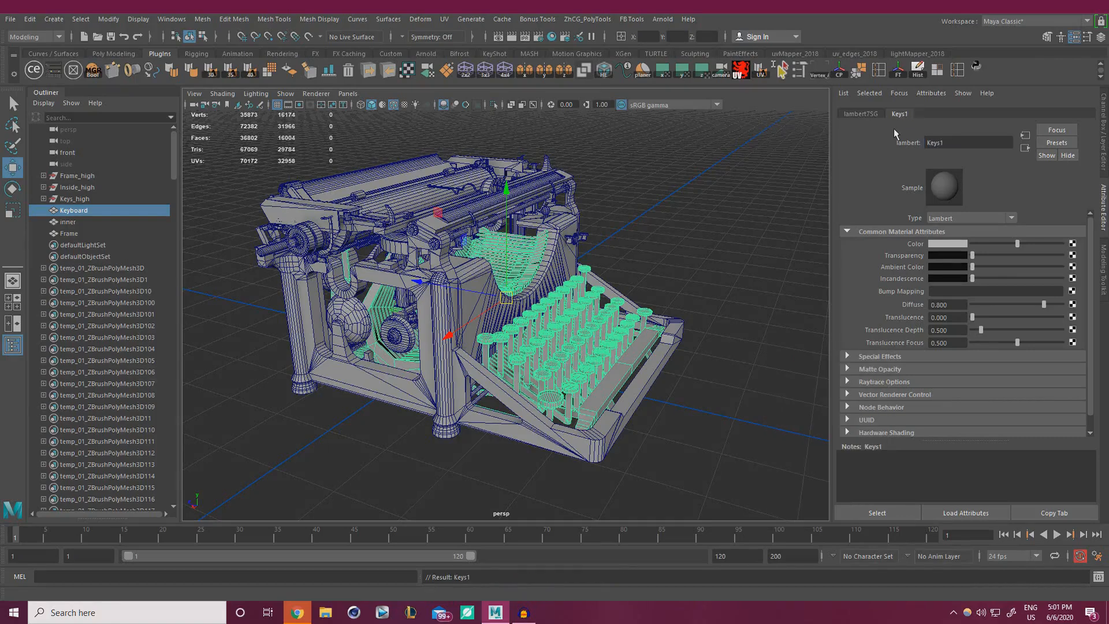
Give the inner mesh a new Lambert material named Inside1.
left_click(665, 214)
left_click(525, 248)
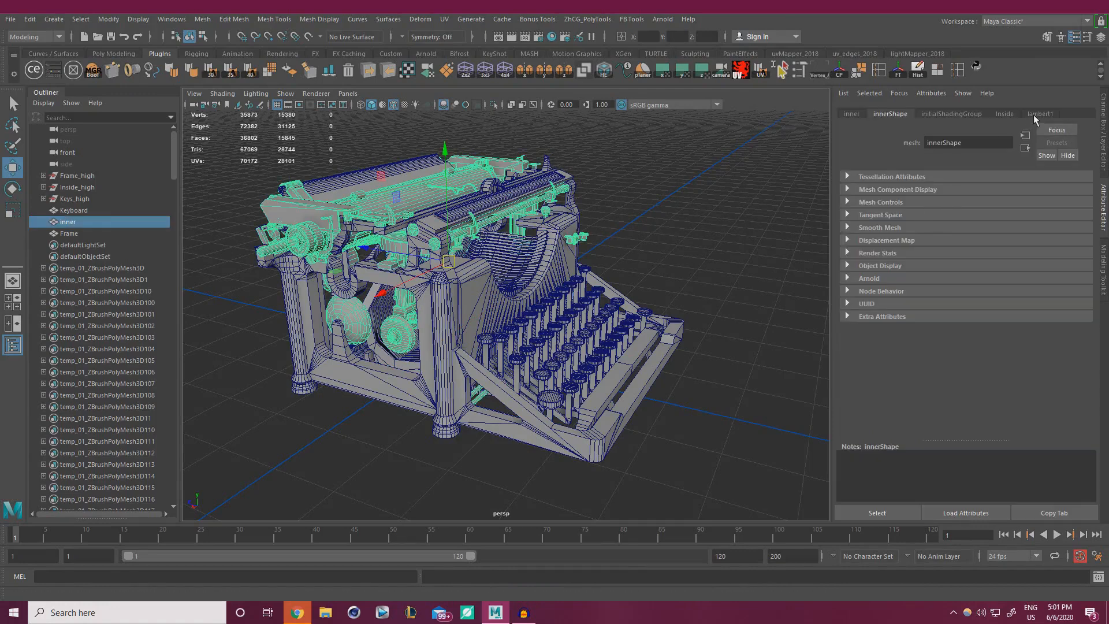
right_click_drag(661, 203, 764, 522)
double_click(965, 141)
type("Inside1")
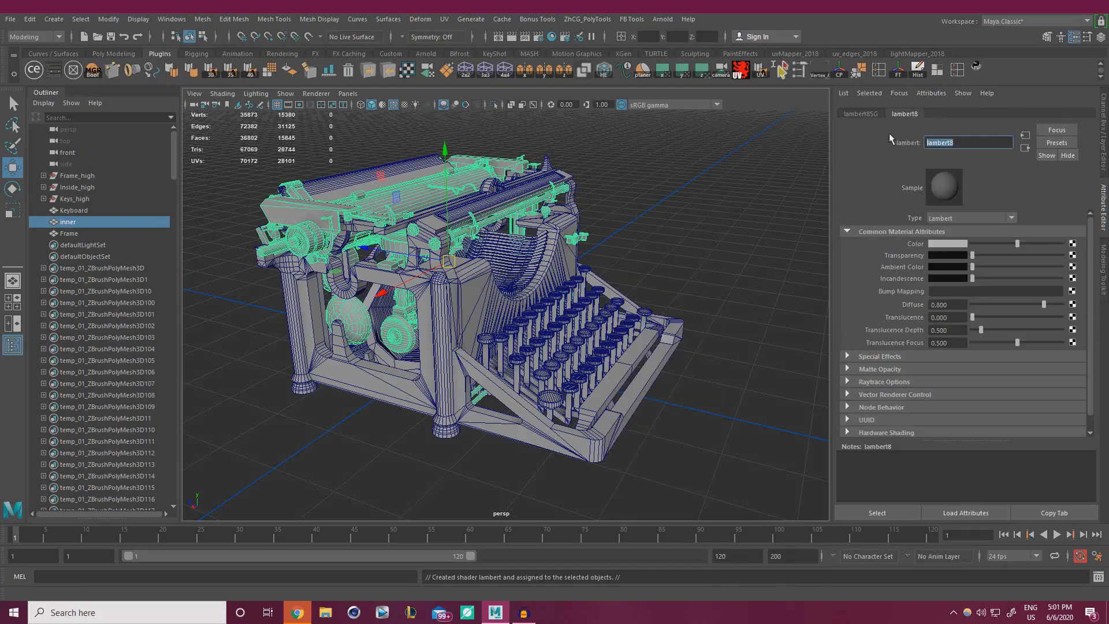
key("Return")
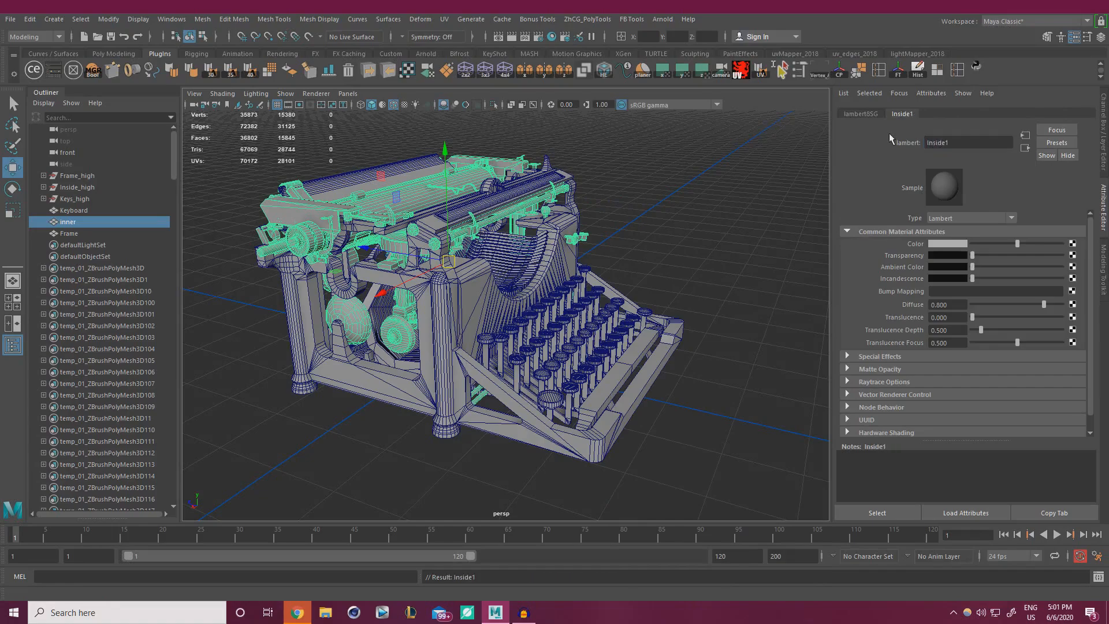
left_click(691, 215)
right_click_drag(618, 265, 447, 297, "alt")
left_click_drag(448, 297, 593, 116, "alt")
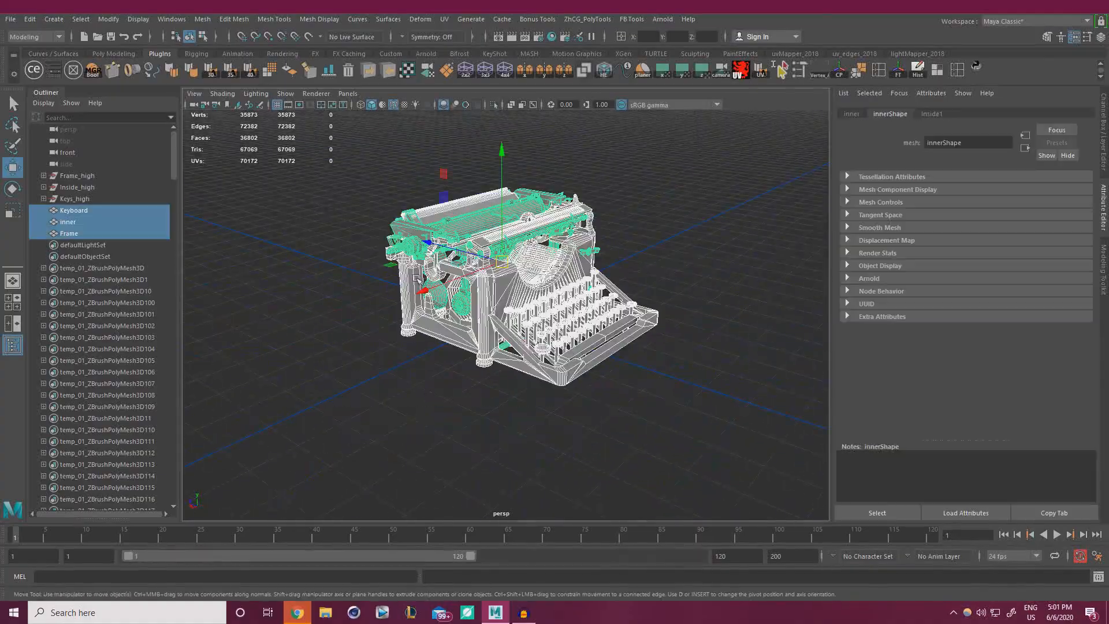
key("f")
middle_click_drag(598, 264, 619, 376, "alt")
right_click_drag(439, 329, 540, 337, "alt")
middle_click_drag(540, 337, 635, 372, "alt")
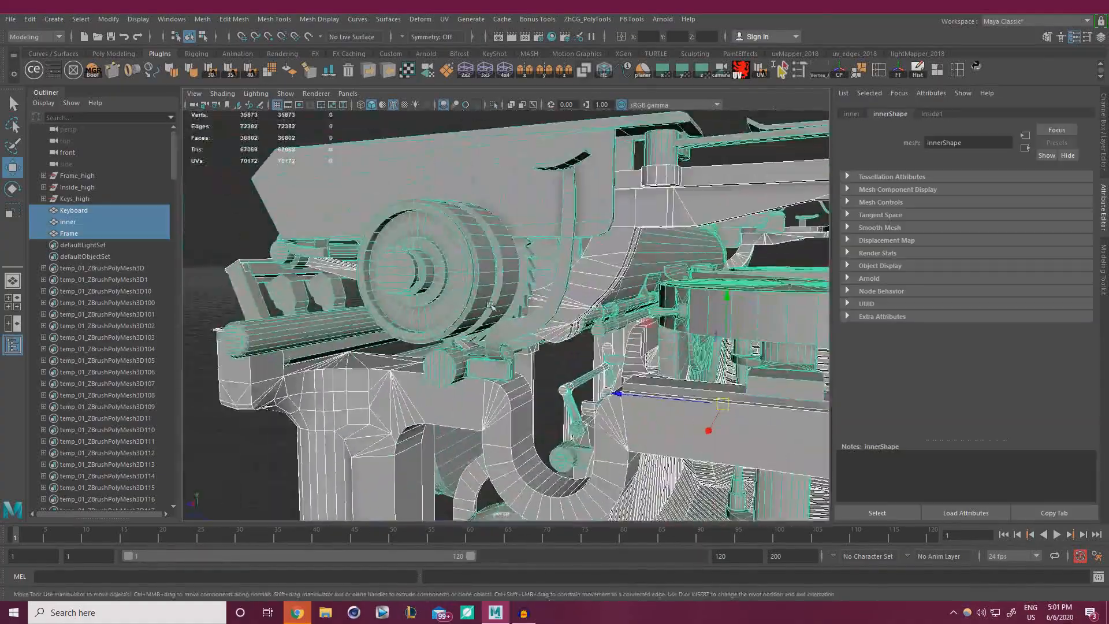
right_click_drag(543, 346, 640, 329, "alt")
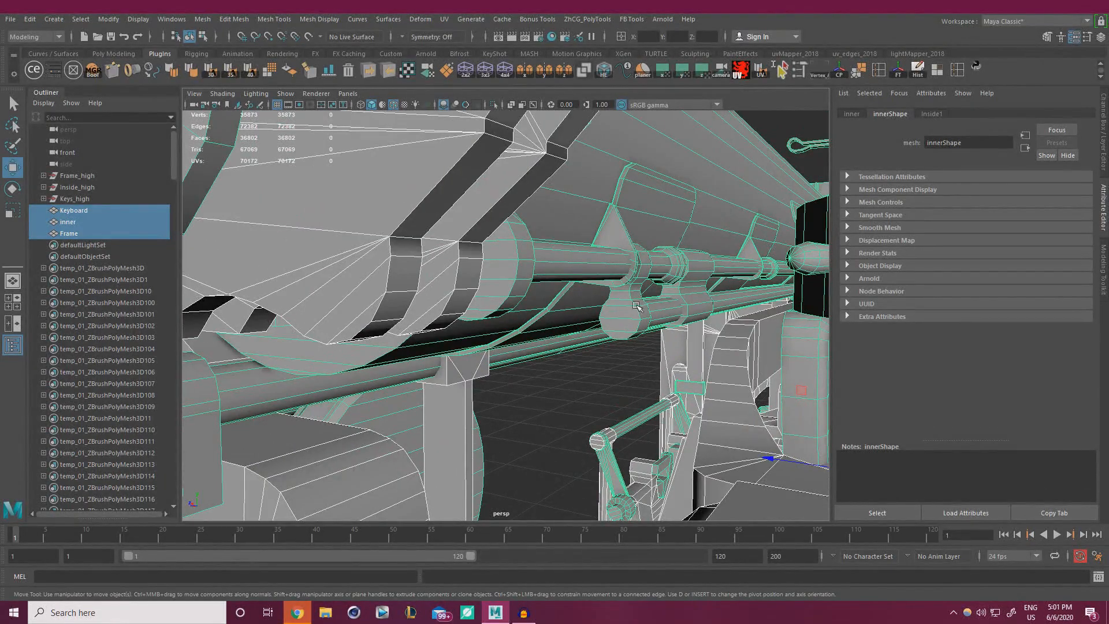
right_click_drag(639, 321, 508, 312, "alt")
left_click_drag(508, 312, 563, 294, "alt")
middle_click_drag(564, 294, 683, 311, "alt")
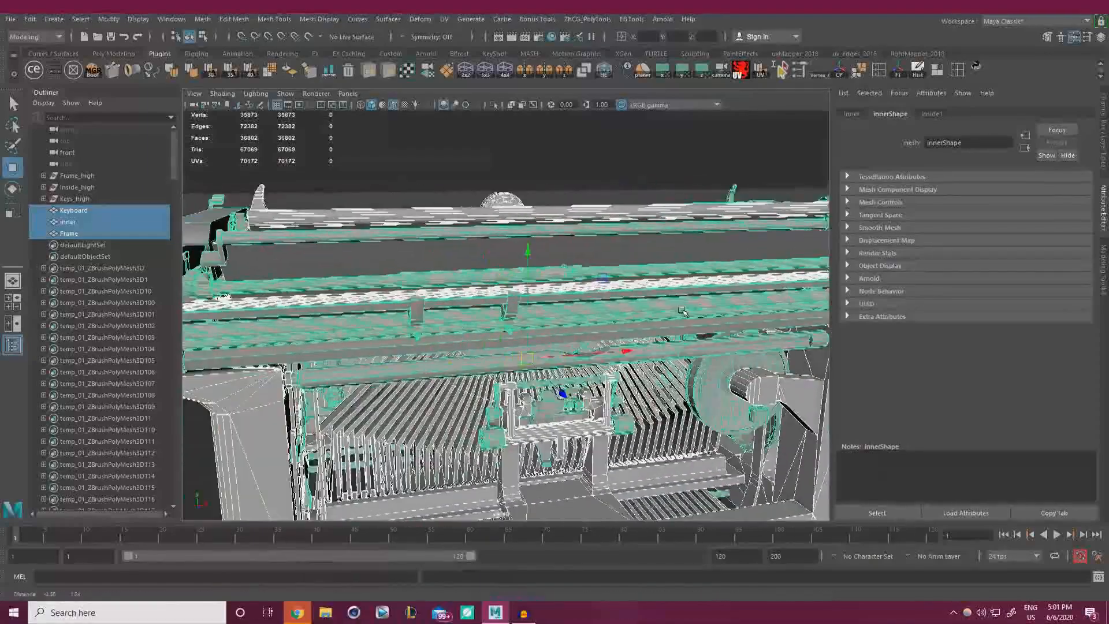
right_click_drag(682, 311, 508, 306, "alt")
left_click_drag(508, 306, 549, 314, "alt")
right_click_drag(462, 312, 562, 315, "alt")
right_click_drag(650, 322, 503, 303, "alt")
middle_click_drag(502, 303, 546, 288, "alt")
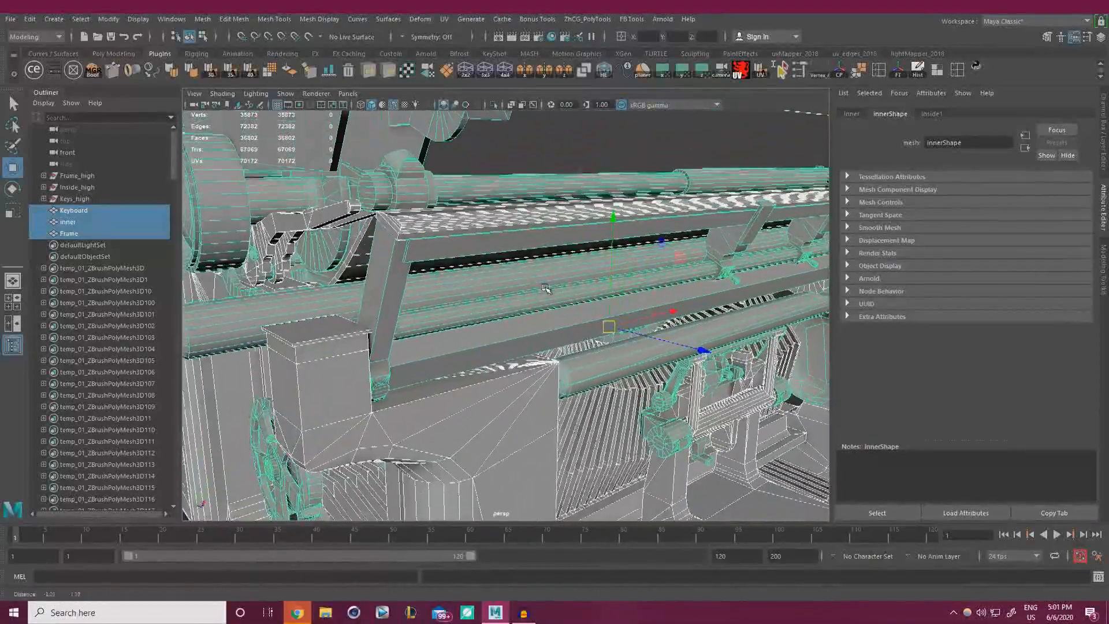
left_click_drag(545, 288, 373, 255, "alt")
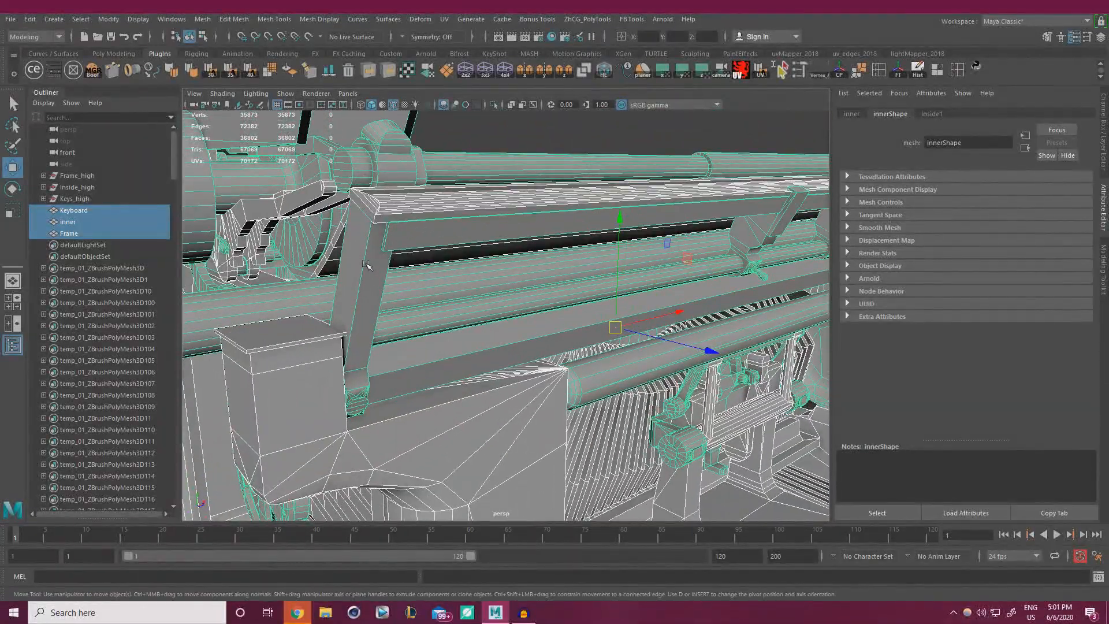
right_click_drag(365, 263, 283, 220, "alt")
left_click_drag(283, 220, 439, 254, "alt")
right_click_drag(439, 254, 366, 252, "alt")
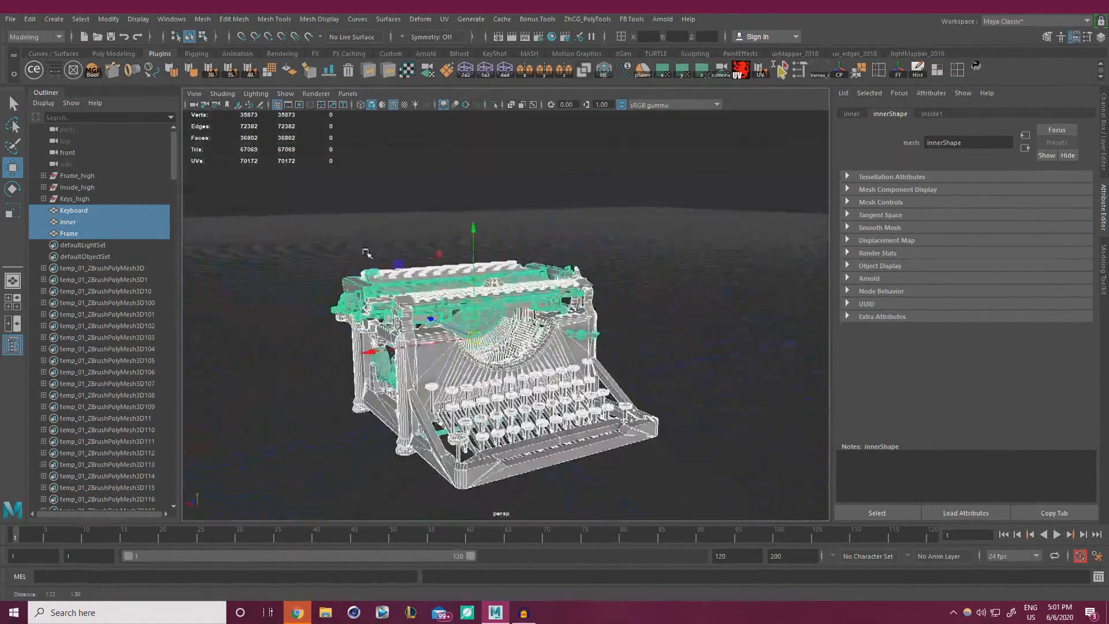
left_click_drag(366, 253, 401, 225, "alt")
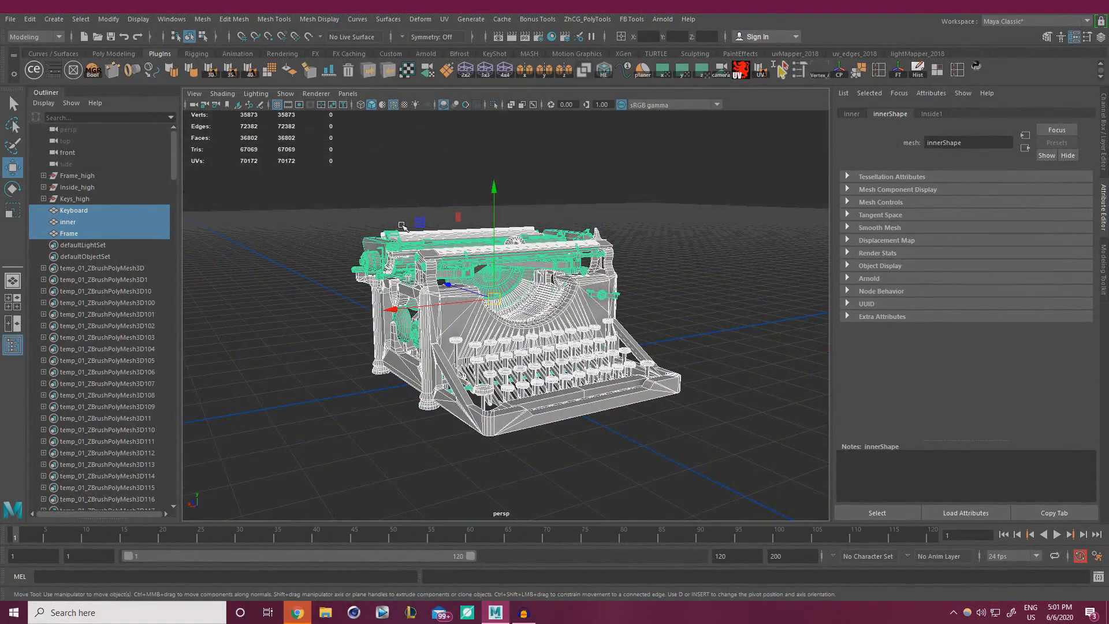
left_click(270, 403)
left_click_drag(398, 393, 691, 168, "alt")
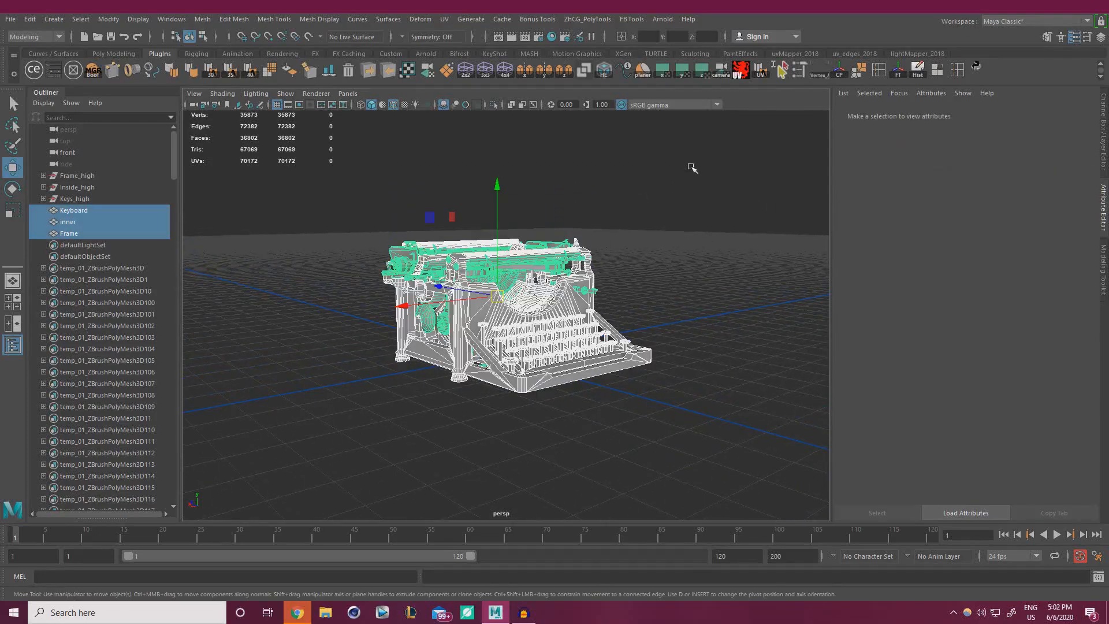
left_click(346, 445)
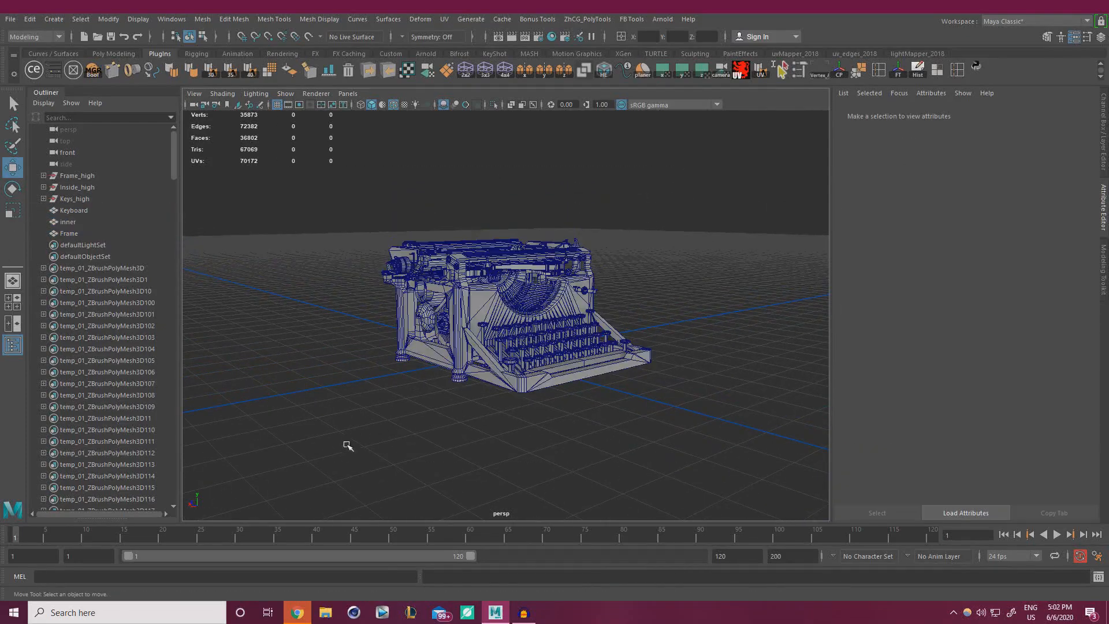
key("ctrl+z")
Start Export Selection and create a Render folder inside Typewriter_Tutorial/WorkFiles.
left_click(11, 21)
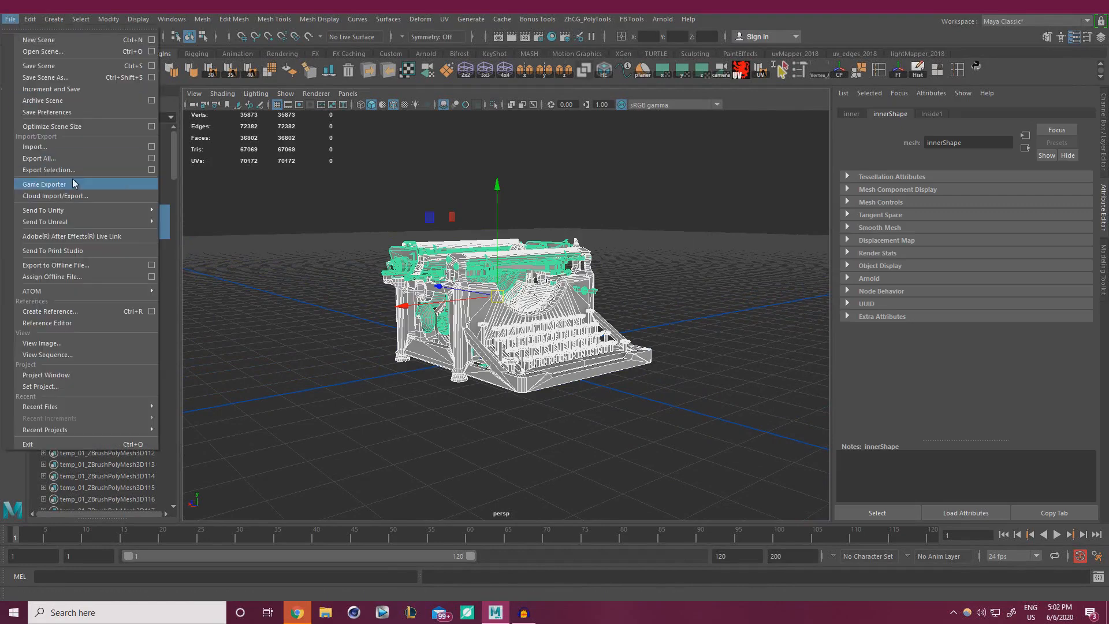
left_click(144, 171)
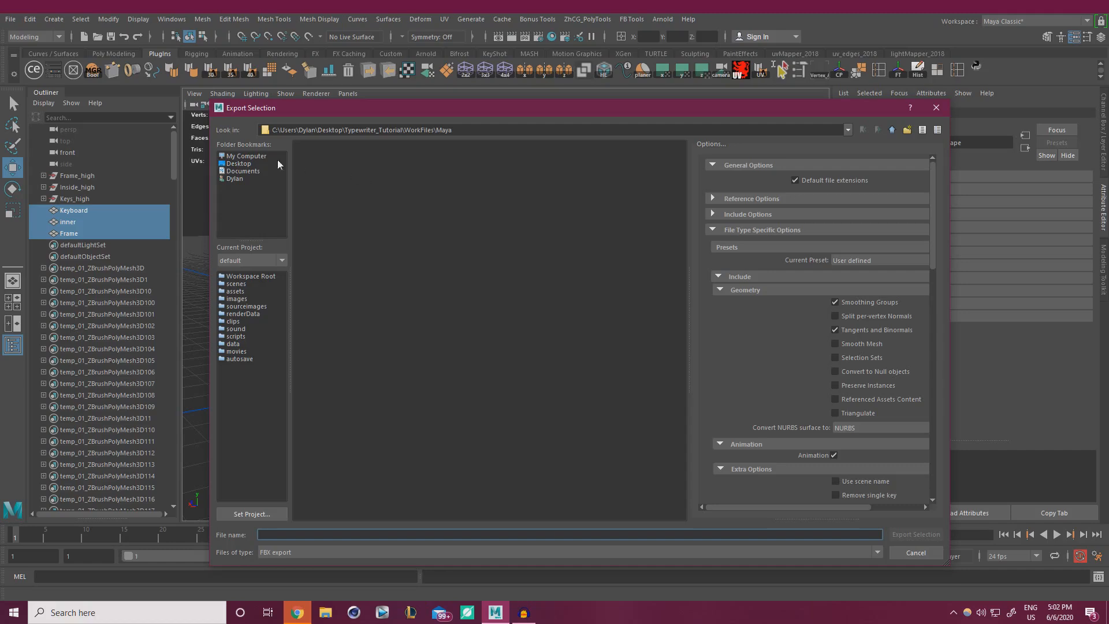
left_click(239, 164)
double_click(338, 313)
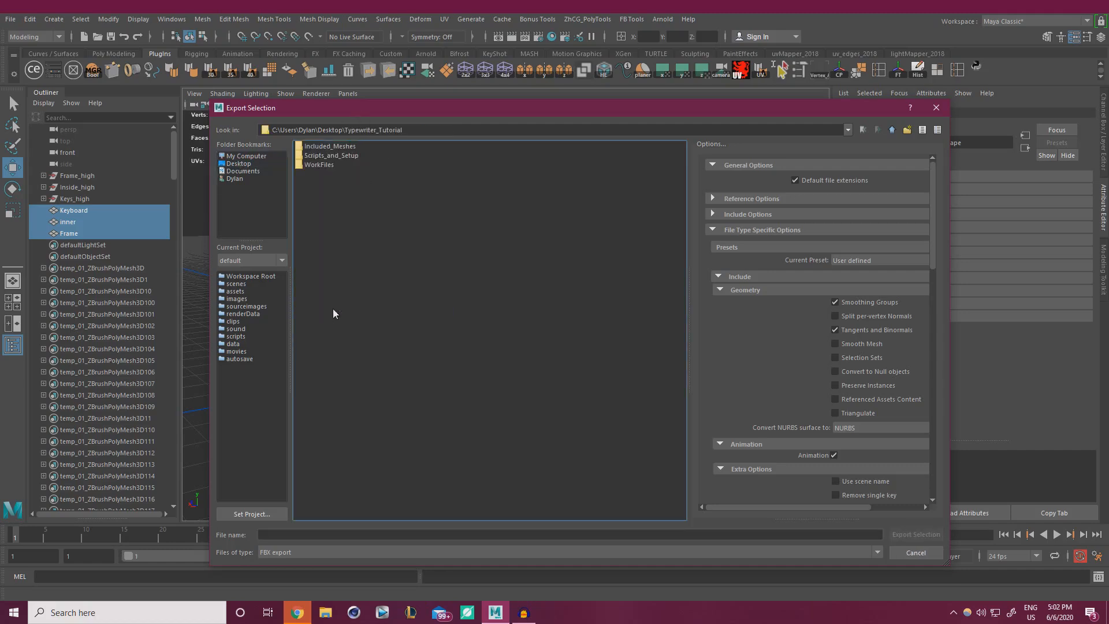
double_click(318, 165)
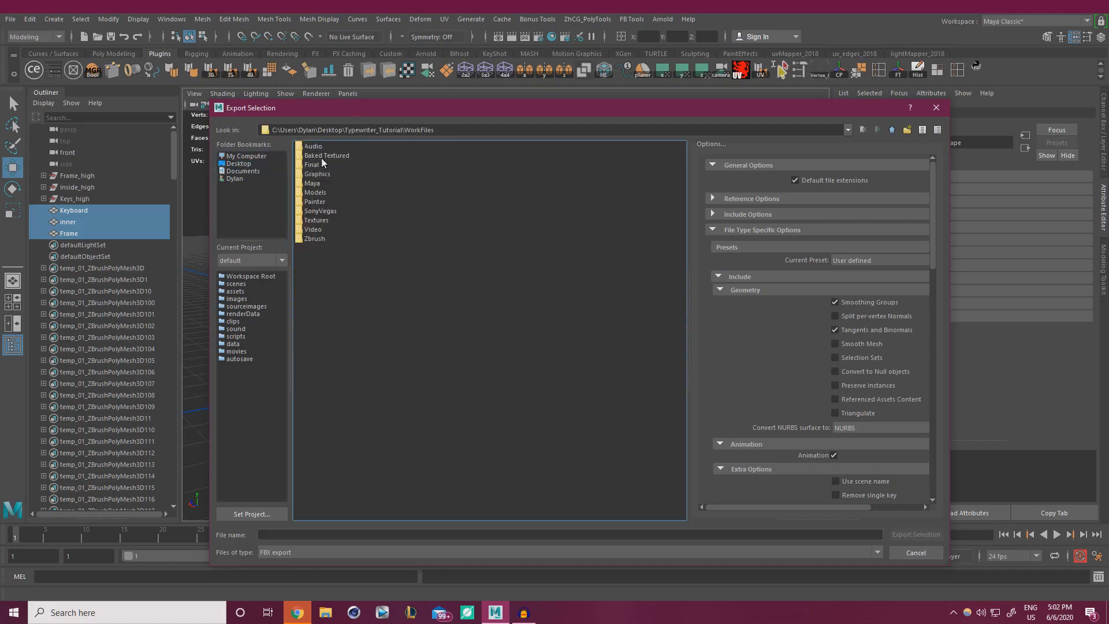
left_click(907, 130)
type("Render")
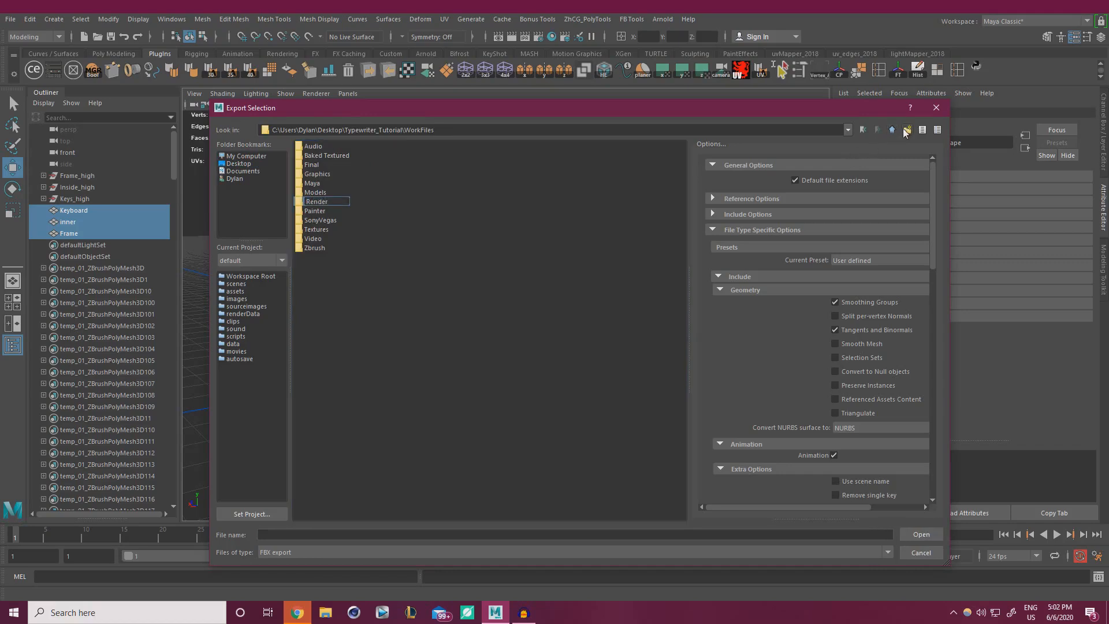
key("Return")
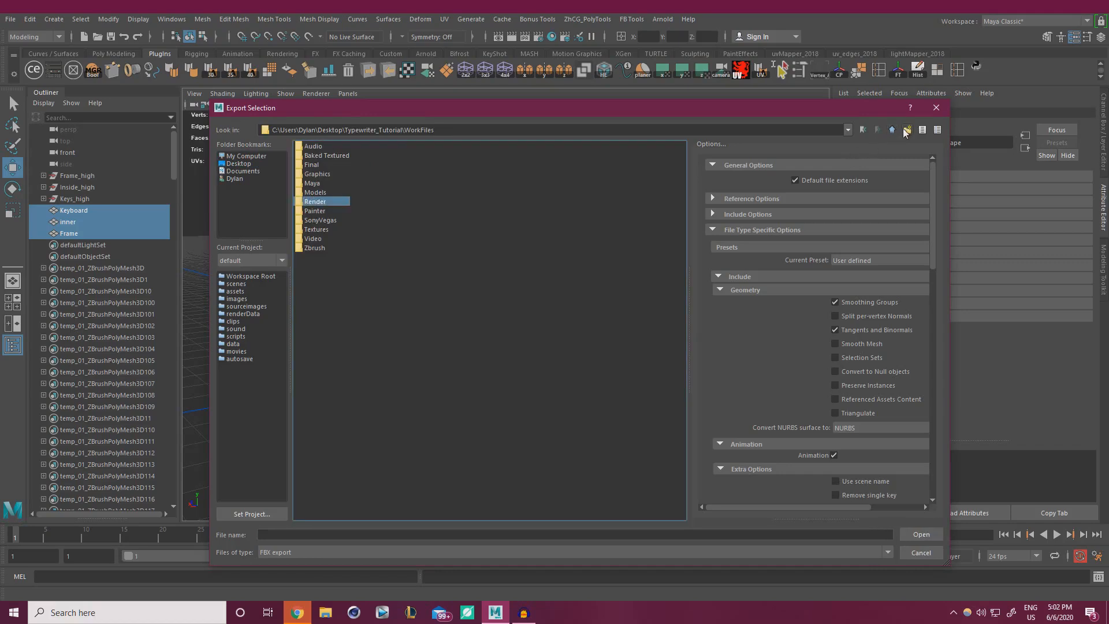
double_click(323, 203)
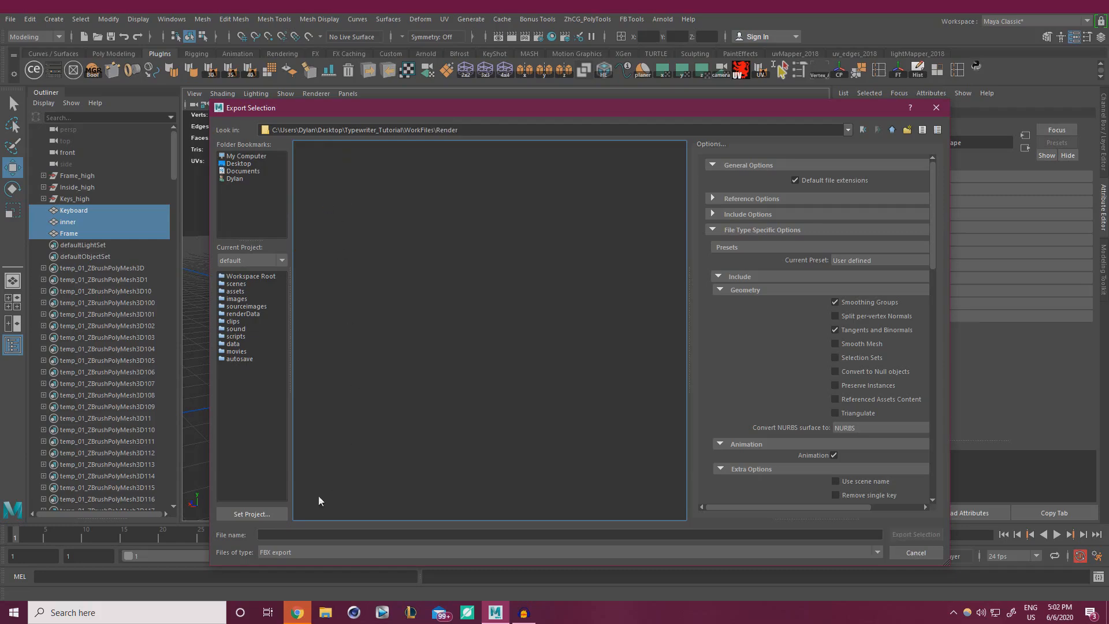
Export the selected meshes as SM_Typewriter_01.fbx into the Render folder.
left_click(316, 531)
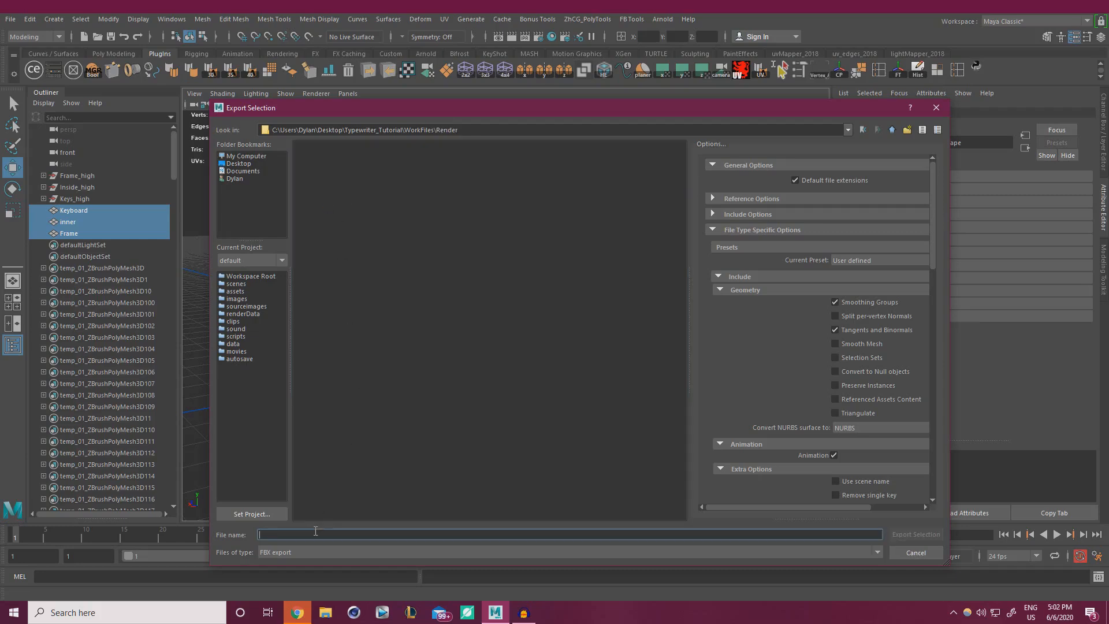
type("SM_Typewriter_01")
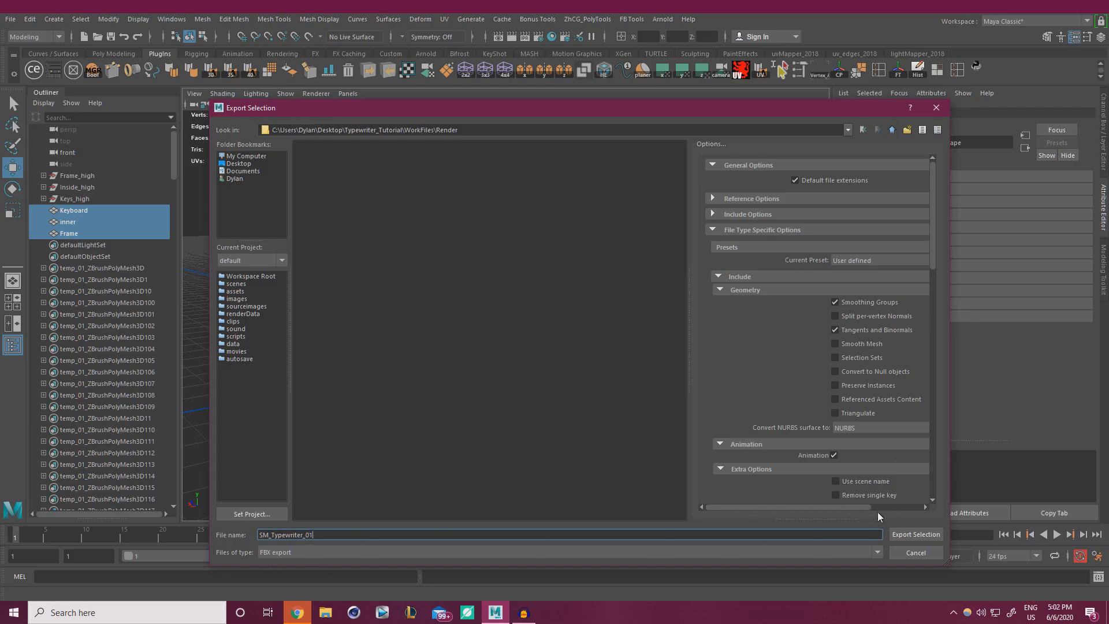
left_click(916, 533)
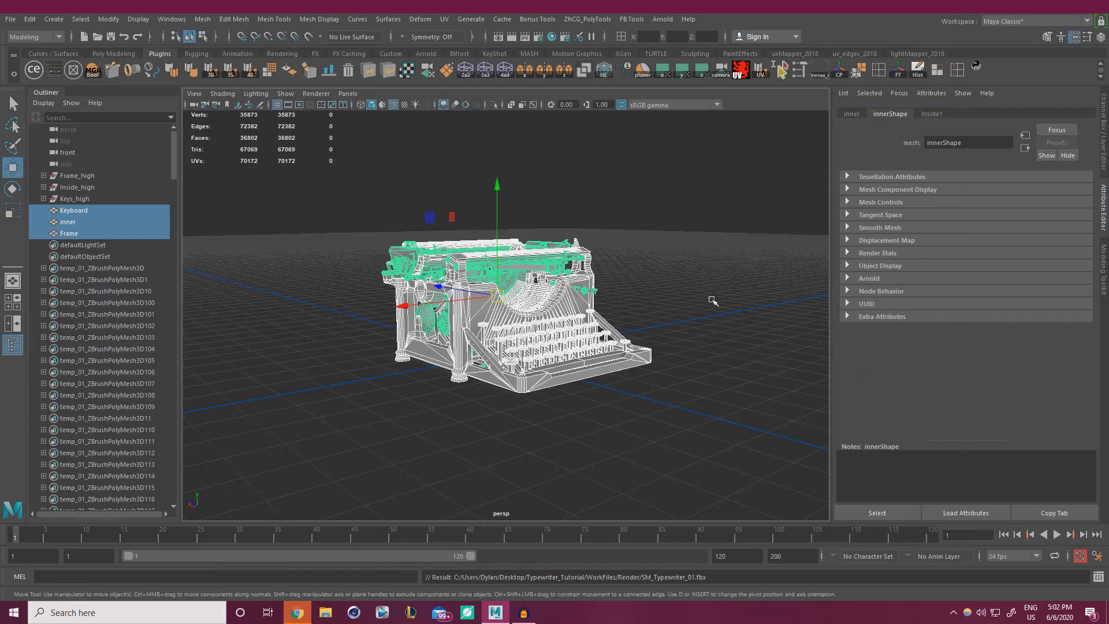
Minimise Maya and launch Marmoset Toolbag 3 from its desktop shortcut.
left_click(697, 280)
right_click_drag(587, 286, 687, 306, "alt")
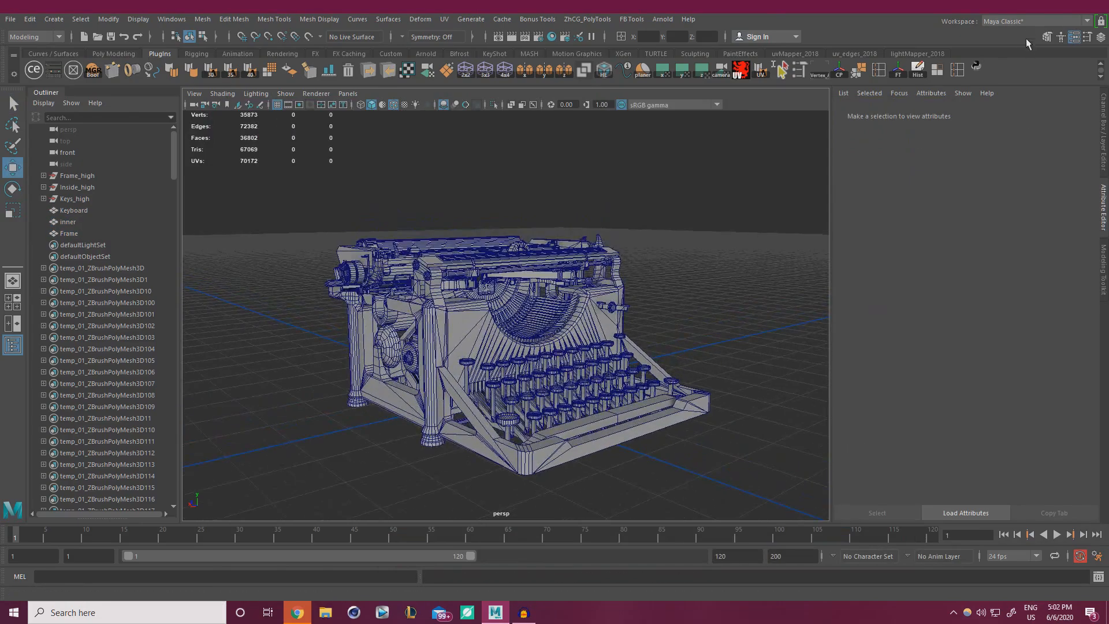
left_click(1038, 12)
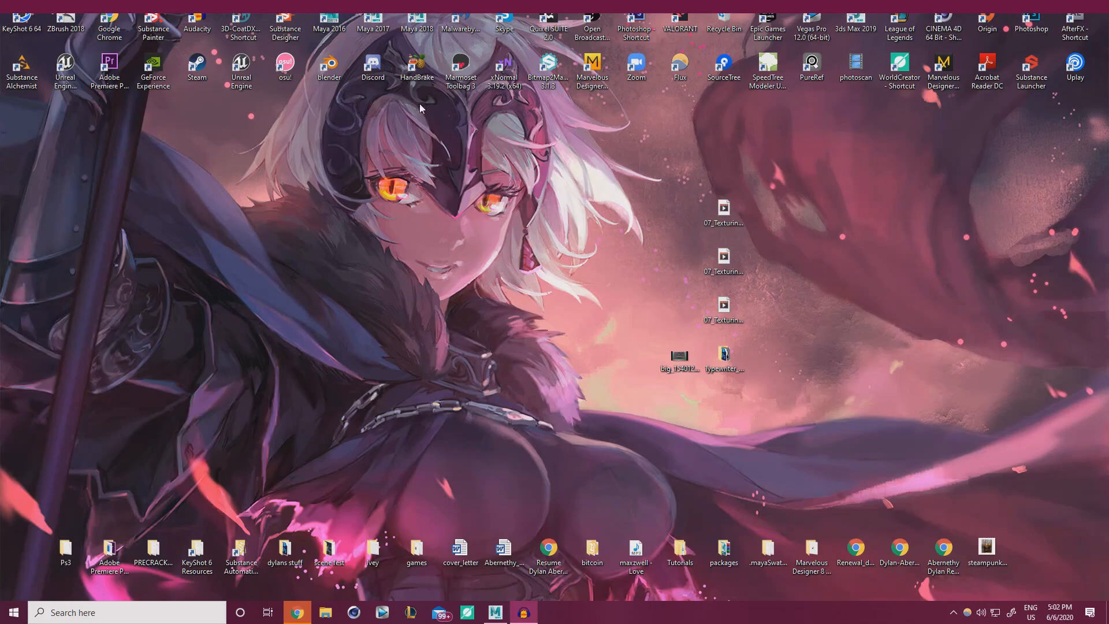
double_click(468, 62)
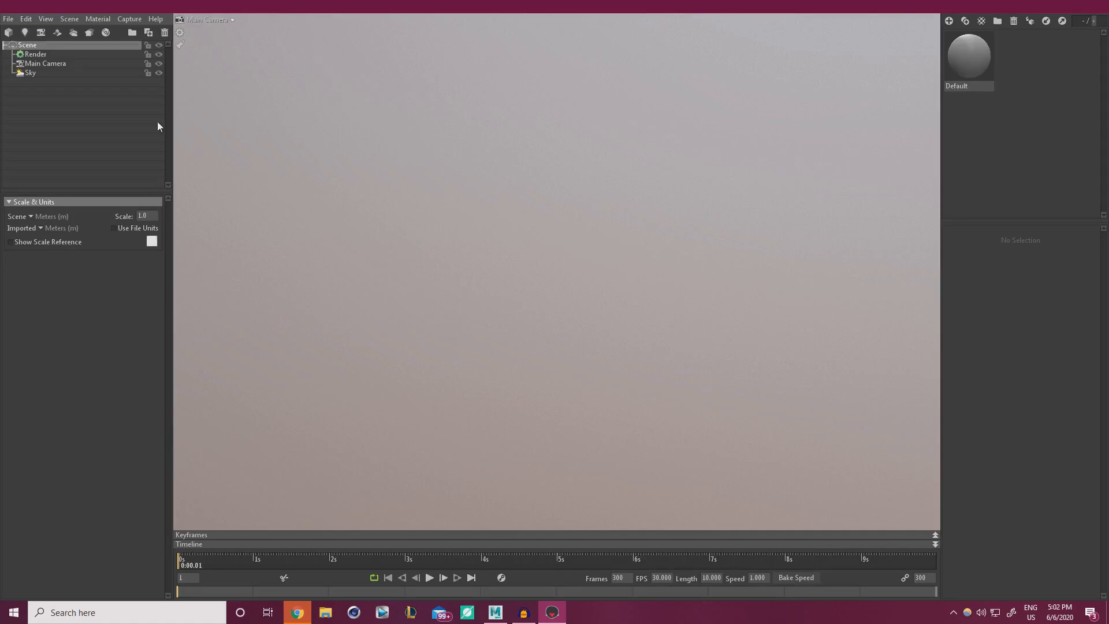
Import SM_Typewriter_01 from Typewriter_Tutorial > WorkFiles > Render into the scene.
left_click(9, 19)
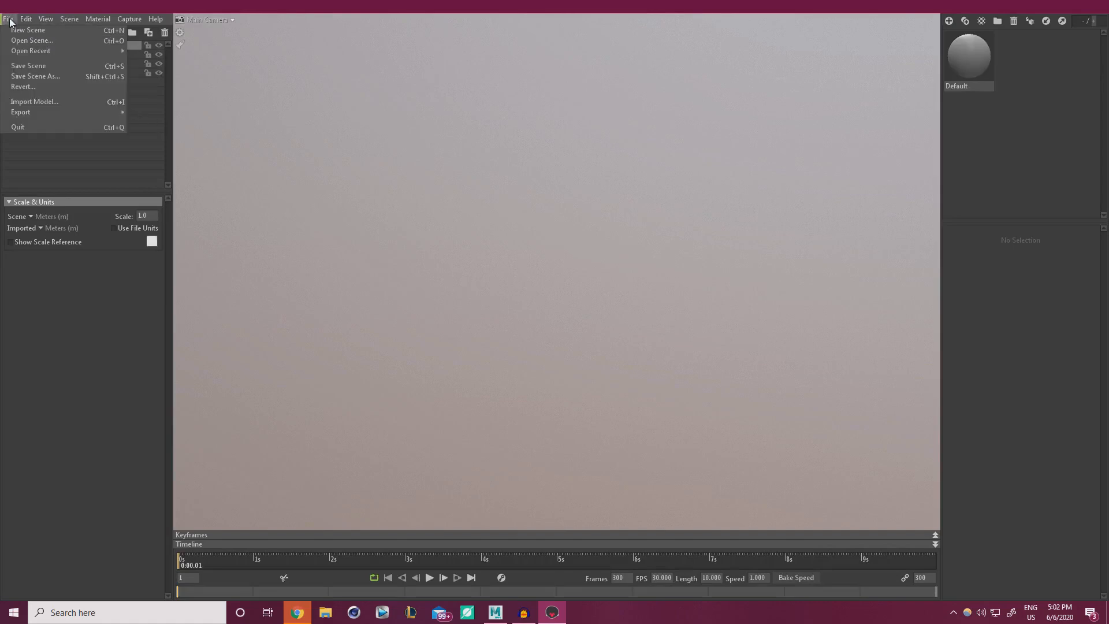
left_click(77, 102)
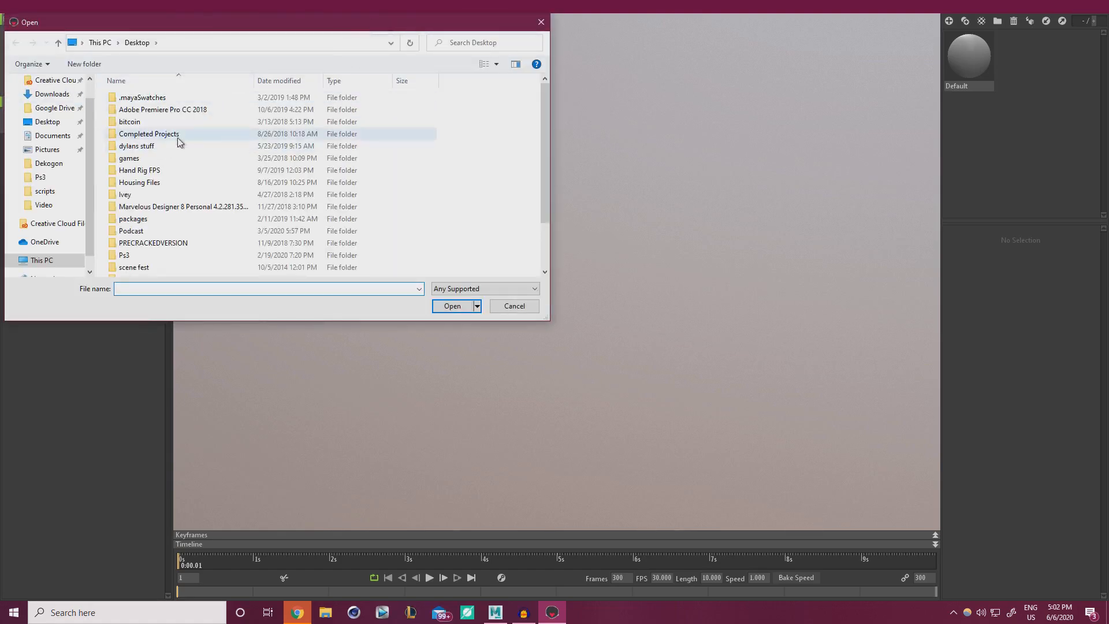
scroll(266, 173, "down", 2)
left_click(153, 246)
double_click(153, 246)
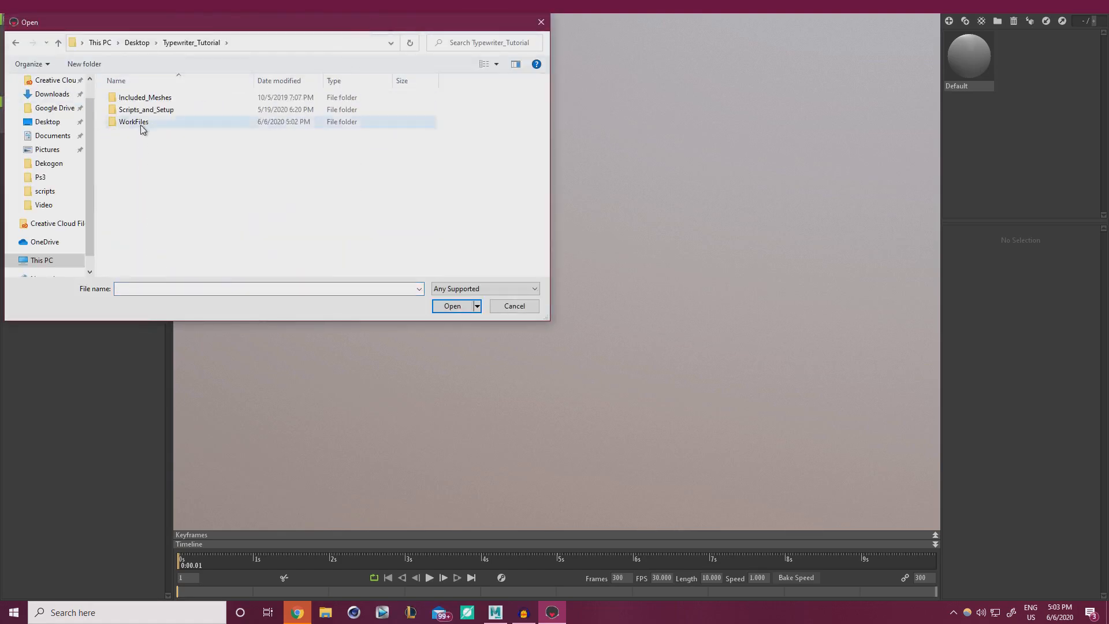
double_click(139, 121)
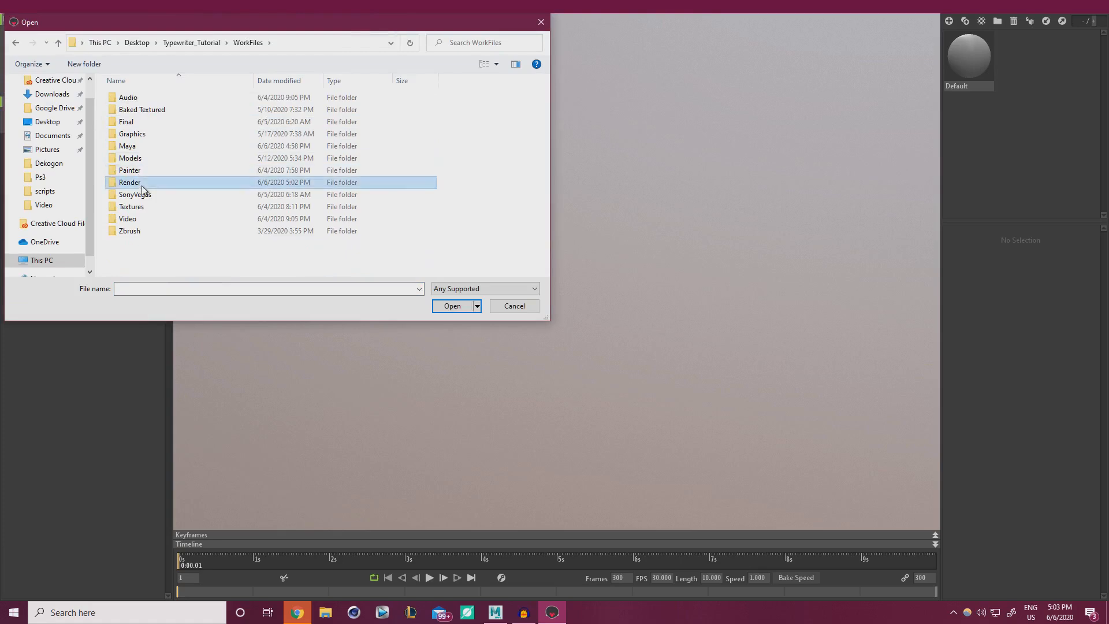
double_click(131, 183)
left_click(161, 100)
left_click(452, 306)
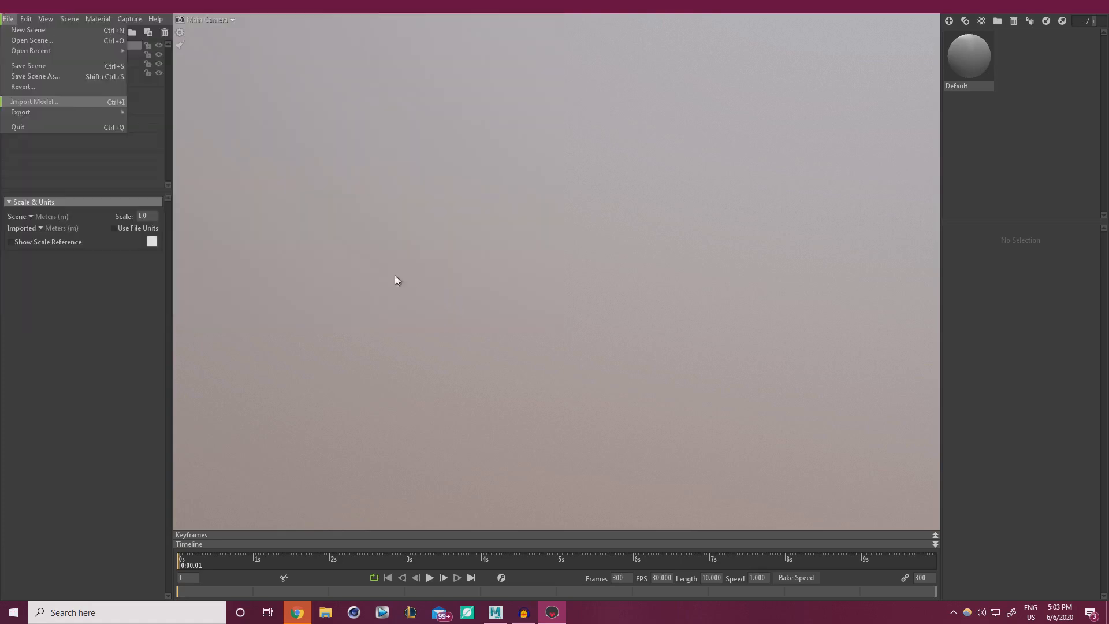
Orbit and zoom the viewport to frame the typewriter in a front three-quarter view.
left_click_drag(737, 265, 635, 250)
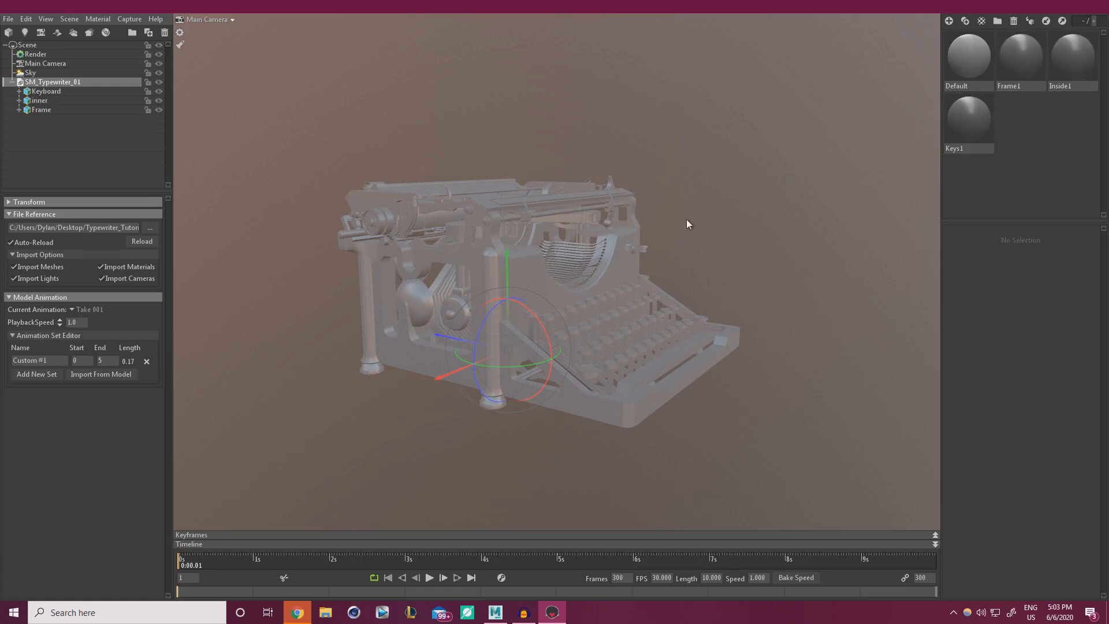
left_click_drag(688, 223, 650, 211)
right_click_drag(648, 207, 716, 252)
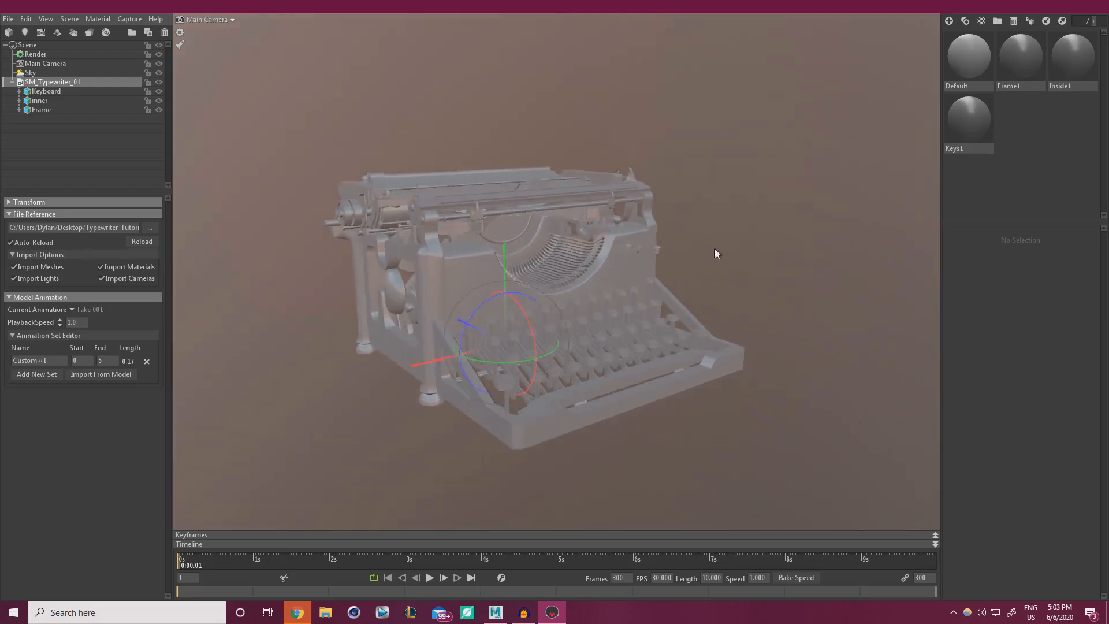
middle_click_drag(716, 252, 711, 278)
left_click(755, 232)
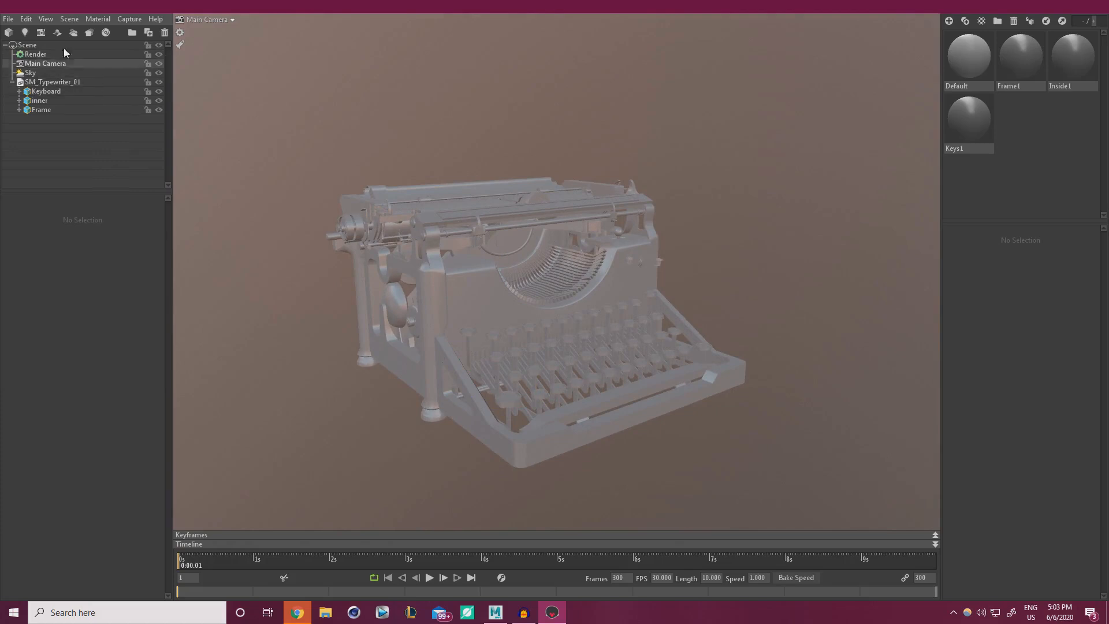
left_click(30, 73)
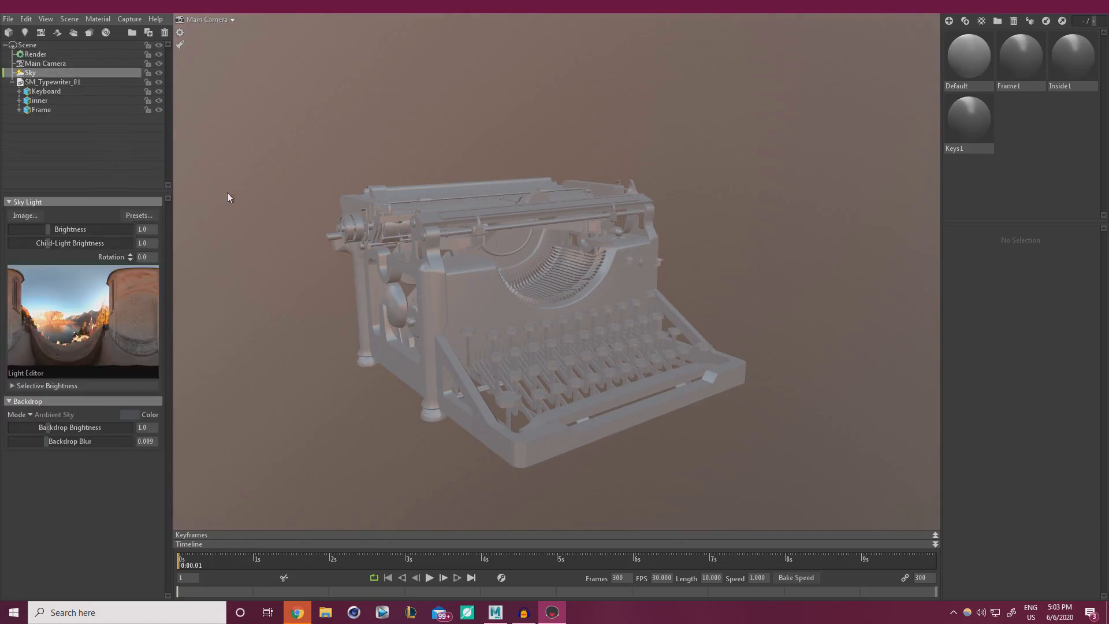
Apply the Museum preset from the Sky Browser to the scene's sky.
left_click(141, 215)
scroll(357, 474, "down", 3)
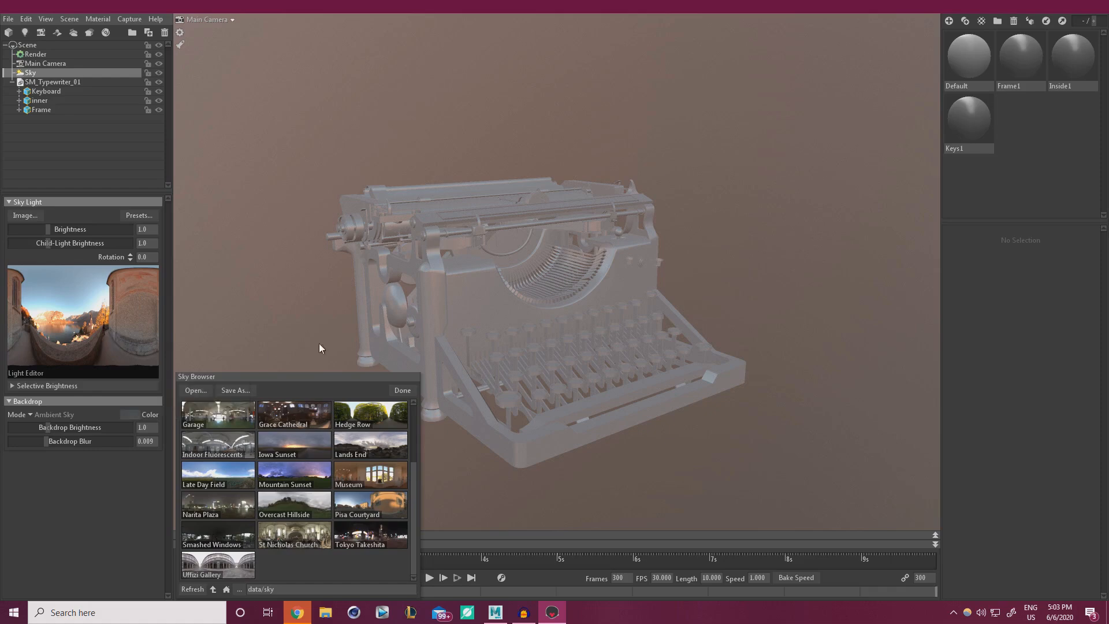
left_click(385, 480)
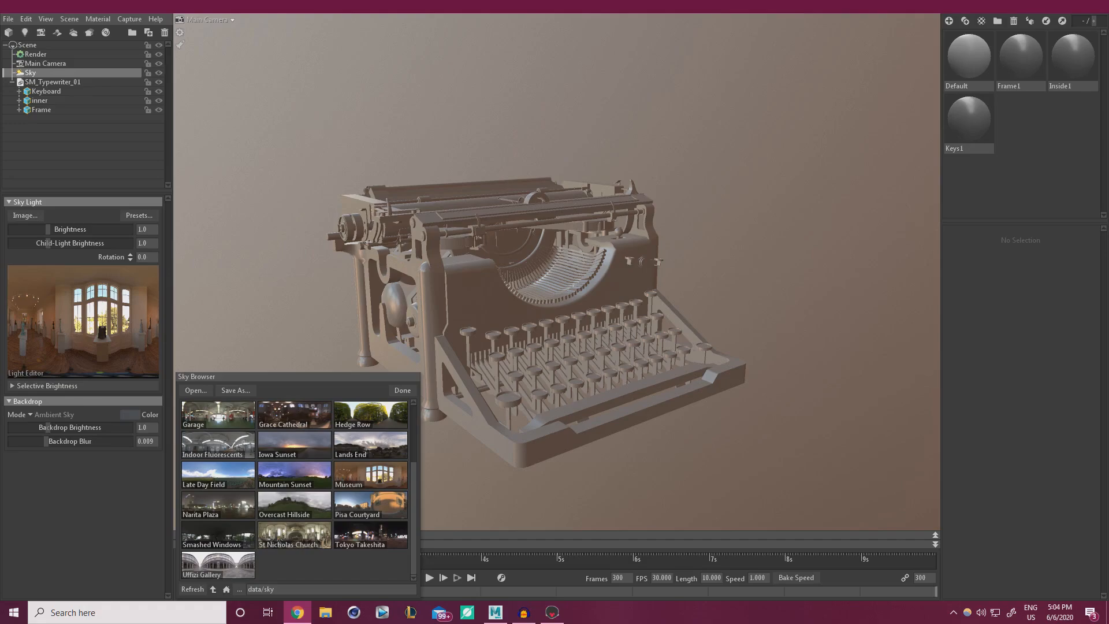
left_click_drag(664, 317, 242, 3)
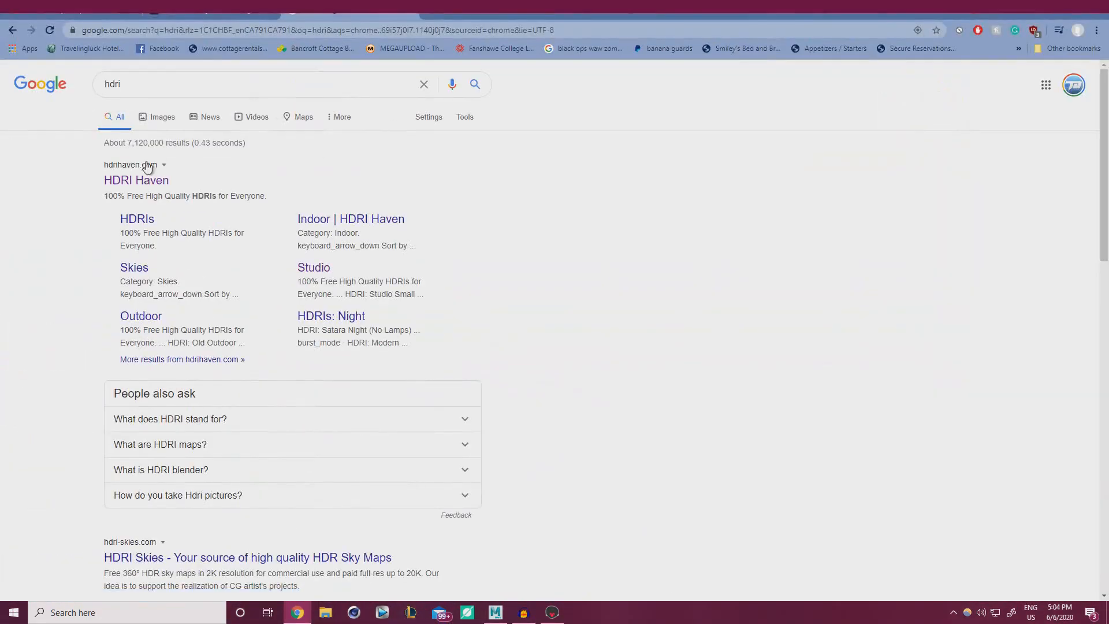
left_click(142, 180)
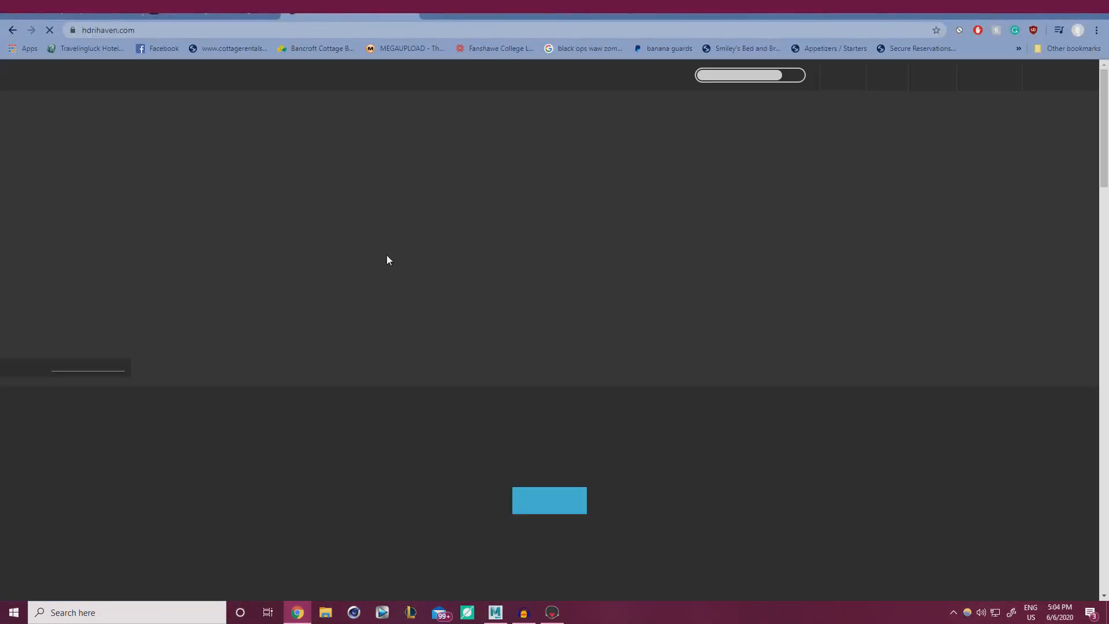
scroll(510, 271, "down", 5)
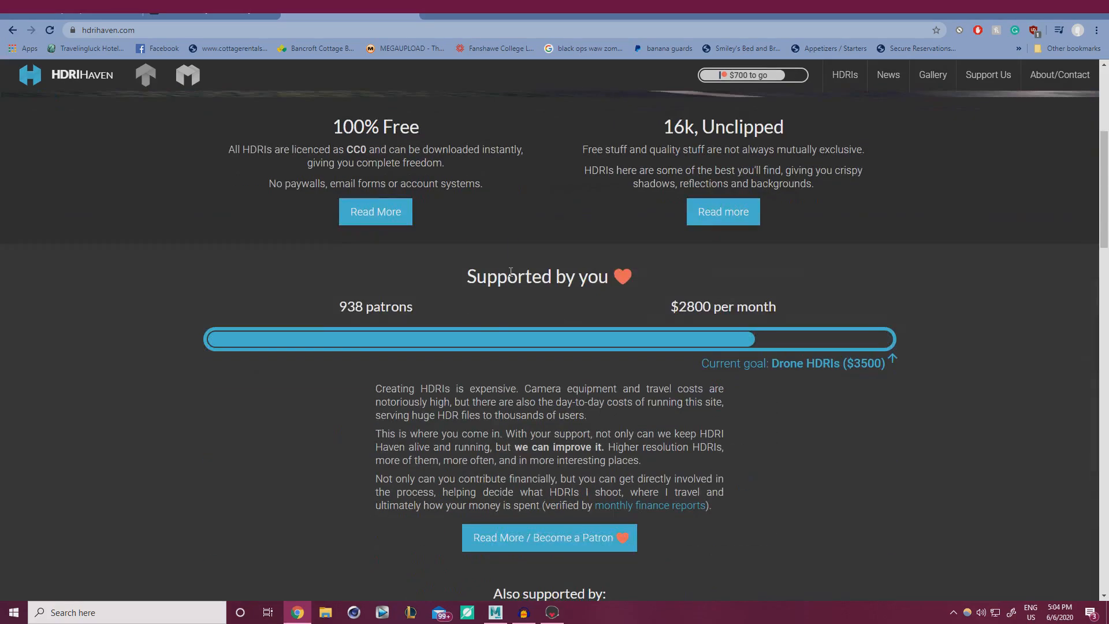
scroll(471, 300, "down", 10)
scroll(471, 300, "up", 11)
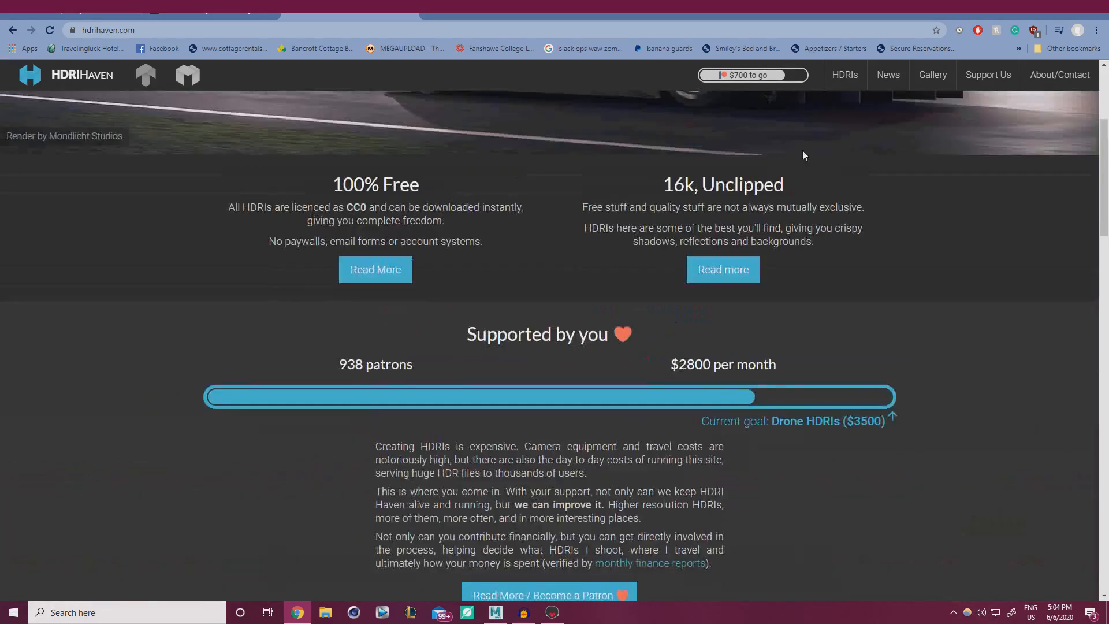
left_click(845, 77)
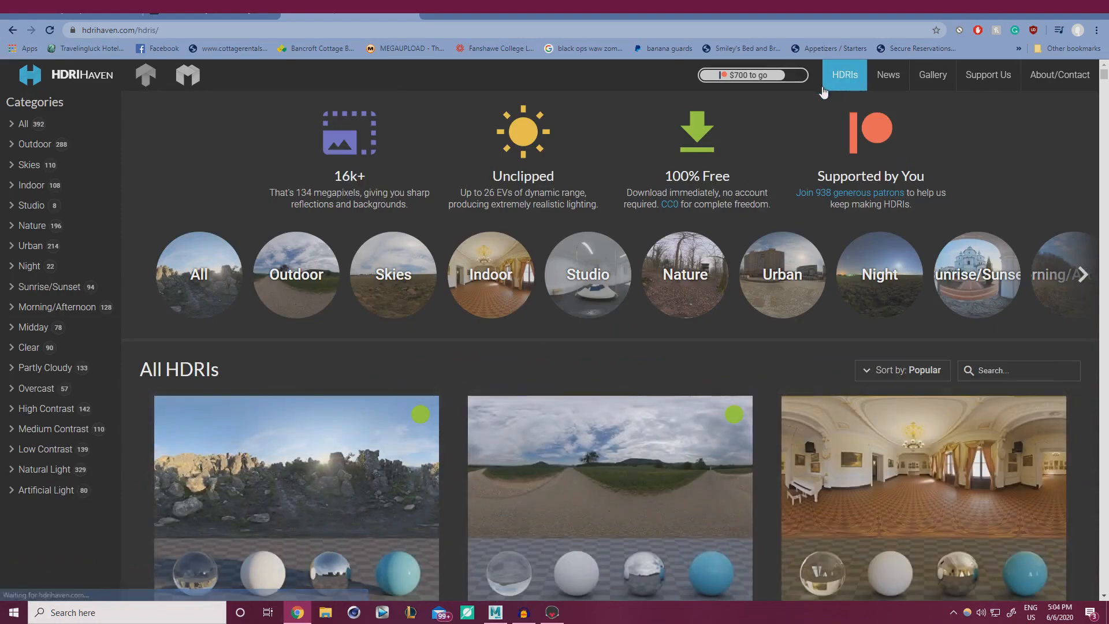
scroll(495, 289, "down", 11)
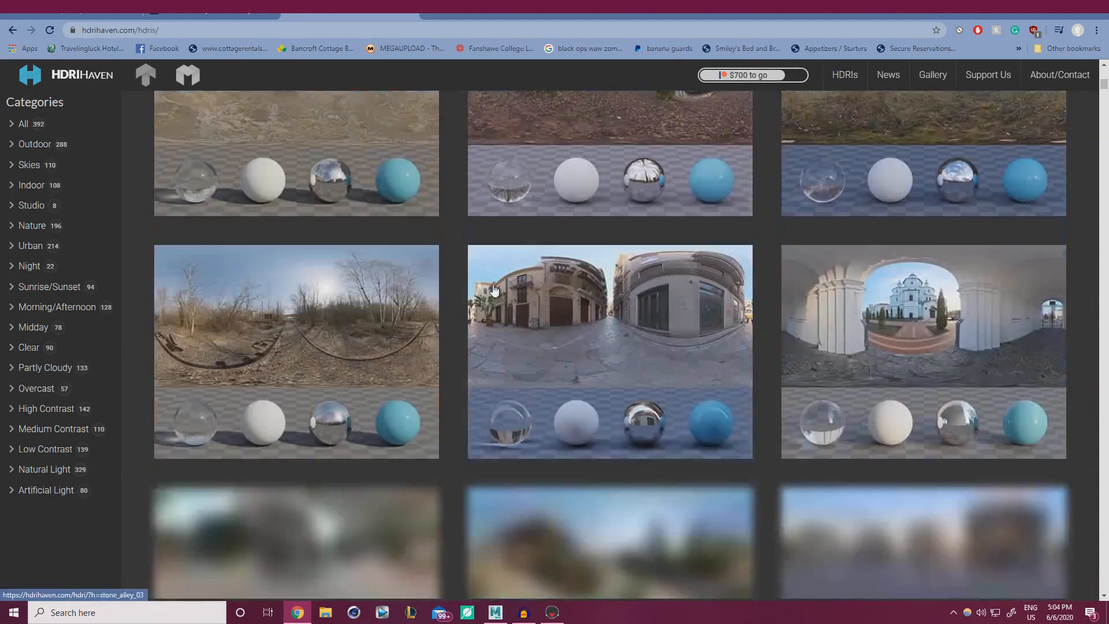
scroll(676, 226, "down", 18)
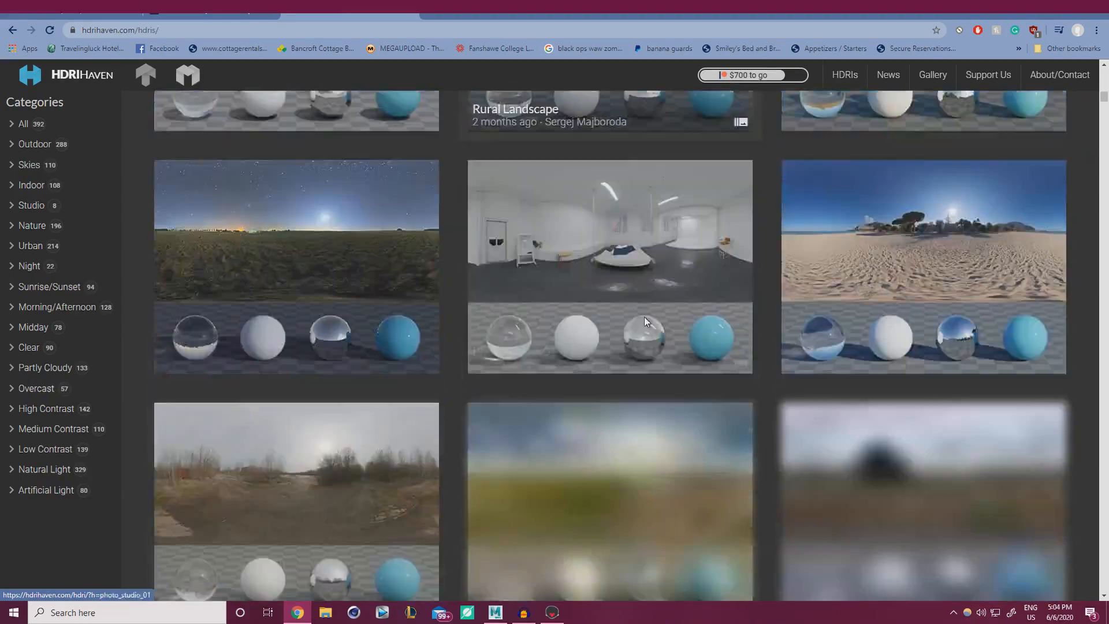
scroll(595, 341, "down", 5)
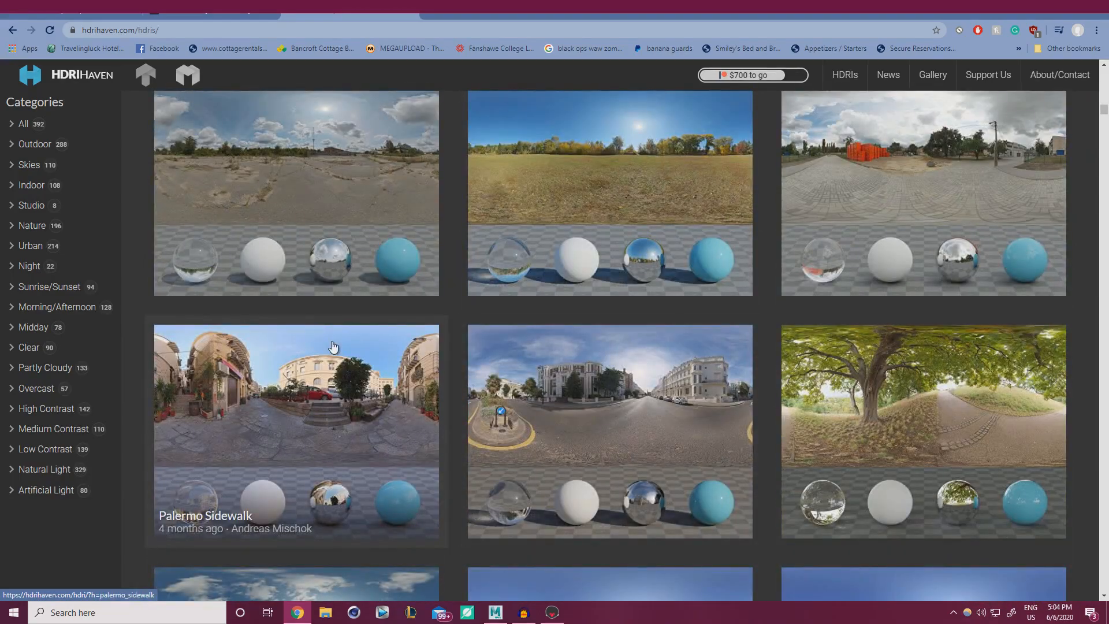
scroll(401, 350, "down", 10)
scroll(401, 350, "down", 10)
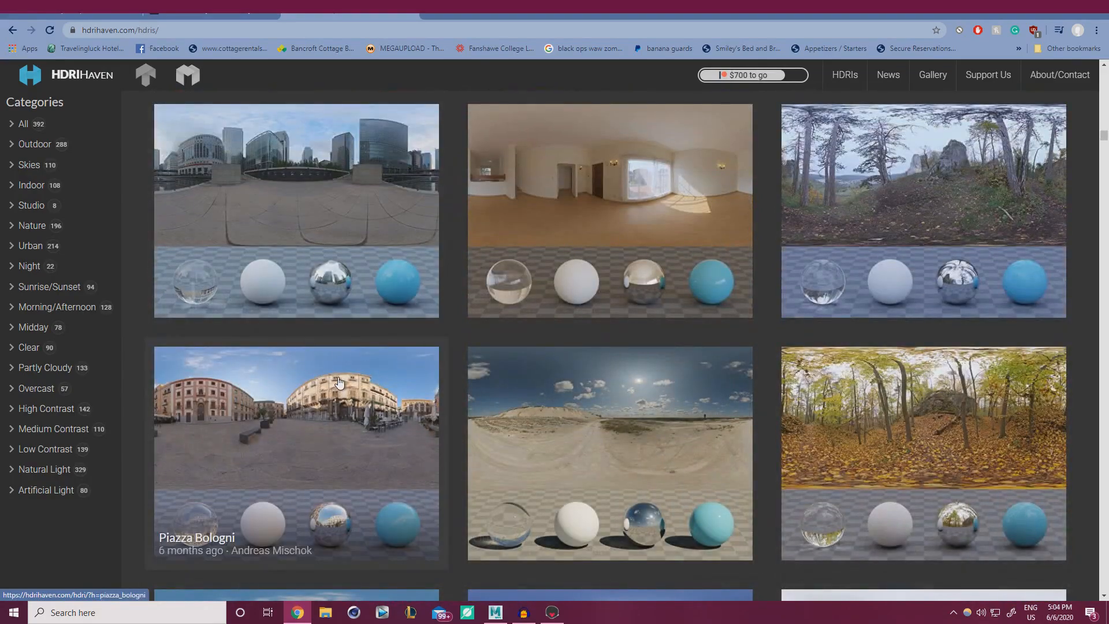
scroll(506, 260, "down", 8)
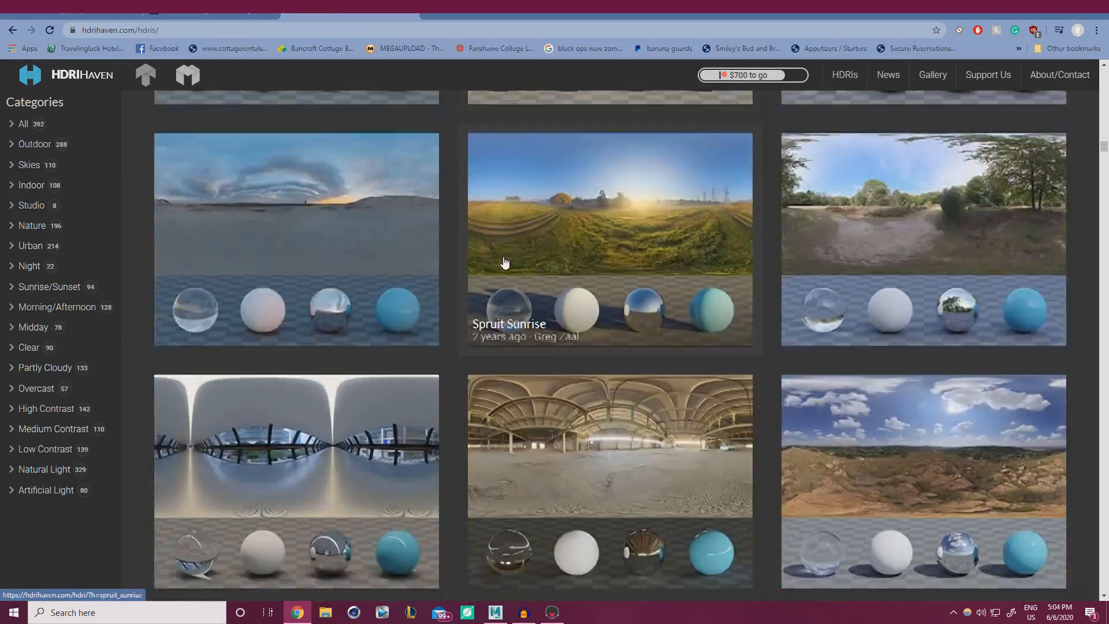
scroll(505, 263, "down", 5)
left_click_drag(665, 7, 1108, 208)
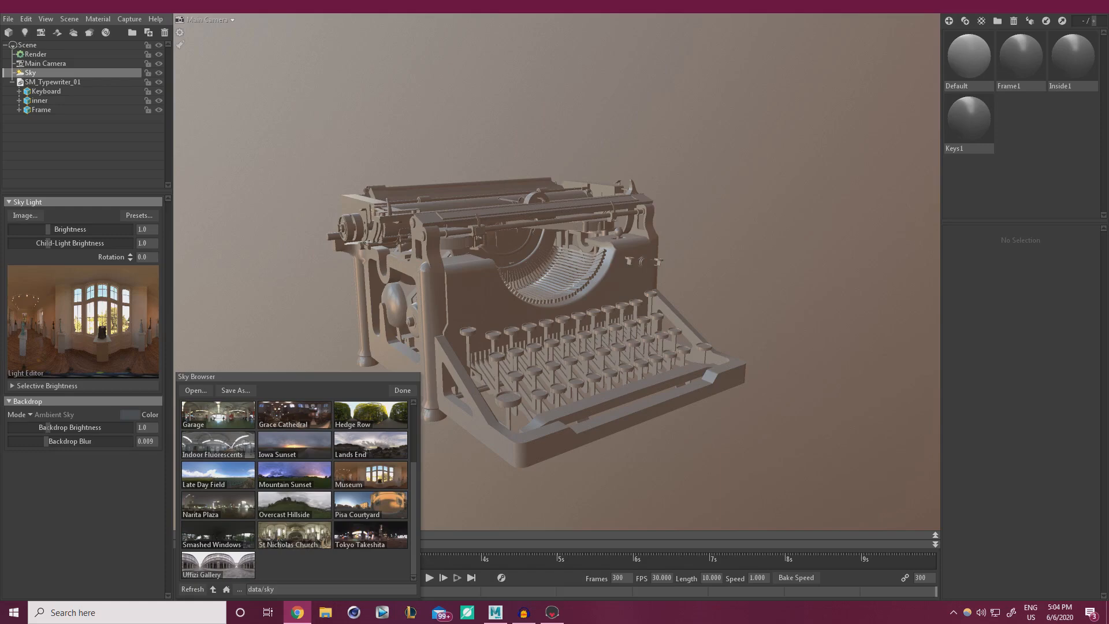
Close the Sky Browser, adjust backdrop brightness and keep the backdrop on Ambient Sky.
left_click(355, 478)
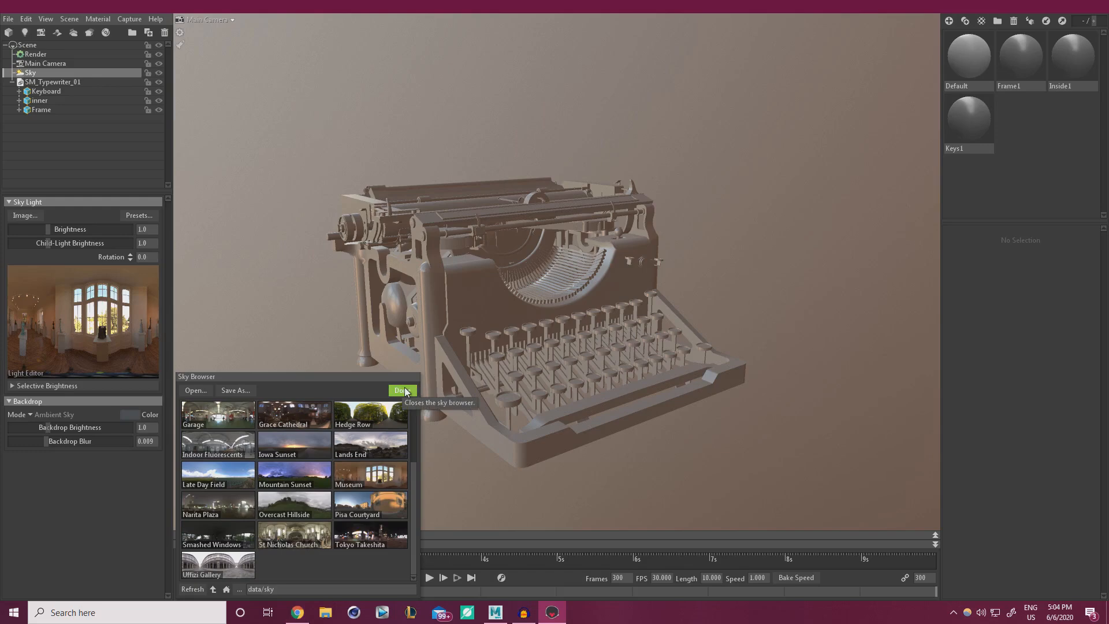
left_click(402, 391)
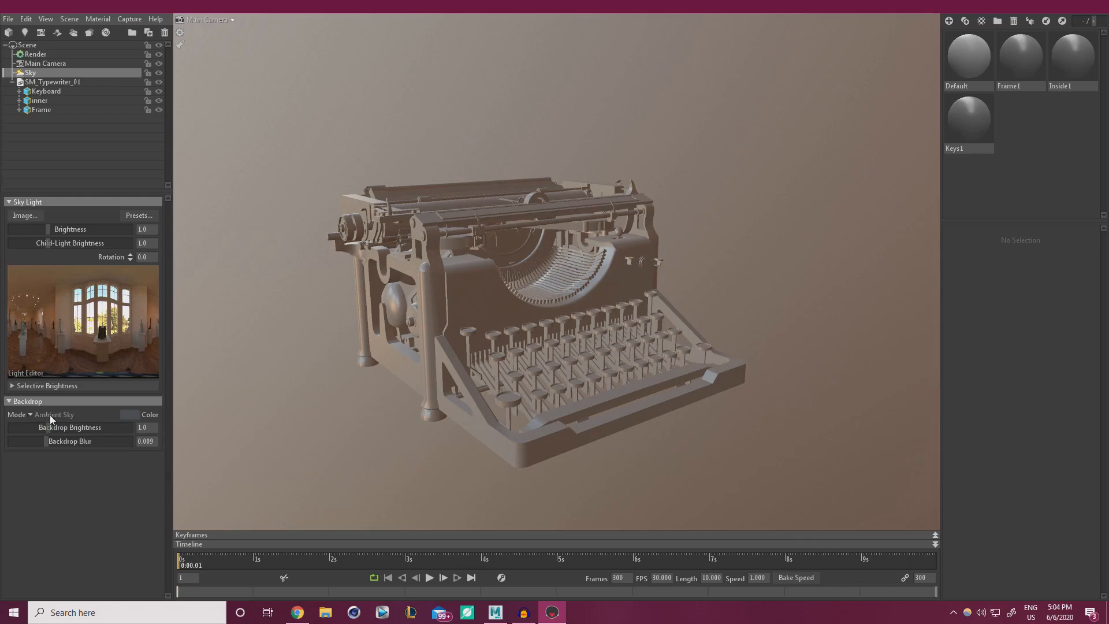
mouse_move(56, 427)
left_mouse_down()
mouse_move(111, 420)
mouse_move(50, 427)
mouse_move(99, 440)
mouse_move(13, 439)
mouse_move(99, 438)
mouse_move(57, 440)
left_mouse_up()
left_click(35, 413)
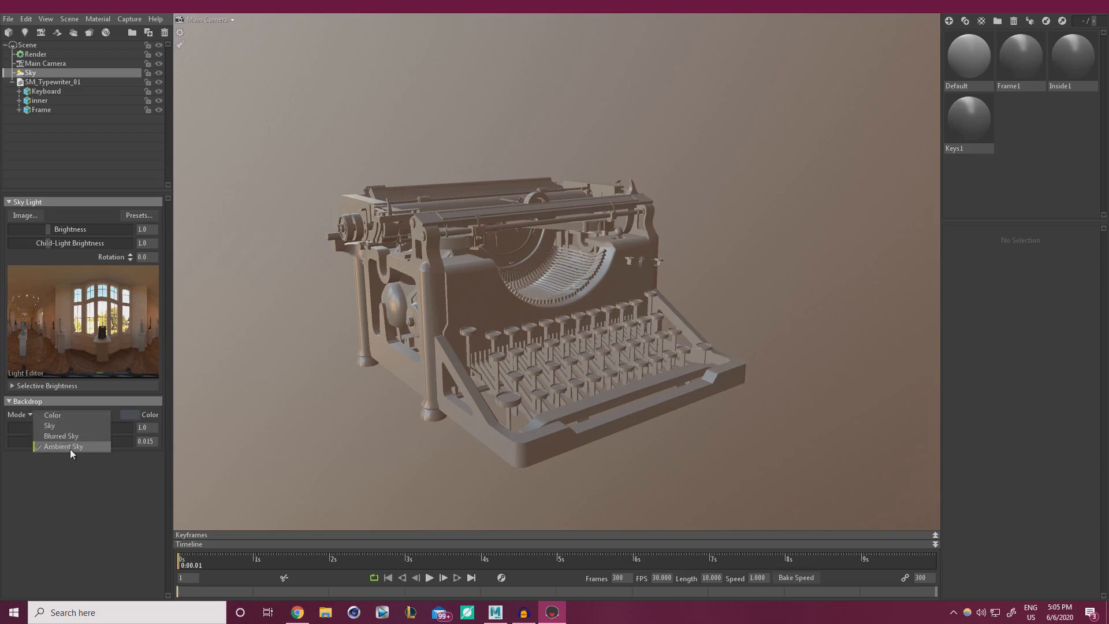
left_click(62, 526)
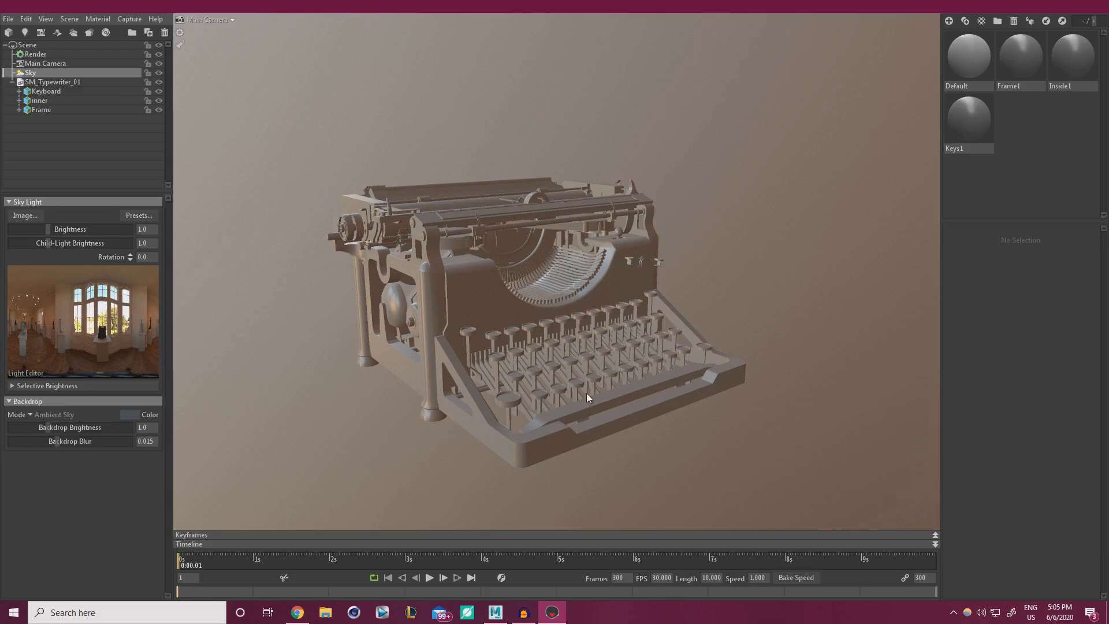
Lower the backdrop blur to 0.004 and rotate the sky to -124.5.
left_click_drag(629, 322, 572, 277, "shift")
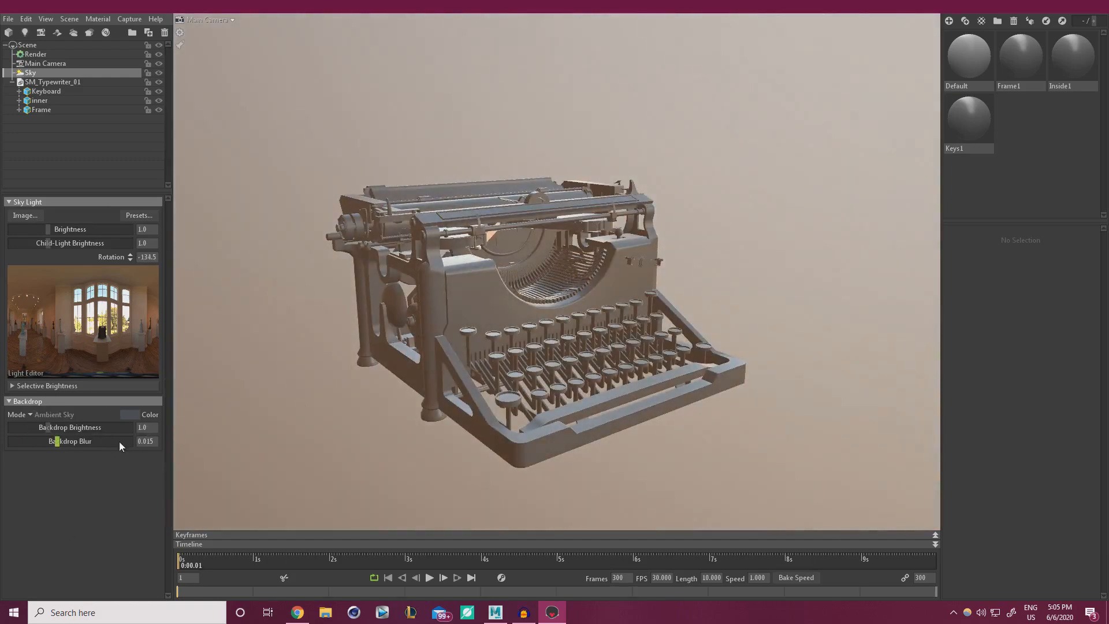
mouse_move(119, 442)
left_mouse_down()
mouse_move(36, 445)
mouse_move(72, 443)
left_mouse_up()
mouse_move(391, 126)
left_mouse_down("shift")
mouse_move(571, 169)
mouse_move(415, 183)
mouse_move(656, 171)
mouse_move(275, 307)
left_mouse_up("shift")
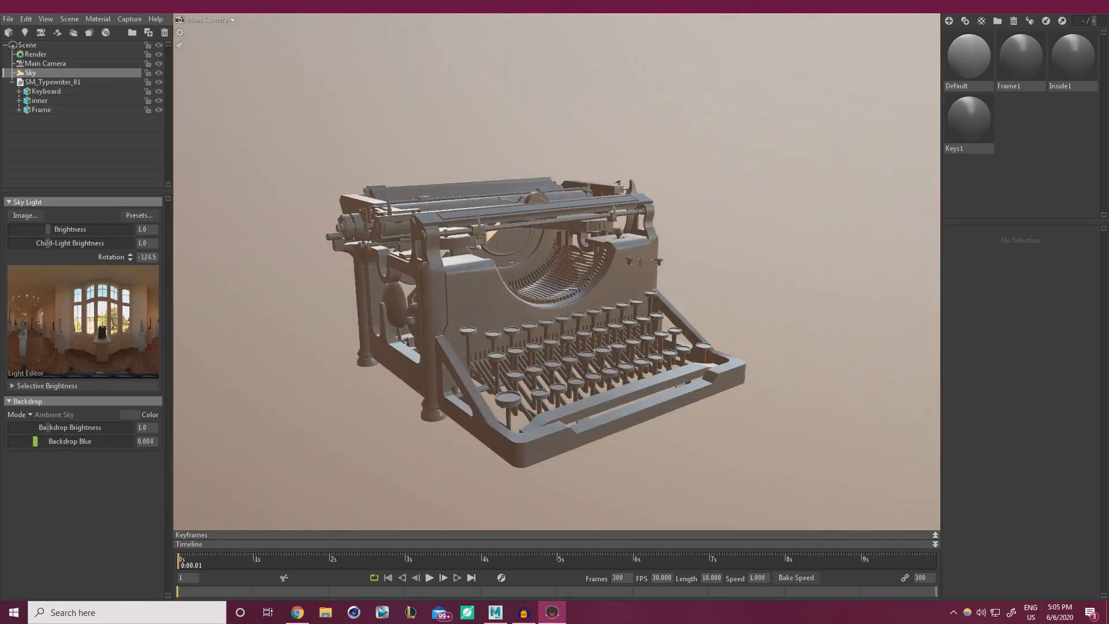
Switch the backdrop to a plain colour and rotate the sky to -218.5.
left_click(30, 414)
left_click(53, 416)
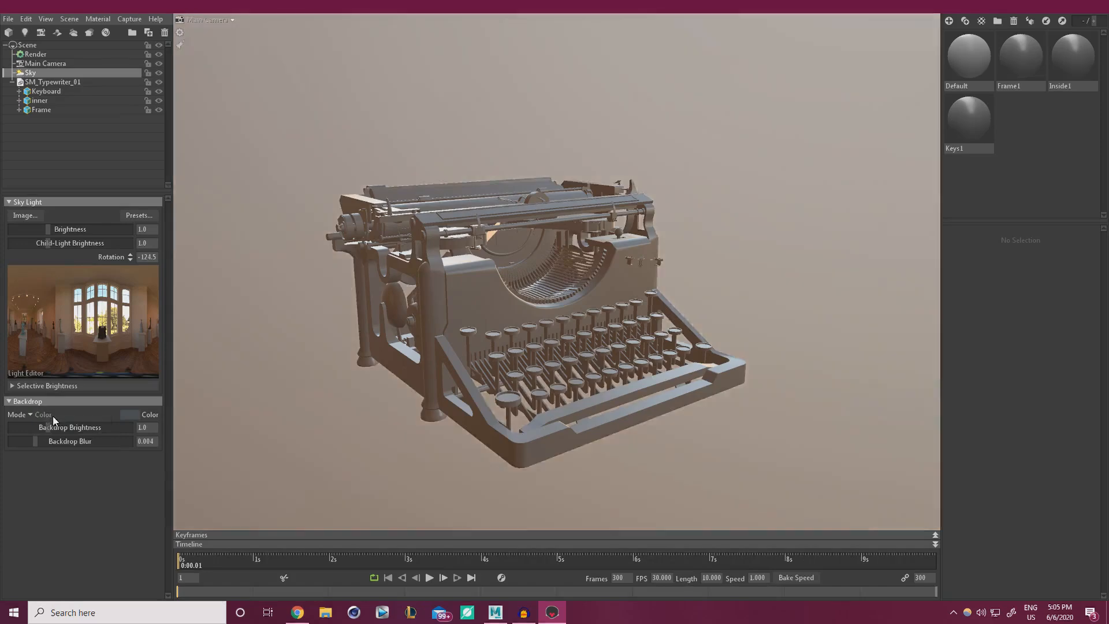
mouse_move(414, 356)
left_mouse_down("shift")
mouse_move(719, 245)
mouse_move(809, 230)
mouse_move(587, 235)
mouse_move(737, 224)
mouse_move(636, 227)
mouse_move(688, 230)
left_mouse_up("shift")
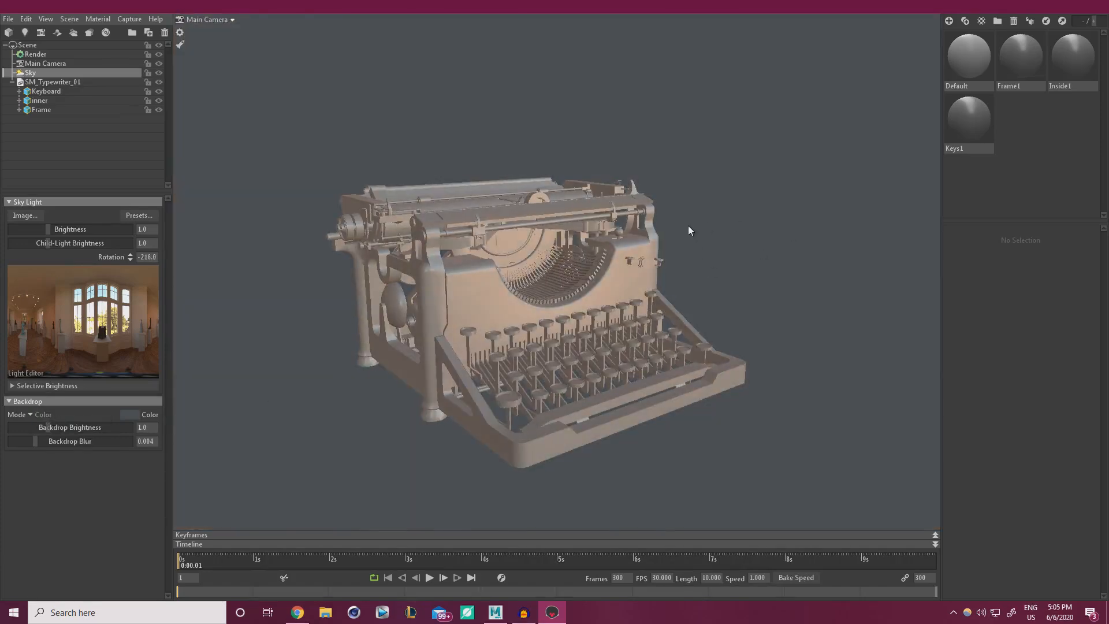
Set the backdrop colour to dark grey 1c1c1d, then open the Frame1 material.
left_click(125, 415)
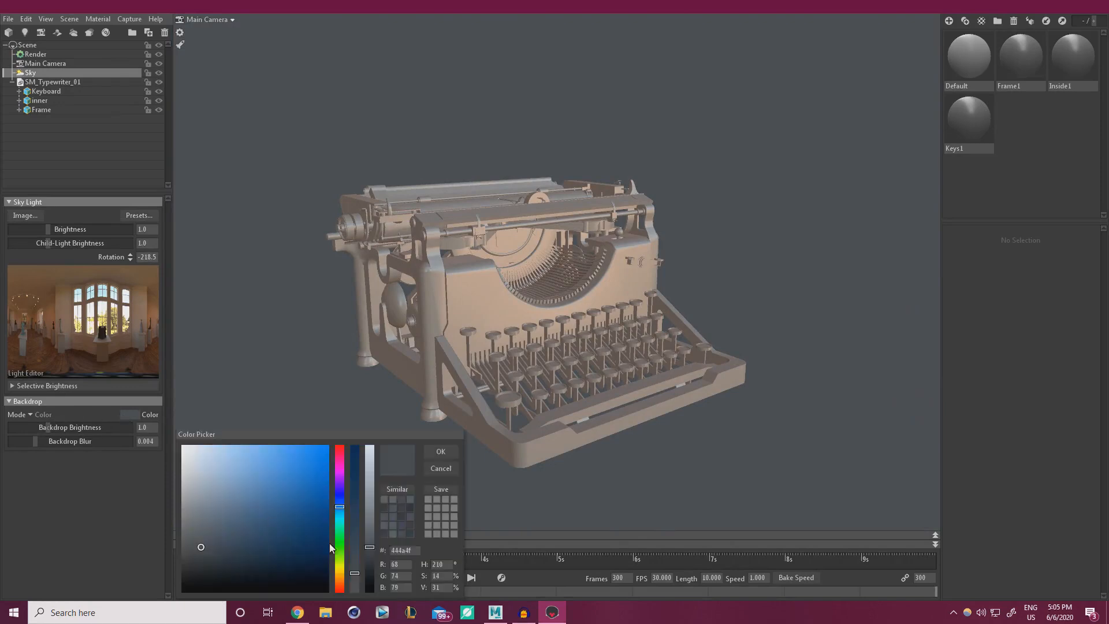
left_click_drag(372, 554, 370, 573)
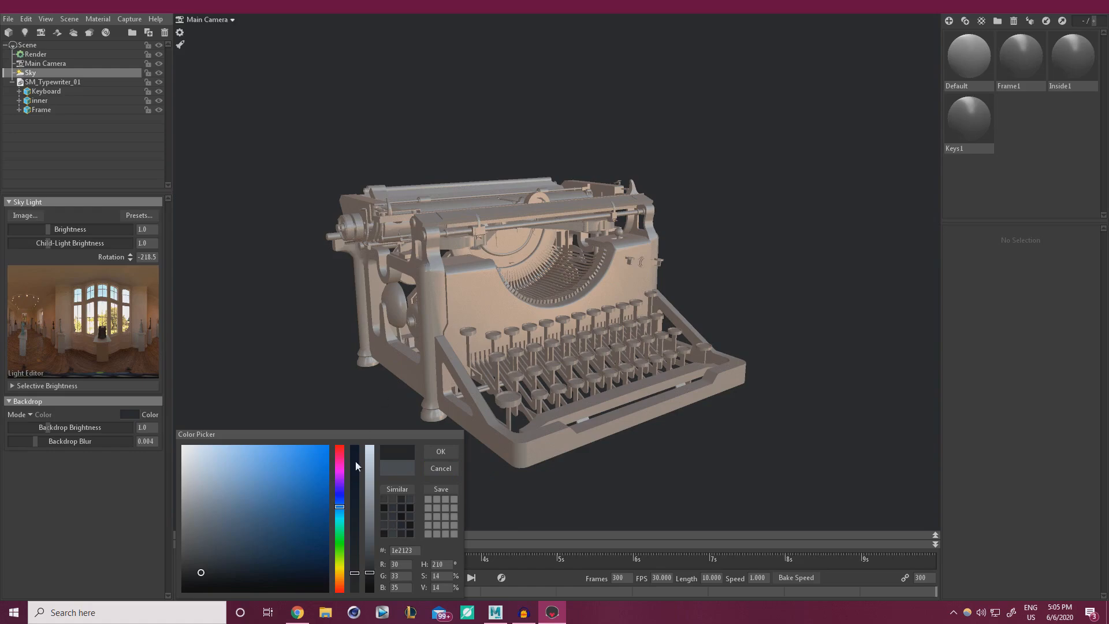
left_click_drag(367, 459, 370, 452)
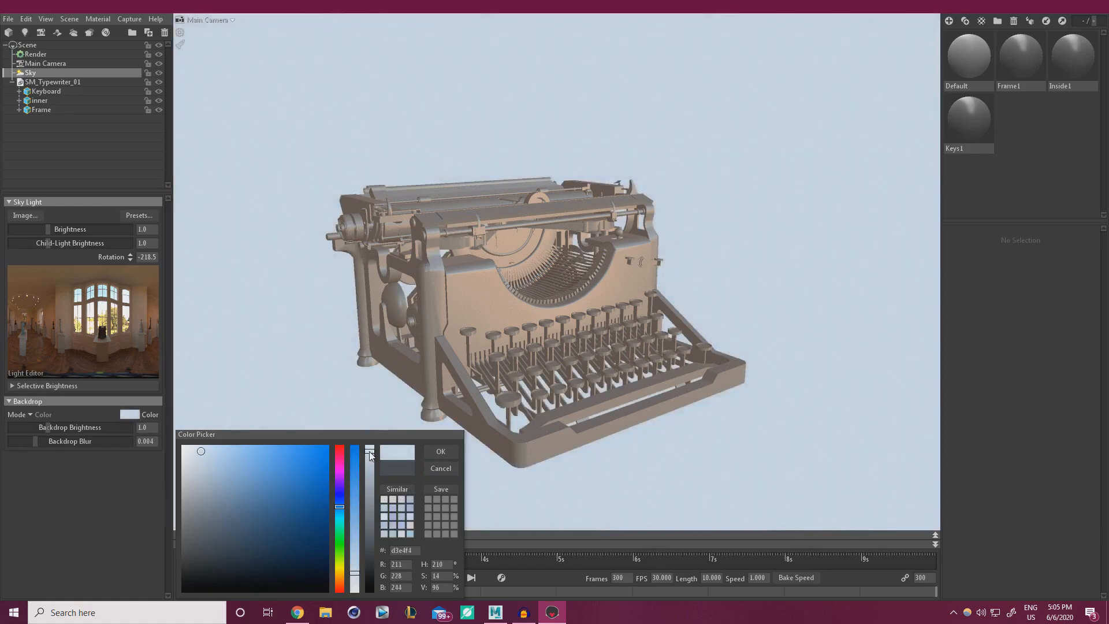
left_click_drag(355, 581, 357, 586)
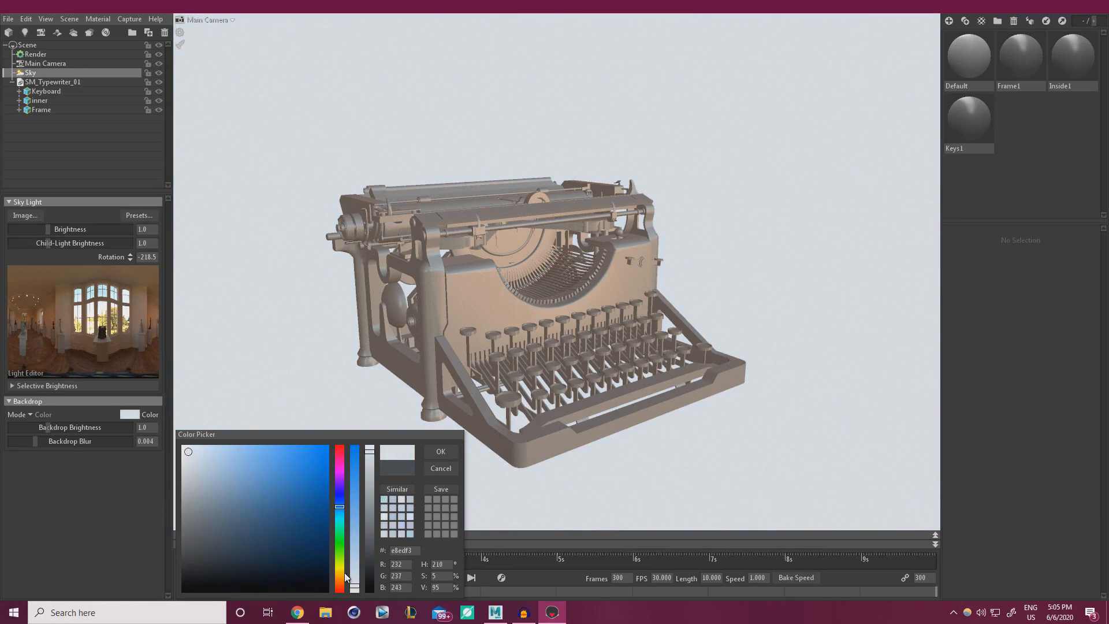
left_click(339, 581)
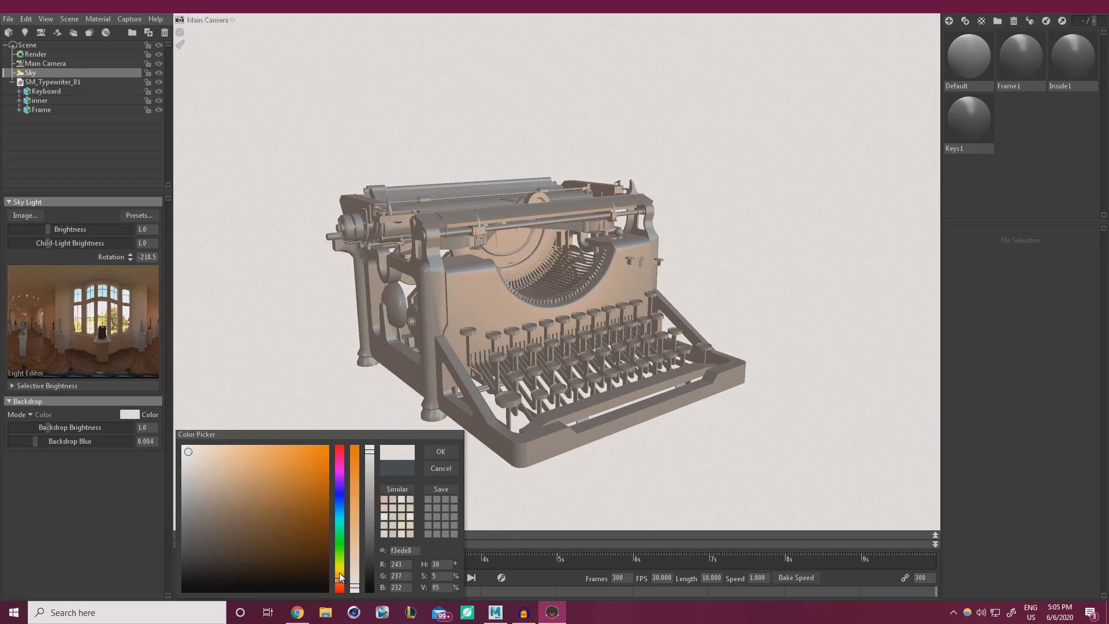
left_click(340, 492)
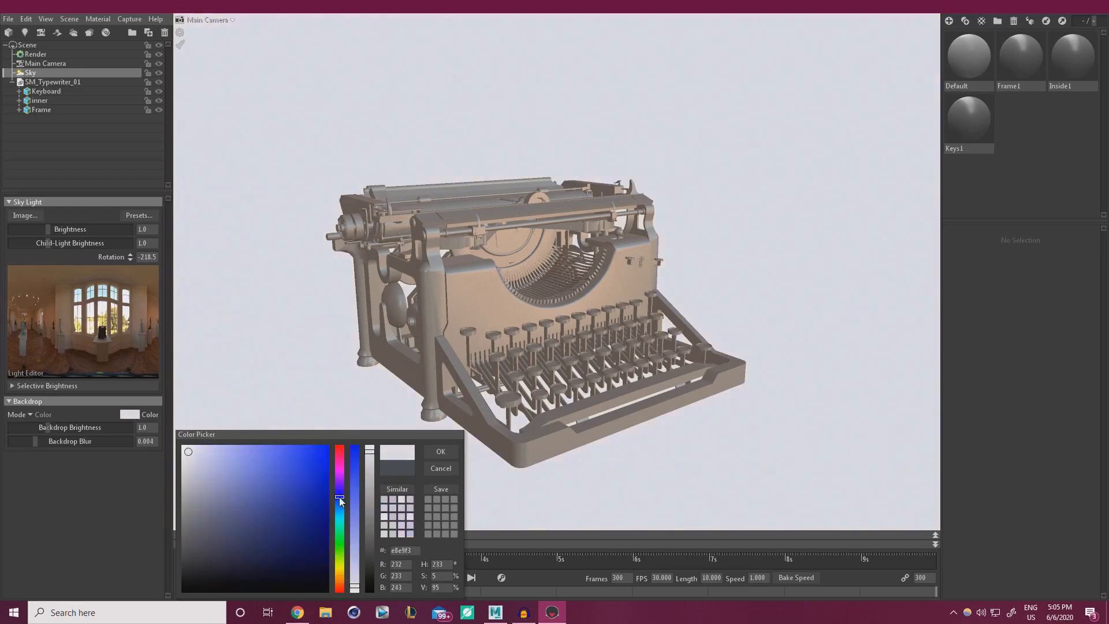
left_click_drag(370, 564, 372, 577)
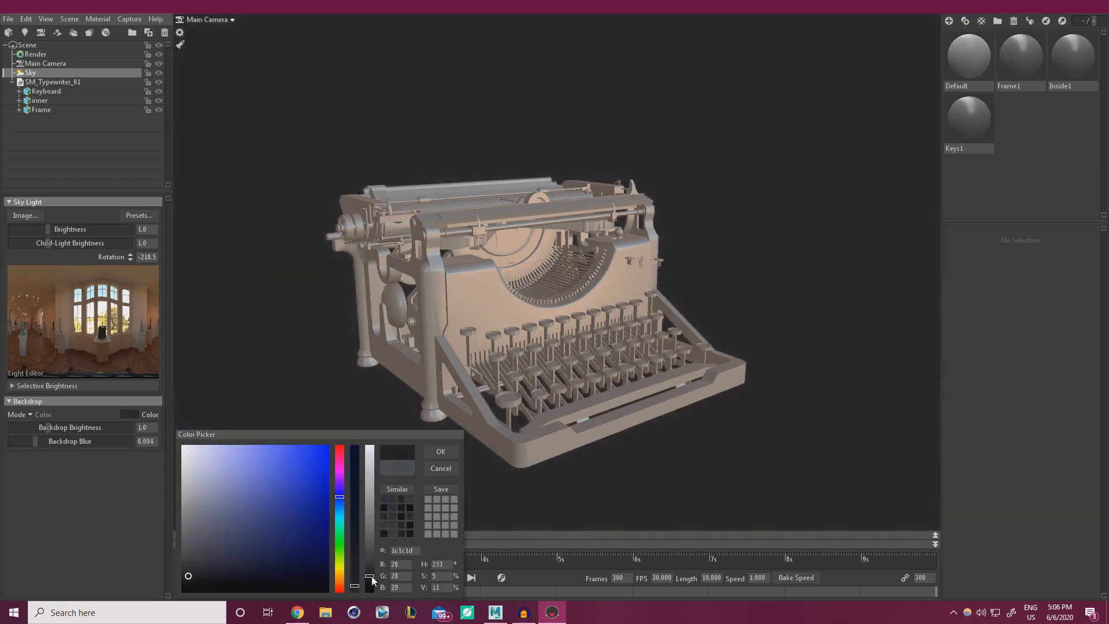
left_click(441, 452)
left_click_drag(533, 266, 645, 267)
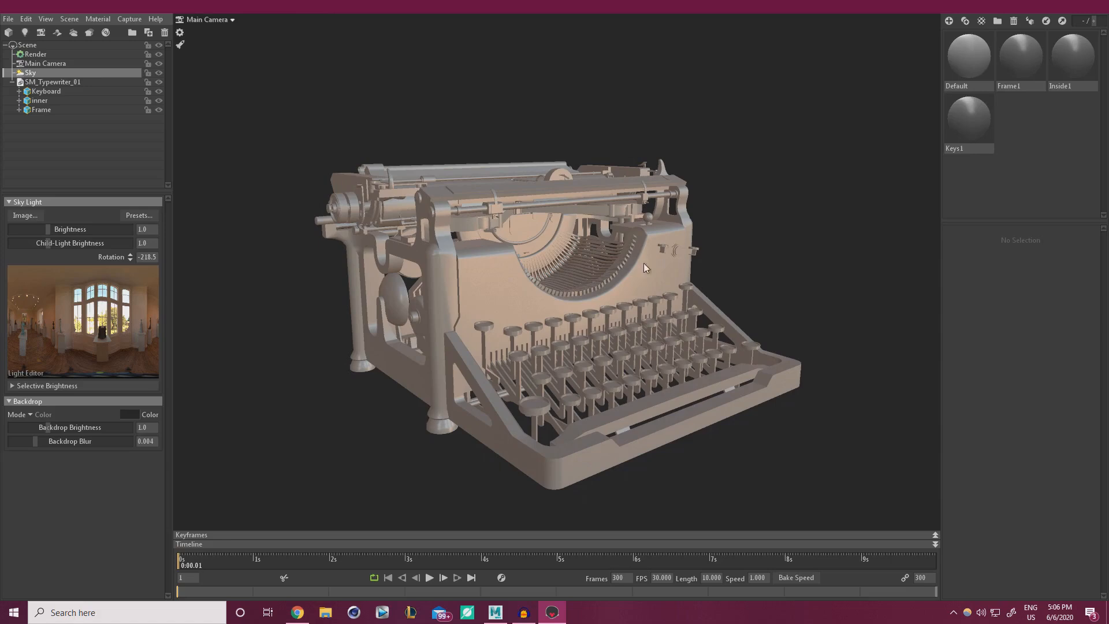
left_click(1026, 59)
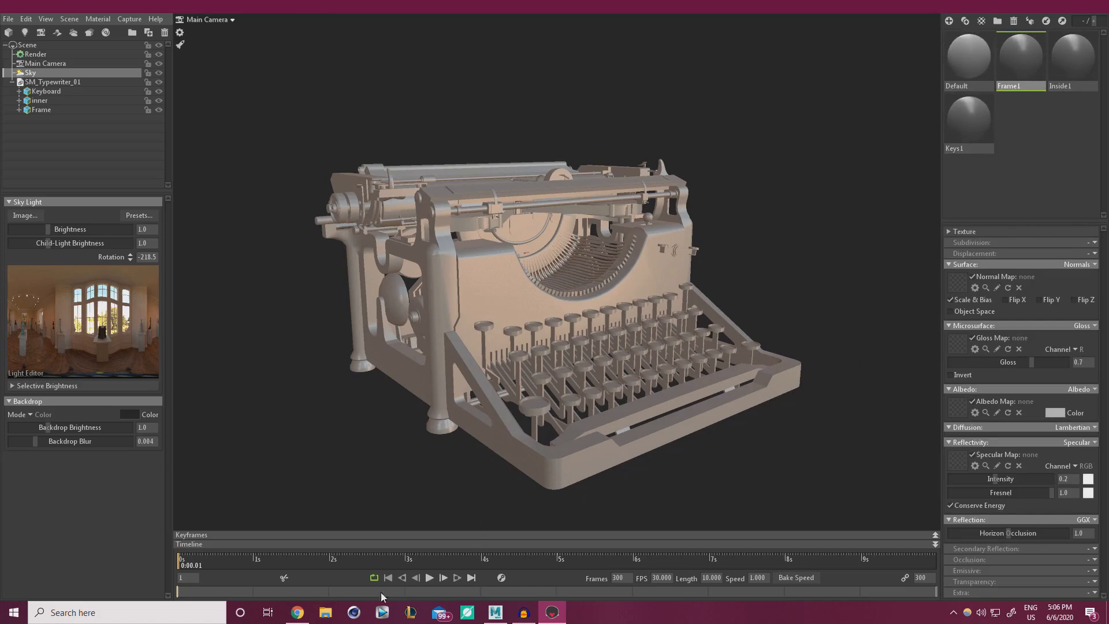
Open File Explorer at Desktop > Typewriter_Tutorial > WorkFiles > Textures and move it aside.
left_click(328, 614)
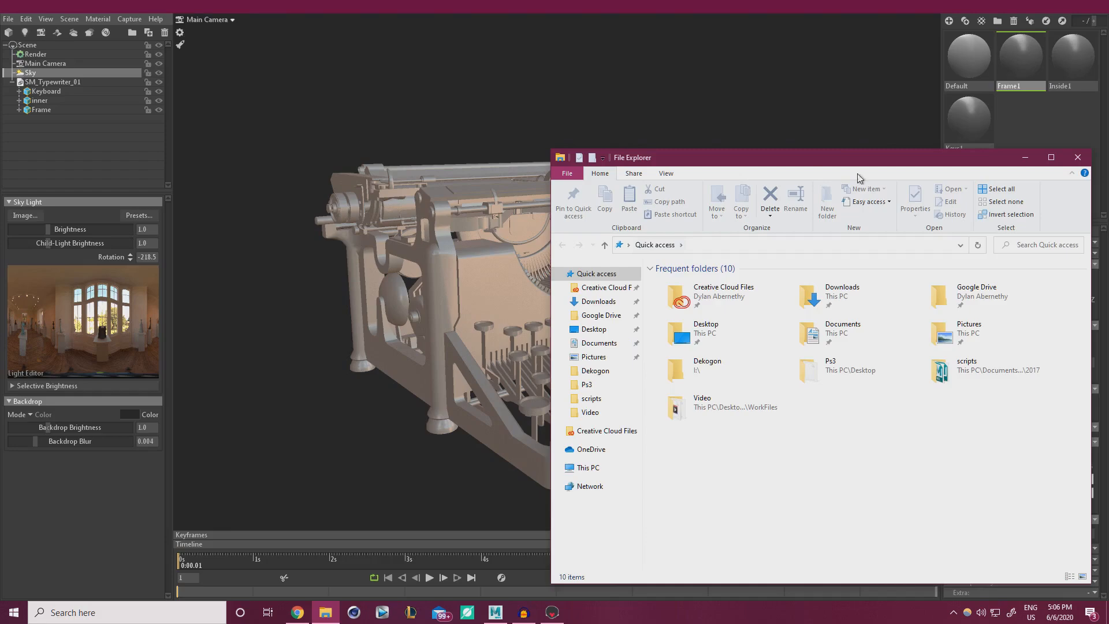
left_click_drag(856, 160, 556, 111)
double_click(421, 288)
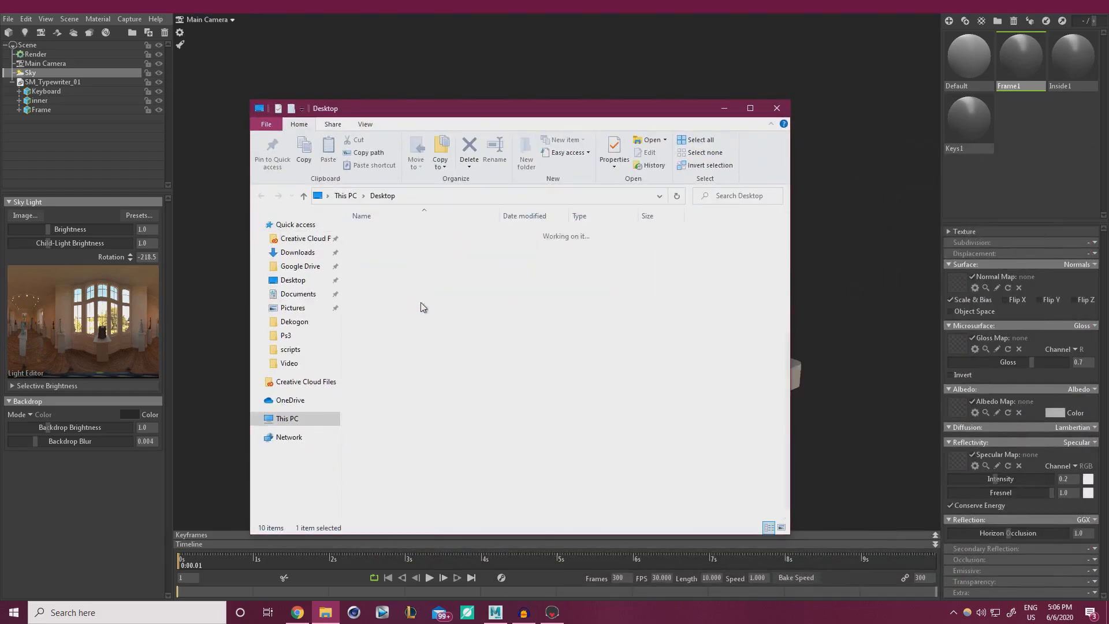
double_click(391, 438)
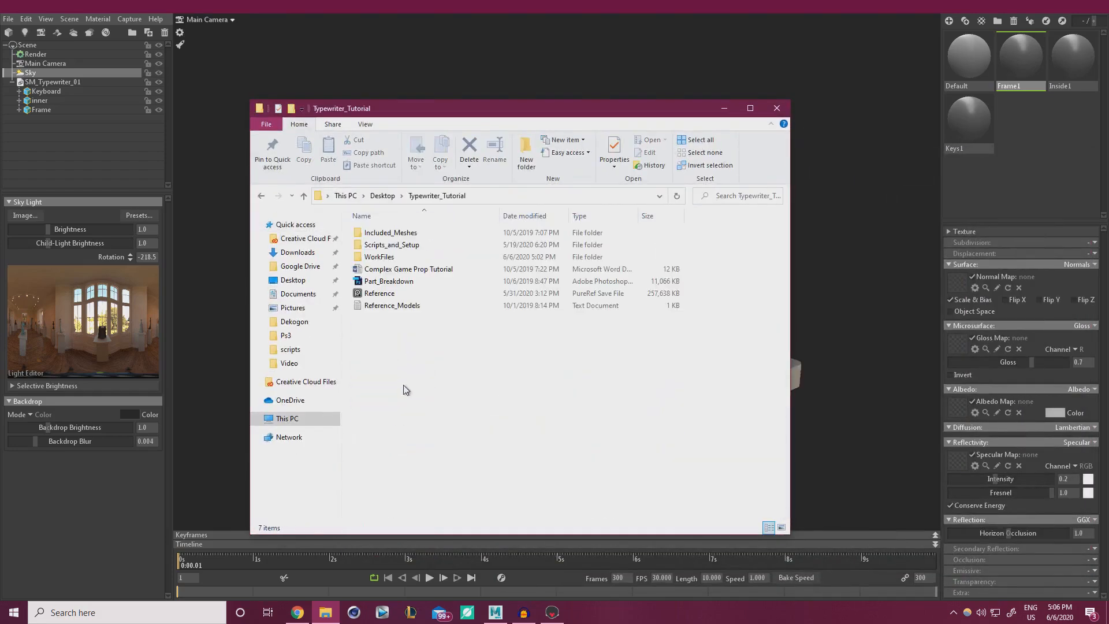
double_click(395, 258)
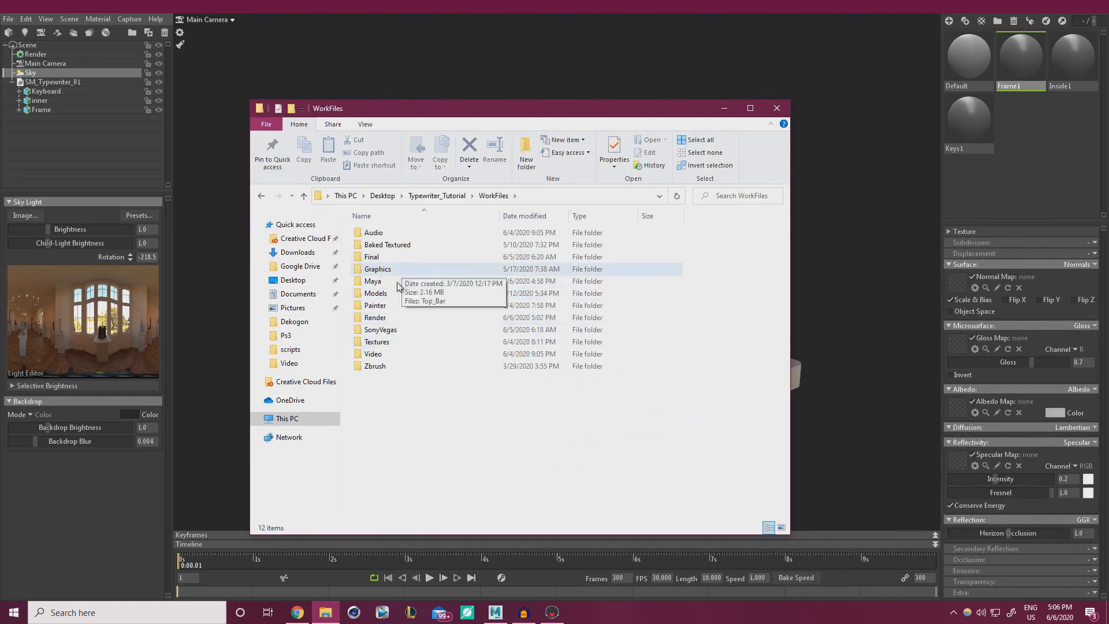
double_click(387, 342)
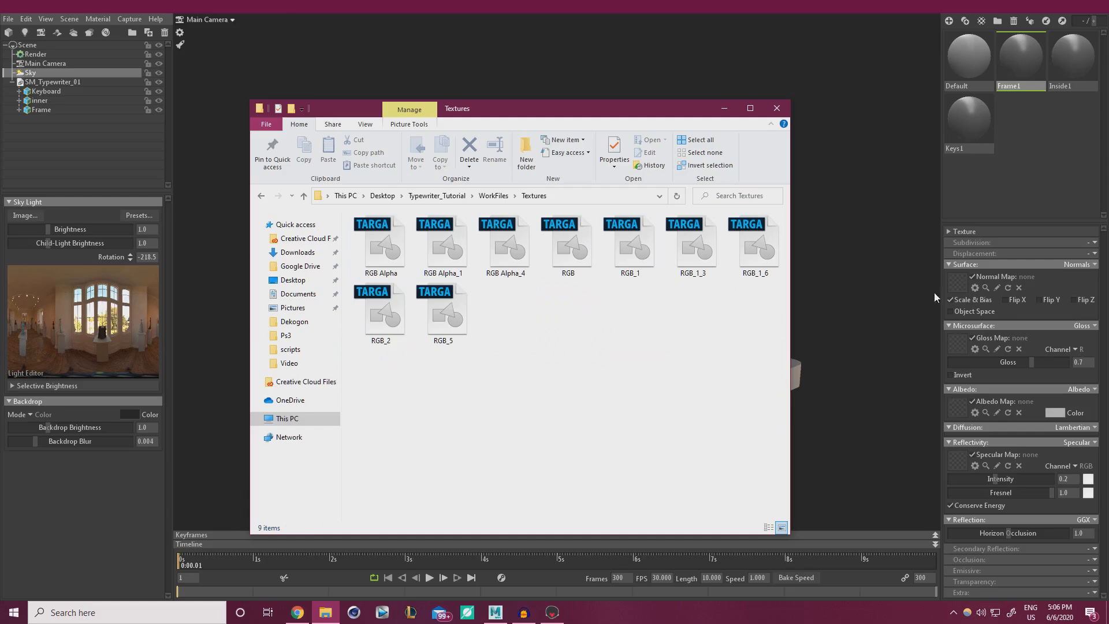
left_click_drag(475, 111, 1108, 301)
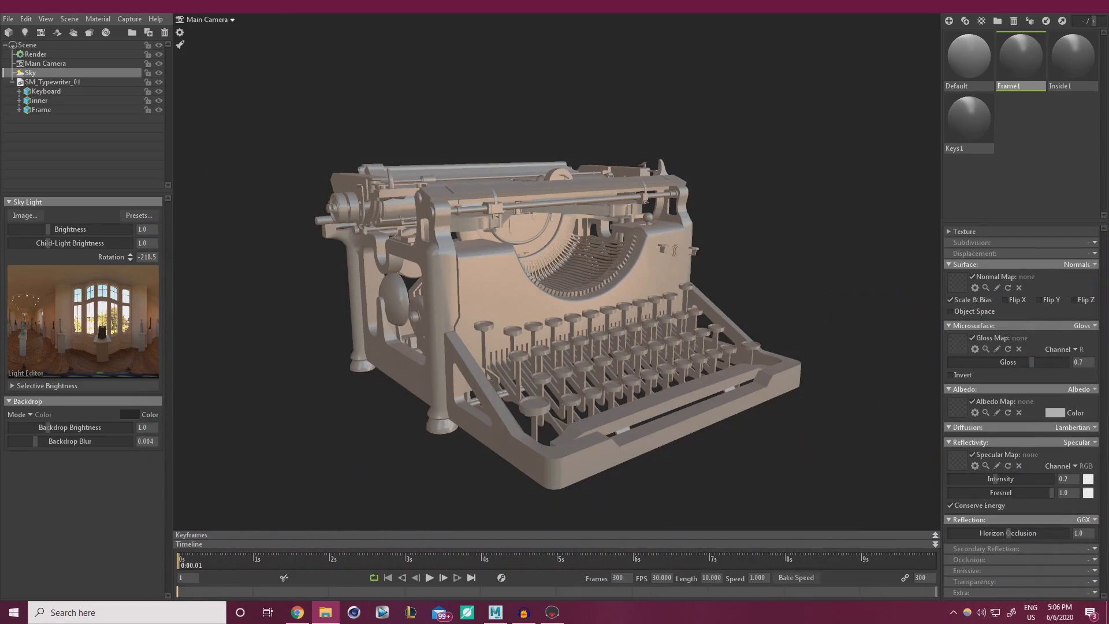
Drag RGB Alpha.tga onto Frame1's Albedo Map slot and orbit to check the brown frame.
left_click_drag(1108, 142, 710, 151)
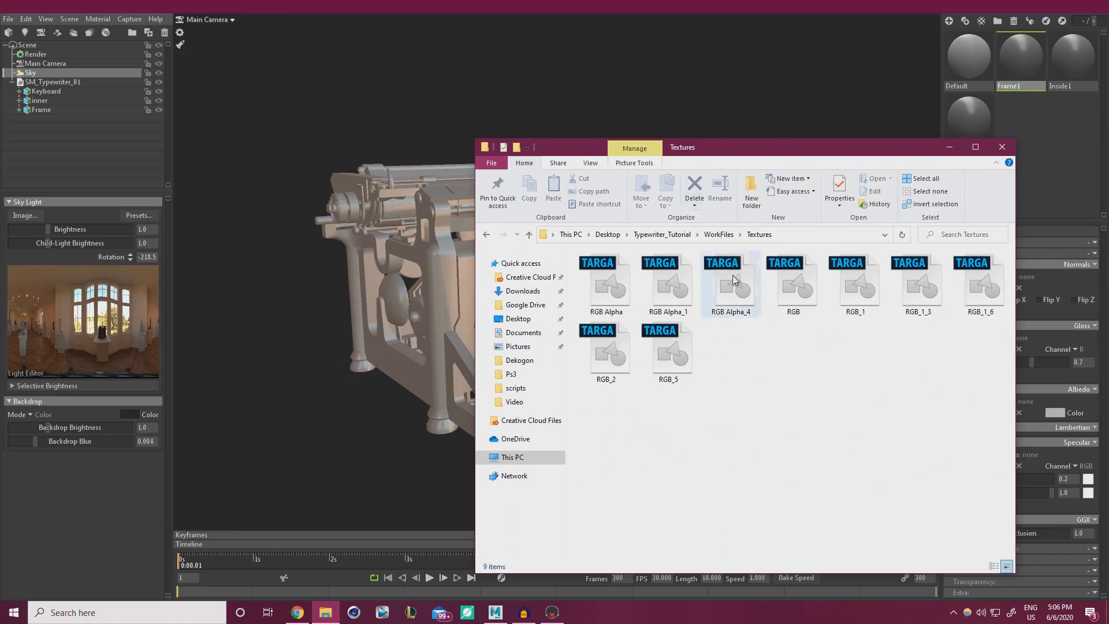
left_click(614, 292)
left_click_drag(779, 152, 1108, 147)
left_click_drag(1108, 278, 956, 408)
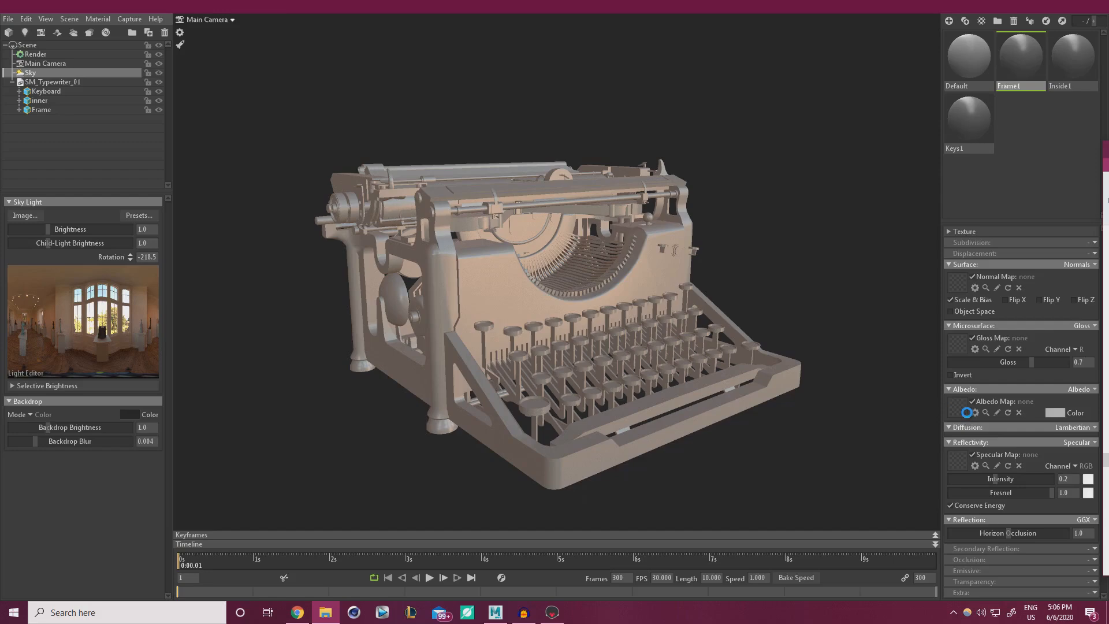
left_click(772, 300)
mouse_move(677, 283)
left_mouse_down()
mouse_move(669, 272)
mouse_move(717, 270)
mouse_move(659, 273)
left_mouse_up()
left_click_drag(759, 273, 859, 318, "shift")
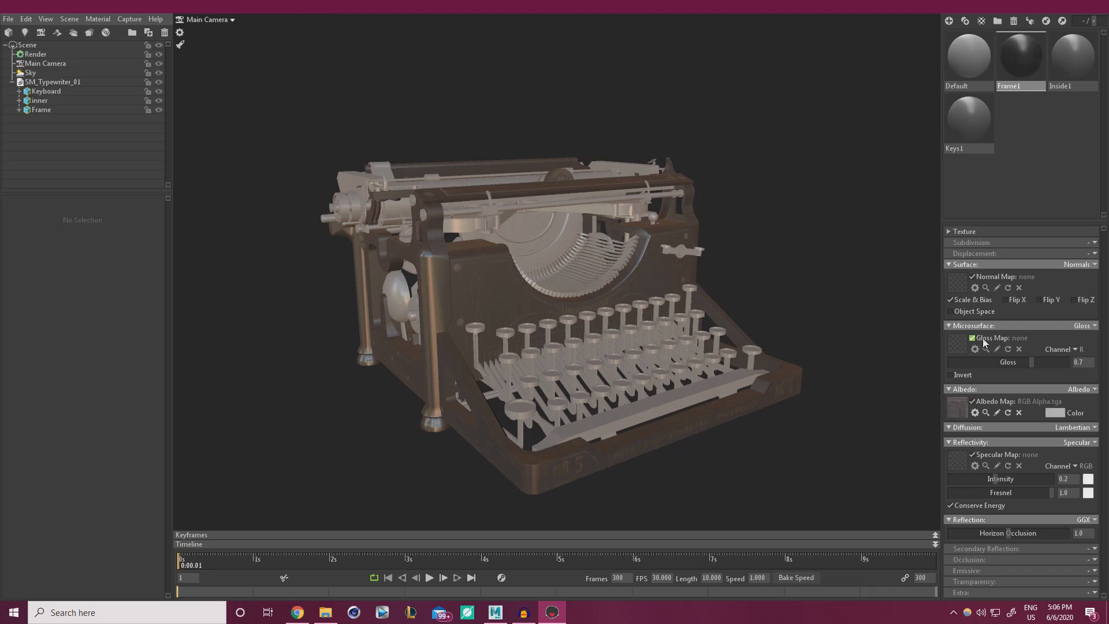
Switch Frame1's microsurface to Roughness and load RGB.tga as its roughness map.
left_click(1096, 326)
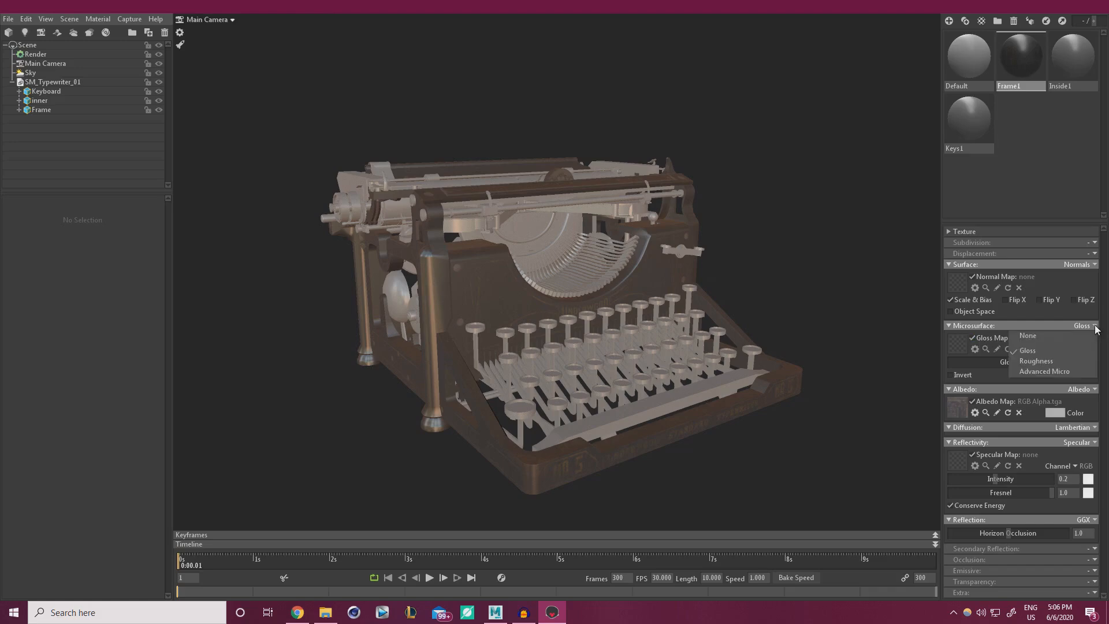
left_click(1038, 360)
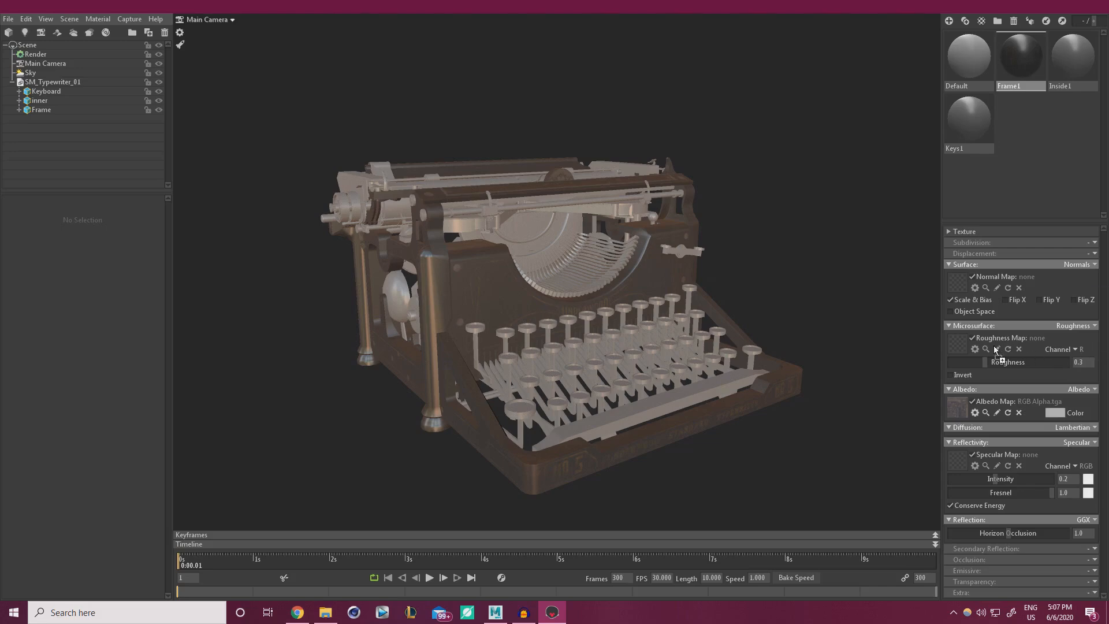
left_click(953, 342)
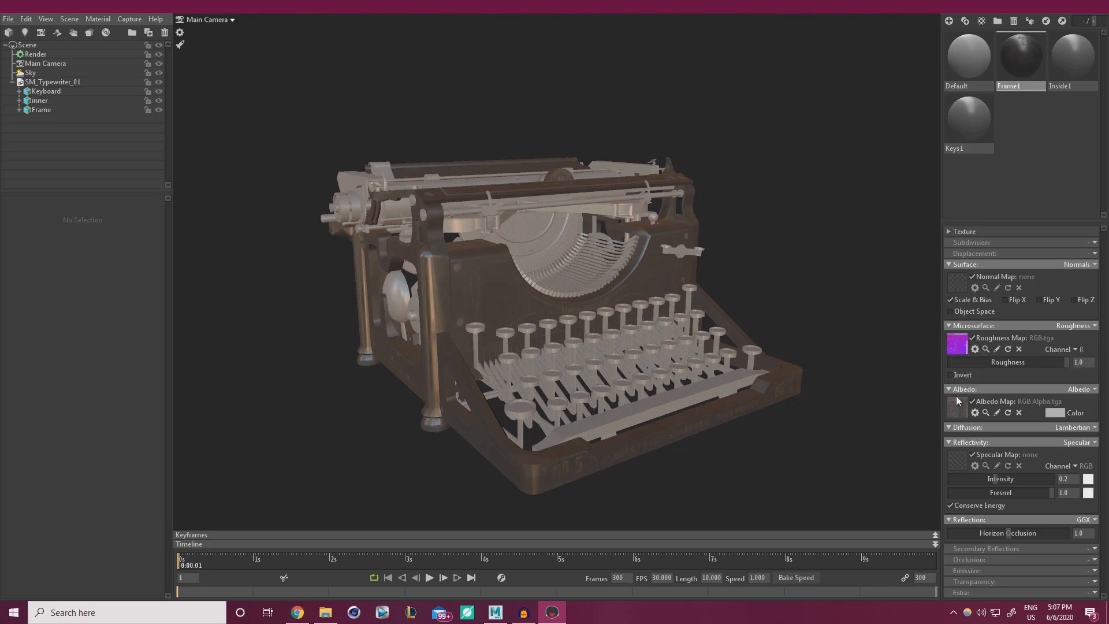
left_click_drag(722, 311, 809, 298)
left_click_drag(694, 306, 569, 339)
scroll(568, 340, "up", 3)
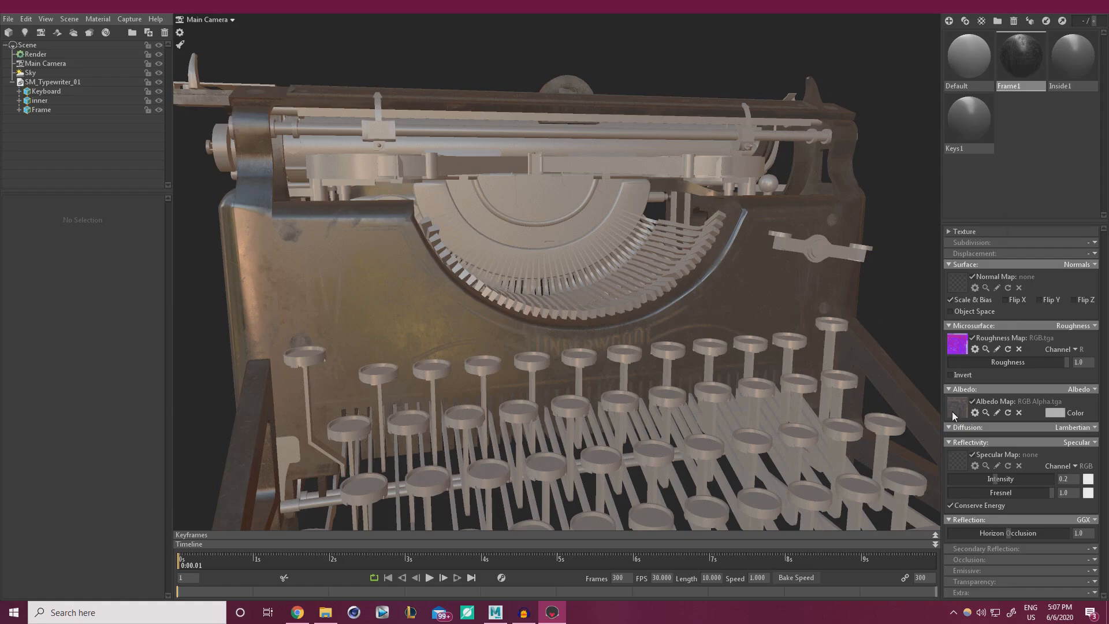
left_click_drag(883, 354, 727, 491)
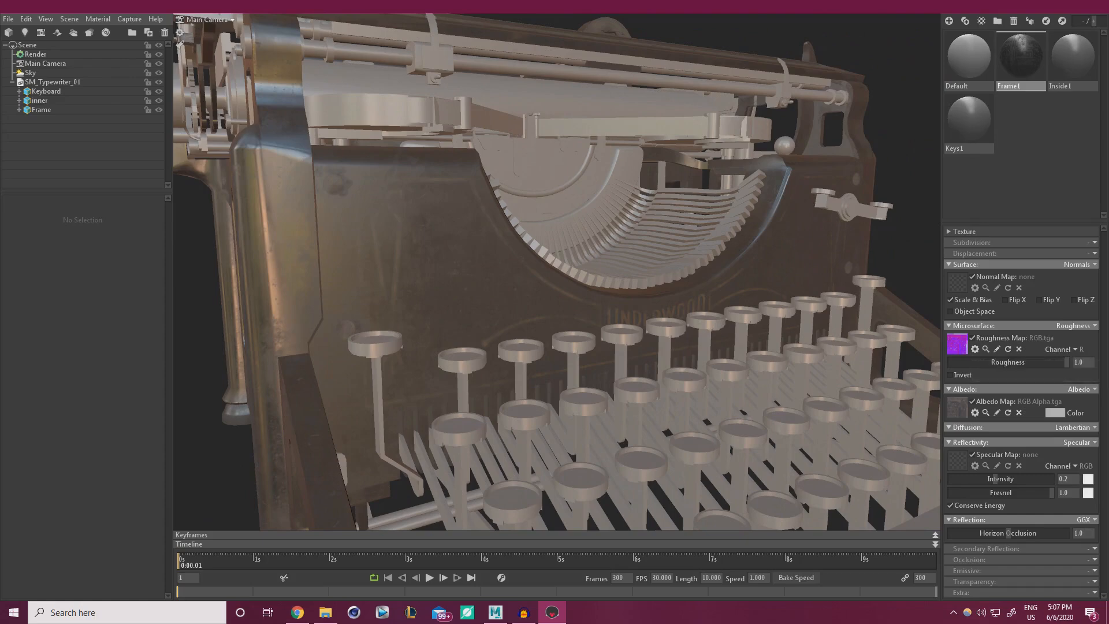
left_click(1095, 443)
Set Frame1's reflectivity to Metalness using RGB.tga's G channel.
left_click(1040, 478)
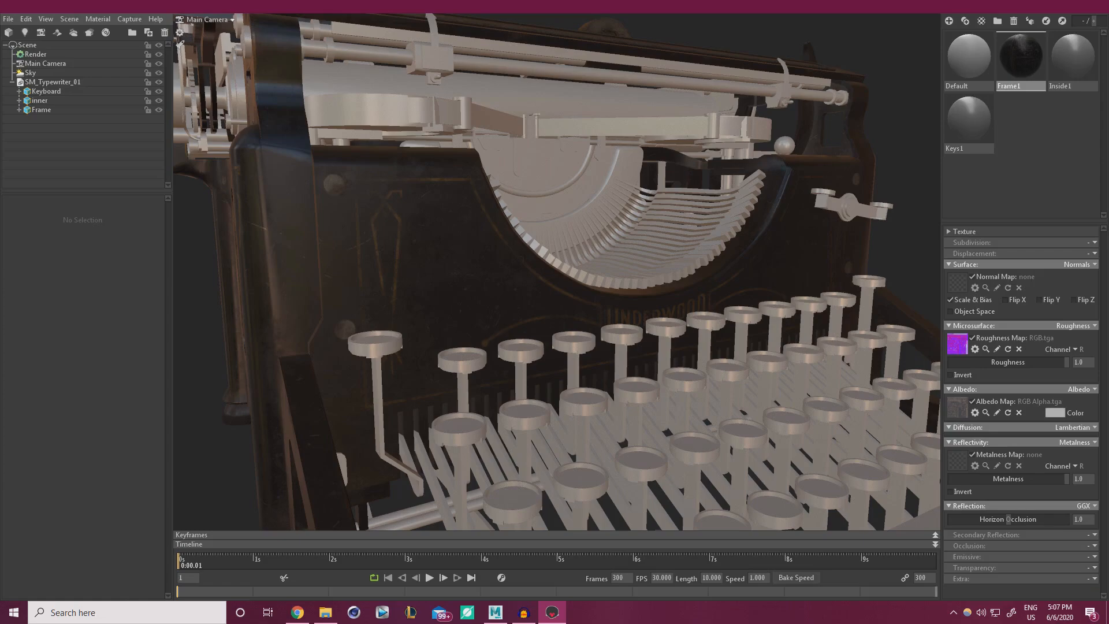
left_click_drag(1108, 427, 957, 458)
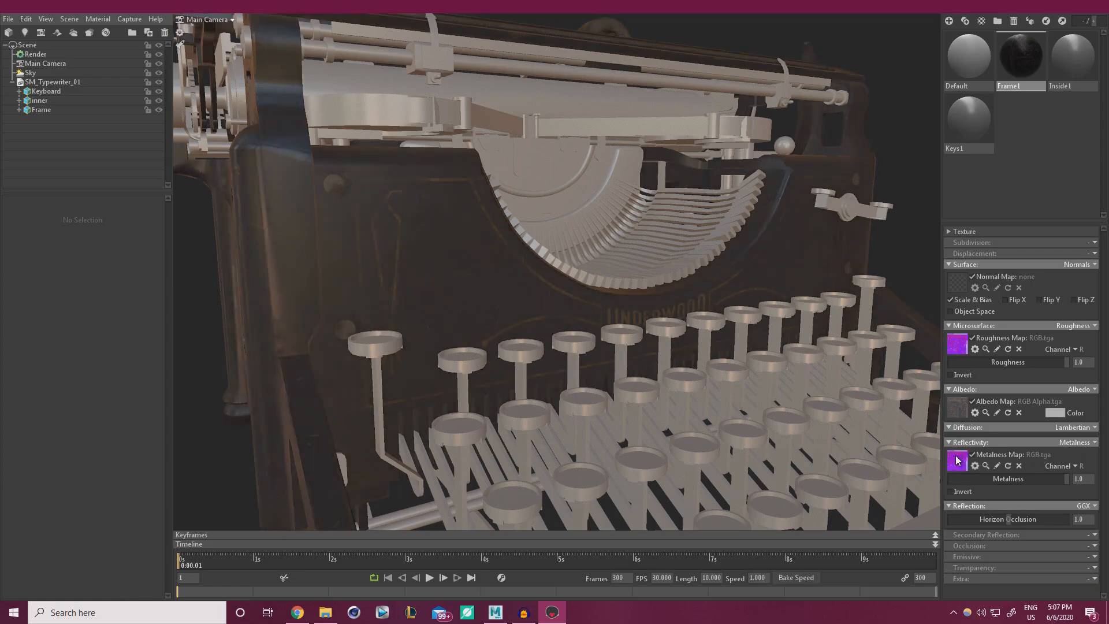
left_click(1080, 468)
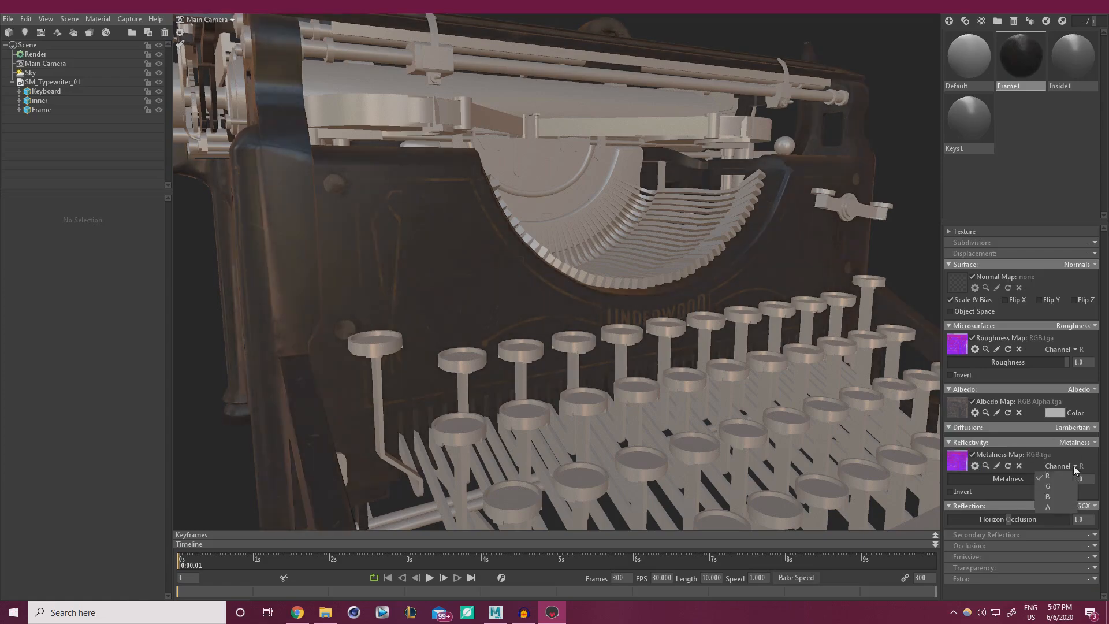
left_click(1049, 487)
left_click_drag(657, 367, 578, 335)
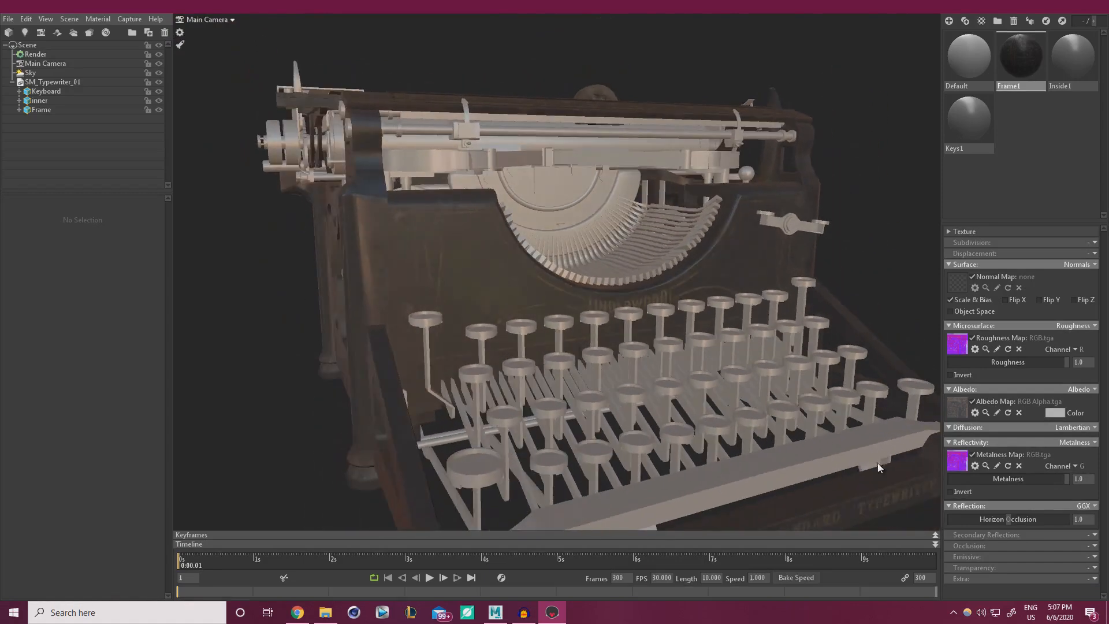
Enable Occlusion on Frame1 with RGB.tga read from the B channel.
left_click(1091, 546)
left_click(1065, 567)
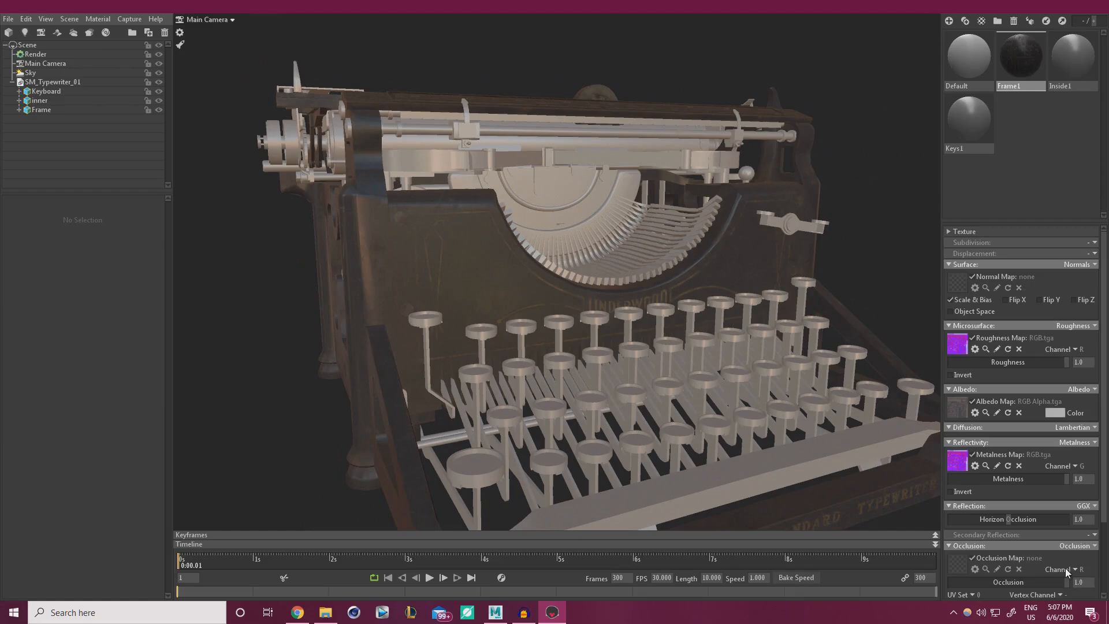
scroll(1066, 567, "down", 2)
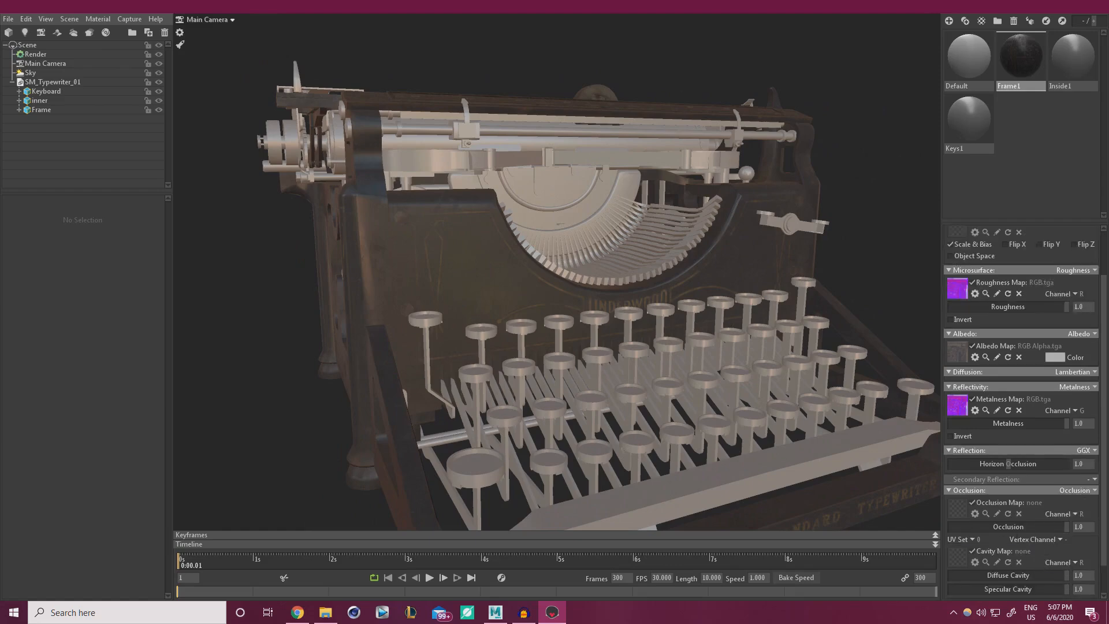
left_click_drag(971, 511, 956, 507)
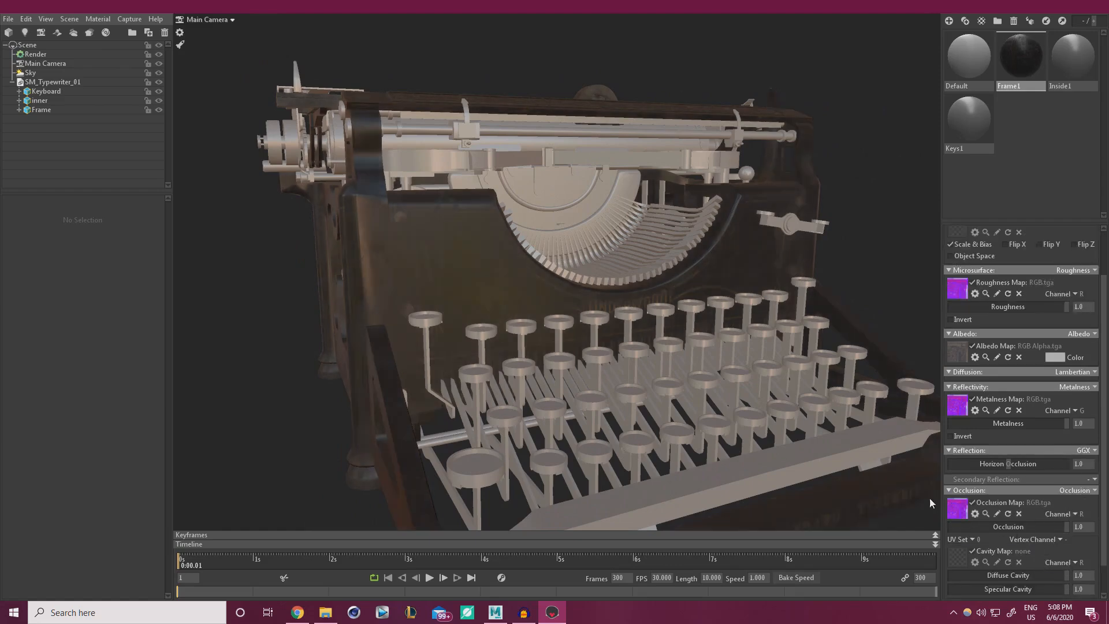
left_click(1075, 515)
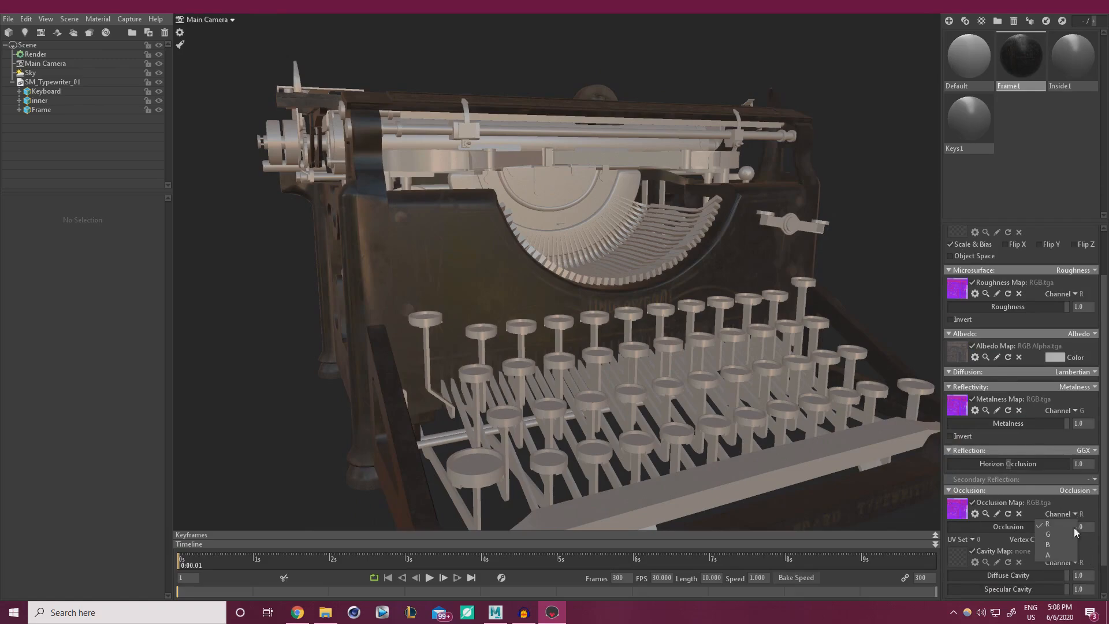
left_click(1048, 544)
mouse_move(652, 354)
left_mouse_down()
mouse_move(560, 341)
mouse_move(738, 330)
mouse_move(583, 323)
mouse_move(602, 327)
mouse_move(579, 331)
mouse_move(560, 366)
mouse_move(647, 352)
left_mouse_up()
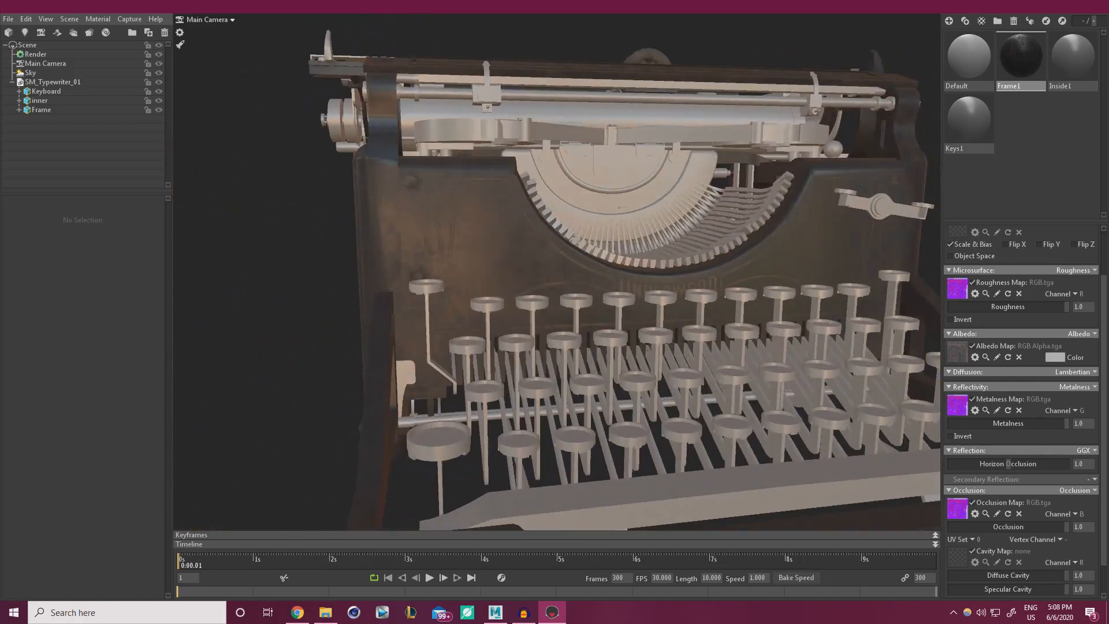
left_click_drag(892, 390, 682, 346)
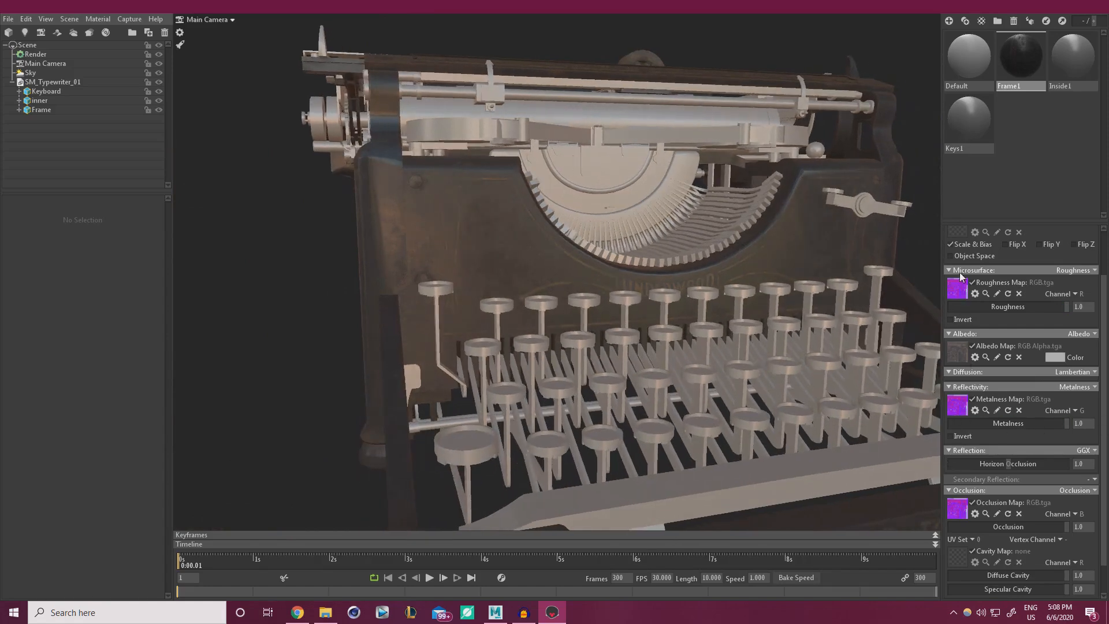
scroll(961, 276, "up", 2)
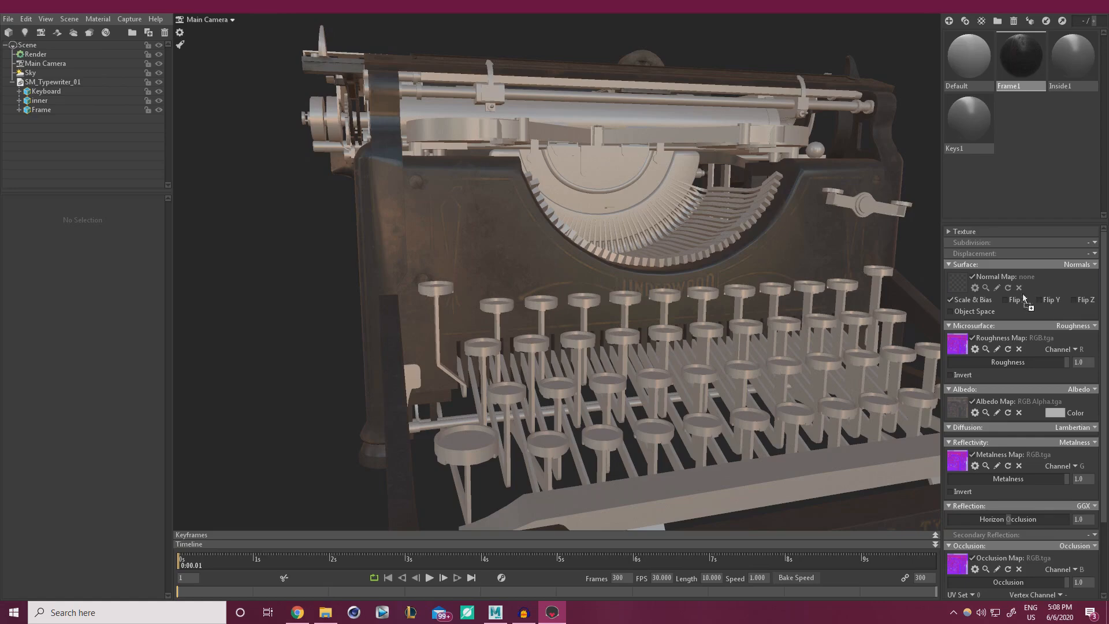
Load RGB_1.tga as Frame1's normal map and orbit around to inspect the frame.
left_click(957, 282)
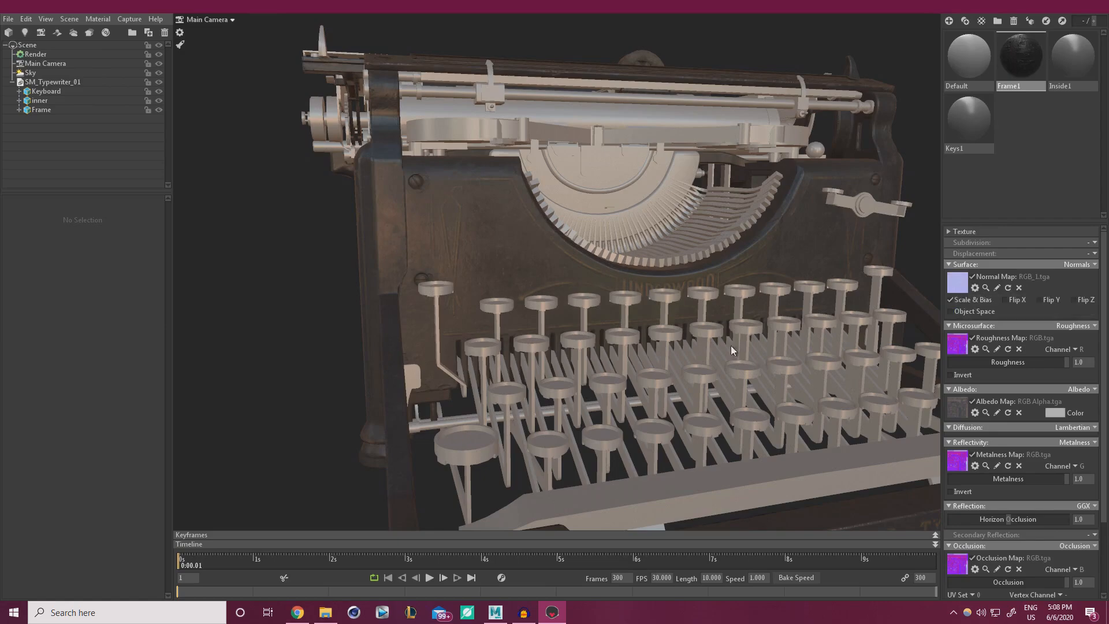
left_click_drag(730, 345, 600, 338)
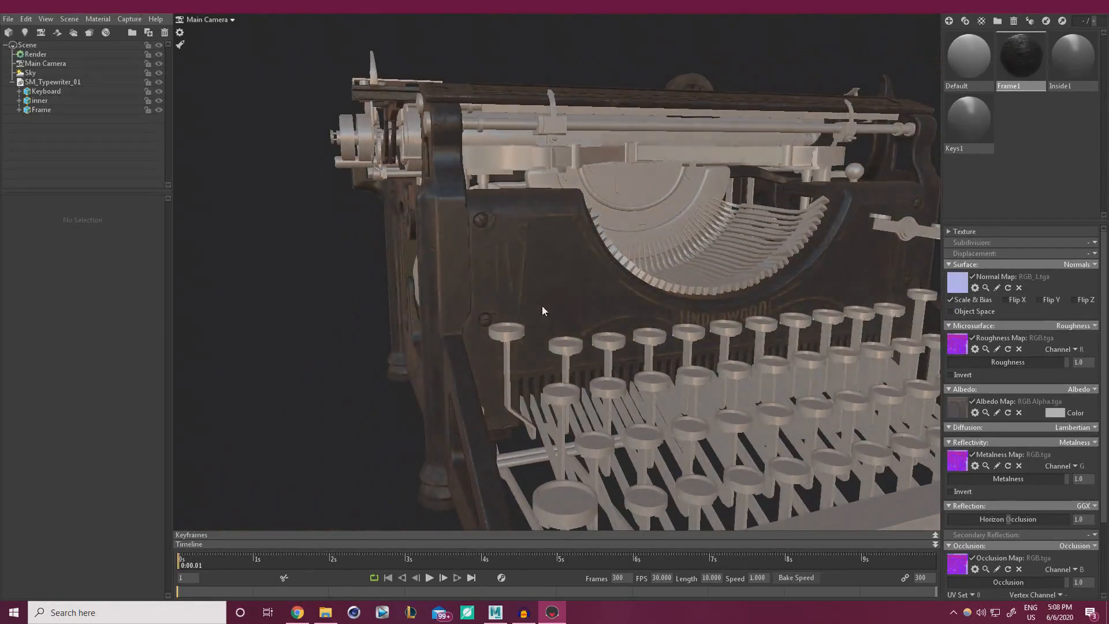
left_click_drag(536, 305, 608, 359)
right_click_drag(608, 359, 533, 321)
left_click_drag(533, 321, 532, 222)
right_click_drag(532, 221, 405, 237)
left_click_drag(404, 236, 600, 304)
right_click_drag(600, 304, 670, 315, "shift")
scroll(1039, 407, "down", 3)
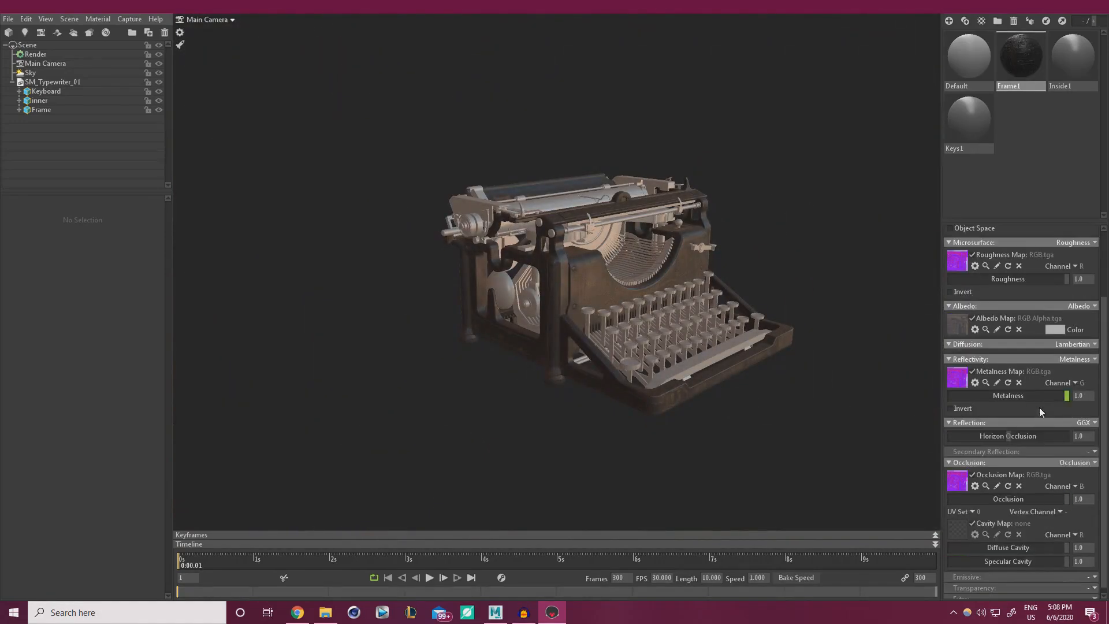
scroll(993, 474, "up", 2)
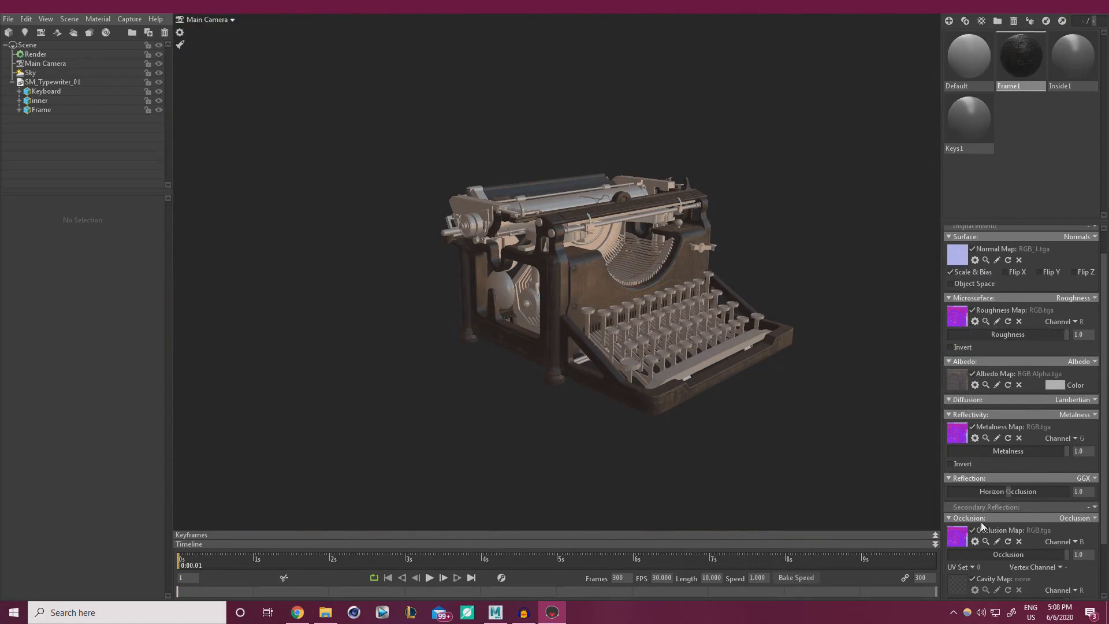
scroll(640, 377, "up", 5)
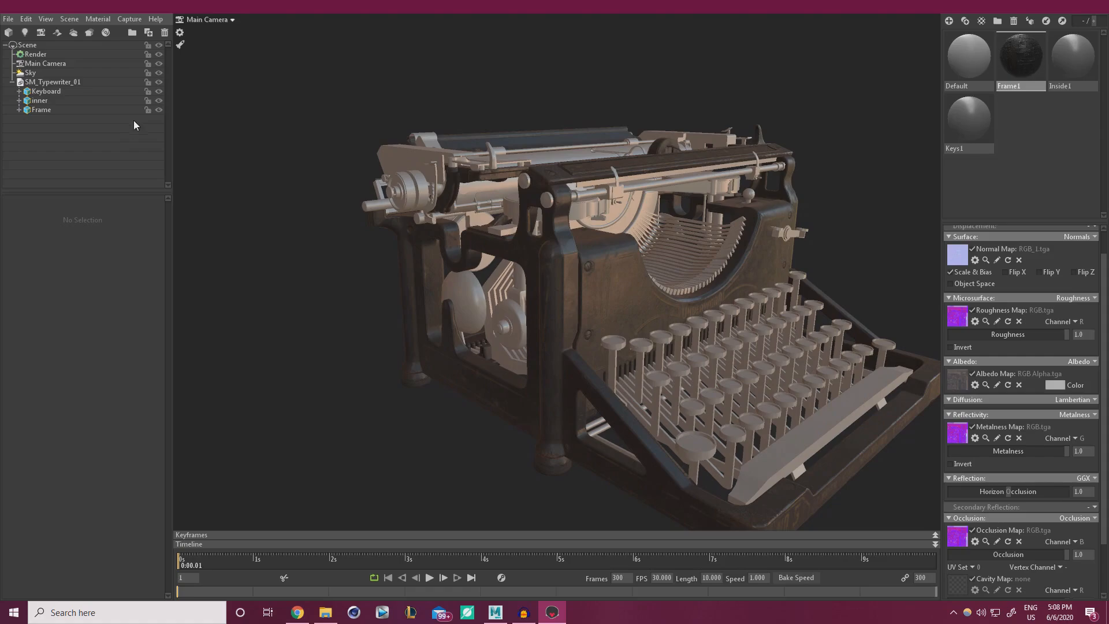
Raise sky brightness to 2.188, rotate it to -309.0, and open the Inside1 material.
left_click(35, 72)
left_click_drag(49, 230, 56, 229)
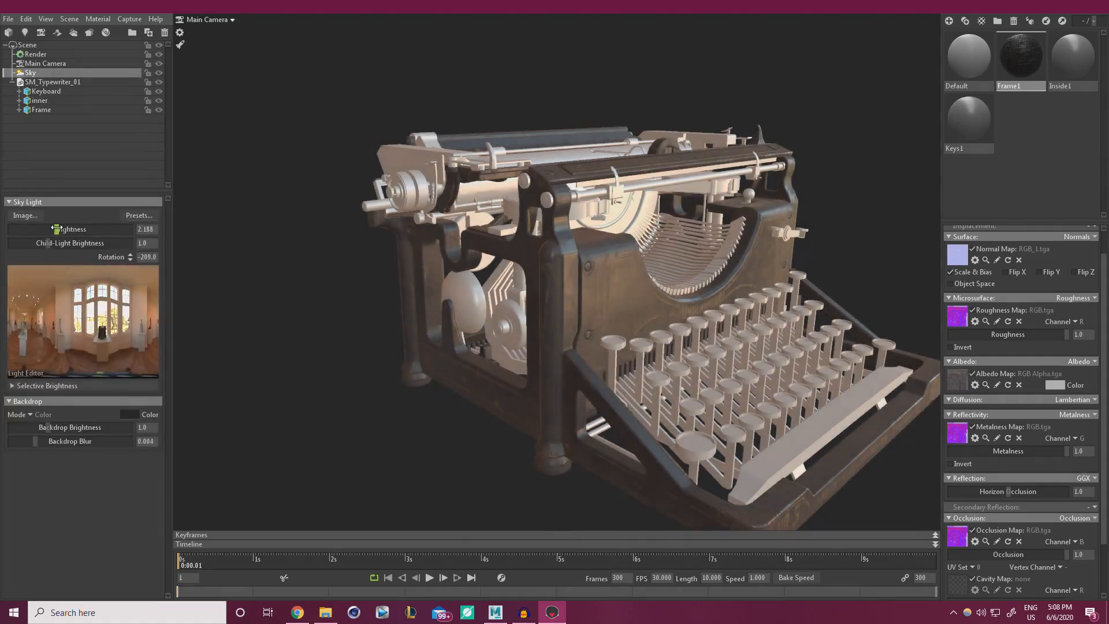
left_click_drag(337, 282, 400, 289, "shift")
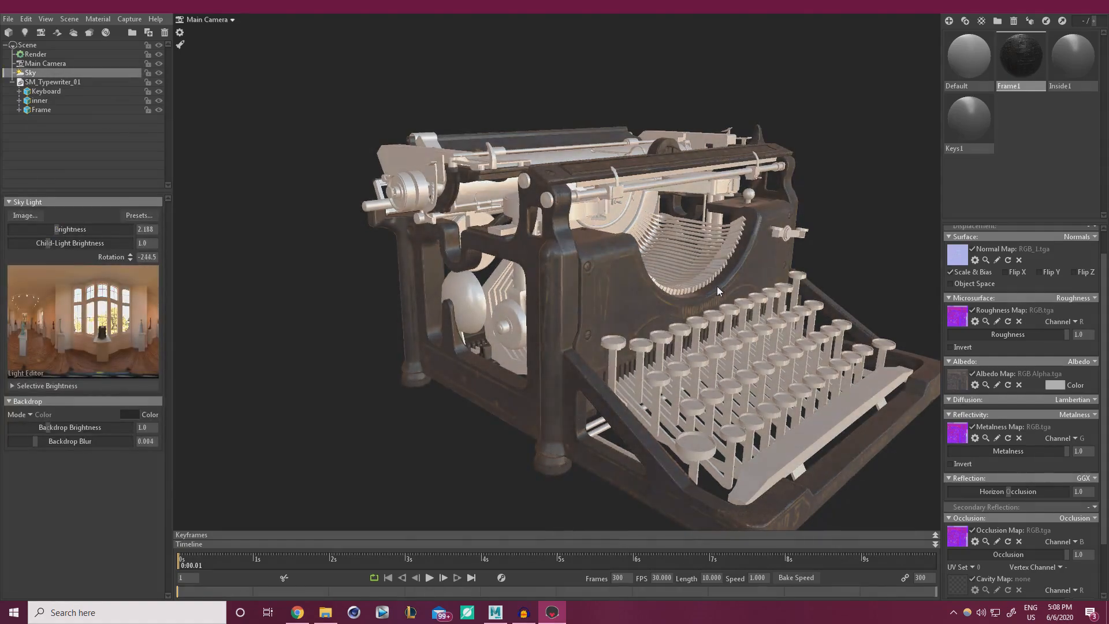
scroll(710, 311, "up", 5)
left_click_drag(619, 348, 525, 297)
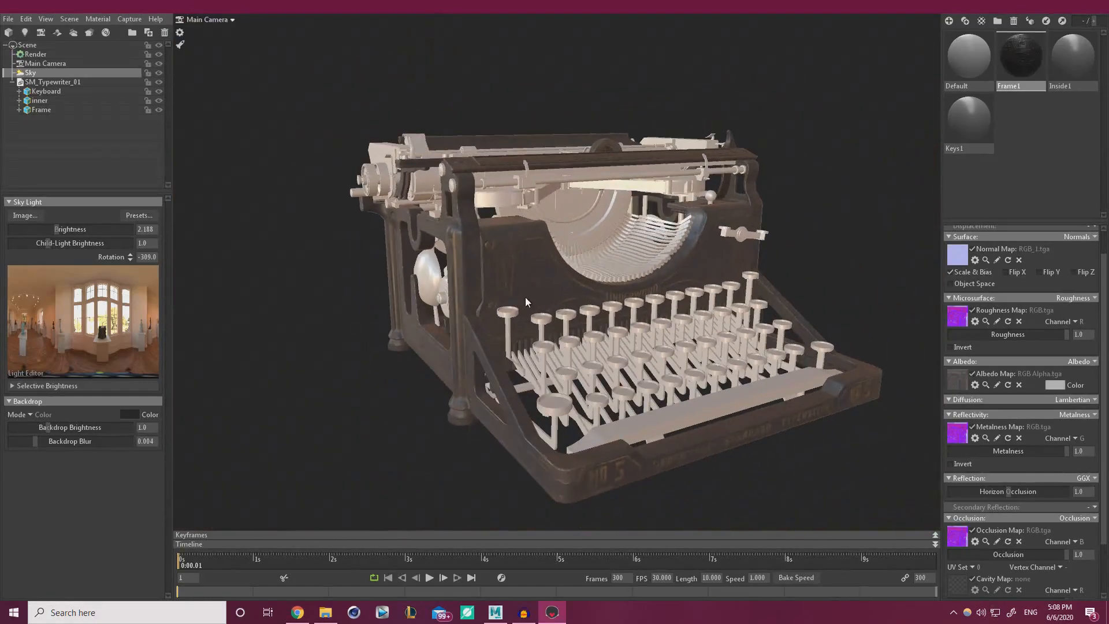
left_click(1068, 55)
Load RGB_Alpha_1.tga as Inside1's albedo map.
scroll(653, 304, "up", 3)
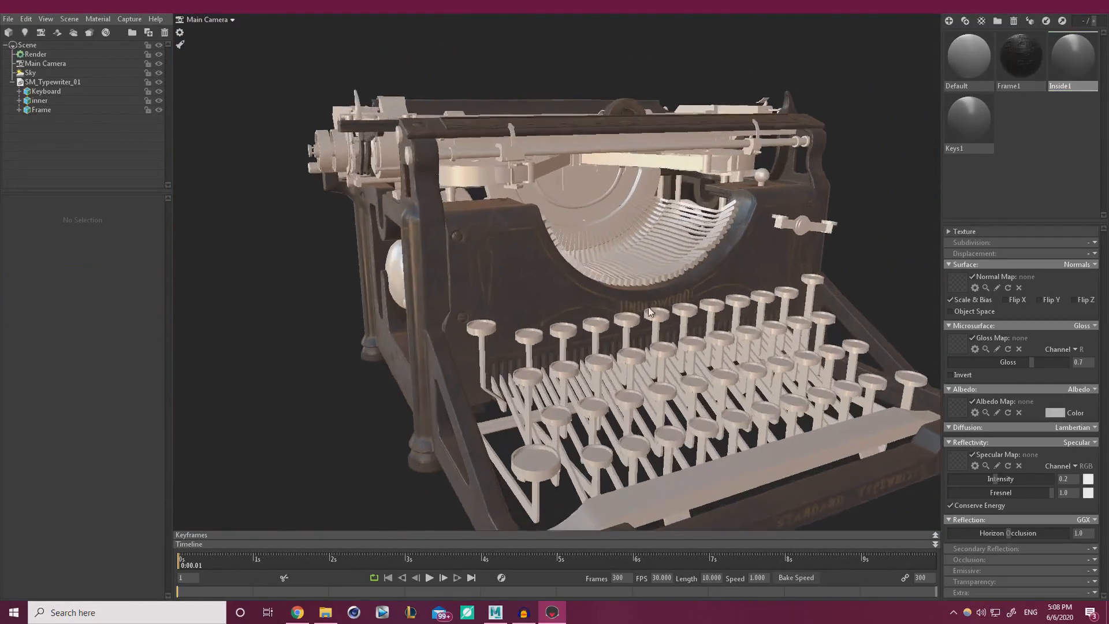
left_click_drag(648, 307, 537, 323)
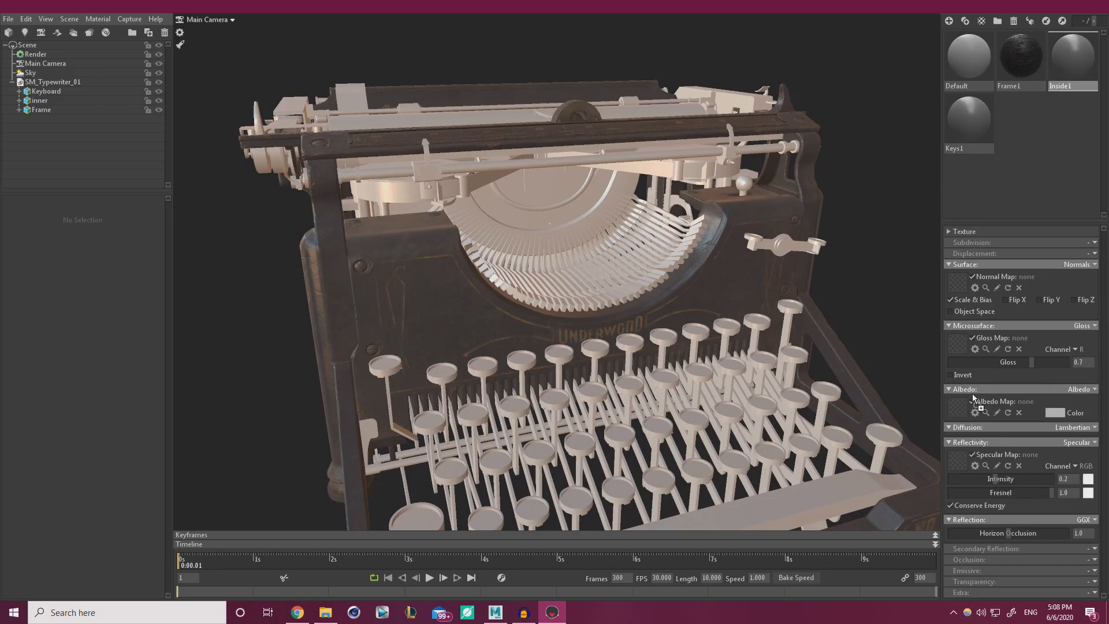
left_click(955, 402)
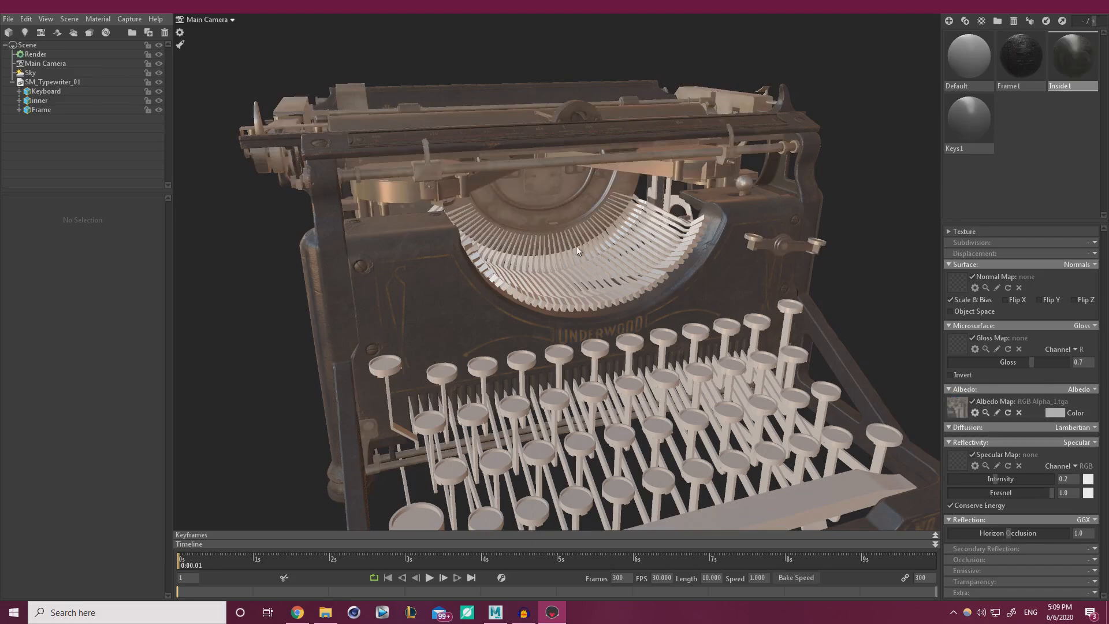
right_click_drag(577, 246, 586, 276)
mouse_move(586, 276)
left_mouse_down()
mouse_move(580, 300)
mouse_move(572, 283)
mouse_move(586, 287)
left_mouse_up()
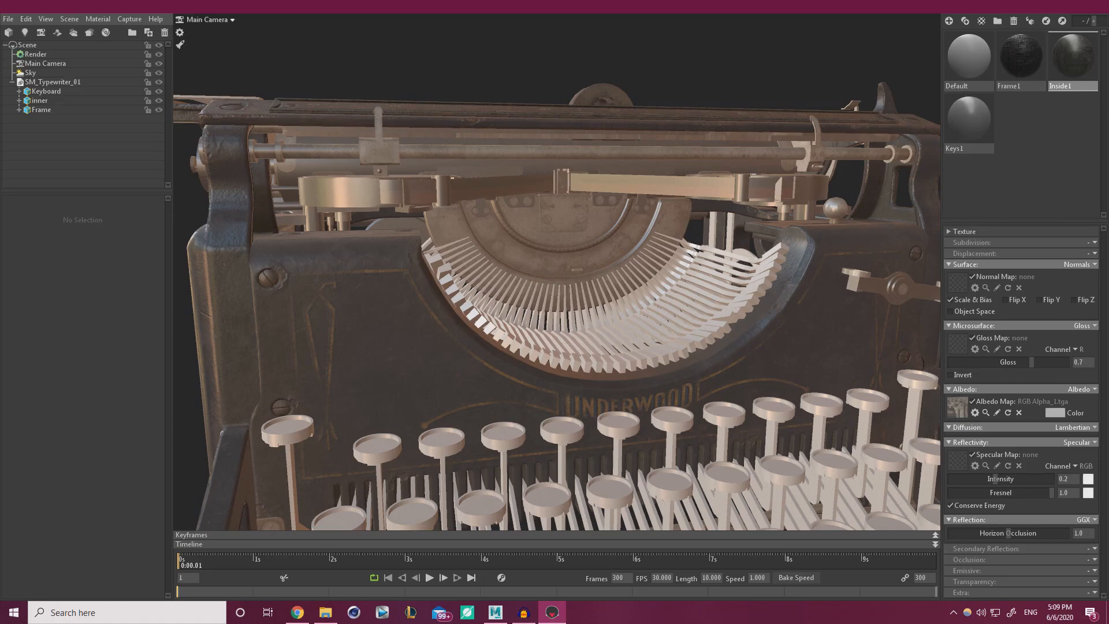
Put RGB_1_3.tga in Inside1's Normal Map slot, clearing it from Gloss Map.
left_click_drag(952, 298, 955, 341)
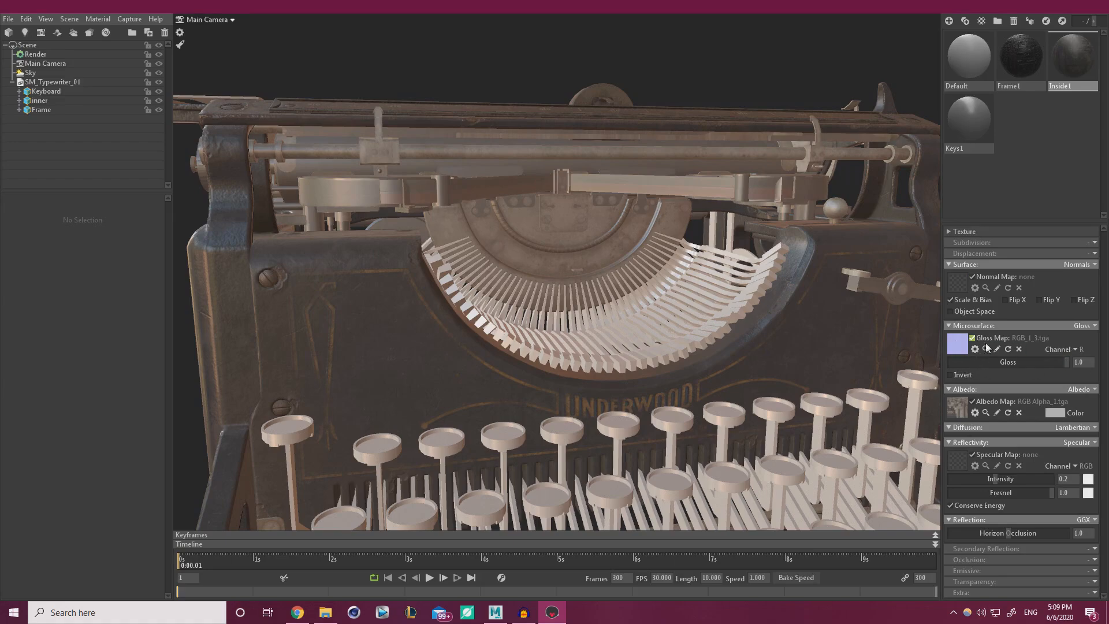
left_click(1019, 349)
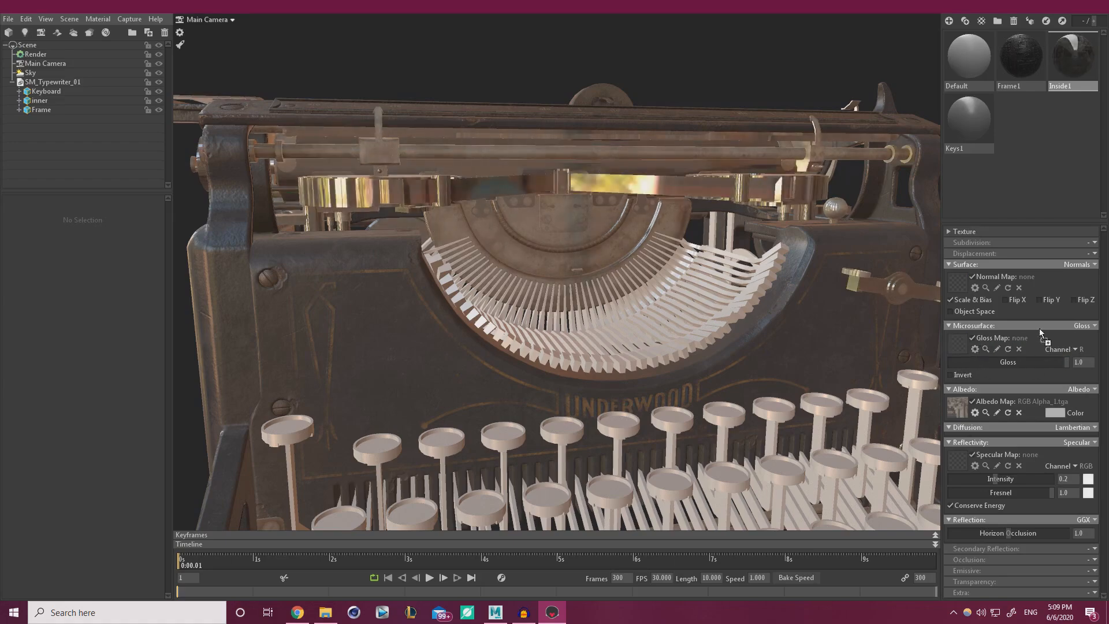
left_click_drag(959, 284, 958, 285)
left_click_drag(523, 281, 613, 312)
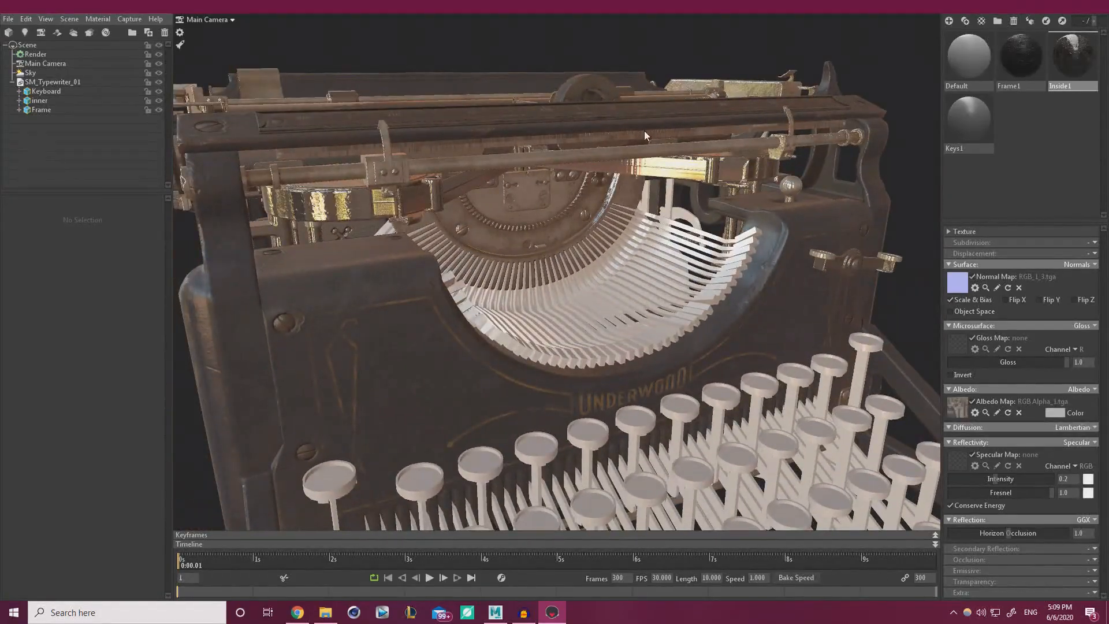
left_click_drag(558, 241, 498, 253)
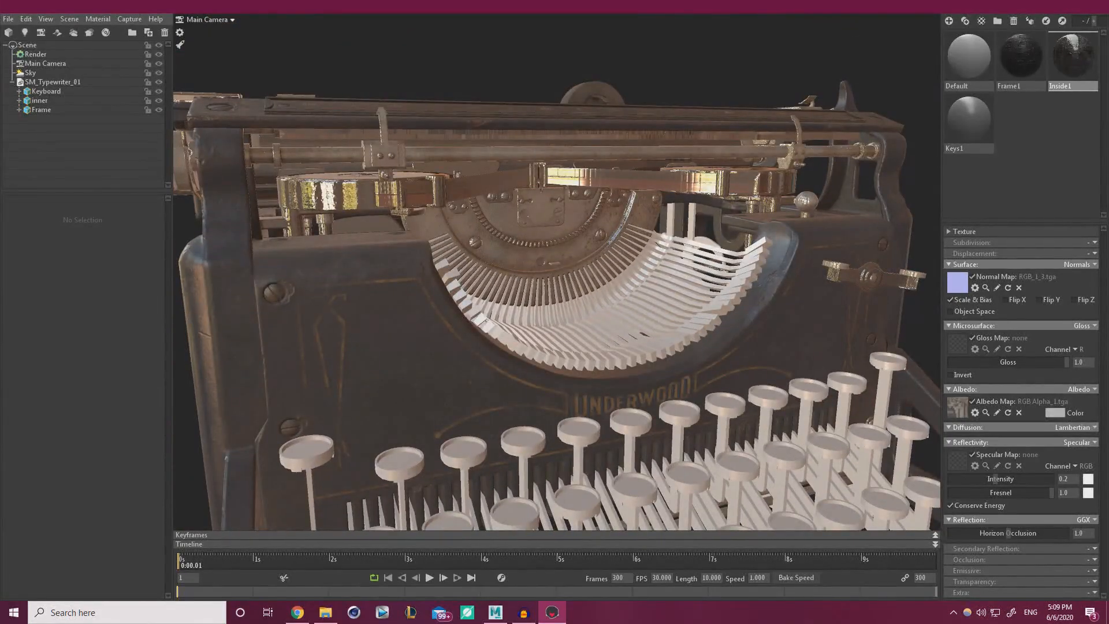
Assign RGB_2.tga as Inside1's gloss map.
left_click(957, 343)
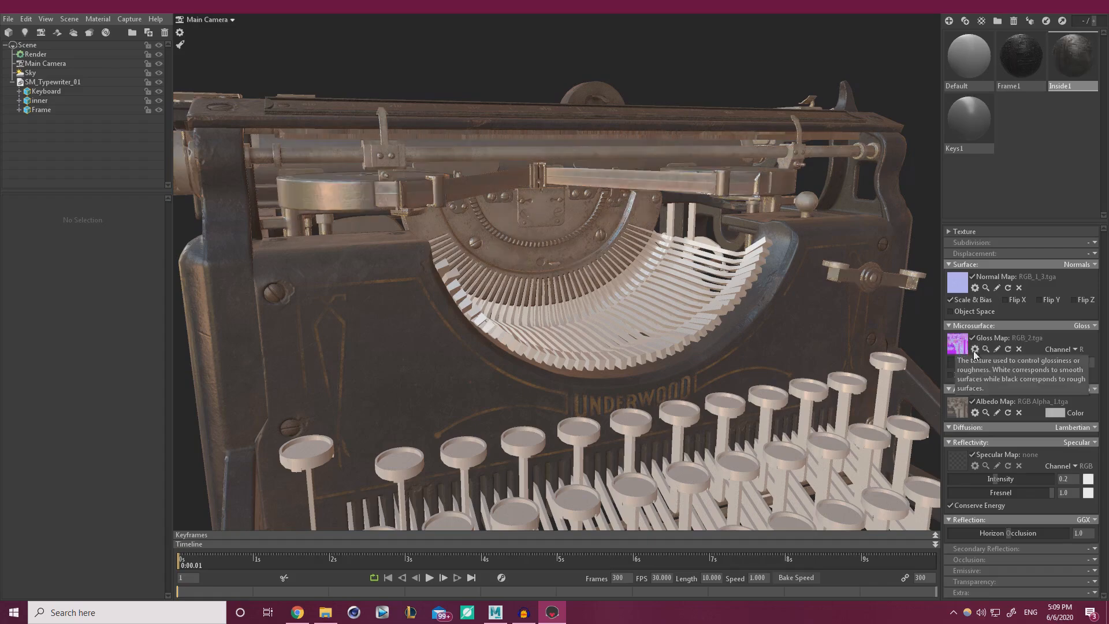
left_click_drag(570, 304, 544, 310)
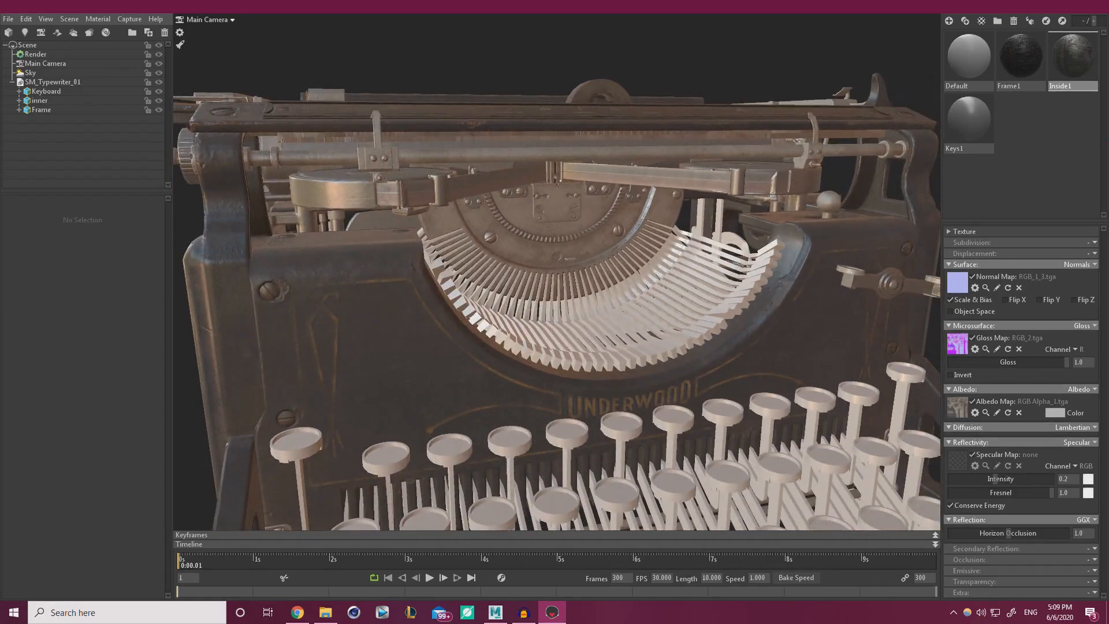
mouse_move(1108, 167)
left_mouse_down()
mouse_move(745, 161)
mouse_move(1108, 167)
left_mouse_up()
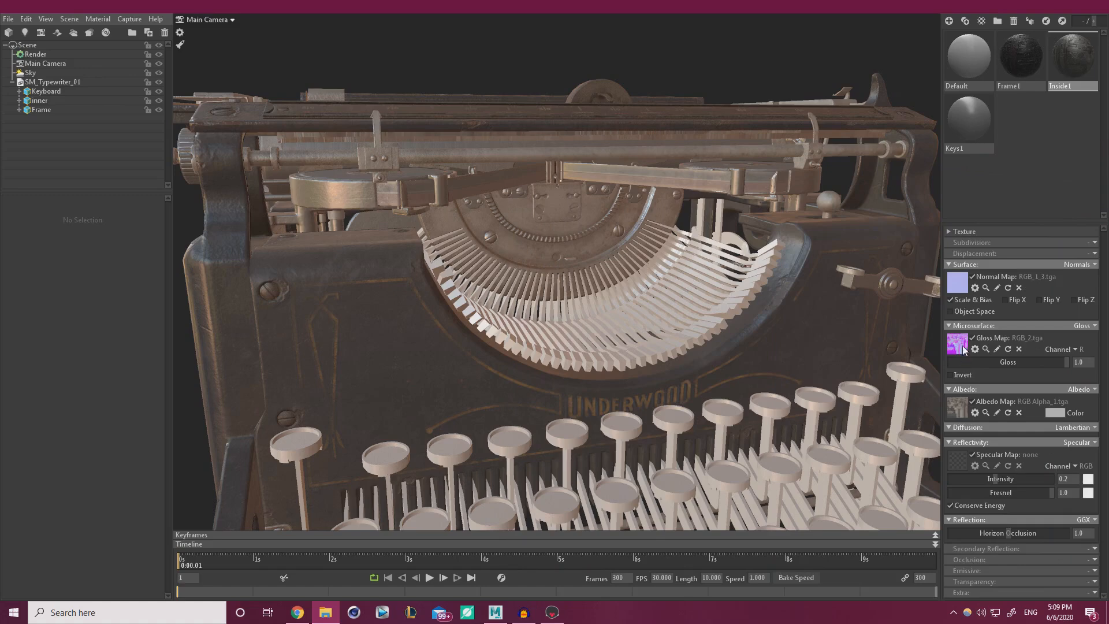
left_click(1085, 326)
Switch Inside1 to Roughness microsurface and Metalness reflectivity from RGB_2.tga's G channel.
left_click(1058, 358)
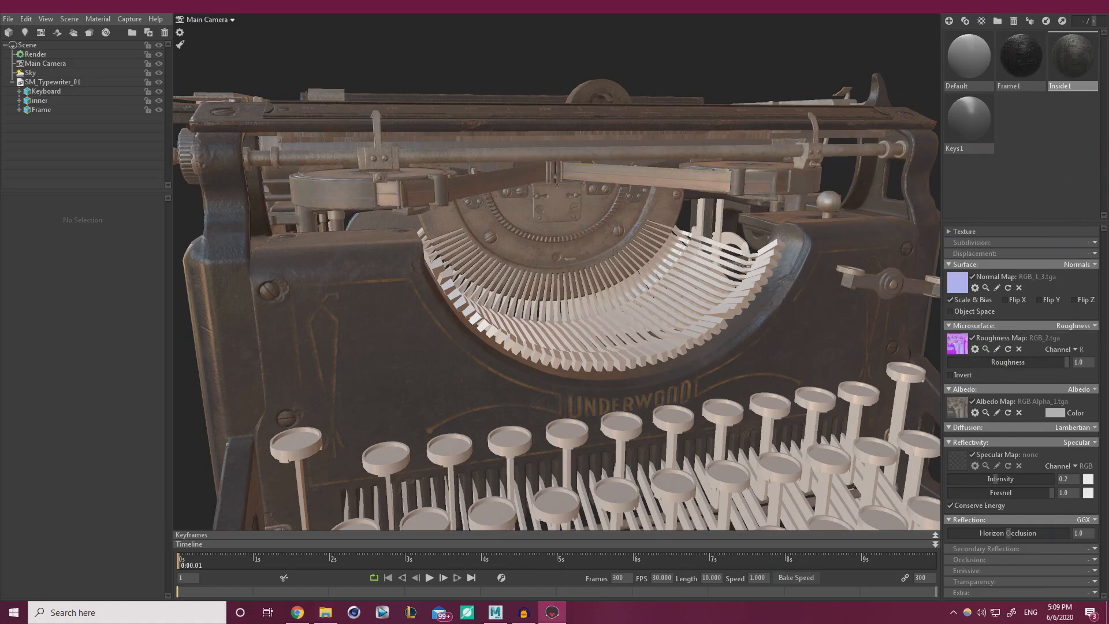
left_click_drag(946, 462, 950, 460)
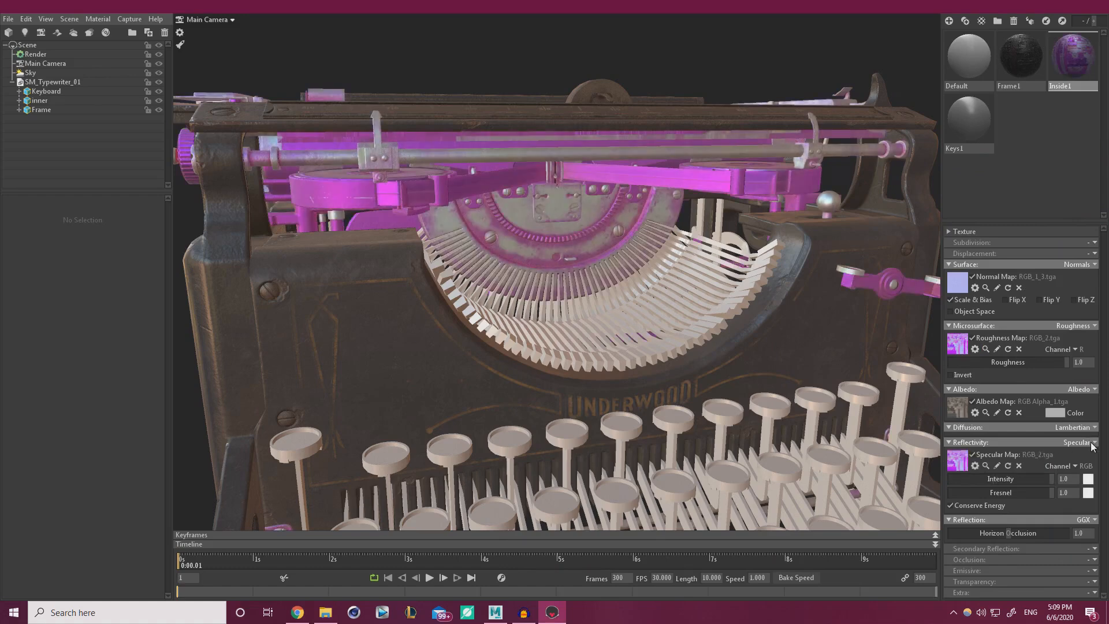
left_click(1092, 442)
left_click(1064, 477)
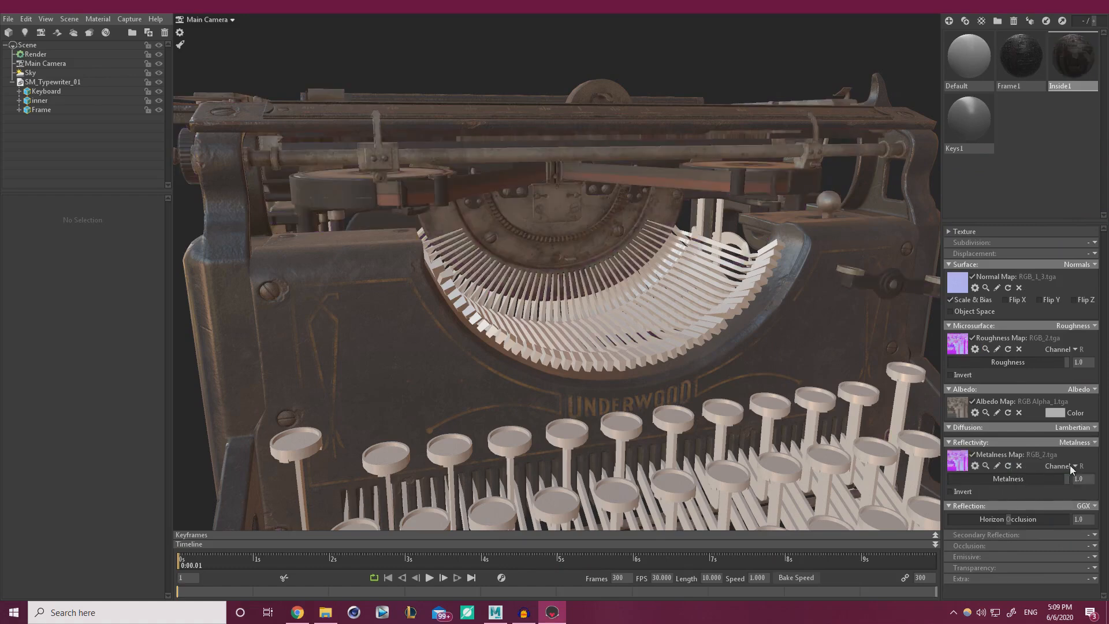
left_click(1070, 465)
left_click(1065, 487)
Enable occlusion on Inside1 using RGB_2.tga's B channel.
left_click(1090, 545)
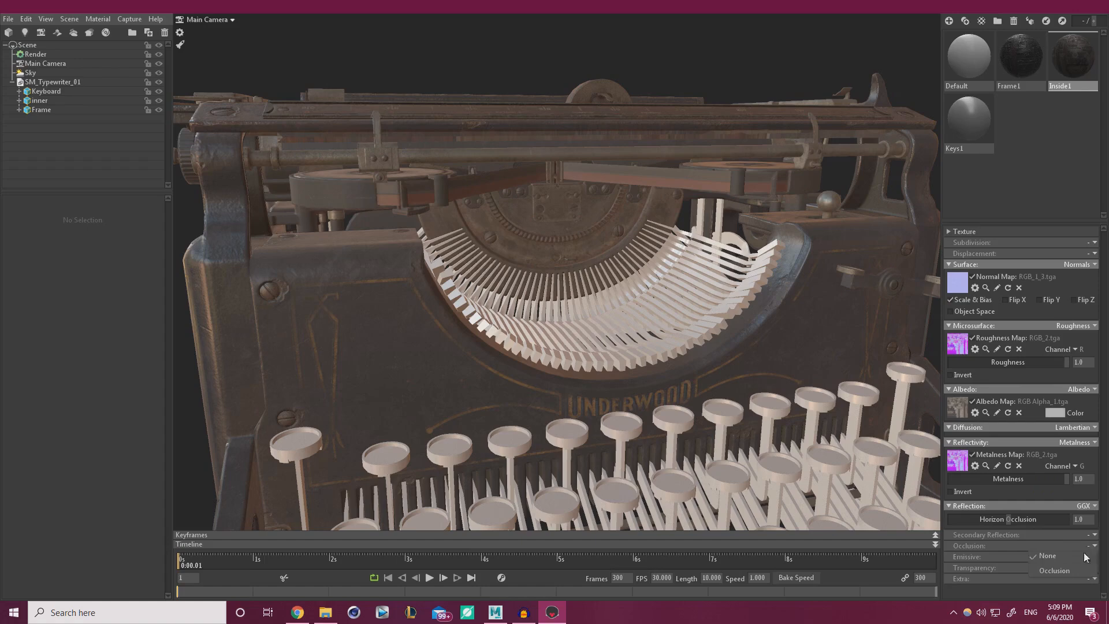
left_click(1066, 568)
scroll(1056, 525, "down", 2)
left_click_drag(1108, 511, 961, 512)
left_click(1074, 514)
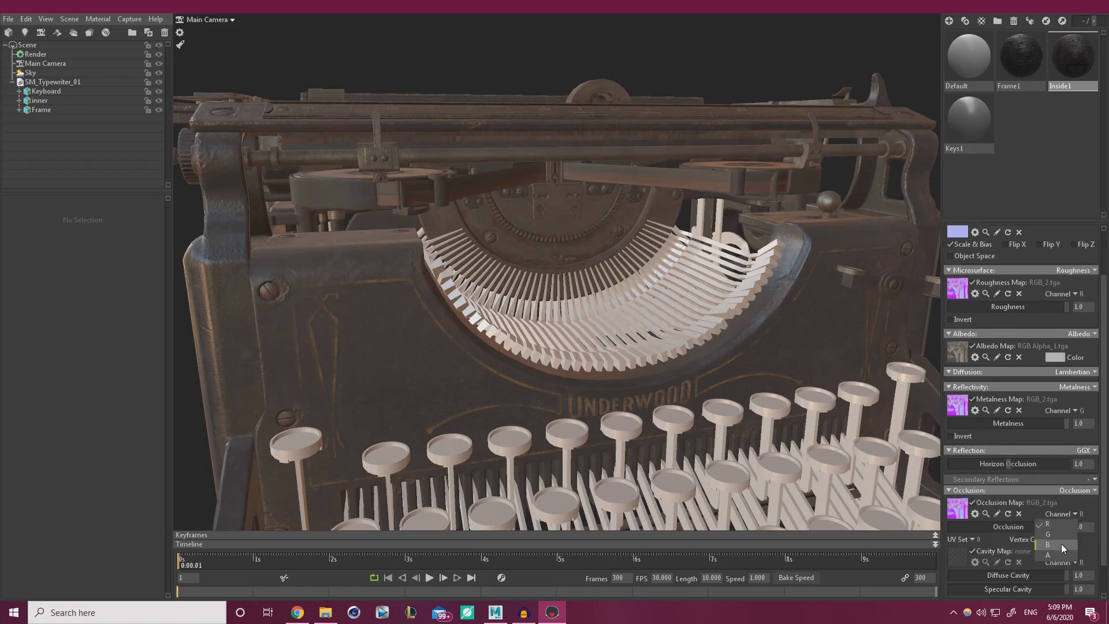
left_click(1058, 546)
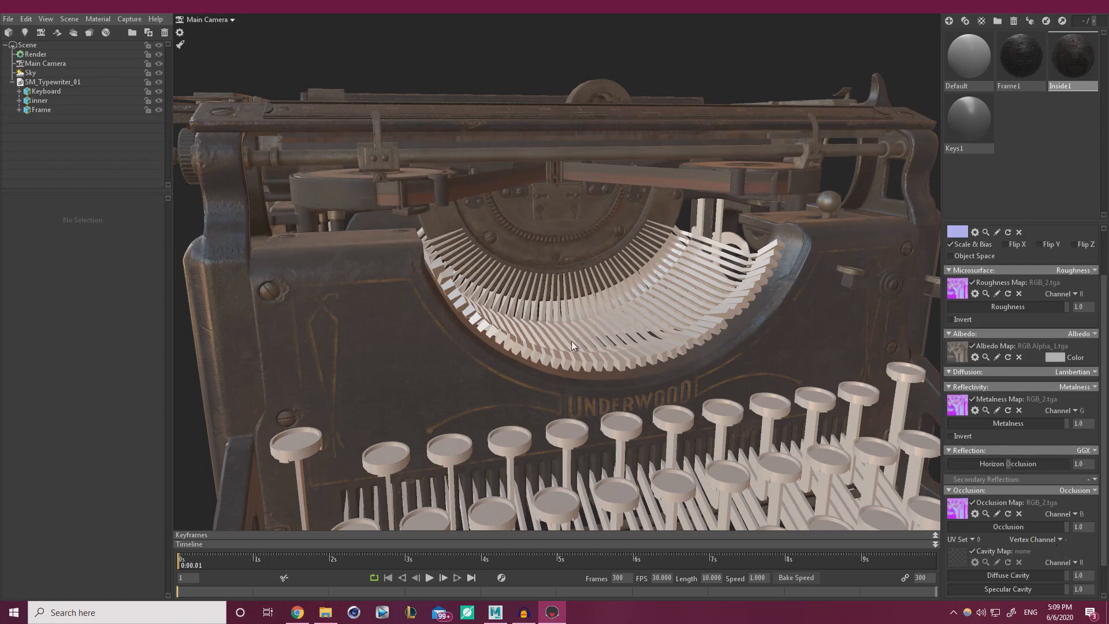
scroll(570, 340, "down", 5)
left_click_drag(518, 300, 564, 331)
scroll(577, 323, "up", 5)
Select the Keys1 material and load RGB Alpha_4.tga as its albedo map.
left_click(959, 127)
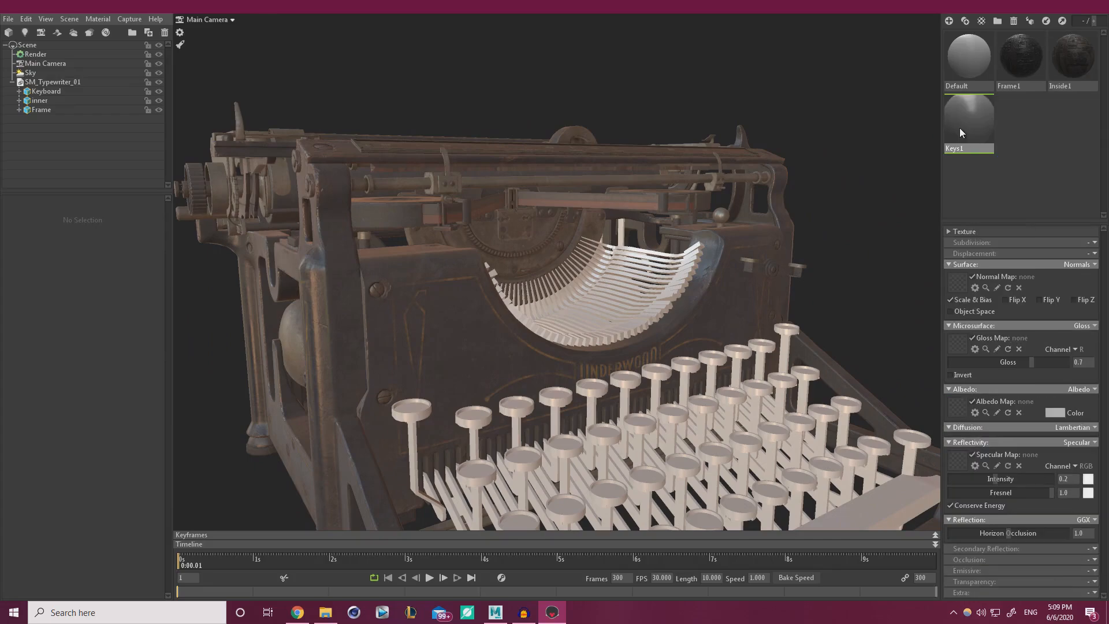
left_click_drag(532, 372, 586, 257)
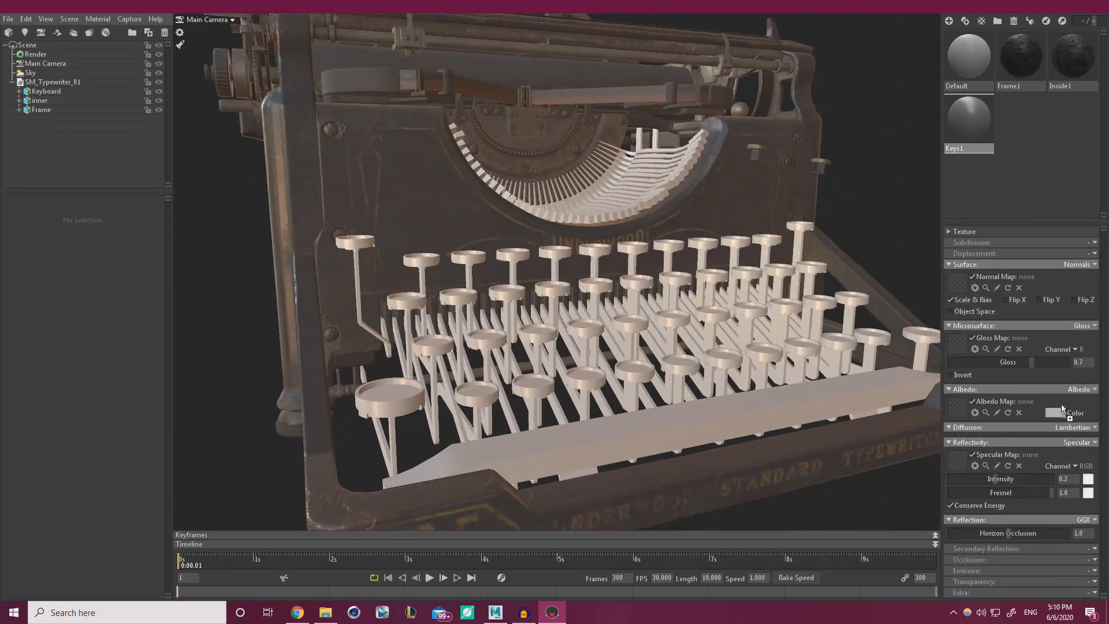
left_click(957, 405)
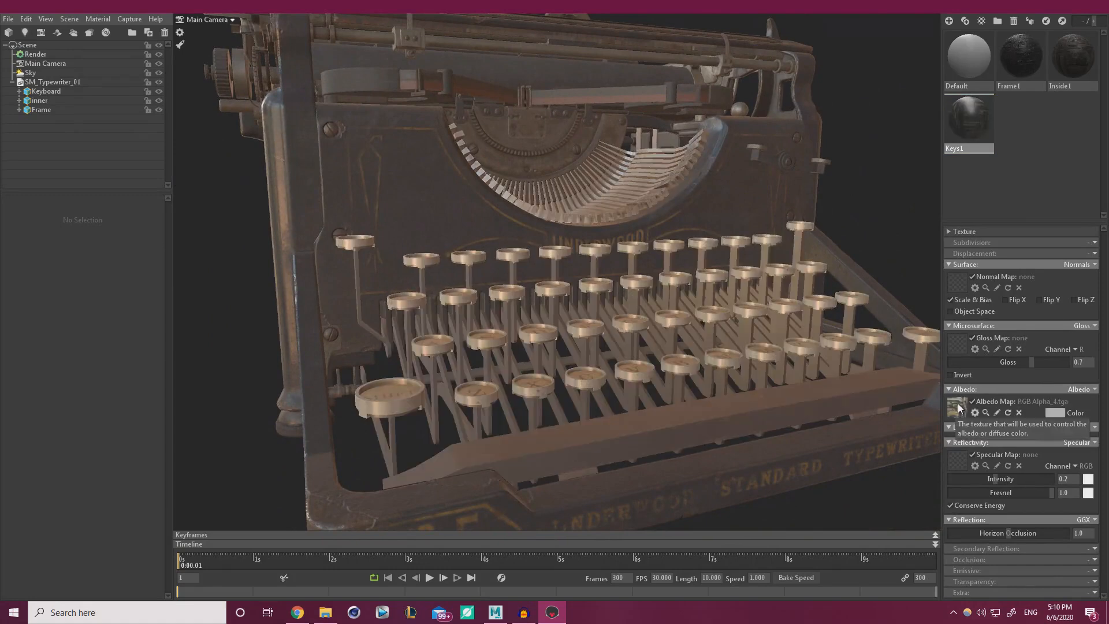
left_click_drag(714, 372, 712, 418)
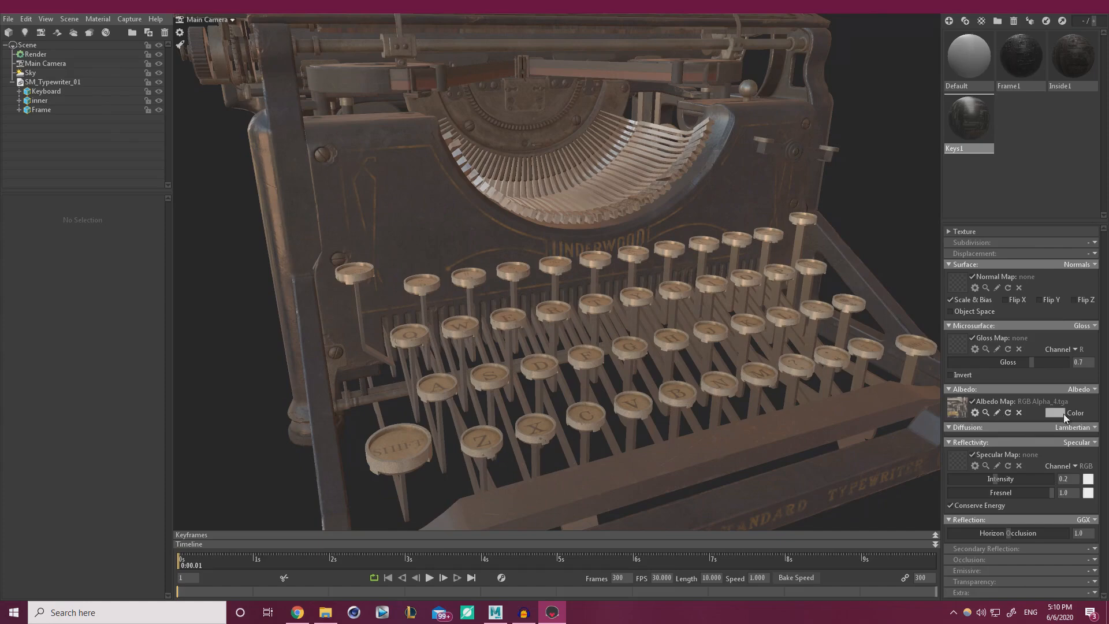
Set Keys1's microsurface to Roughness and reflectivity to Metalness, undoing a misplaced normal texture.
left_click(1066, 326)
left_click(1066, 355)
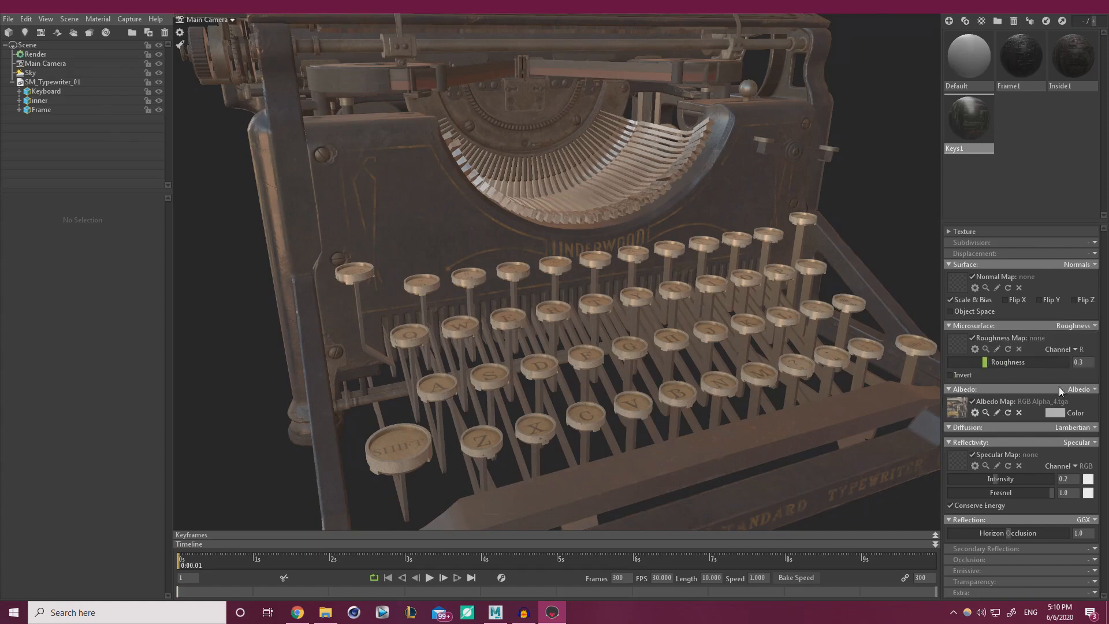
left_click(1079, 443)
left_click(1067, 471)
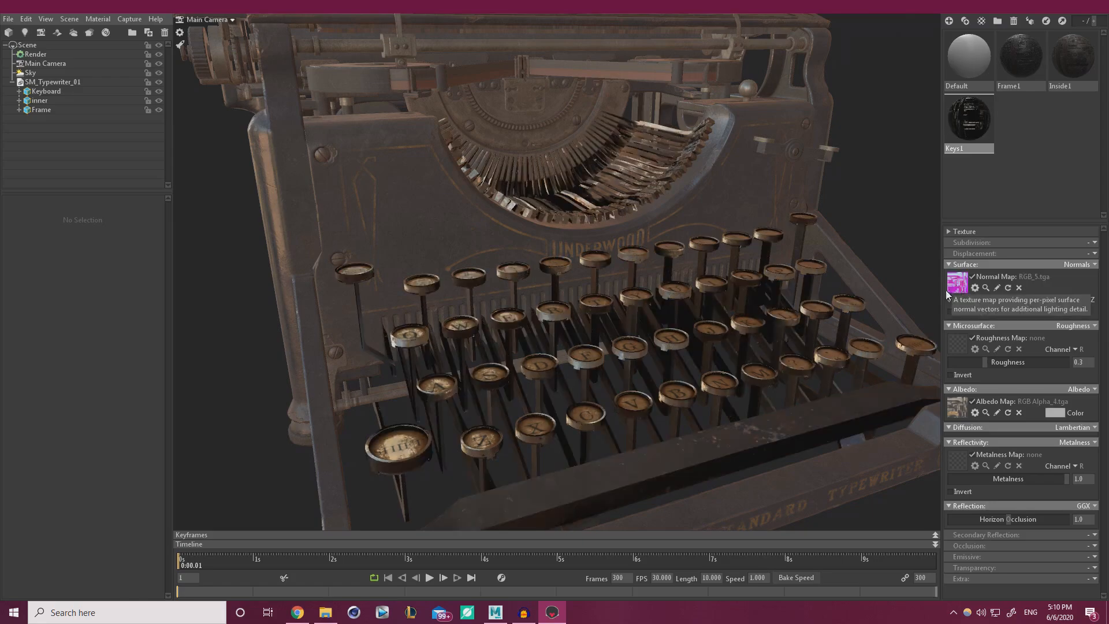
left_click_drag(841, 315, 821, 345)
key("ctrl+z")
key("ctrl+z")
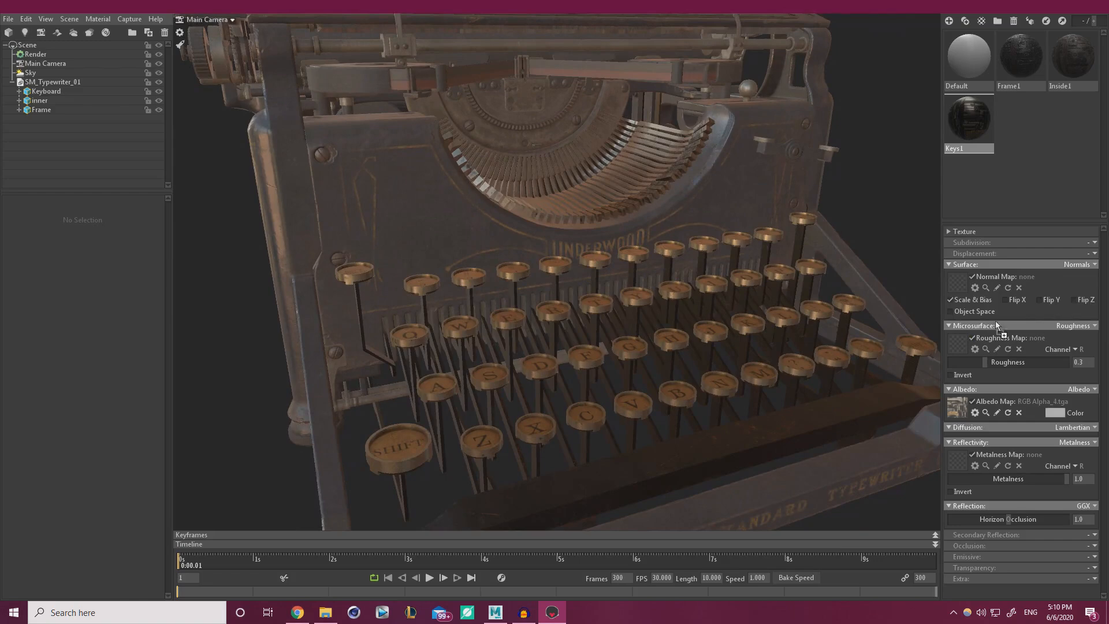
Assign RGB_5.tga as Keys1's roughness map and metalness map on the G channel.
left_click_drag(954, 346, 958, 348)
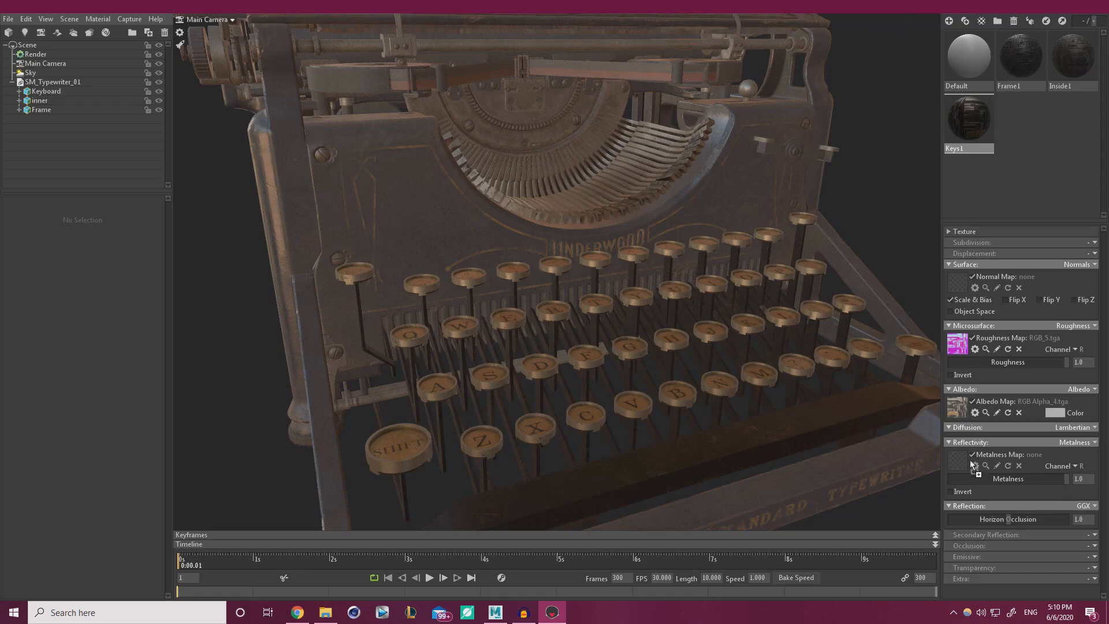
left_click_drag(976, 465, 973, 464)
left_click(1072, 467)
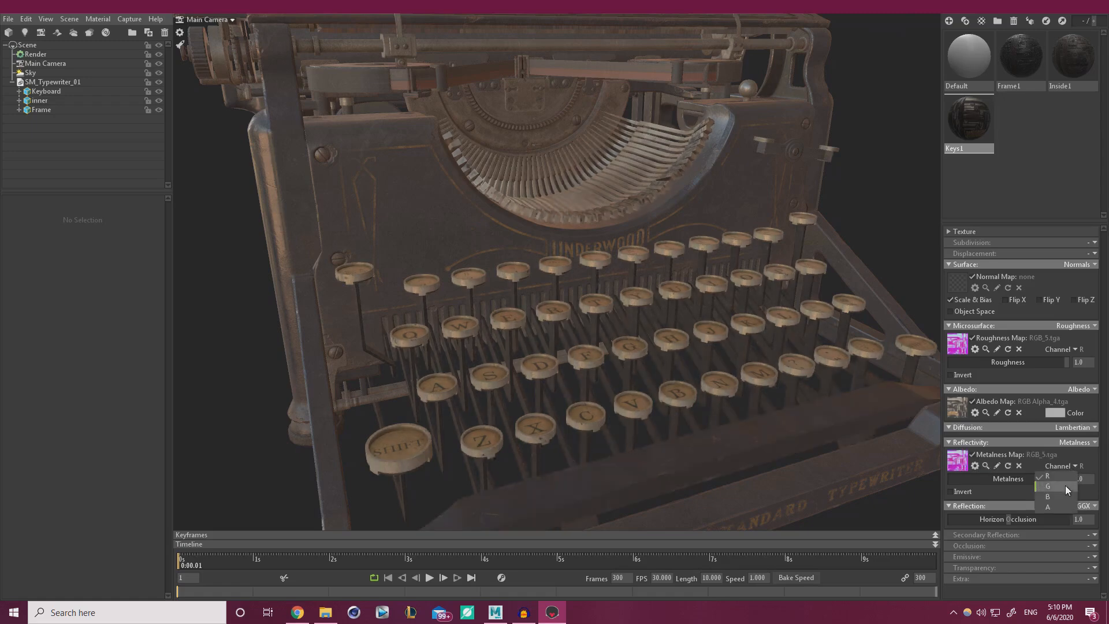
left_click(1065, 485)
left_click_drag(780, 424, 776, 414)
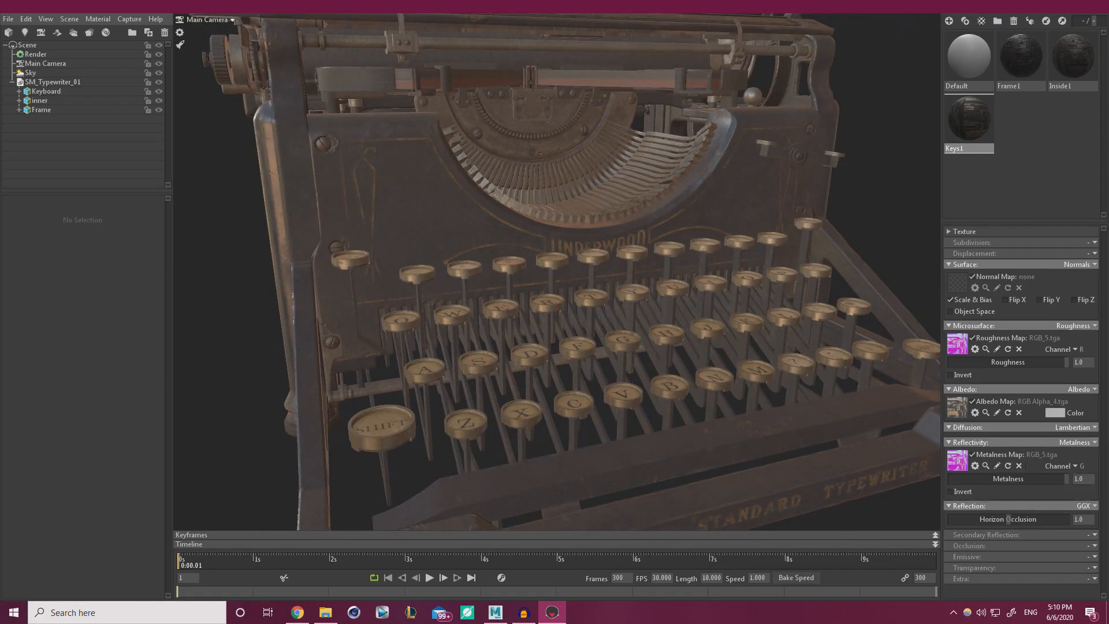
Enable occlusion on Keys1 using RGB_5.tga's B channel.
left_click(1094, 545)
left_click(1055, 569)
left_click_drag(1108, 559, 958, 565)
left_click(1078, 569)
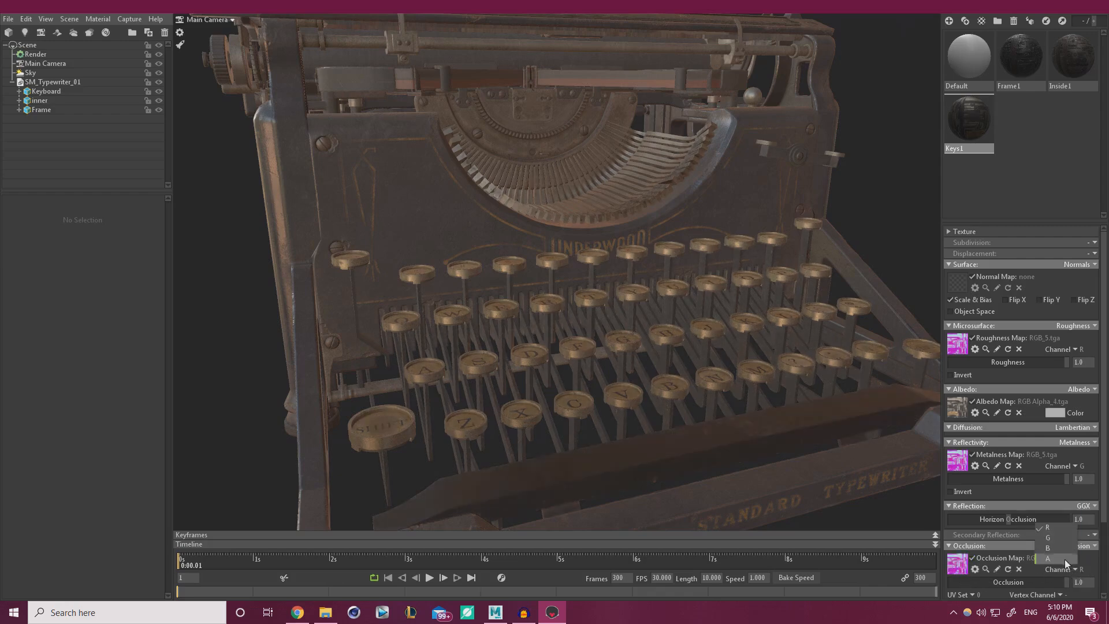
left_click(1063, 547)
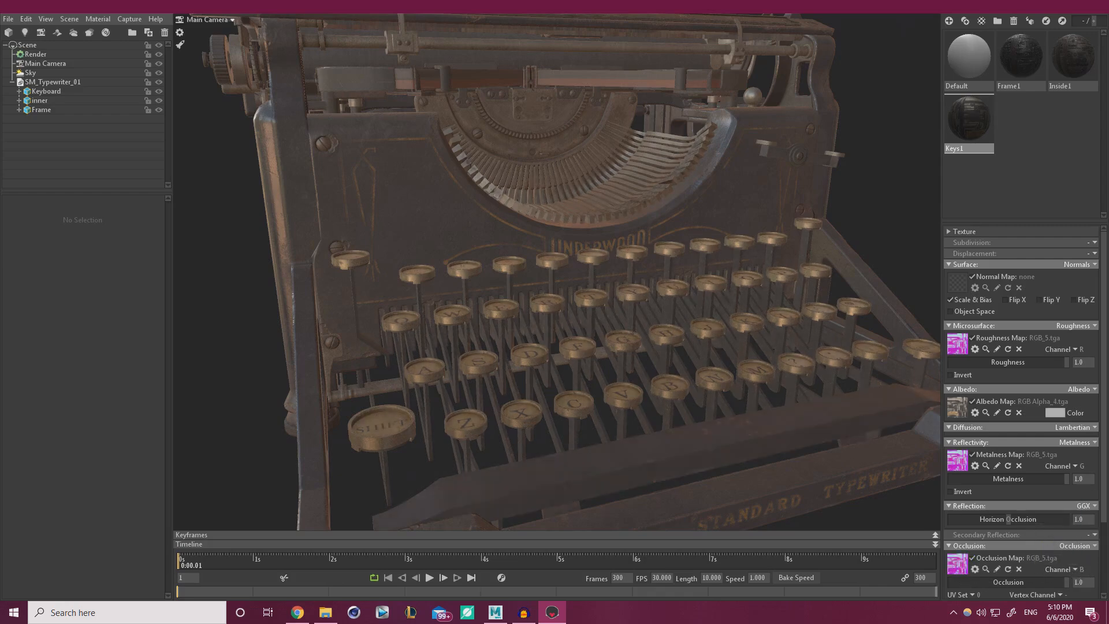
Load RGB_1_4.tga as Keys1's normal map.
left_click(958, 286)
left_click_drag(654, 269, 661, 305)
scroll(635, 283, "down", 5)
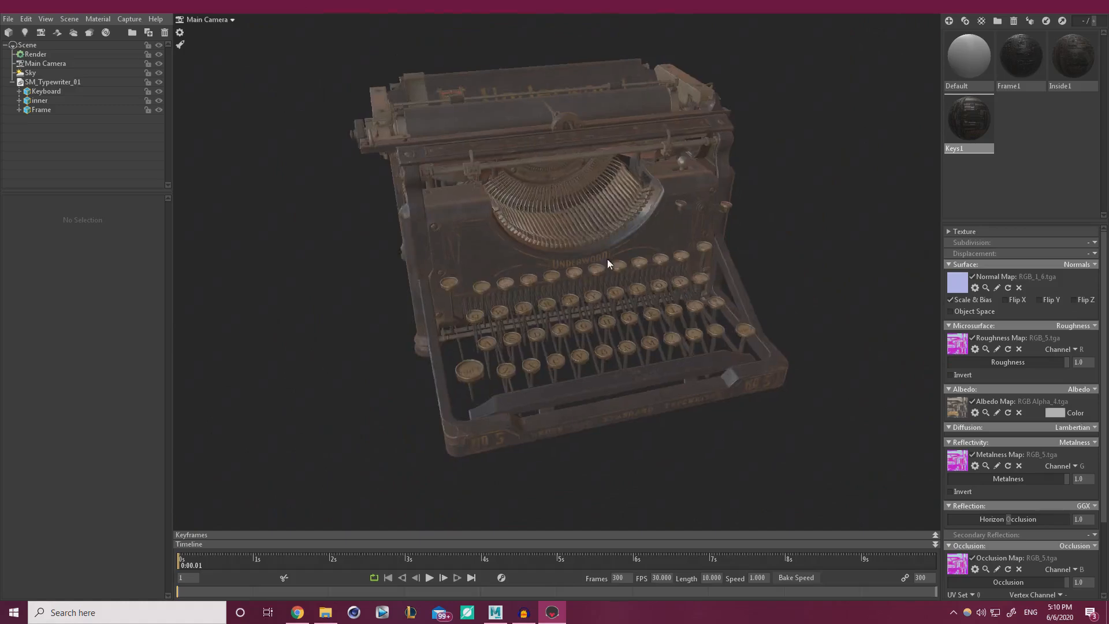
mouse_move(519, 257)
left_mouse_down()
mouse_move(564, 251)
mouse_move(670, 297)
mouse_move(520, 279)
left_mouse_up()
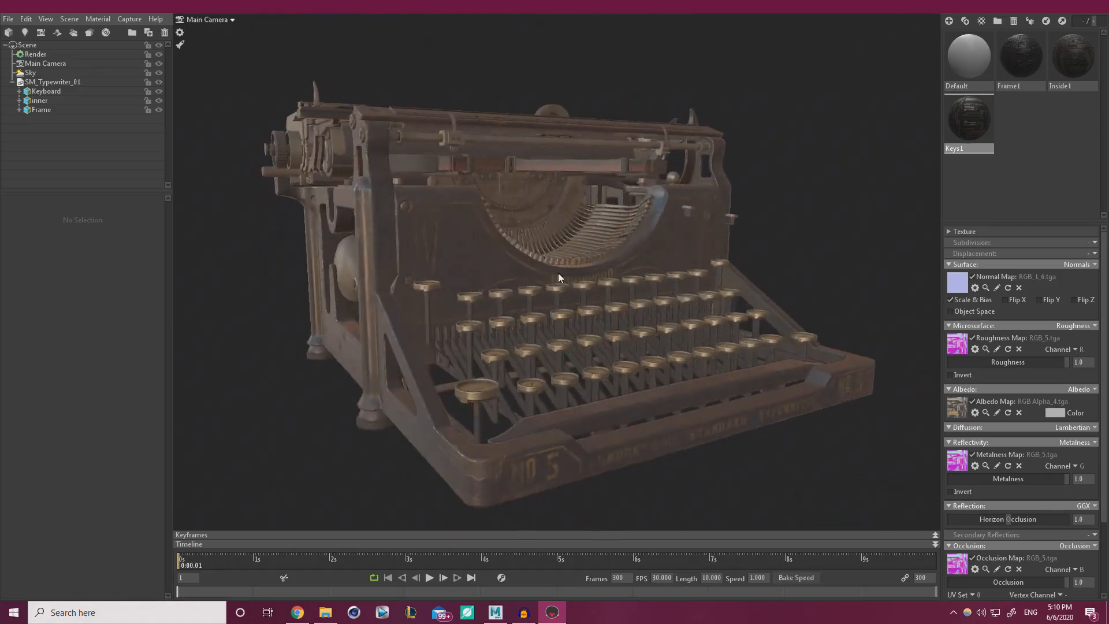
scroll(512, 276, "down", 3)
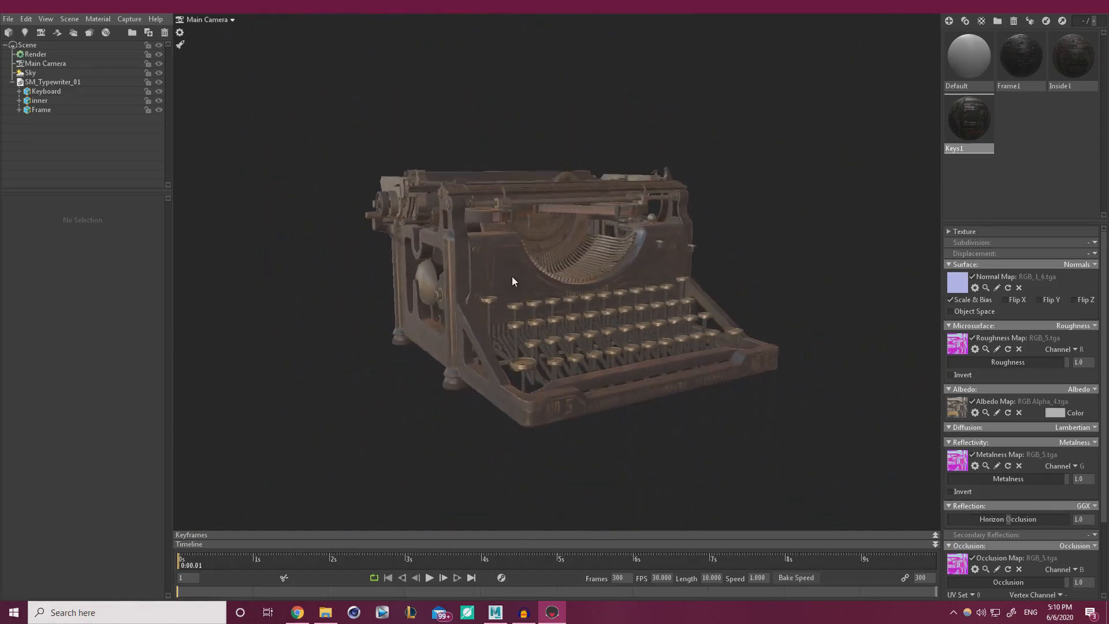
Save the scene as Typewriter.tbscene in the WorkFiles/Render folder.
left_click(5, 20)
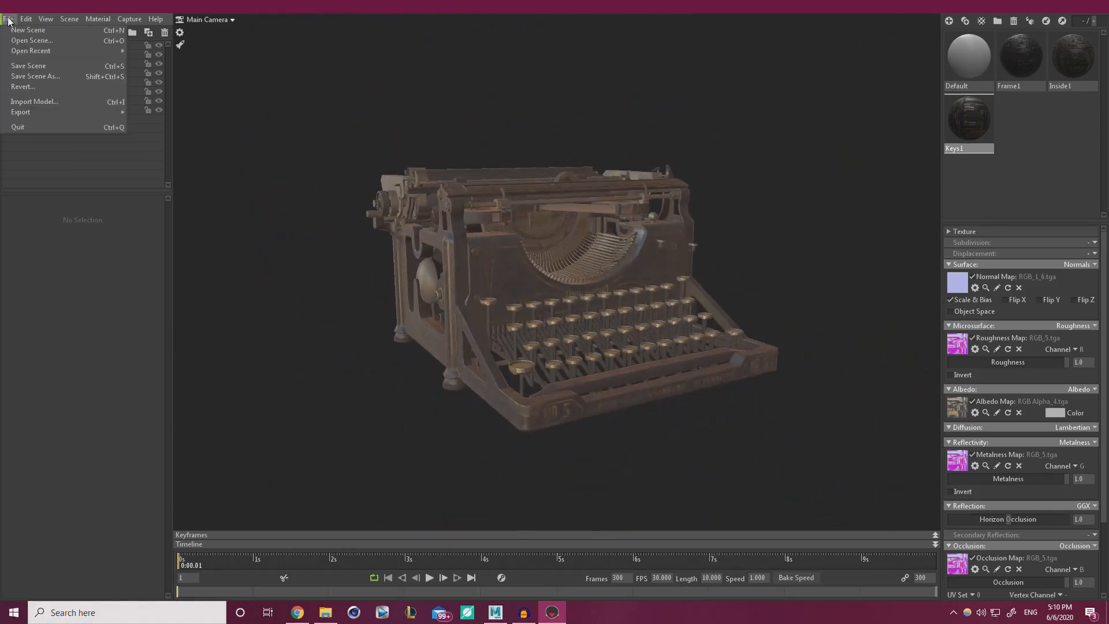
left_click(53, 75)
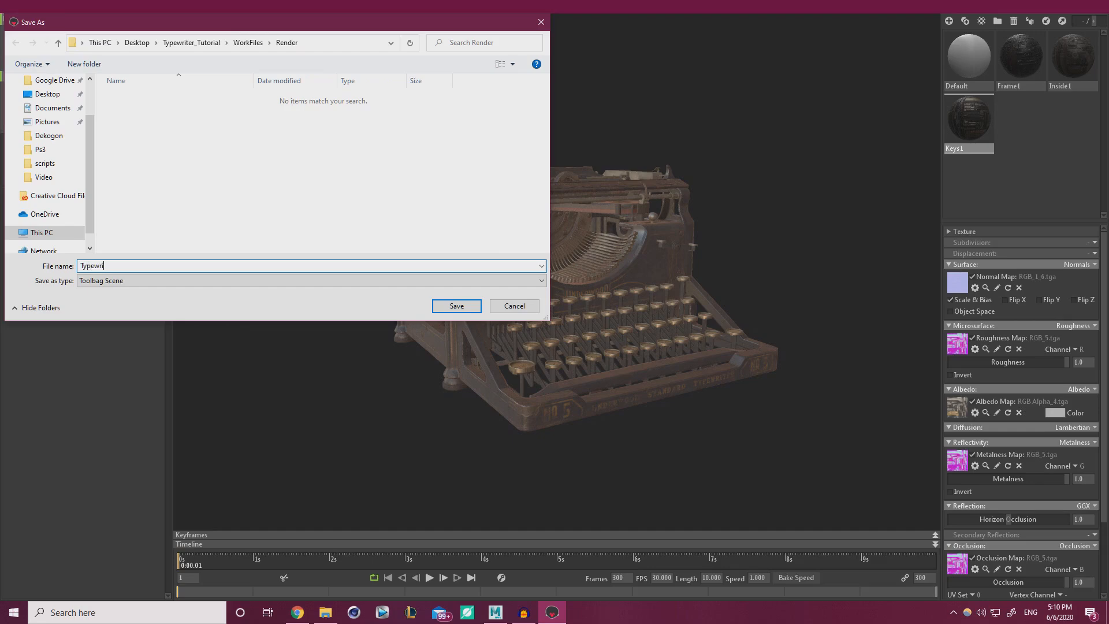
key("Return")
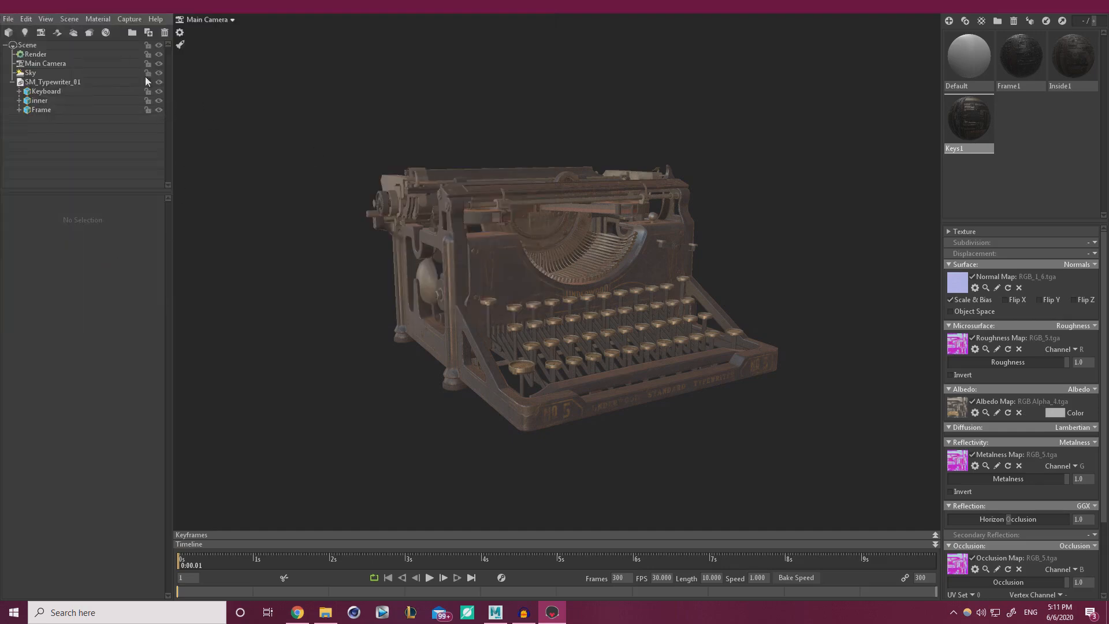
Reopen Typewriter.tbscene from the recent scenes list.
left_click(7, 20)
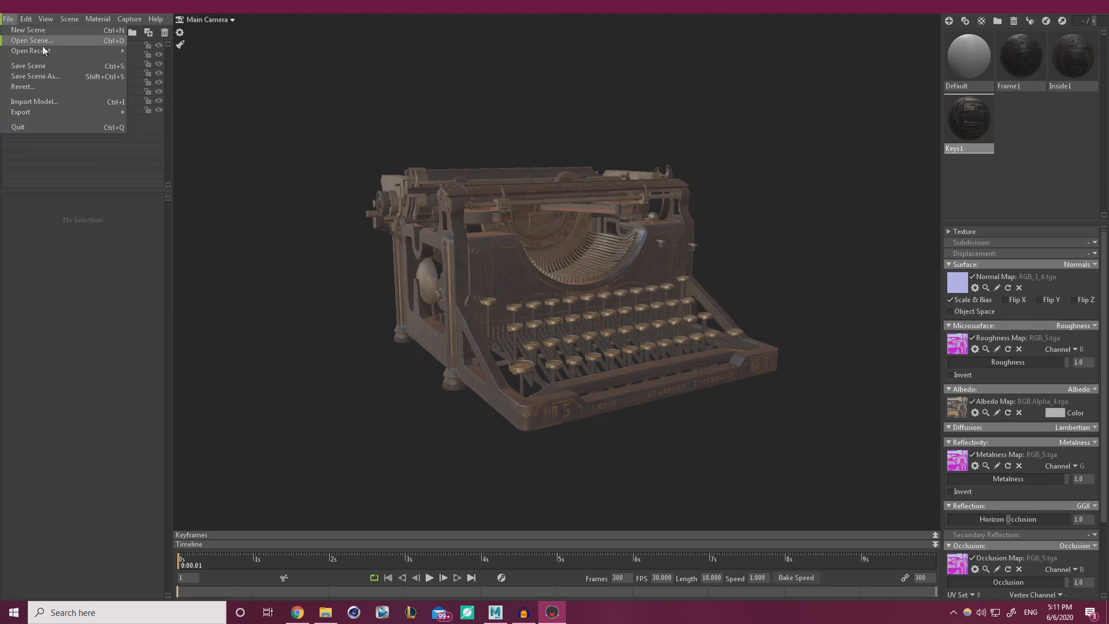
mouse_move(35, 51)
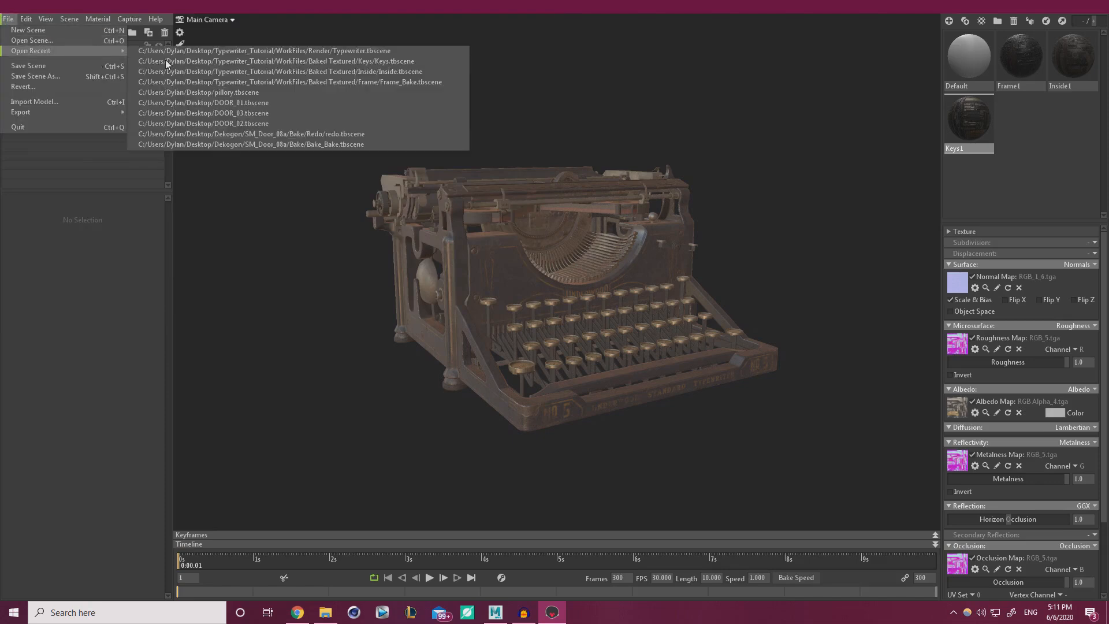
left_click(345, 51)
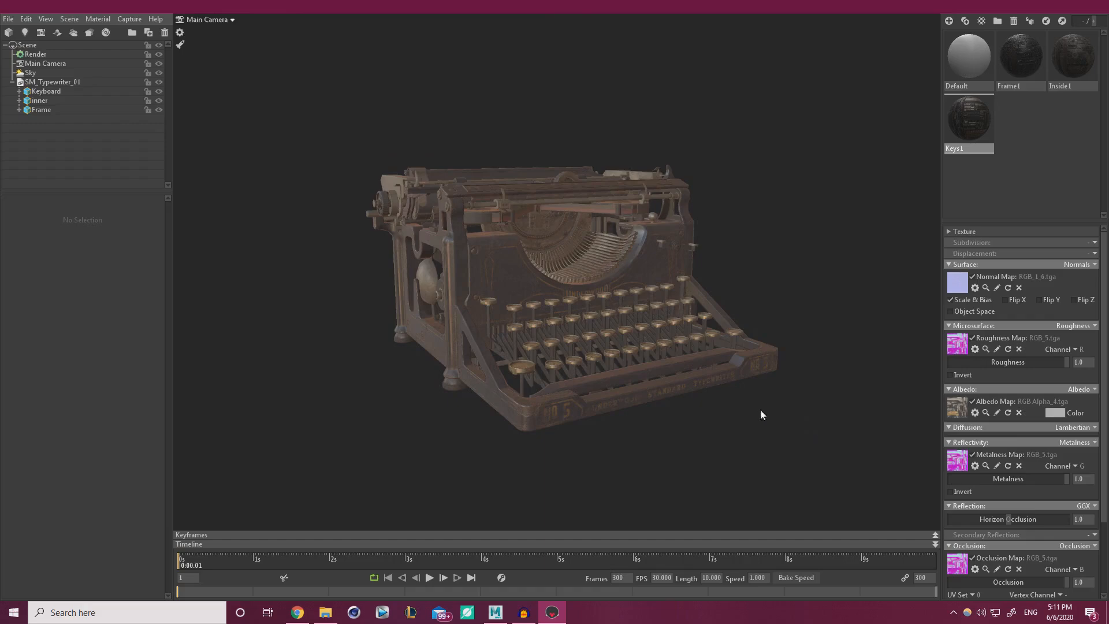
left_click_drag(760, 410, 428, 317)
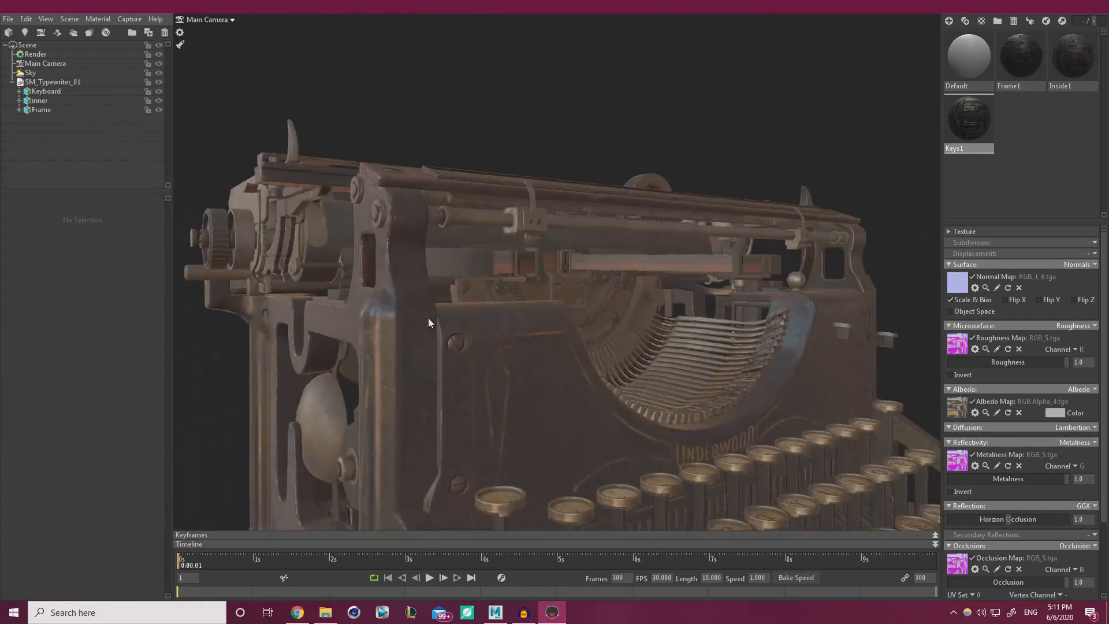
In Maya, delete a strip of carriage-top faces from the inner mesh.
left_click(496, 612)
scroll(390, 272, "up", 5)
left_click_drag(390, 272, 500, 366, "alt")
left_click(427, 256)
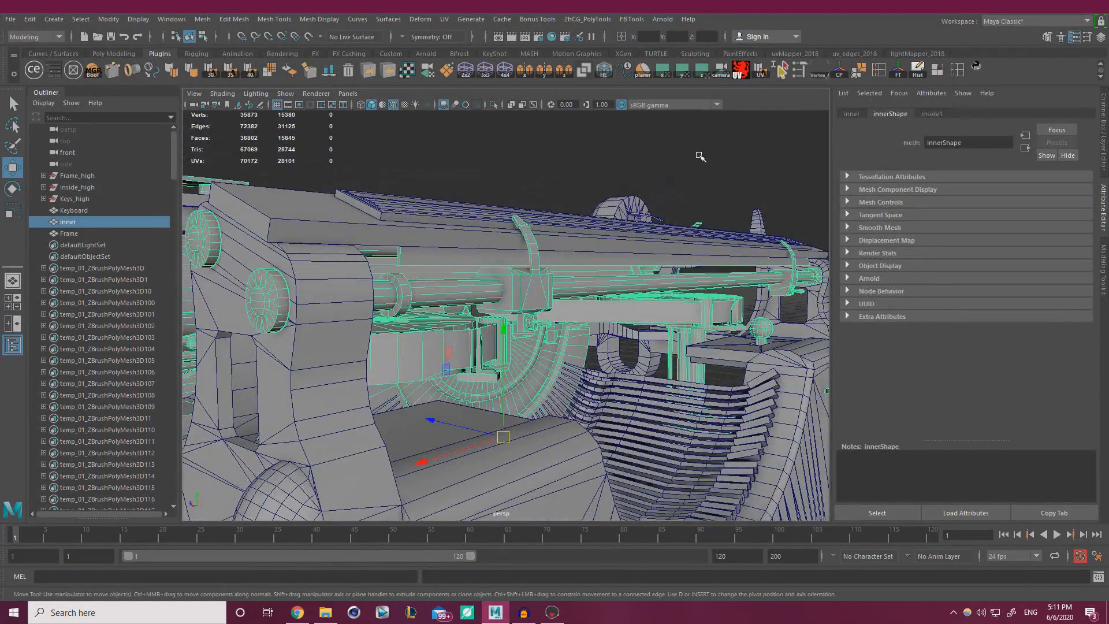
right_click_drag(699, 155, 699, 186)
double_click(421, 262)
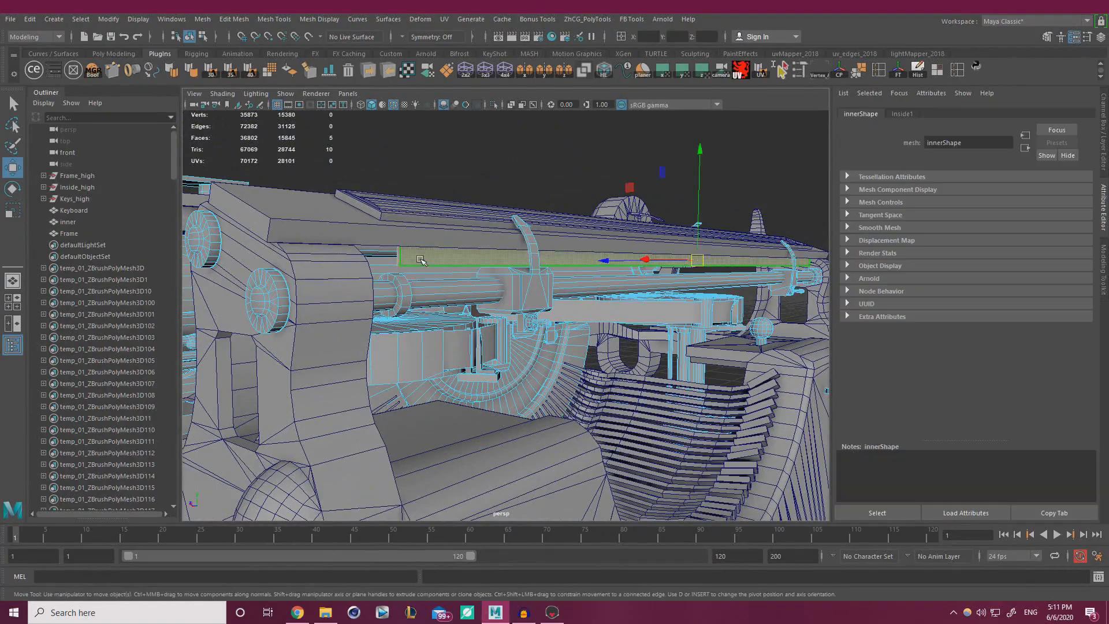
key("f")
left_click_drag(421, 263, 606, 344, "alt")
left_click(608, 341, "shift")
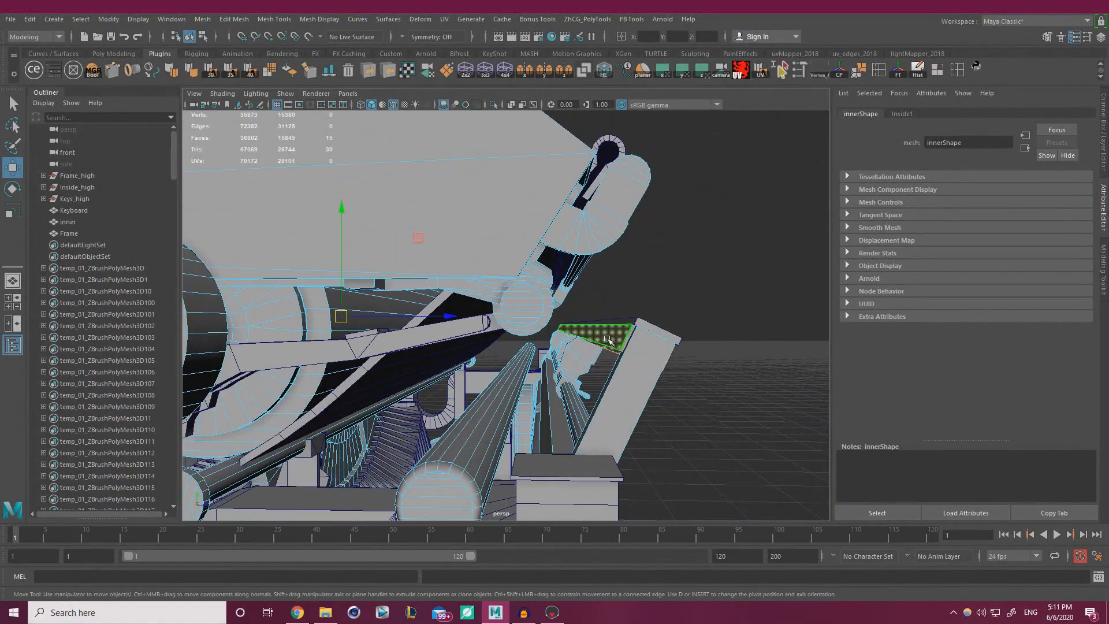
key("Delete")
key("f")
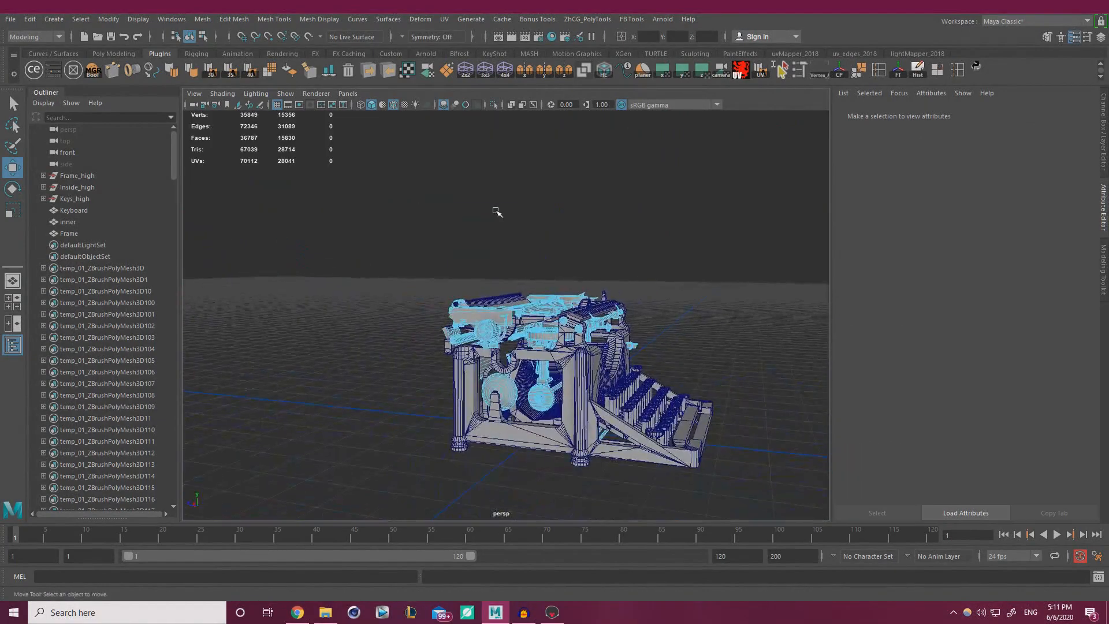
Select the Keyboard, inner and Frame meshes.
right_click_drag(496, 212, 554, 191)
left_click(641, 233)
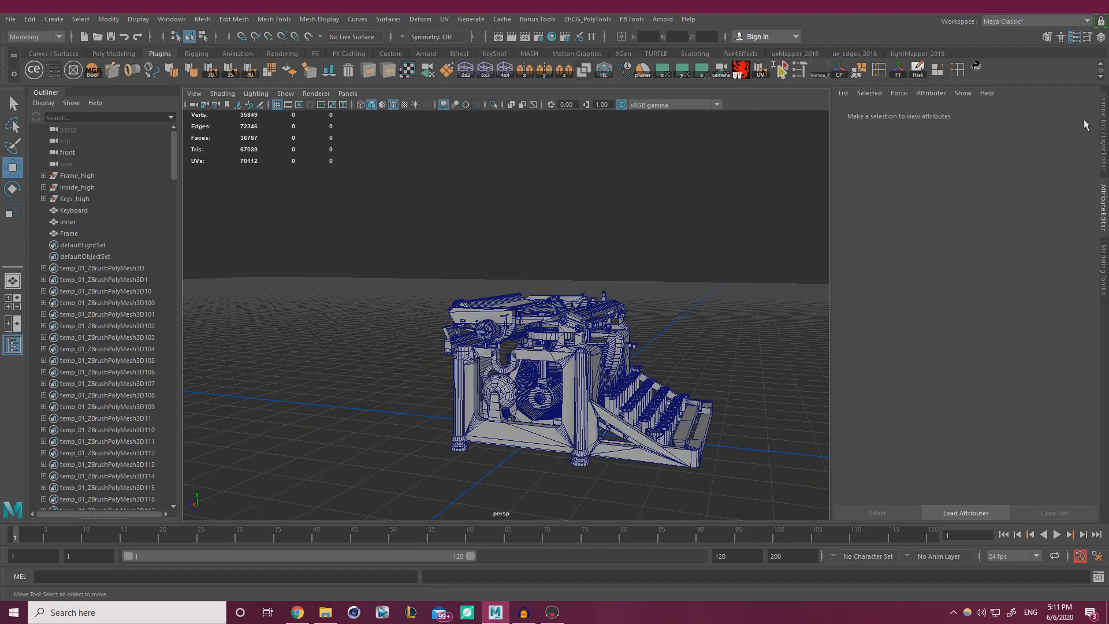
left_click(1102, 131)
left_click_drag(572, 246, 507, 260, "alt")
right_click_drag(508, 260, 418, 246, "alt")
left_click_drag(399, 462, 728, 211)
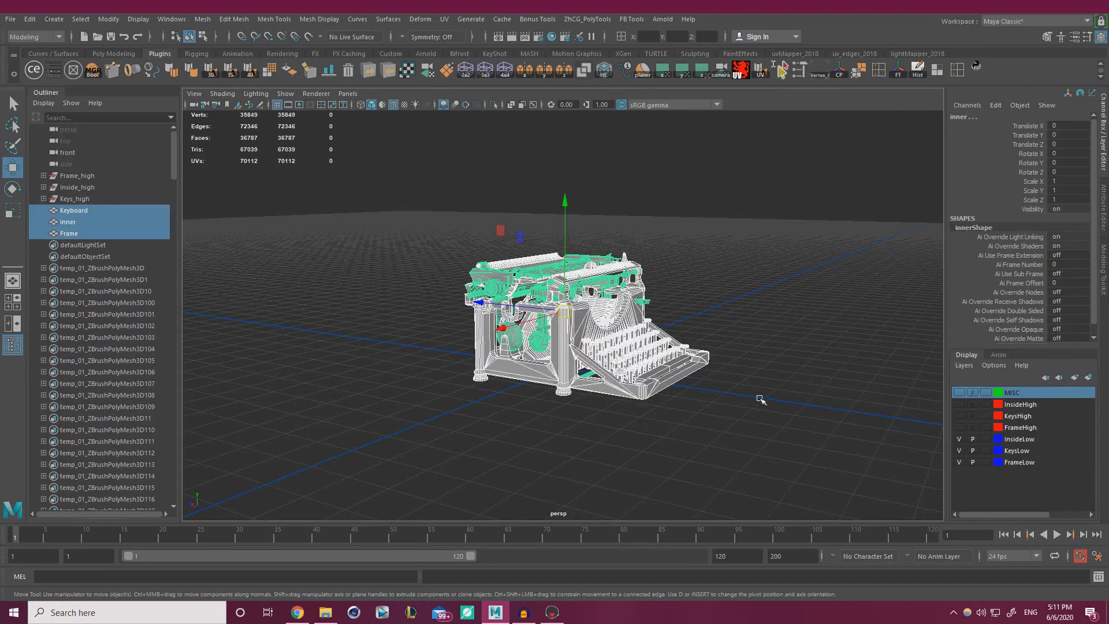
left_click_drag(793, 448, 374, 172)
Export the selection over SM_Typewriter_01.fbx in the Render folder, confirming the replace.
left_click(4, 19)
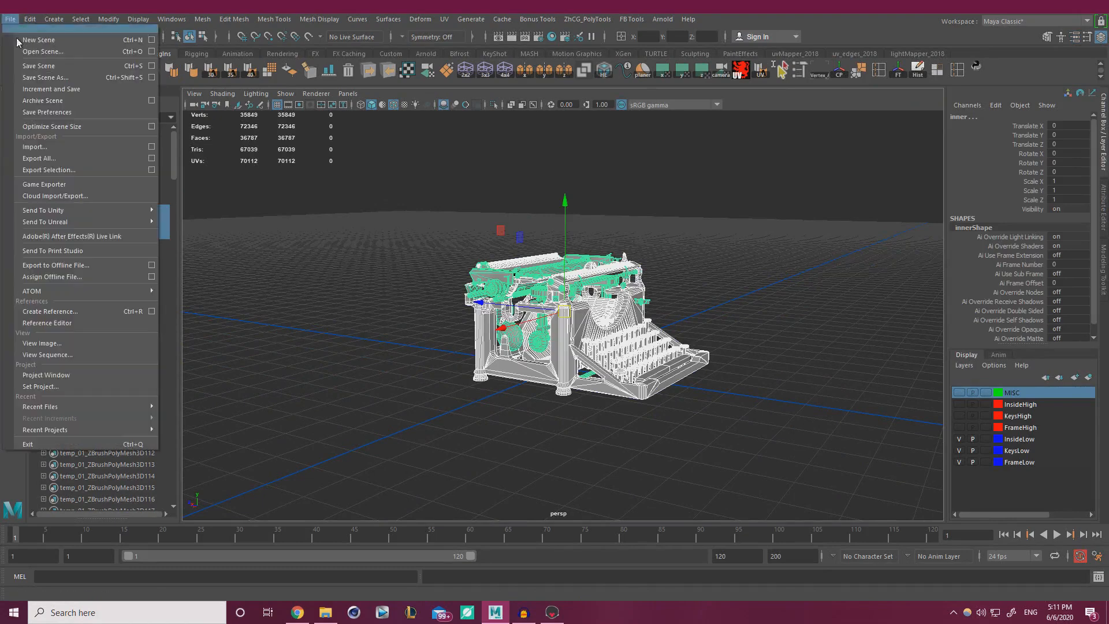
left_click(50, 169)
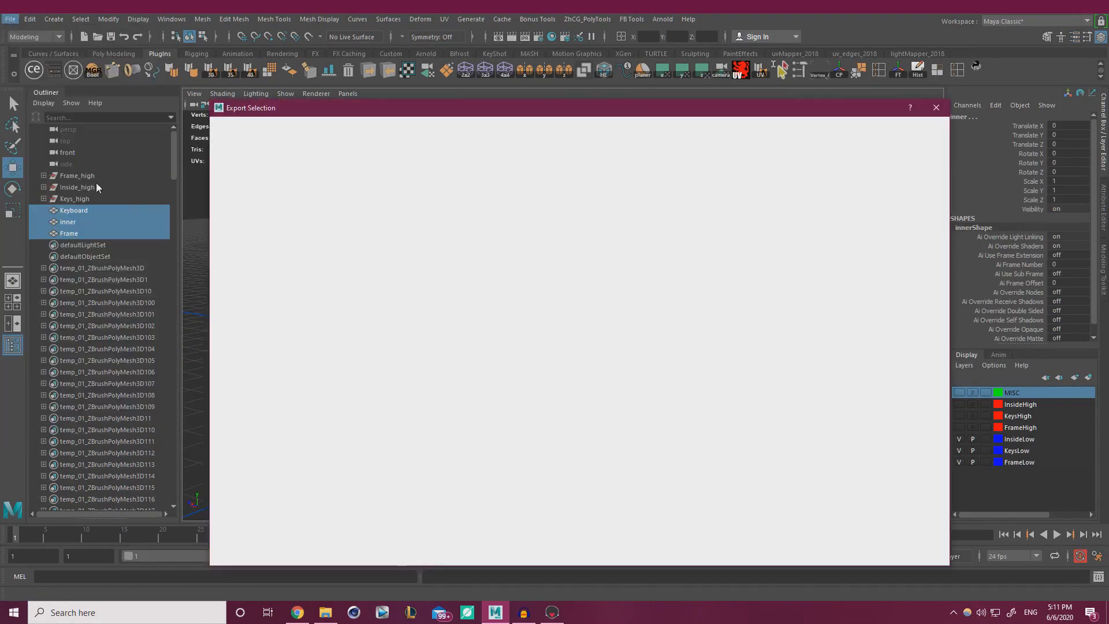
left_click(329, 146)
left_click(915, 534)
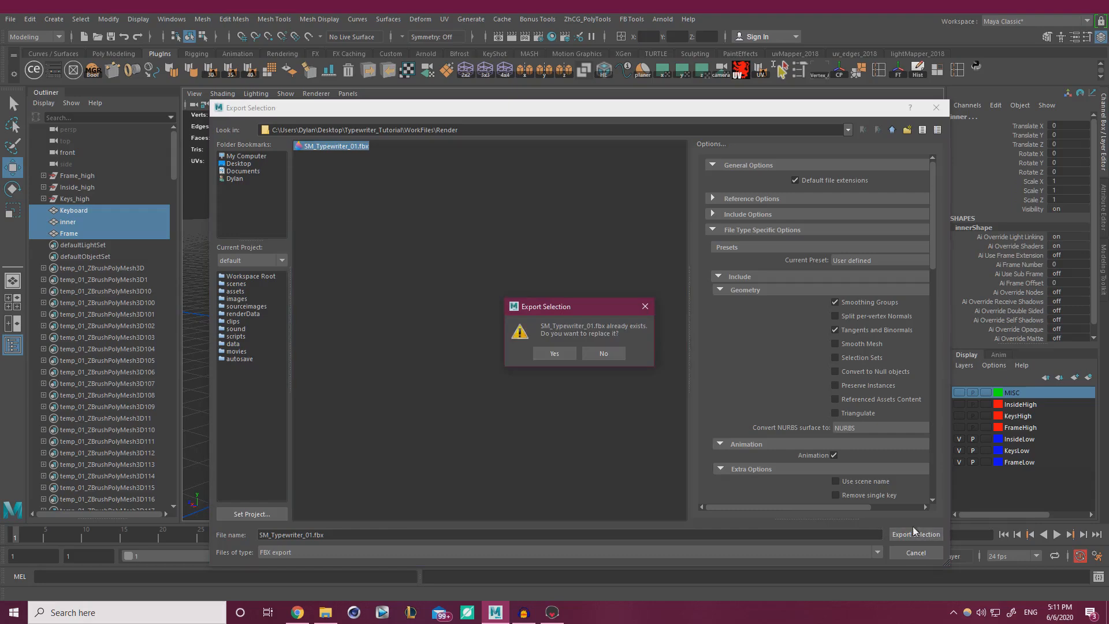
left_click(550, 353)
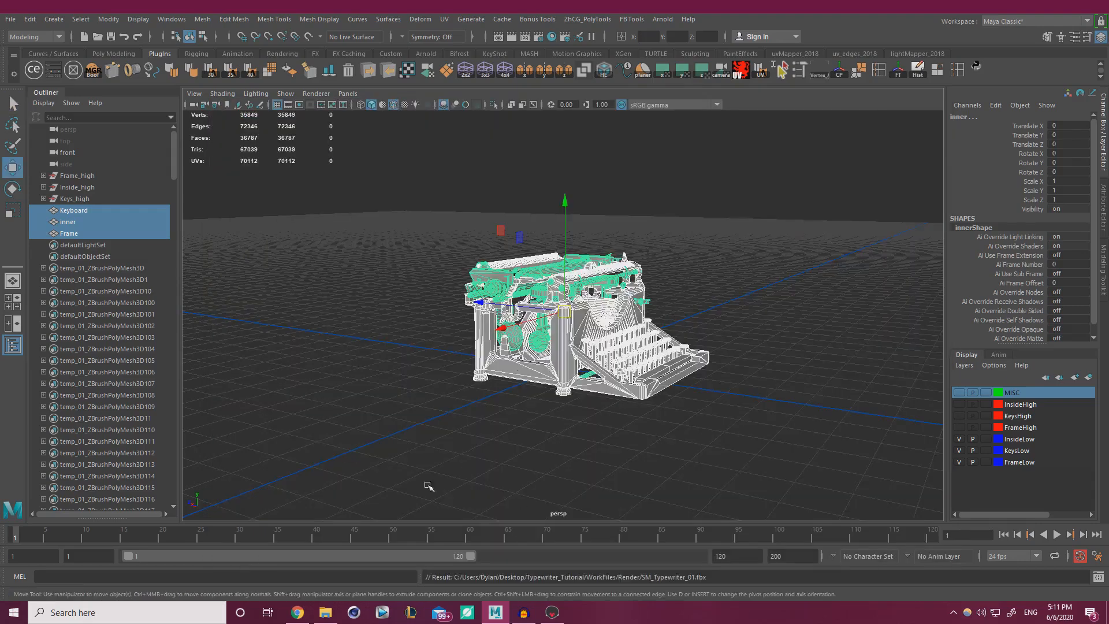
left_click(402, 444)
left_click(551, 612)
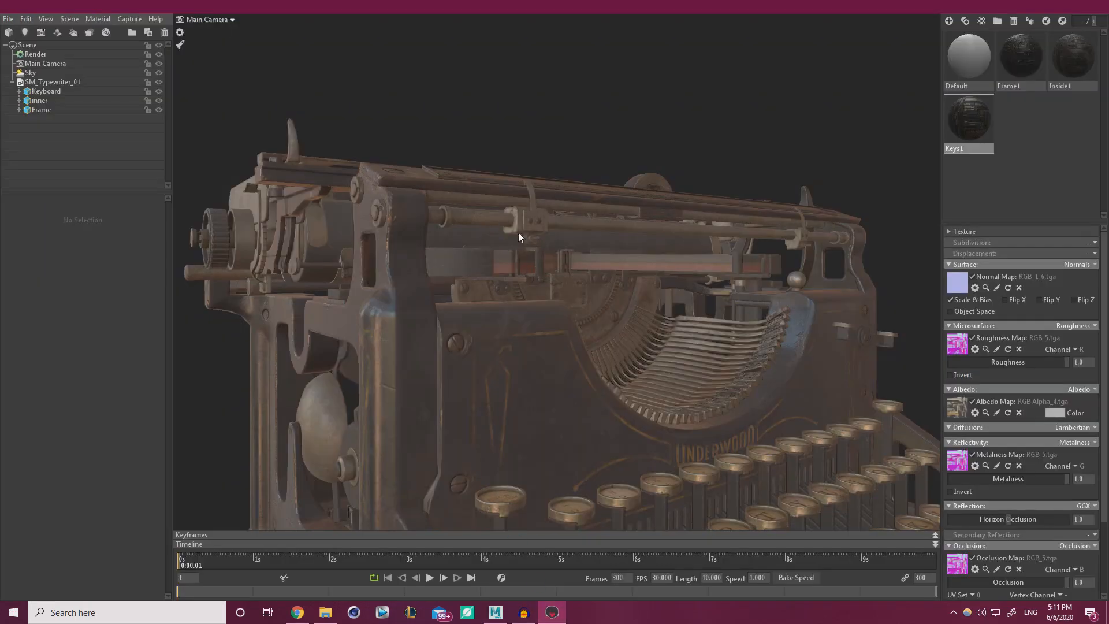
scroll(518, 232, "up", 5)
middle_click_drag(518, 232, 550, 319)
scroll(407, 278, "down", 5)
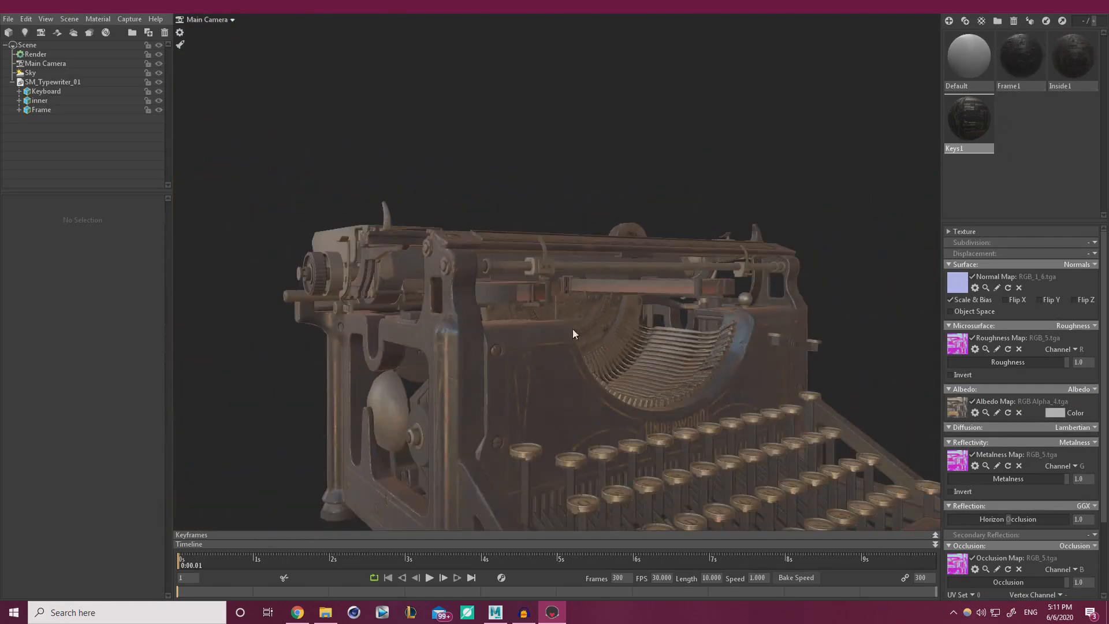
scroll(481, 313, "down", 2)
left_click_drag(481, 314, 588, 317)
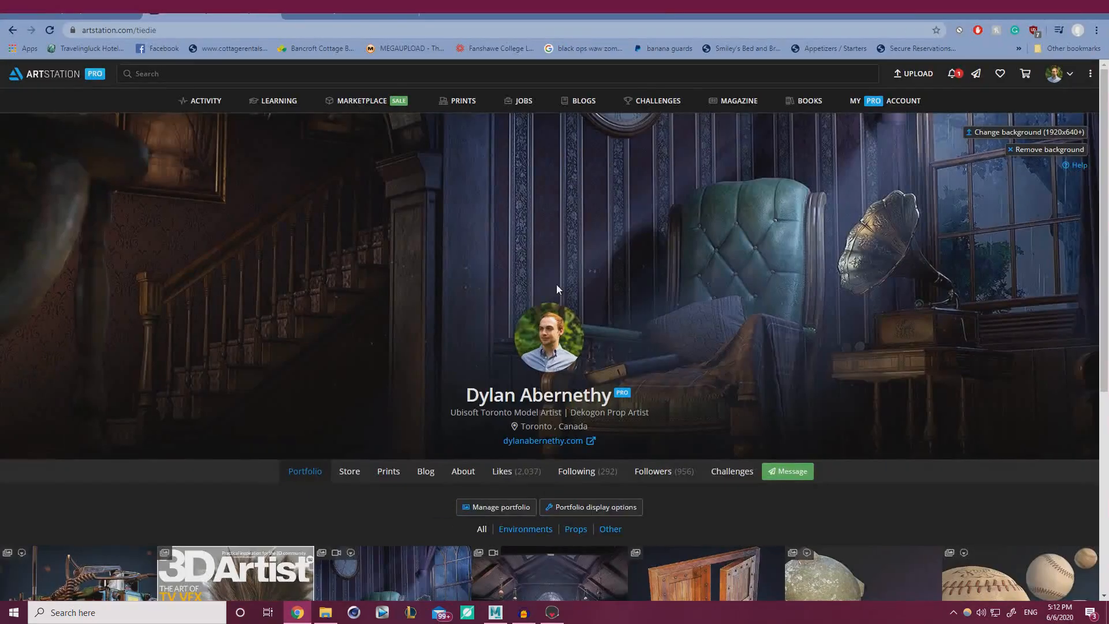
Scroll to the Portfolio grid and open the Military Radio Action Diorama artwork.
scroll(556, 284, "down", 4)
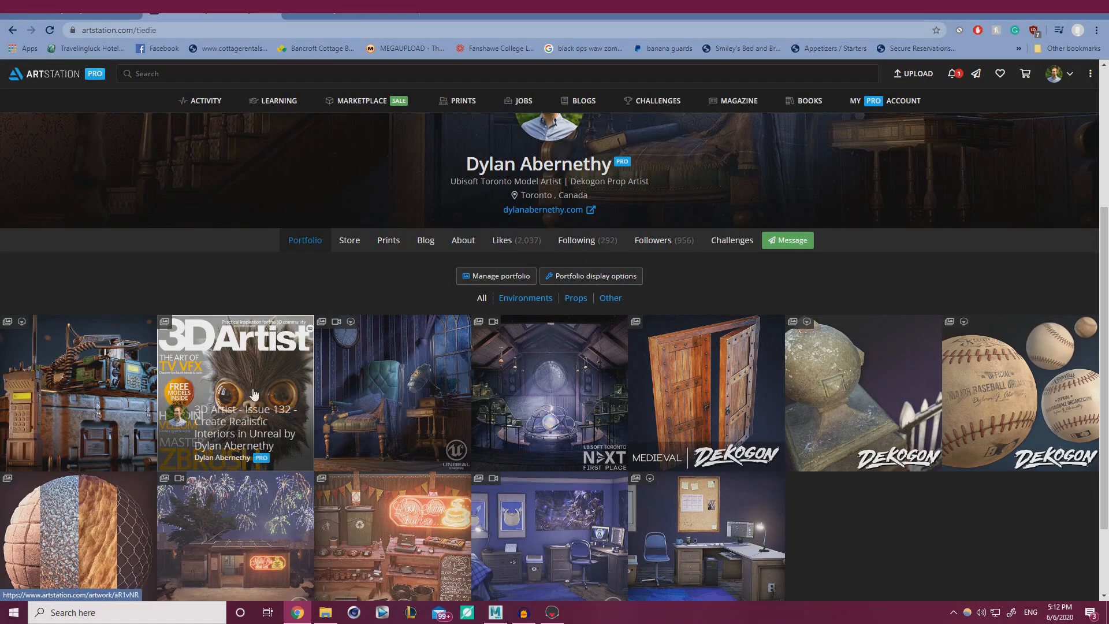
left_click(125, 369)
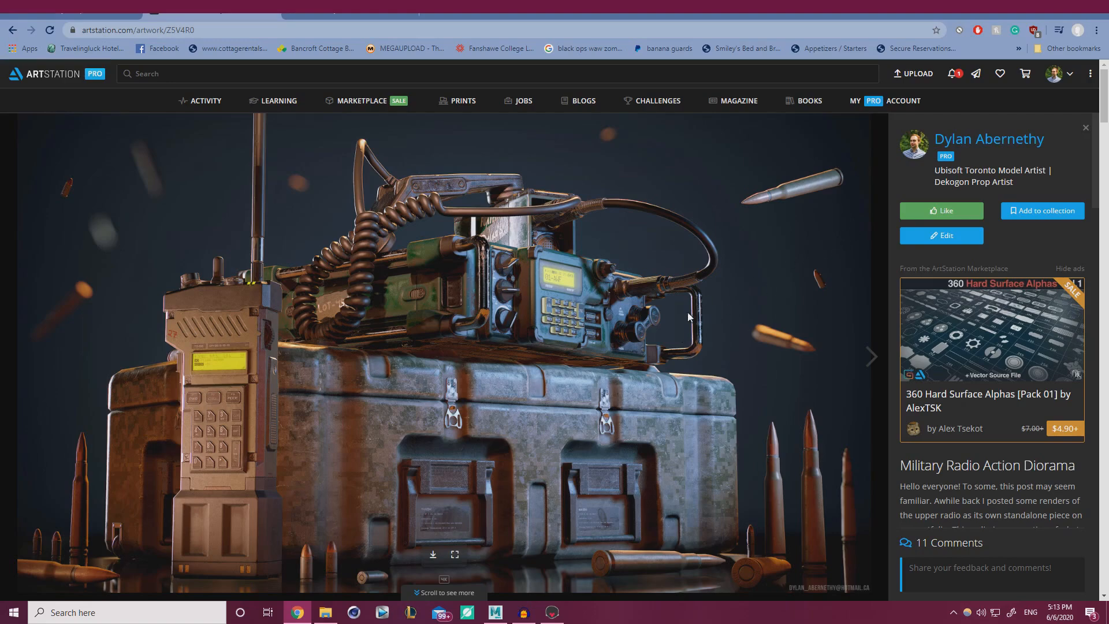
Scroll through the Military Radio diorama images.
scroll(684, 321, "down", 10)
scroll(683, 318, "up", 2)
scroll(677, 325, "down", 1)
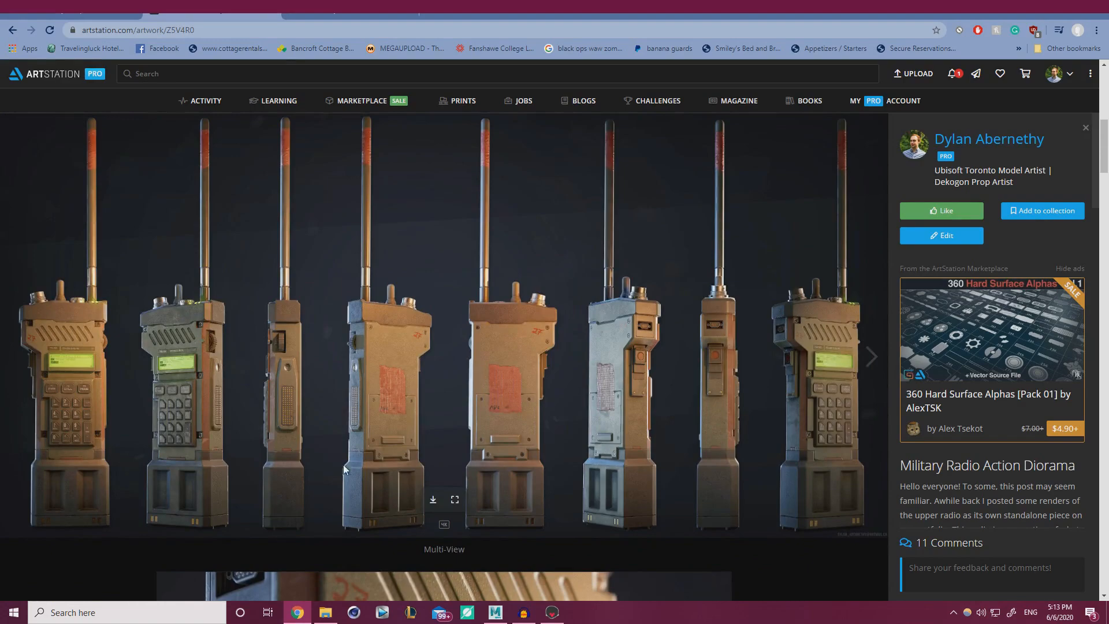
scroll(453, 414, "down", 10)
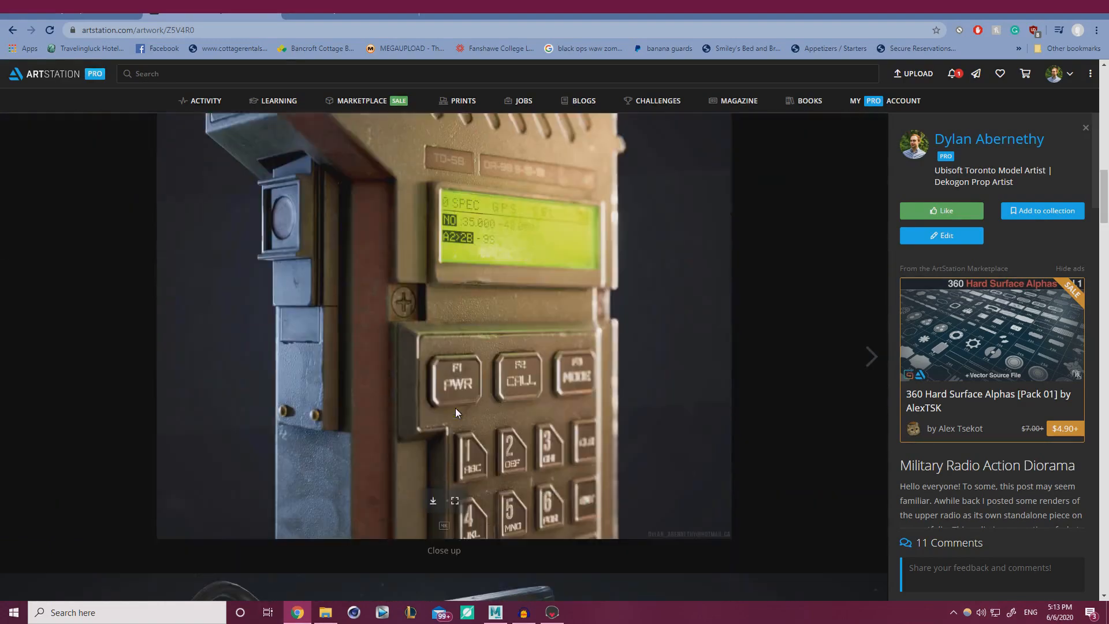
scroll(458, 401, "down", 12)
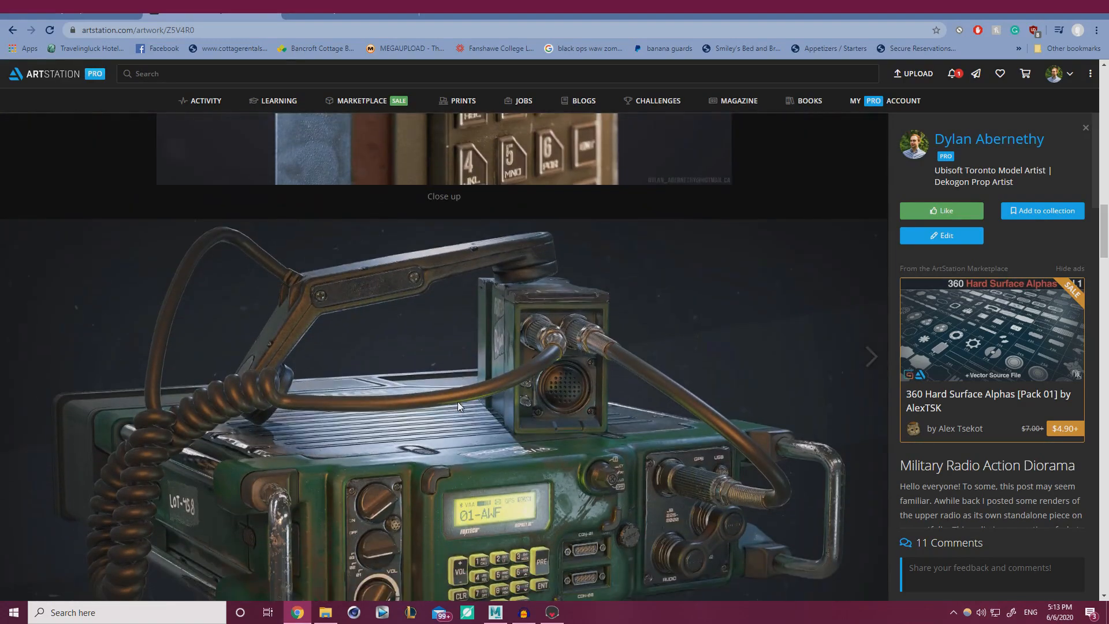
scroll(534, 390, "down", 8)
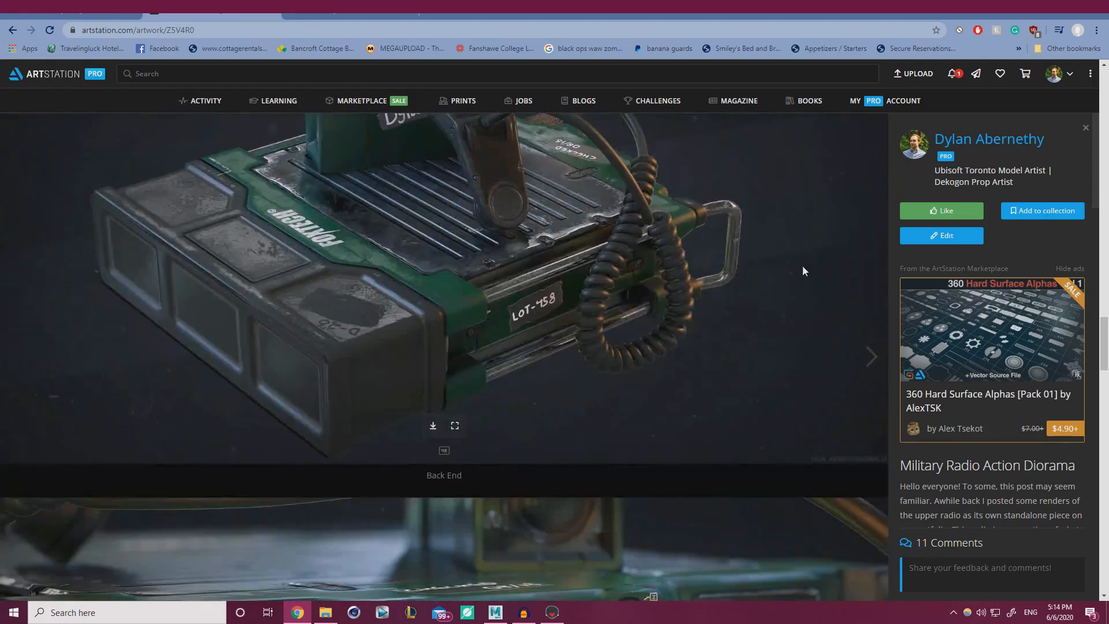
Go to the artist's profile, open the Likes tab and browse the grid.
left_click(914, 144)
left_click(502, 240)
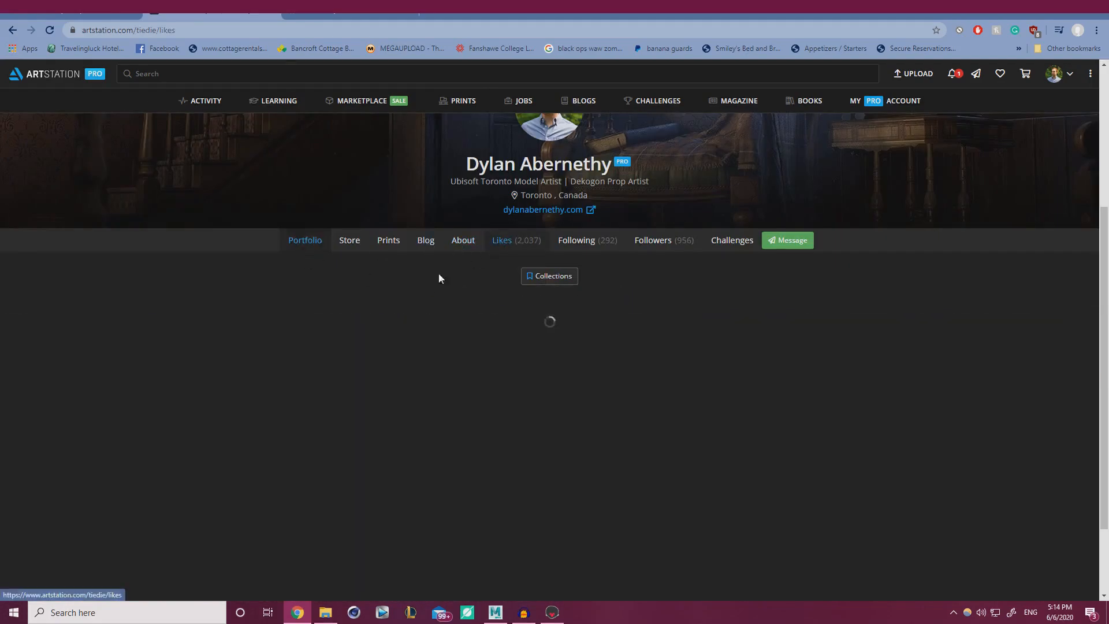
scroll(354, 292, "down", 10)
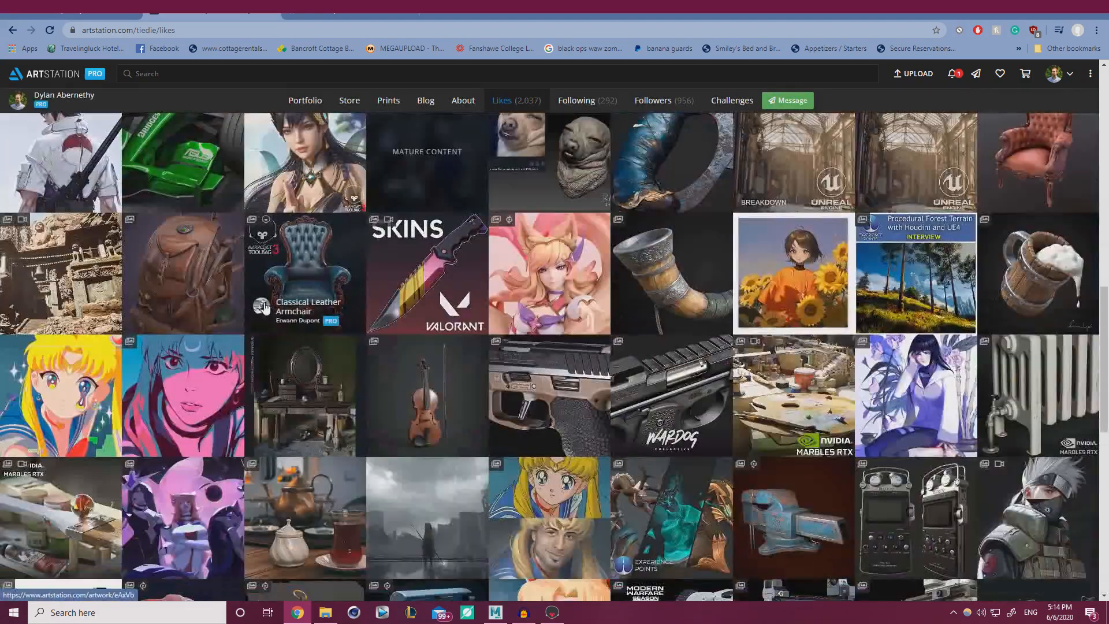
scroll(744, 327, "down", 2)
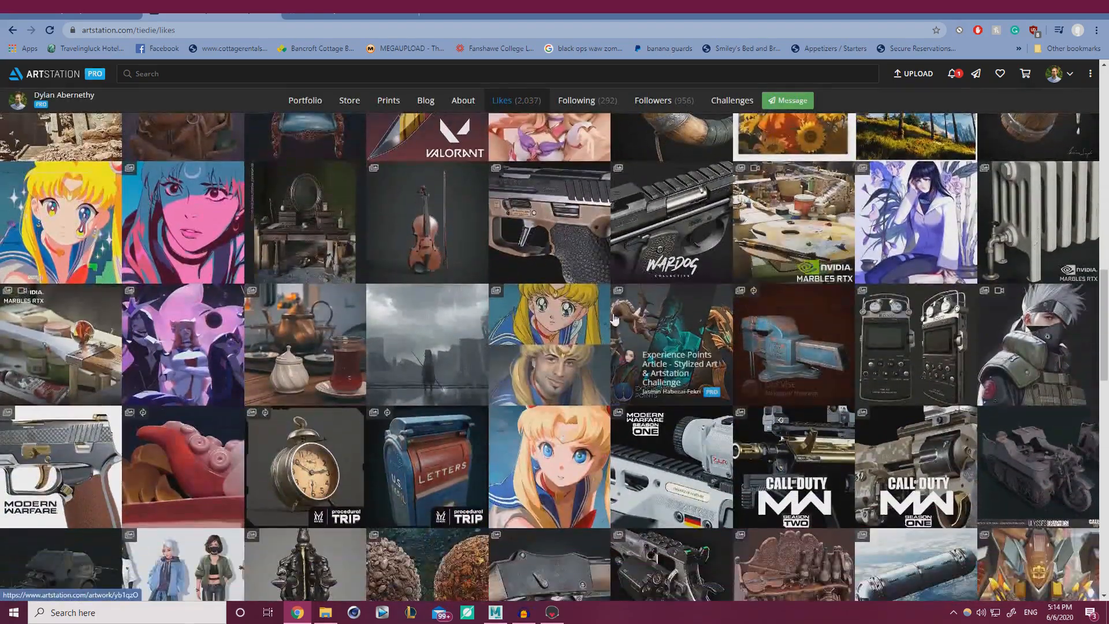
scroll(316, 321, "down", 2)
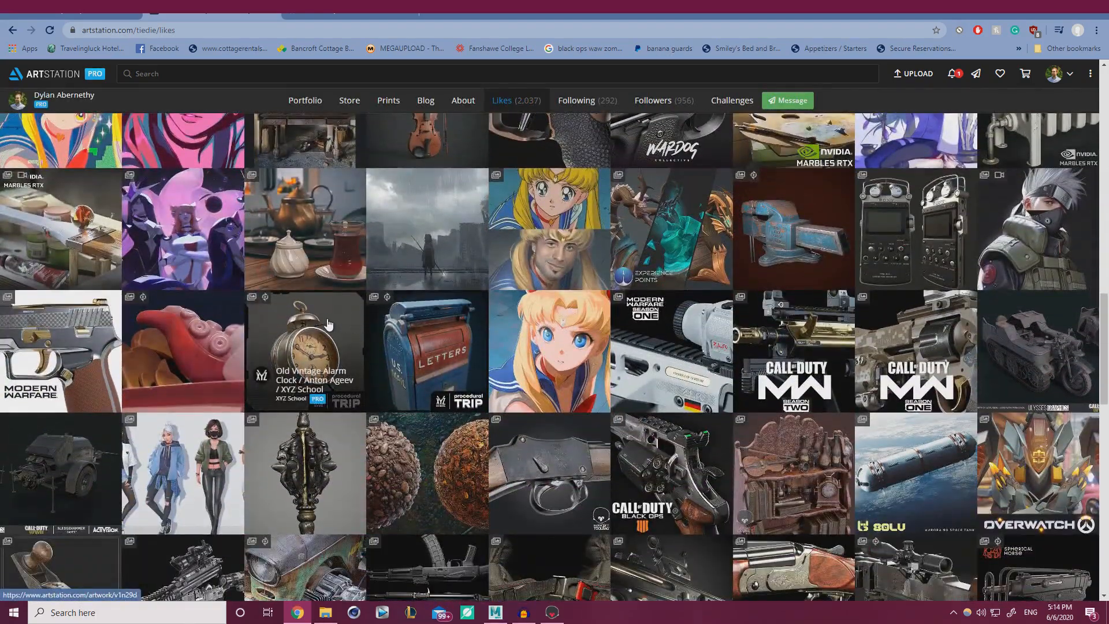
Open the Call of Duty AUG XRK Elite artwork and scroll through its images.
left_click(785, 350)
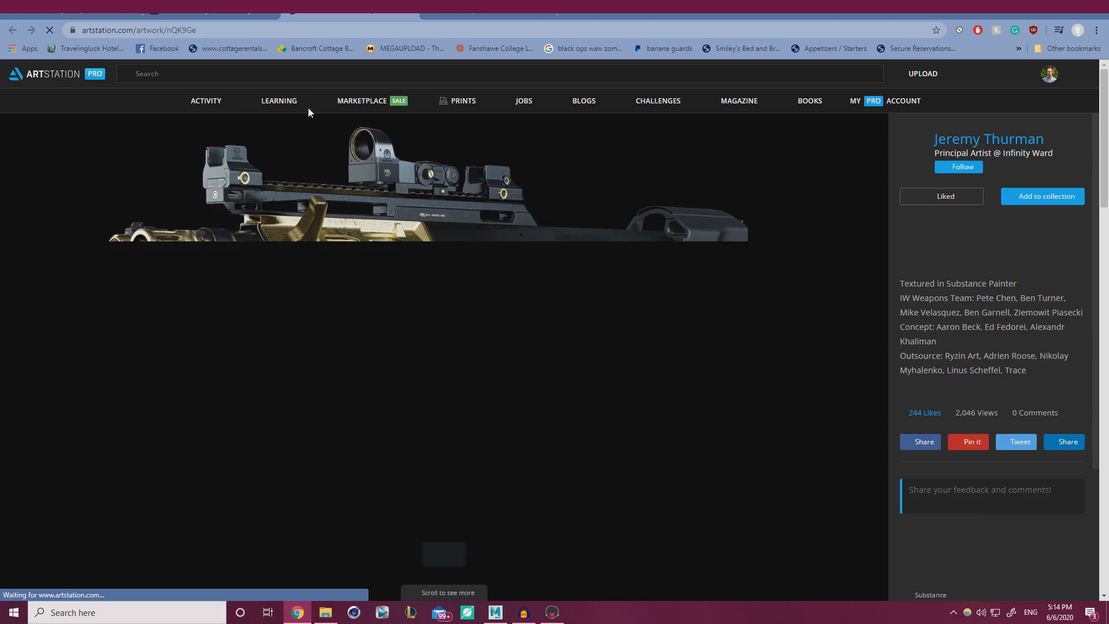
scroll(275, 277, "down", 10)
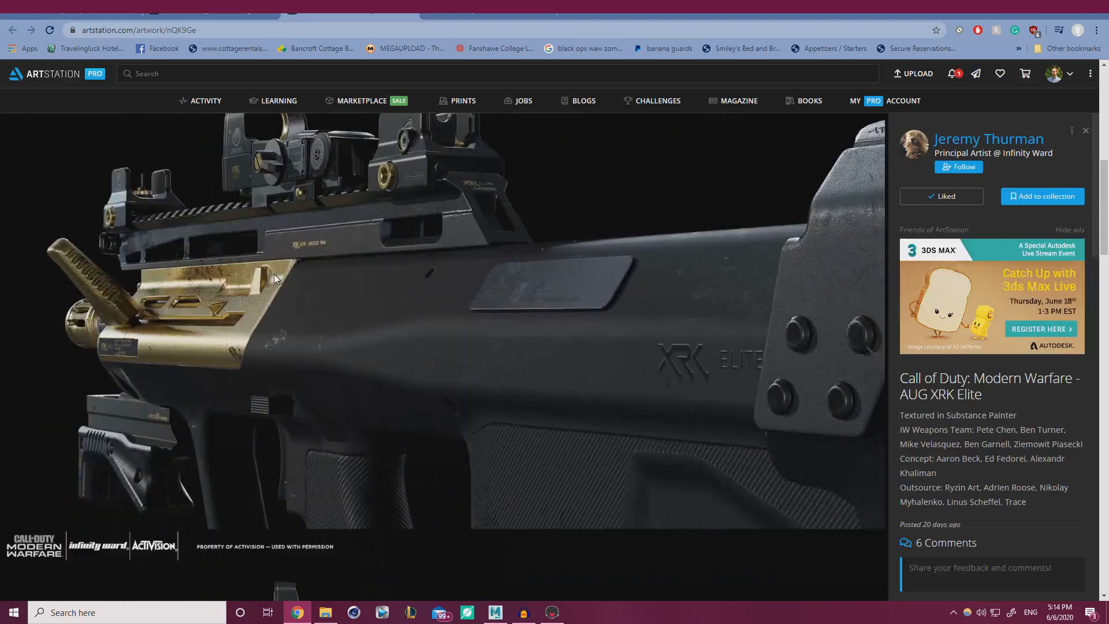
scroll(212, 289, "down", 7)
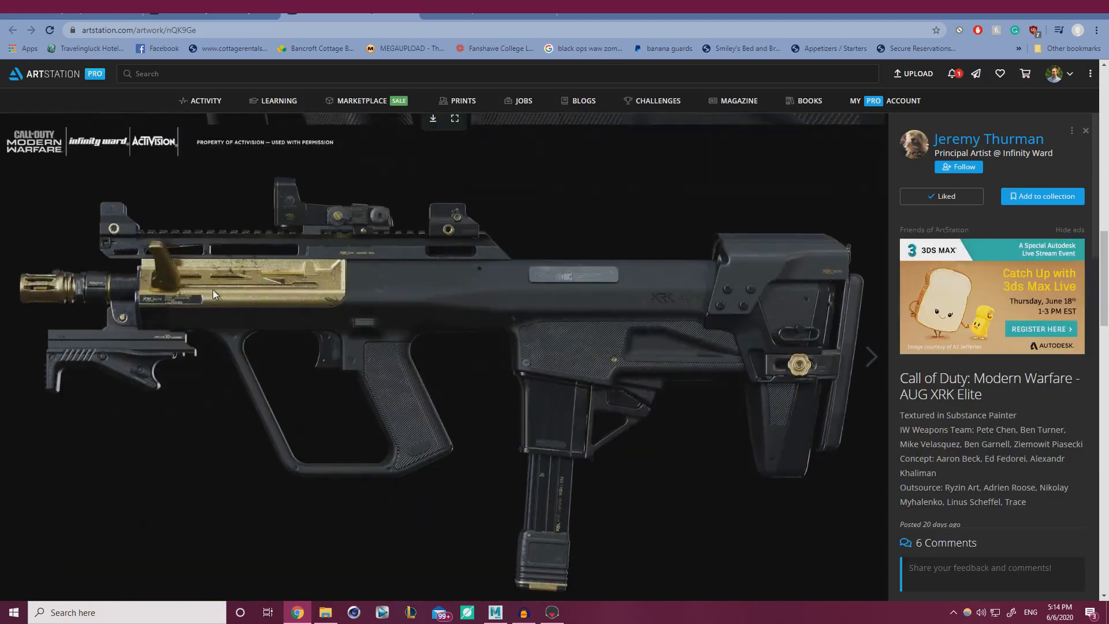
scroll(220, 347, "down", 5)
scroll(261, 403, "down", 9)
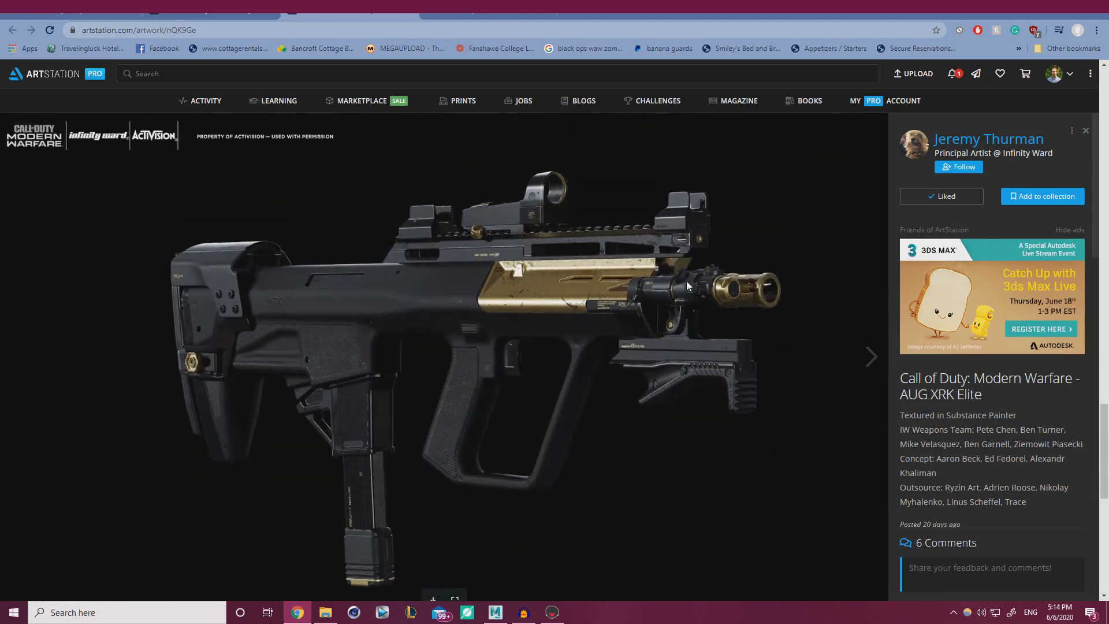
scroll(463, 297, "down", 8)
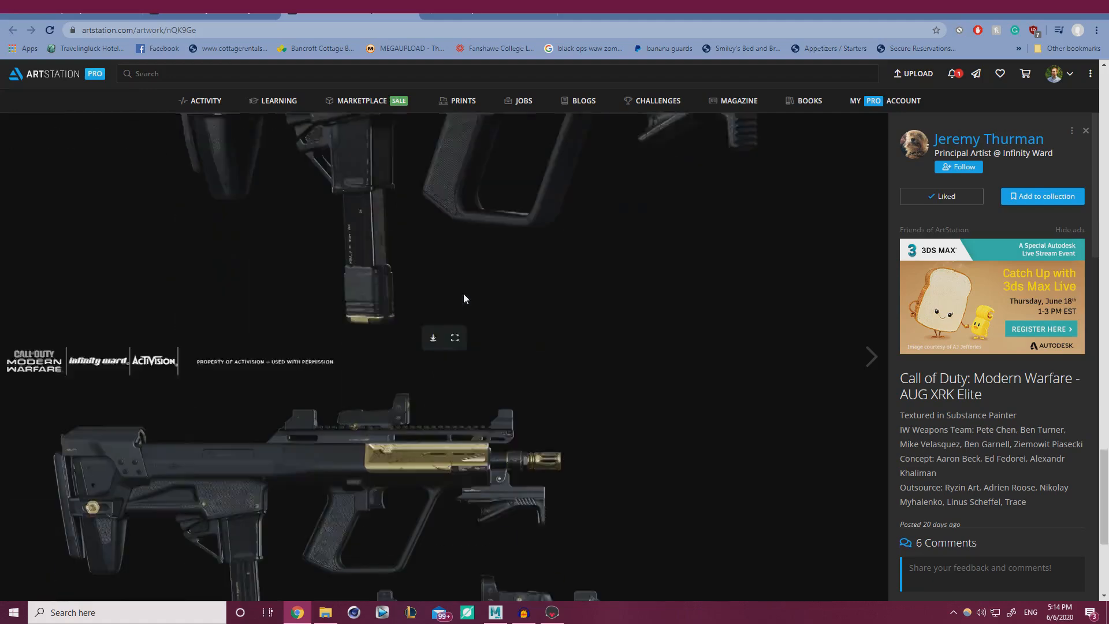
scroll(477, 459, "down", 1)
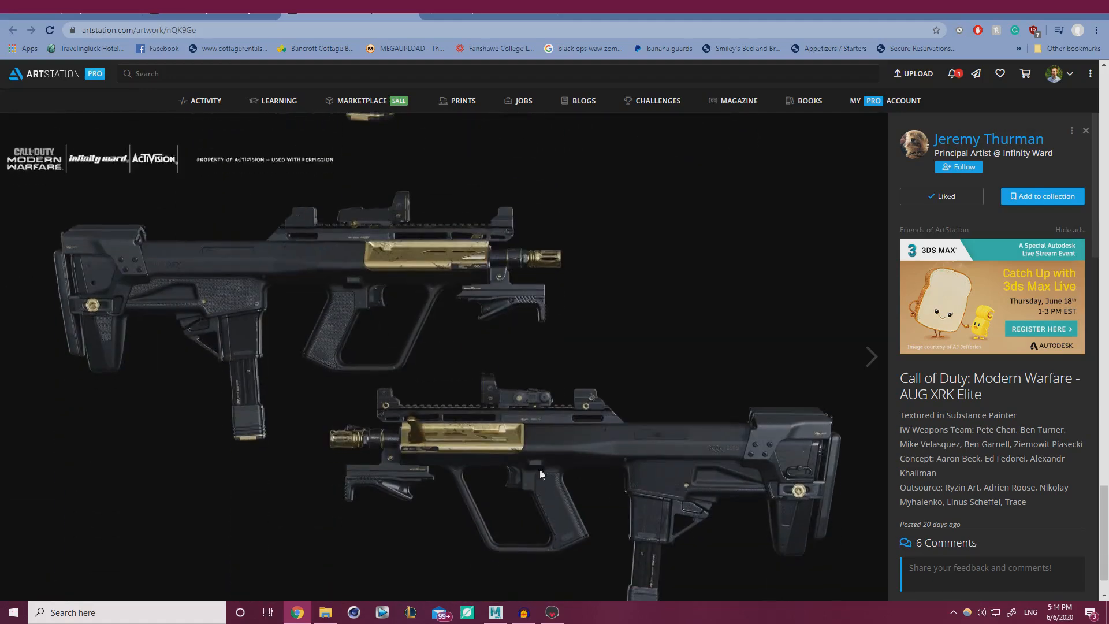
Close the AUG artwork and open another artwork from the Likes grid.
left_click(407, 15)
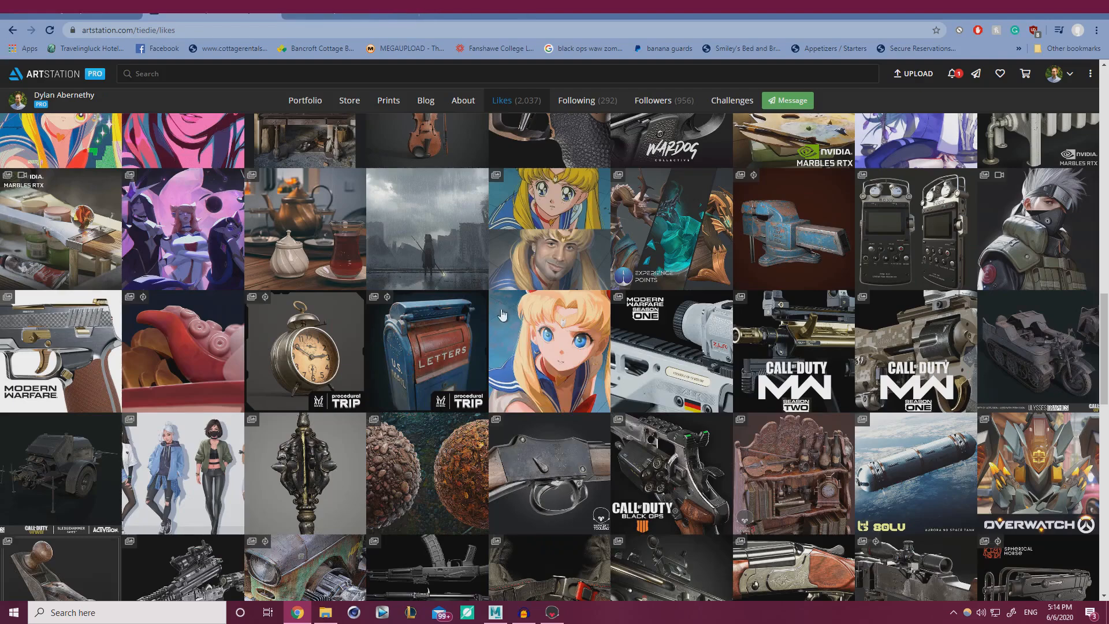
scroll(419, 415, "down", 3)
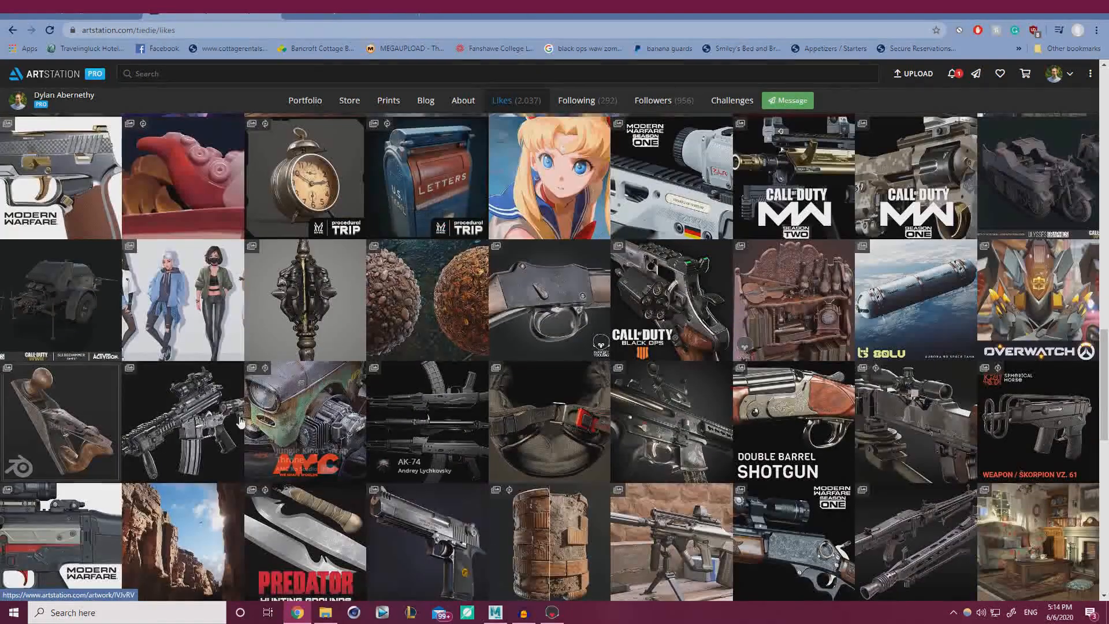
left_click(363, 227)
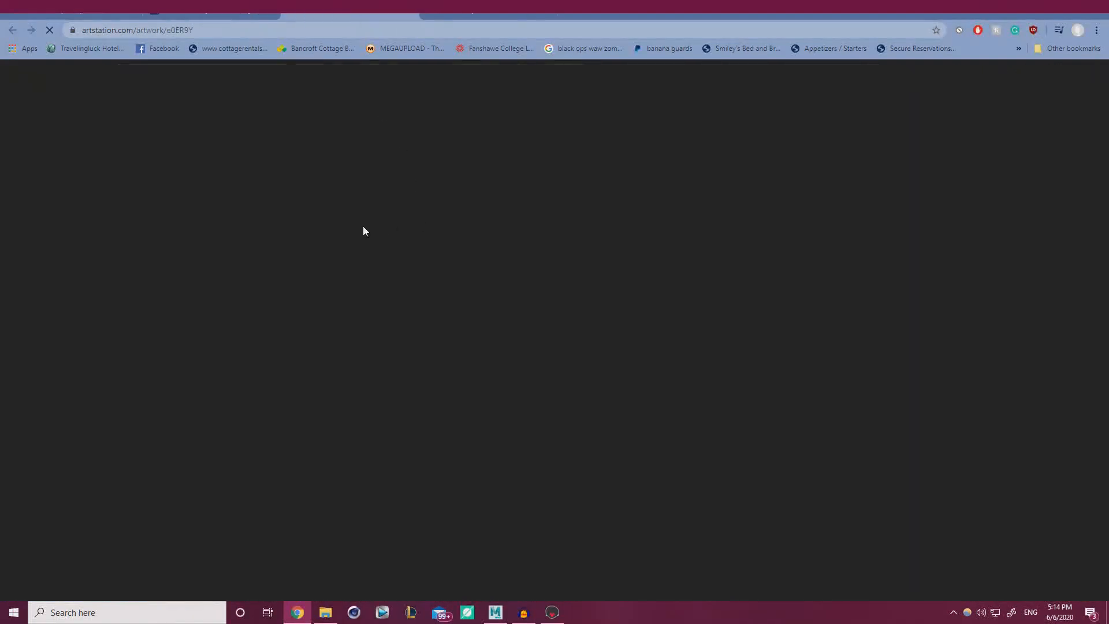
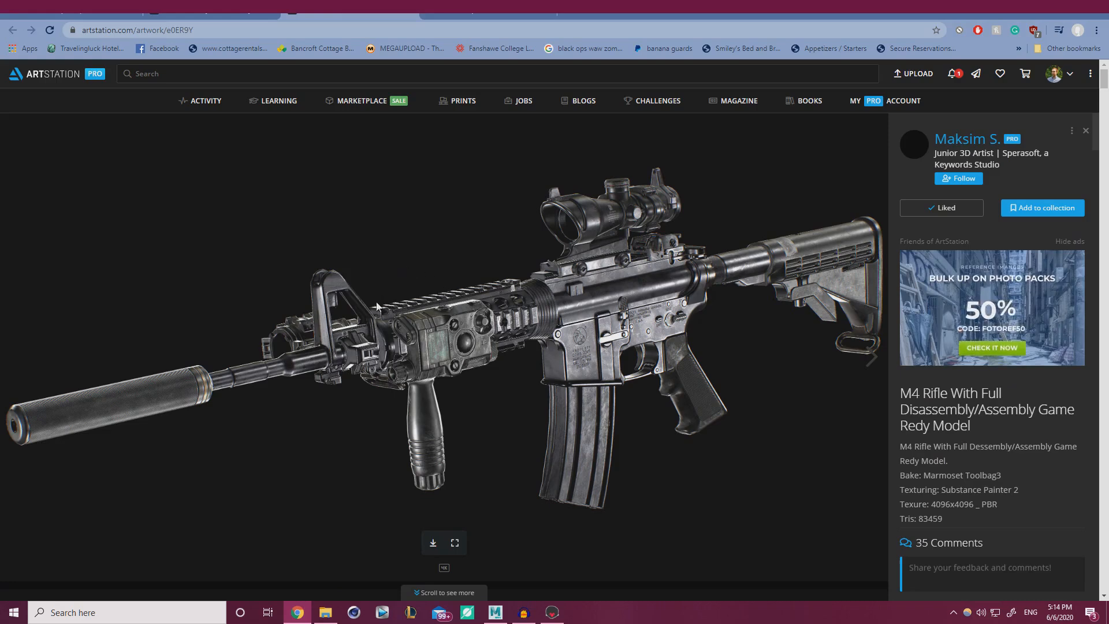
Scroll through the images of the M4 rifle disassembly artwork.
scroll(384, 309, "down", 5)
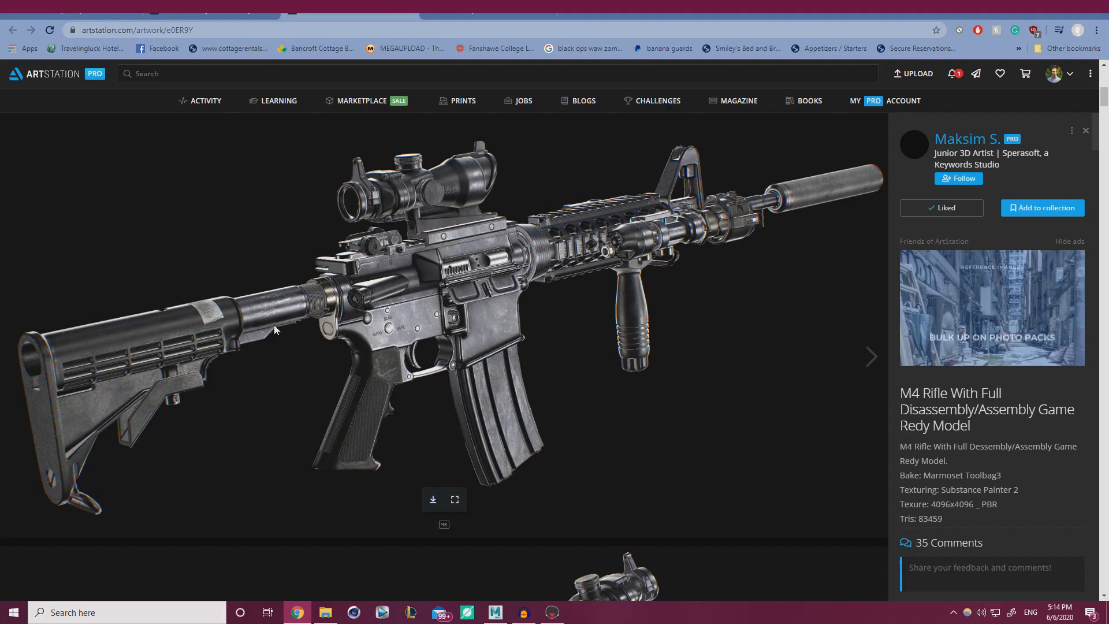
scroll(381, 341, "down", 6)
scroll(506, 352, "up", 1)
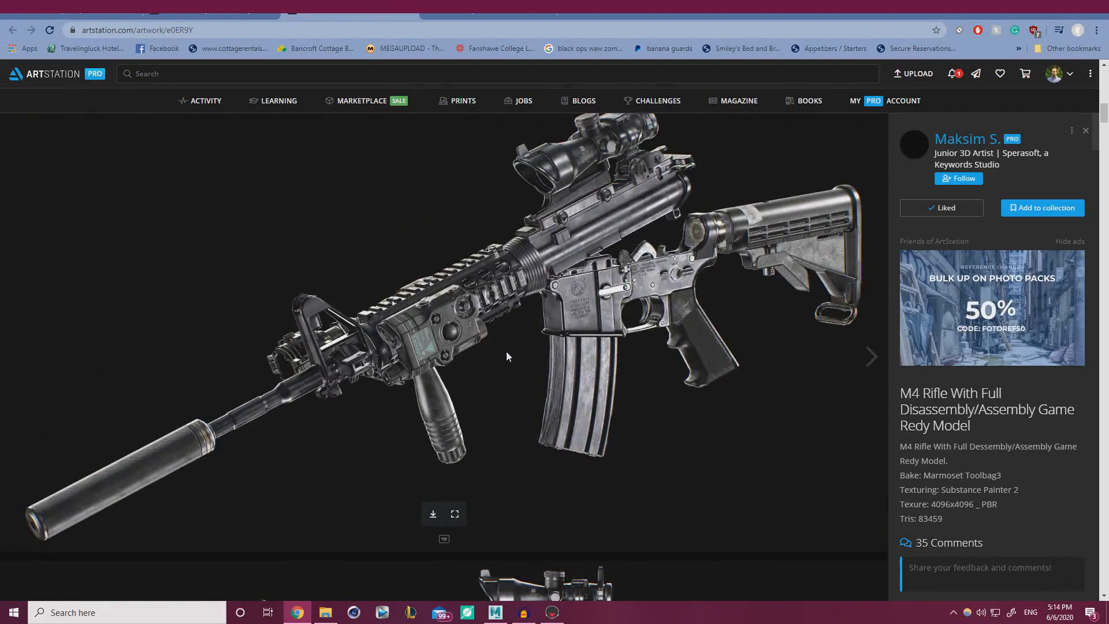
scroll(615, 293, "down", 8)
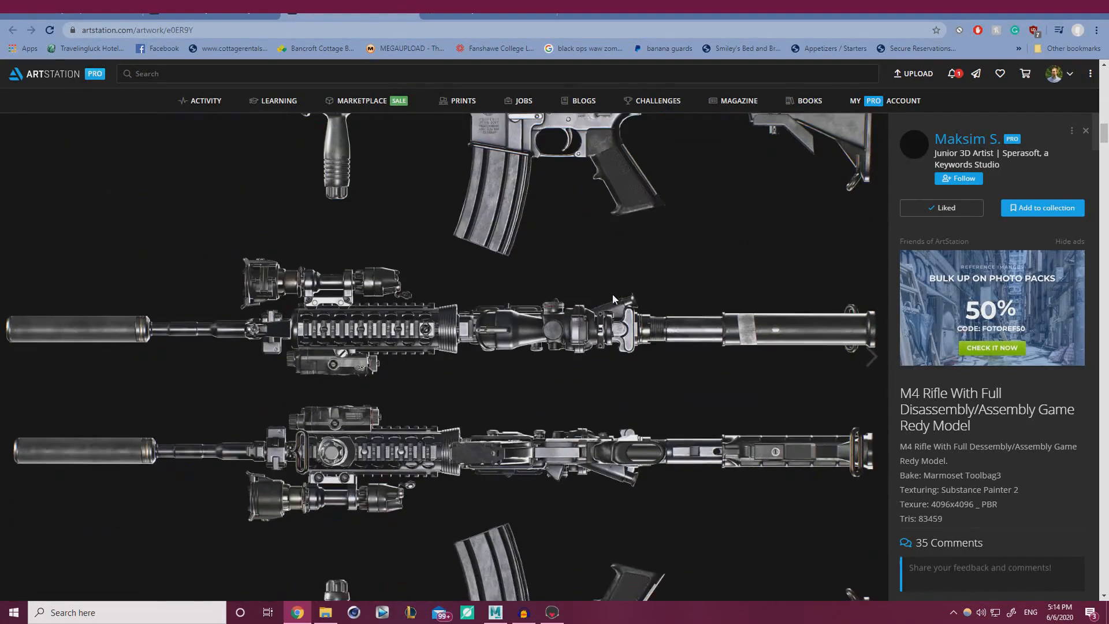
scroll(494, 346, "down", 5)
scroll(494, 345, "down", 3)
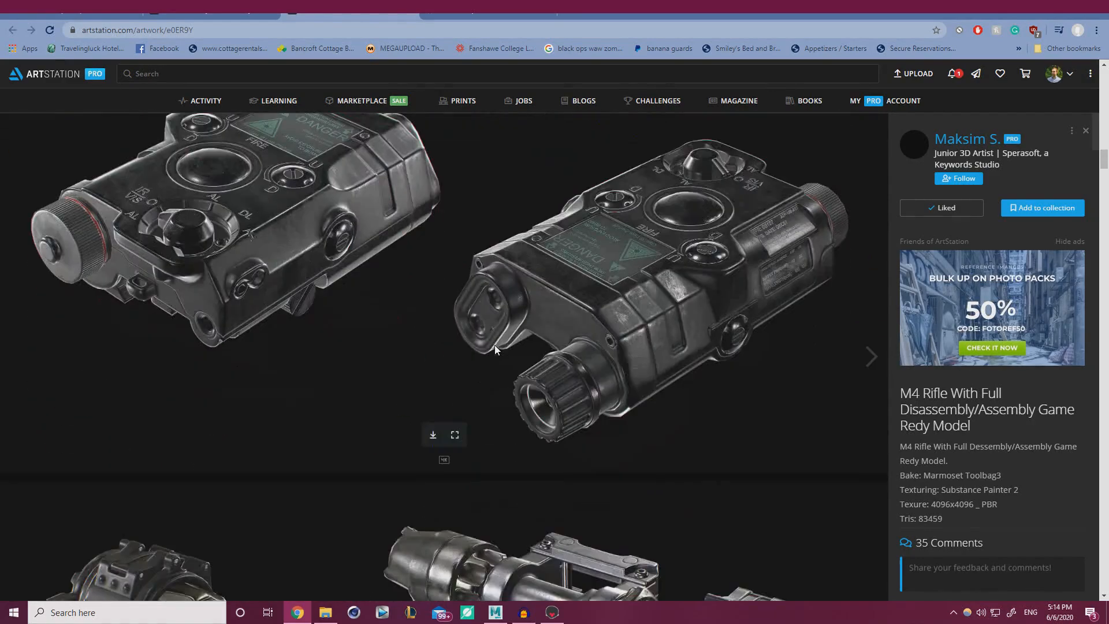
scroll(496, 390, "down", 4)
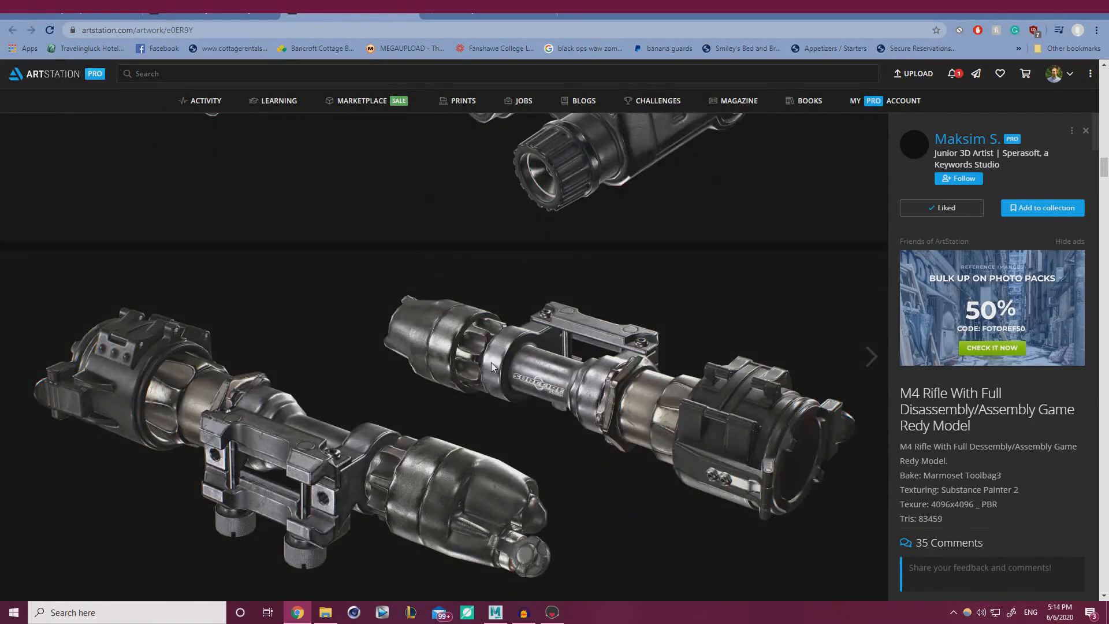
scroll(491, 363, "down", 4)
Close the M4 rifle artwork tab and scroll through the Likes gallery grid.
left_click(410, 12)
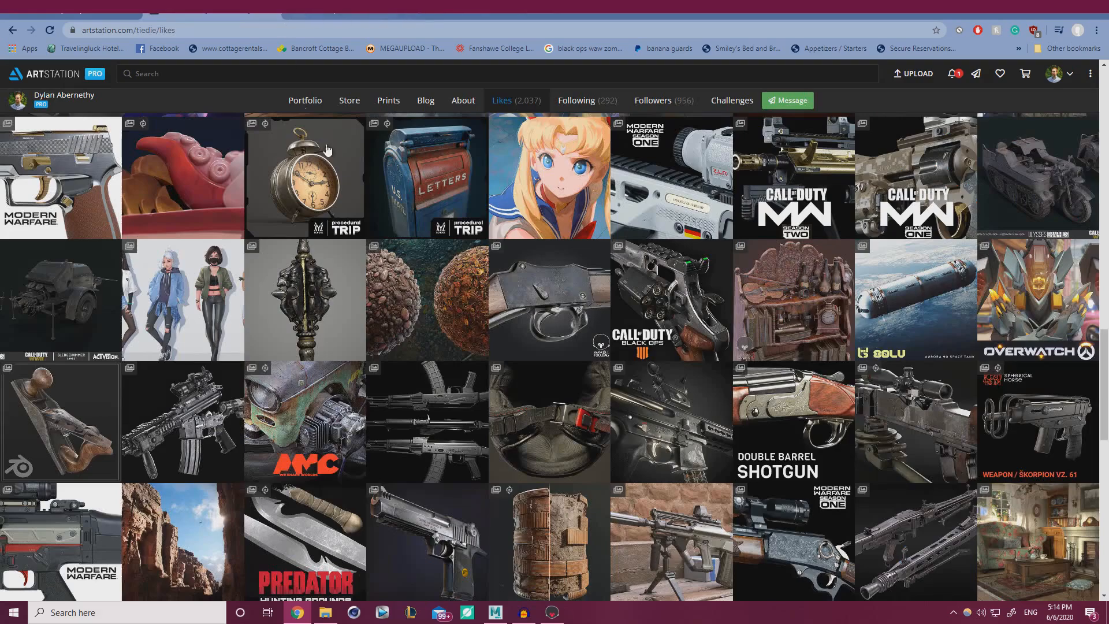
scroll(381, 234, "down", 2)
scroll(387, 237, "down", 3)
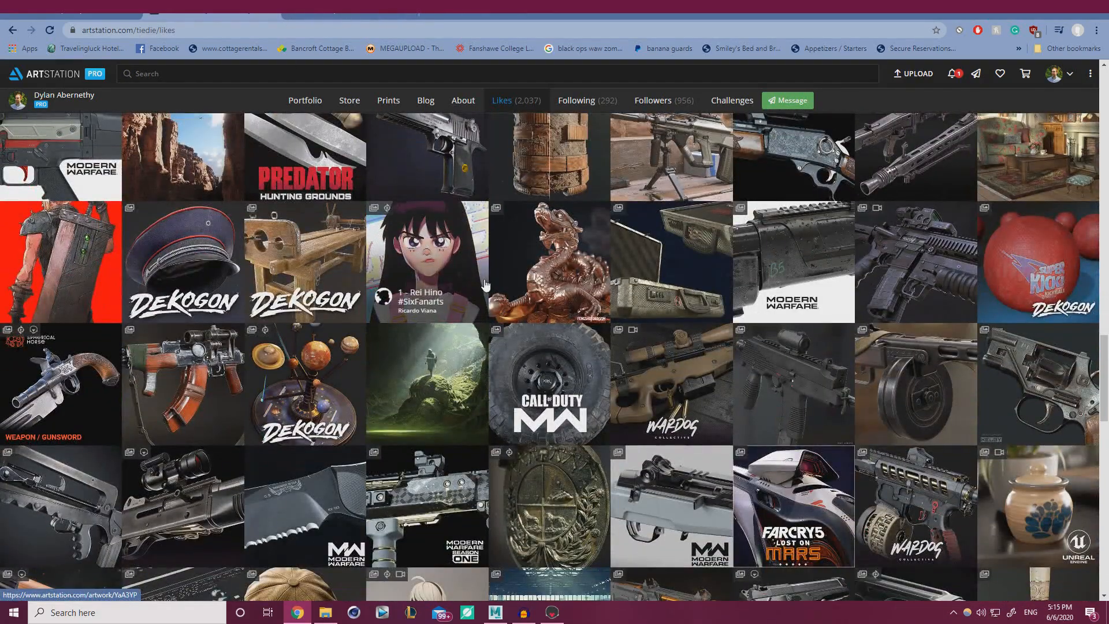
scroll(555, 300, "down", 4)
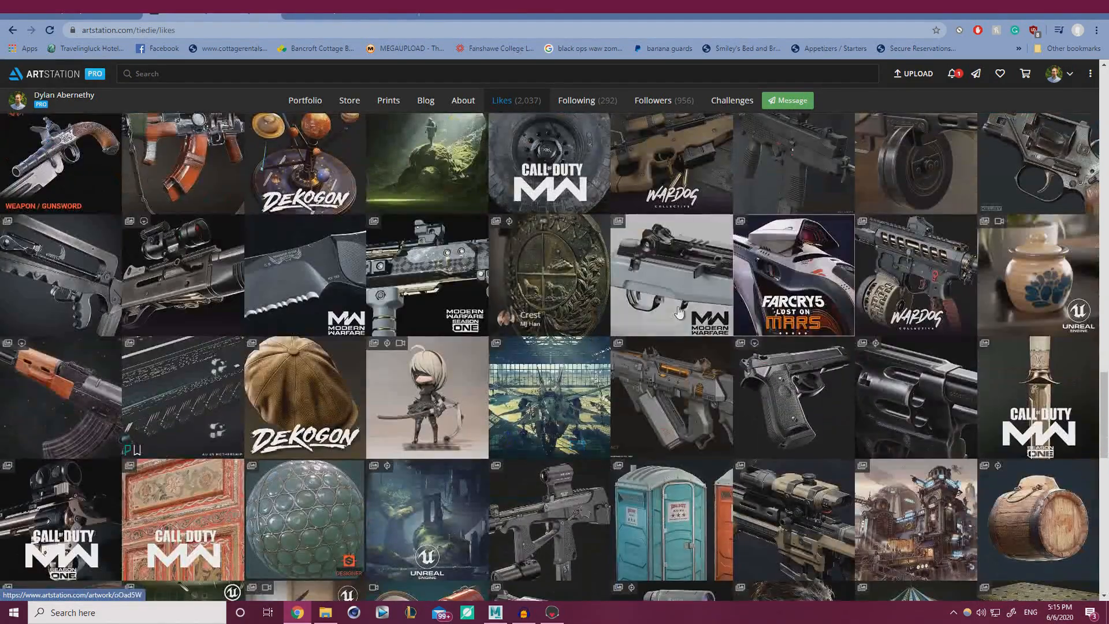
scroll(679, 312, "down", 8)
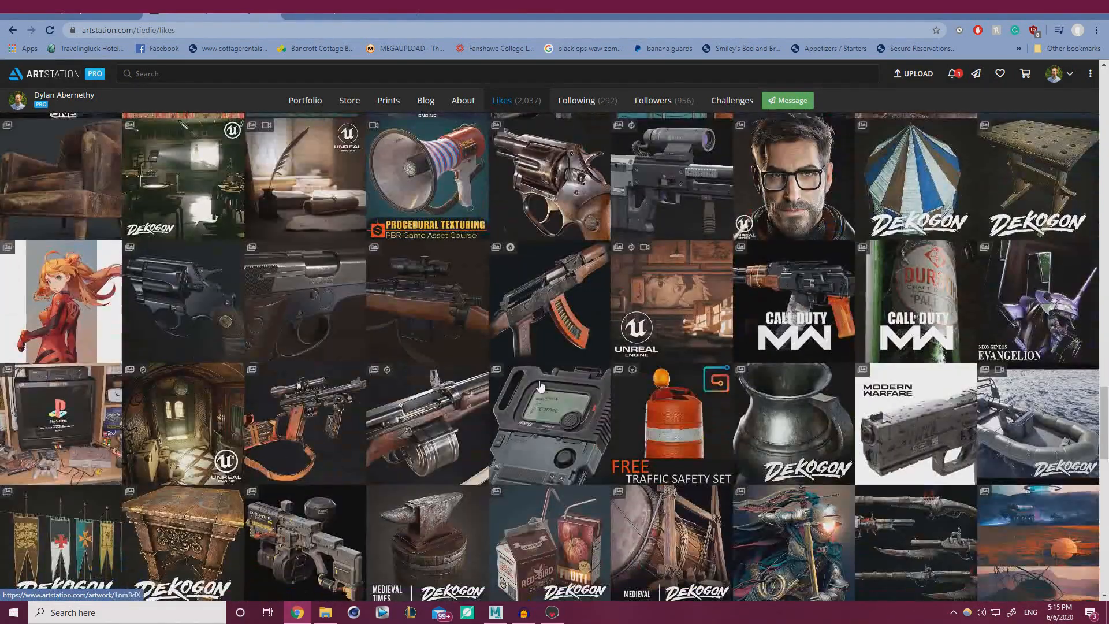
scroll(540, 386, "down", 5)
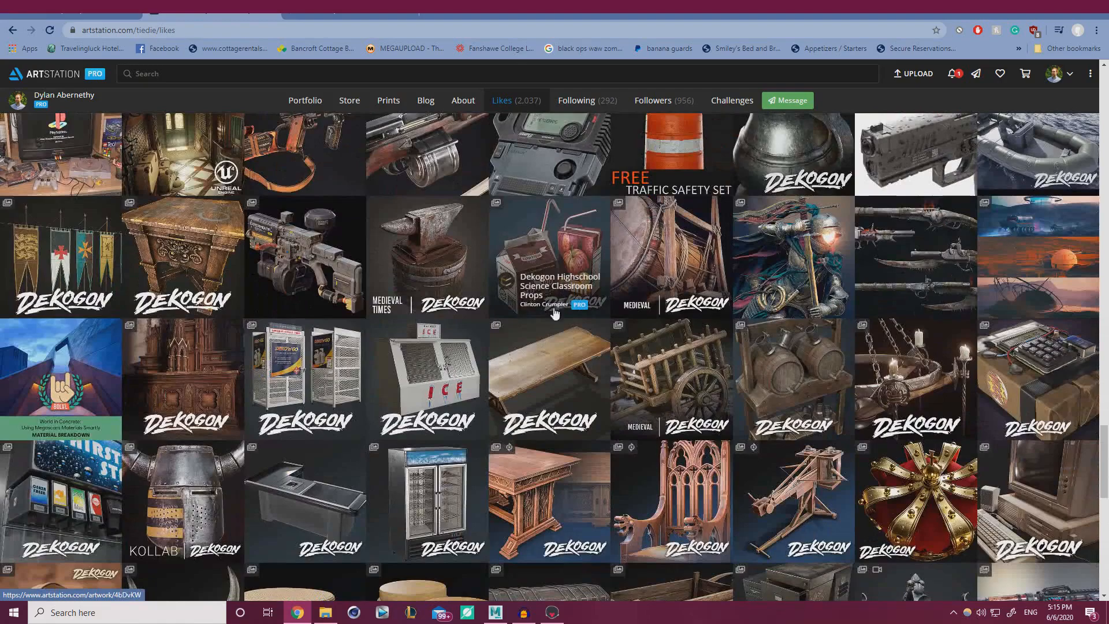
scroll(682, 245, "down", 4)
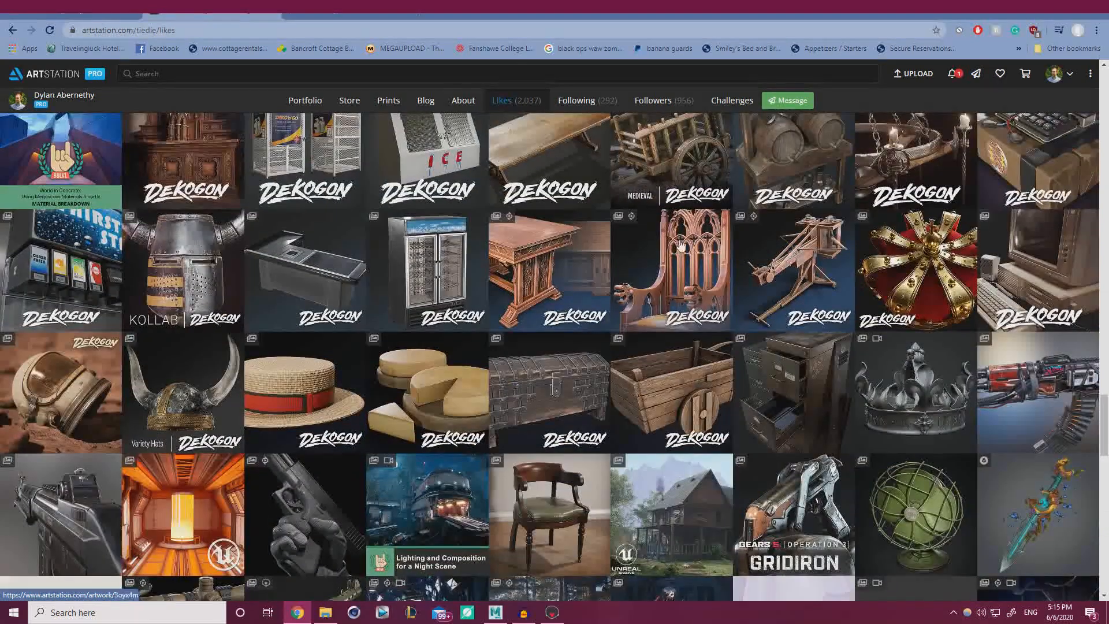
scroll(635, 349, "down", 3)
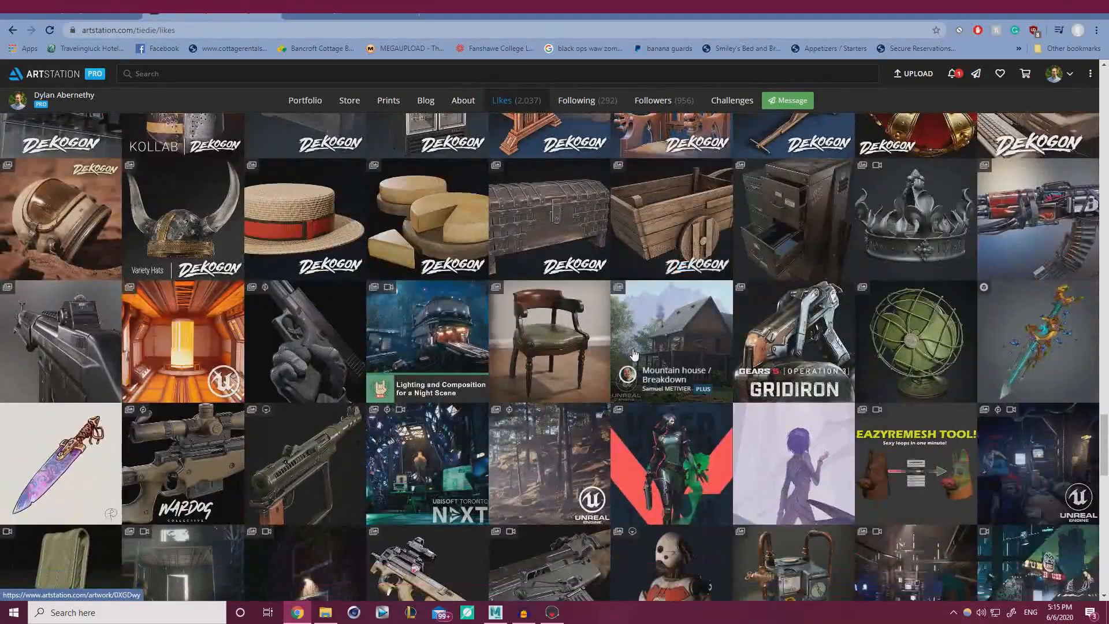
scroll(633, 353, "up", 10)
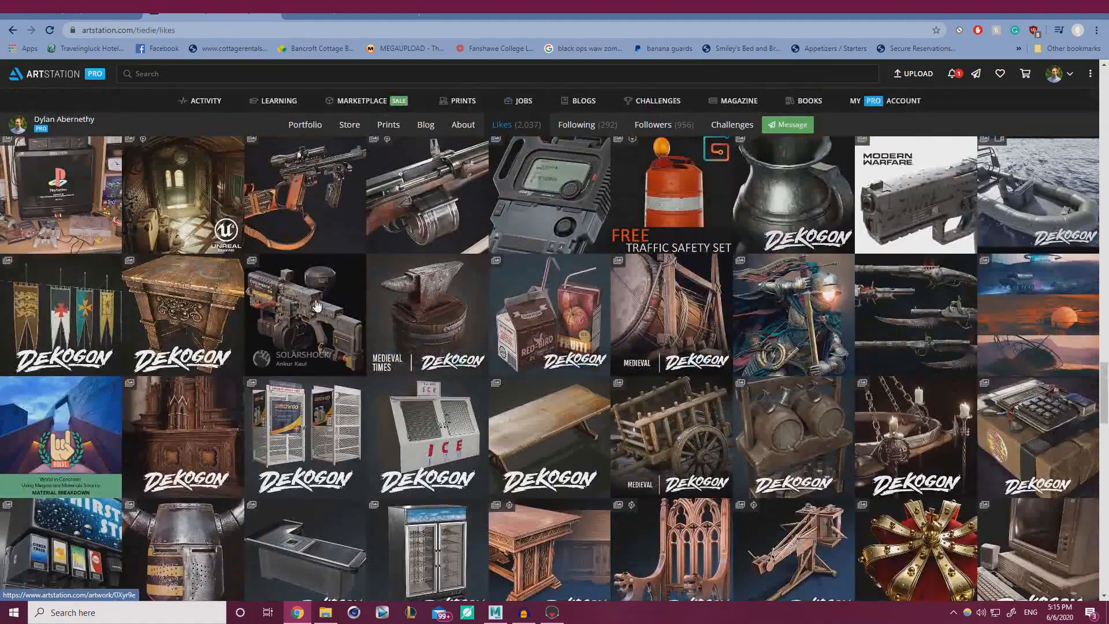
Open the SOLARSHOCK artwork and scroll through its sci-fi gun renders.
left_click(316, 305)
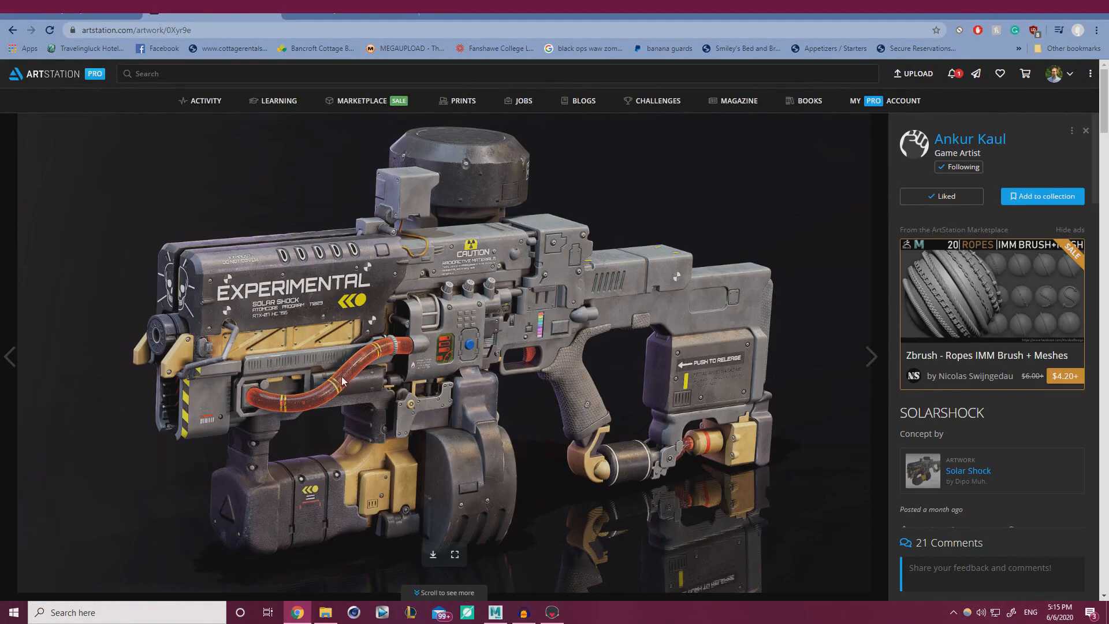
scroll(590, 524, "down", 8)
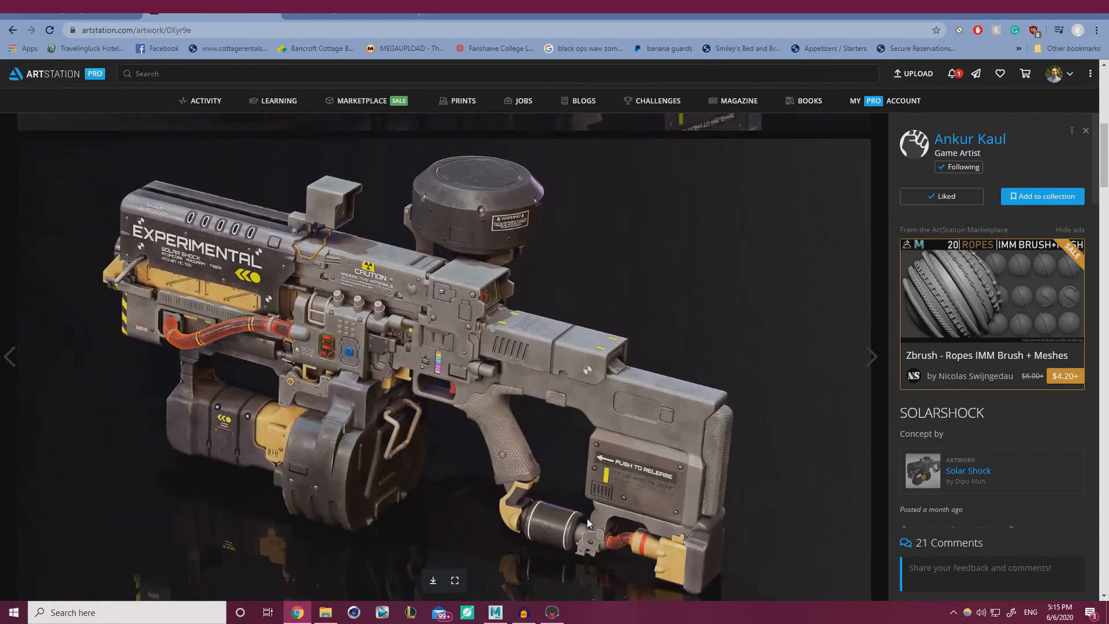
scroll(581, 515, "down", 8)
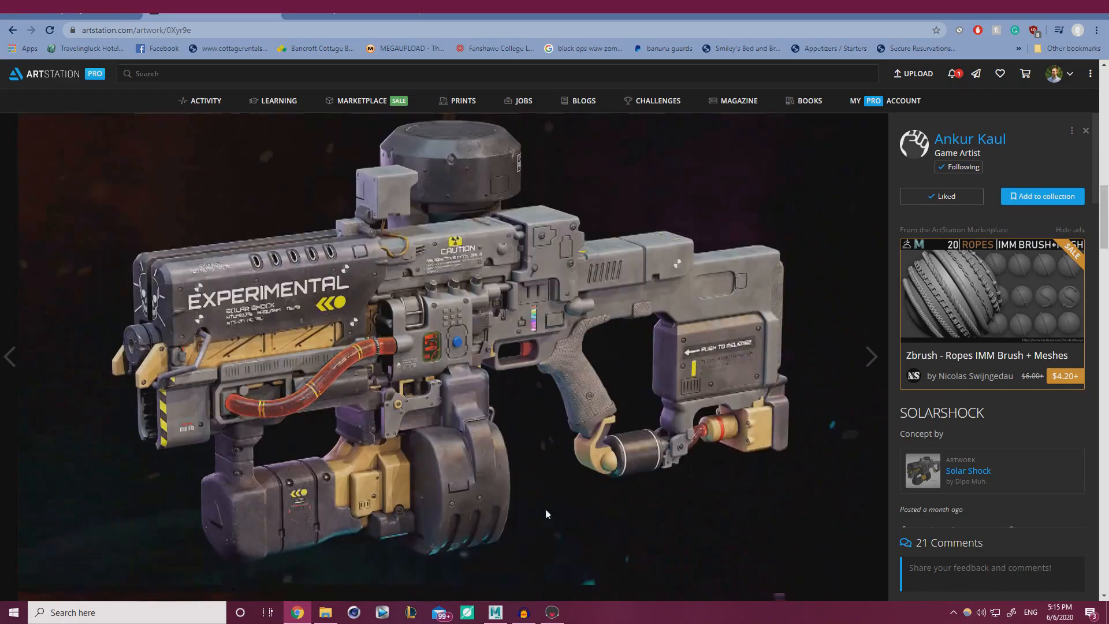
scroll(525, 470, "down", 8)
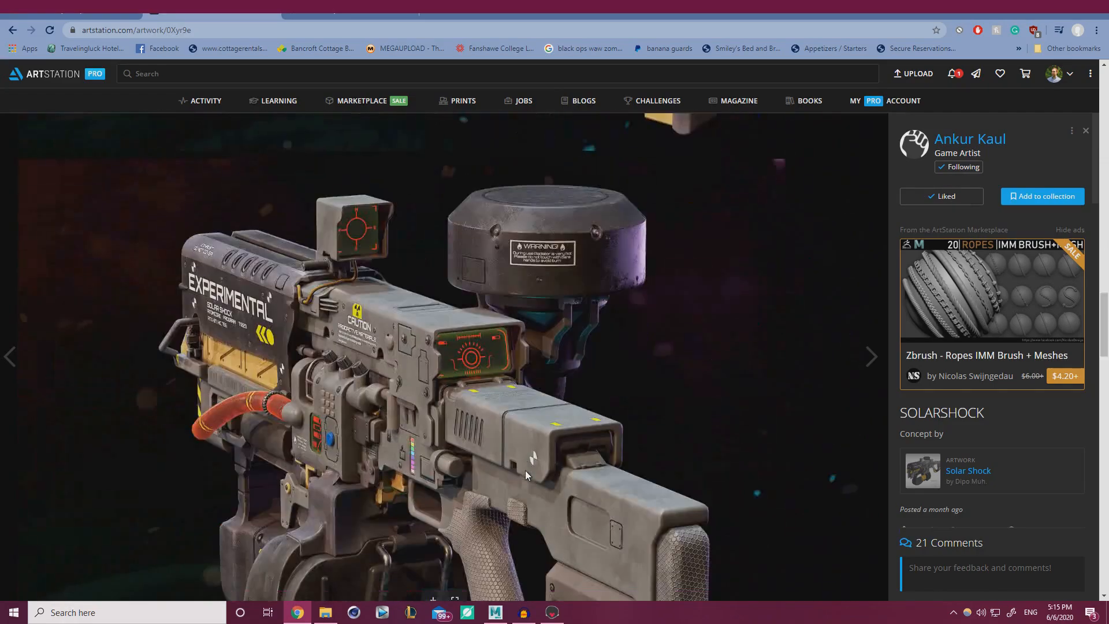
scroll(524, 469, "down", 5)
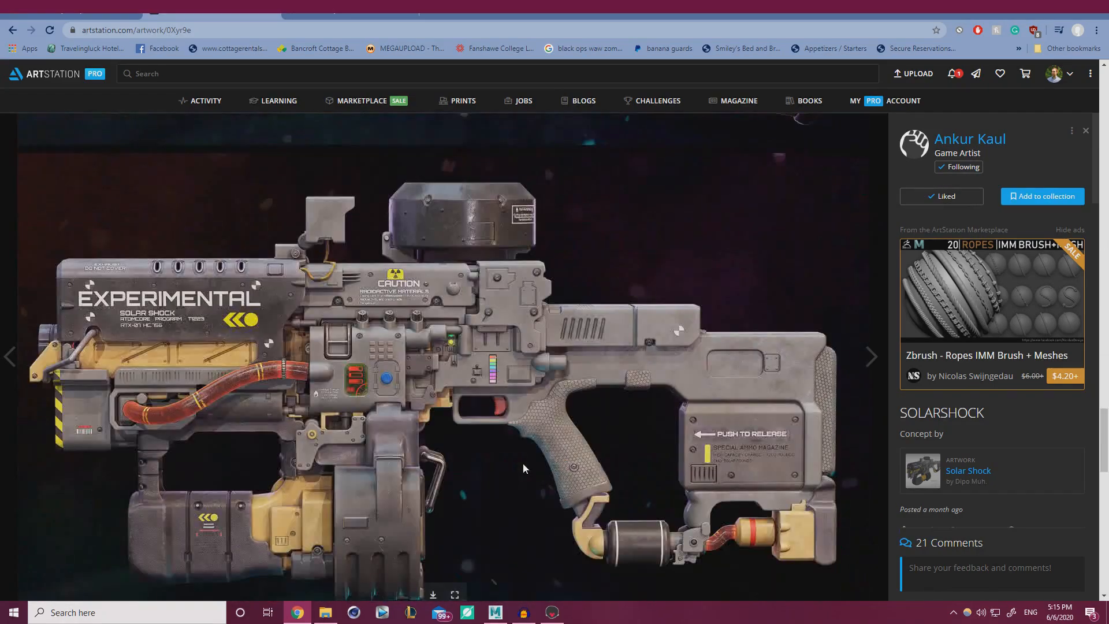
scroll(522, 464, "down", 5)
scroll(521, 459, "down", 5)
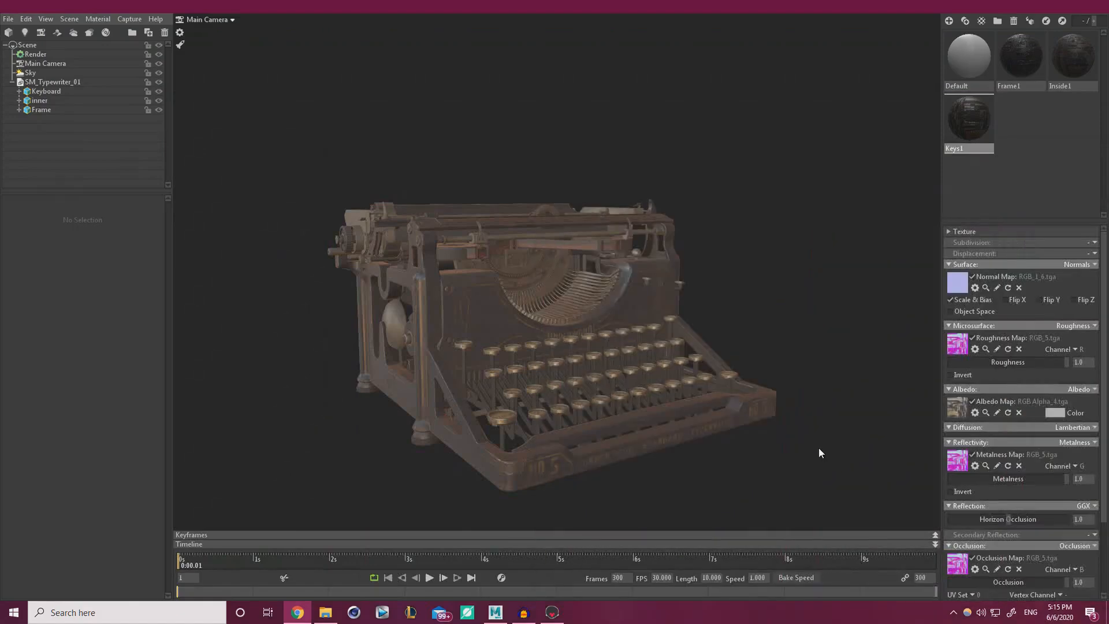
Add a sky light from the Sky panorama and rotate the sky to -244.5.
left_click_drag(743, 349, 632, 351)
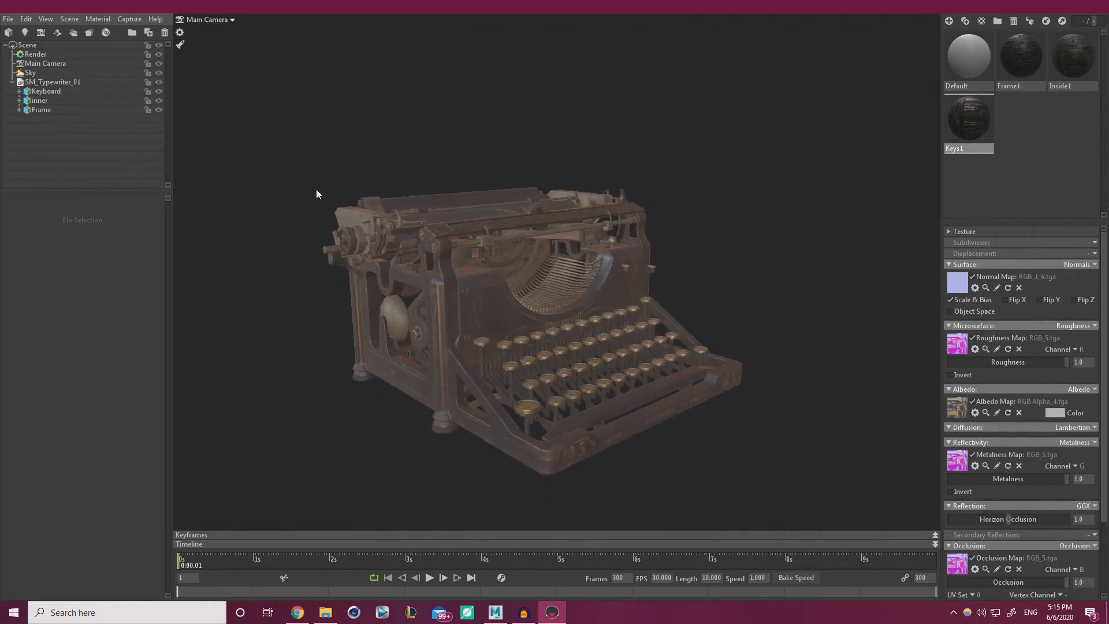
left_click(30, 73)
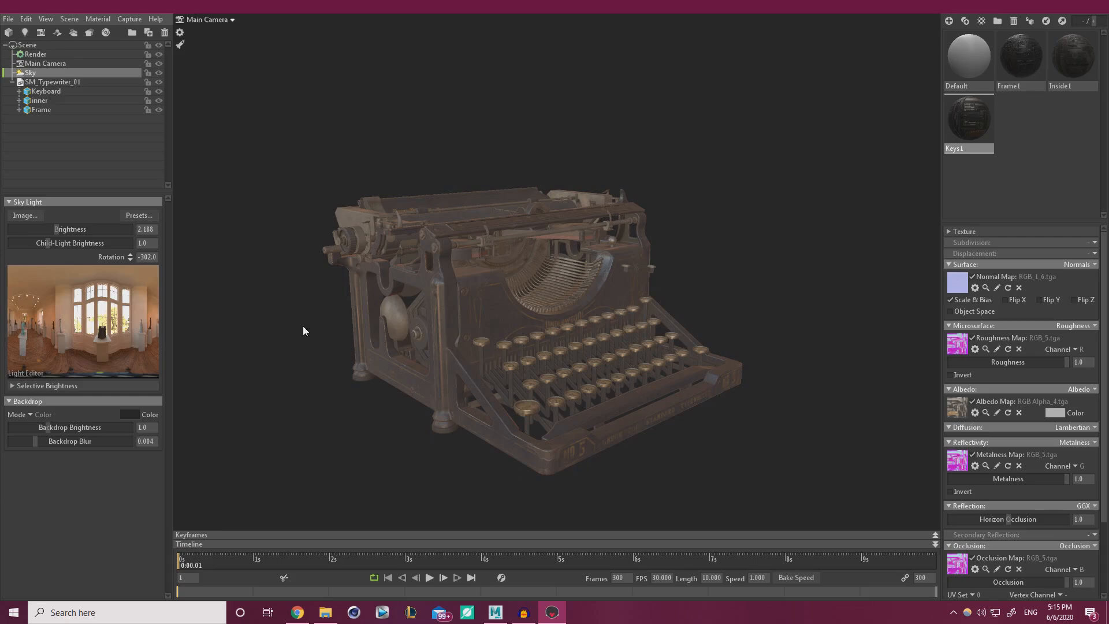
left_click(93, 296)
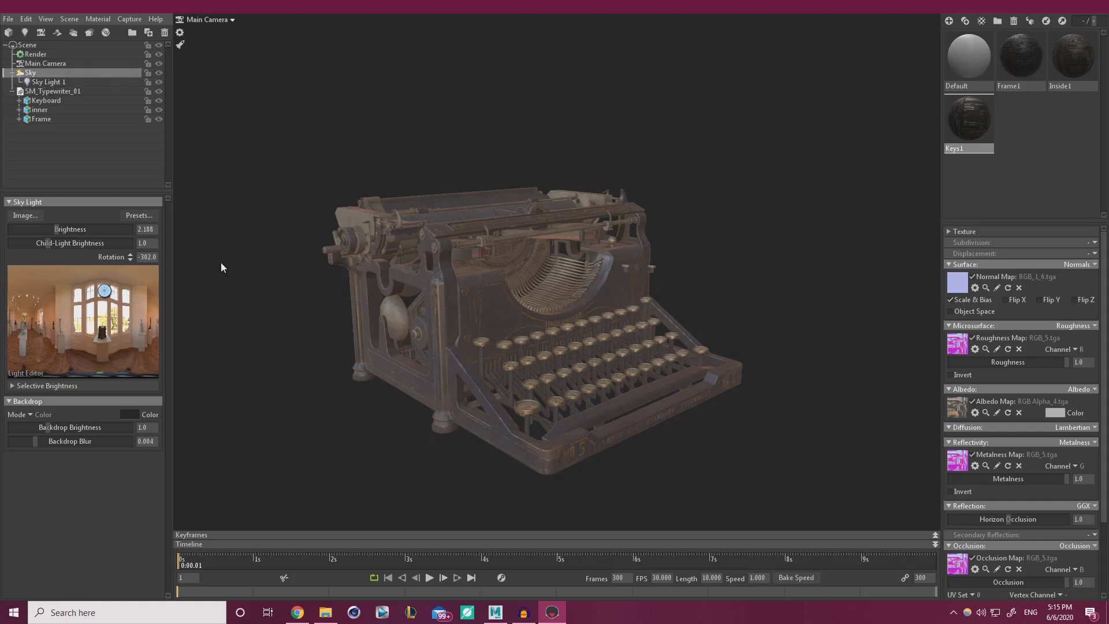
left_click_drag(221, 264, 334, 317, "shift")
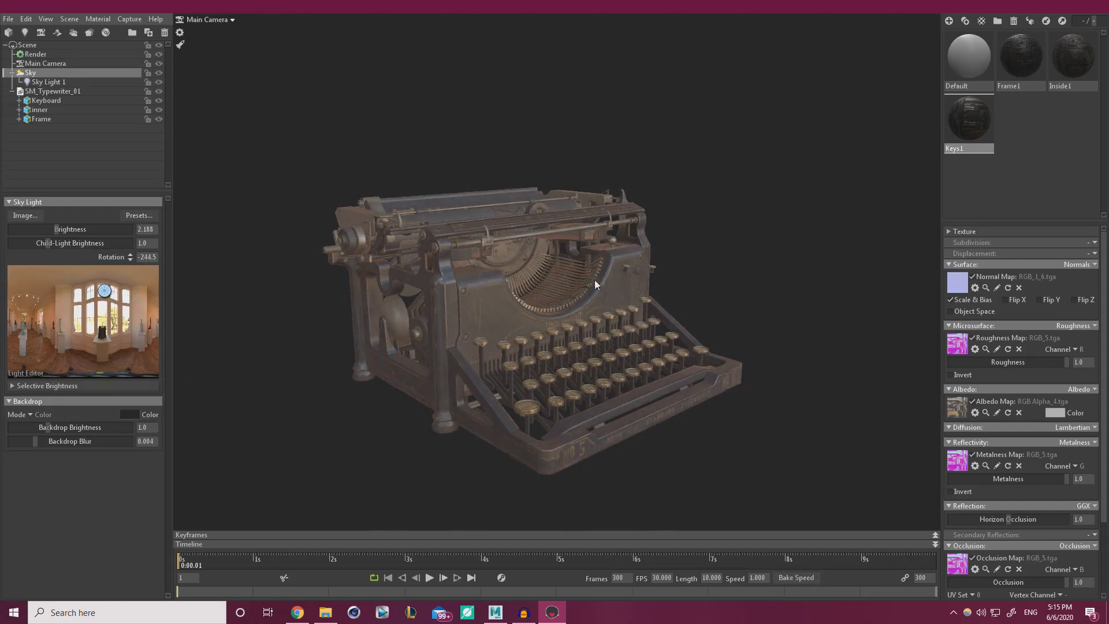
Select the new sky light, test its direction and brightness, undo, then delete it.
right_click_drag(595, 283, 383, 259)
left_click_drag(383, 258, 431, 199)
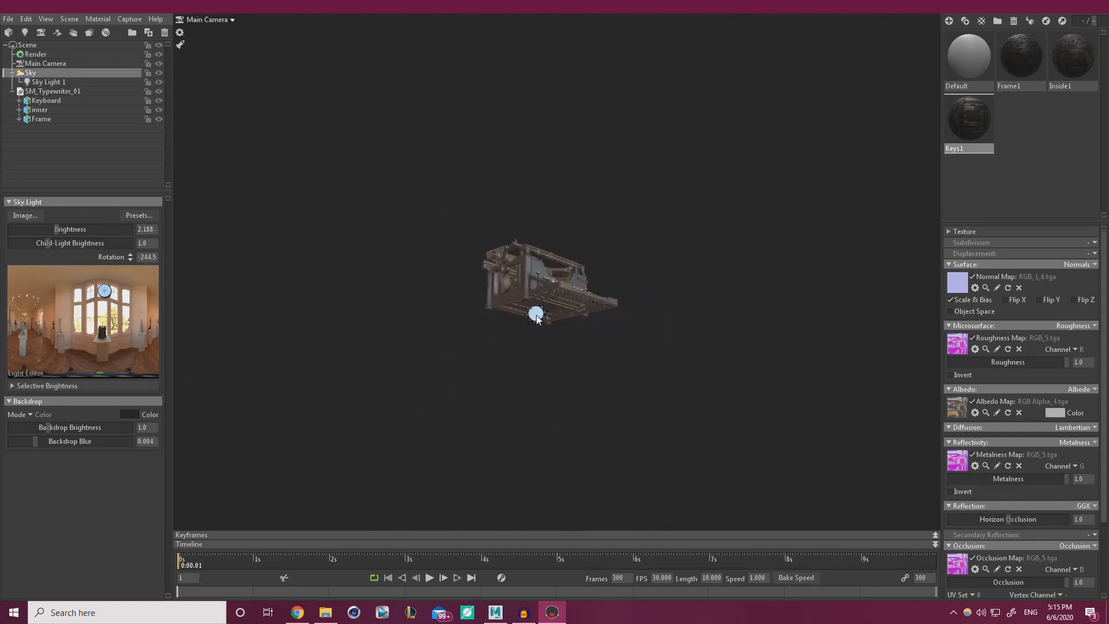
left_click(536, 315)
left_click_drag(399, 386, 519, 416)
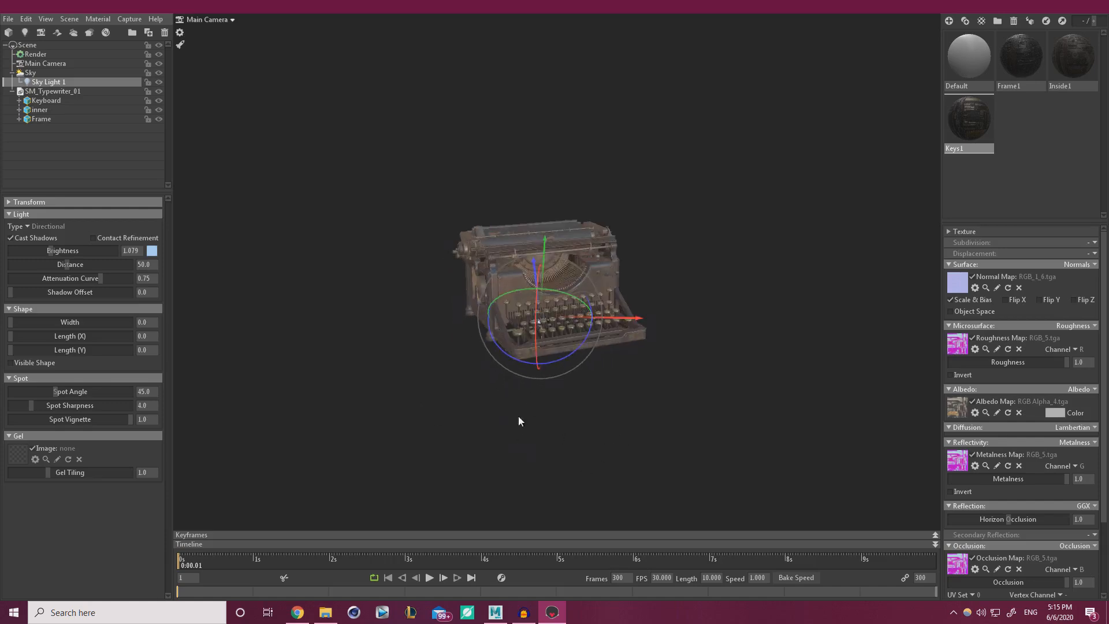
mouse_move(548, 332)
left_mouse_down()
mouse_move(583, 336)
mouse_move(552, 333)
left_mouse_up()
mouse_move(53, 251)
left_mouse_down()
mouse_move(103, 249)
mouse_move(71, 250)
left_mouse_up()
key("ctrl+z")
left_click_drag(398, 327, 466, 338)
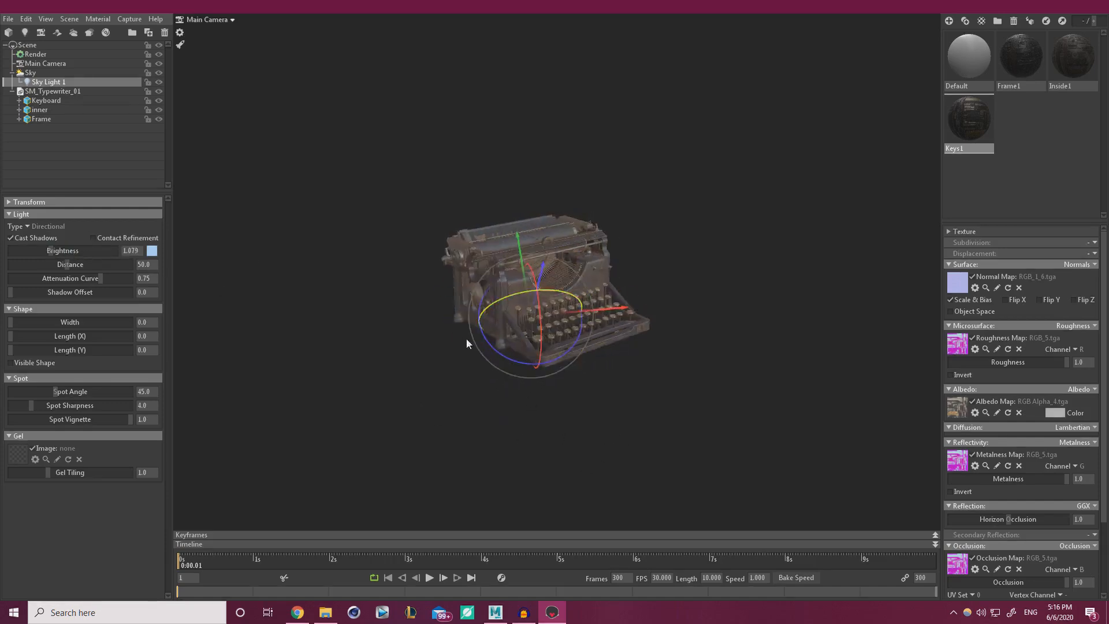
right_click_drag(466, 339, 574, 373)
left_click_drag(574, 374, 600, 350)
key("Delete")
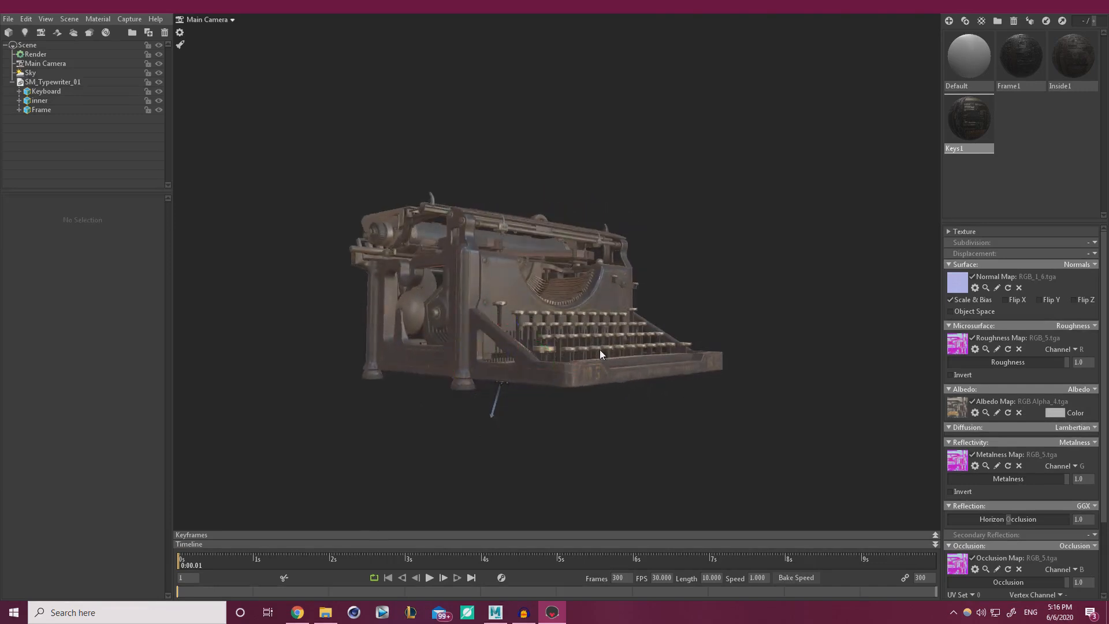
Dim the sky to about 0.841, add a sky light in the panorama and rotate the sky.
left_click(43, 72)
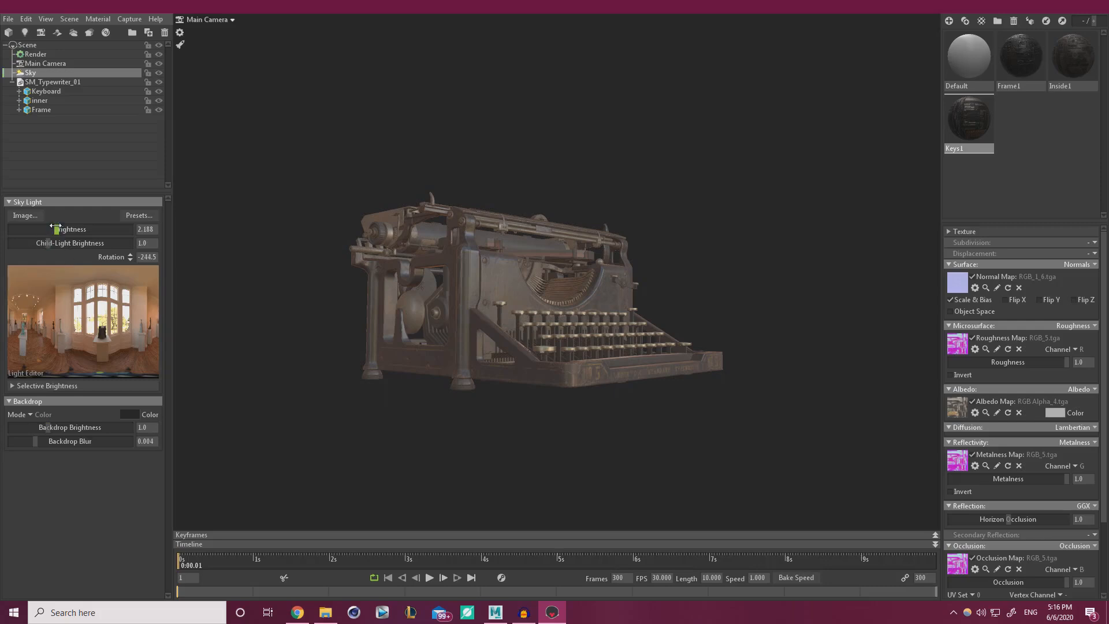
left_click_drag(56, 229, 46, 229)
left_click_drag(352, 355, 407, 392)
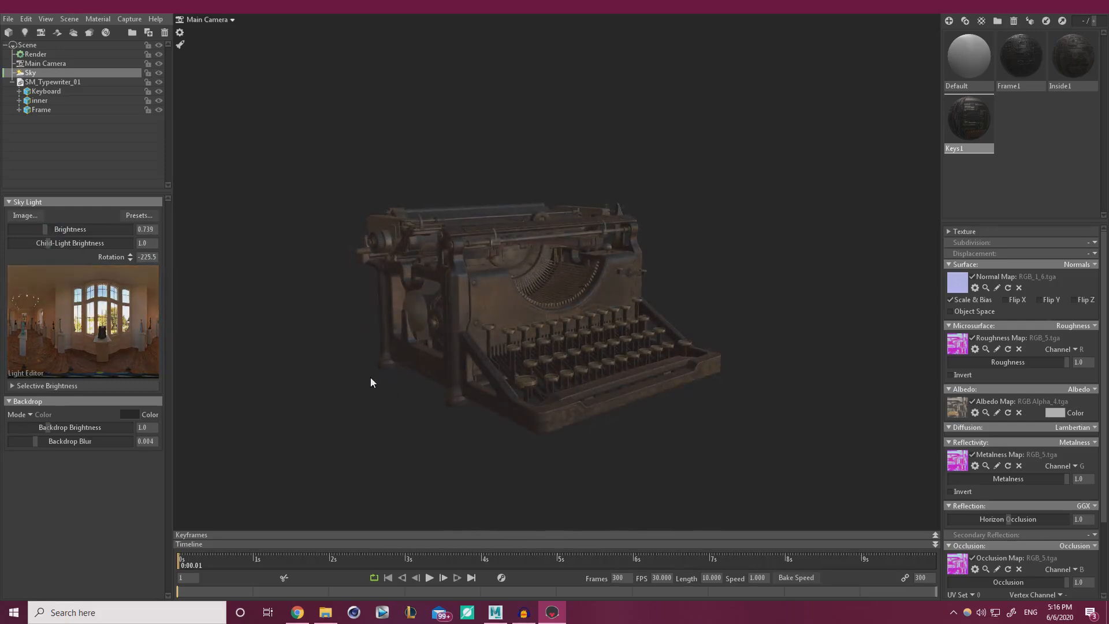
left_click(125, 313)
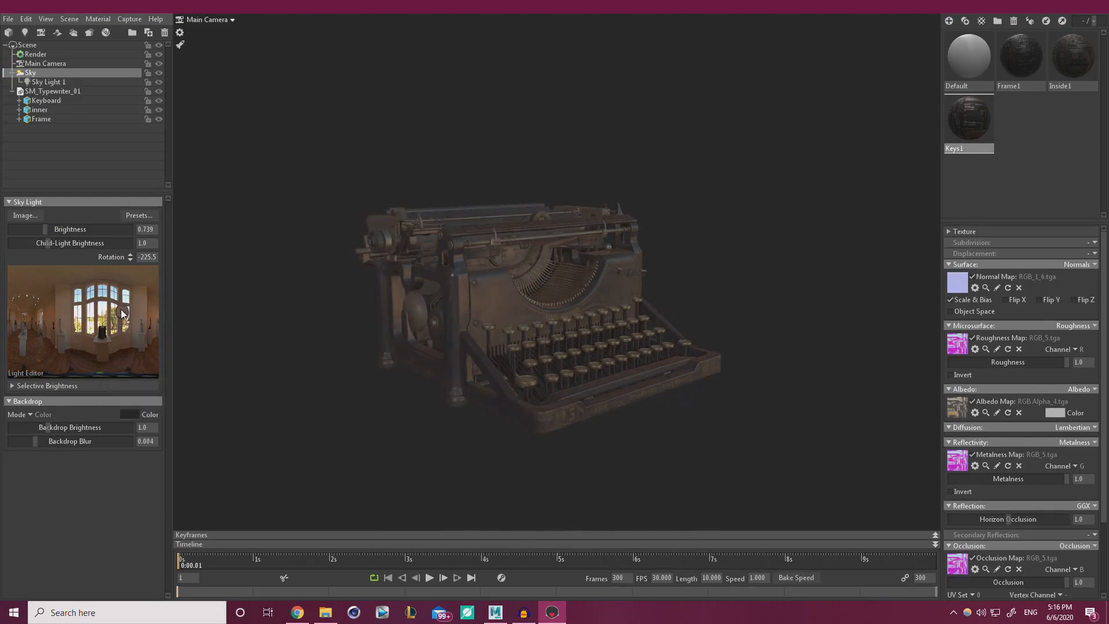
left_click_drag(123, 313, 78, 298)
left_click_drag(347, 357, 412, 358)
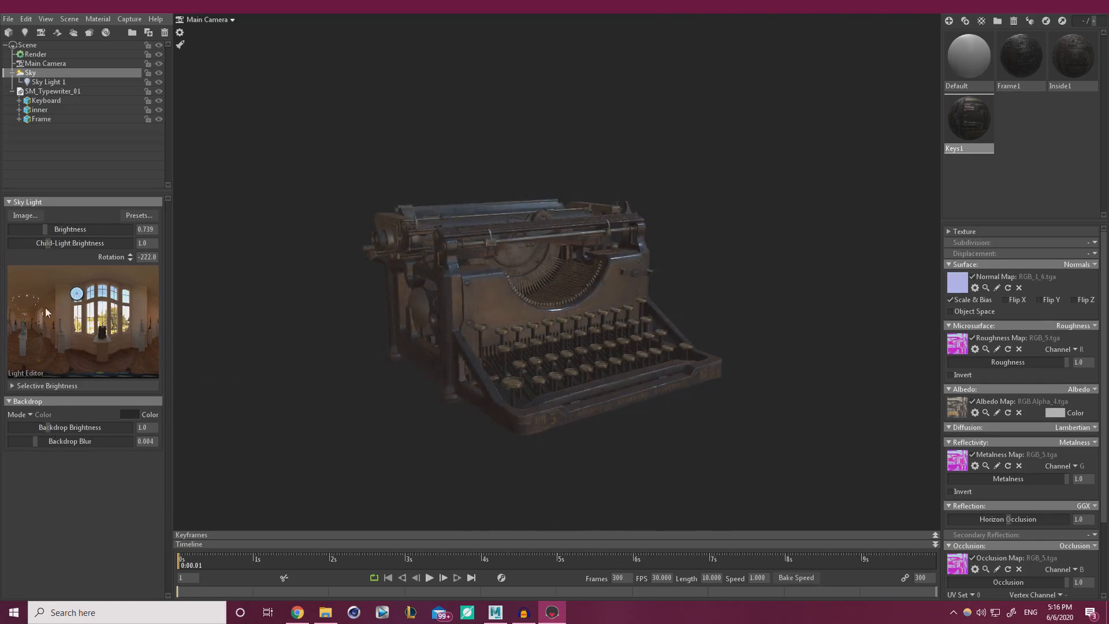
Raise child-light brightness to 3.663, add Sky Light 2 and rotate the sky to -184.0.
left_click_drag(52, 245, 63, 243)
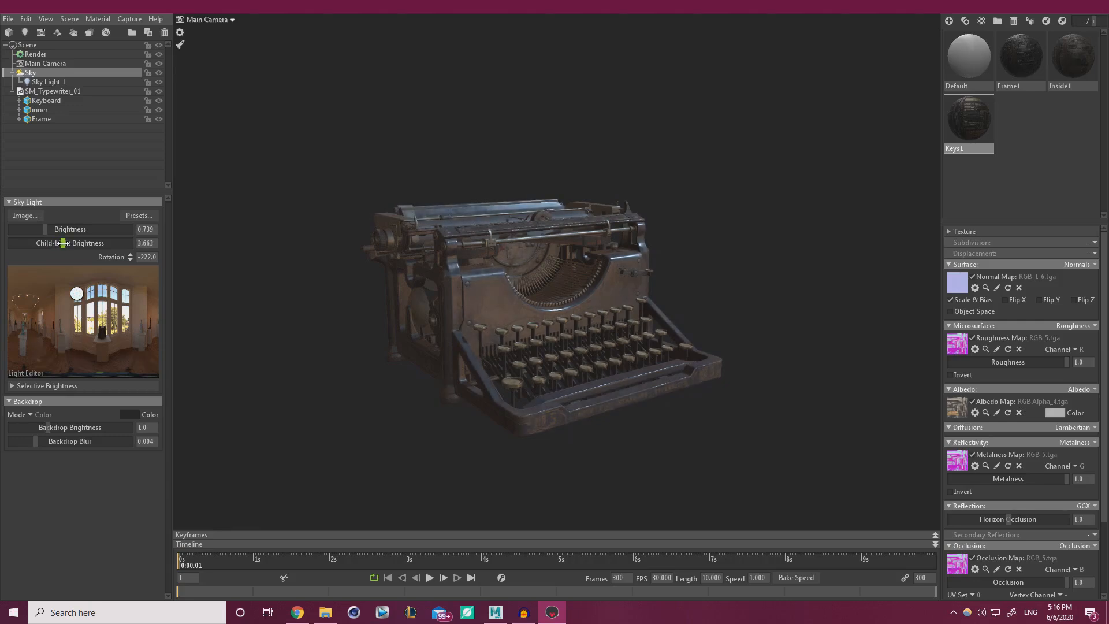
left_click(49, 316)
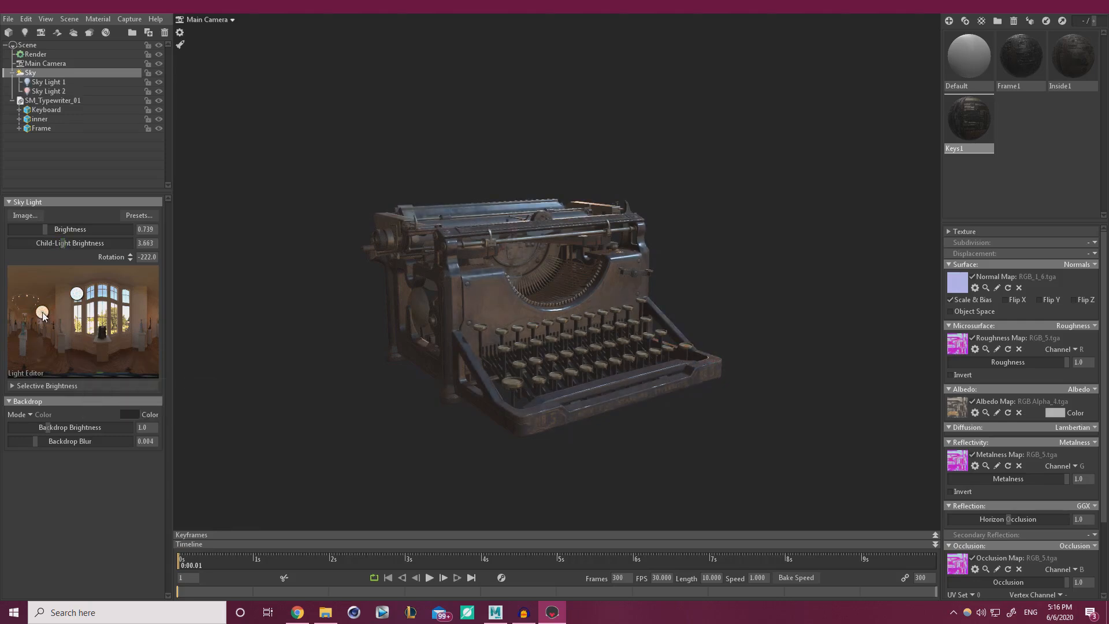
left_click_drag(322, 415, 348, 432, "shift")
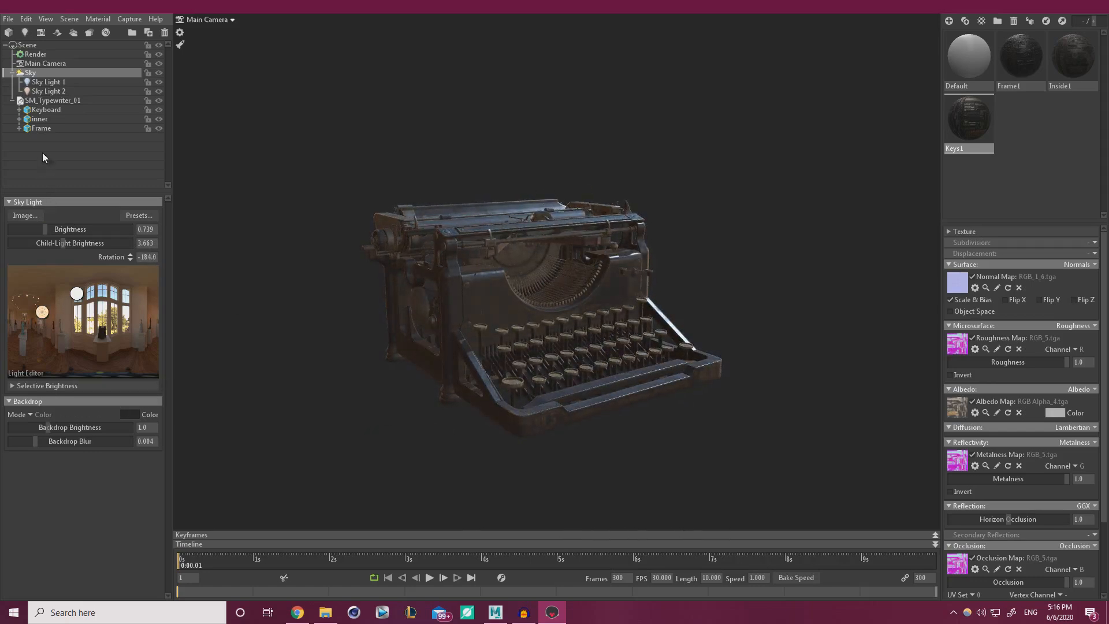
Re-aim Sky Light 2 with its rotation gizmo so highlights move across the keyboard.
left_click(46, 92)
left_click_drag(282, 349, 670, 351)
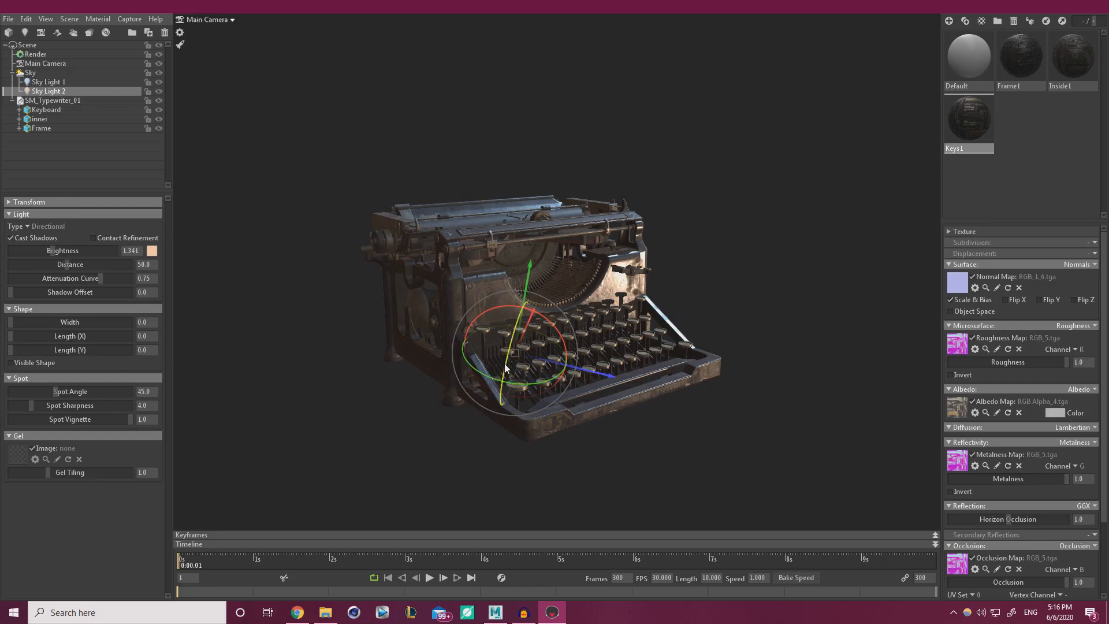
left_click_drag(506, 369, 514, 353)
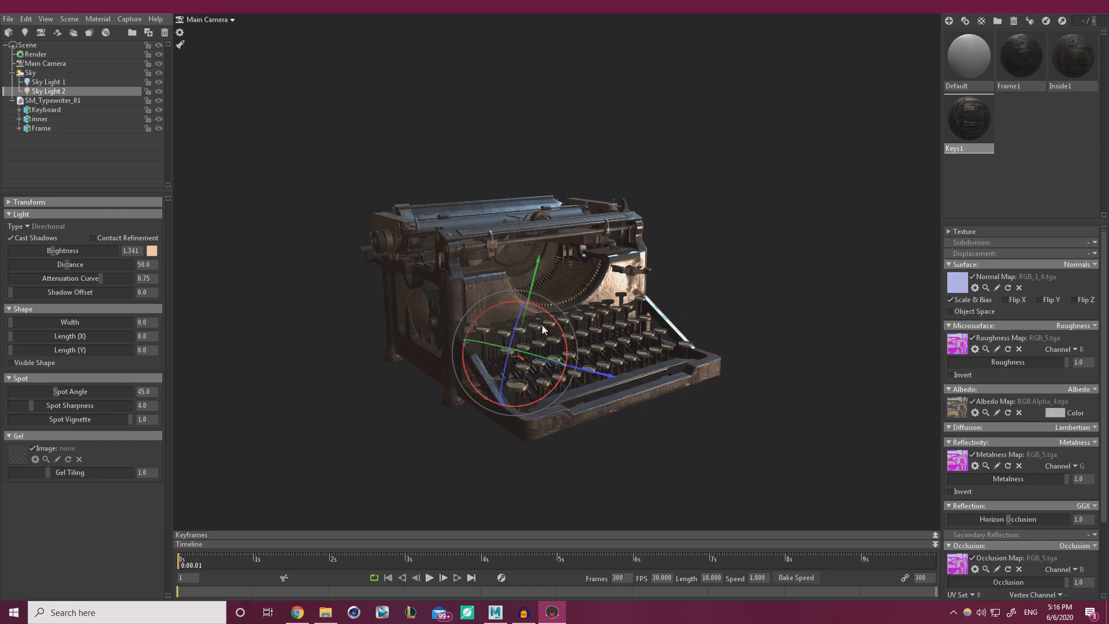
mouse_move(551, 317)
left_mouse_down()
mouse_move(541, 309)
mouse_move(566, 348)
mouse_move(551, 331)
left_mouse_up()
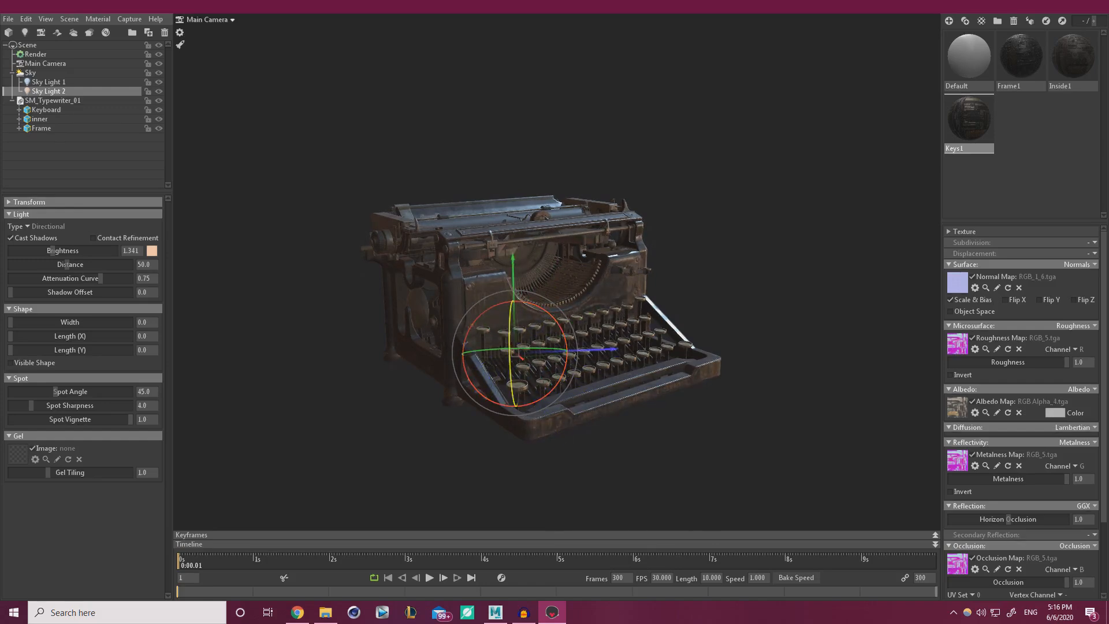
left_click_drag(511, 363, 615, 386)
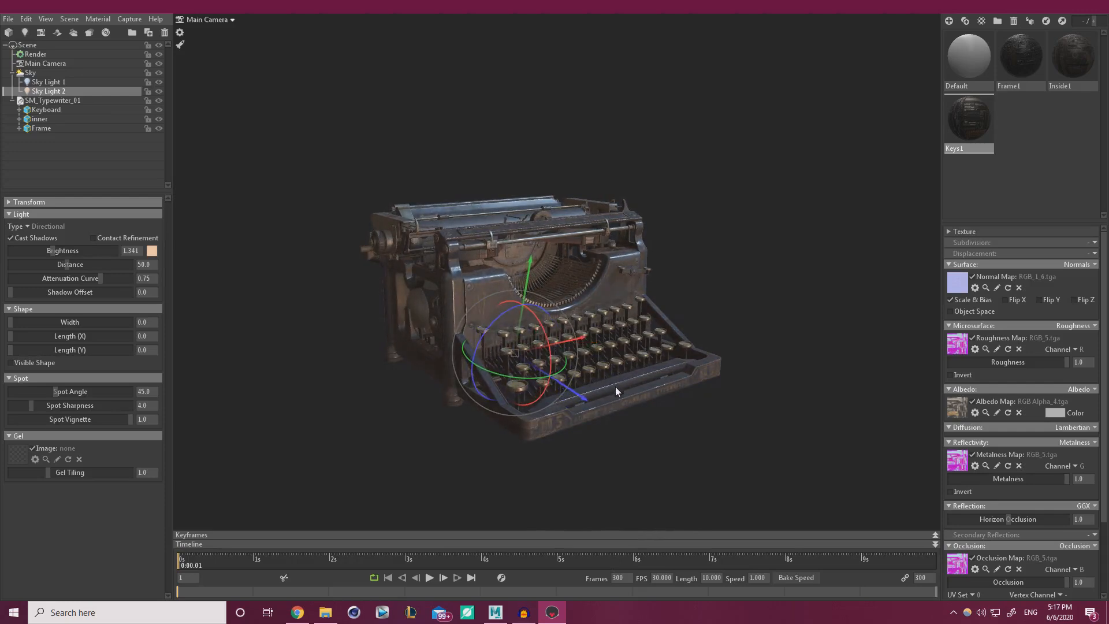
right_click_drag(664, 382, 671, 421, "alt")
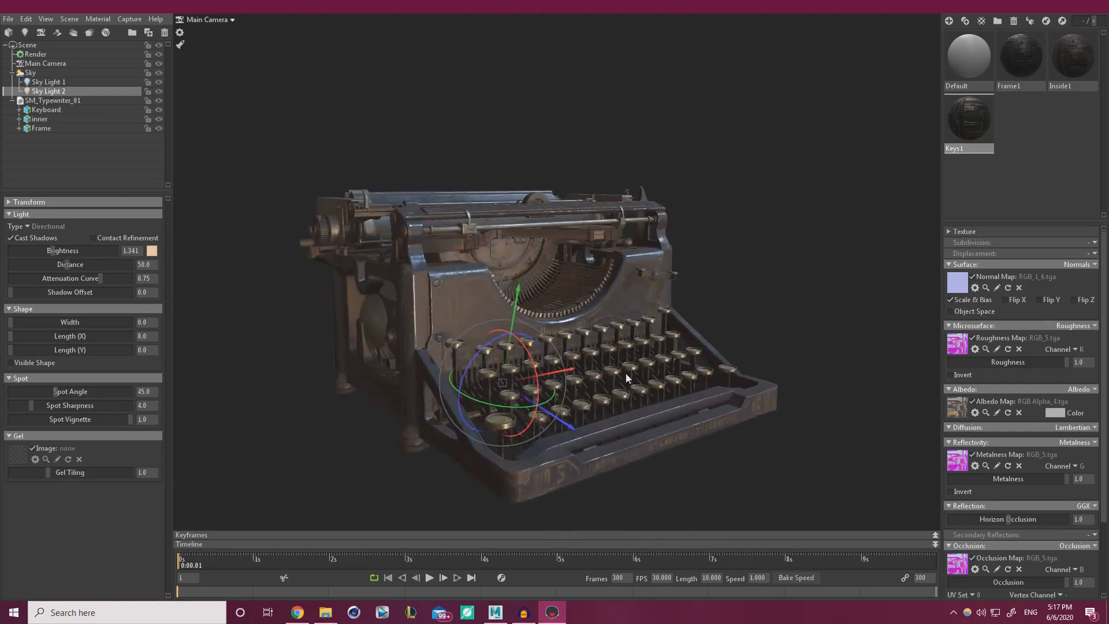
left_click_drag(626, 373, 708, 395)
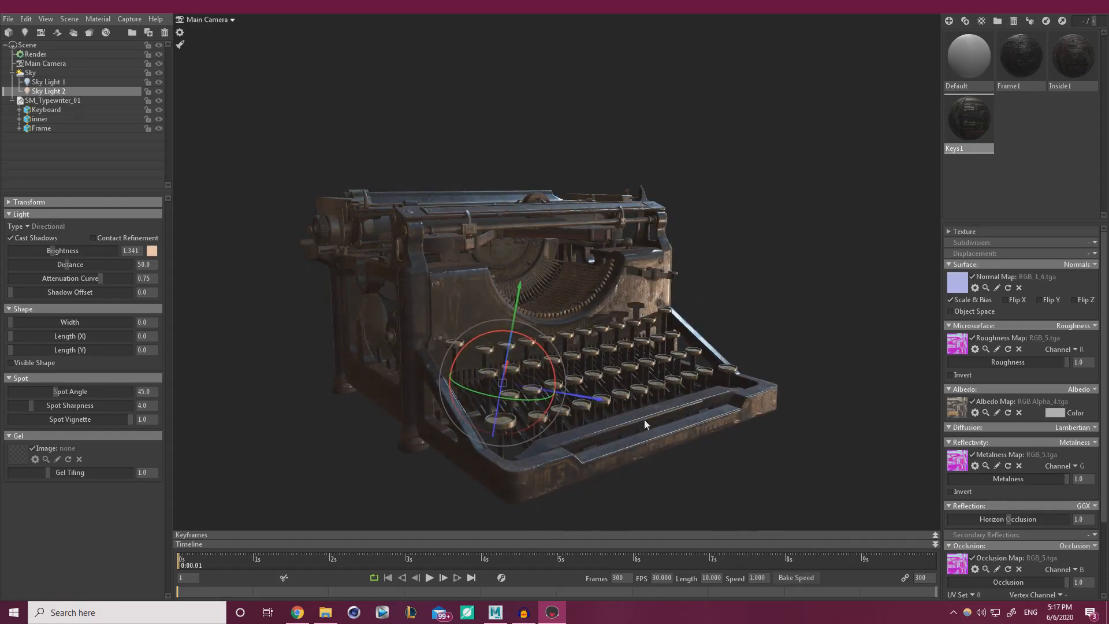
Add Sky Light 3 in the panorama and rotate it to relight the typewriter.
left_click(30, 73)
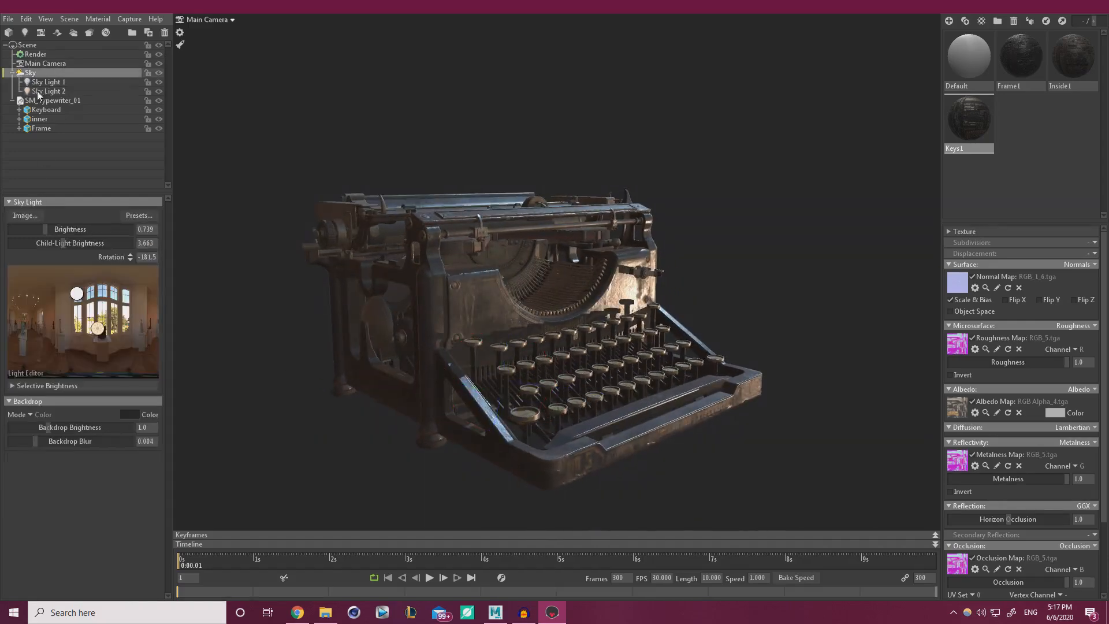
mouse_move(76, 322)
left_mouse_down()
mouse_move(127, 314)
mouse_move(128, 302)
mouse_move(44, 315)
mouse_move(114, 316)
mouse_move(93, 322)
mouse_move(125, 298)
mouse_move(145, 305)
mouse_move(82, 318)
left_mouse_up()
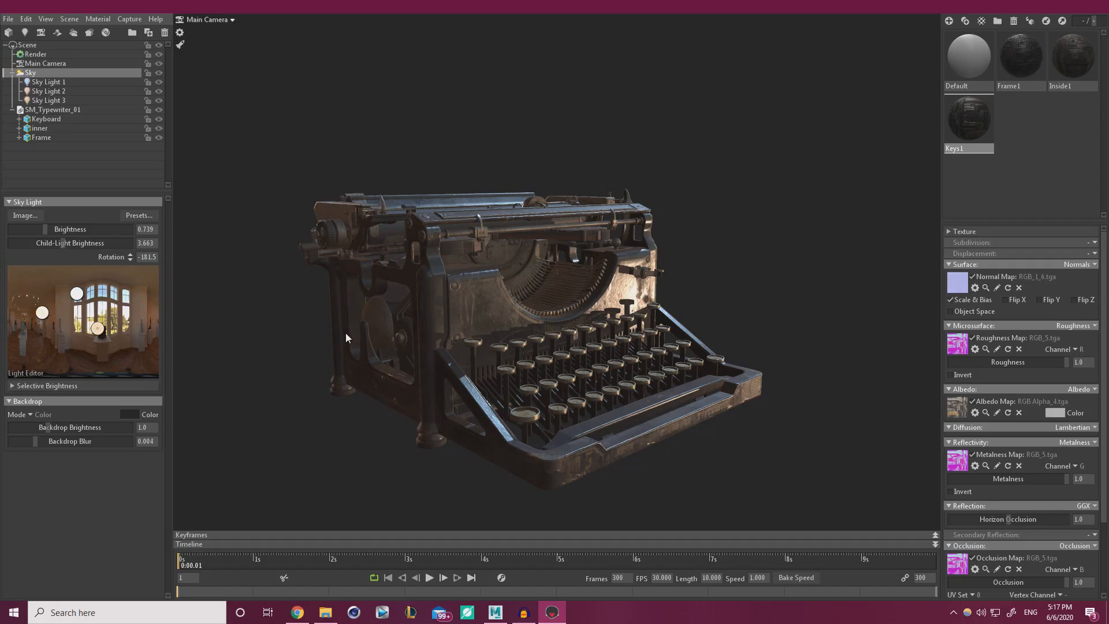
left_click(48, 100)
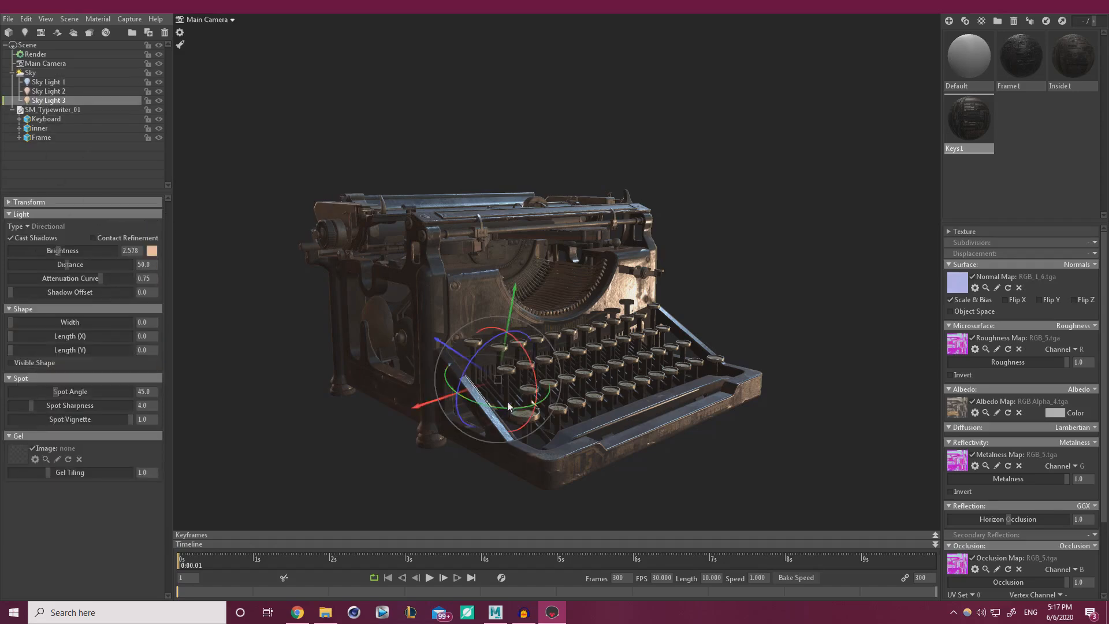
mouse_move(507, 407)
left_mouse_down()
mouse_move(387, 395)
mouse_move(513, 411)
left_mouse_up()
left_click_drag(534, 363, 527, 361)
Preview the St Nicholas Church, Late Day Field, Indoor Fluorescents, Museum, Pisa Courtyard and Castle Sunset skies.
left_click(29, 73)
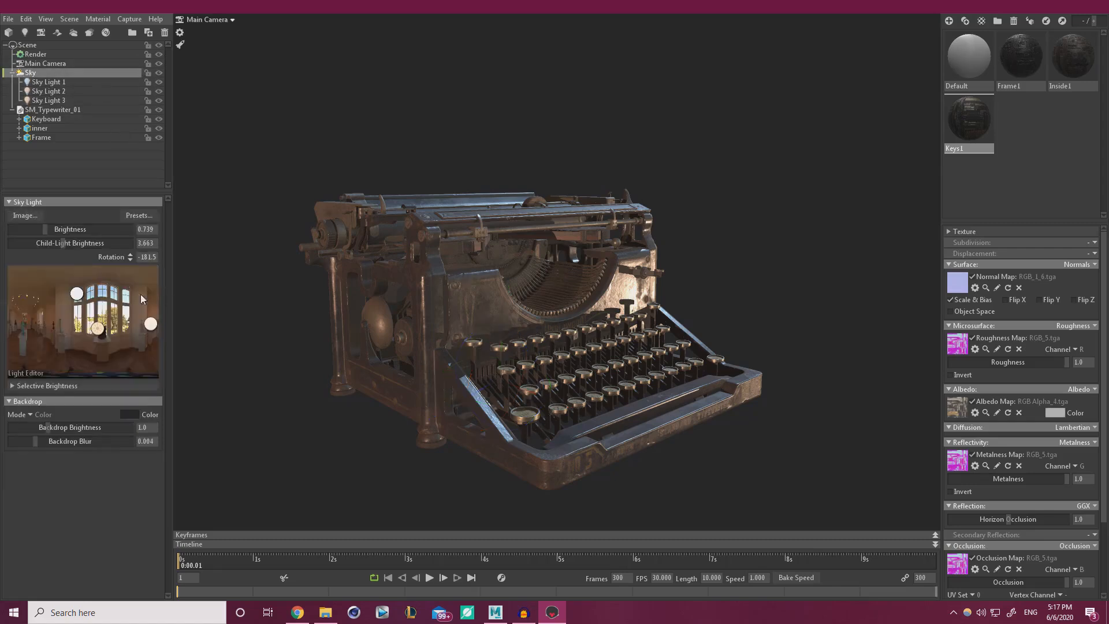
left_click(148, 215)
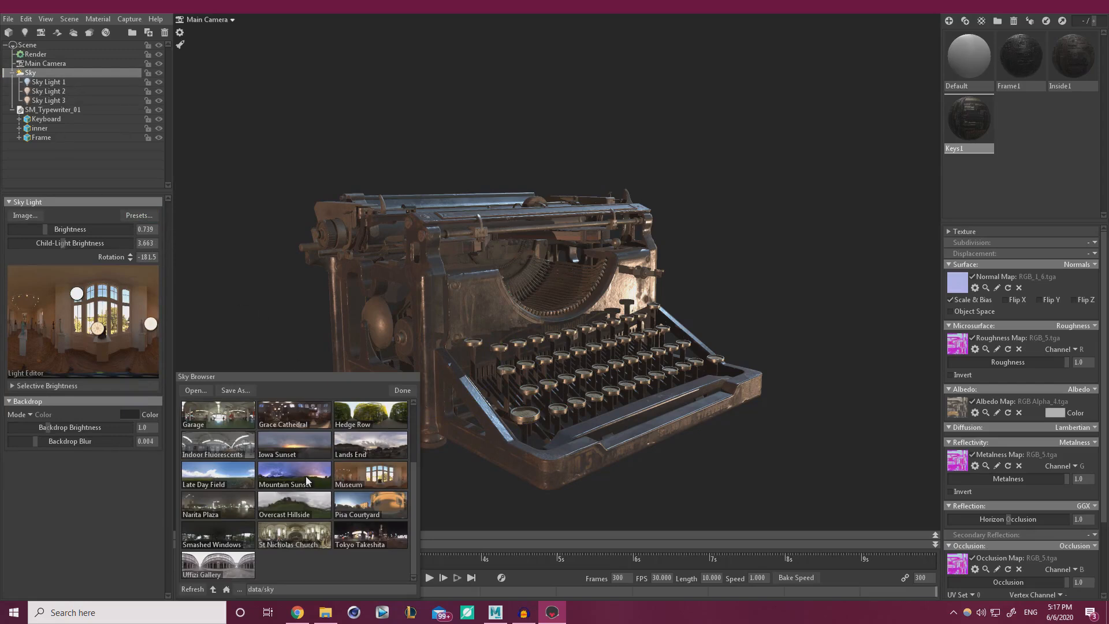
left_click(313, 541)
left_click(216, 470)
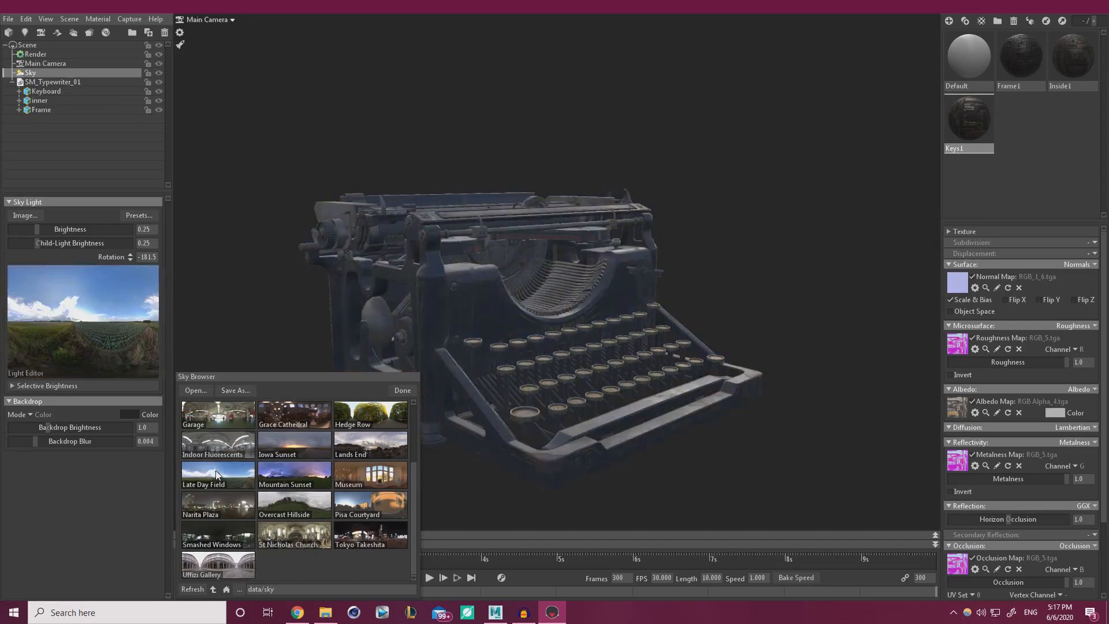
left_click(221, 434)
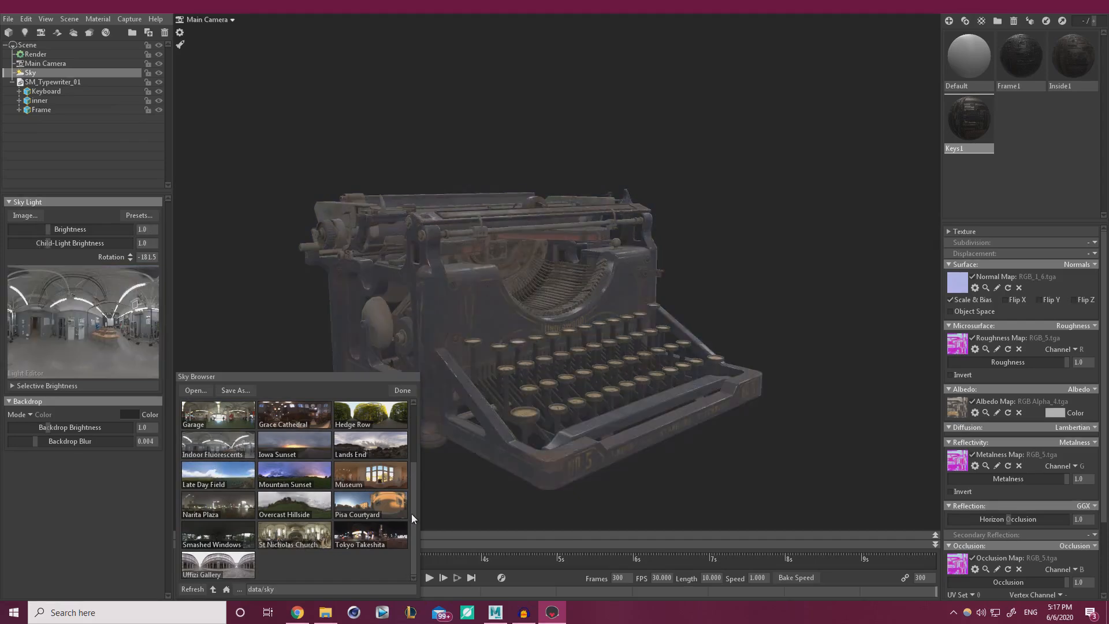
left_click(392, 483)
left_click(393, 501)
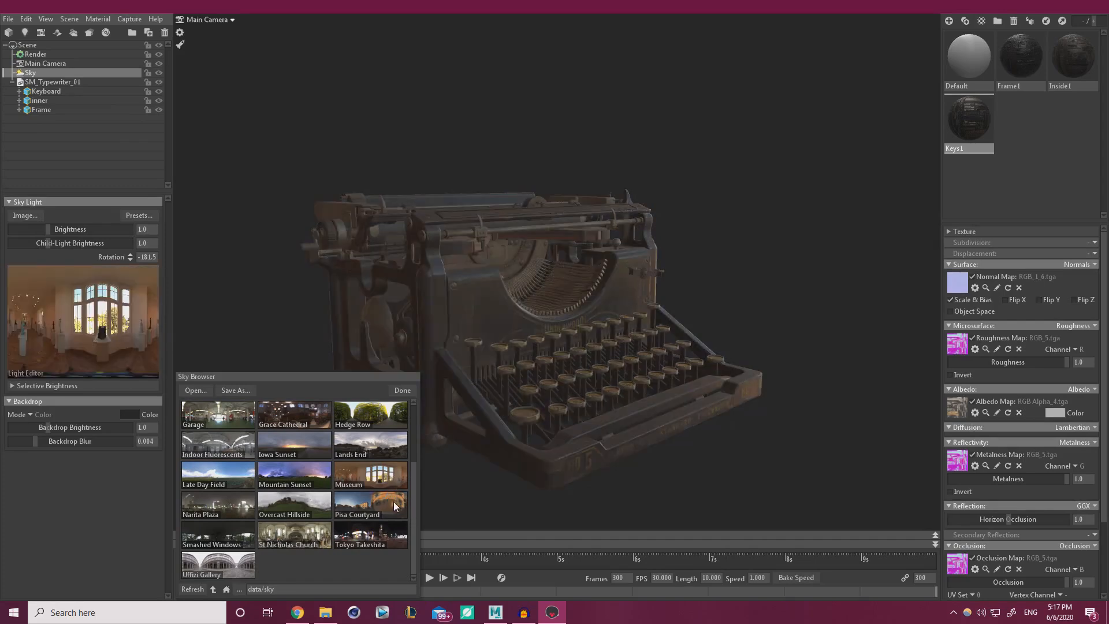
scroll(403, 485, "up", 3)
left_click(208, 441)
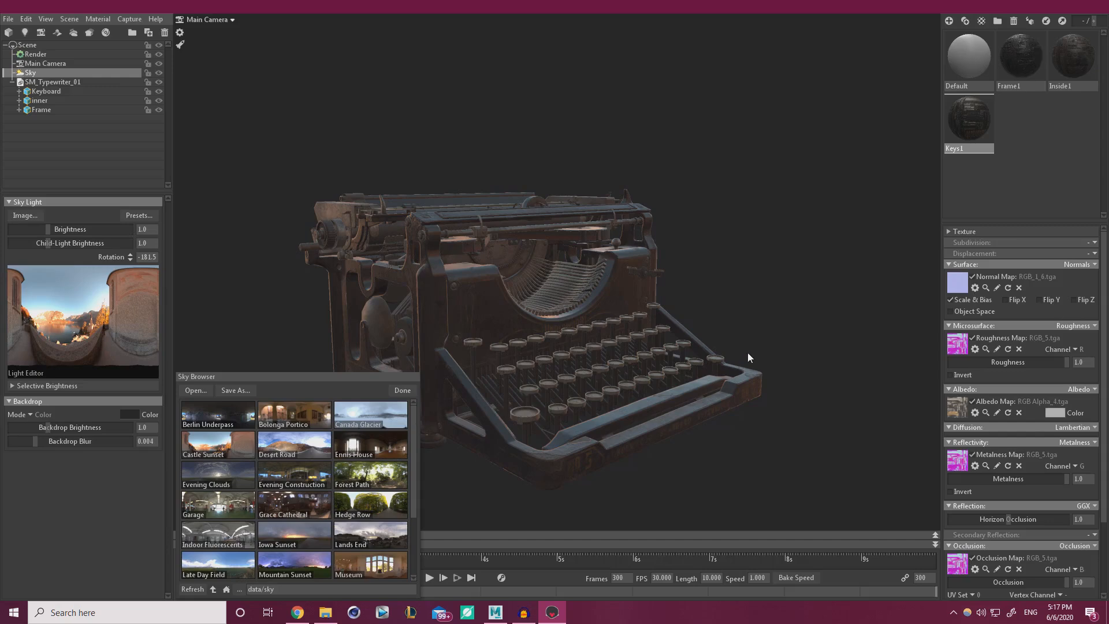
Try the Bolonga Portico and Canada Glacier skies, then settle on Ennis House, rotating to compare.
left_click_drag(747, 357, 583, 354, "shift")
left_click(283, 427)
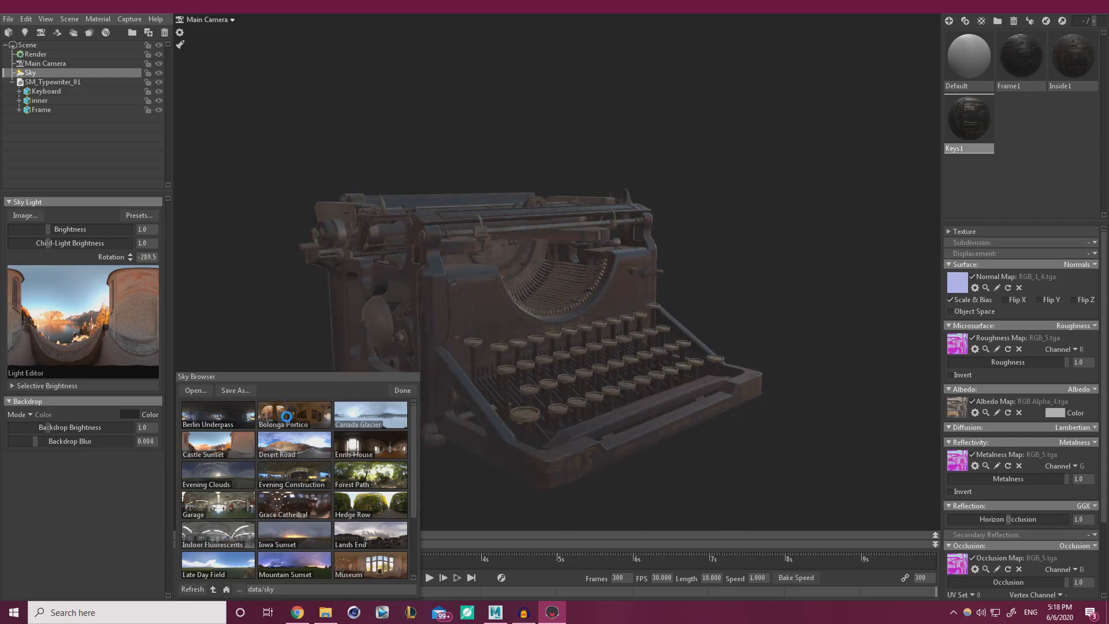
left_click(368, 418)
left_click_drag(497, 407, 647, 396, "shift")
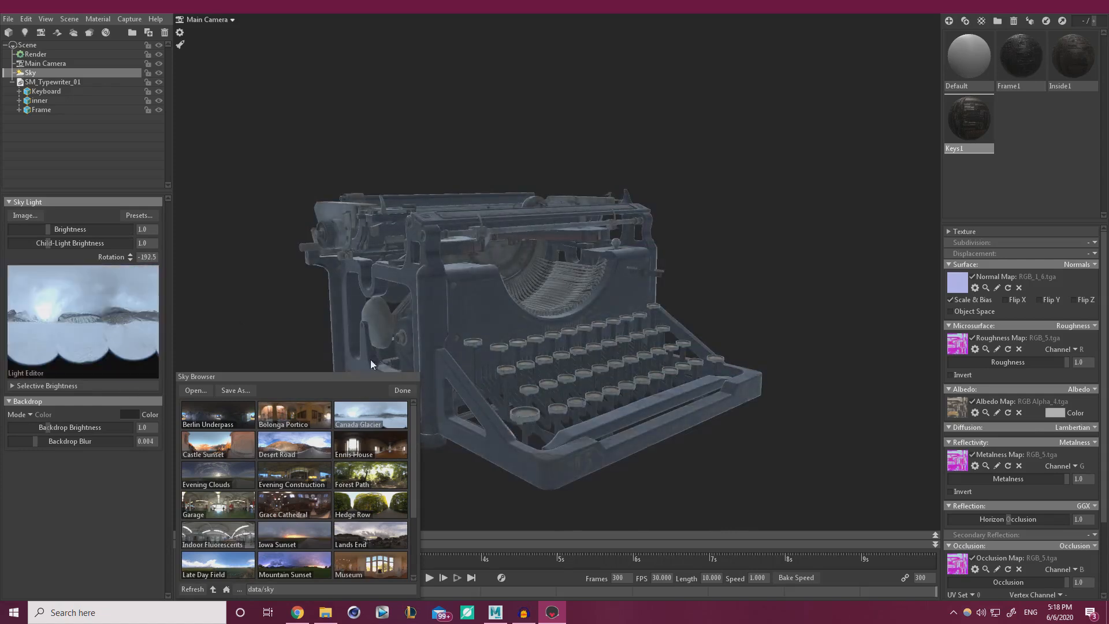
left_click(372, 440)
left_click_drag(605, 387, 345, 383, "shift")
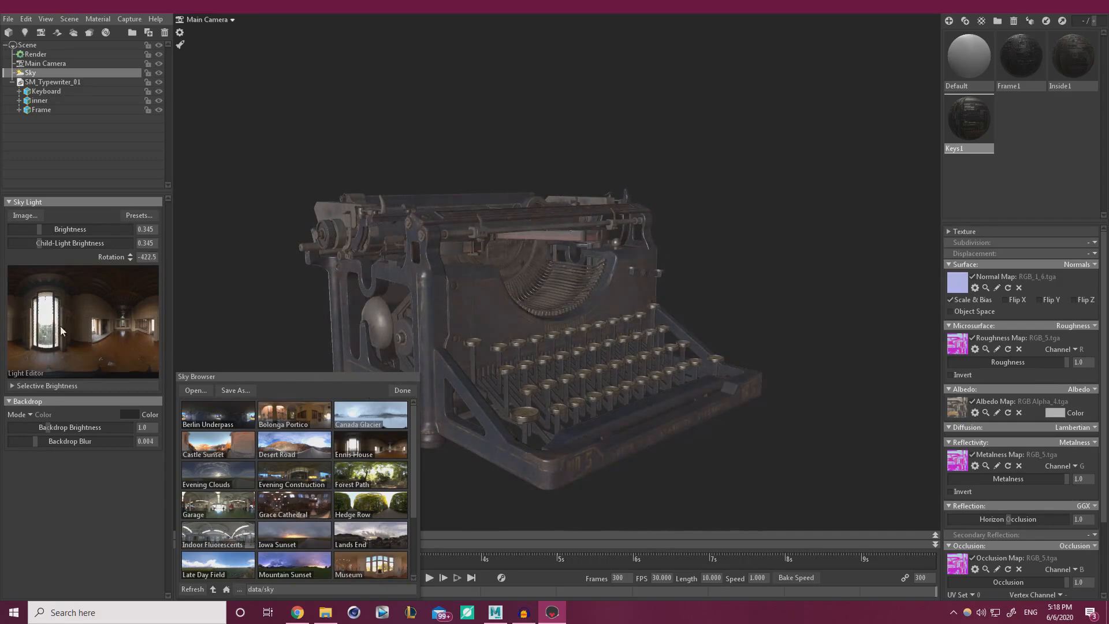
Add two sky lights to the Ennis House sky, rotate it to -403.0 and close the presets.
mouse_move(60, 326)
left_mouse_down()
mouse_move(41, 307)
mouse_move(119, 331)
mouse_move(154, 325)
left_mouse_up()
left_click(48, 314)
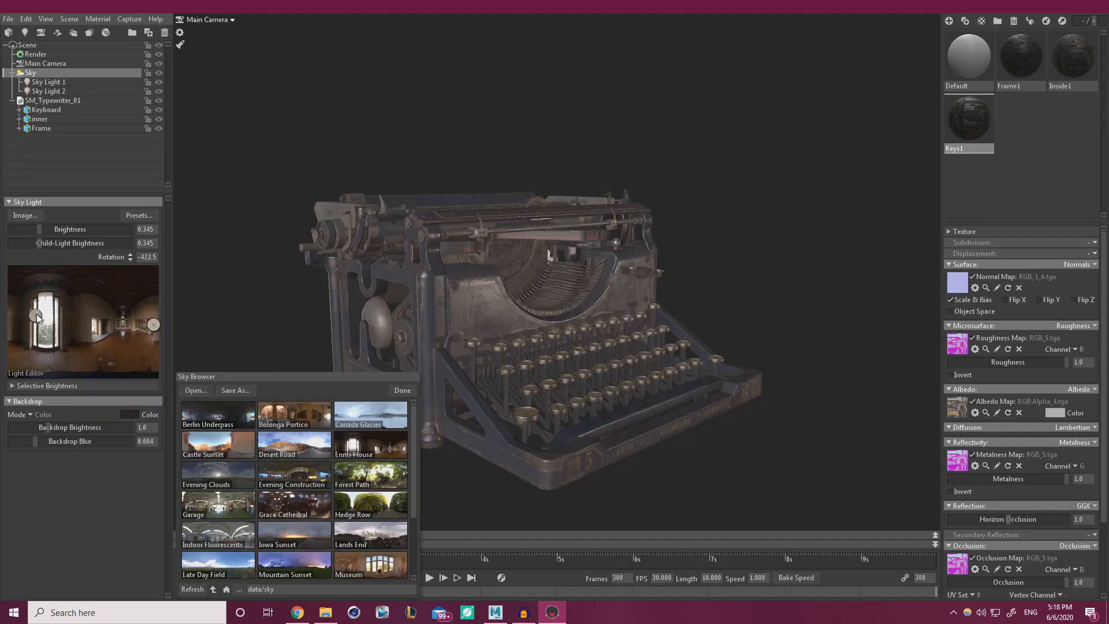
left_click_drag(605, 351, 665, 355, "shift")
left_click_drag(534, 375, 543, 383)
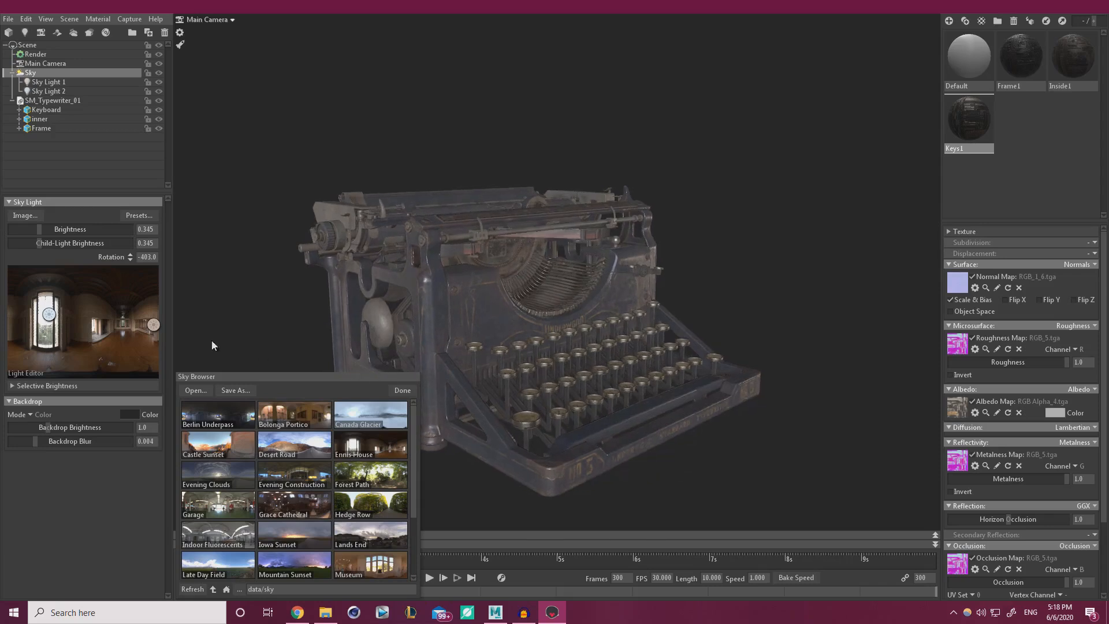
left_click(402, 391)
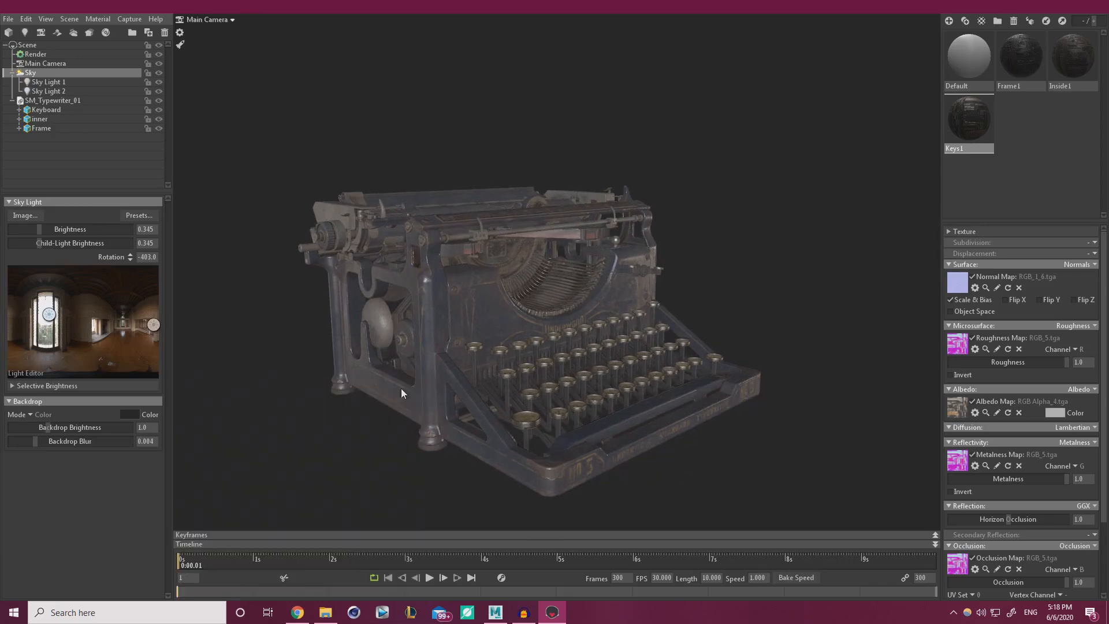
Raise Sky Light 1's brightness to 2.376 and give it a warmer peach colour.
left_click(46, 82)
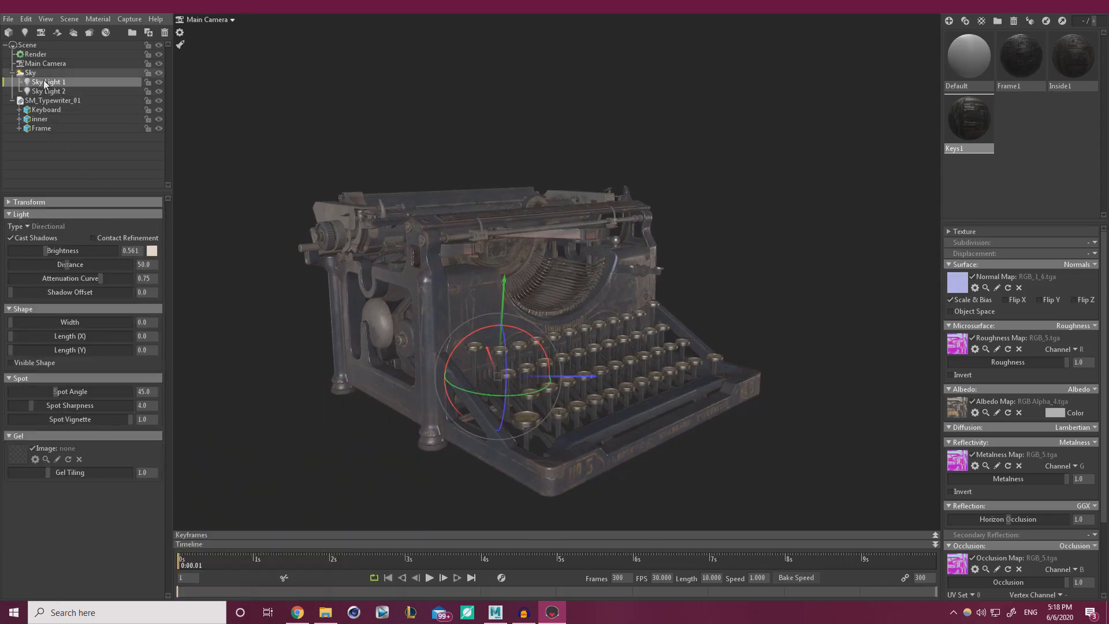
left_click_drag(49, 251, 56, 251)
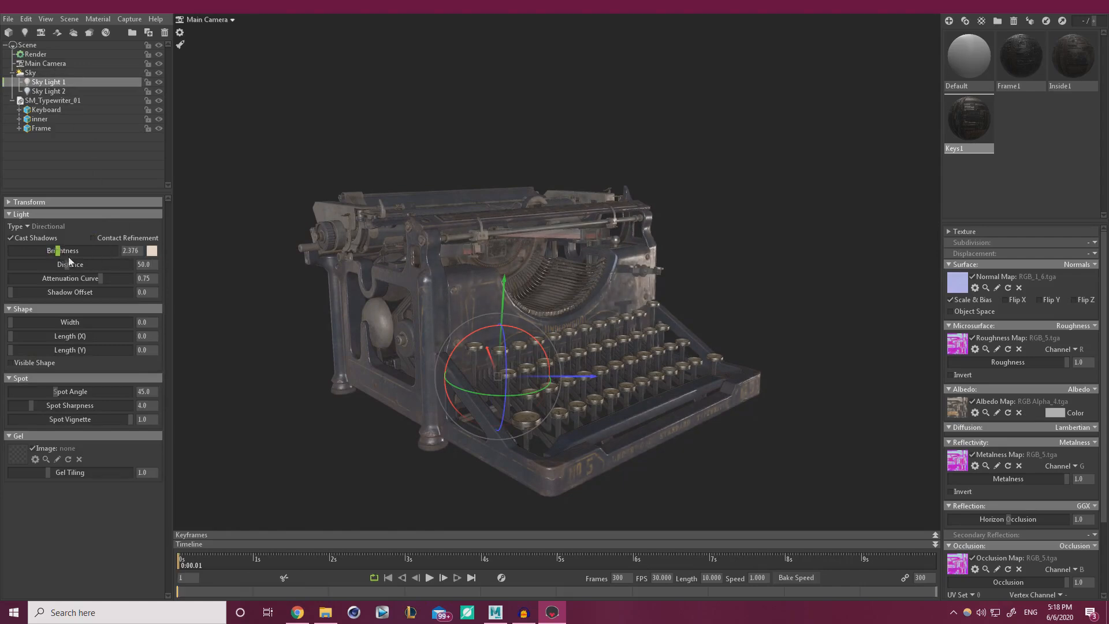
left_click(152, 250)
left_click_drag(356, 570, 355, 551)
left_click(440, 453)
Set Sky Light 2 to brightness 4.959 with a pale blue tint and re-aim it.
left_click(49, 91)
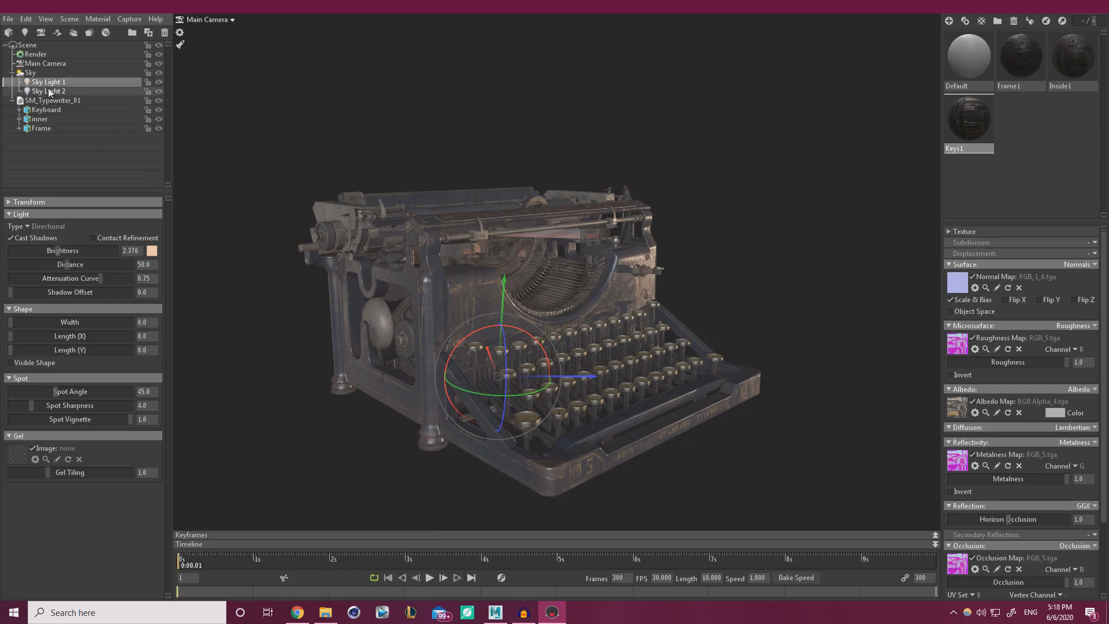
left_click_drag(54, 250, 66, 252)
left_click(152, 251)
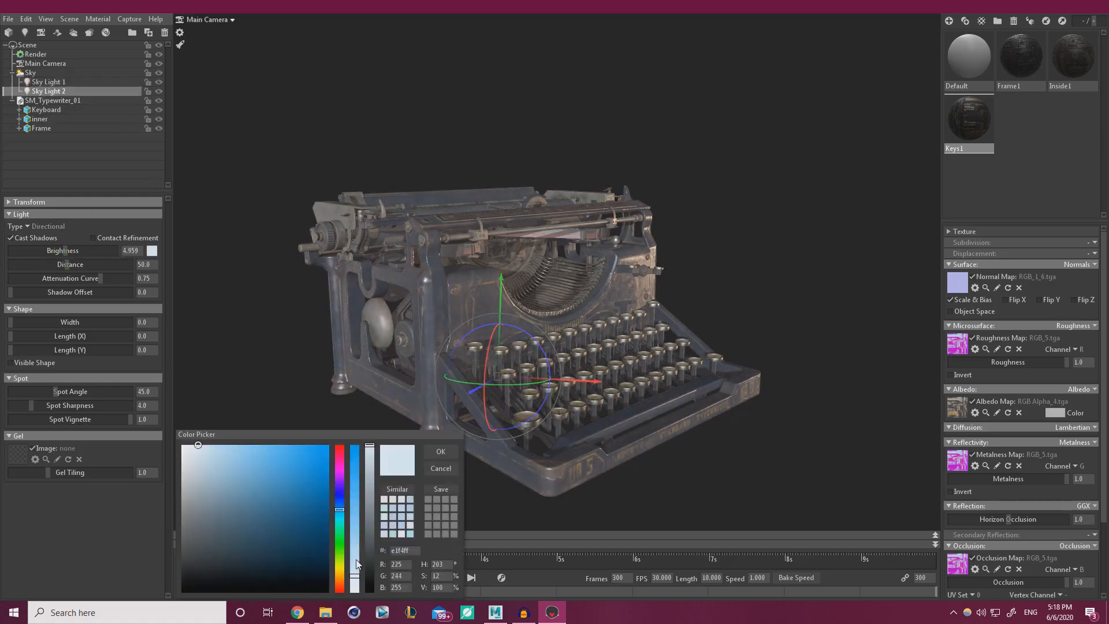
left_click_drag(357, 560, 355, 571)
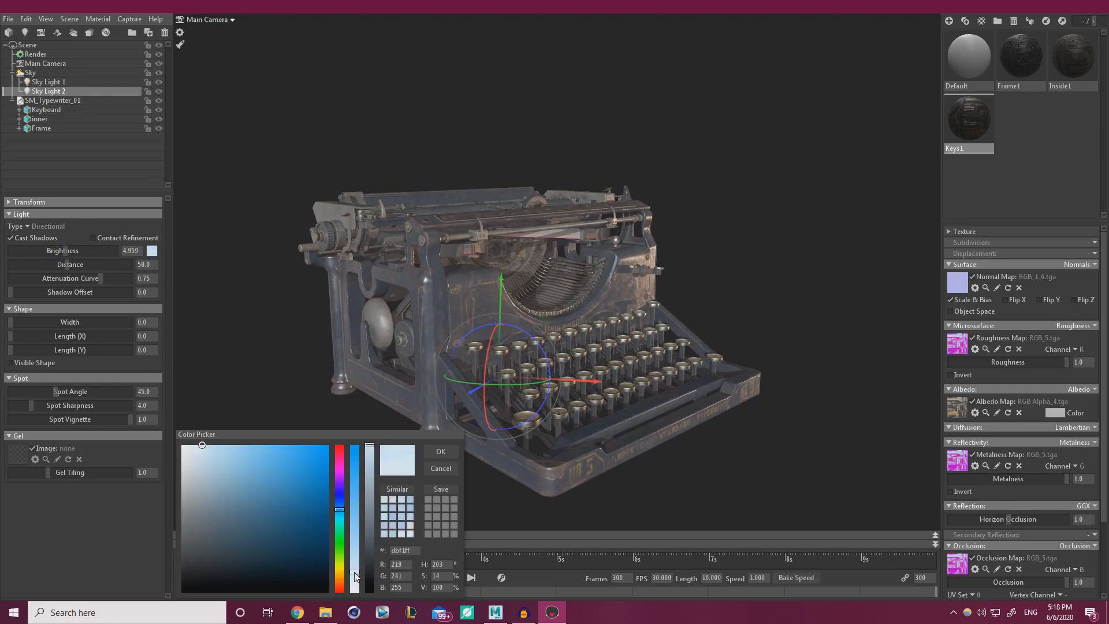
left_click(434, 457)
left_click_drag(519, 384, 566, 380)
right_click_drag(757, 342, 845, 355, "shift")
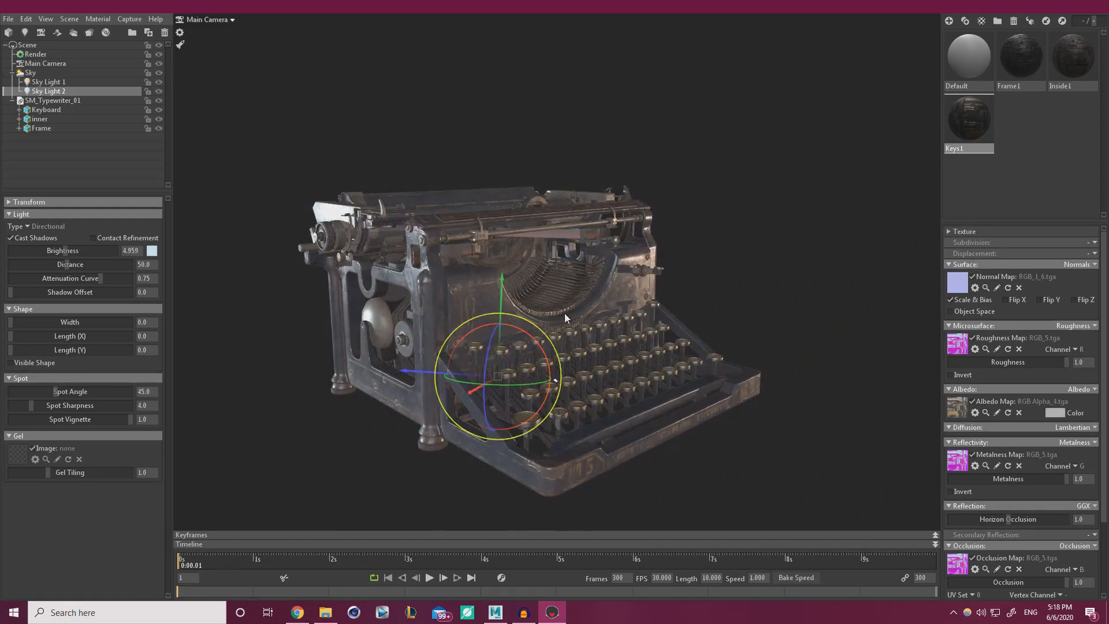
mouse_move(753, 320)
left_mouse_down()
mouse_move(722, 313)
mouse_move(751, 344)
mouse_move(757, 330)
left_mouse_up()
left_click(69, 73)
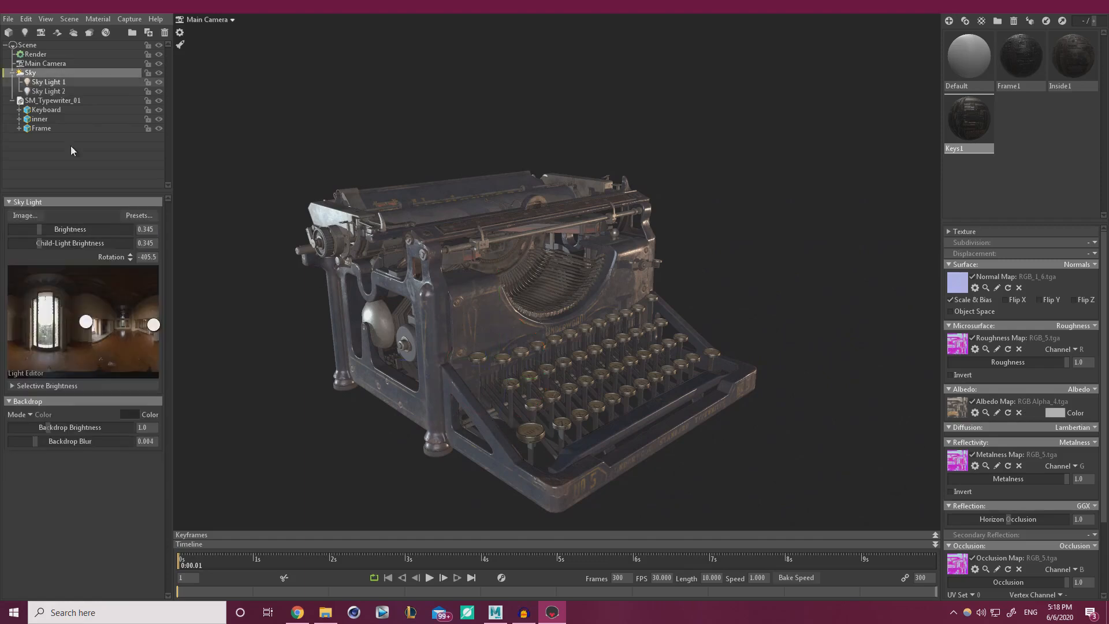
Move the sky's sun spot, set child-light brightness 0.39 and rotation -50, then show render settings.
left_click(50, 321)
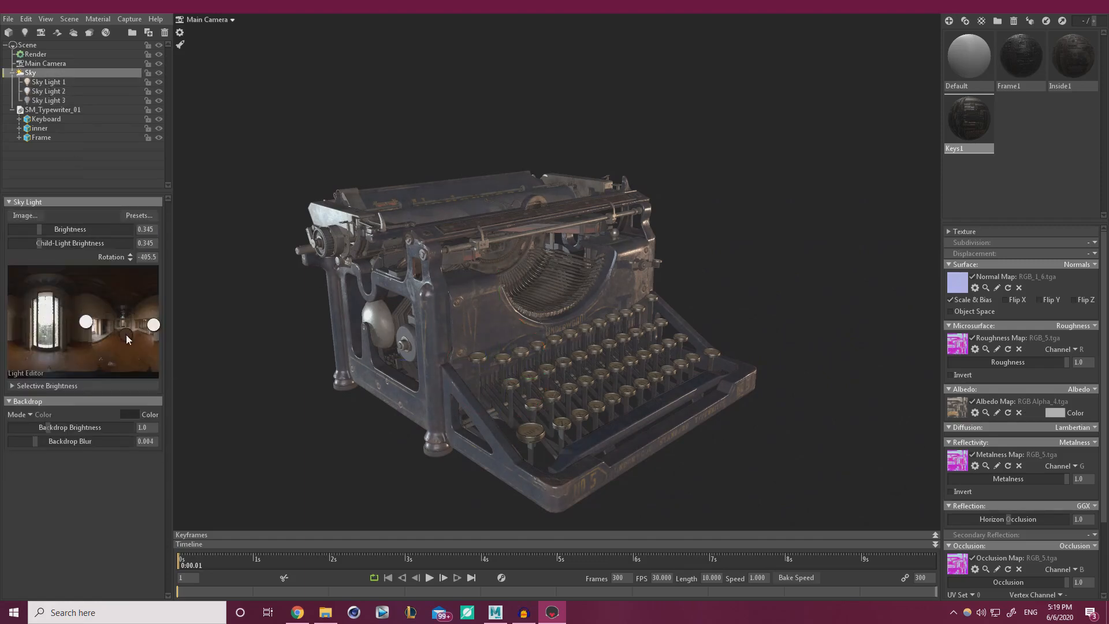
left_click_drag(125, 337, 46, 312)
left_click_drag(393, 340, 445, 312, "shift")
mouse_move(40, 245)
left_mouse_down()
mouse_move(51, 229)
mouse_move(36, 243)
mouse_move(37, 229)
left_mouse_up()
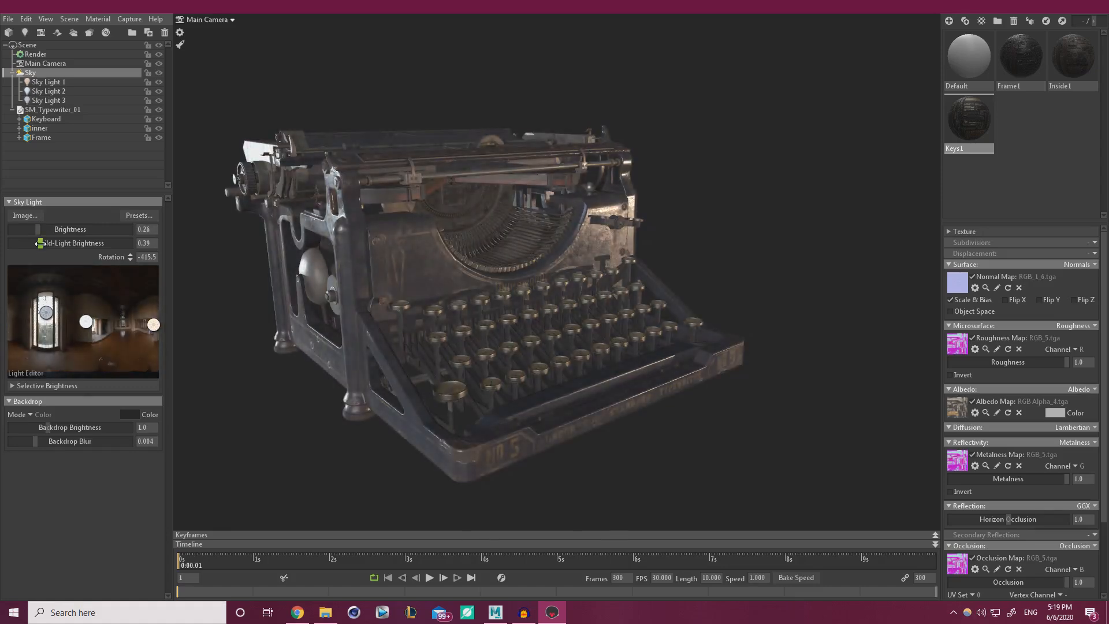
left_click_drag(278, 307, 745, 330, "shift")
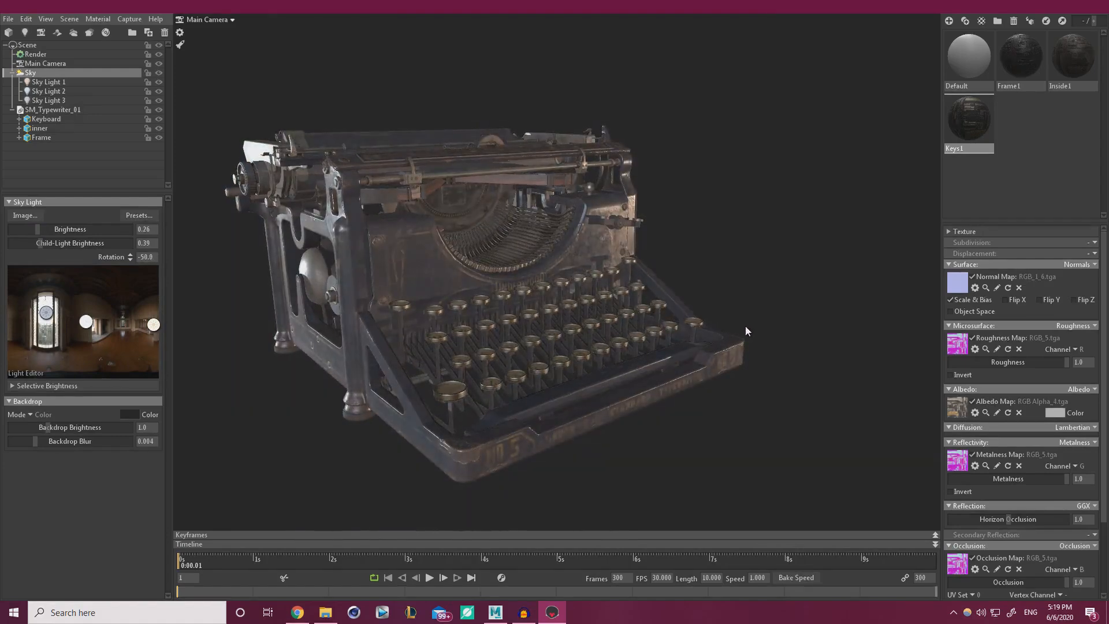
scroll(449, 334, "down", 2)
scroll(449, 334, "up", 2)
left_click_drag(449, 334, 543, 379)
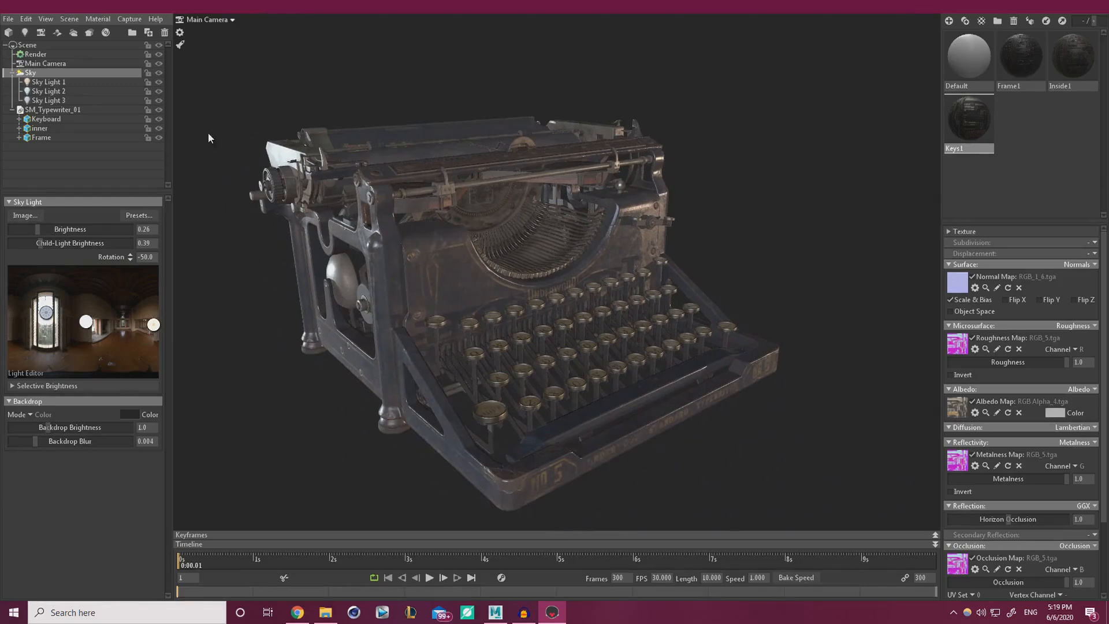
left_click(35, 54)
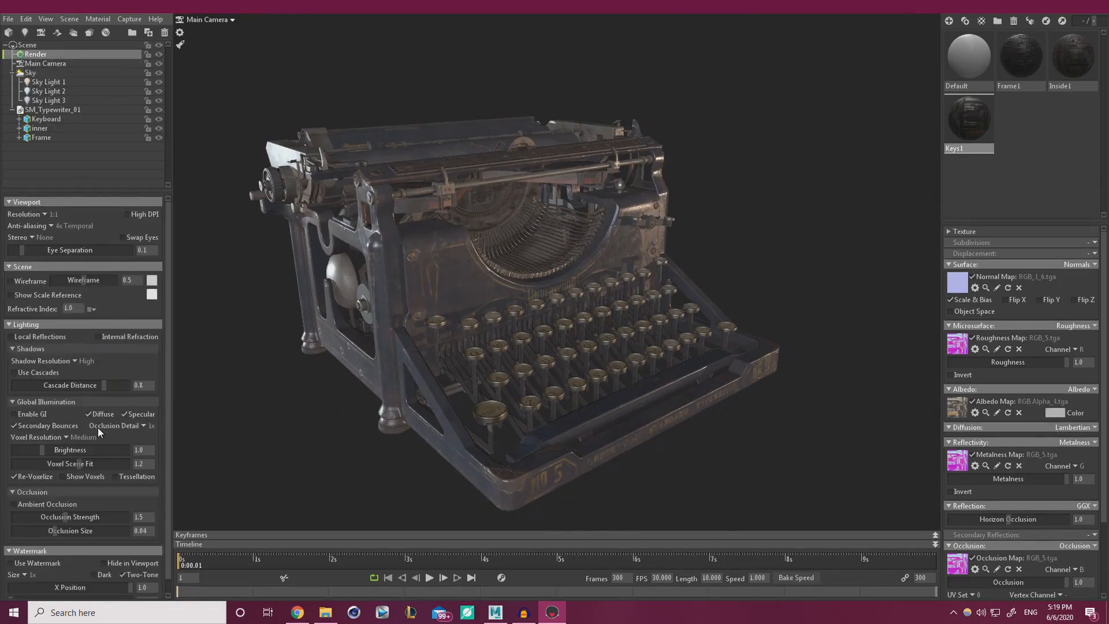
Select Main Camera to view its lens and post-effect settings (Linear tone mapping, exposure 1.0).
scroll(136, 353, "down", 1)
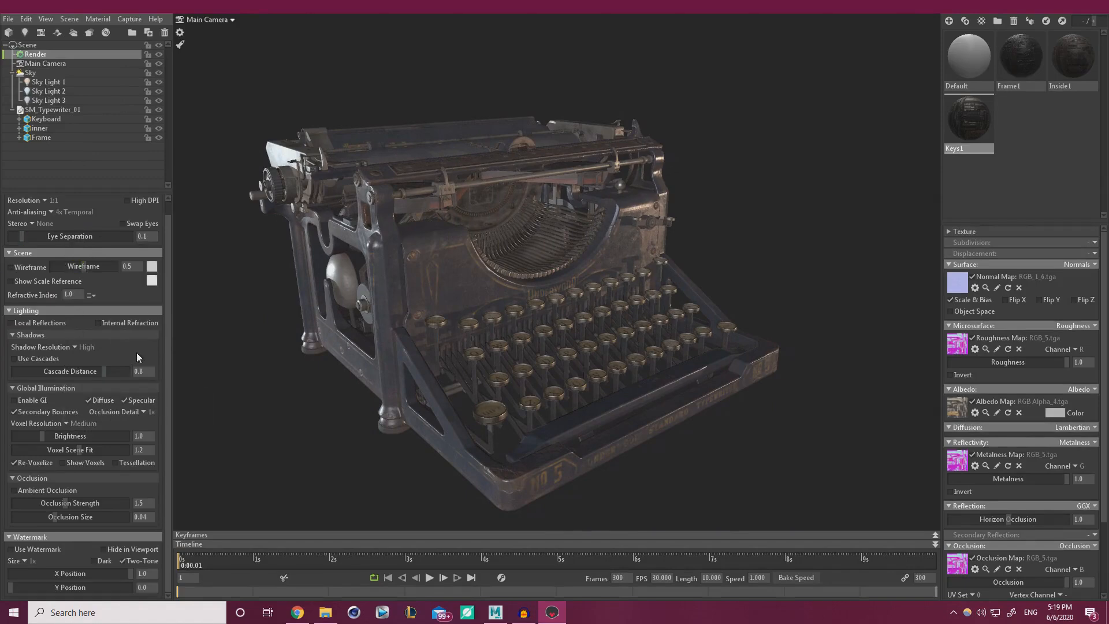
left_click(45, 64)
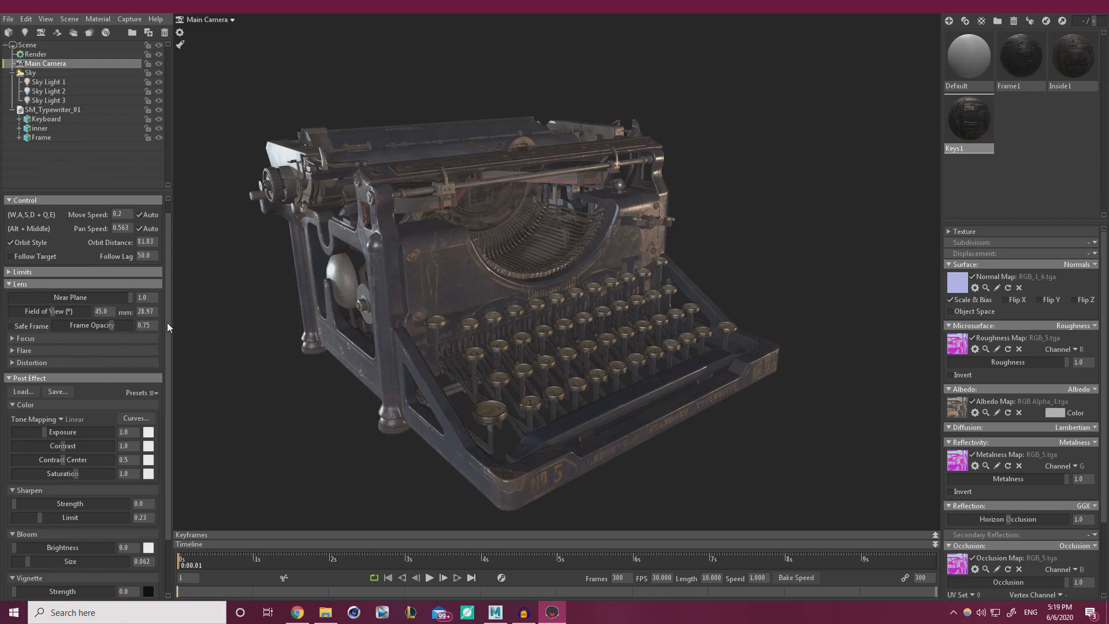
mouse_move(168, 322)
left_mouse_down()
mouse_move(164, 407)
mouse_move(155, 333)
left_mouse_up()
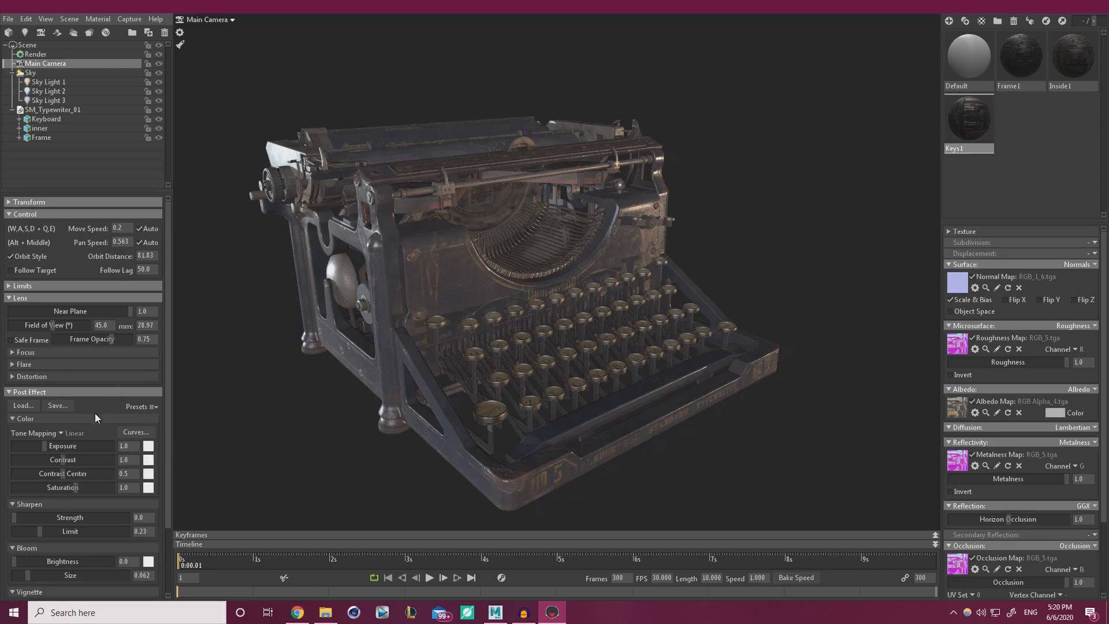
Switch the camera's tone mapping to ACES and raise the sky brightness to 0.692.
left_click(61, 433)
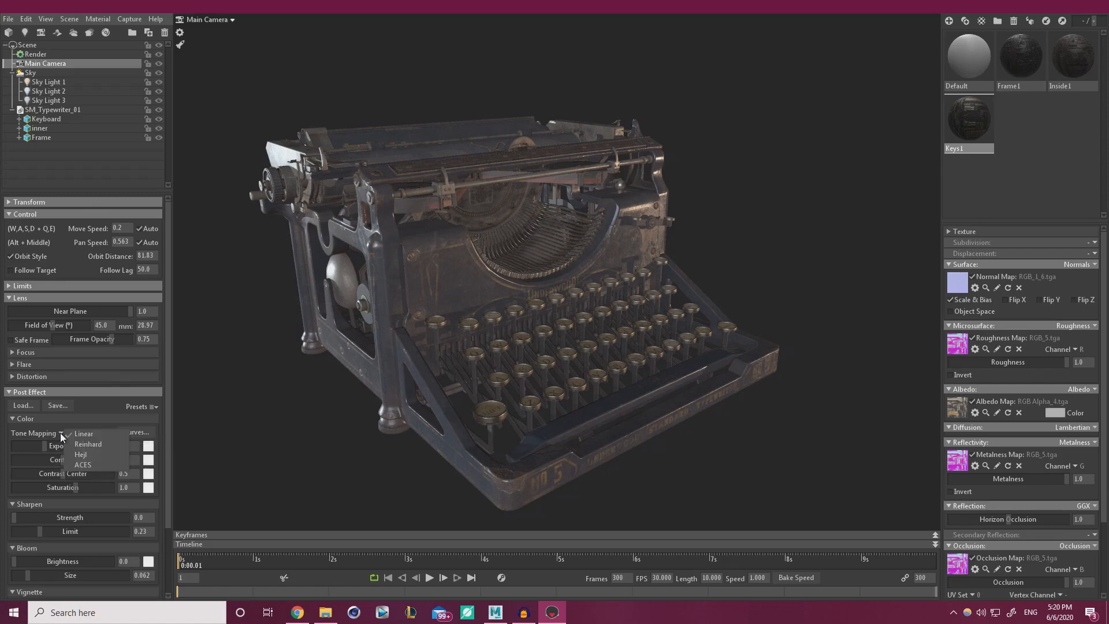
left_click(86, 465)
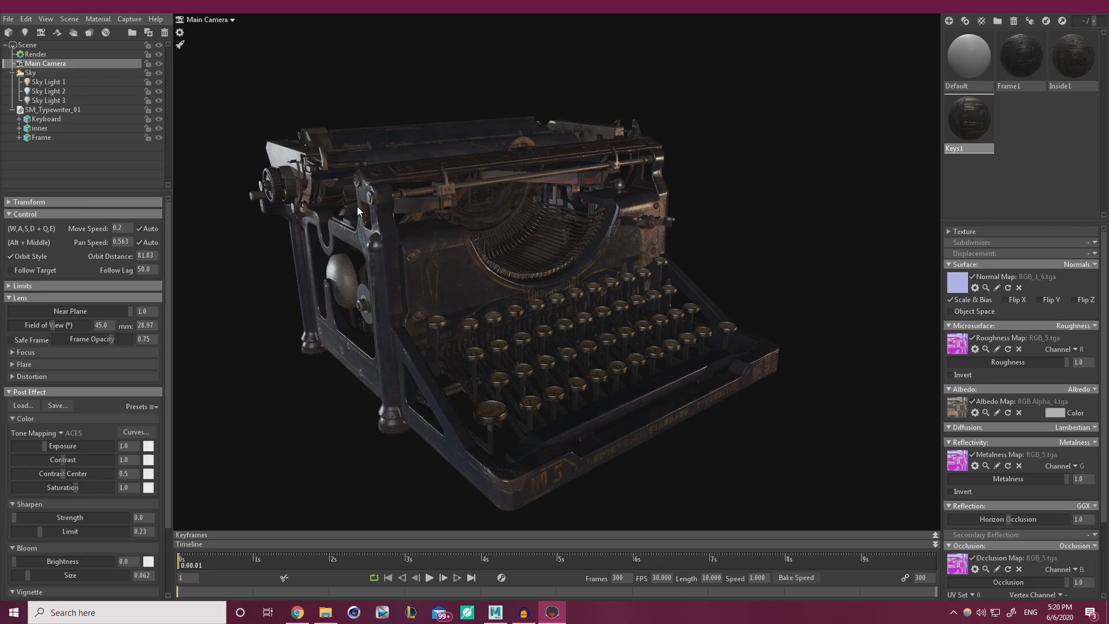
left_click(34, 72)
left_click_drag(38, 229, 44, 230)
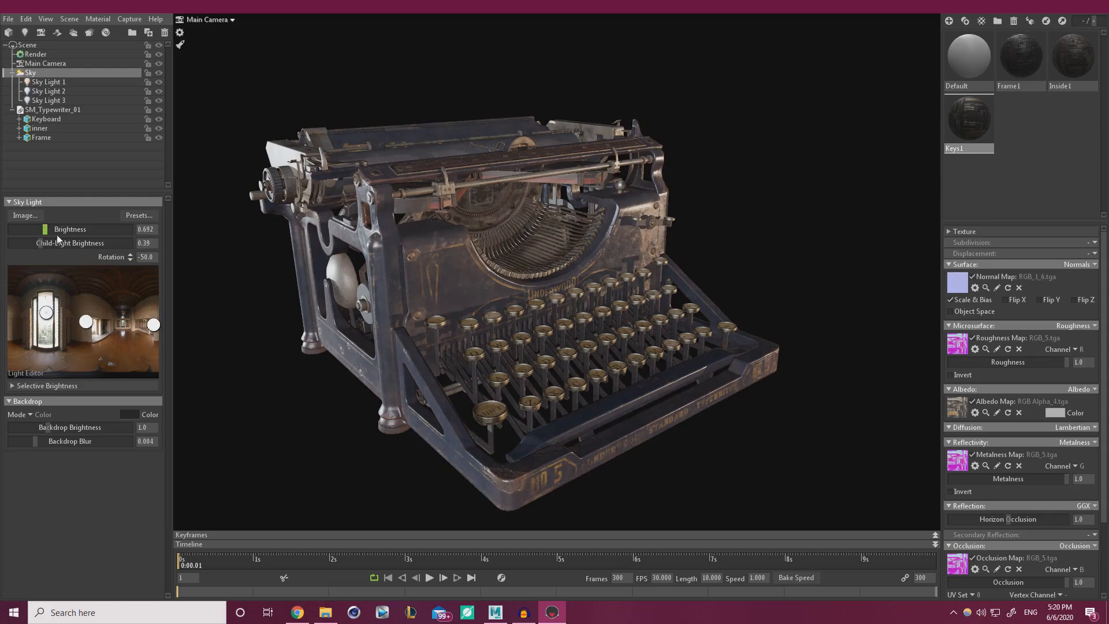
Lighten the backdrop colour to a lighter grey.
left_click_drag(404, 341, 428, 318)
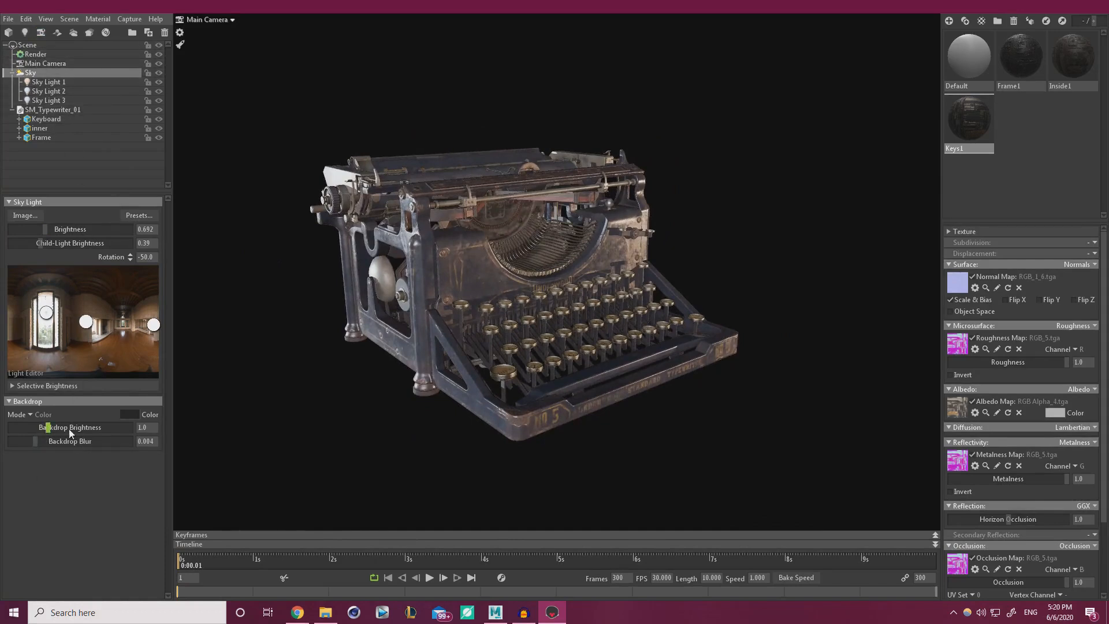
left_click(136, 414)
left_click_drag(371, 571, 367, 557)
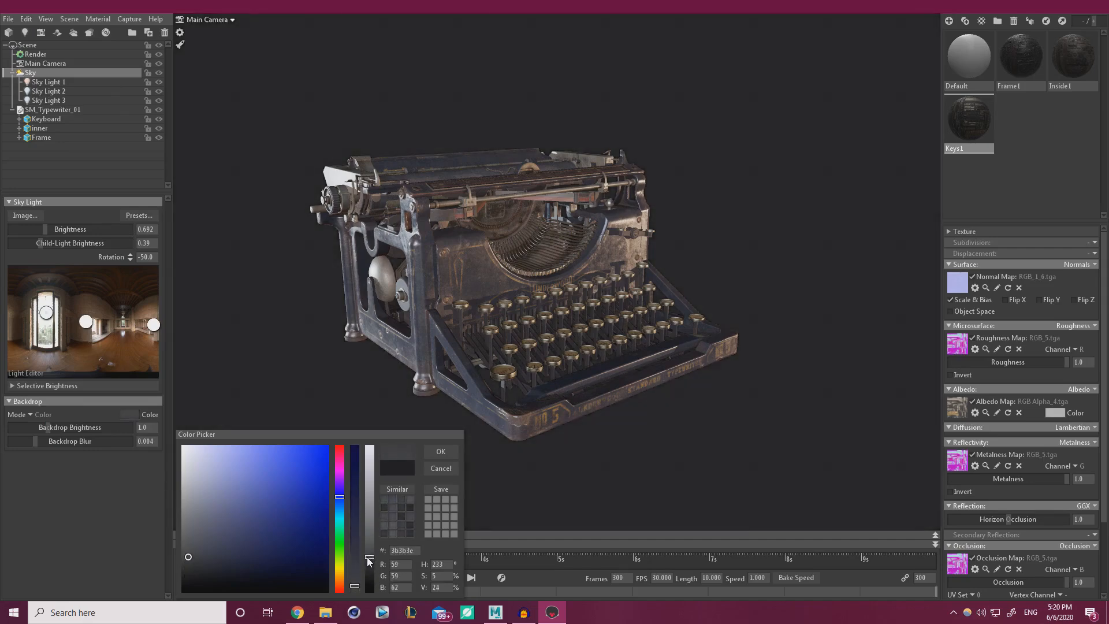
left_click(441, 451)
Rotate the sky lighting to -40.5 around the typewriter and return to Main Camera settings.
left_click_drag(487, 146, 496, 372)
right_click_drag(495, 372, 544, 401)
middle_click_drag(544, 401, 602, 406)
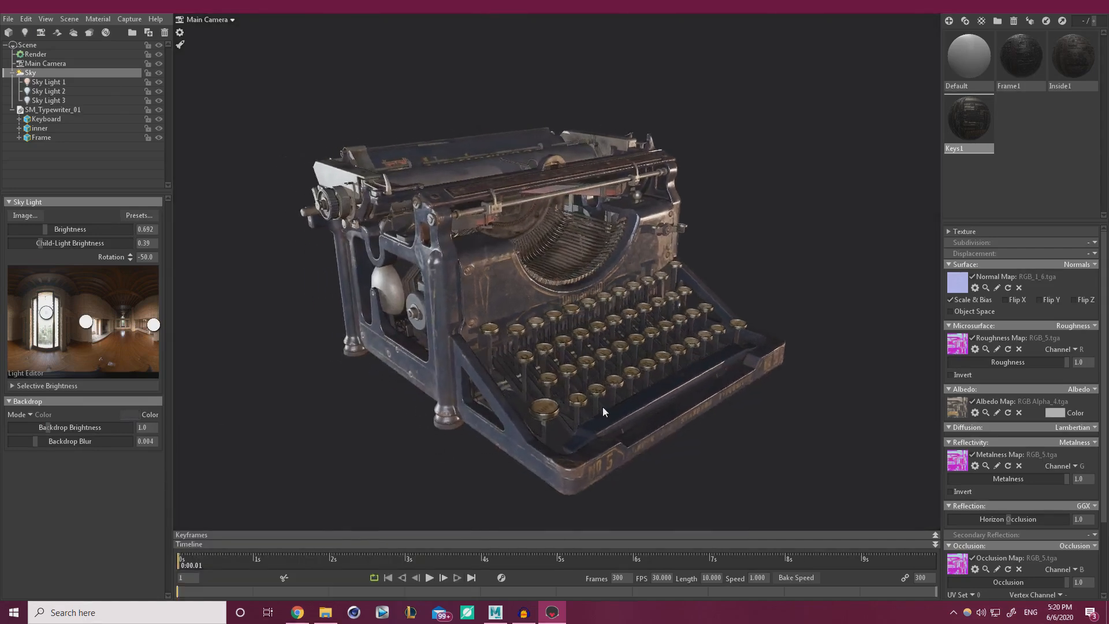
right_click_drag(602, 406, 601, 401, "shift")
mouse_move(601, 401)
left_mouse_down()
mouse_move(577, 403)
mouse_move(602, 394)
left_mouse_up()
right_click_drag(602, 394, 559, 393)
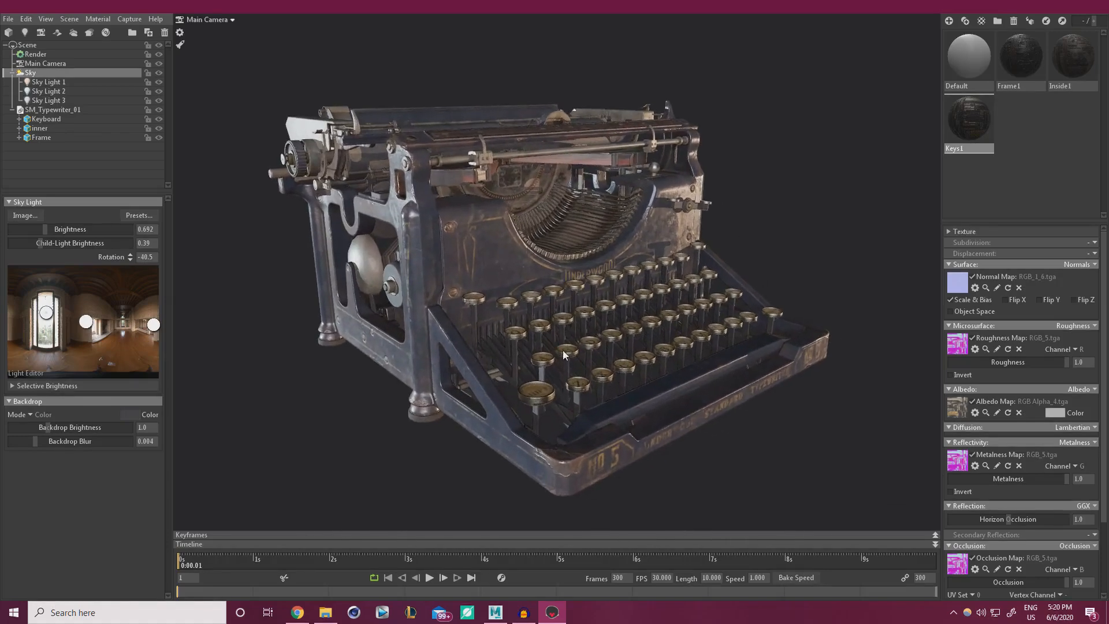
left_click_drag(563, 351, 387, 368)
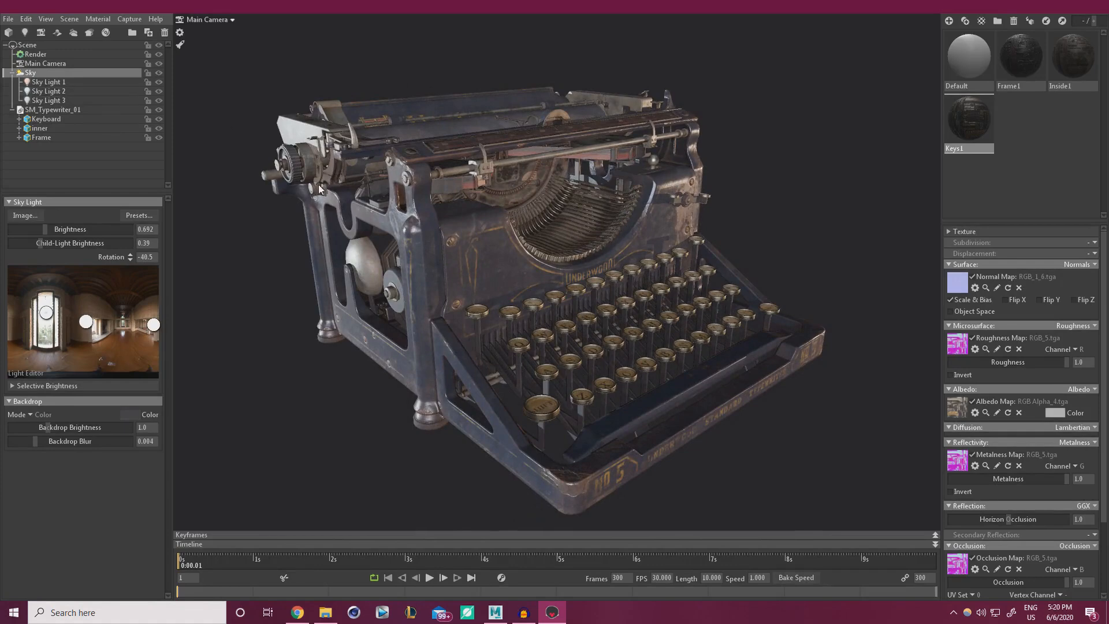
left_click_drag(370, 242, 321, 133)
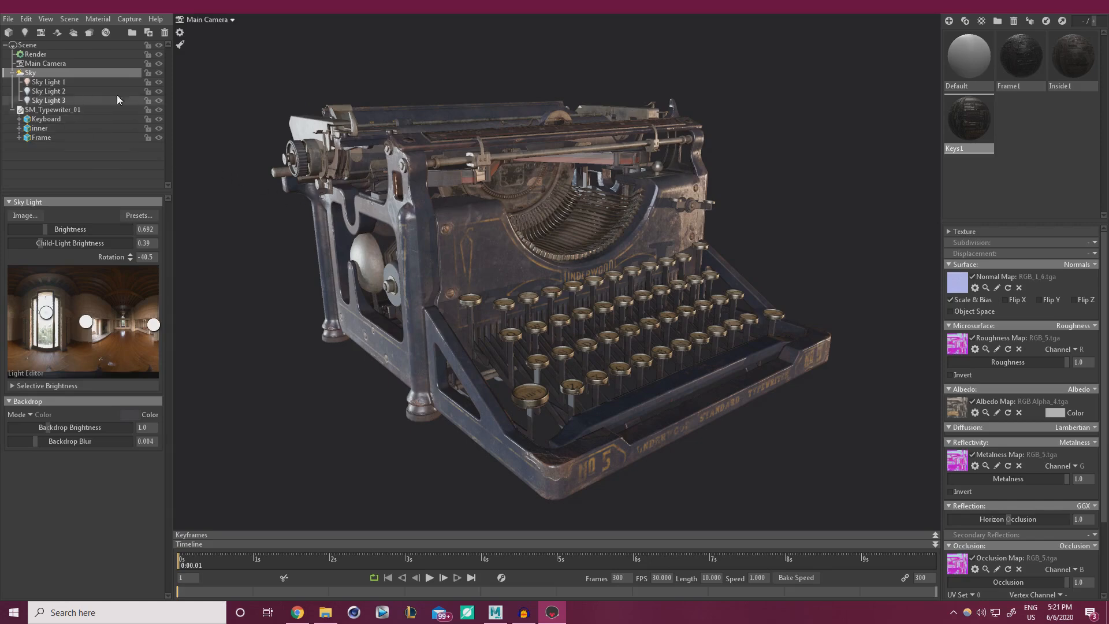
left_click(37, 63)
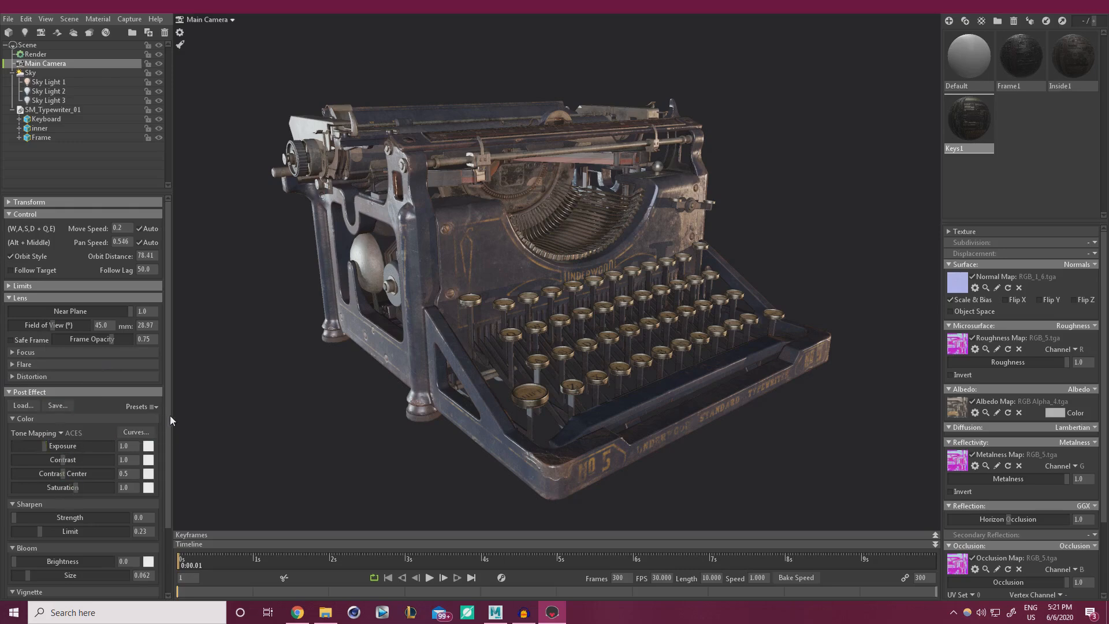
Set sharpen strength to 0.078 and shrink the bloom size to 0.053.
left_click_drag(170, 414, 168, 462)
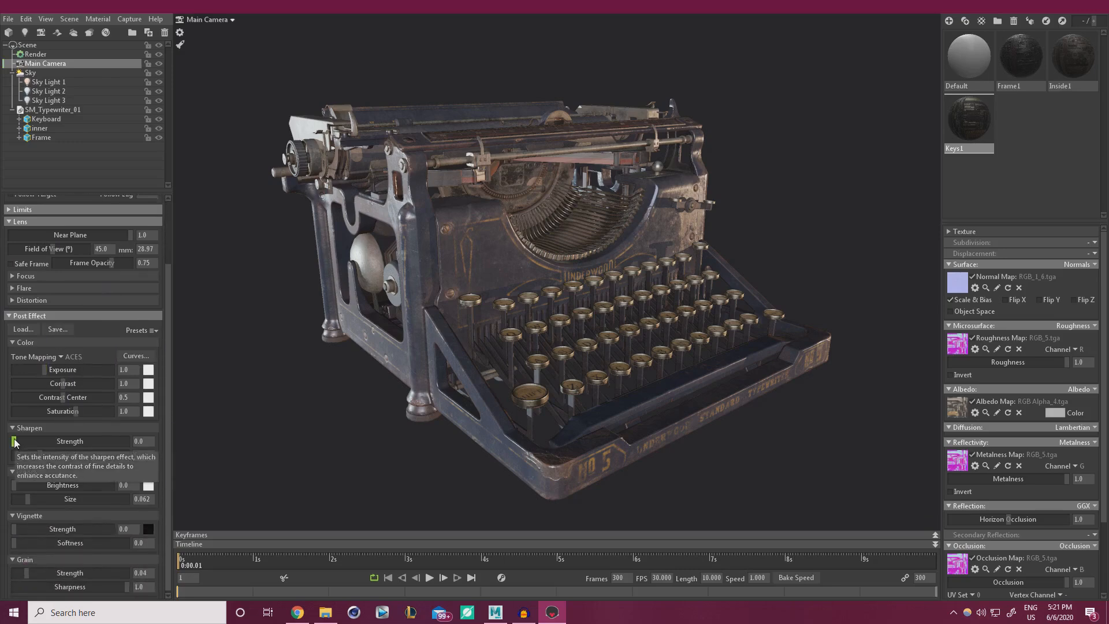
mouse_move(15, 442)
left_mouse_down()
mouse_move(94, 441)
mouse_move(24, 442)
mouse_move(36, 441)
left_mouse_up()
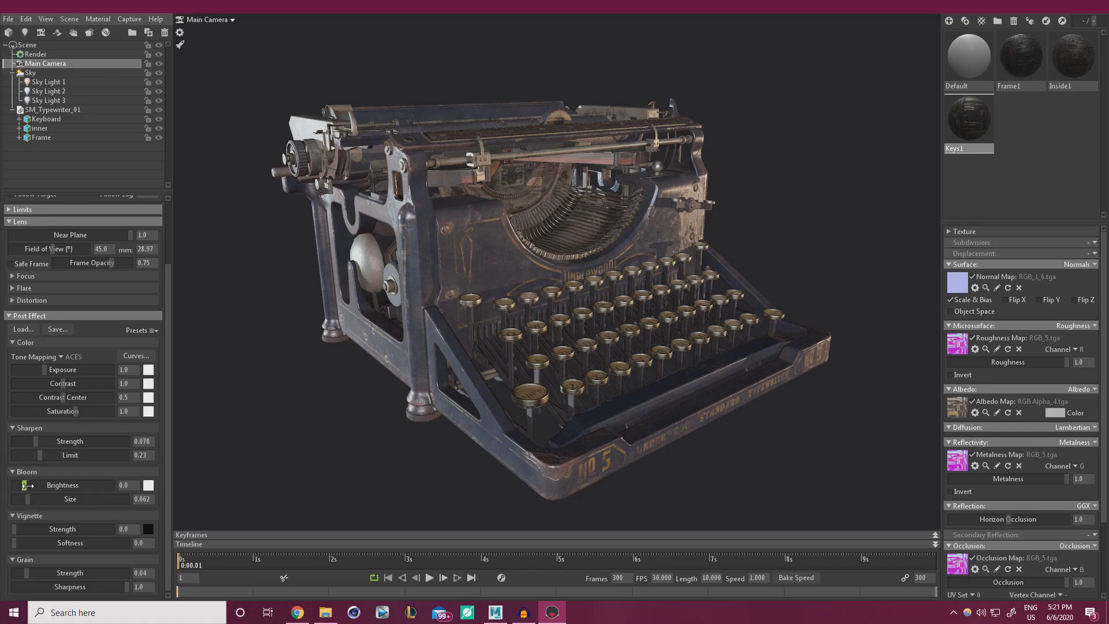
mouse_move(27, 485)
left_mouse_down()
mouse_move(68, 485)
mouse_move(27, 498)
mouse_move(14, 485)
left_mouse_up()
Add a dark edge vignette and moderate film grain to the render.
scroll(166, 501, "down", 1)
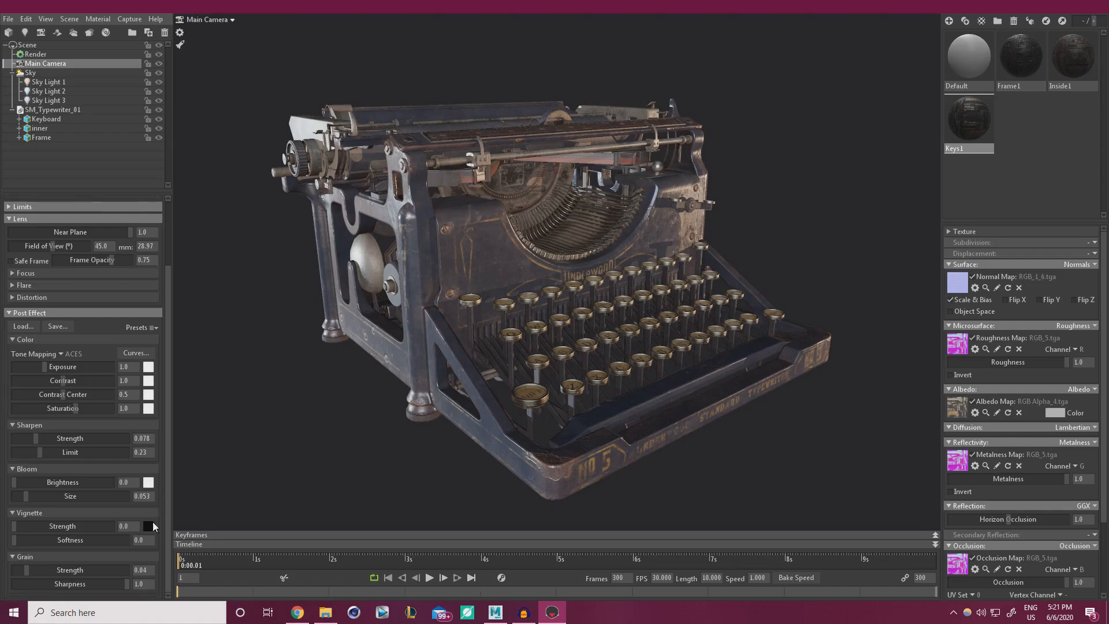
left_click_drag(12, 526, 55, 525)
mouse_move(56, 525)
left_mouse_down()
mouse_move(26, 526)
mouse_move(46, 528)
left_mouse_up()
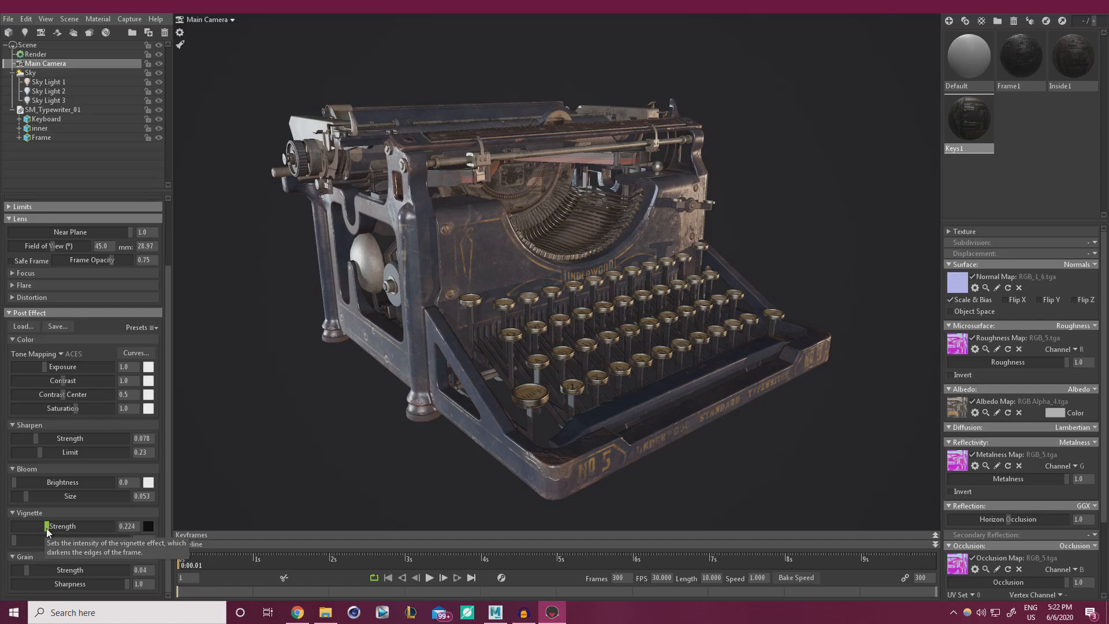
left_click_drag(47, 527, 87, 525)
left_click_drag(22, 574, 102, 572)
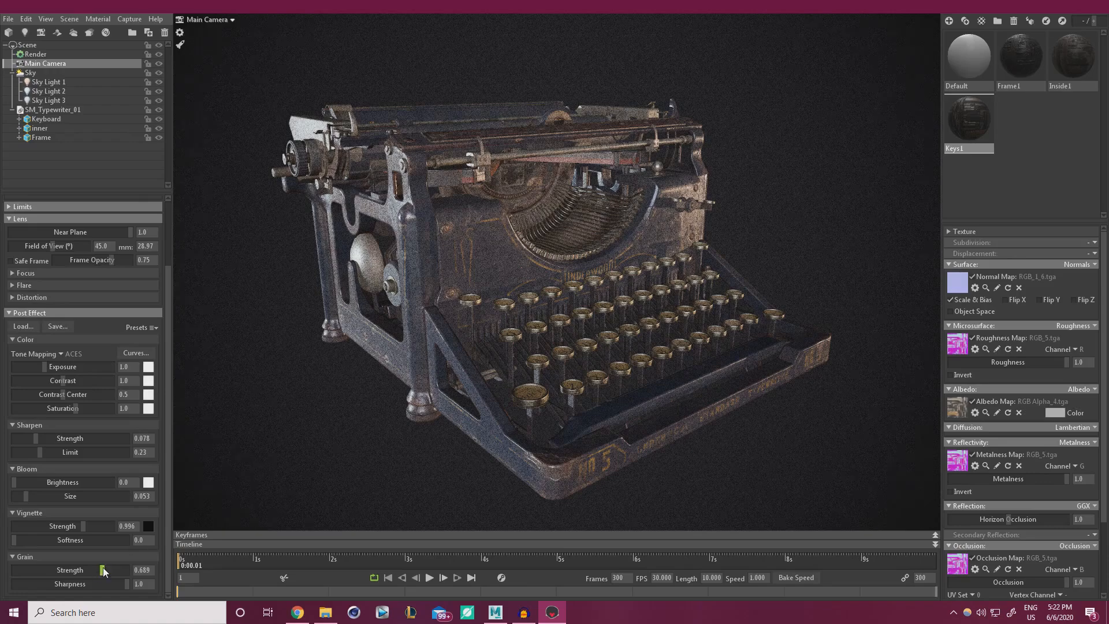
left_click_drag(103, 571, 46, 570)
mouse_move(47, 571)
left_mouse_down()
mouse_move(103, 569)
mouse_move(34, 570)
left_mouse_up()
left_click_drag(76, 525, 70, 525)
scroll(169, 349, "up", 3)
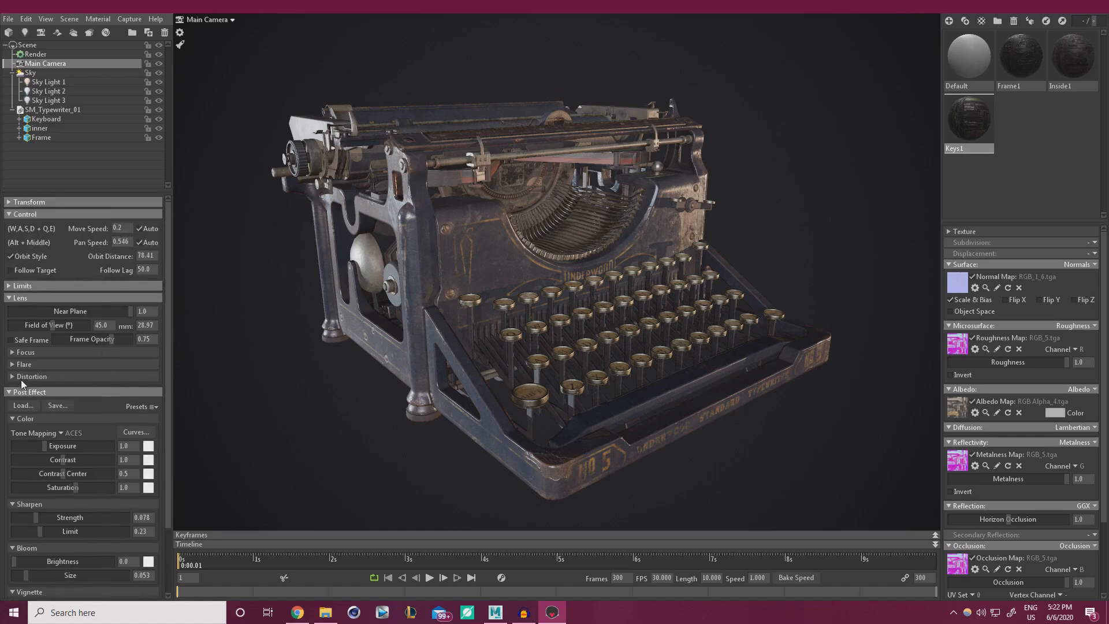
Widen the camera's field of view to about 78.6 and orbit around the typewriter.
left_click(11, 355)
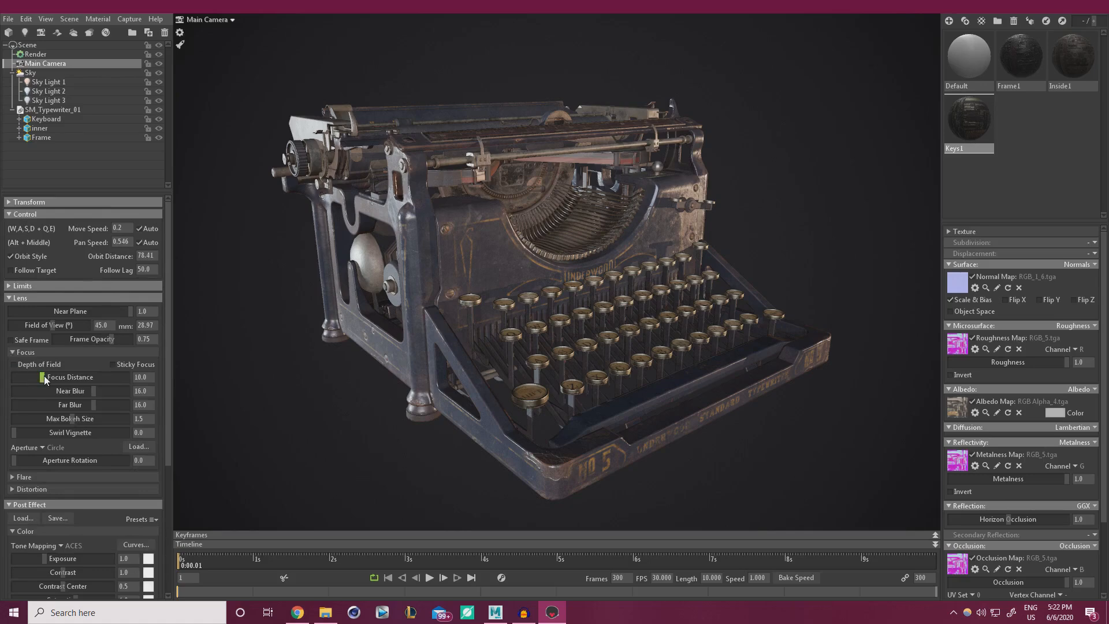
left_click(11, 353)
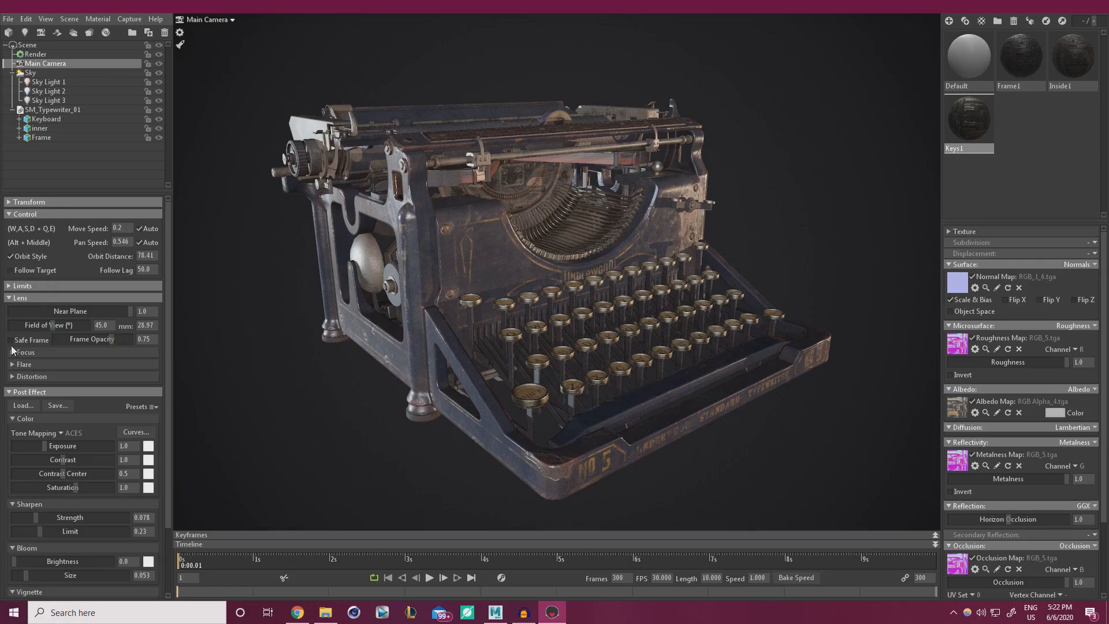
mouse_move(51, 325)
left_mouse_down()
mouse_move(74, 326)
mouse_move(52, 326)
left_mouse_up()
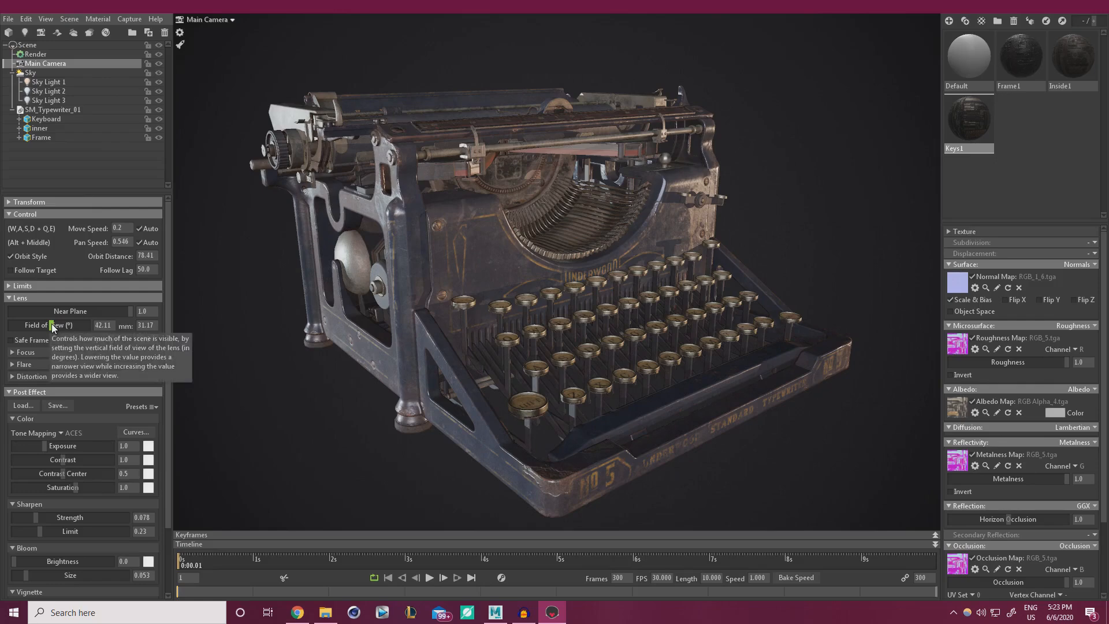
left_click_drag(53, 325, 67, 326)
right_click_drag(497, 376, 516, 393, "alt")
left_click_drag(516, 394, 449, 387, "alt")
right_click_drag(449, 387, 393, 369, "alt")
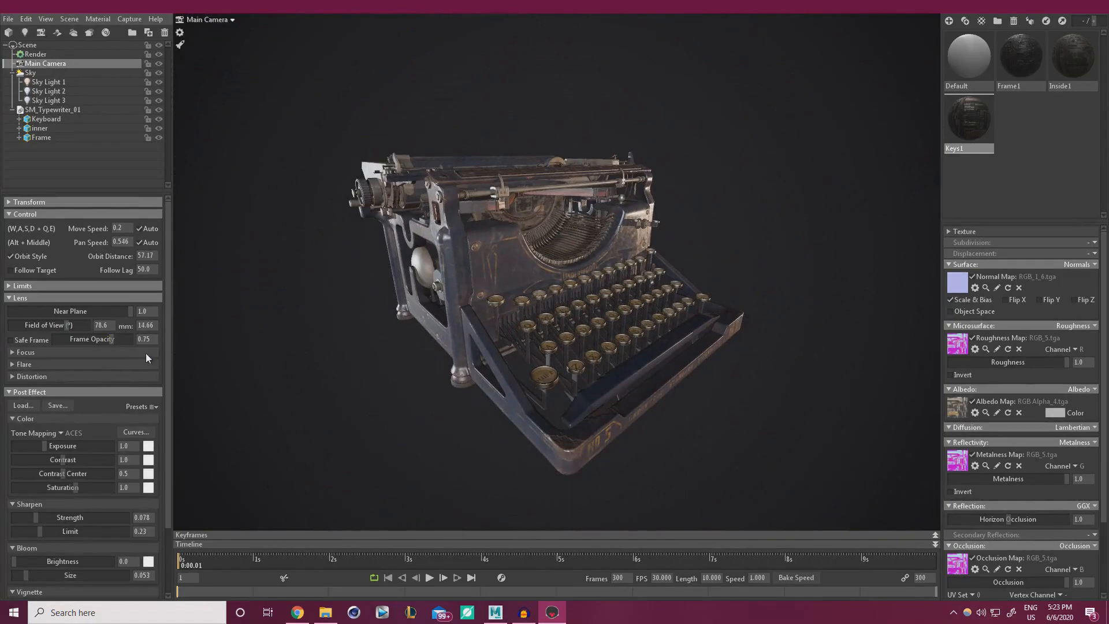
Glance at the ArtStation reference page, then move it aside to reveal the scene.
left_click_drag(1108, 112, 581, 6)
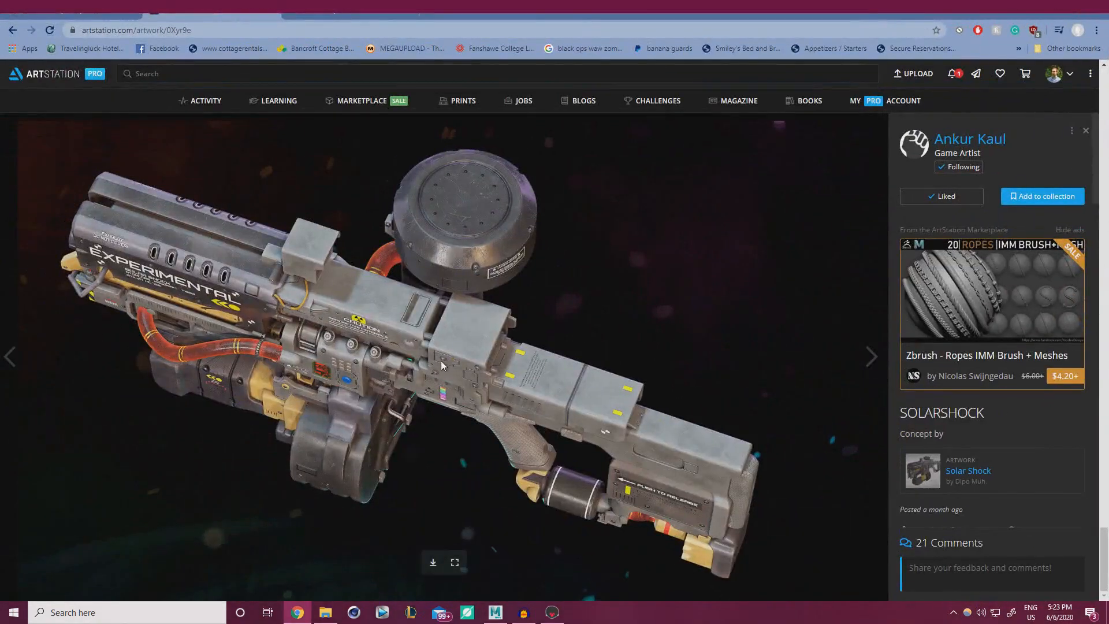
scroll(447, 351, "down", 5)
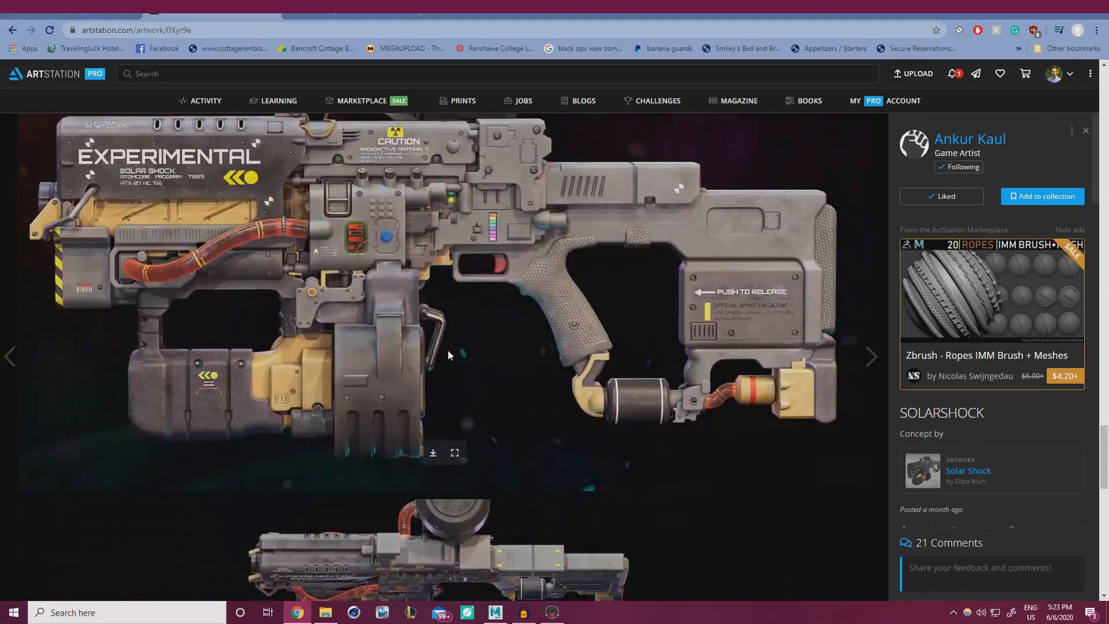
scroll(448, 351, "up", 12)
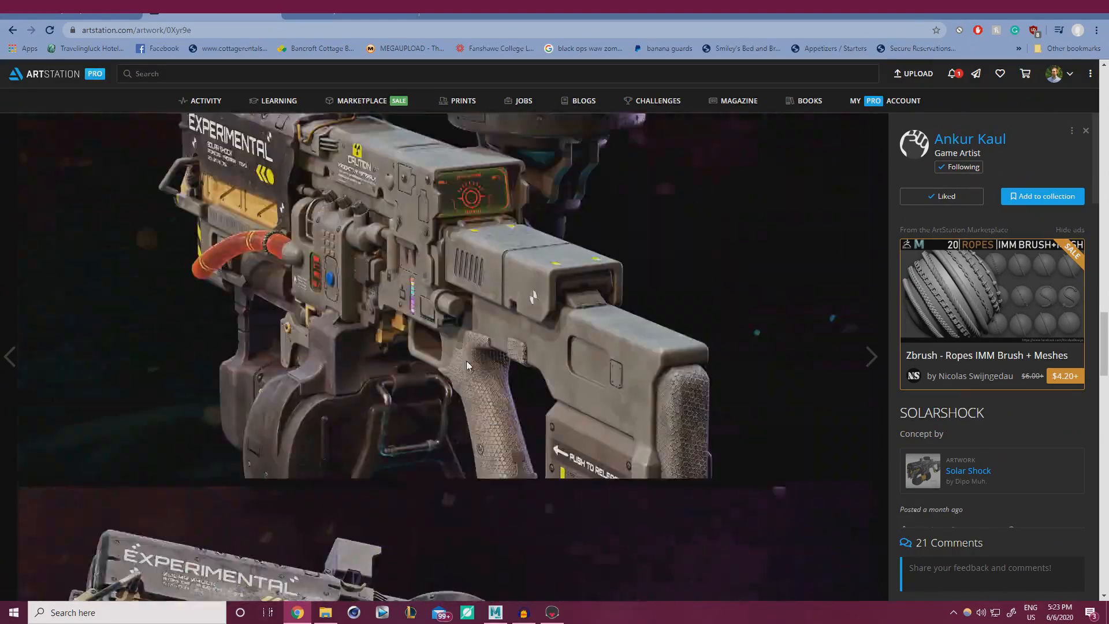
scroll(480, 314, "up", 6)
left_click_drag(636, 16, 1108, 247)
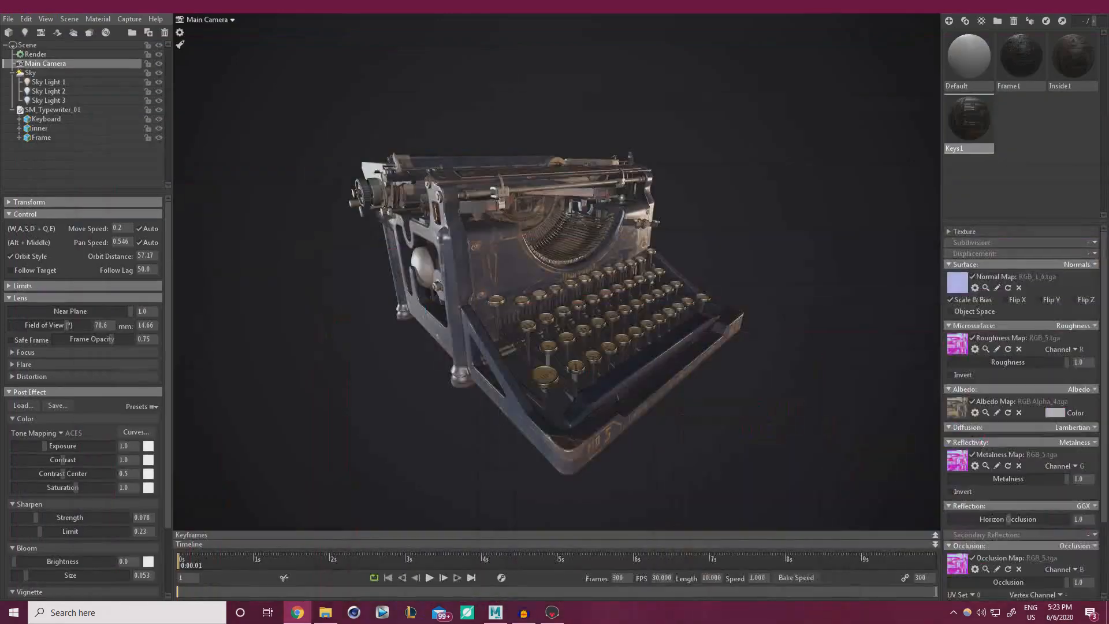
Try field of view values 20 and 25 while reframing the typewriter.
left_click_drag(67, 325, 36, 325)
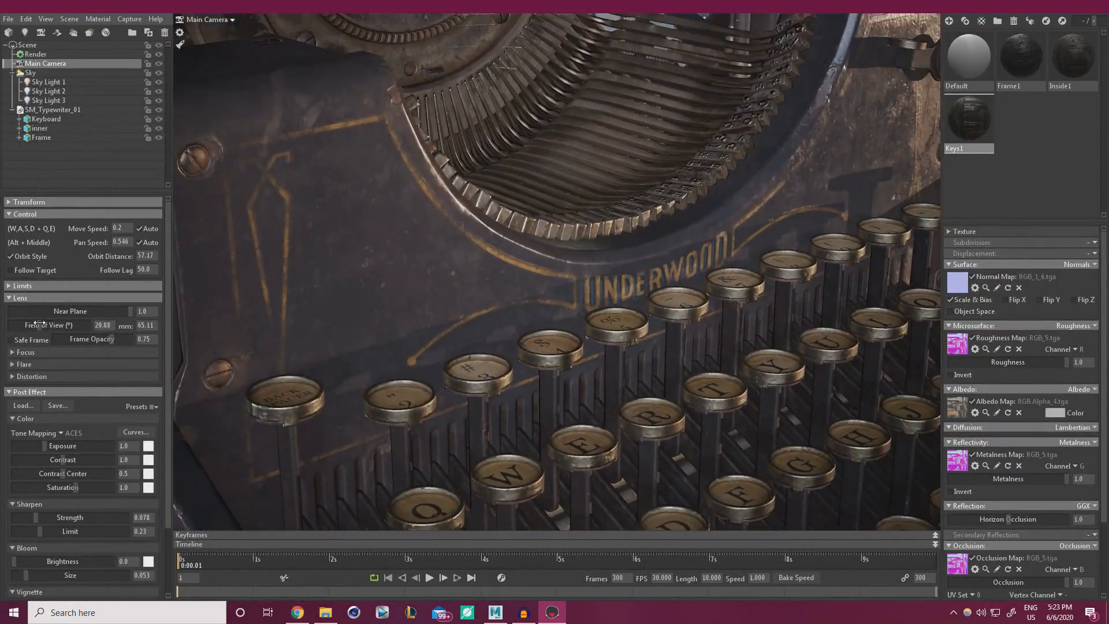
left_click_drag(111, 326, 42, 325)
type("20")
key("Return")
right_click_drag(568, 380, 453, 258, "alt")
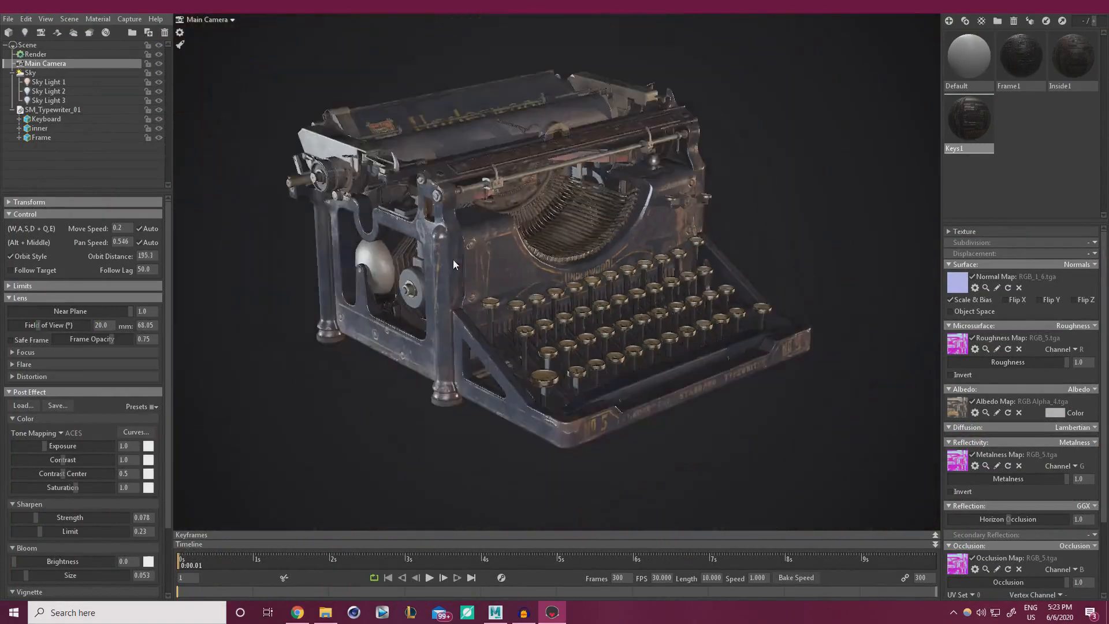
left_click_drag(453, 259, 449, 338, "alt")
right_click_drag(450, 337, 481, 360, "alt")
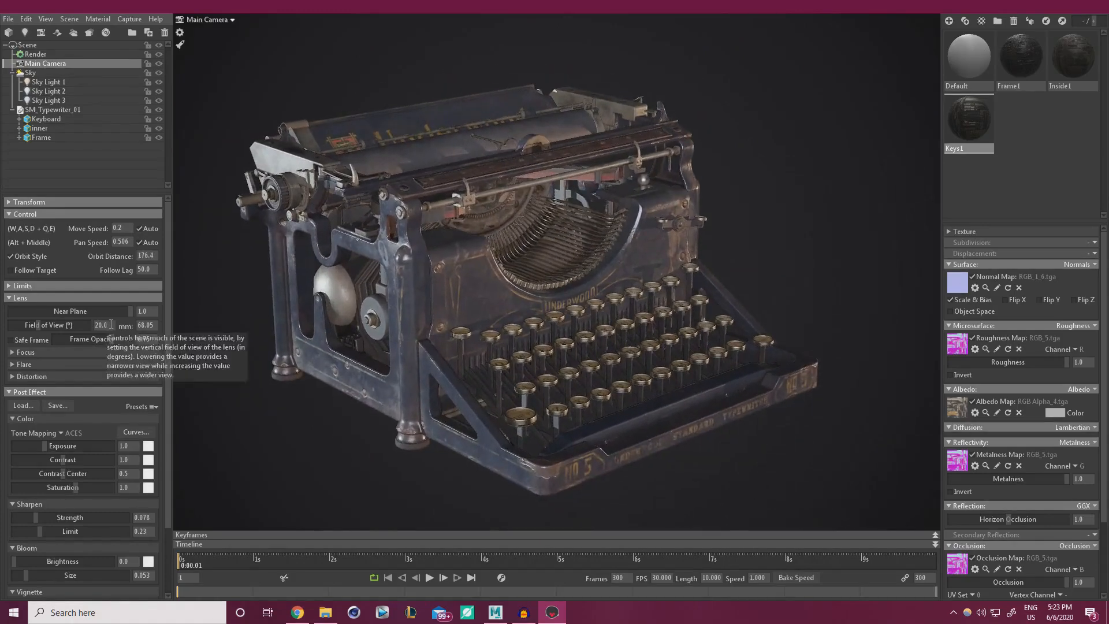
left_click_drag(107, 326, 47, 320)
type("25")
key("Return")
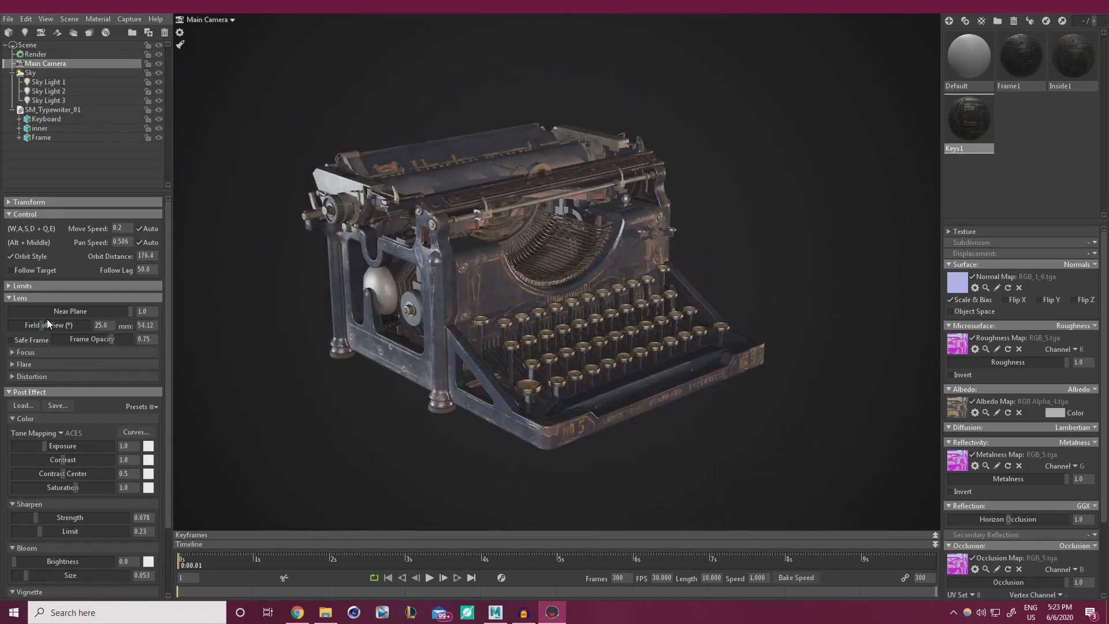
right_click_drag(375, 414, 507, 373, "alt")
middle_click_drag(507, 374, 500, 365, "alt")
Try a 50 field of view and adjust the camera distance.
left_click_drag(115, 326, 60, 318)
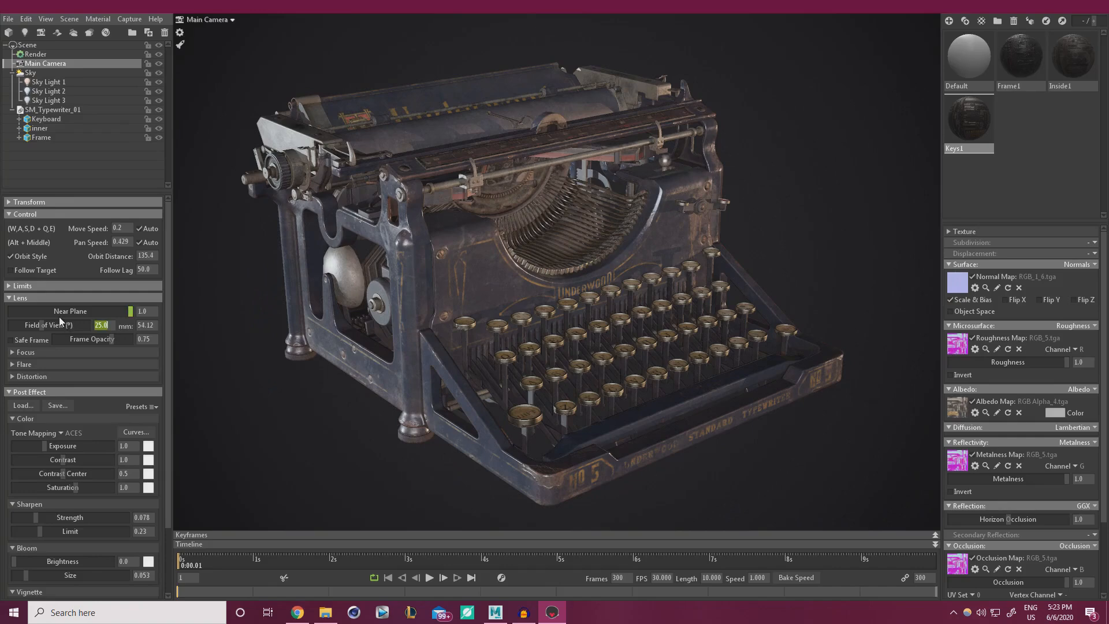
type("50")
key("Return")
scroll(556, 317, "up", 4)
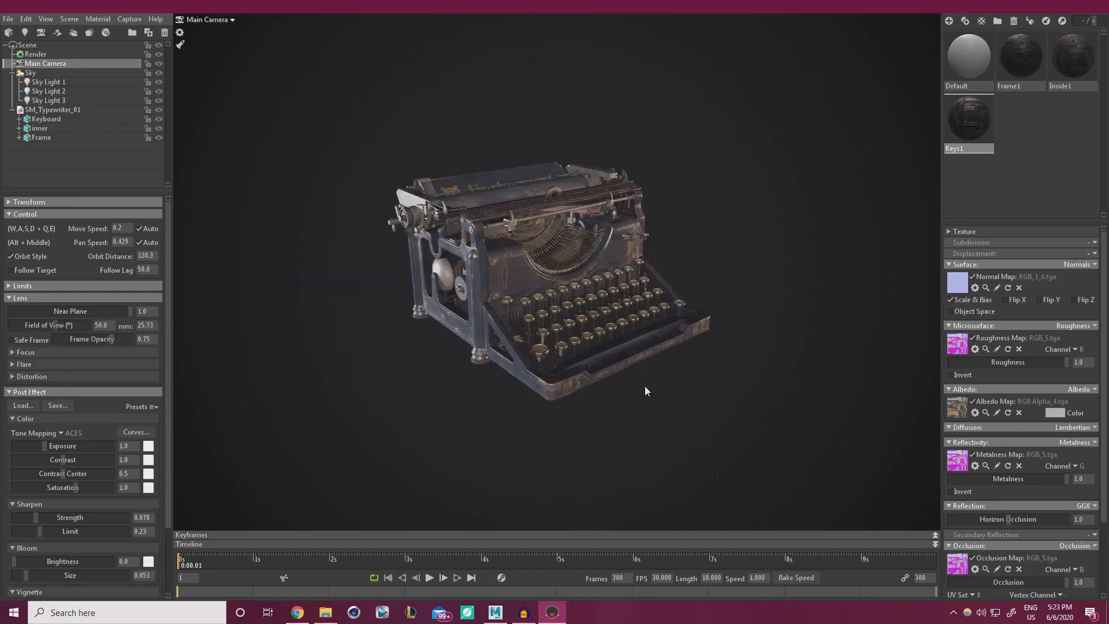
left_click_drag(602, 391, 633, 396, "alt")
right_click_drag(633, 396, 572, 378, "alt")
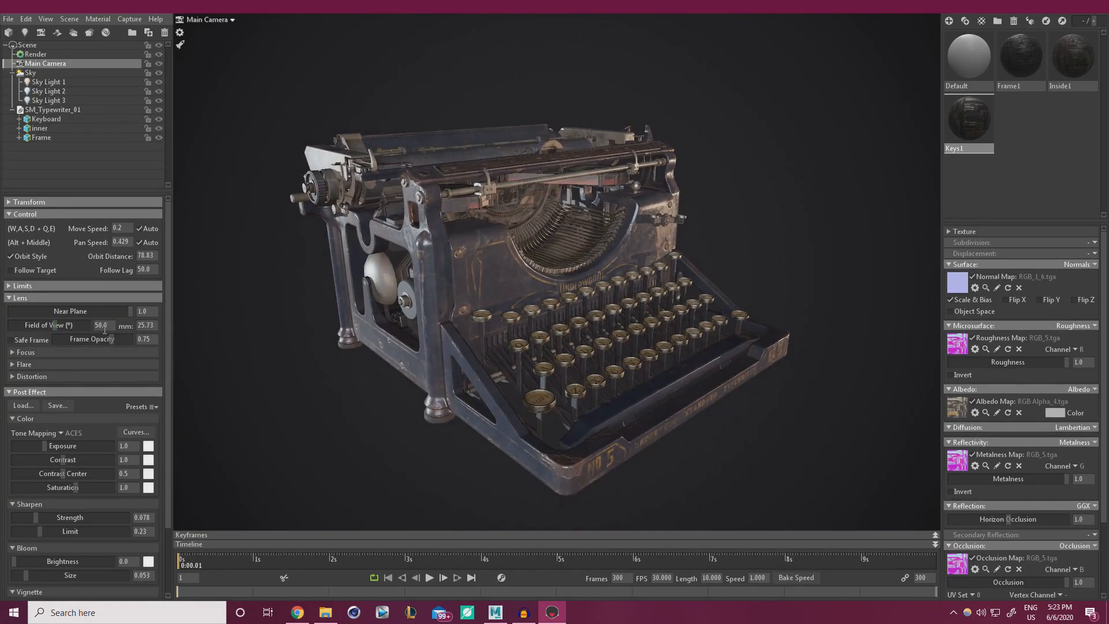
Settle on a 23 field of view framing the whole typewriter, rotating the sky for brighter highlights.
type("25")
key("Return")
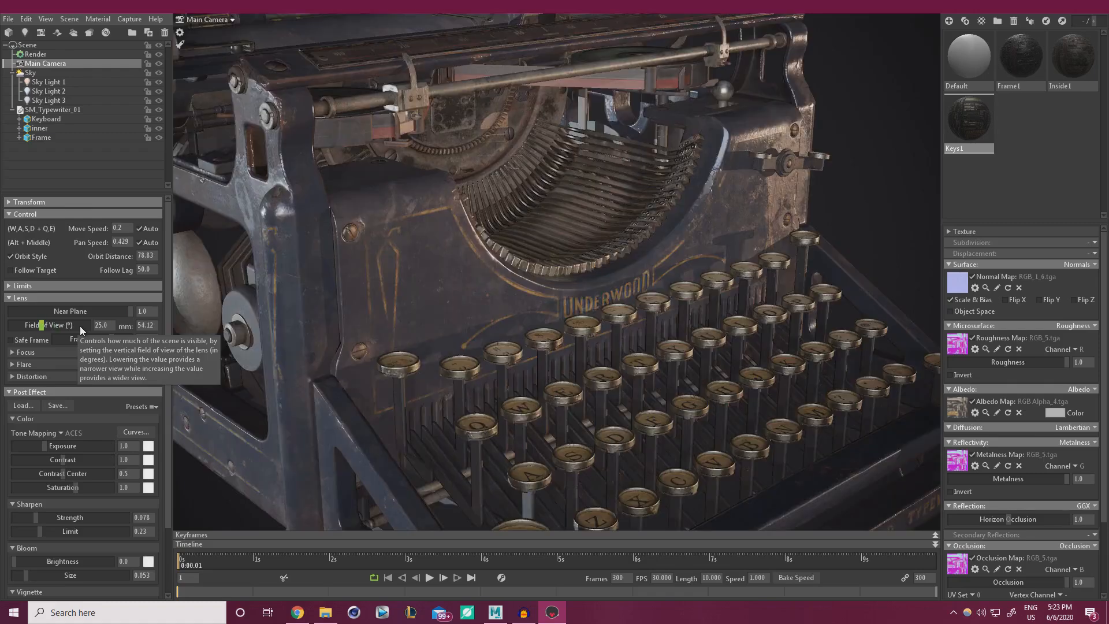
right_click_drag(569, 352, 501, 354, "alt")
left_click_drag(501, 354, 377, 354, "alt")
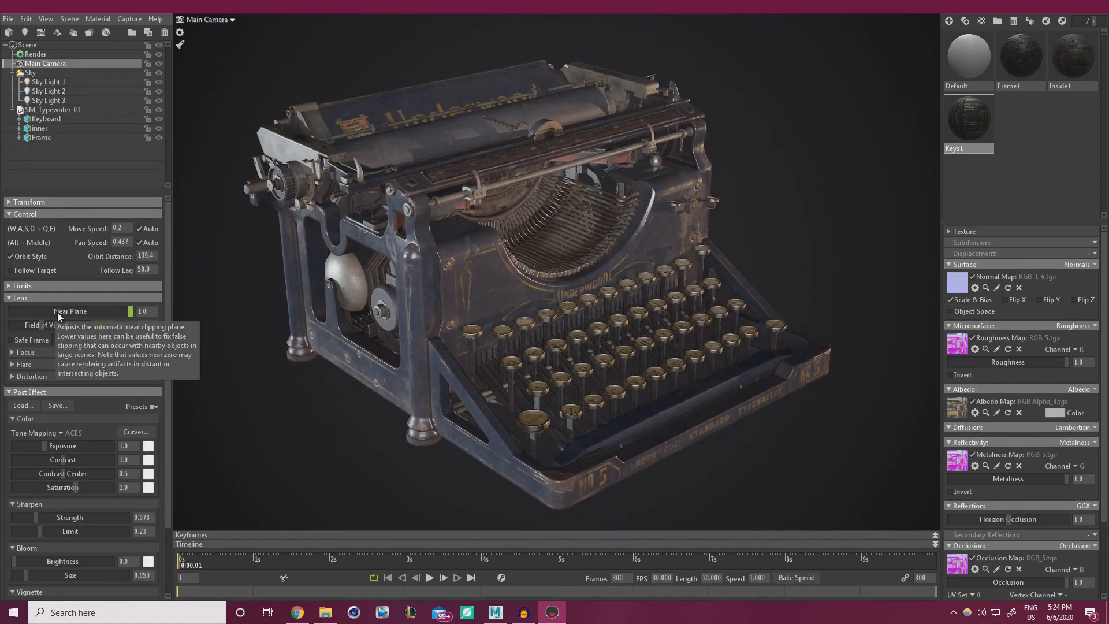
type("23")
key("Return")
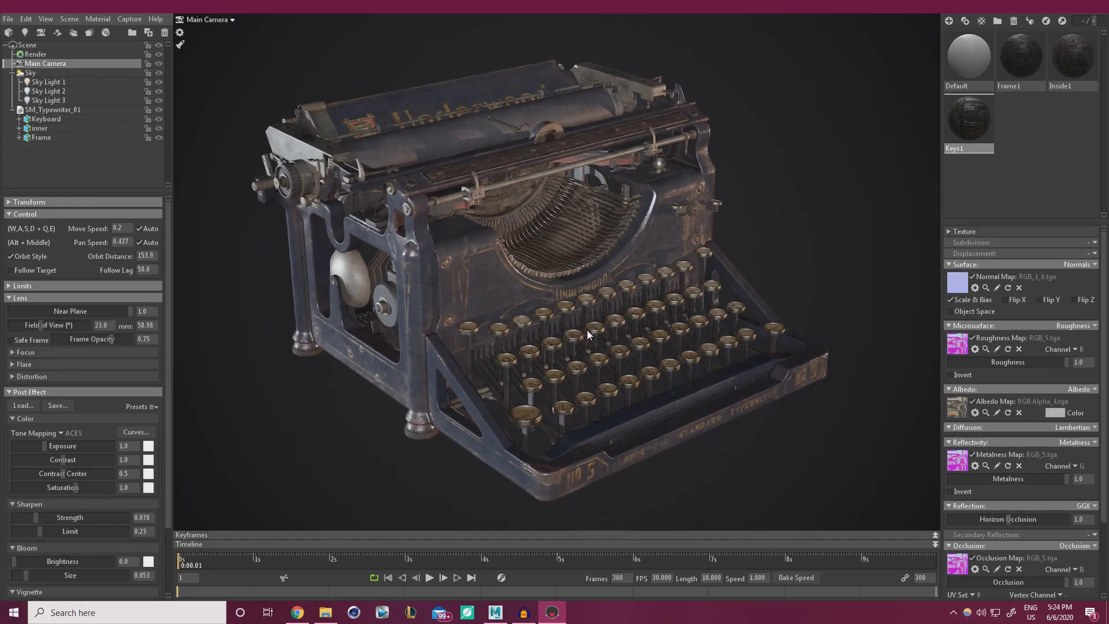
scroll(587, 330, "up", 5)
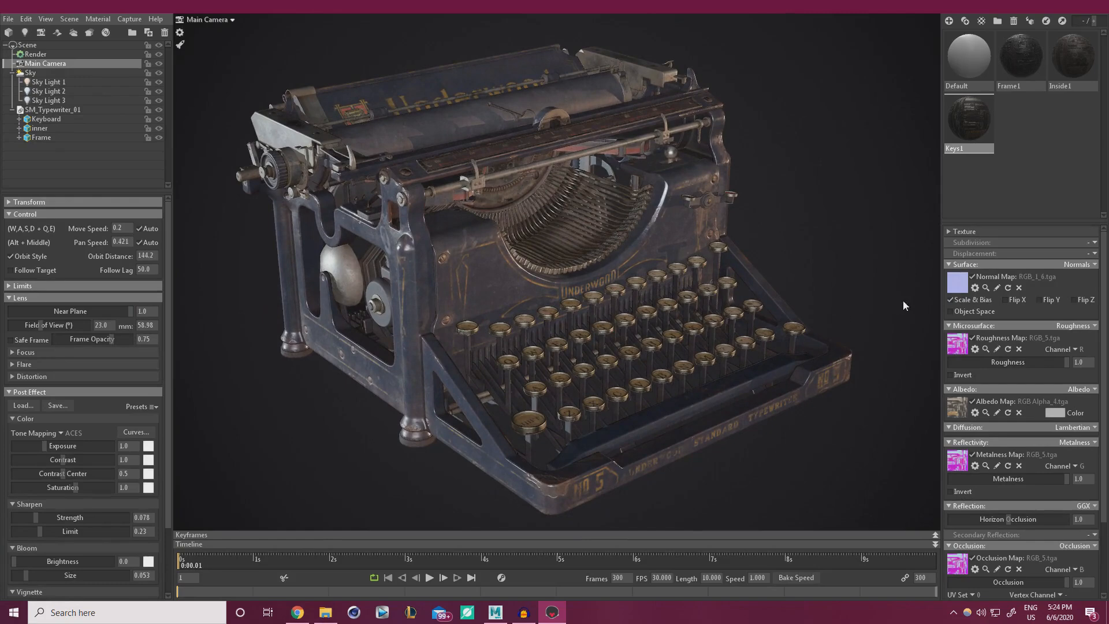
mouse_move(632, 306)
left_mouse_down("shift")
mouse_move(589, 307)
mouse_move(619, 310)
left_mouse_up("shift")
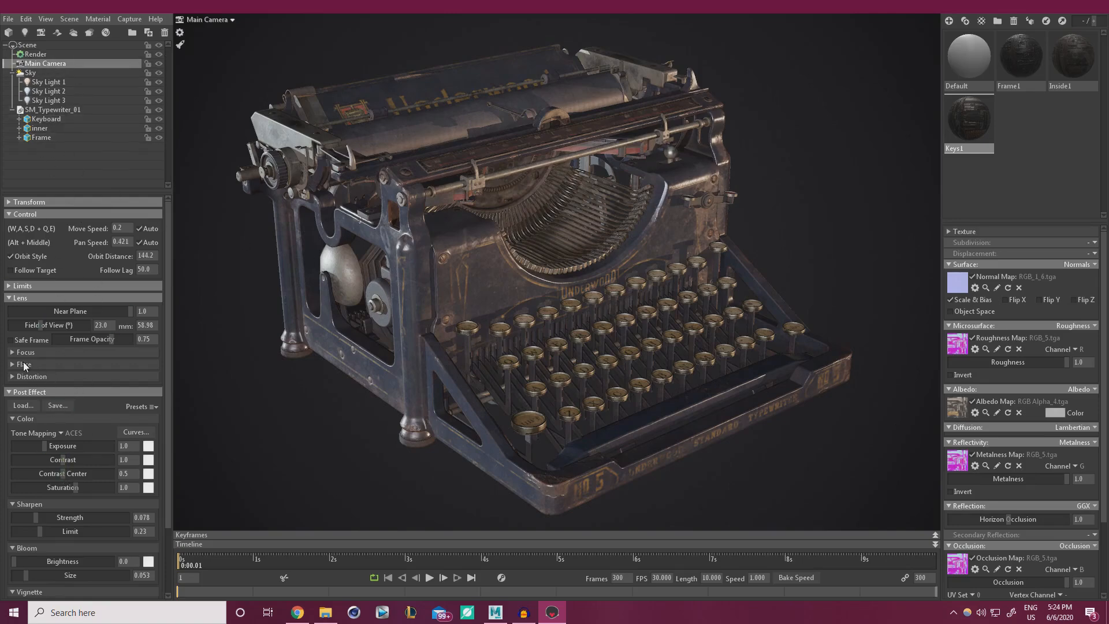
In Render settings, try viewport resolution 2:1, then 1:2, and end back at 1:1.
left_click(35, 54)
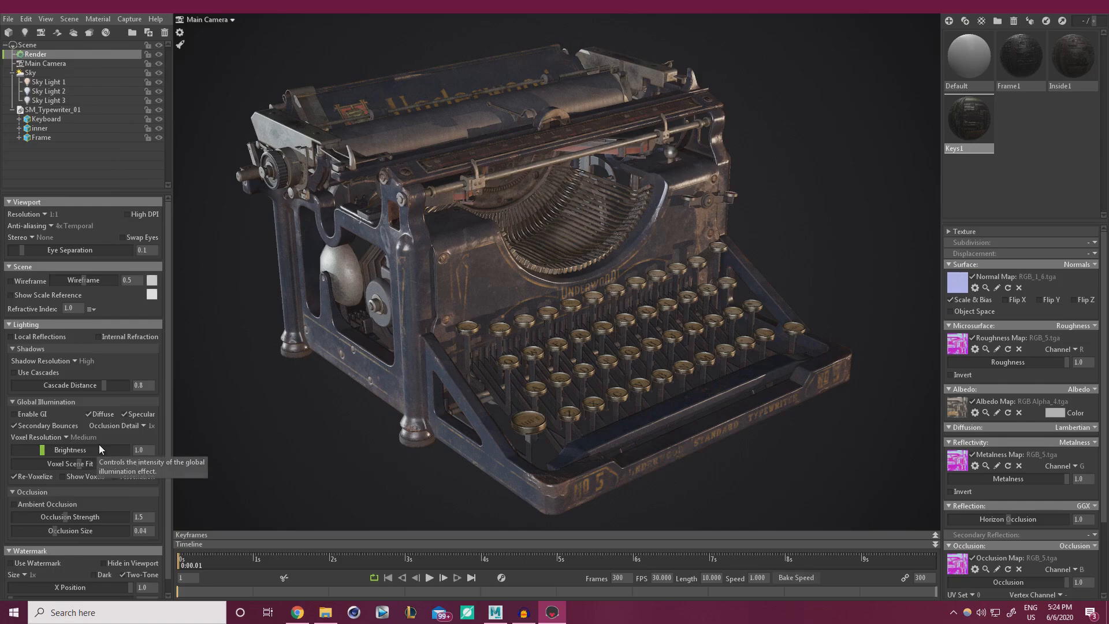
left_click(43, 213)
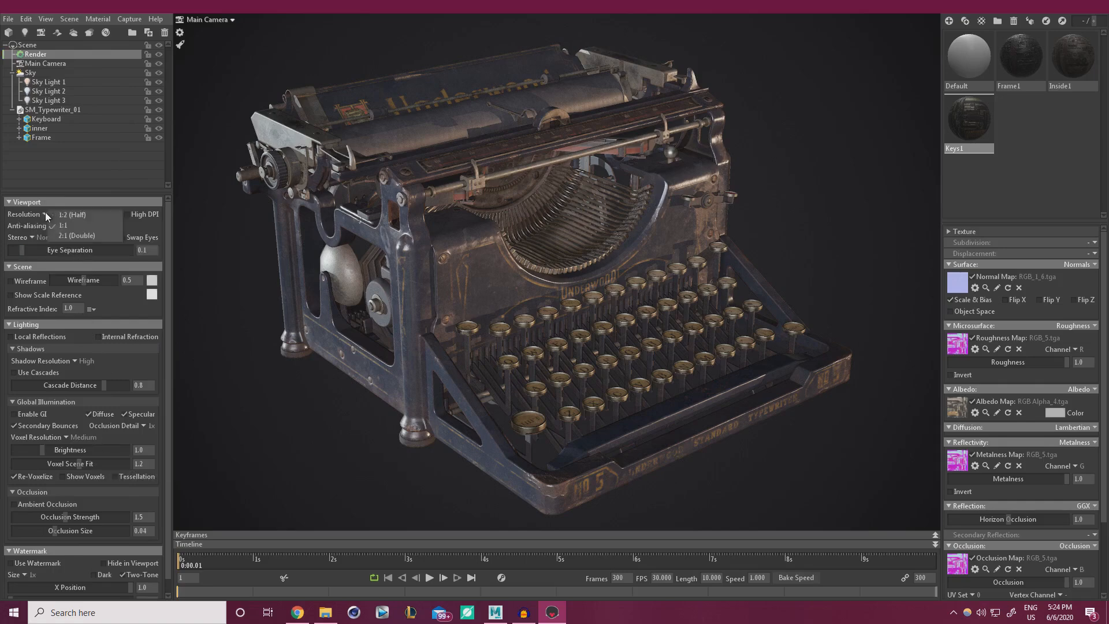
left_click(67, 233)
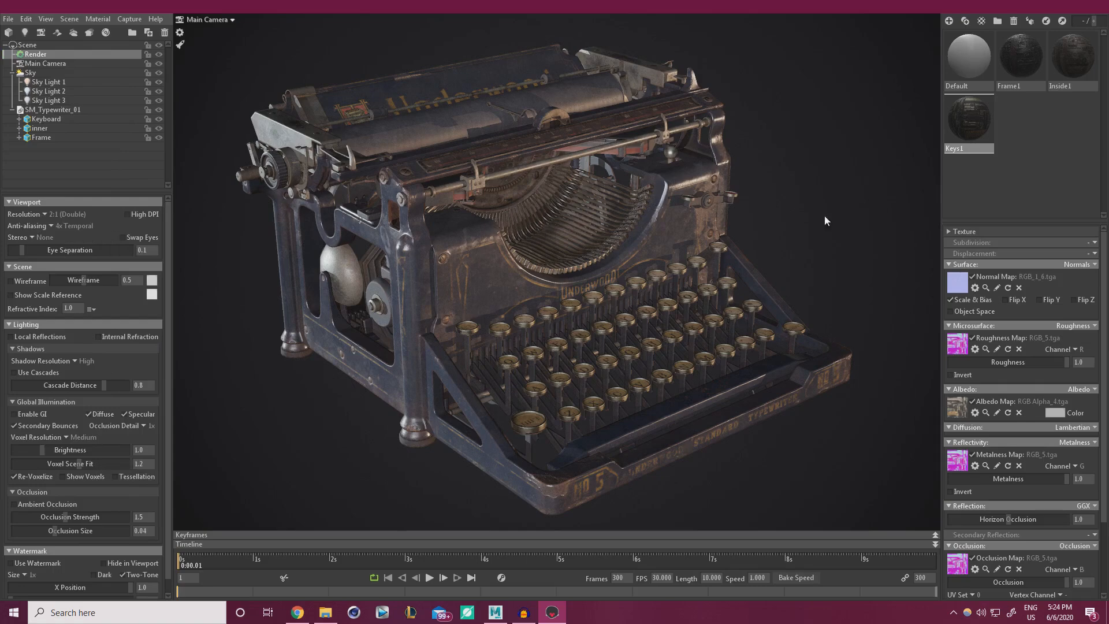
left_click(45, 213)
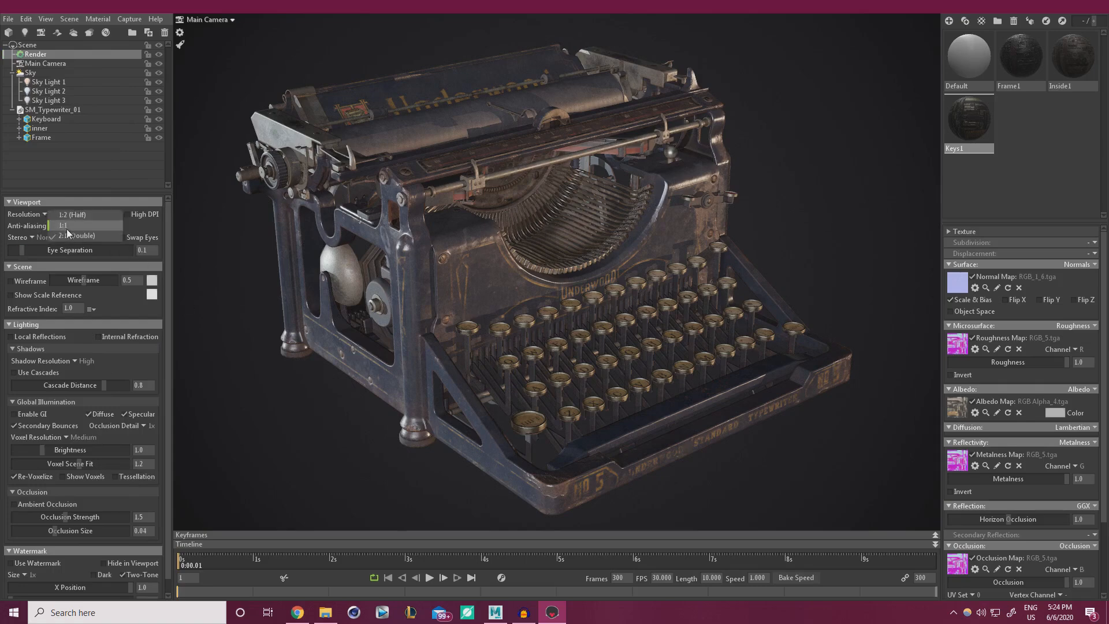
left_click(43, 214)
left_click(62, 214)
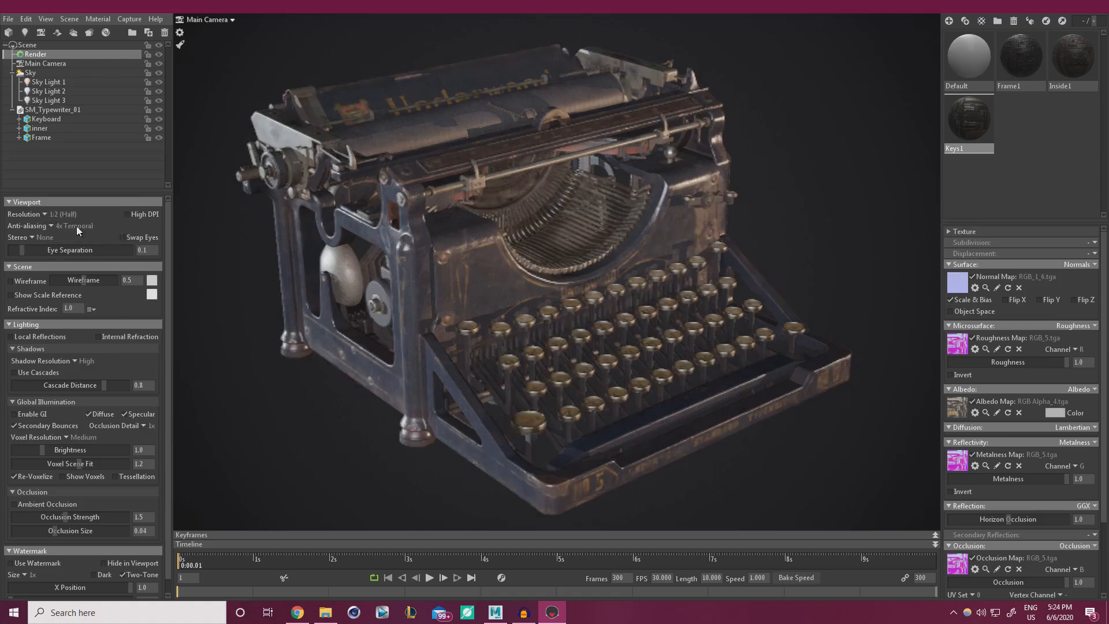
left_click(46, 213)
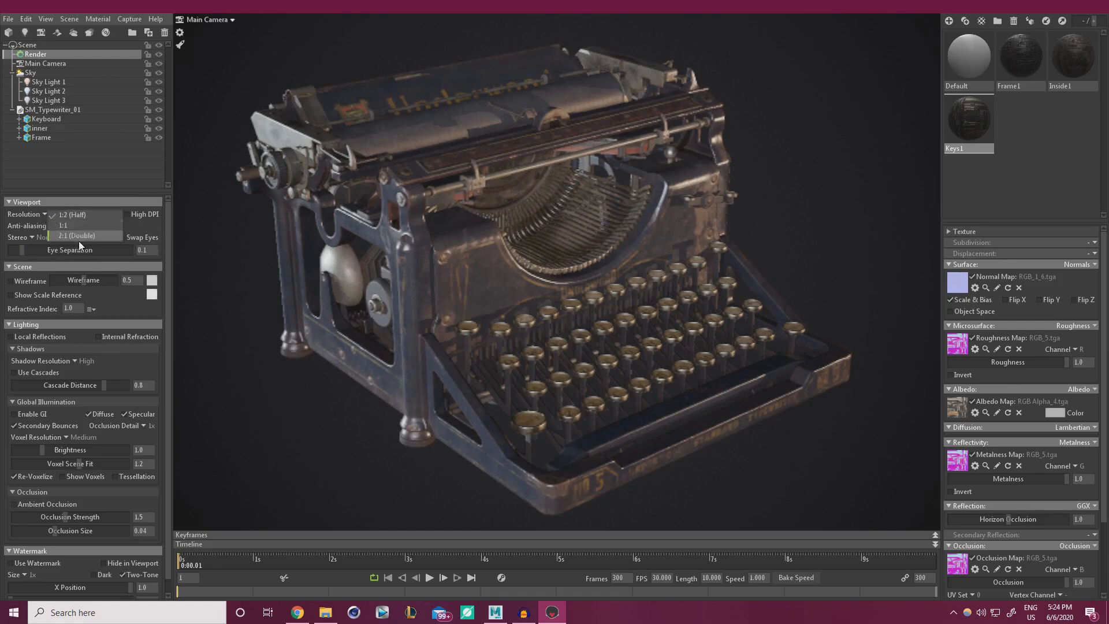
left_click(68, 227)
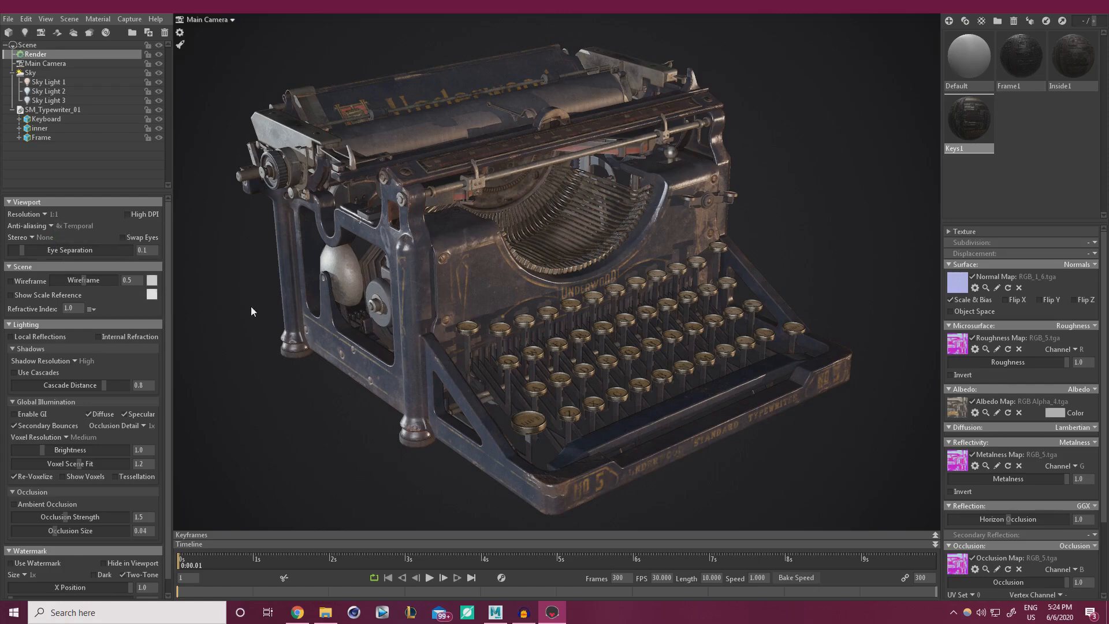
Turn on the wireframe overlay with thickness 1.0 and confirm its colour.
left_click(18, 282)
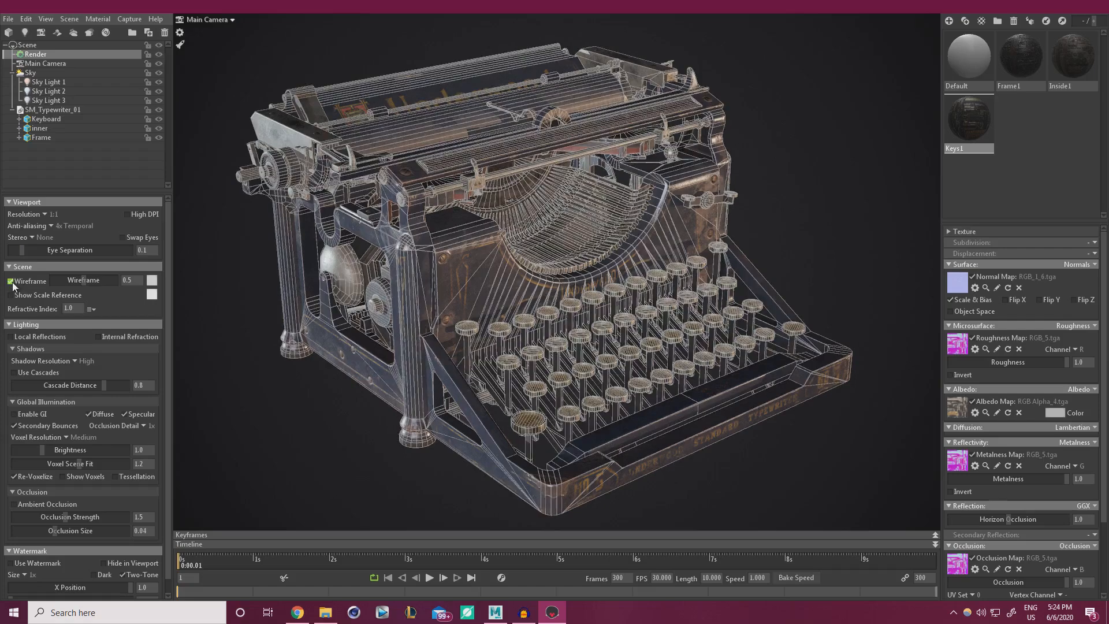
left_click_drag(86, 280, 126, 285)
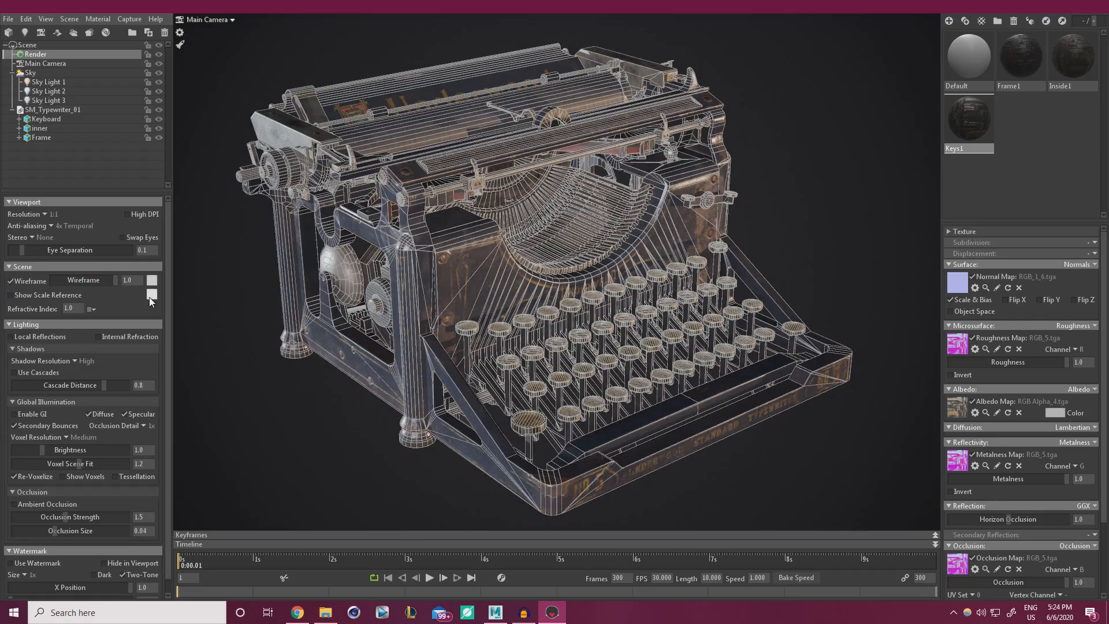
left_click(149, 297)
left_click(152, 283)
mouse_move(230, 488)
left_mouse_down()
mouse_move(282, 472)
mouse_move(303, 443)
mouse_move(345, 446)
mouse_move(107, 416)
left_mouse_up()
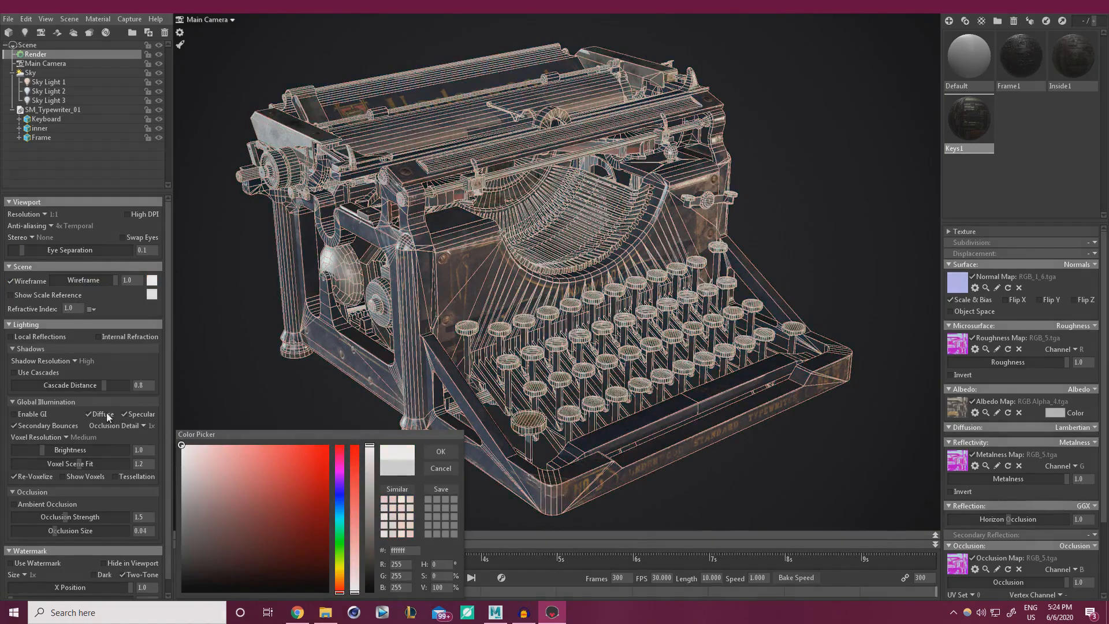
left_click(441, 451)
Turn the wireframe off and toggle Local Reflections off and back on.
left_click(10, 281)
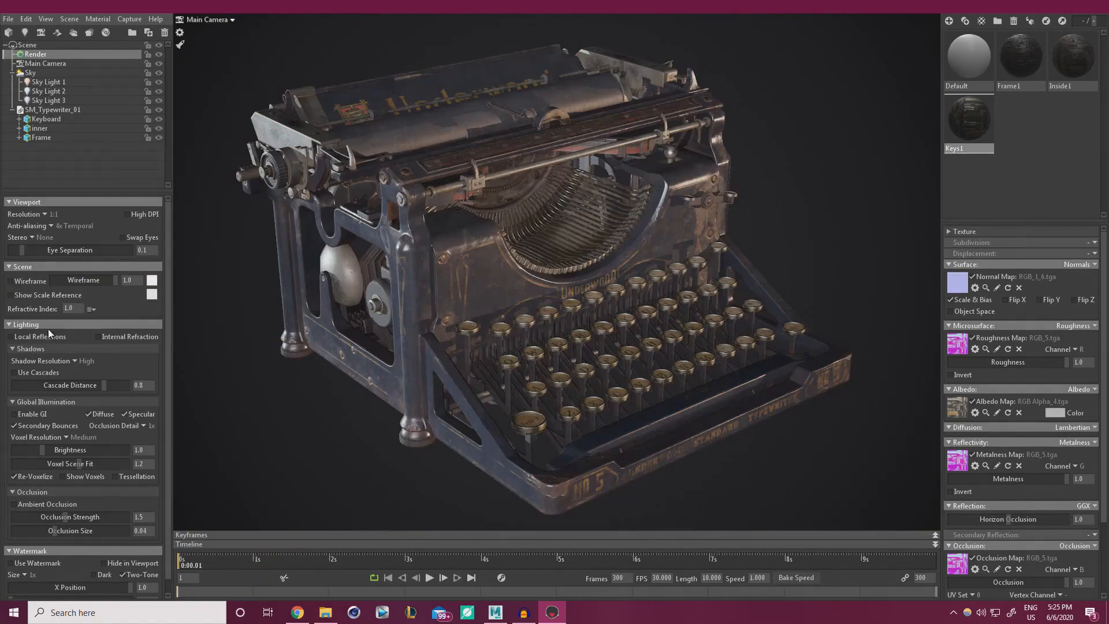
left_click(10, 337)
left_click(11, 337)
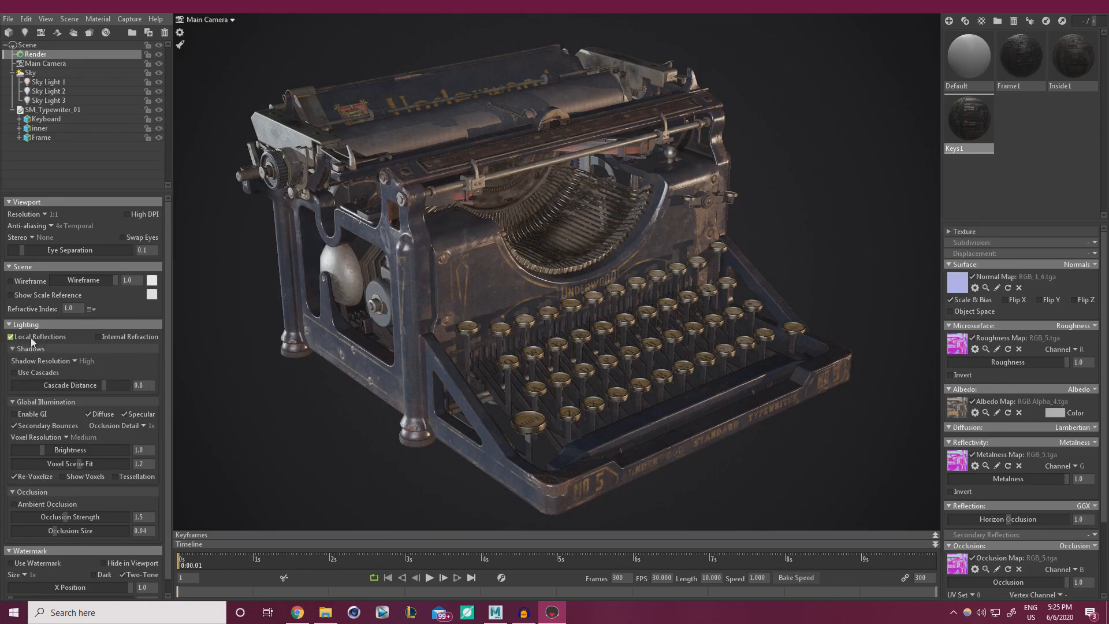
Compare the render with and without local reflections, then enable refraction inside objects.
left_click(12, 338)
left_click(11, 338)
left_click(11, 338)
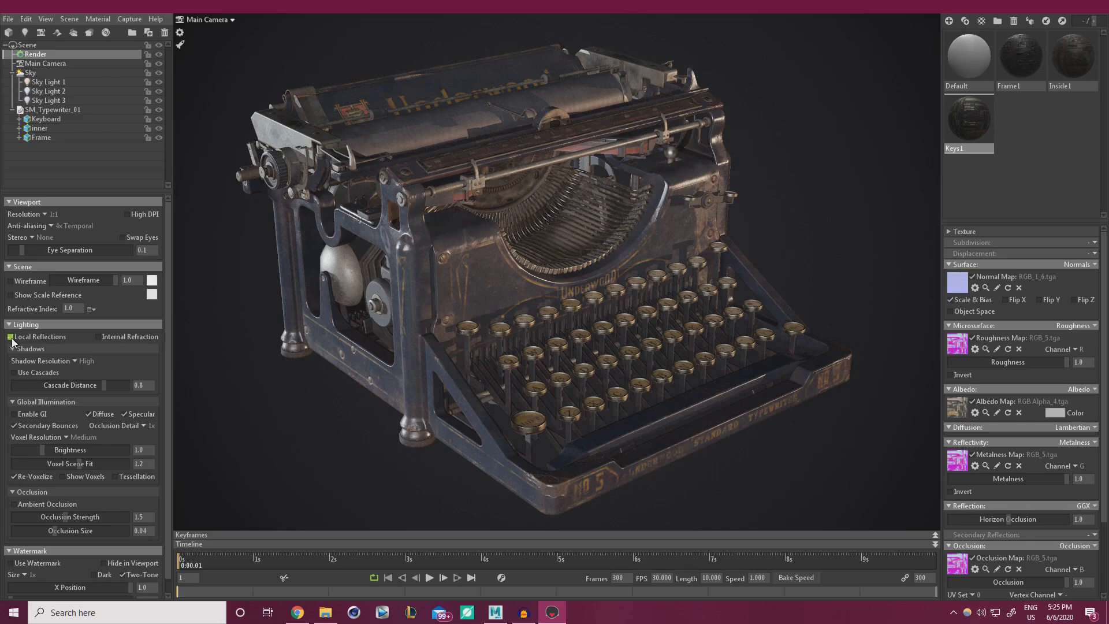
left_click(11, 338)
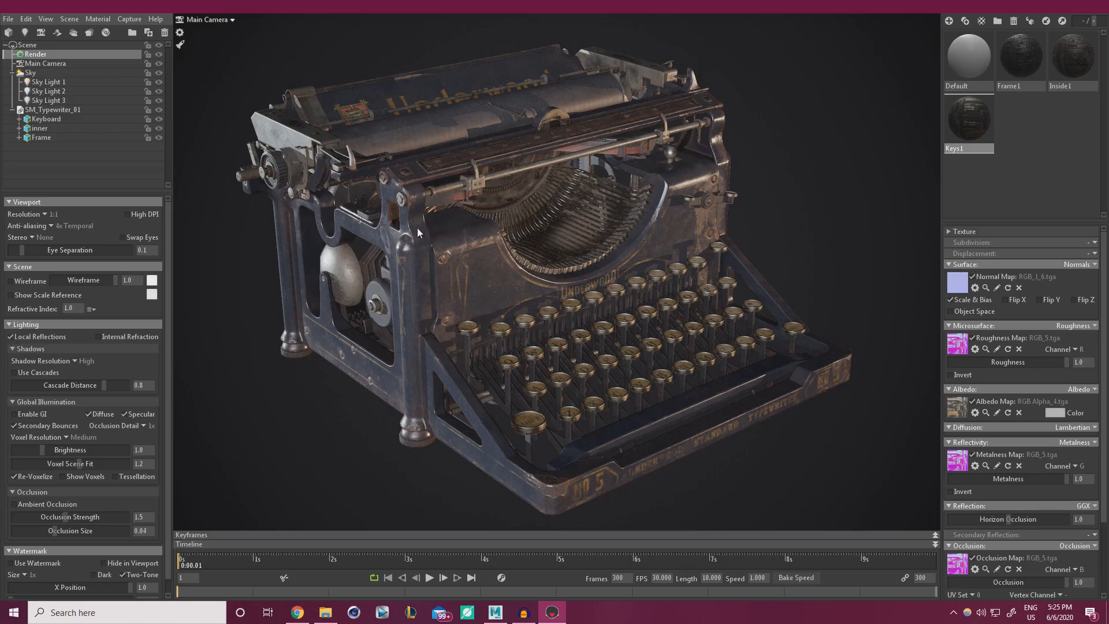
left_click(11, 337)
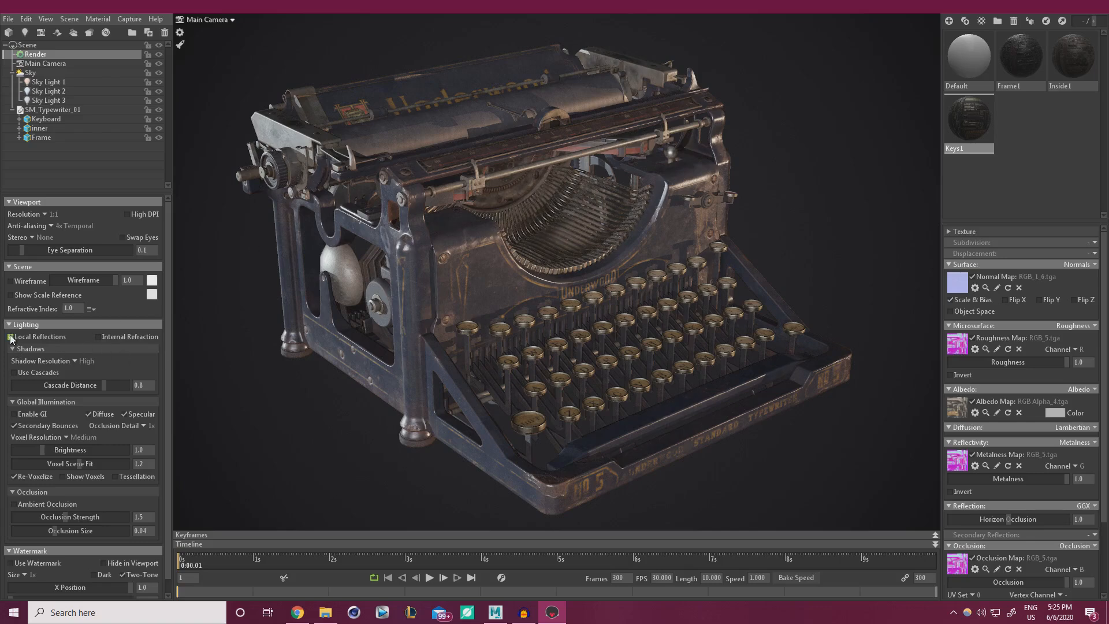
left_click(11, 338)
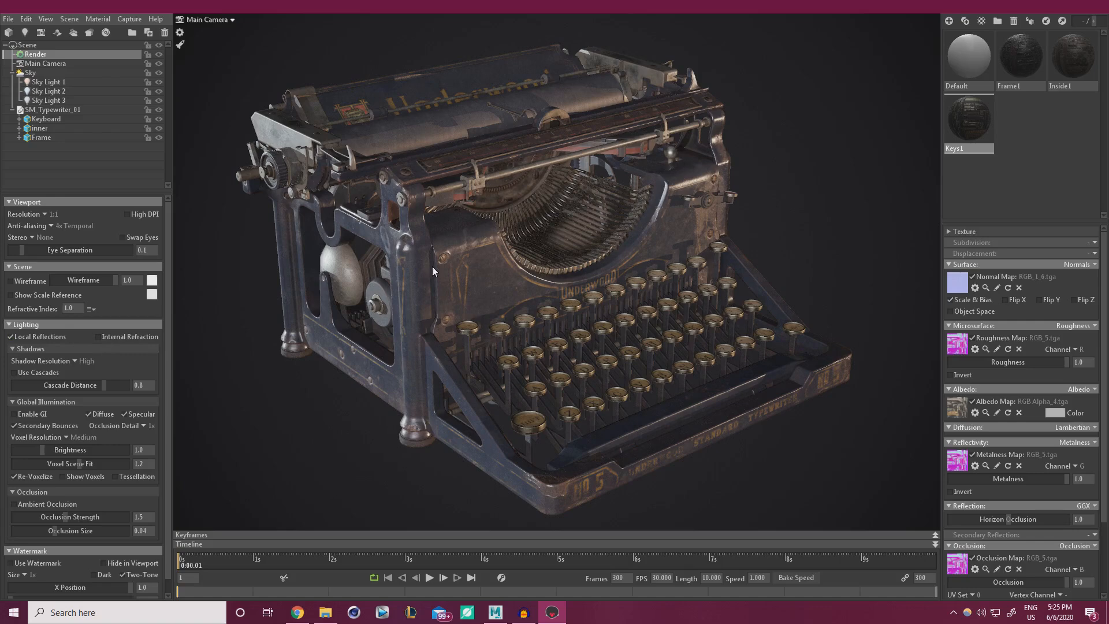
left_click(9, 340)
left_click(9, 340)
left_click(10, 337)
left_click(98, 338)
Set shadow resolution to Ludicrous with cascades, and enable global illumination.
left_click(72, 360)
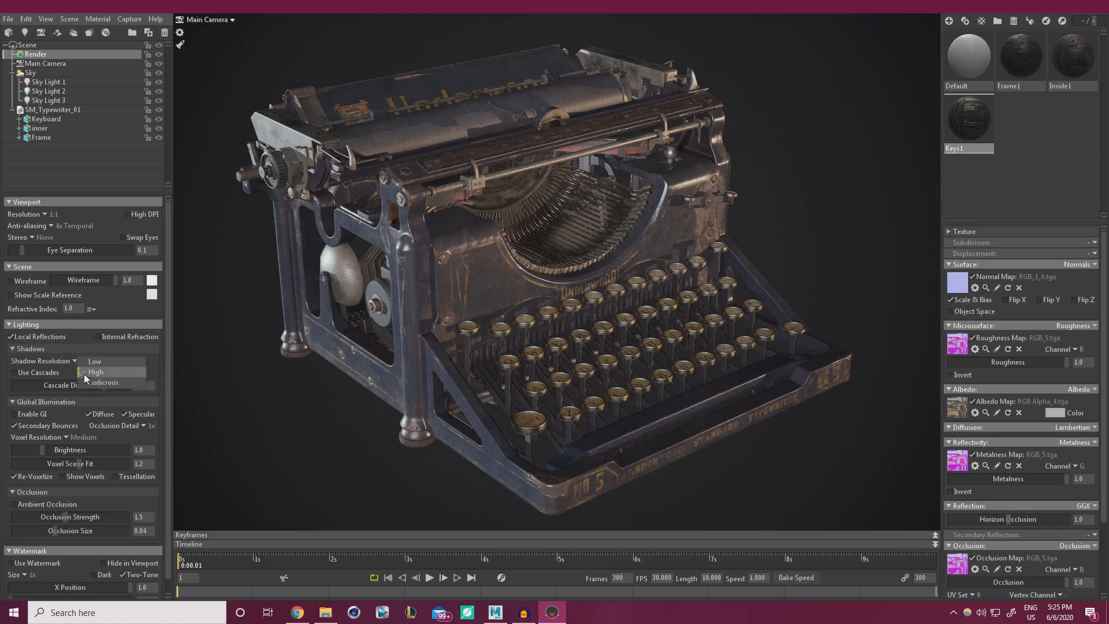
left_click(96, 381)
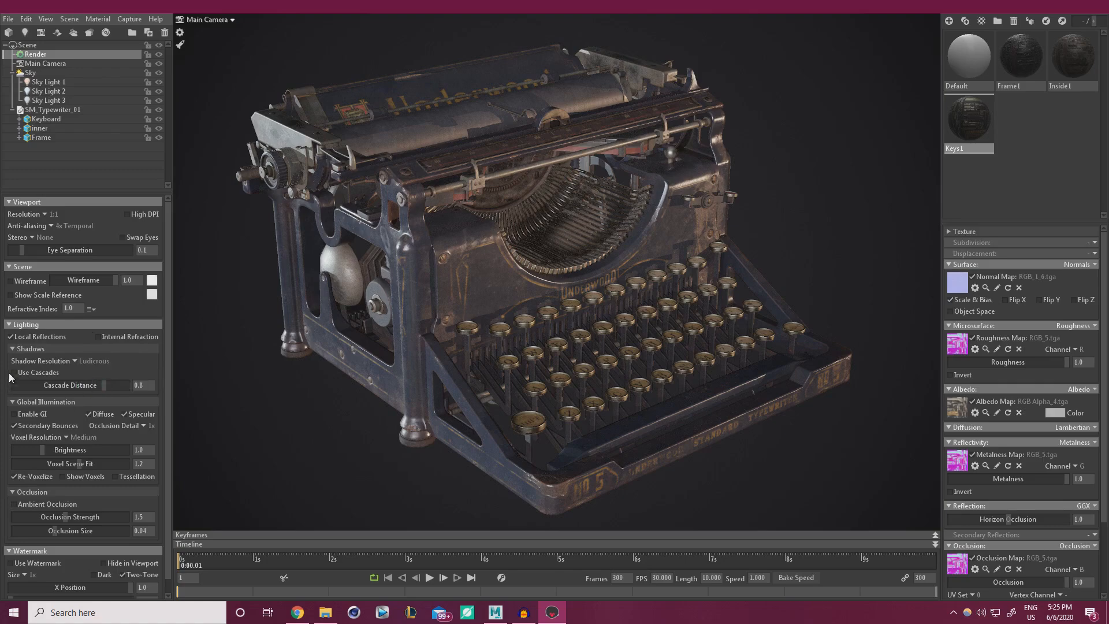
left_click(14, 373)
left_click(14, 414)
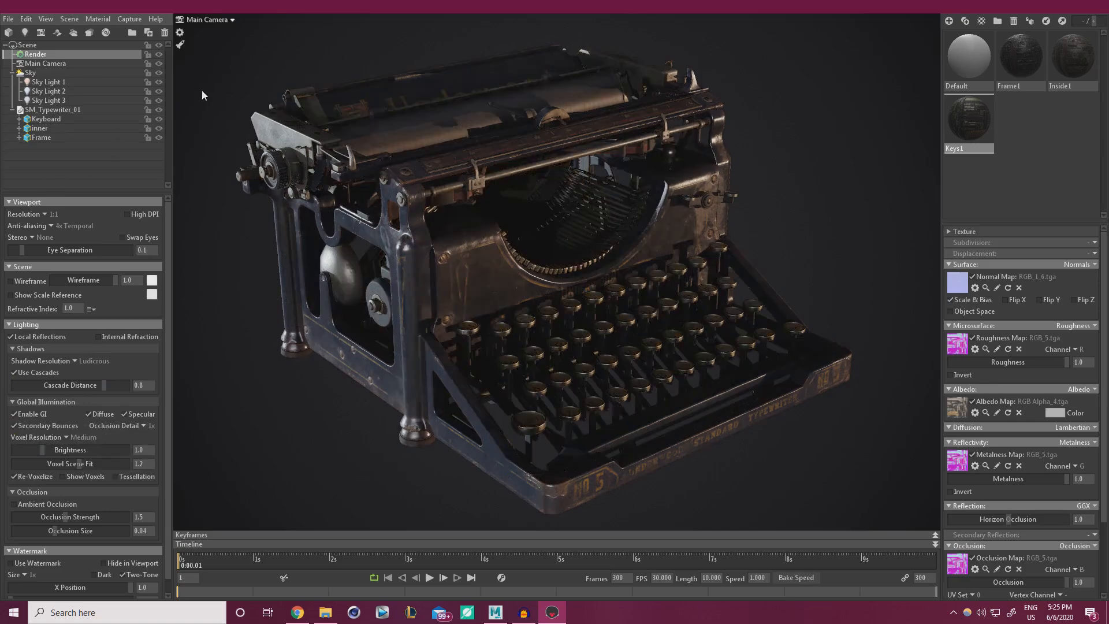
Raise global illumination brightness to 14.1, comparing the render with GI off and on.
left_click_drag(42, 450, 102, 435)
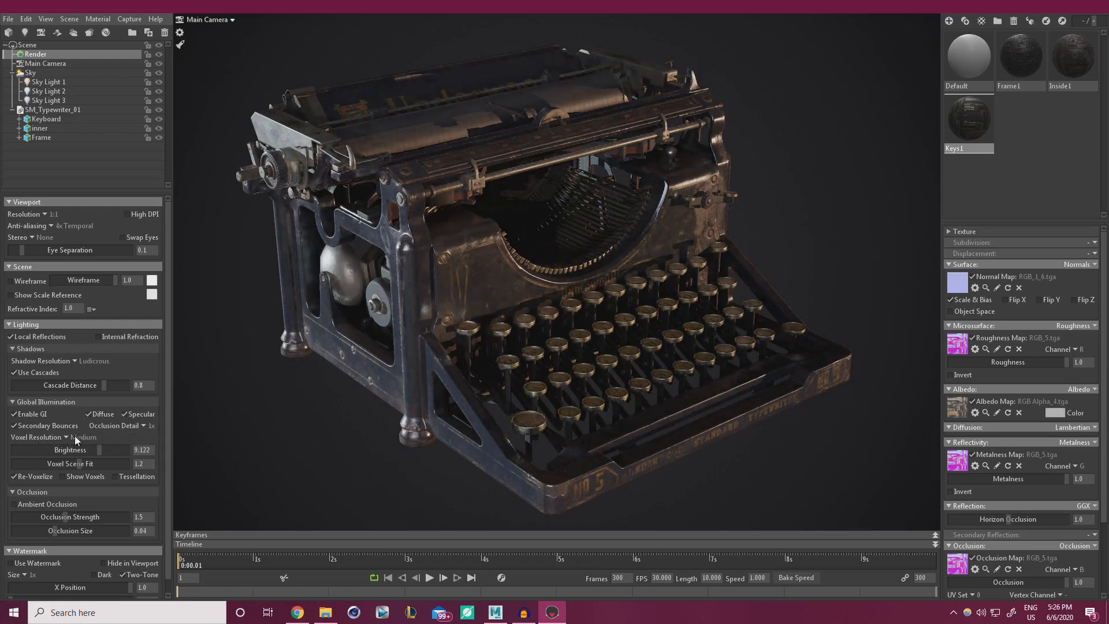
left_click(14, 414)
left_click(14, 416)
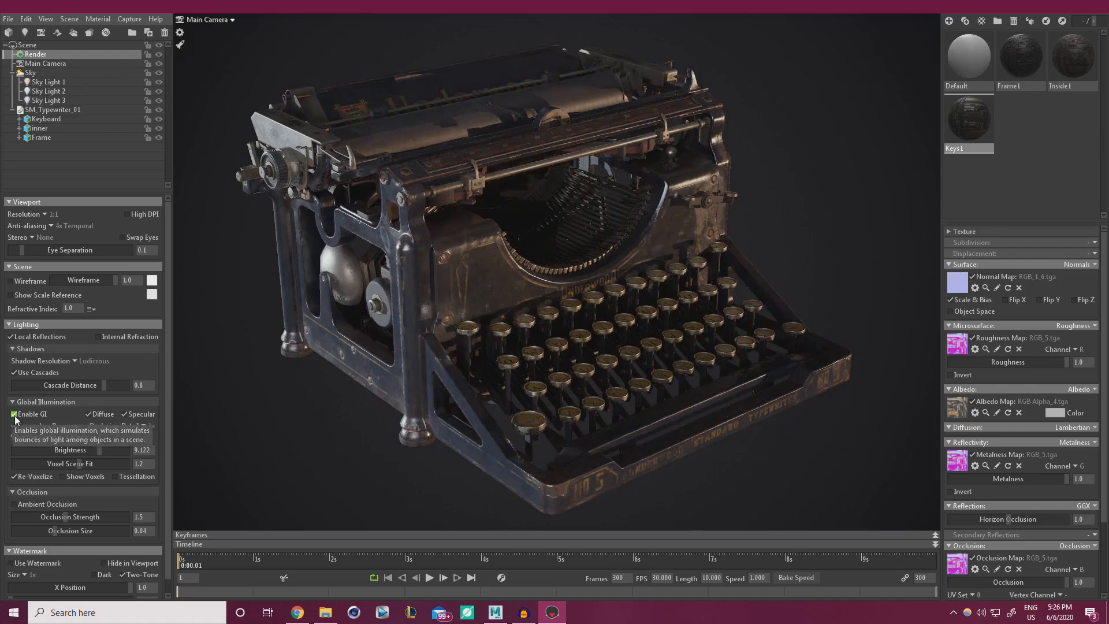
left_click(15, 416)
left_click(15, 415)
left_click(15, 415)
left_click(15, 416)
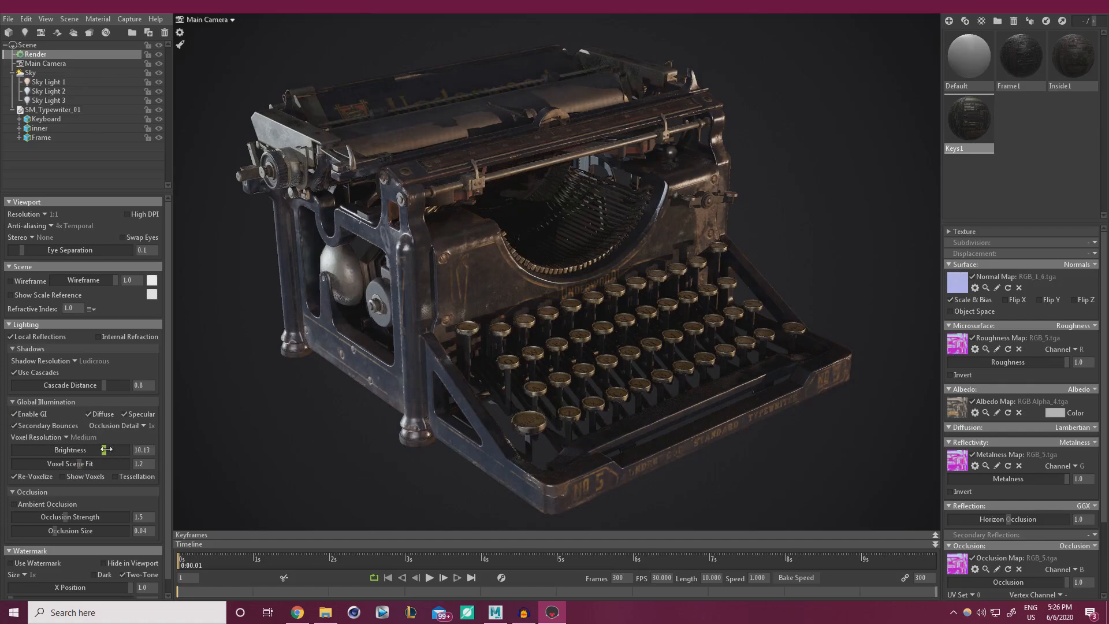
left_click_drag(106, 449, 116, 450)
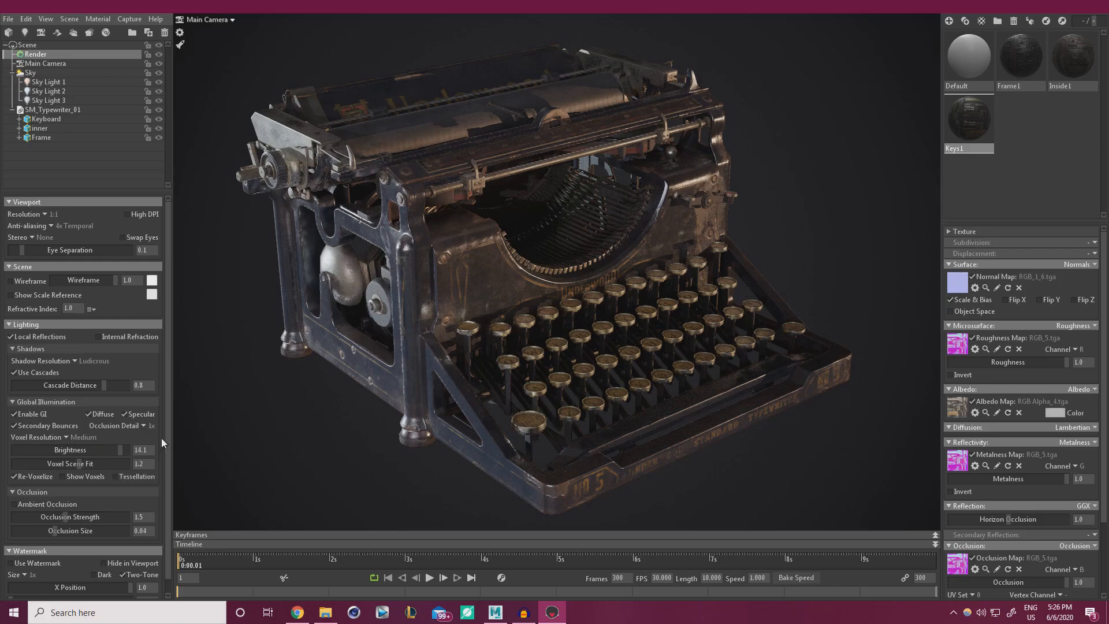
Rotate the sky lighting, set occlusion detail to 4x, and adjust voxel scene fit.
mouse_move(420, 358)
left_mouse_down("shift")
mouse_move(555, 351)
mouse_move(401, 366)
mouse_move(410, 368)
left_mouse_up("shift")
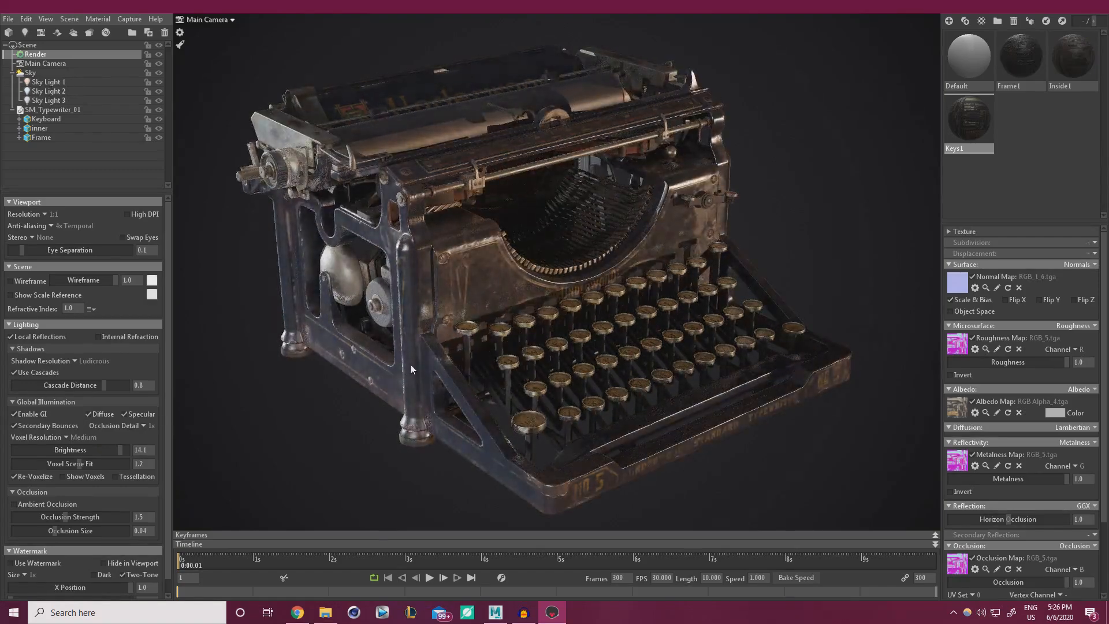
left_click(140, 425)
left_click(159, 449)
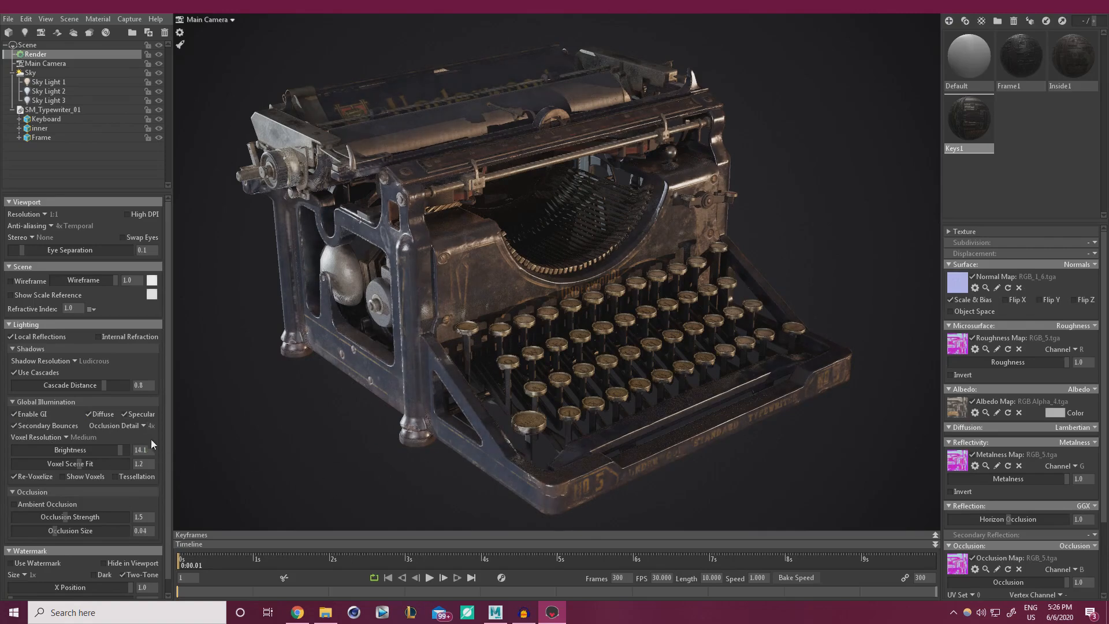
mouse_move(86, 463)
left_mouse_down()
mouse_move(11, 468)
mouse_move(86, 464)
mouse_move(37, 463)
mouse_move(69, 464)
left_mouse_up()
Preview the voxels, then enable ambient occlusion at strength 7.462 and size 0.052.
left_click(63, 476)
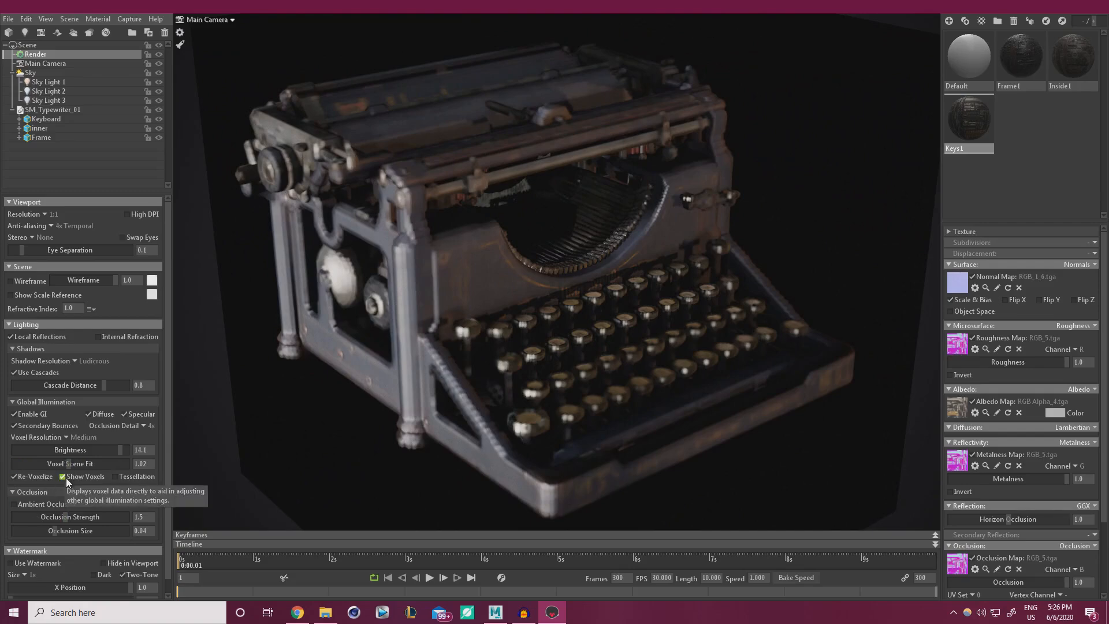
left_click(68, 477)
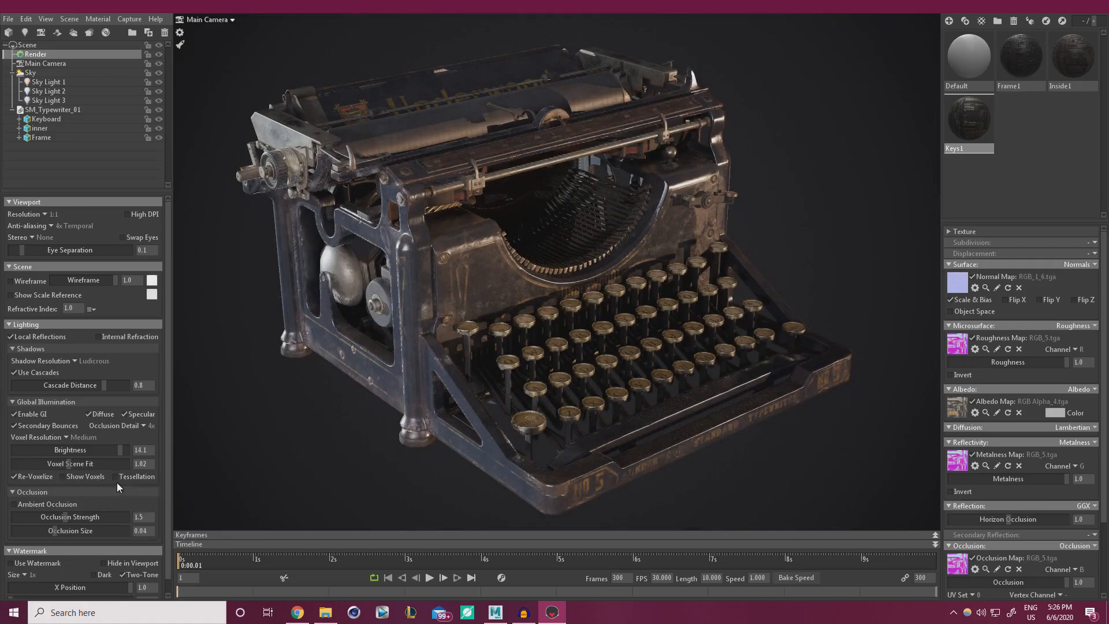
left_click(14, 505)
left_click_drag(64, 515, 121, 514)
left_click_drag(61, 532, 101, 516)
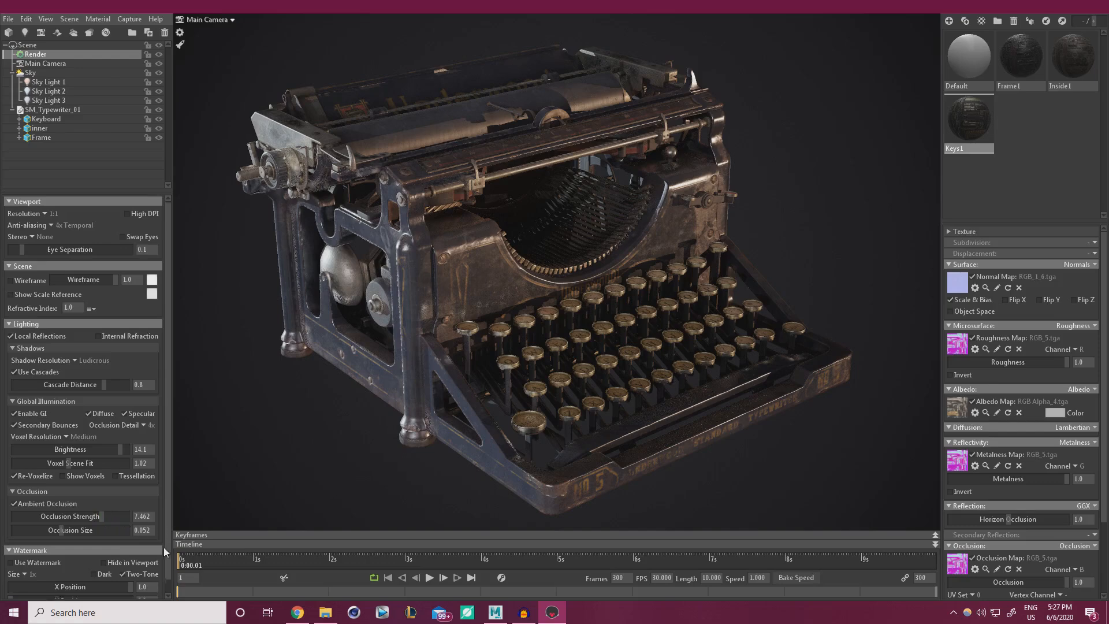
Leave the watermark off, turn the sky for cooler bluish light, and select Sky Light 1.
scroll(164, 547, "down", 1)
left_click(12, 549)
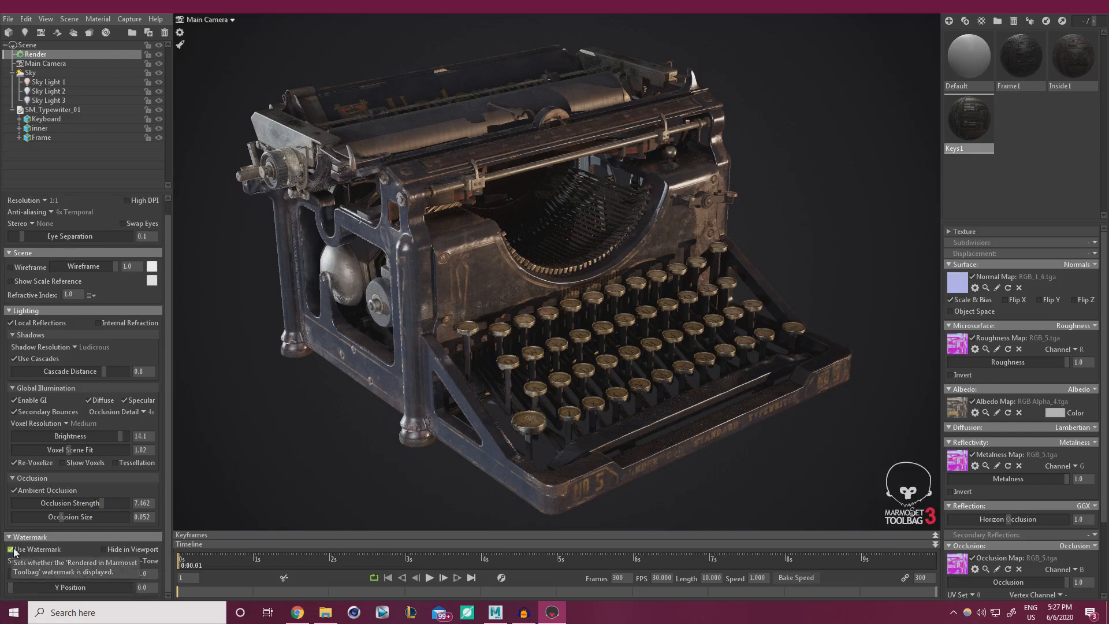
left_click(12, 549)
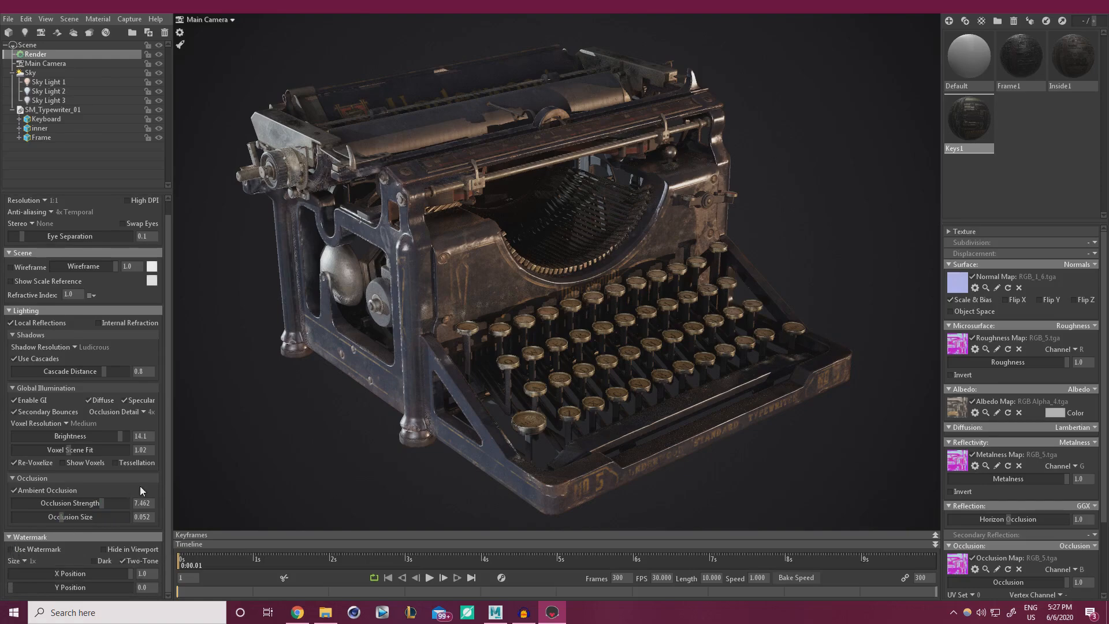
left_click_drag(377, 410, 406, 462, "shift")
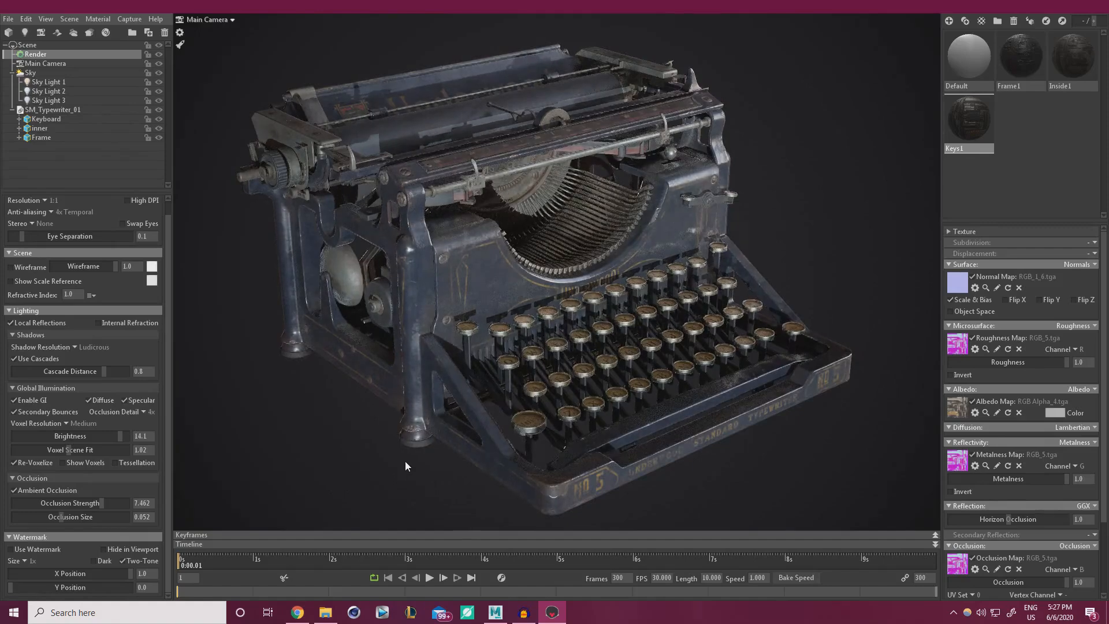
left_click(41, 82)
Rotate Sky Light 1 to a new direction, raise its brightness and widen its shape.
left_click_drag(351, 356, 563, 343, "shift")
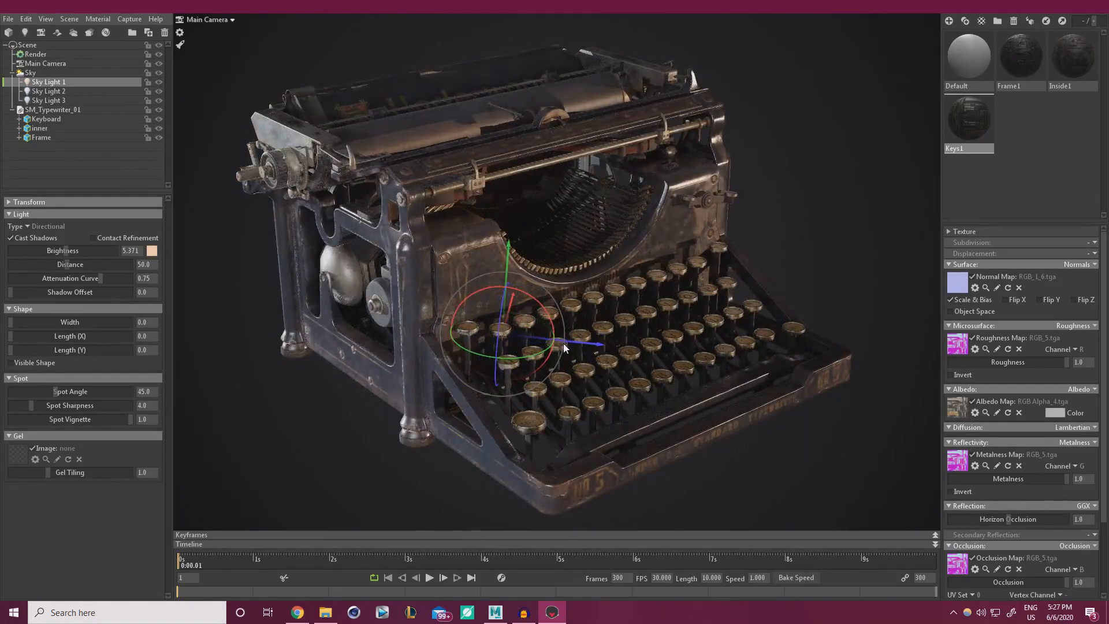
left_click_drag(67, 250, 87, 251)
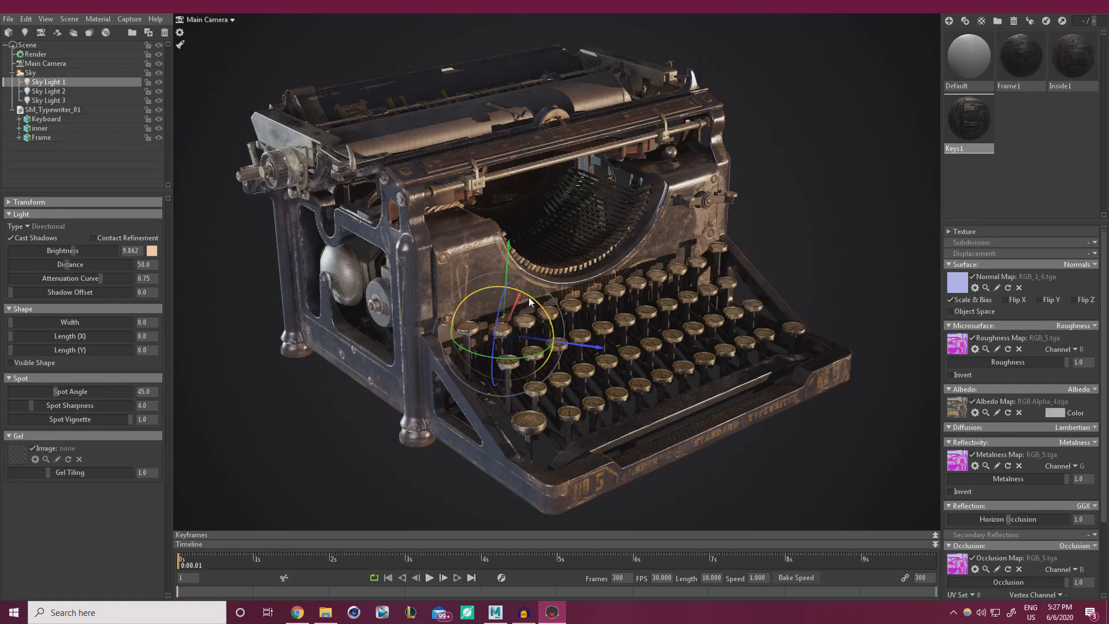
mouse_move(529, 297)
left_mouse_down()
mouse_move(491, 288)
mouse_move(502, 287)
left_mouse_up()
mouse_move(496, 287)
left_mouse_down()
mouse_move(537, 298)
mouse_move(509, 287)
left_mouse_up()
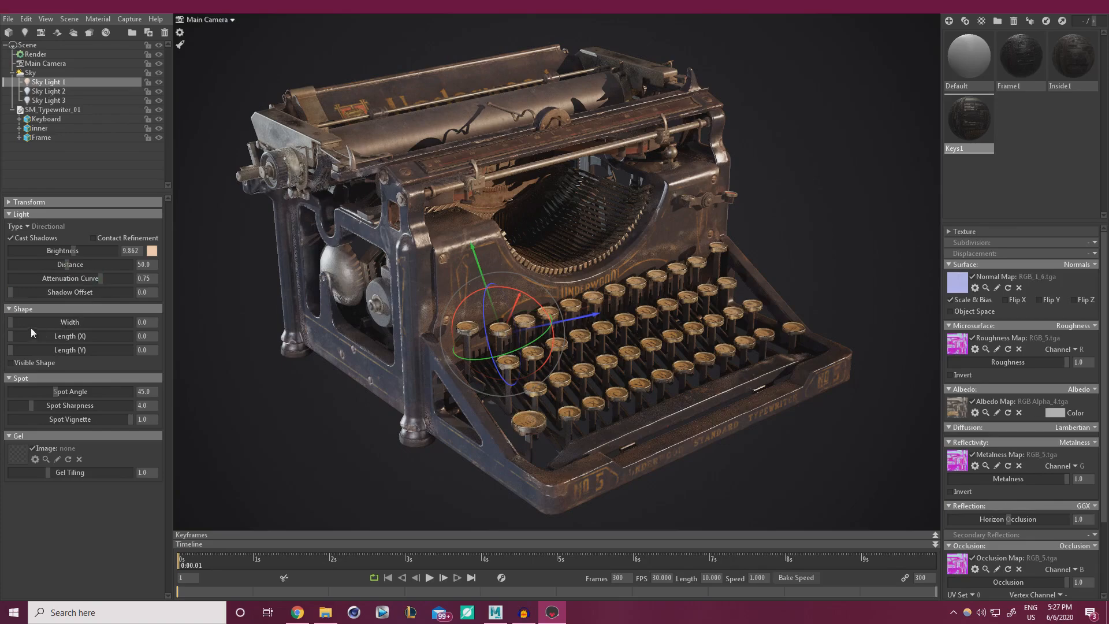
mouse_move(18, 324)
left_mouse_down()
mouse_move(35, 322)
mouse_move(8, 326)
mouse_move(37, 323)
mouse_move(4, 328)
left_mouse_up()
Check shadows off and on, set brightness 13.46, re-tilt the light and settle width at 1.355.
left_click(18, 241)
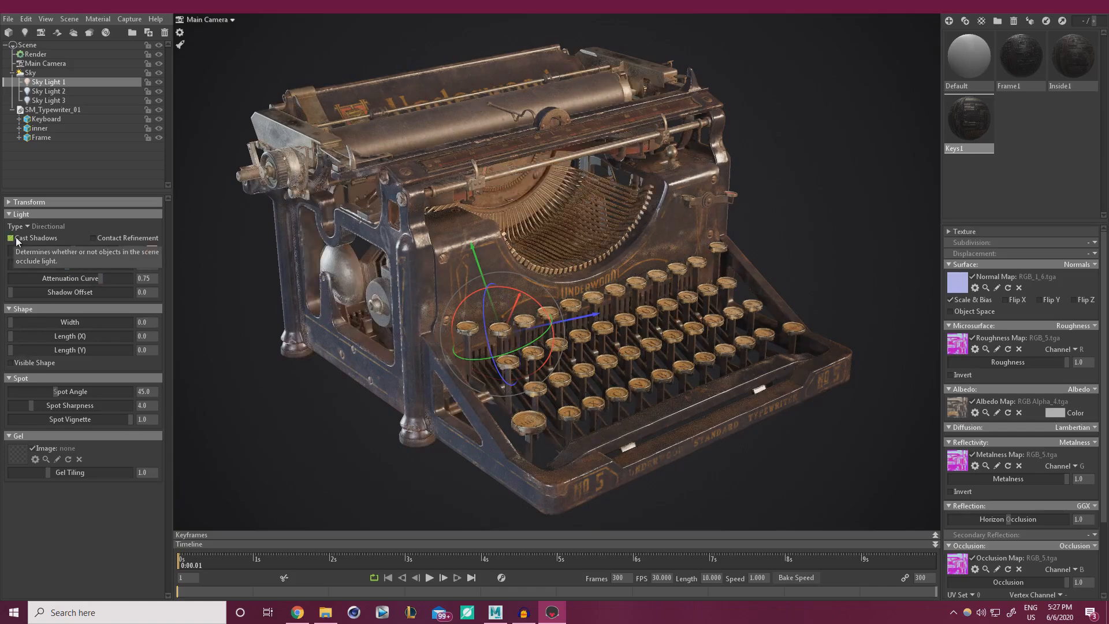
left_click(18, 241)
left_click_drag(73, 251, 77, 250)
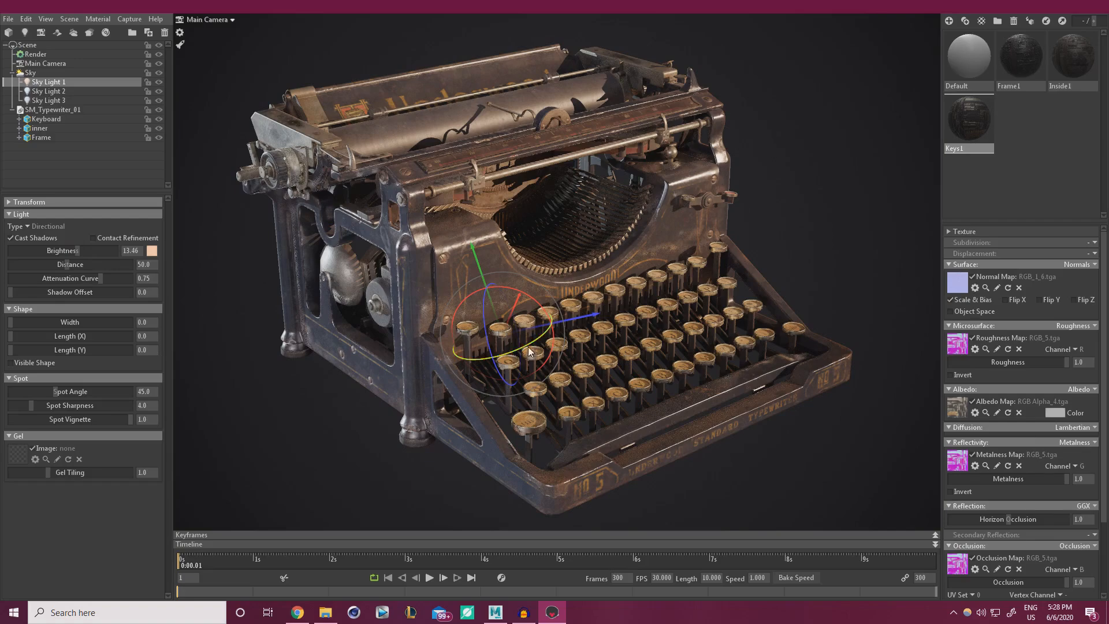
left_click_drag(527, 347, 526, 321)
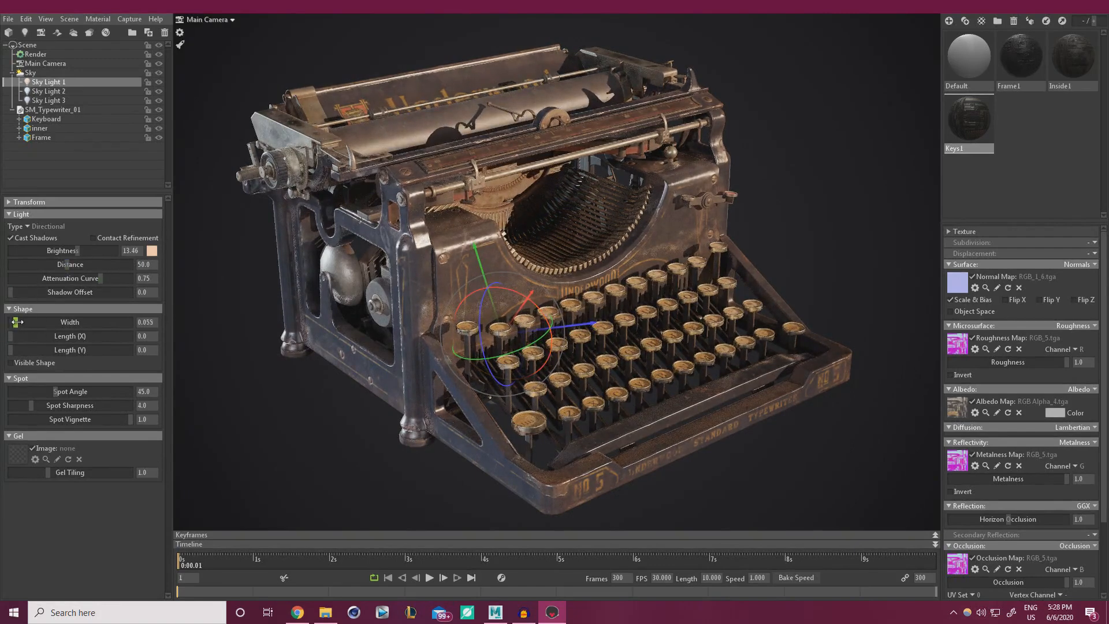
left_click_drag(16, 322, 35, 323)
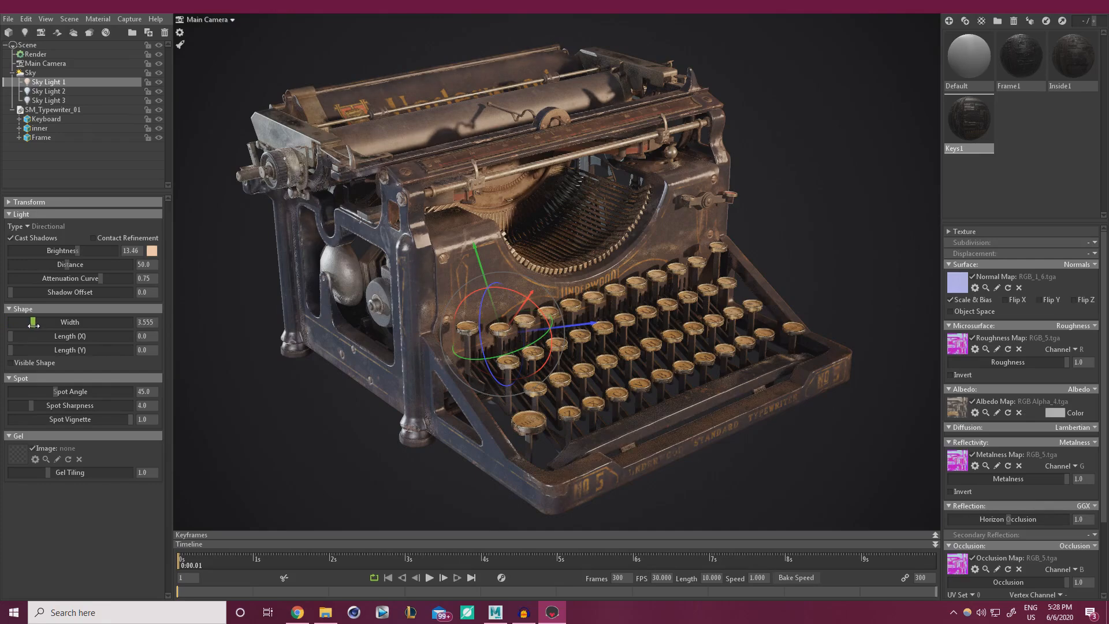
left_click_drag(33, 324, 26, 326)
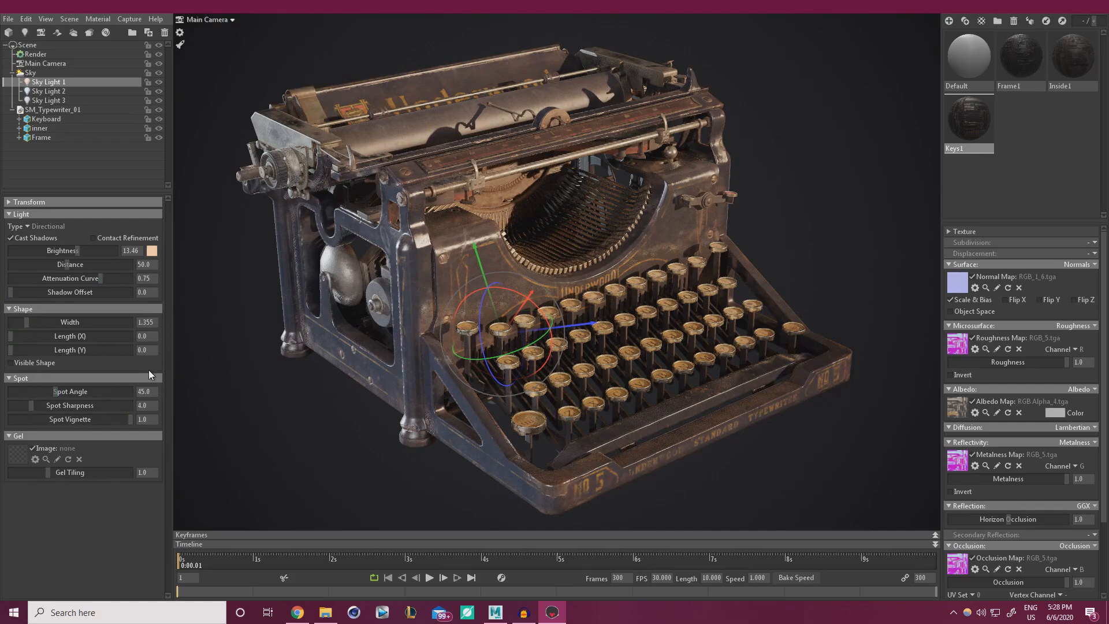
Brighten Sky Light 2 to 14.66 and rotate it toward the typewriter.
left_click(52, 92)
left_click(158, 92)
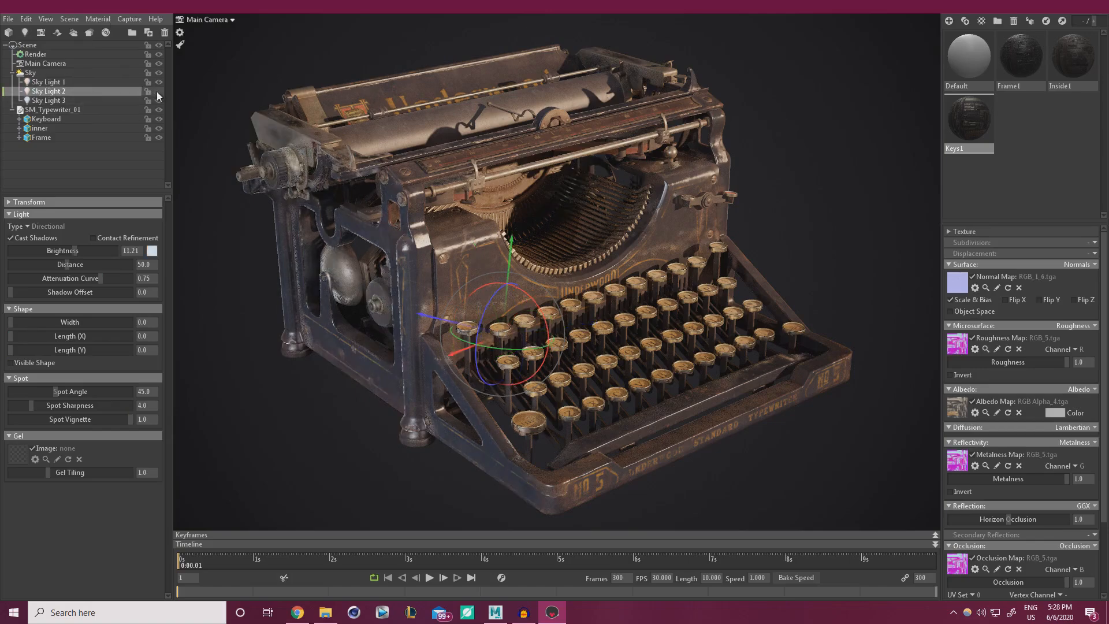
left_click(157, 91)
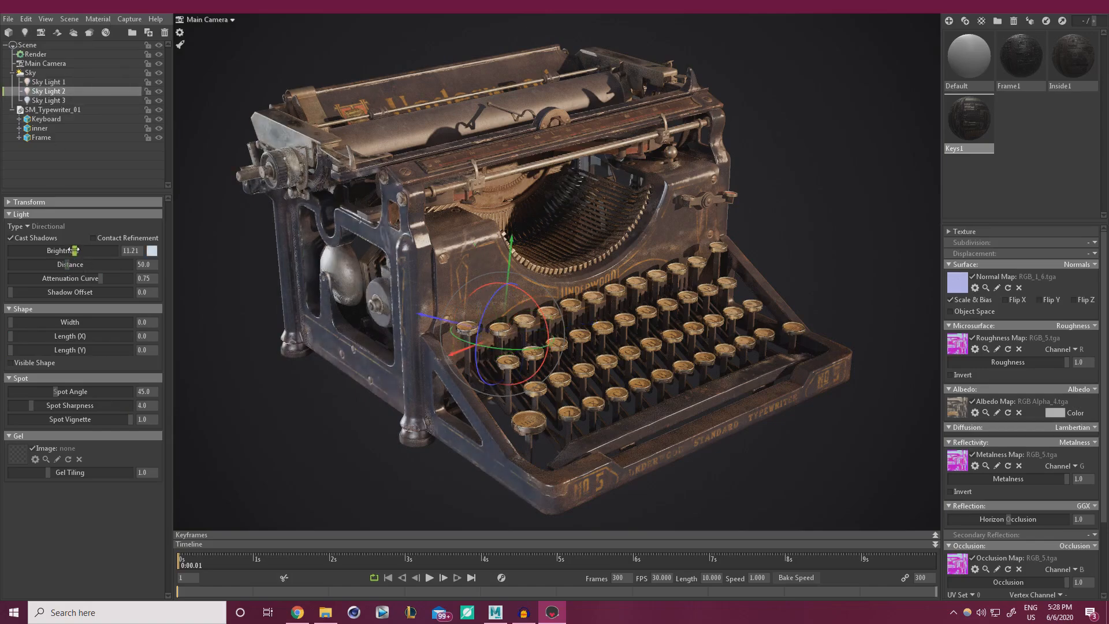
left_click_drag(74, 250, 81, 250)
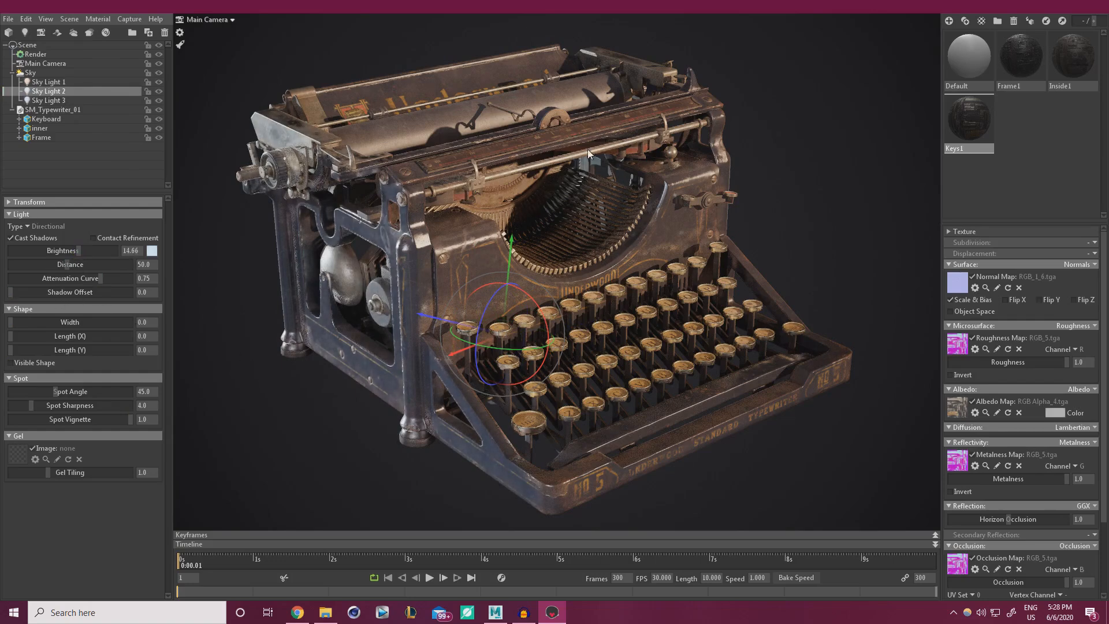
left_click_drag(511, 348, 540, 349)
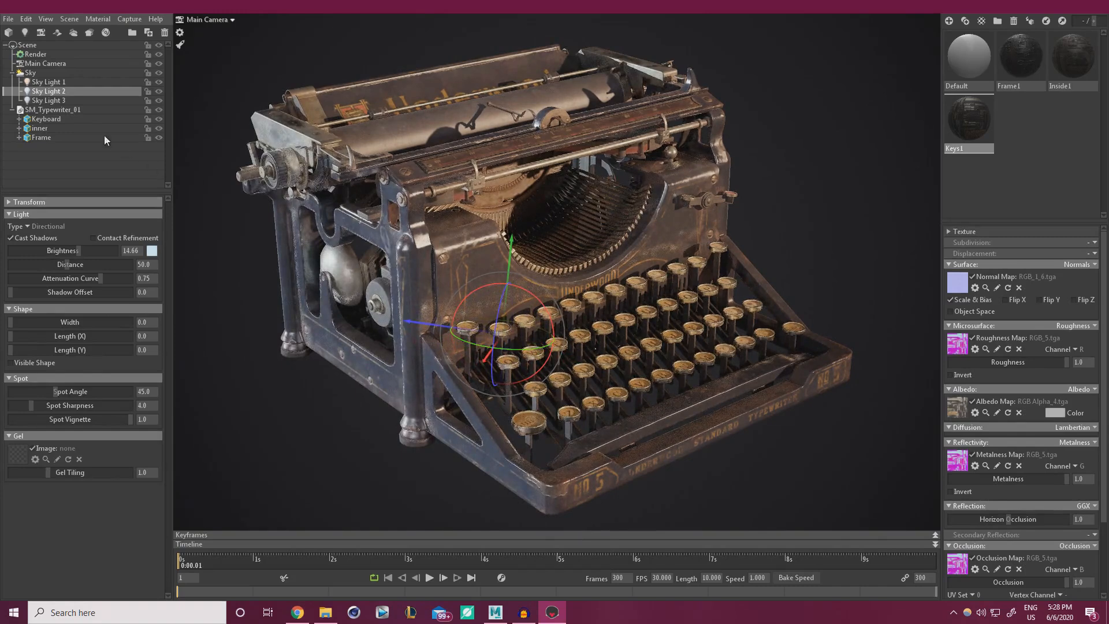
Brighten Sky Light 3 to 3.382 and re-aim it, then orbit around the typewriter.
left_click(37, 101)
left_click(160, 101)
left_click(161, 102)
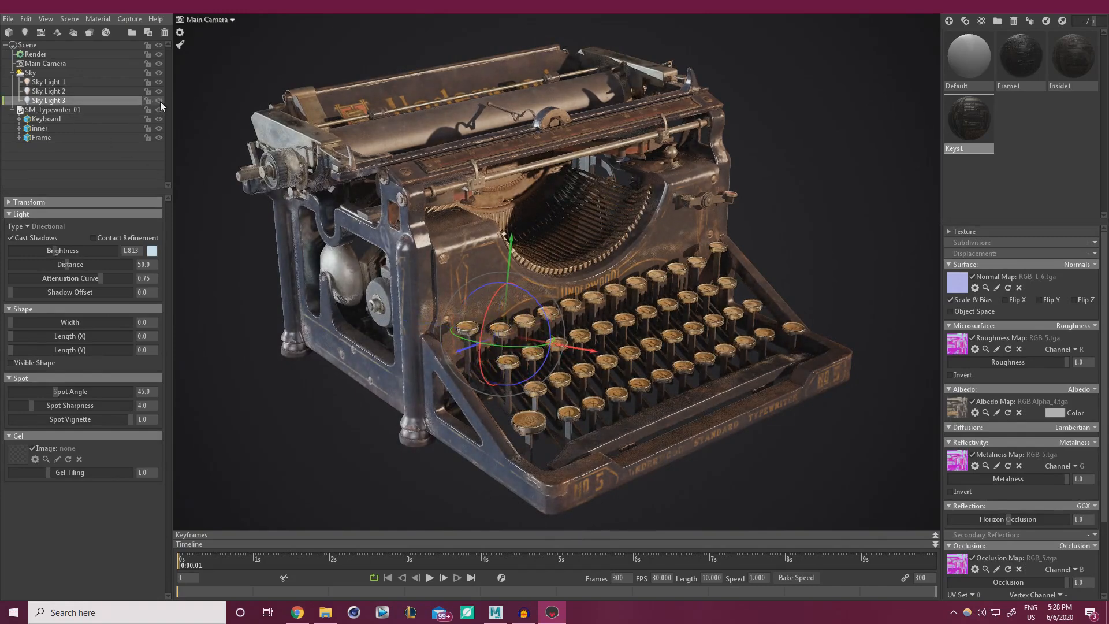
left_click_drag(53, 250, 66, 250)
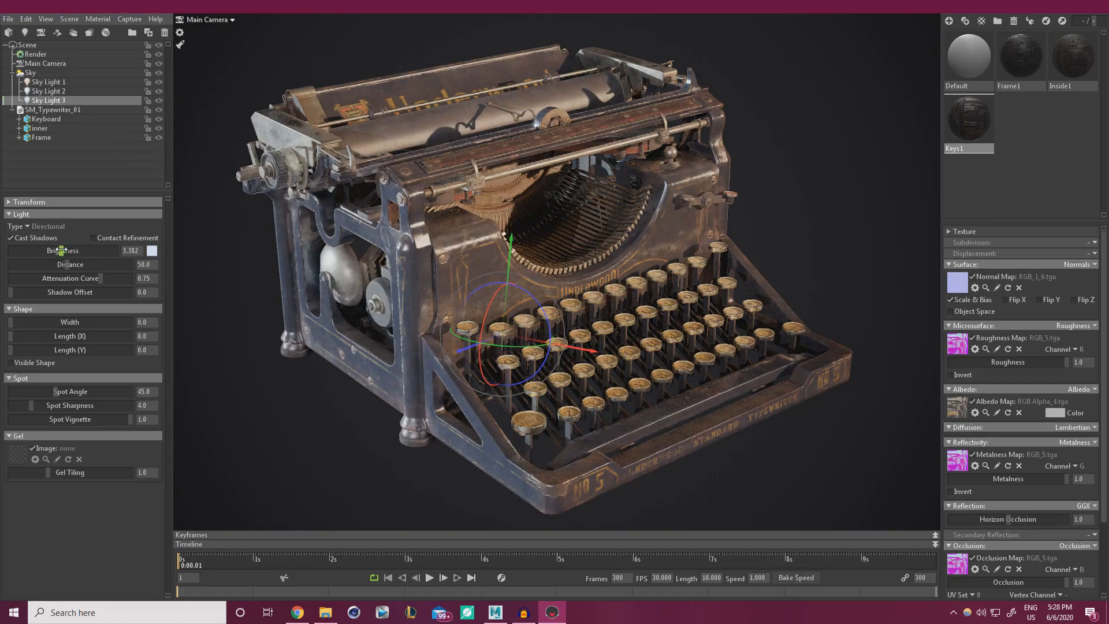
left_click_drag(503, 345, 525, 346)
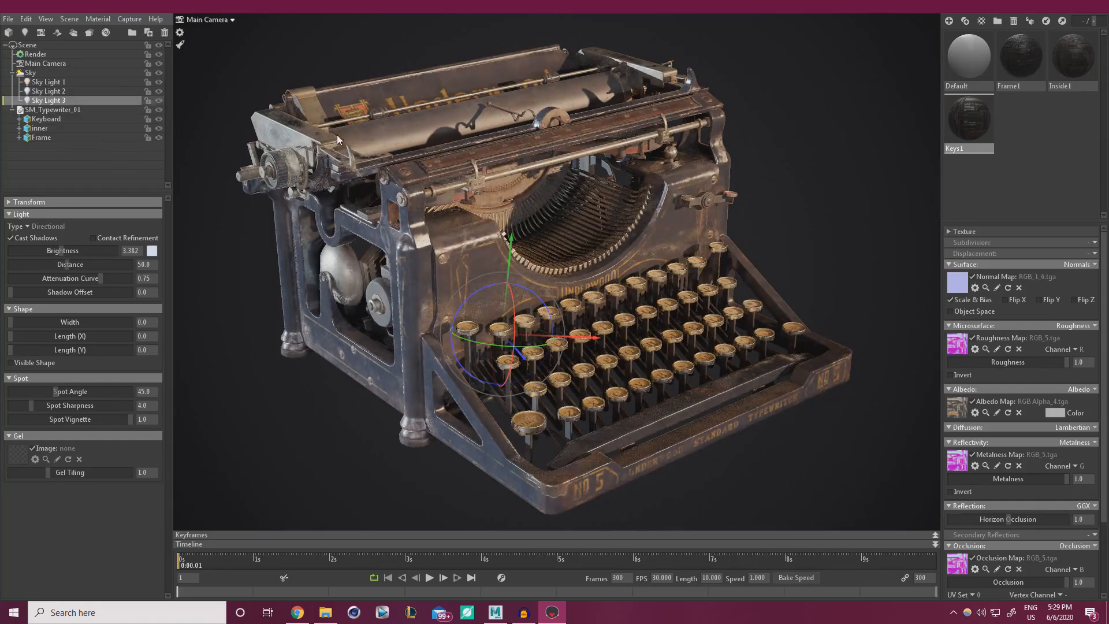
left_click(252, 430)
left_click_drag(411, 386, 411, 249)
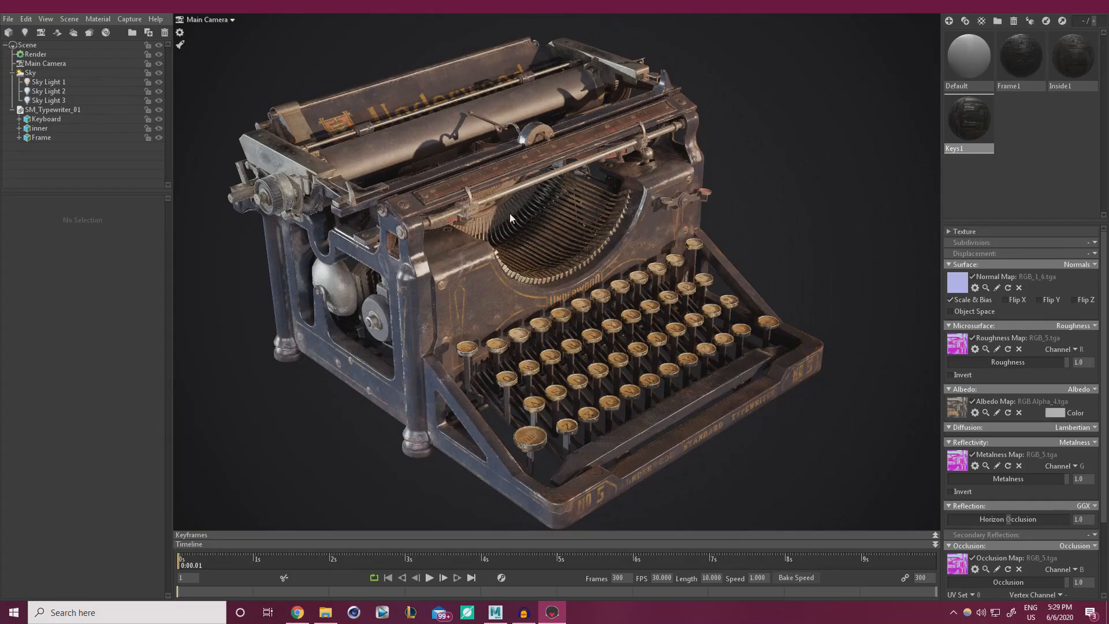
Orbit further around the typewriter and nudge Sky Light 3's rotation.
left_click_drag(509, 213, 563, 258)
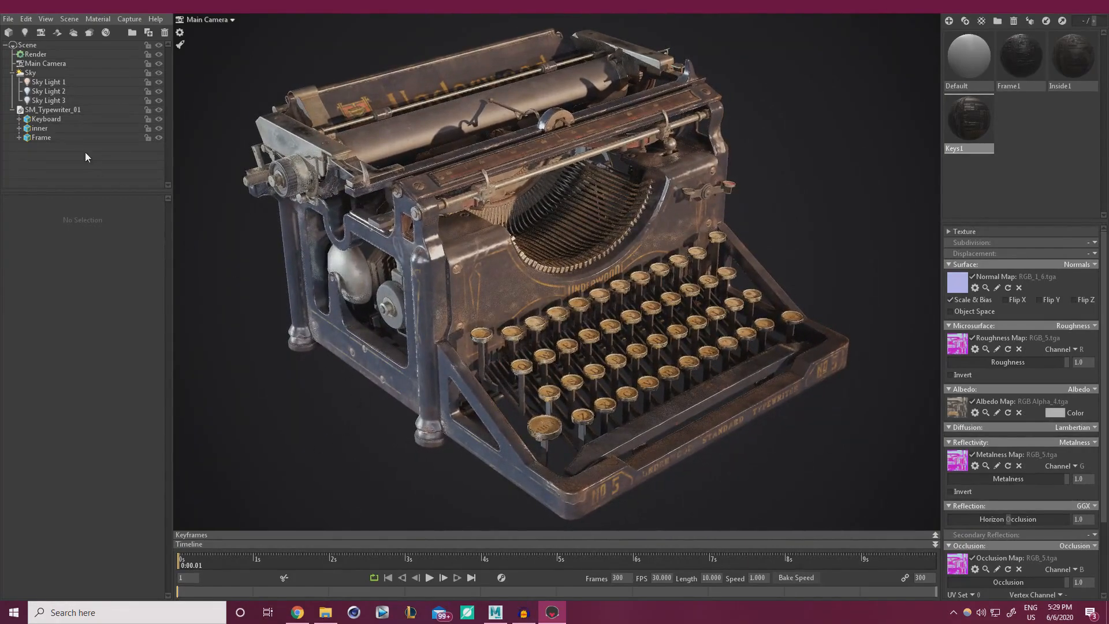
left_click(42, 100)
mouse_move(486, 333)
left_mouse_down()
mouse_move(448, 326)
mouse_move(494, 334)
left_mouse_up()
Re-angle Sky Light 2 through several tilts and spins to reposition highlights.
left_click(46, 91)
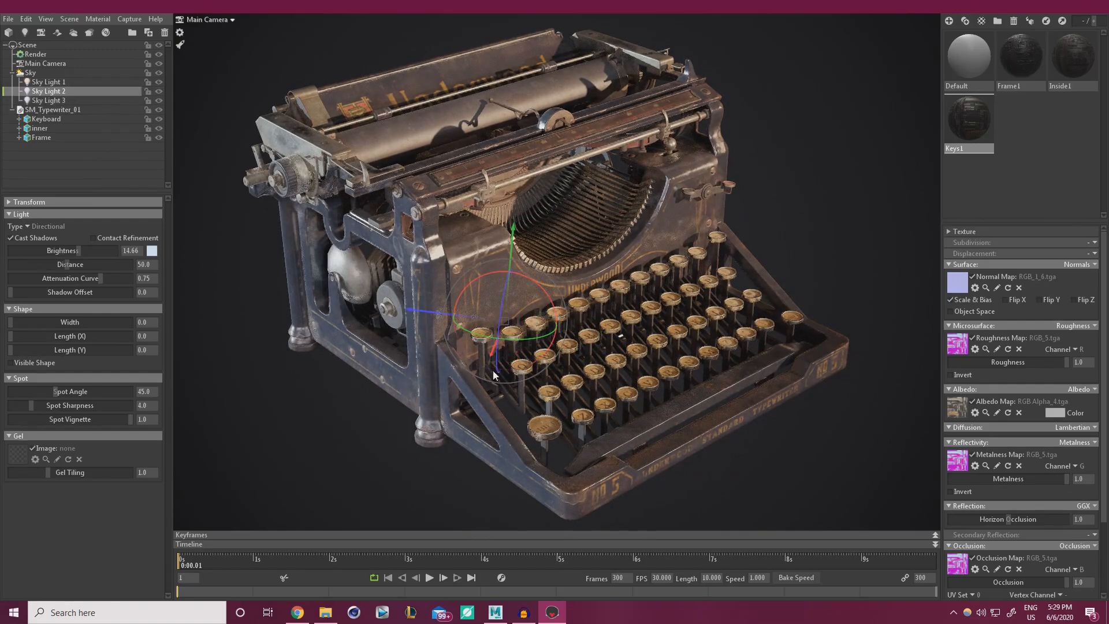
left_click_drag(495, 338, 526, 340)
mouse_move(533, 280)
left_mouse_down()
mouse_move(508, 272)
mouse_move(543, 287)
left_mouse_up()
left_click_drag(604, 351, 508, 298)
mouse_move(500, 338)
left_mouse_down()
mouse_move(470, 337)
mouse_move(490, 338)
left_mouse_up()
left_click_drag(541, 286, 519, 336)
left_click_drag(528, 281, 515, 264)
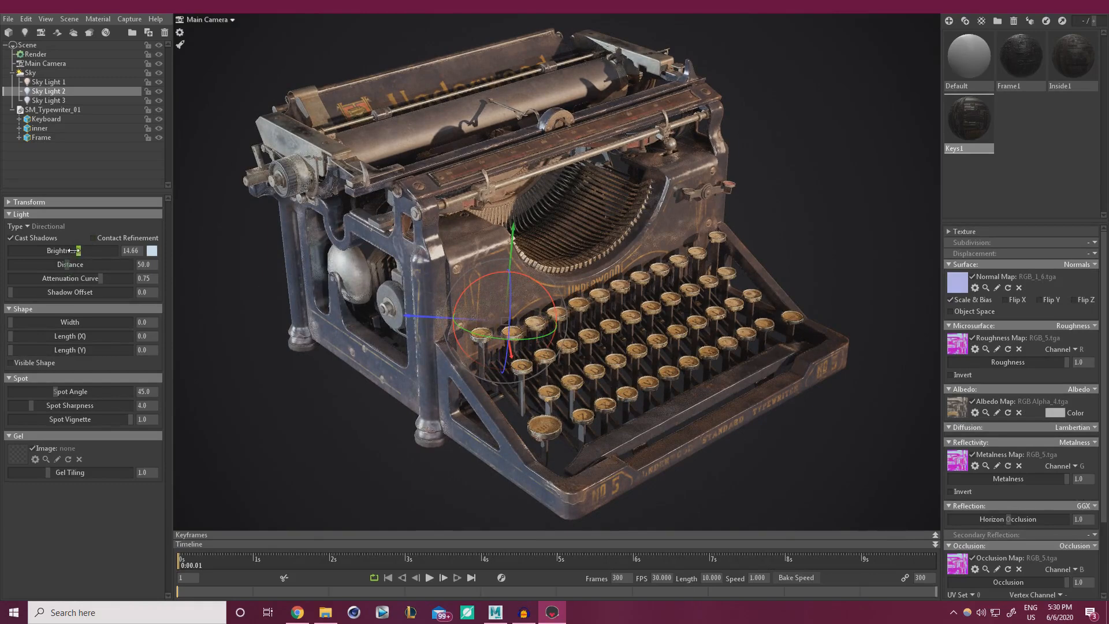
Raise Sky Light 2's brightness to 18.79 and tint it a pale cool cyan-blue.
mouse_move(72, 250)
left_mouse_down()
mouse_move(63, 250)
mouse_move(80, 251)
left_mouse_up()
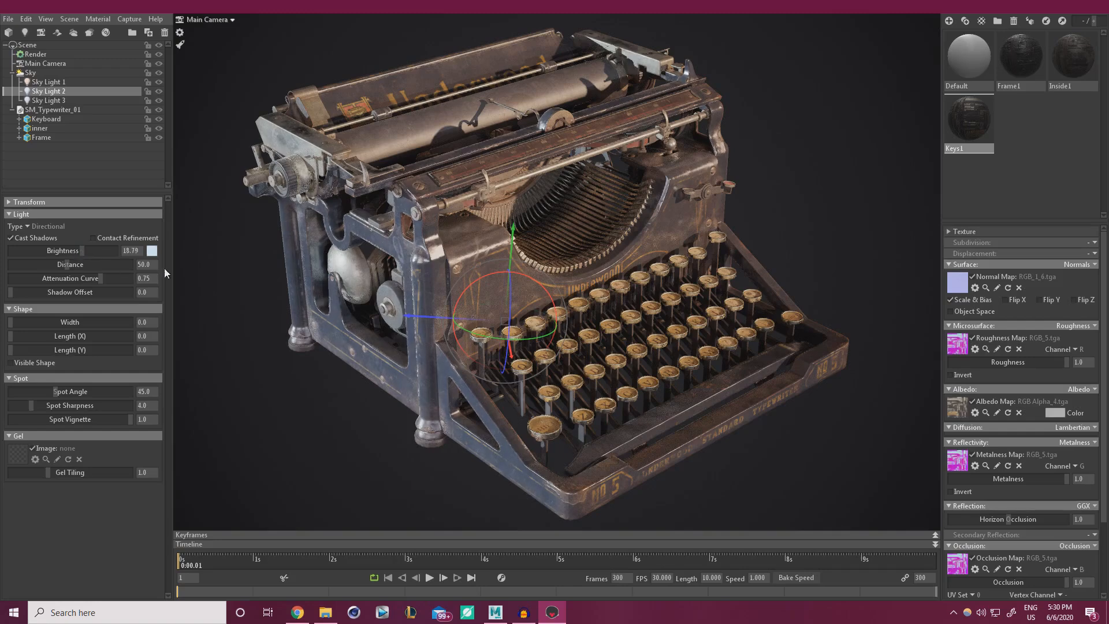
left_click(152, 251)
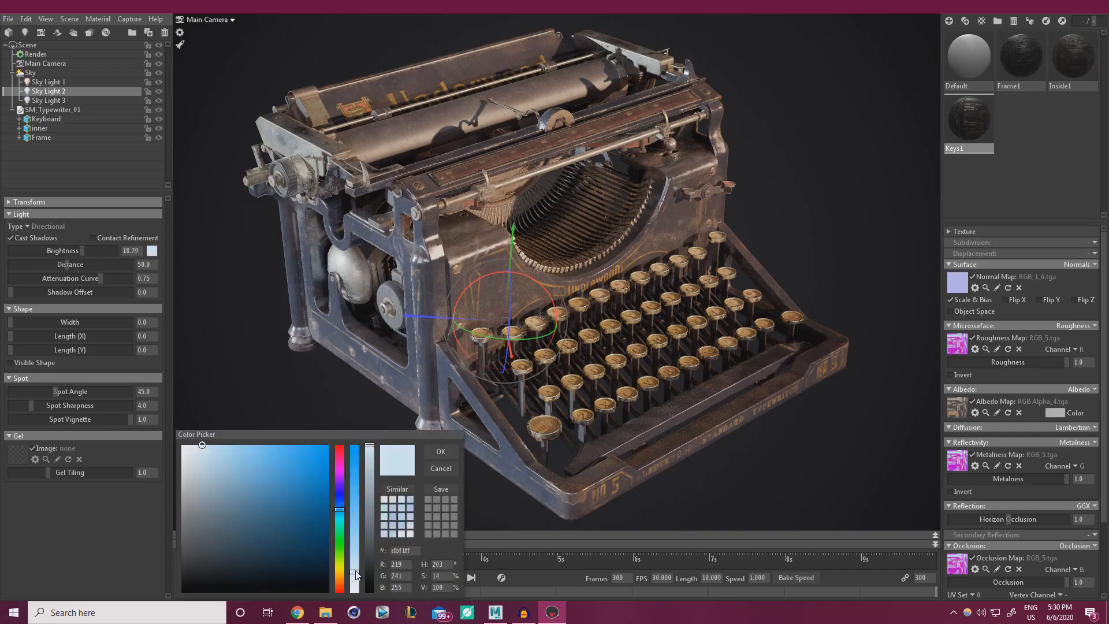
left_click_drag(338, 510, 342, 514)
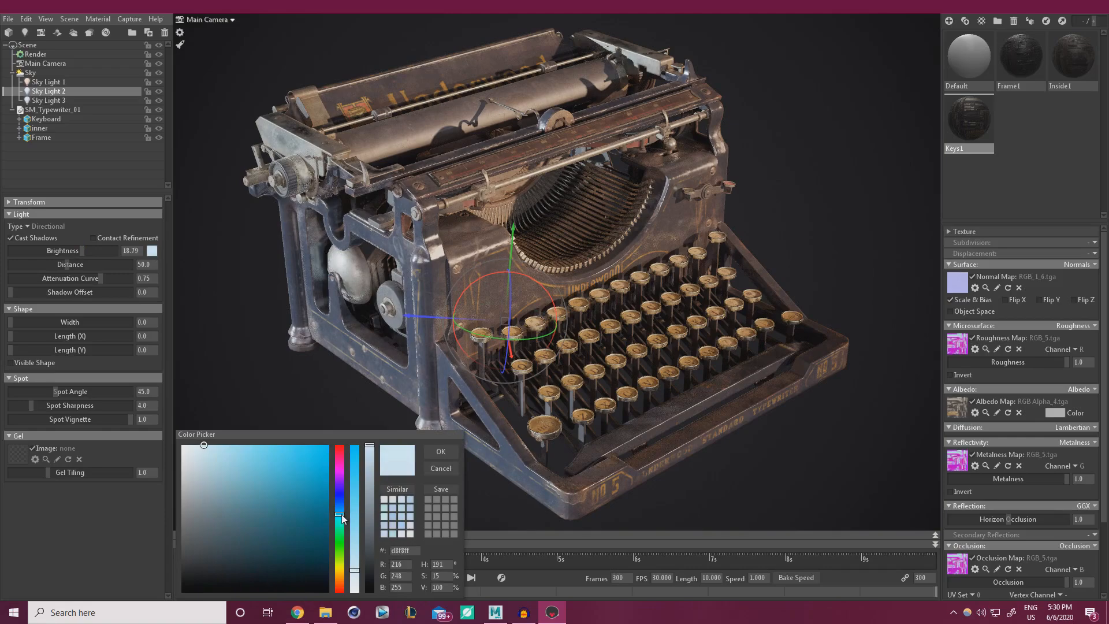
left_click(443, 452)
left_click(456, 411)
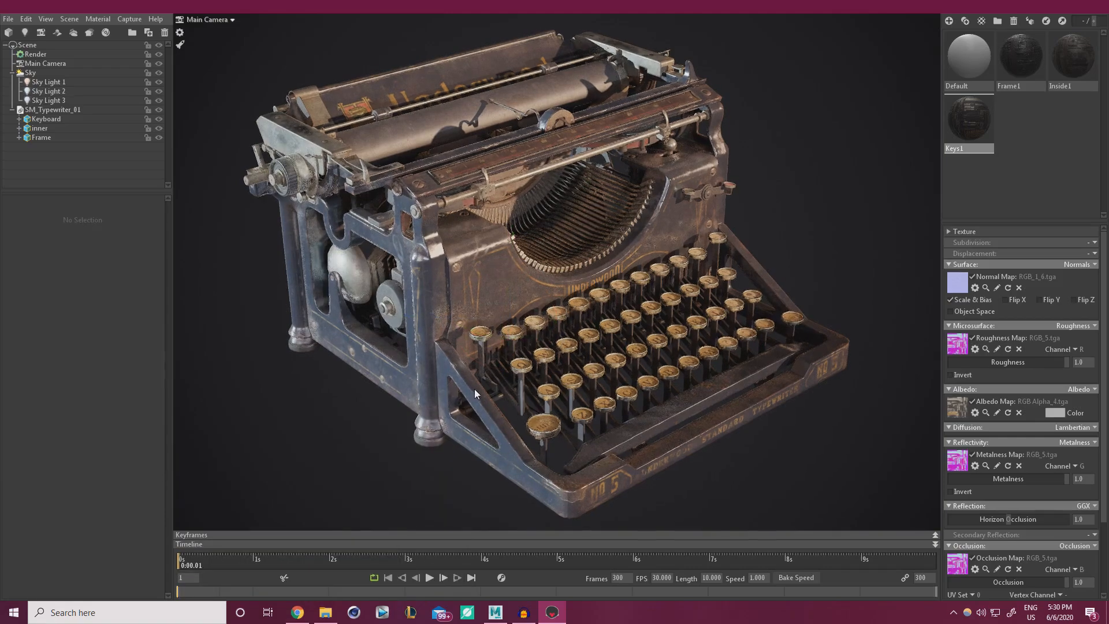
Set the viewport resolution to 2:1 (Double) in the Render settings.
scroll(475, 389, "up", 2)
scroll(476, 390, "down", 3)
scroll(483, 388, "up", 1)
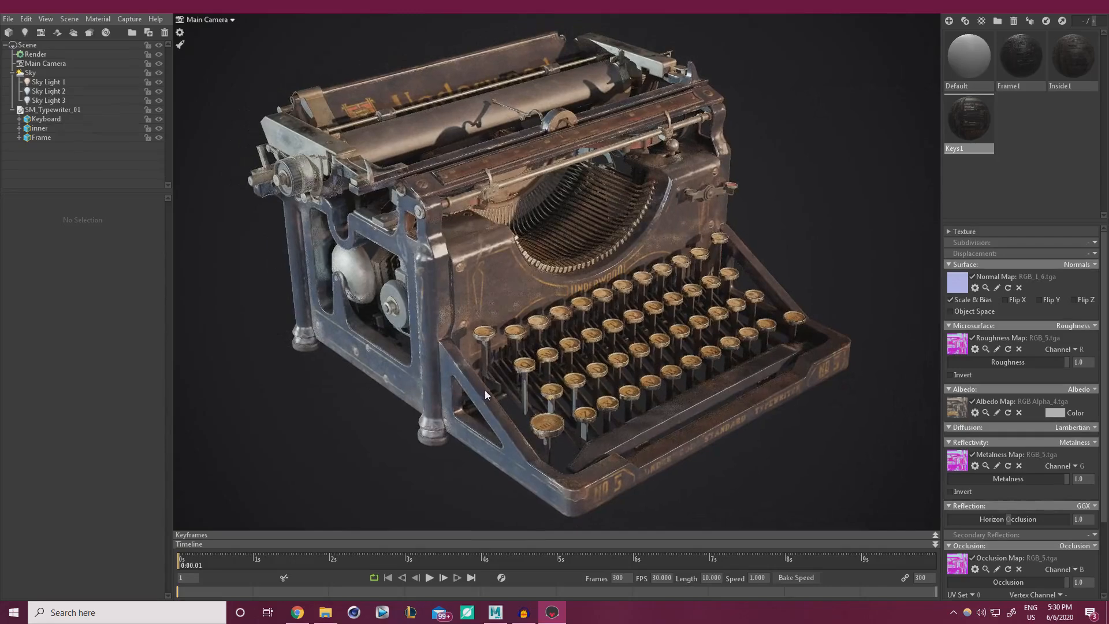
left_click(35, 54)
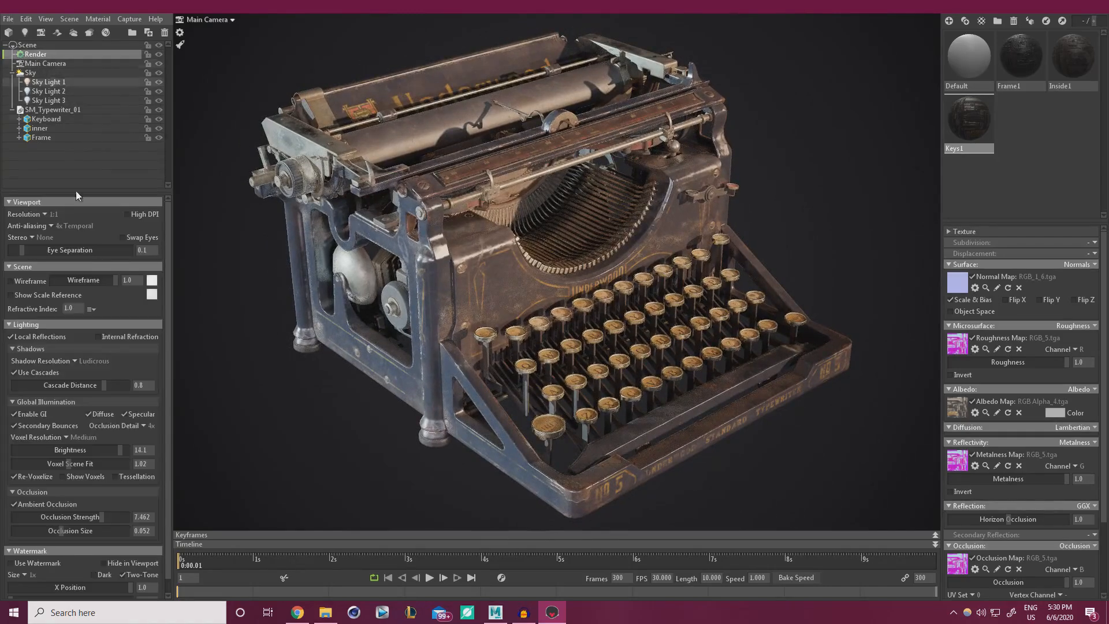
left_click(43, 214)
left_click(79, 236)
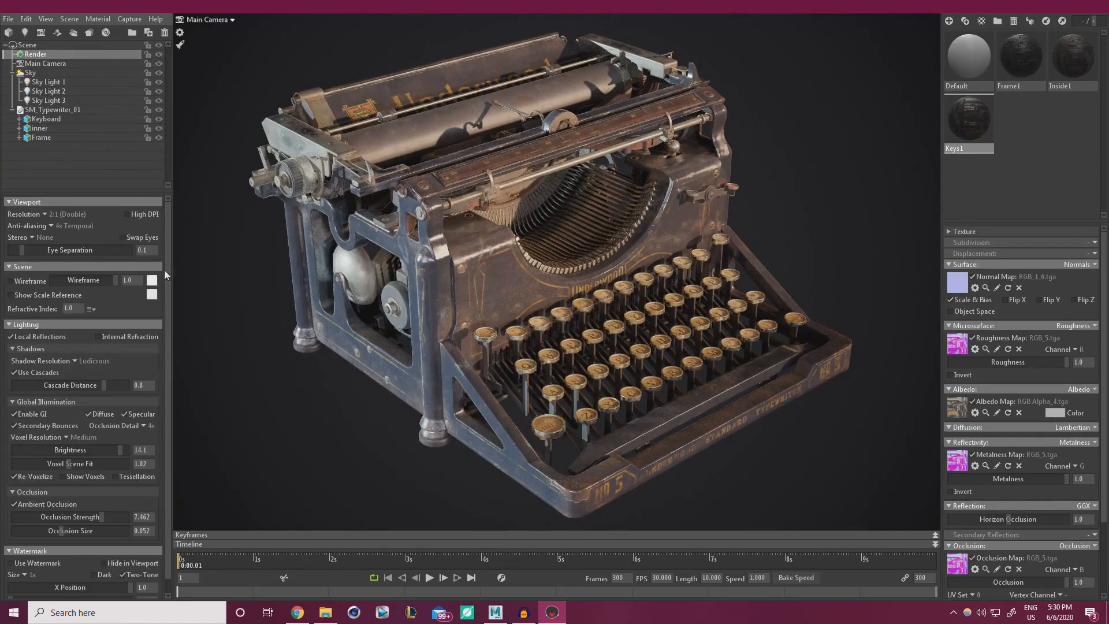
mouse_move(391, 407)
left_mouse_down()
mouse_move(378, 397)
mouse_move(380, 414)
left_mouse_up()
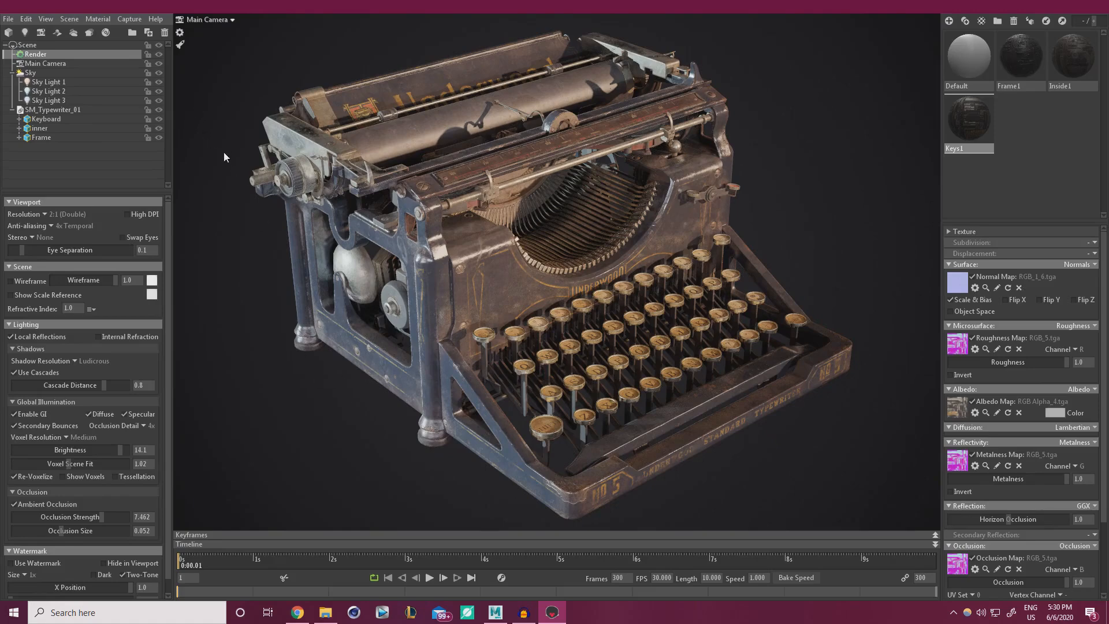
Try speedy viewport mode, then turn it back off.
left_click(179, 45)
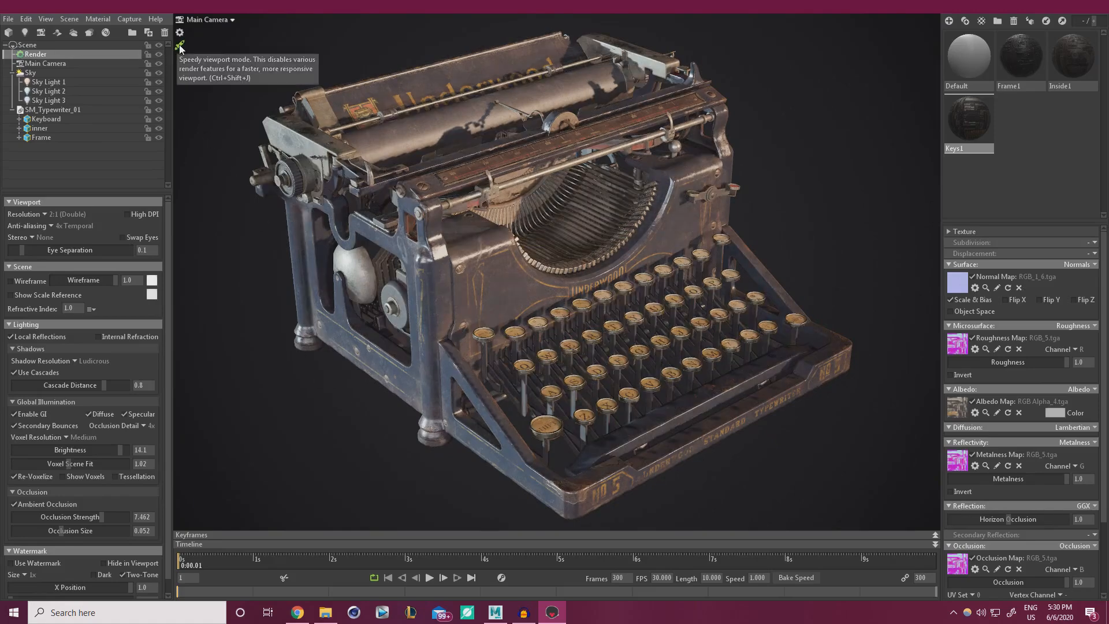
left_click_drag(224, 81, 174, 119, "alt")
left_click(180, 47)
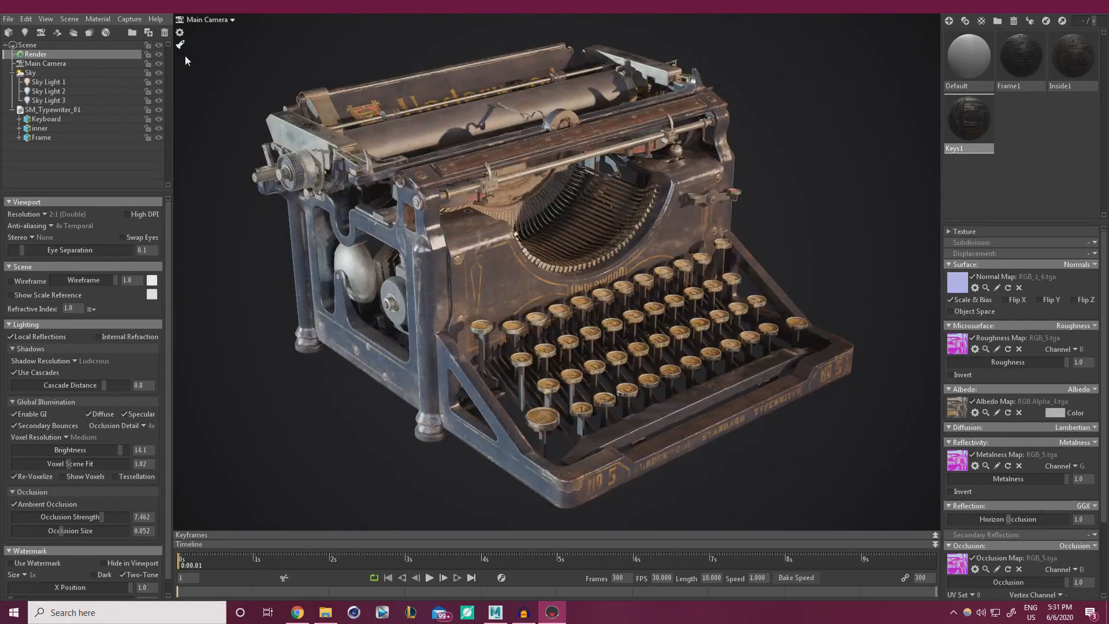
mouse_move(393, 300)
left_mouse_down("alt")
mouse_move(397, 266)
mouse_move(380, 304)
mouse_move(390, 311)
mouse_move(379, 310)
mouse_move(436, 305)
left_mouse_up("alt")
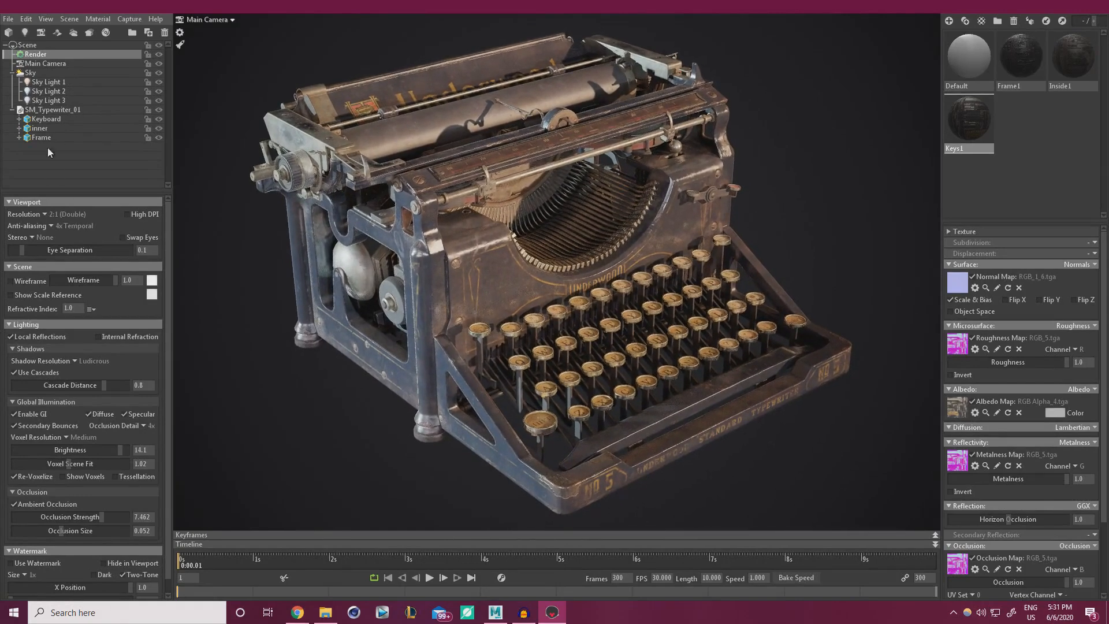
Make Sky Light 2 visible and rotate it slightly, nudging highlights across the typewriter's metal.
left_click(48, 90)
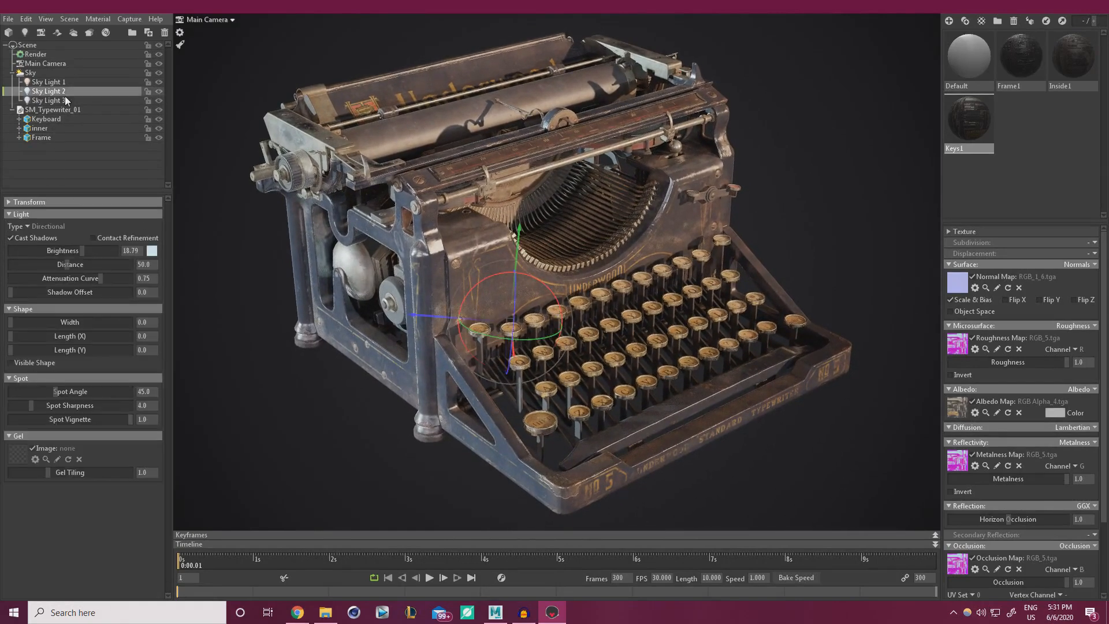
left_click(160, 91)
left_click_drag(543, 284, 536, 278)
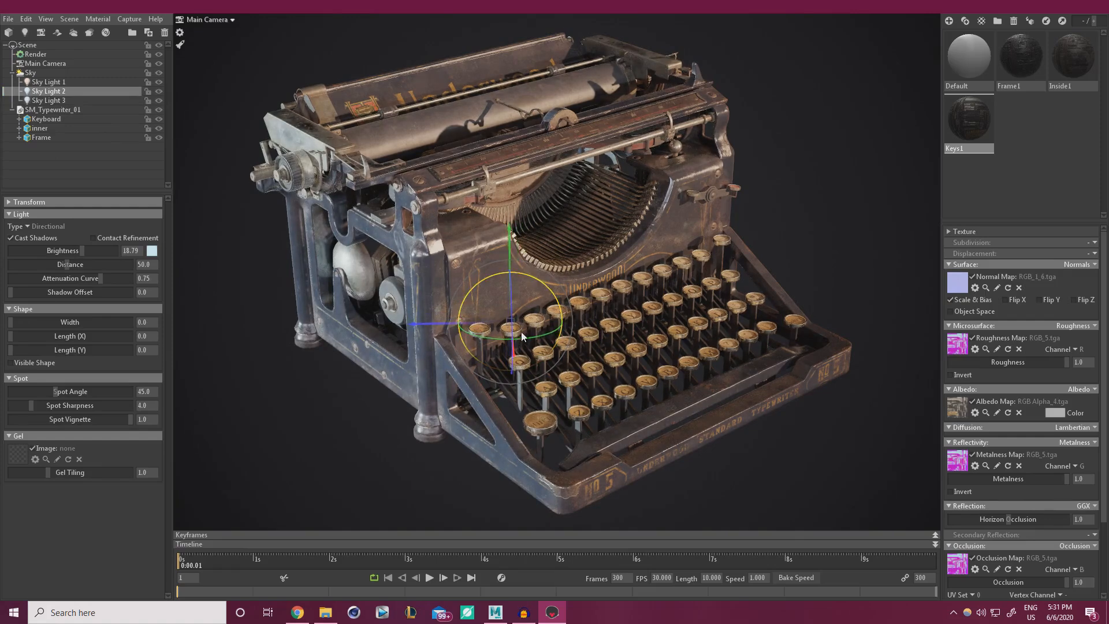
left_click_drag(523, 336, 460, 350)
mouse_move(536, 326)
left_mouse_down()
mouse_move(549, 341)
mouse_move(553, 328)
left_mouse_up()
left_click(772, 455)
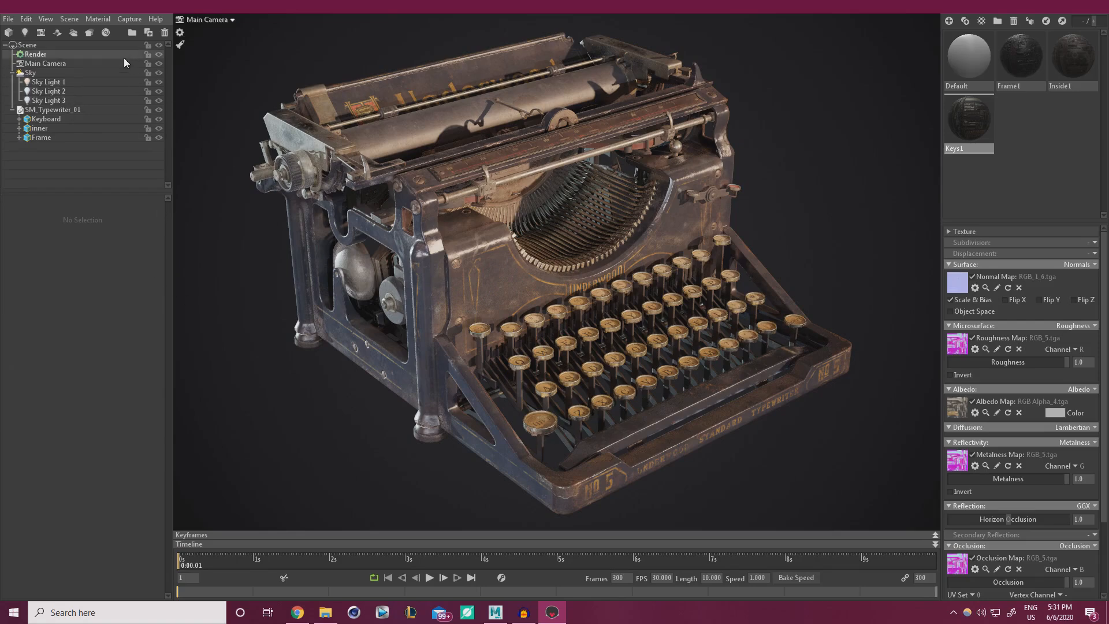
left_click(71, 20)
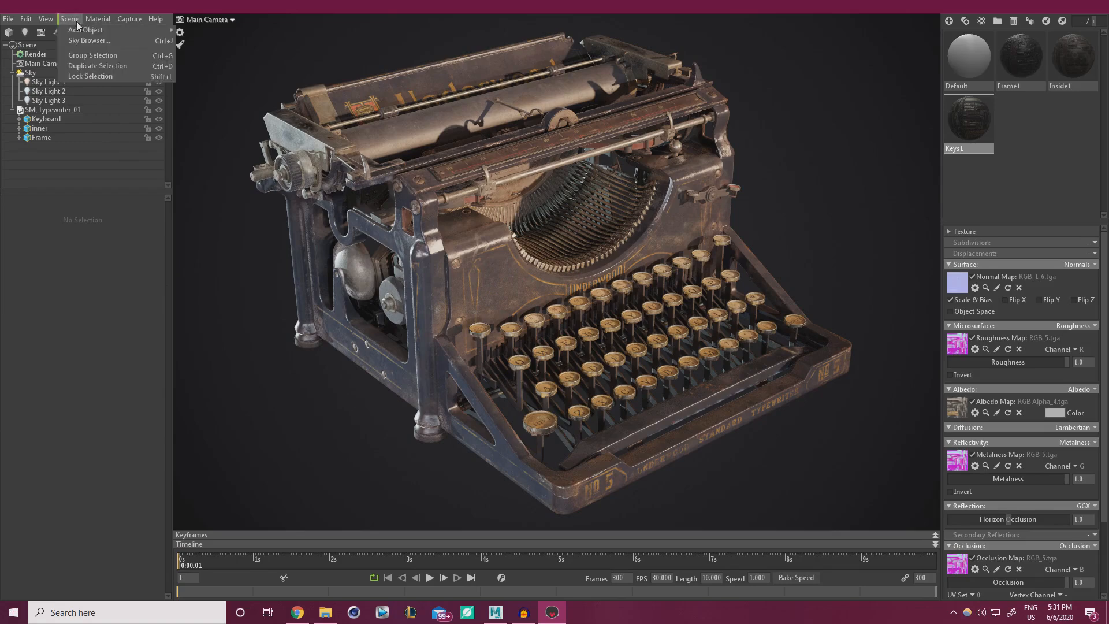
mouse_move(80, 30)
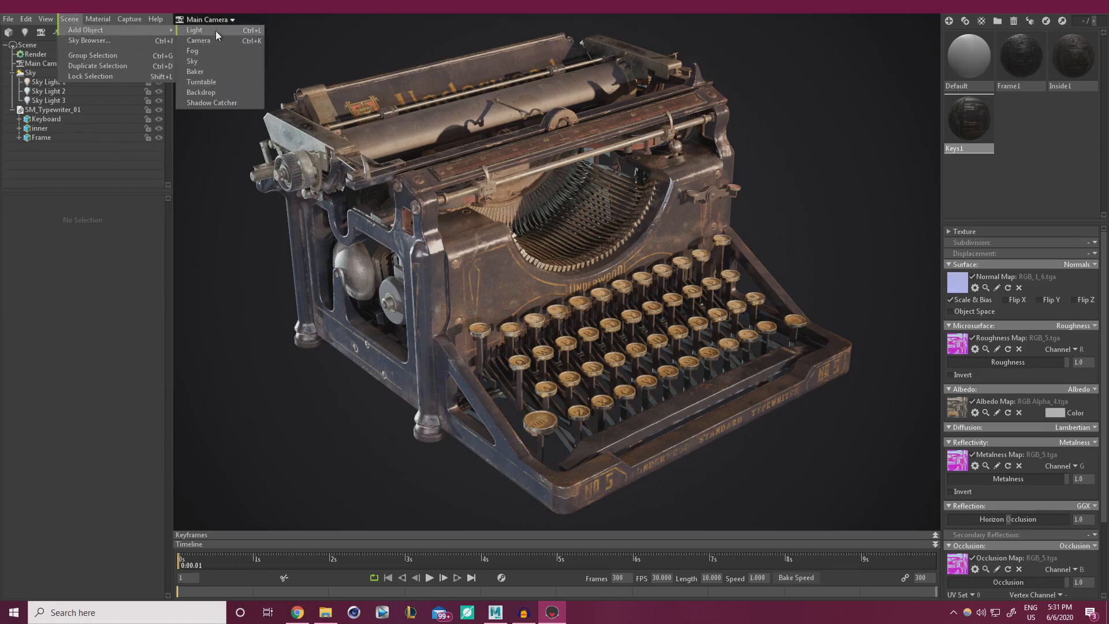
left_click(228, 102)
left_click(851, 306)
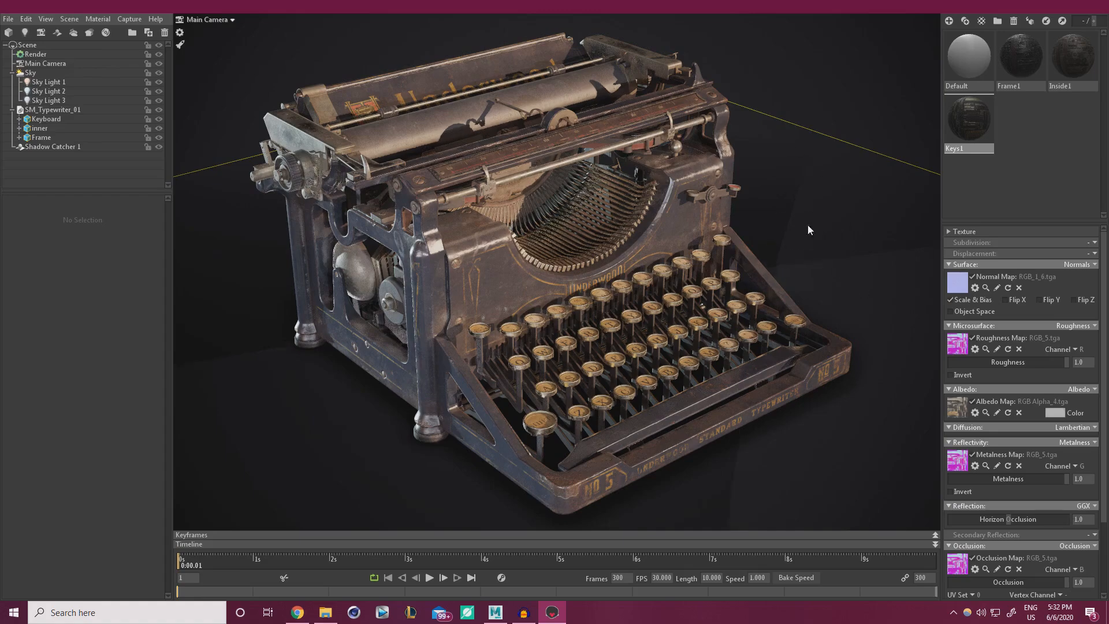
left_click_drag(808, 224, 785, 257, "shift")
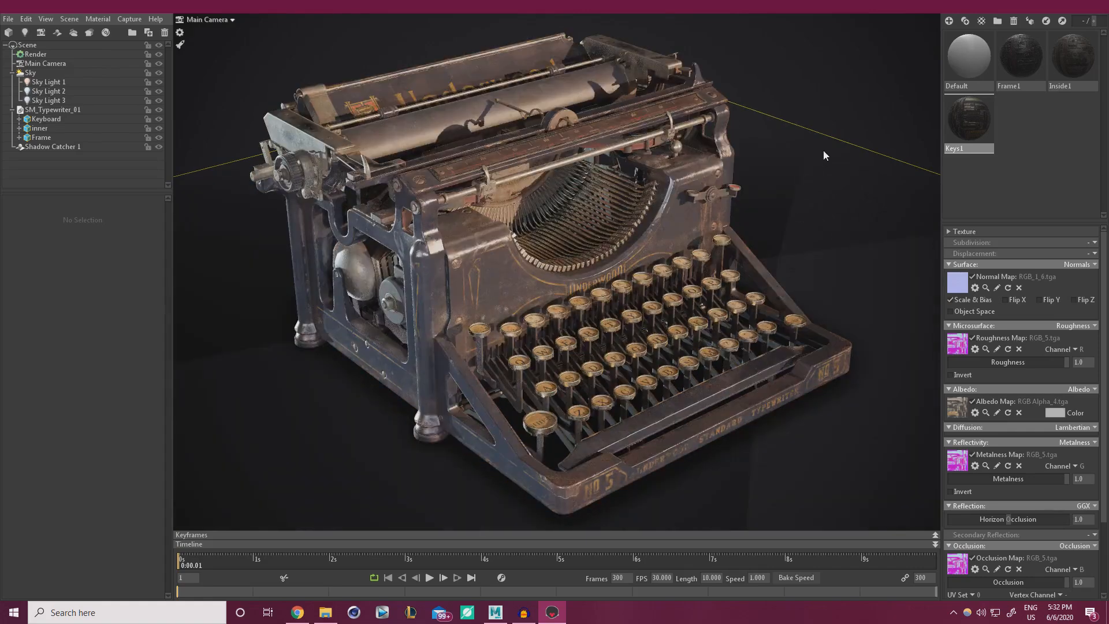
left_click(813, 216)
key("Delete")
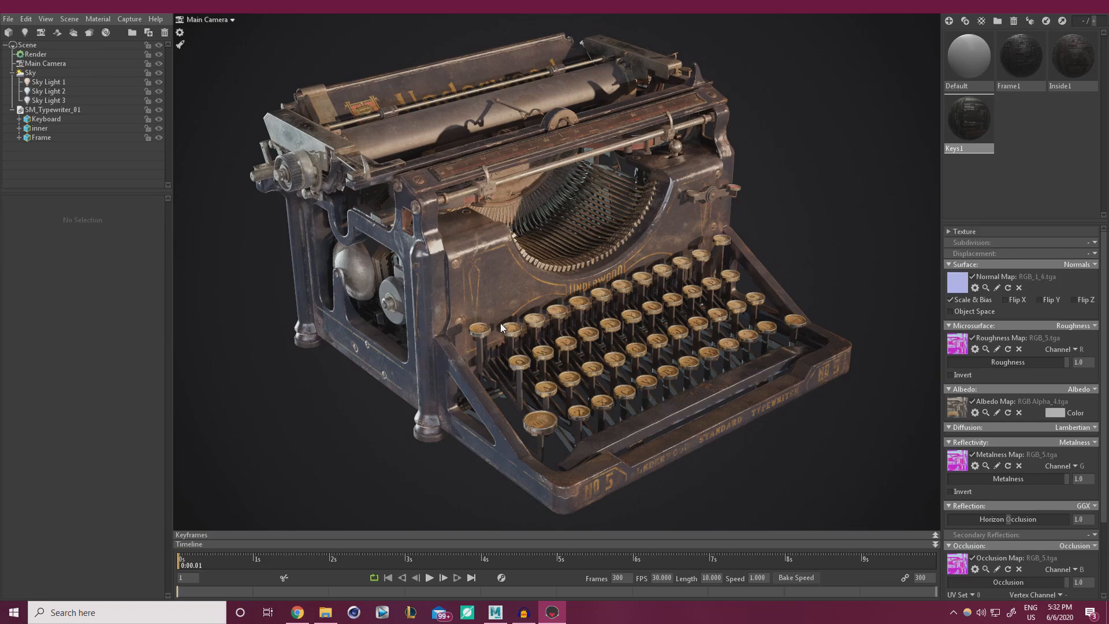
Try several rotations of Sky Light 2, undoing one of them.
left_click(36, 72)
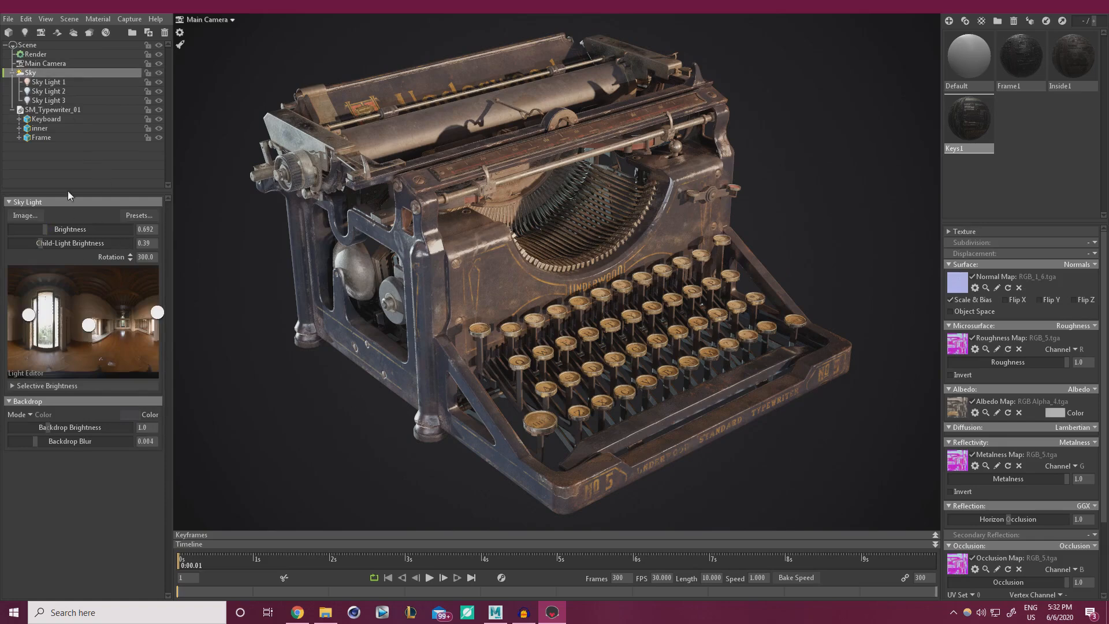
left_click(48, 91)
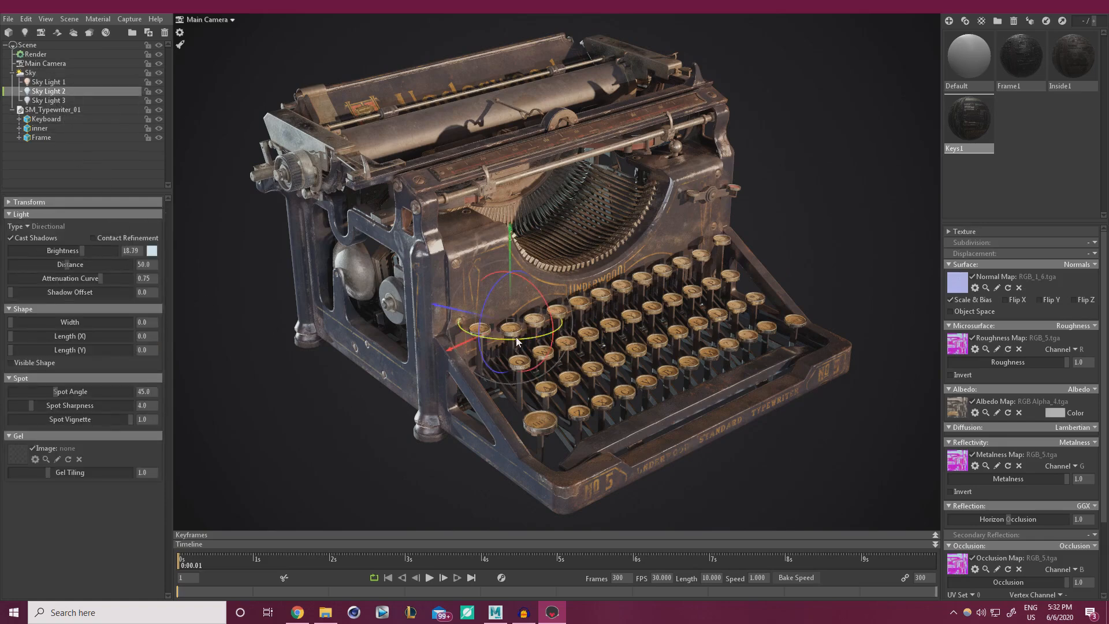
left_click_drag(516, 339, 556, 336)
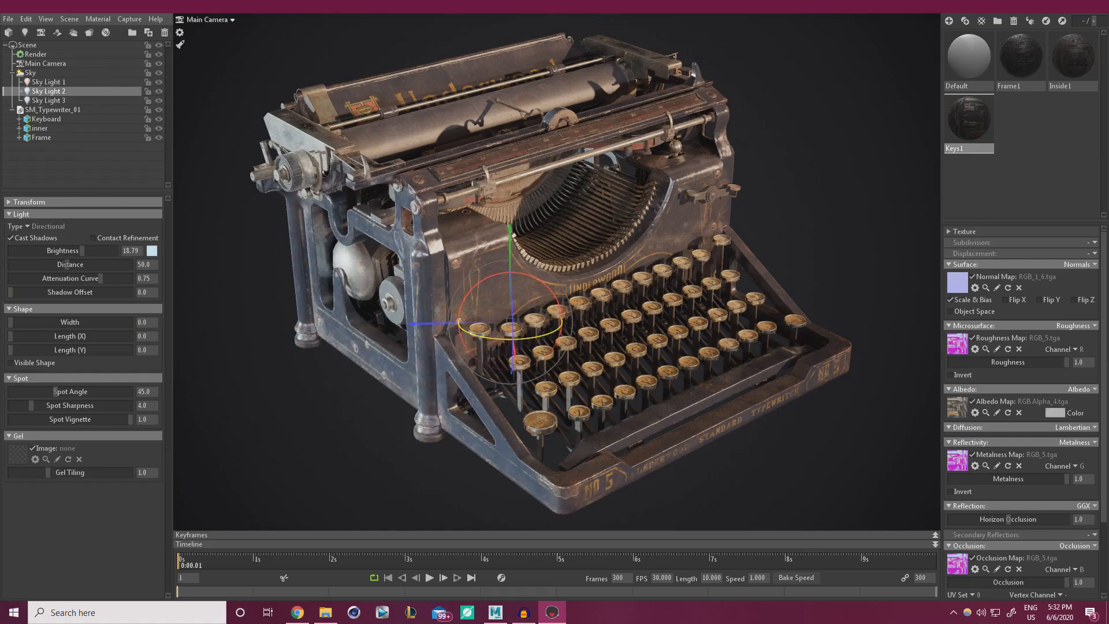
left_click_drag(555, 336, 530, 338)
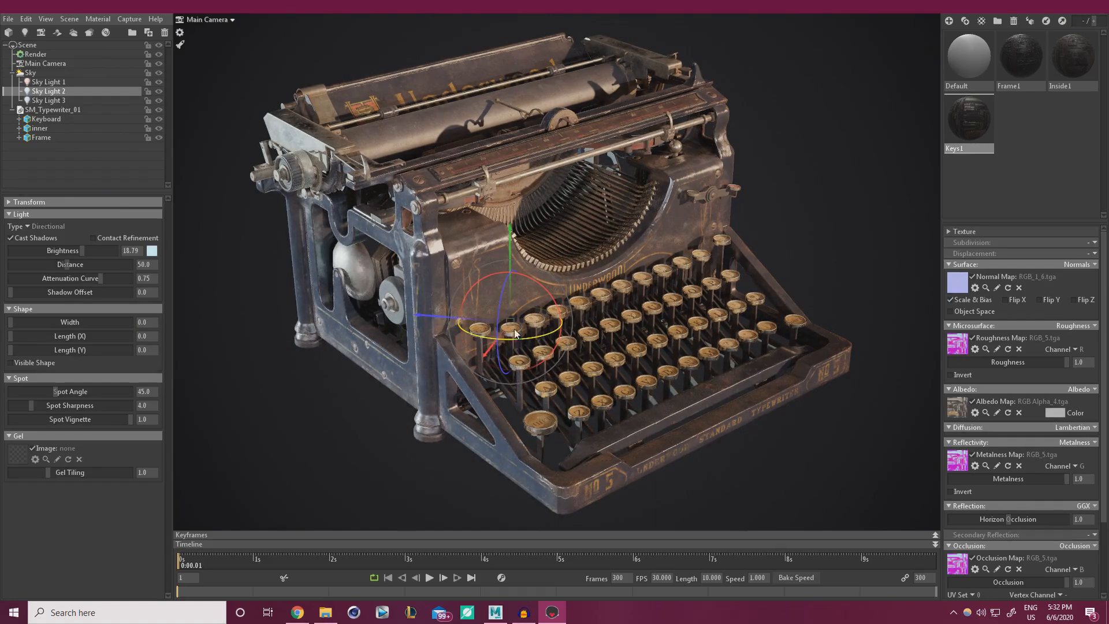
mouse_move(532, 283)
left_mouse_down()
mouse_move(559, 301)
mouse_move(537, 283)
left_mouse_up()
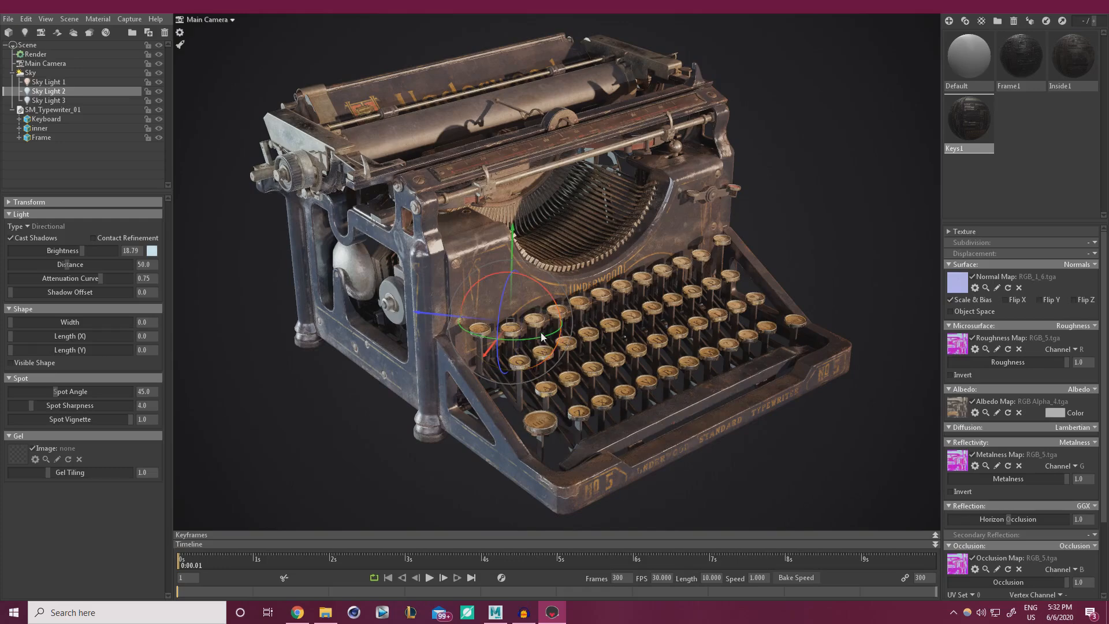
left_click_drag(500, 339, 515, 277)
key("ctrl+z")
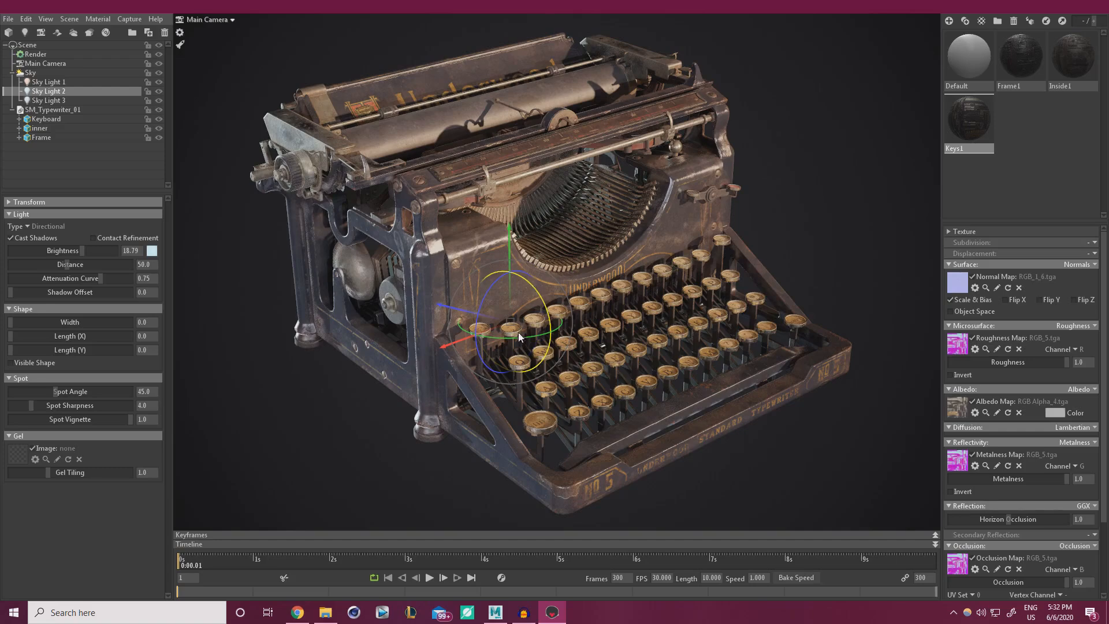
left_click_drag(519, 334, 543, 333)
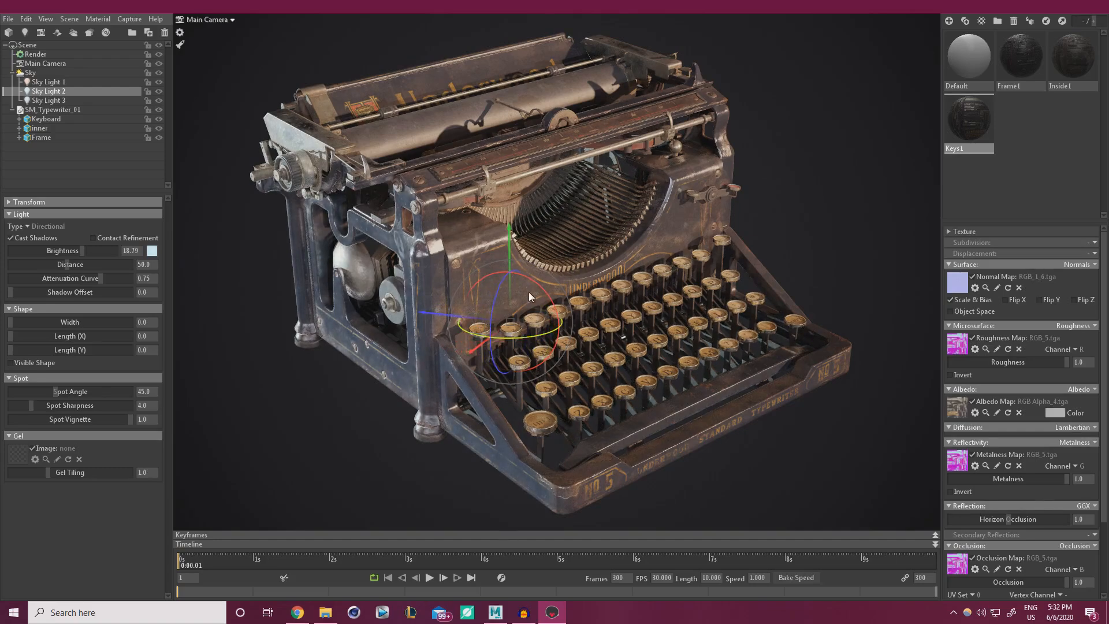
left_click_drag(523, 275, 517, 273)
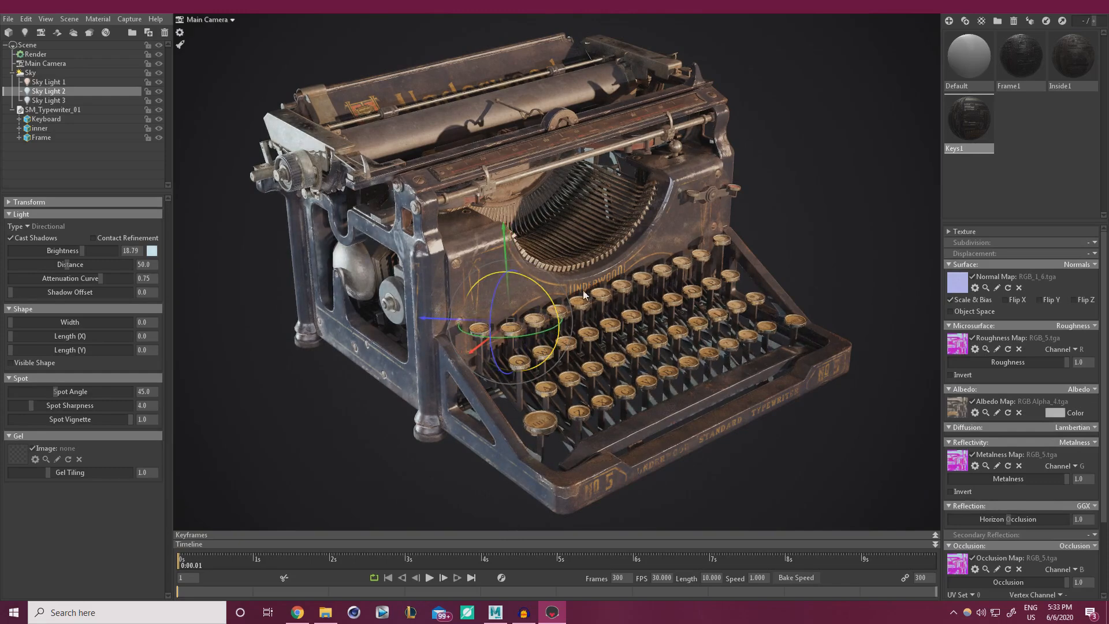
left_click_drag(583, 295, 456, 261)
mouse_move(541, 334)
left_mouse_down()
mouse_move(509, 338)
mouse_move(524, 337)
left_mouse_up()
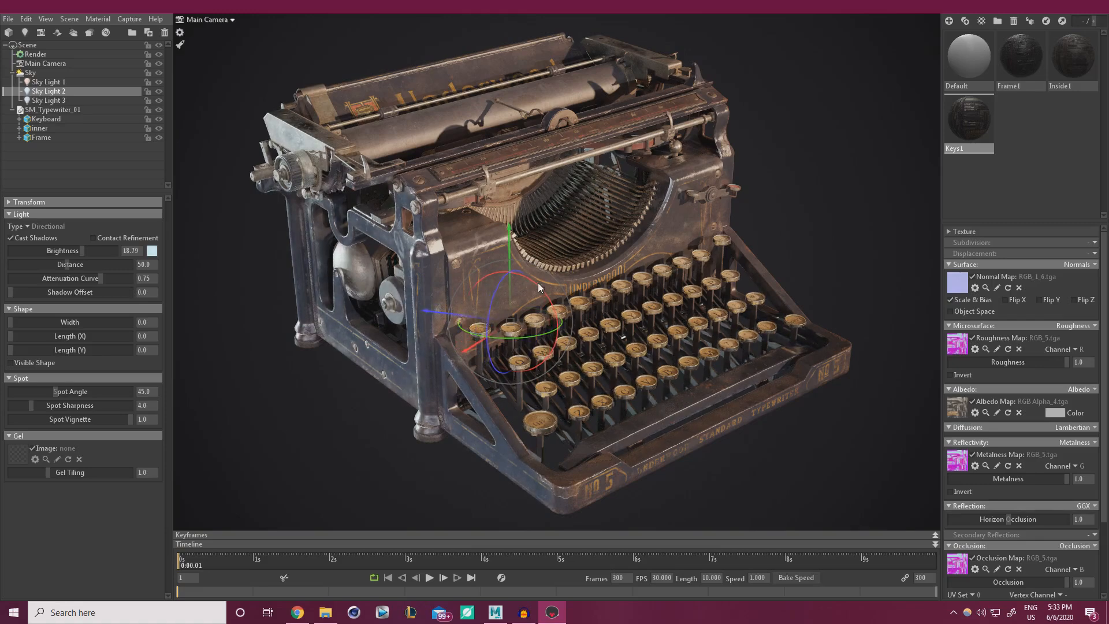
left_click_drag(538, 283, 538, 289)
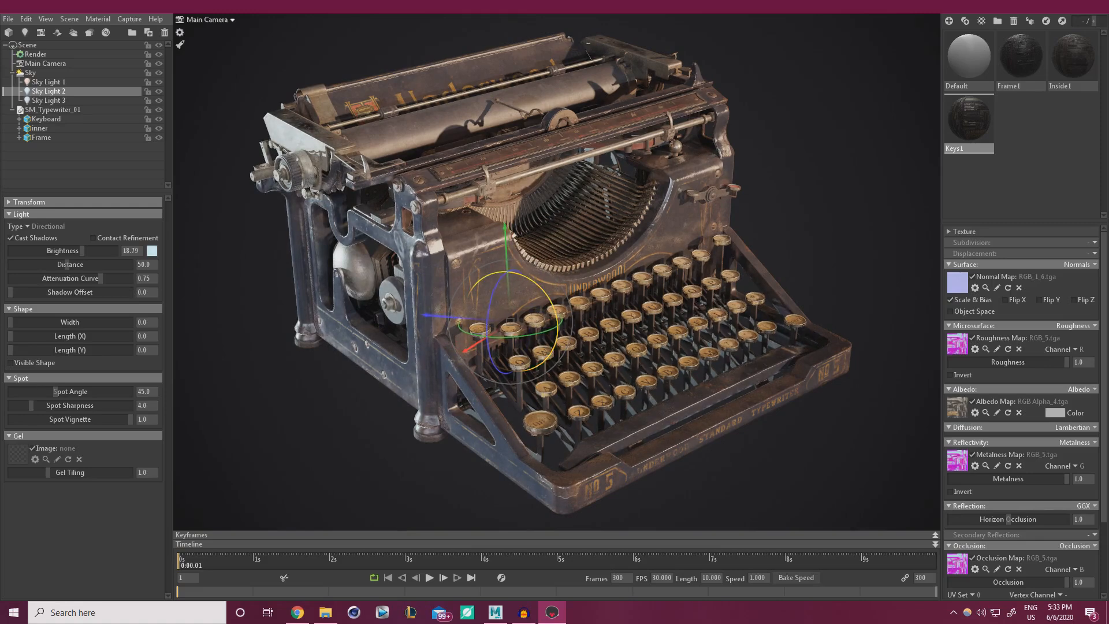
left_click(846, 235)
Swing Sky Light 2 to a new angle and raise its brightness to 25.68.
left_click(58, 91)
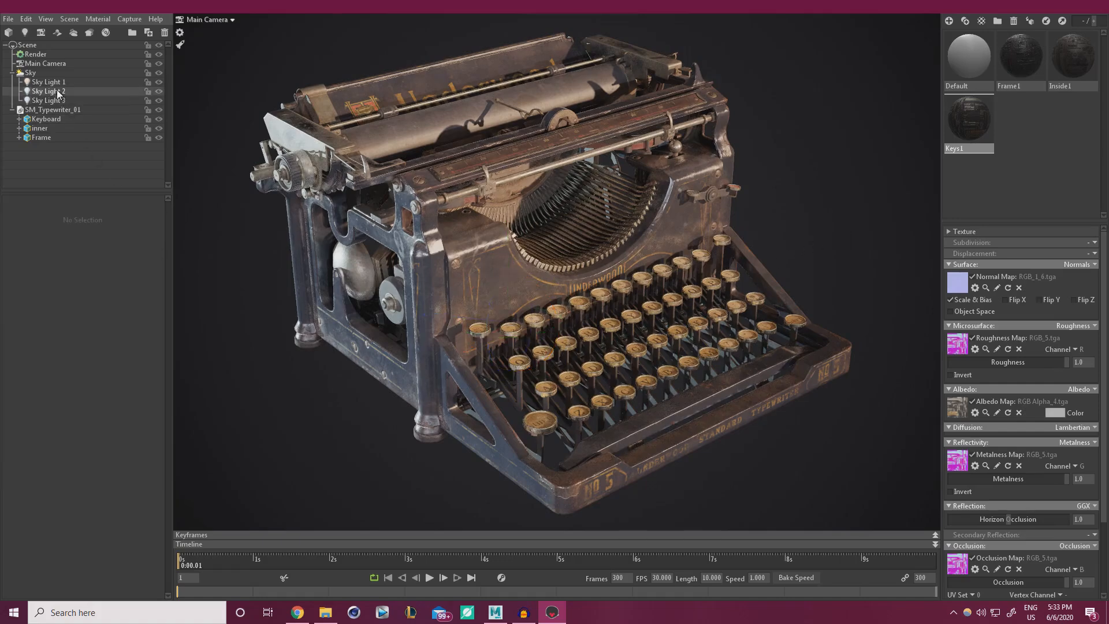
left_click_drag(508, 337, 611, 362)
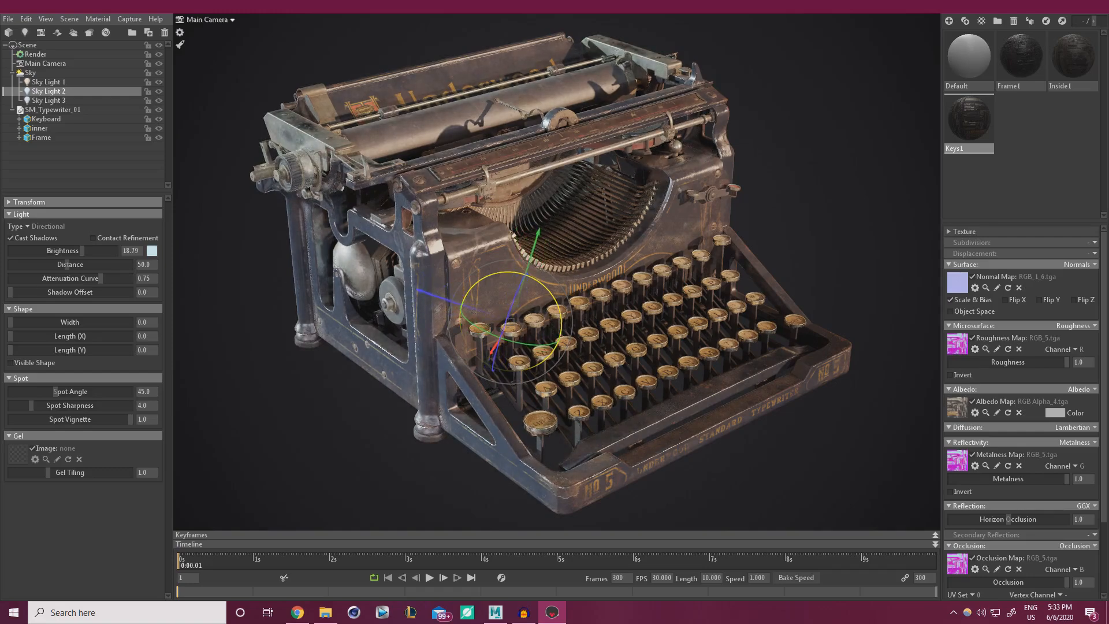
left_click_drag(543, 294, 613, 371)
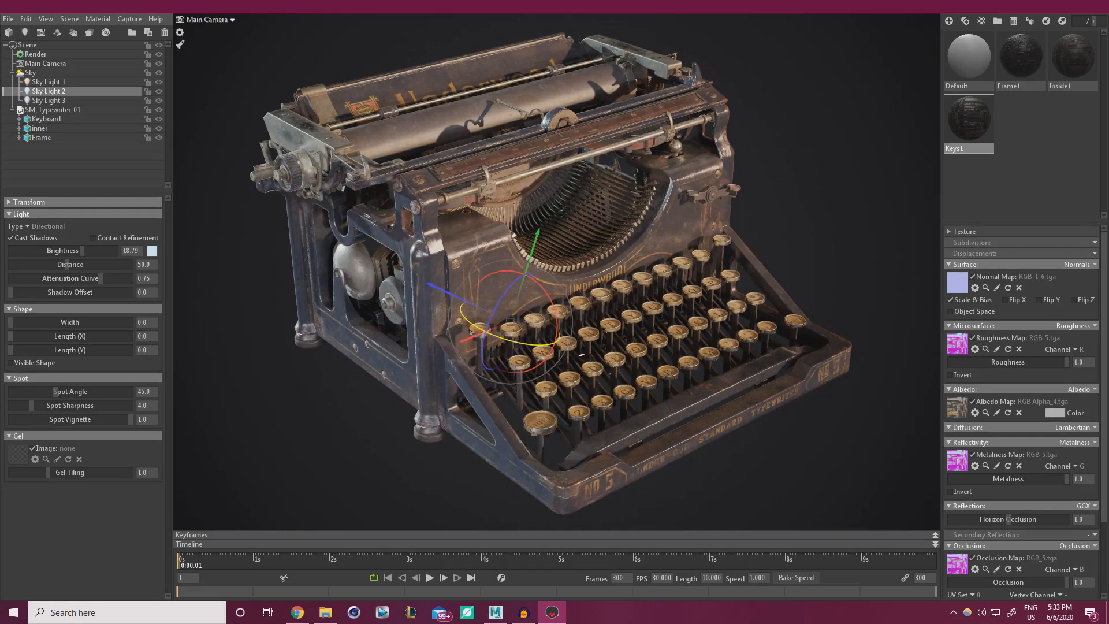
left_click(826, 278)
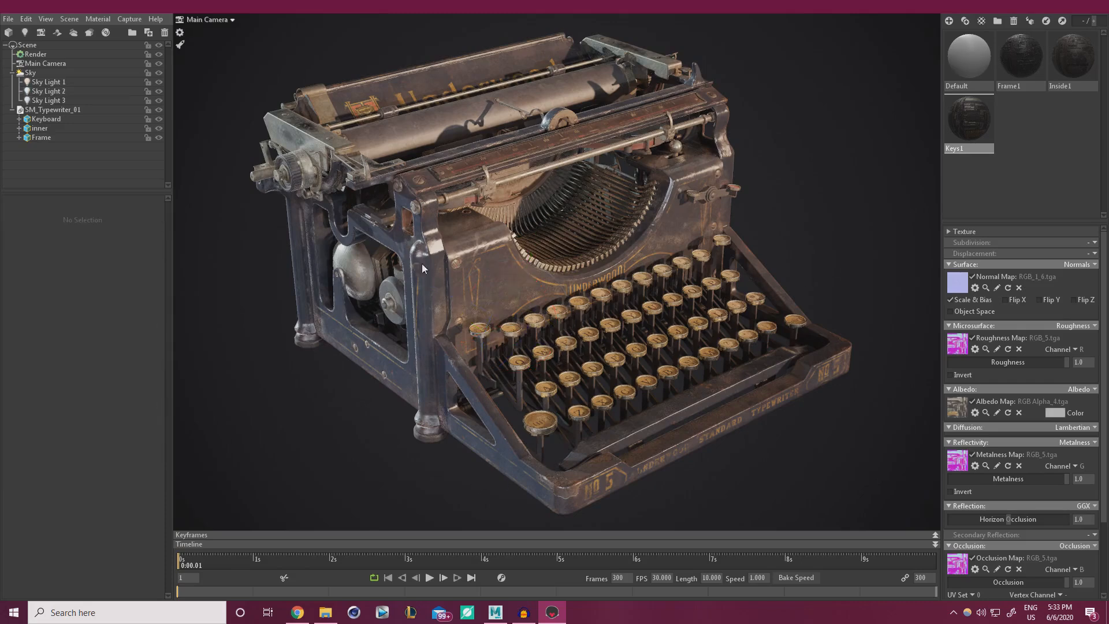
left_click(44, 90)
left_click_drag(86, 250, 88, 250)
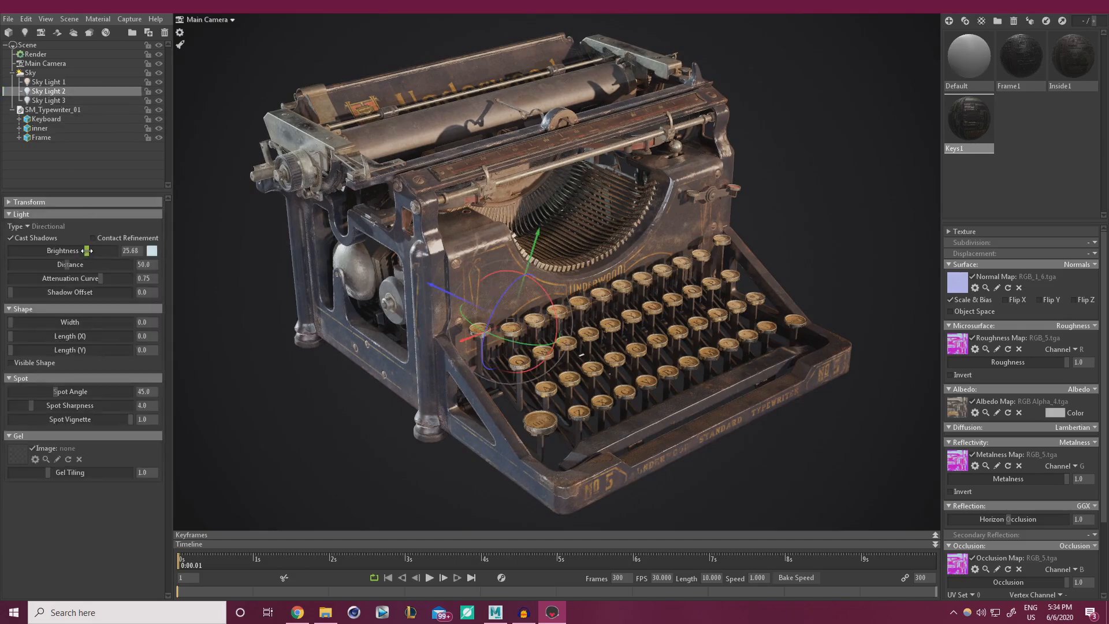
left_click(290, 404)
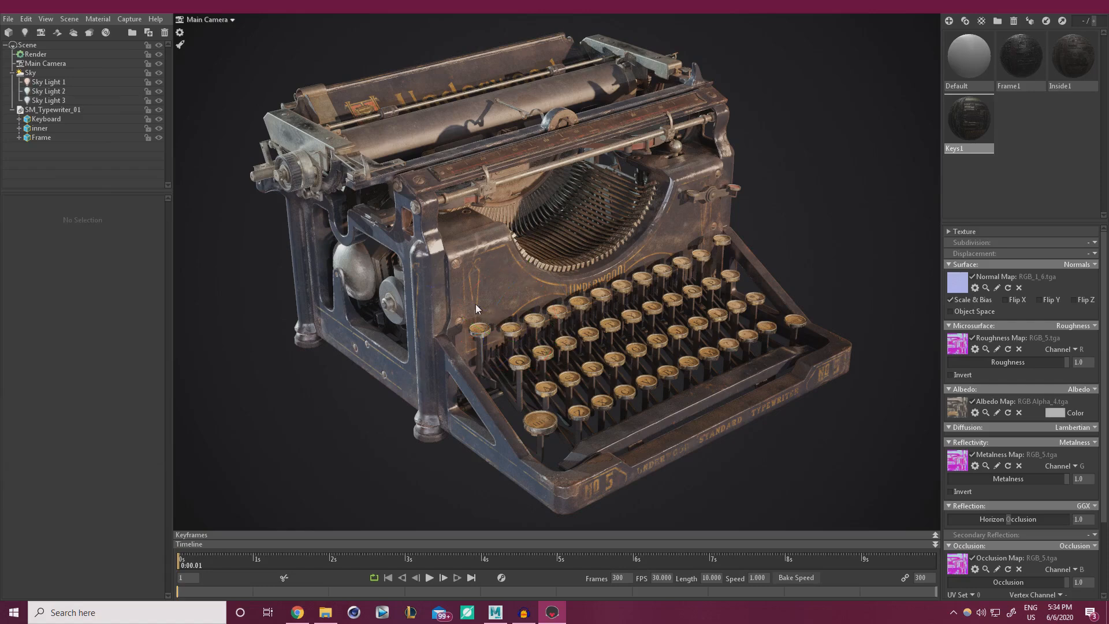
Add Sky Light 4 by placing it on the Sky panorama.
left_click(30, 73)
left_click(47, 316)
mouse_move(47, 316)
left_mouse_down()
mouse_move(46, 303)
mouse_move(58, 321)
mouse_move(95, 330)
mouse_move(123, 318)
mouse_move(92, 326)
mouse_move(155, 326)
left_mouse_up()
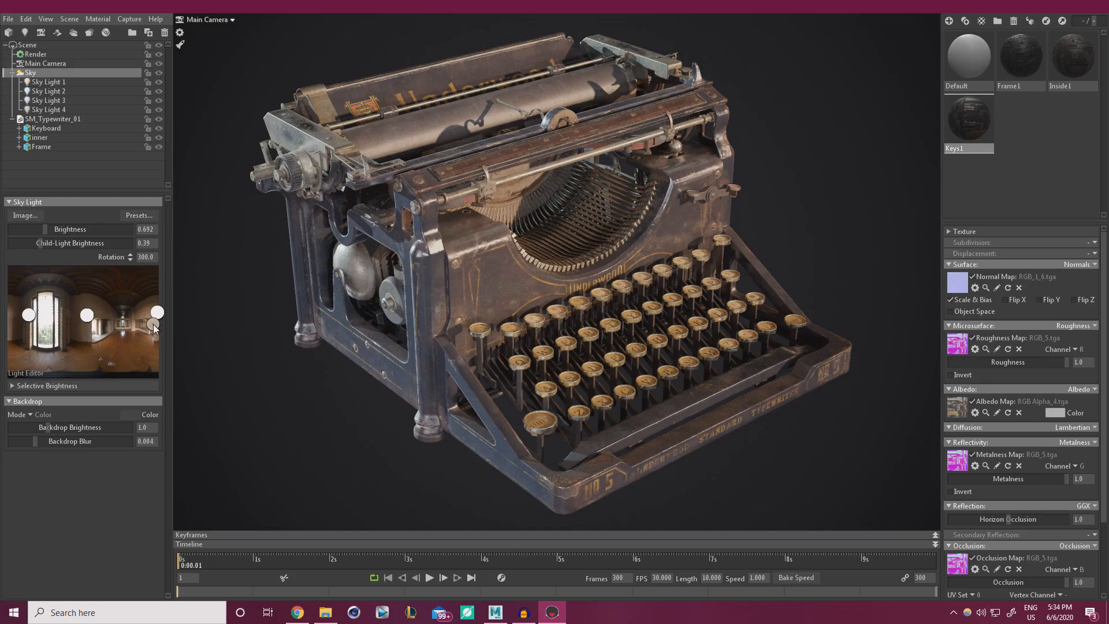
Aim Sky Light 4 across the keyboard and raise its brightness to 99.33.
left_click(53, 110)
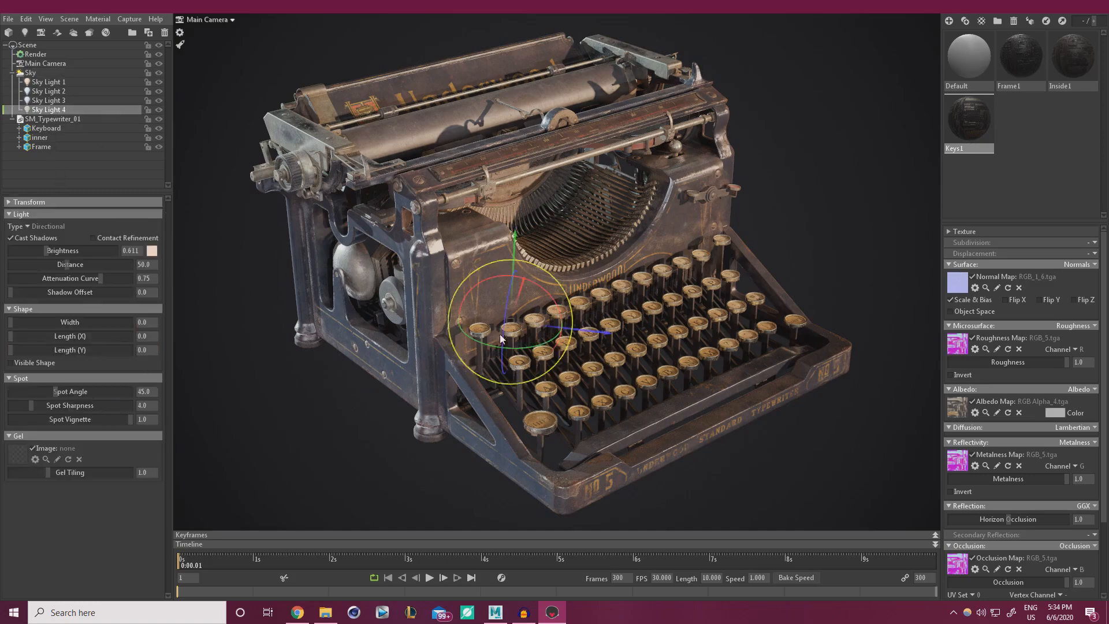
left_click_drag(508, 347, 163, 279)
left_click_drag(43, 253, 194, 281)
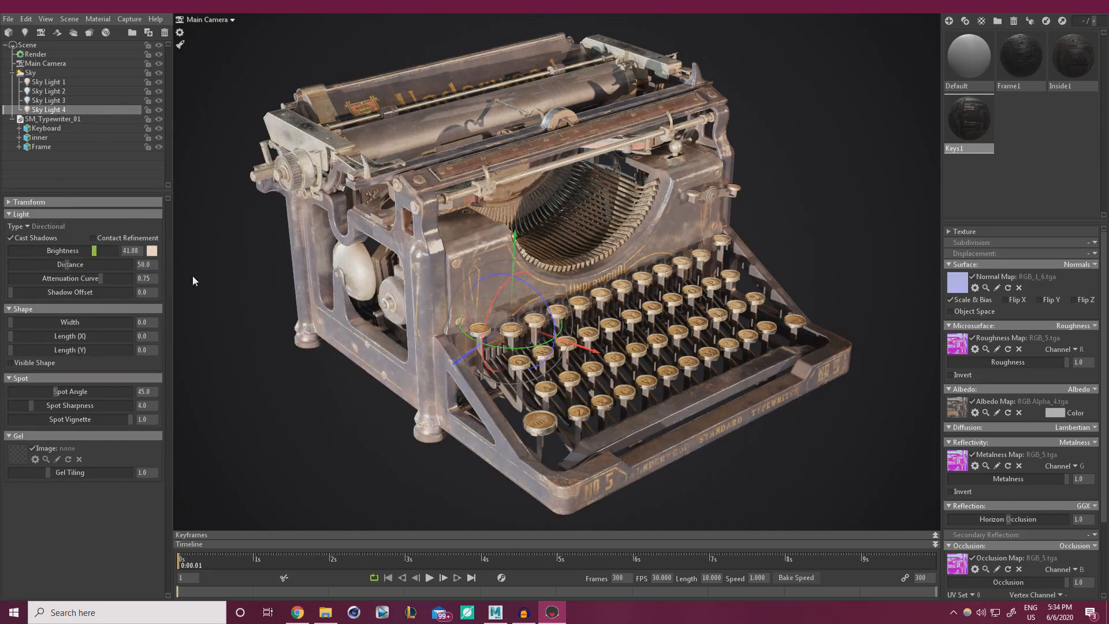
left_click_drag(529, 348, 260, 318)
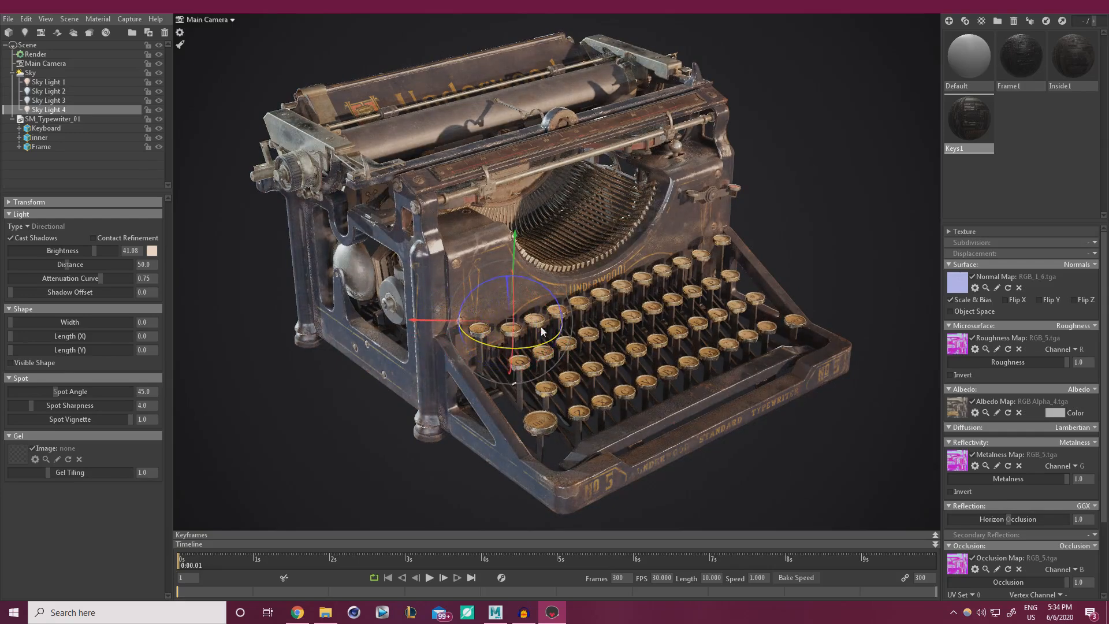
mouse_move(514, 303)
left_mouse_down()
mouse_move(512, 413)
mouse_move(515, 218)
mouse_move(514, 303)
left_mouse_up()
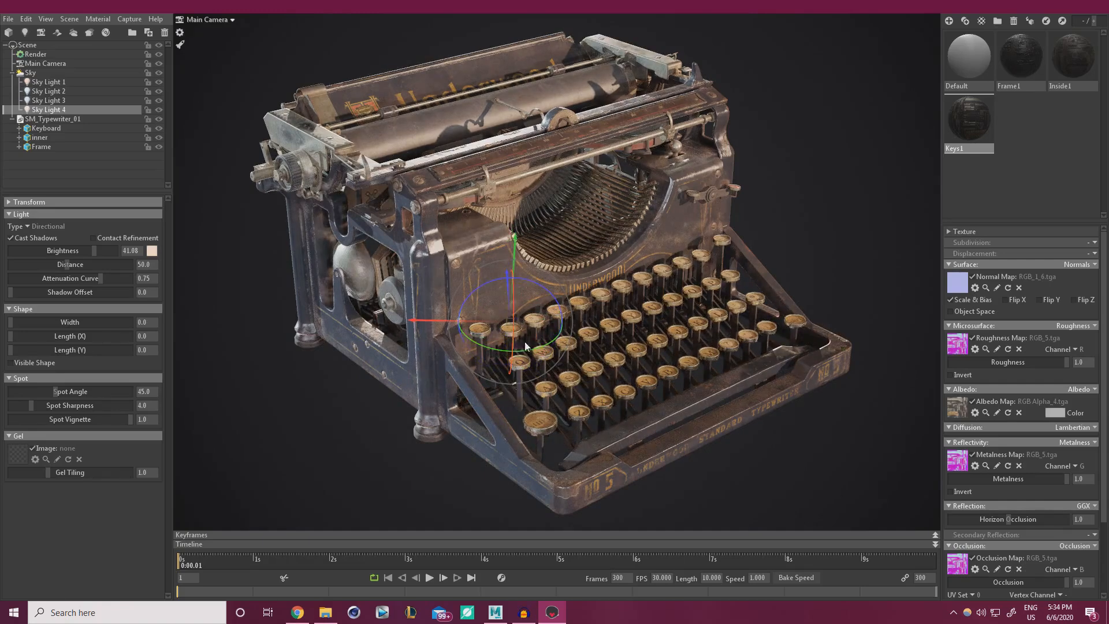
left_click_drag(524, 352, 699, 316)
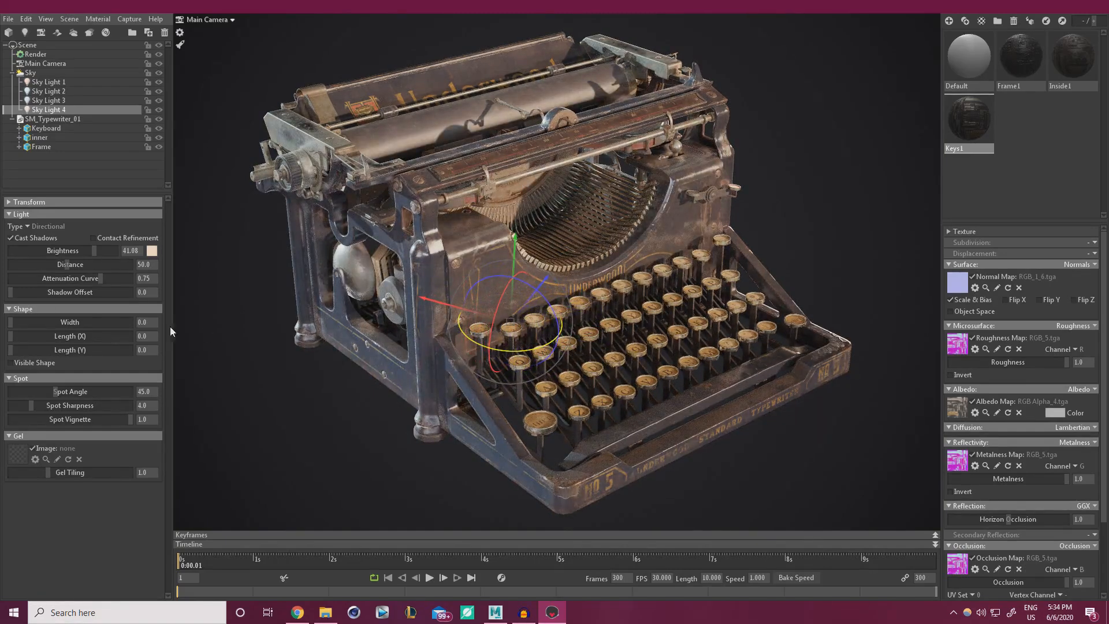
left_click_drag(95, 251, 118, 251)
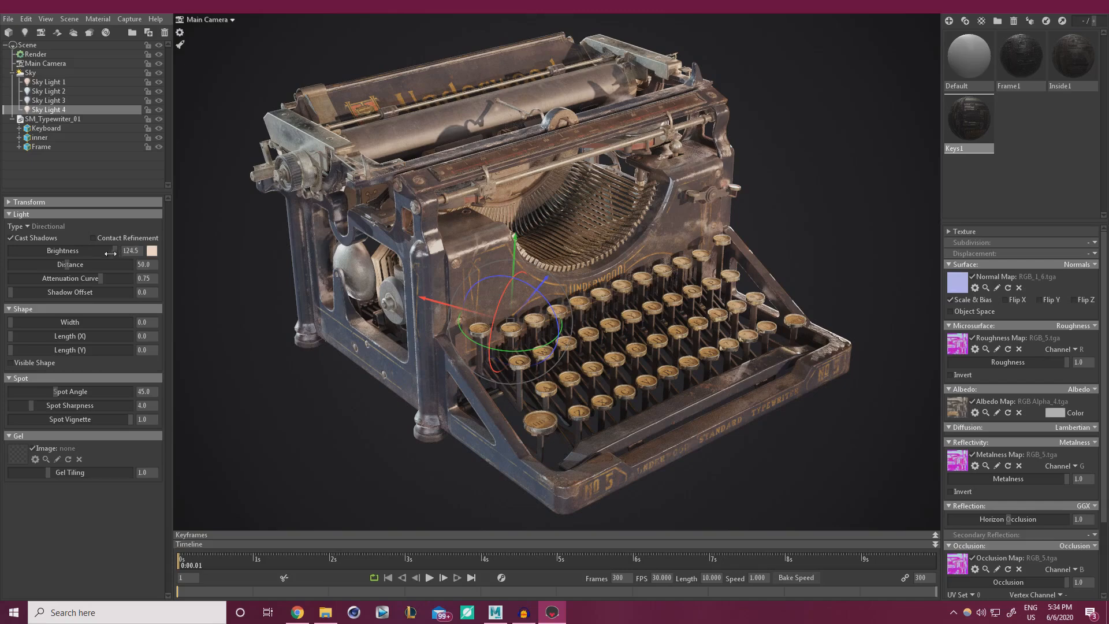
left_click_drag(534, 350, 507, 309)
Move and re-aim Sky Light 4, try brightness around 57.34, then delete the light.
left_click_drag(518, 249, 530, 114)
left_click_drag(432, 178, 765, 222)
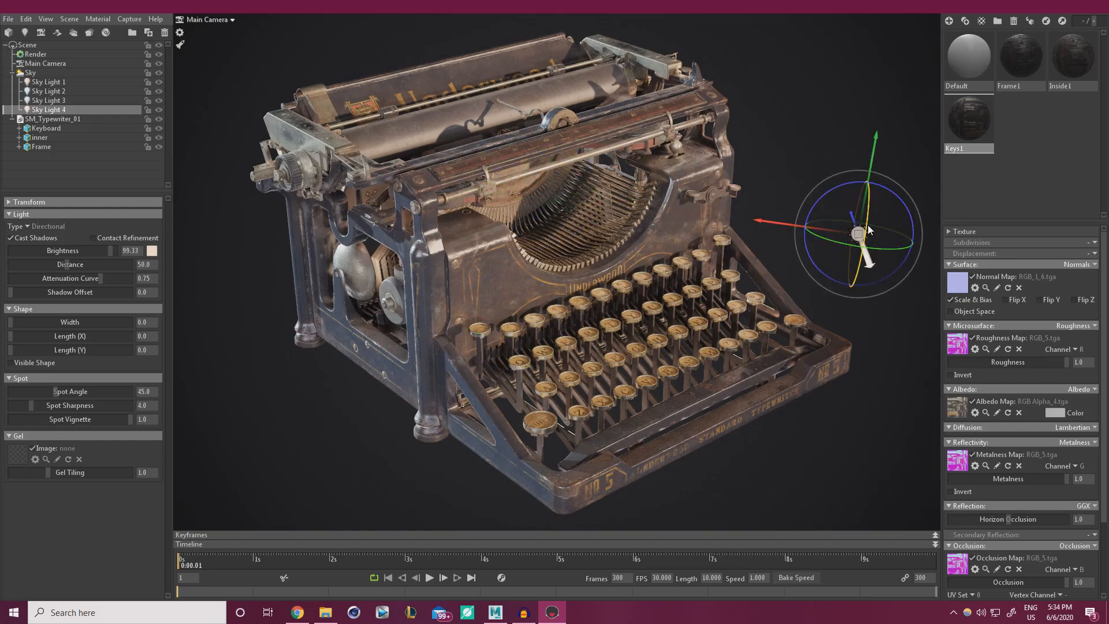
left_click_drag(867, 227, 908, 293)
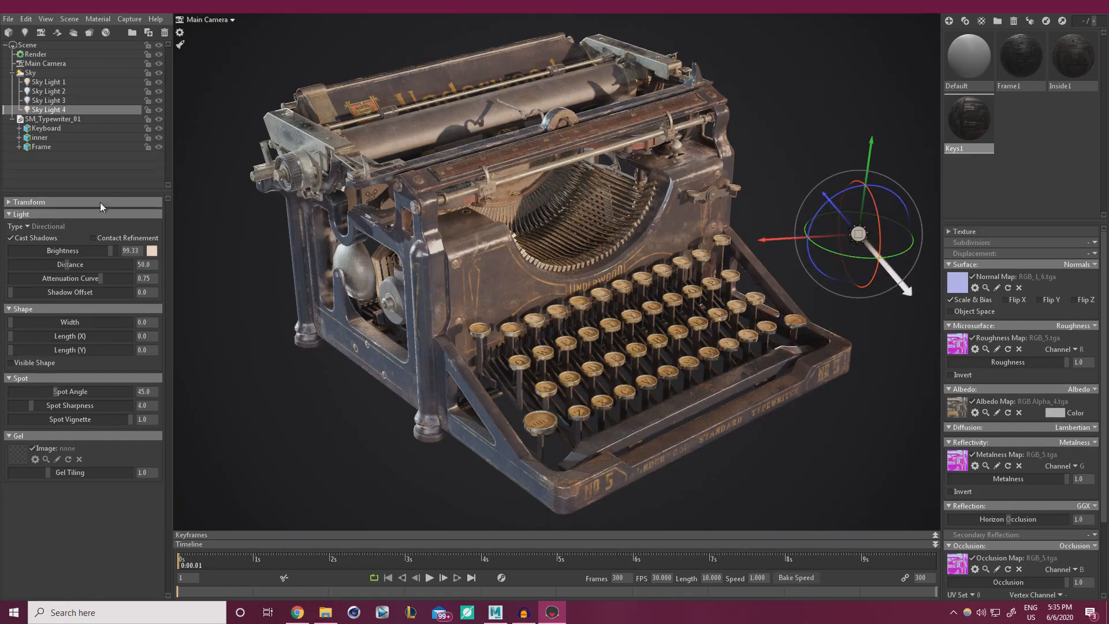
left_click_drag(95, 254, 26, 240)
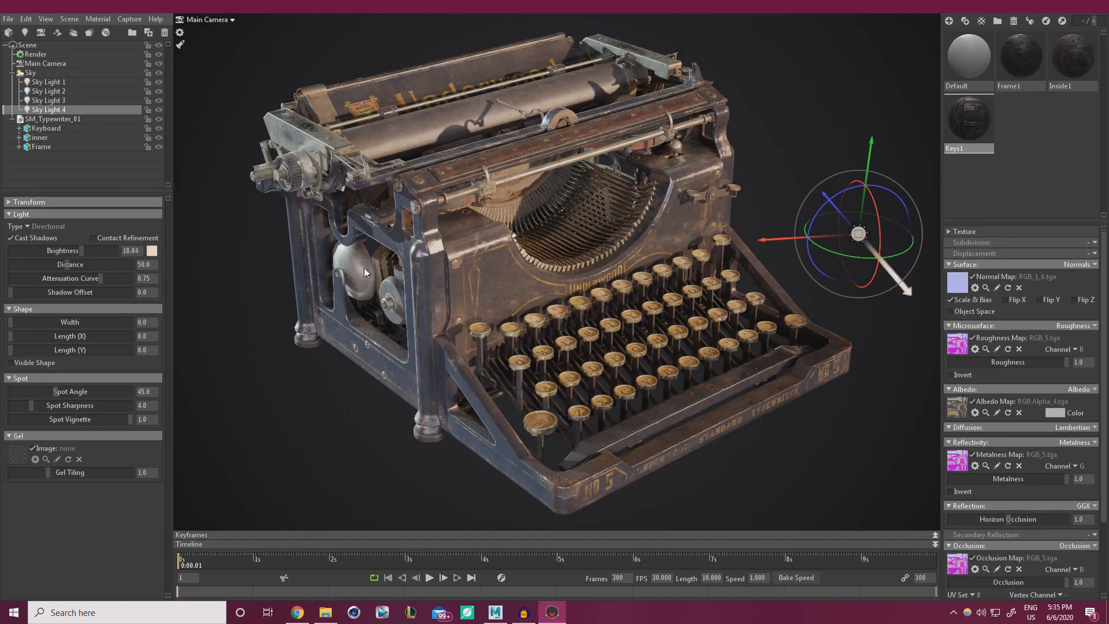
left_click_drag(83, 250, 100, 250)
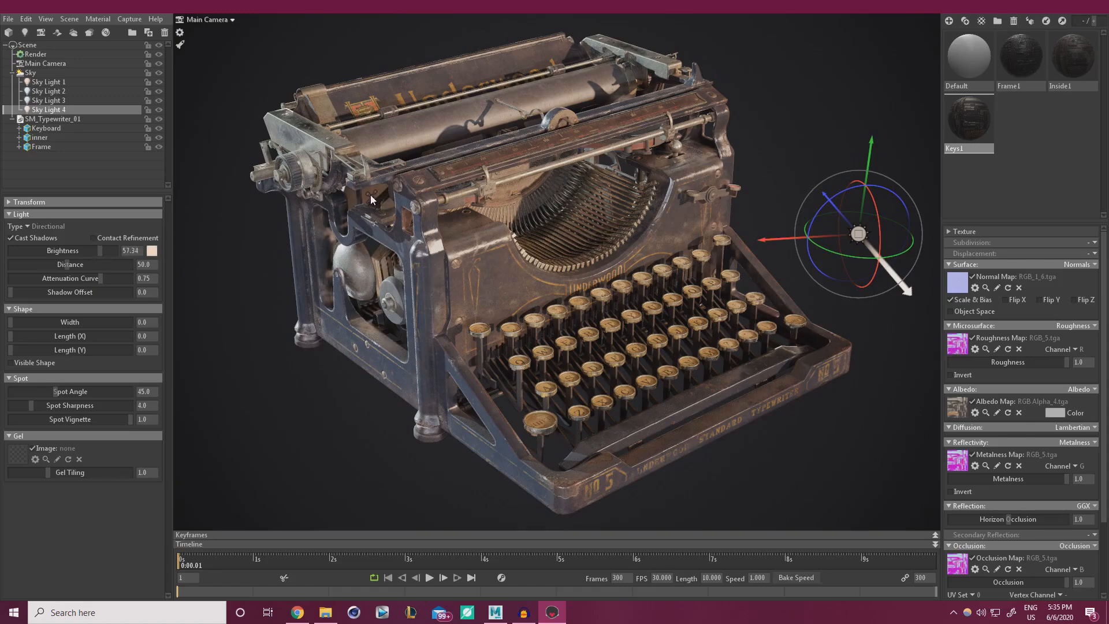
left_click_drag(100, 252, 83, 250)
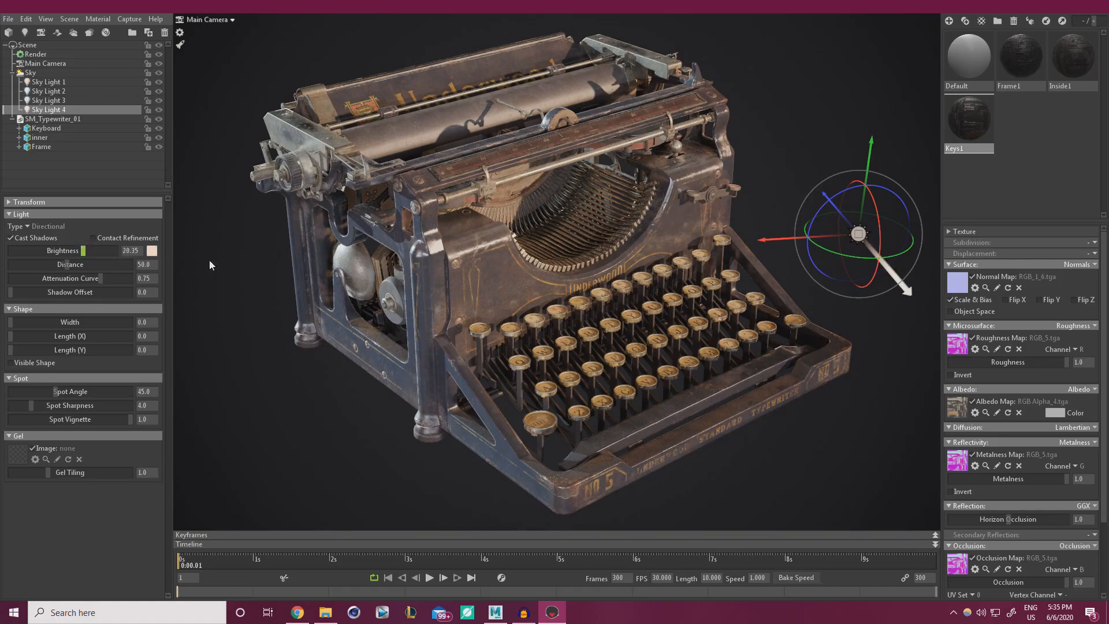
key("Delete")
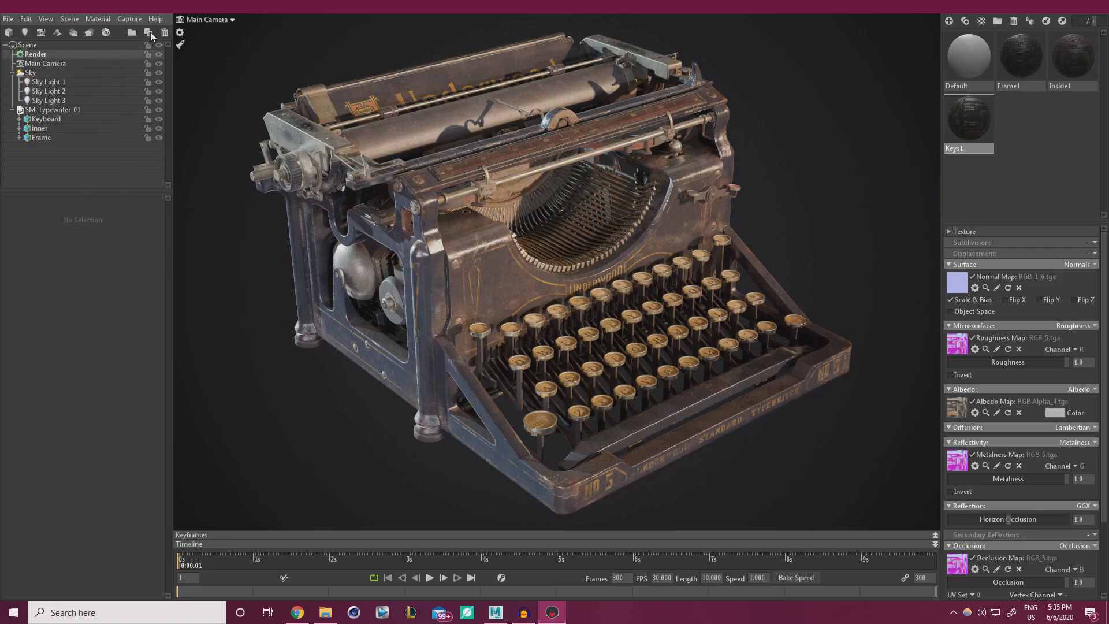
left_click(41, 32)
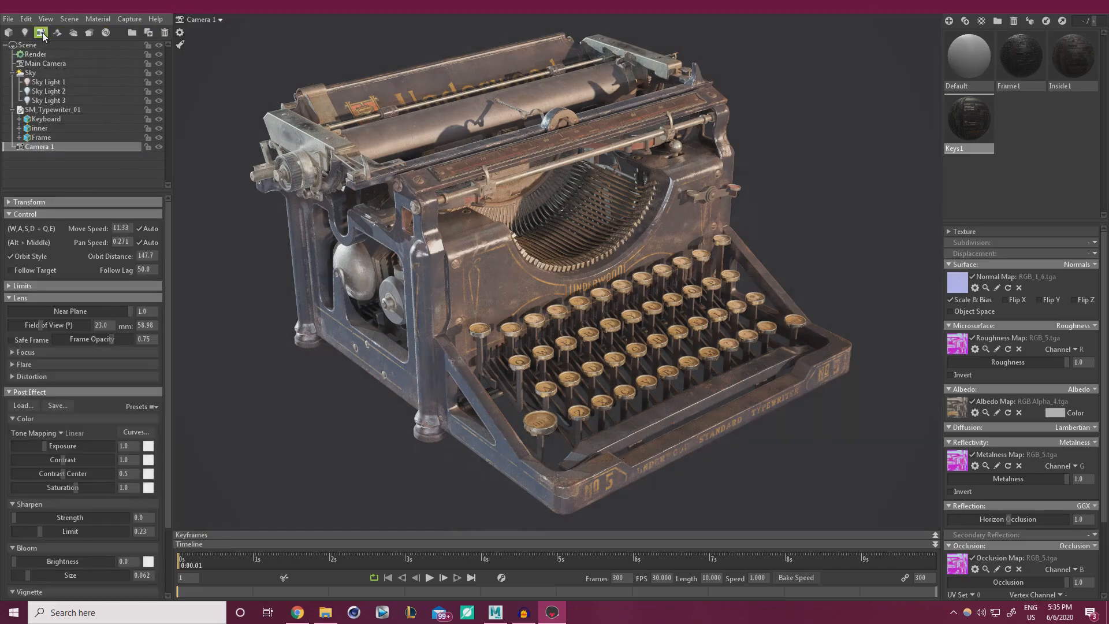
double_click(44, 147)
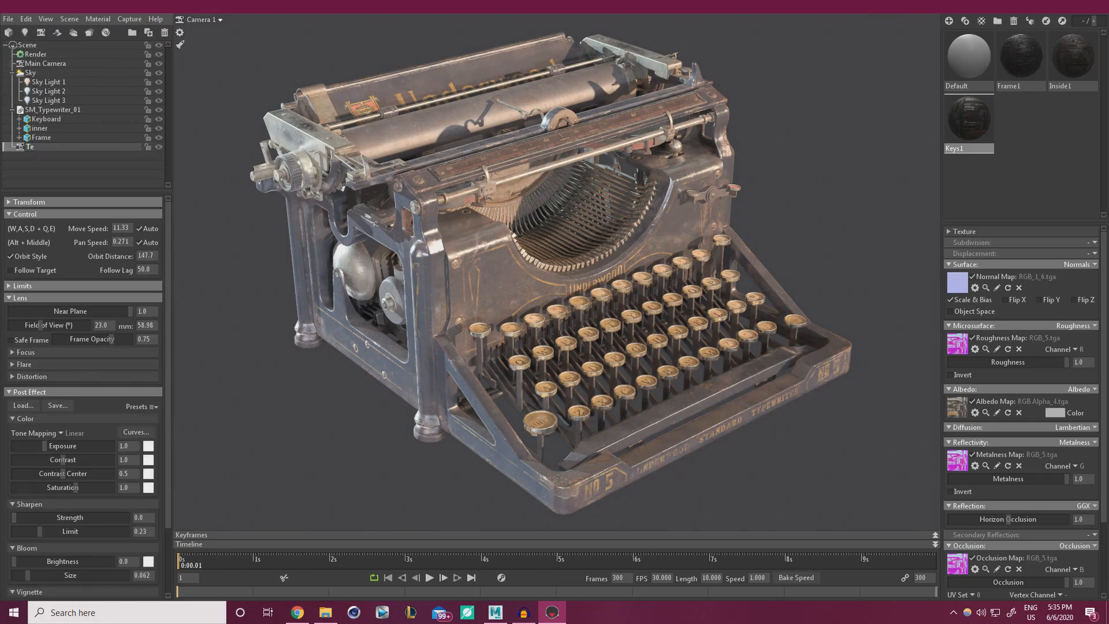
key("Return")
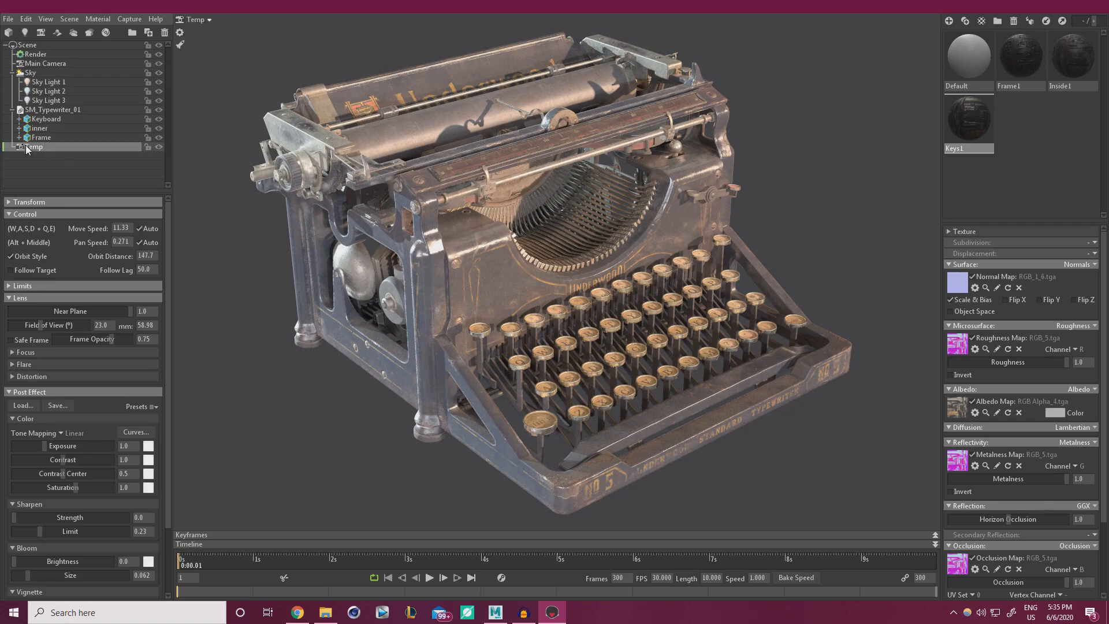
left_click(209, 20)
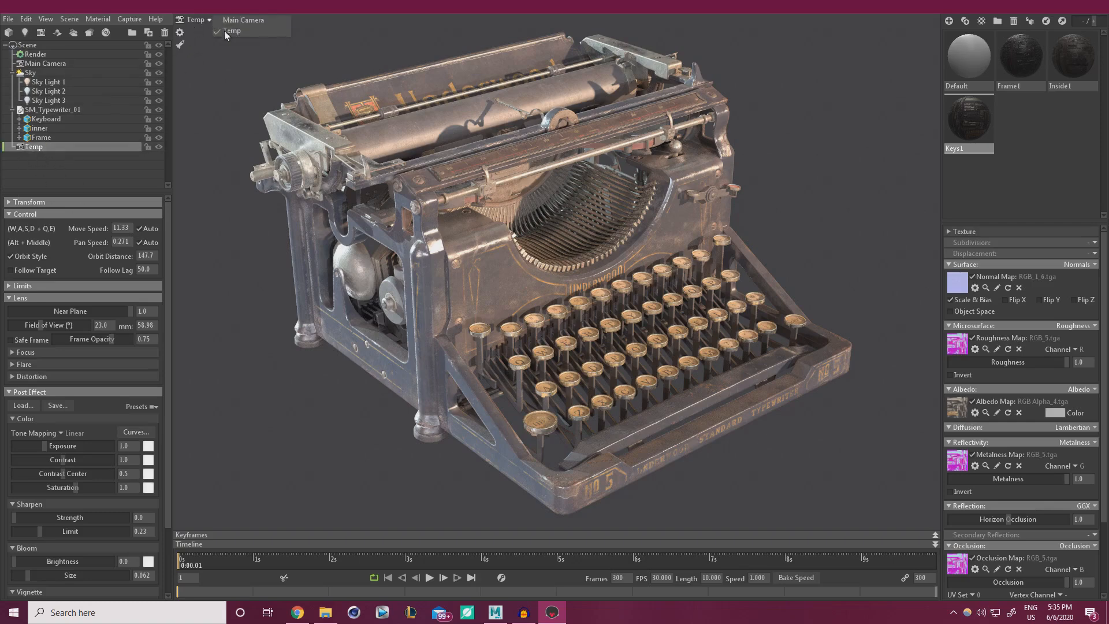
left_click(206, 20)
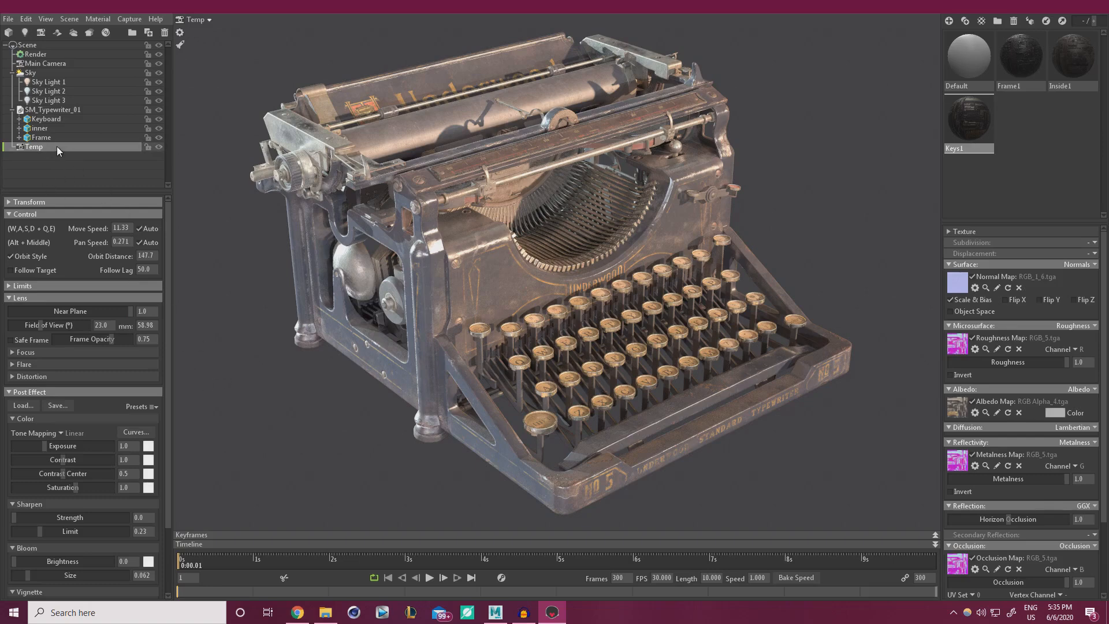
key("Delete")
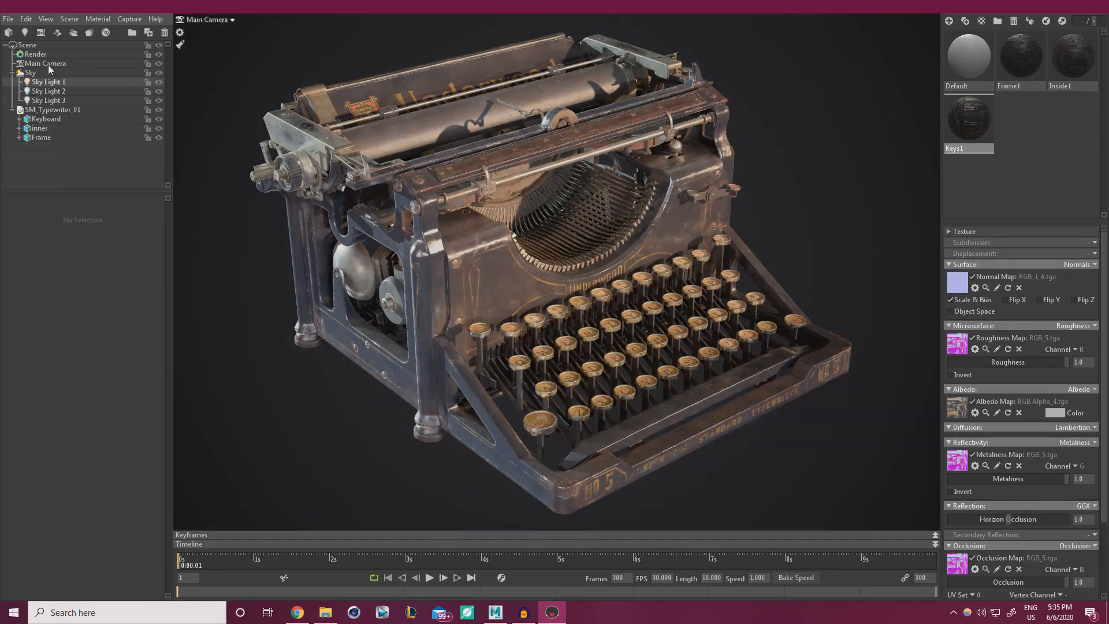
left_click(46, 63)
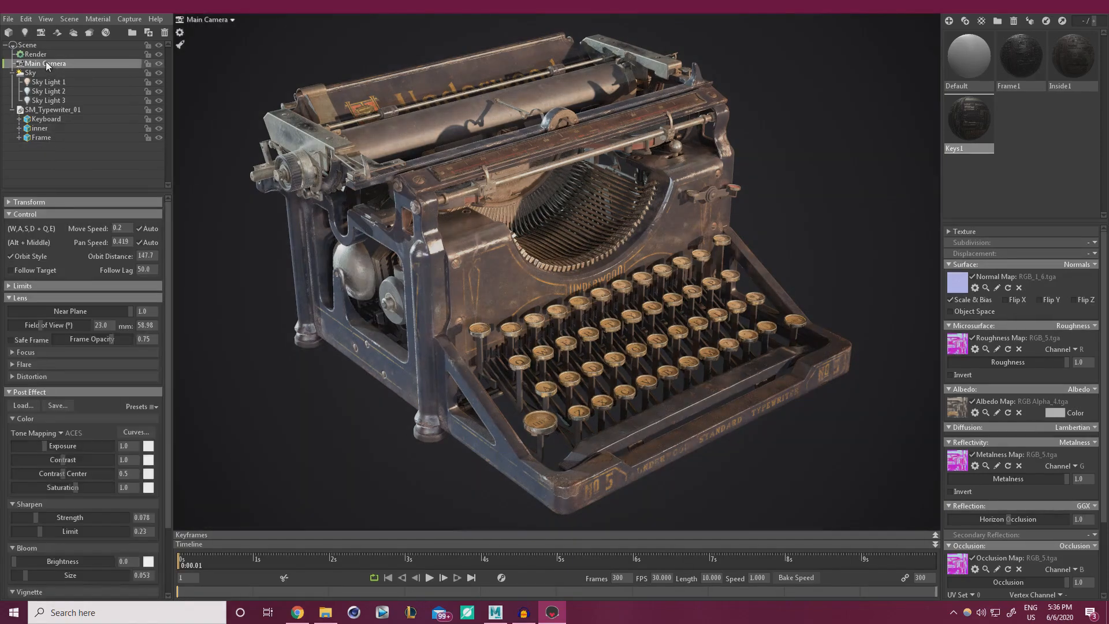
key("ctrl+d")
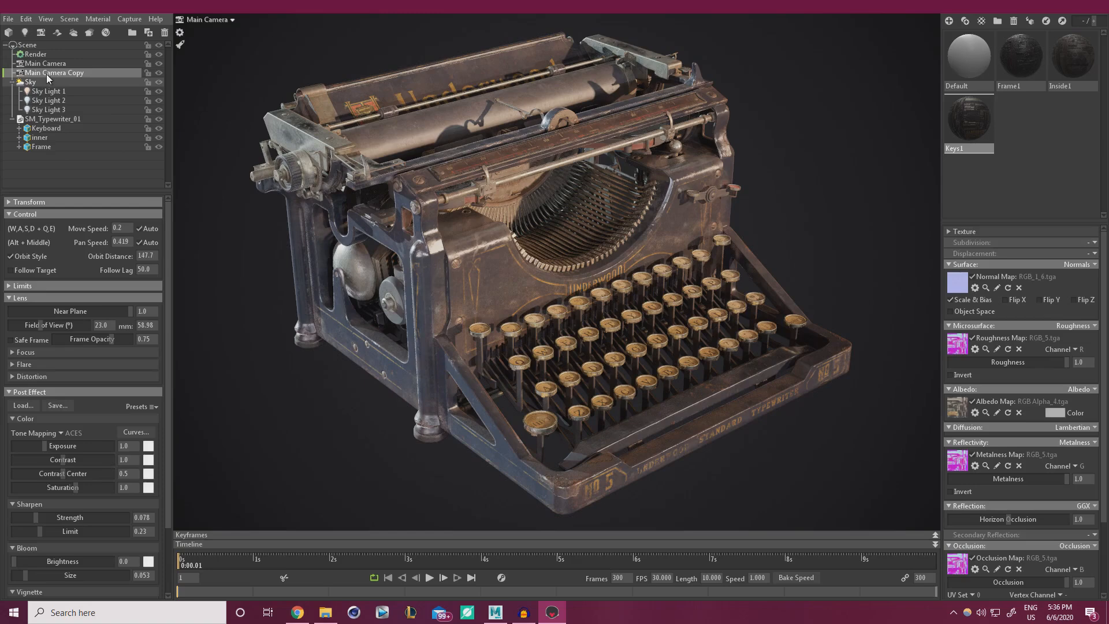
double_click(85, 72)
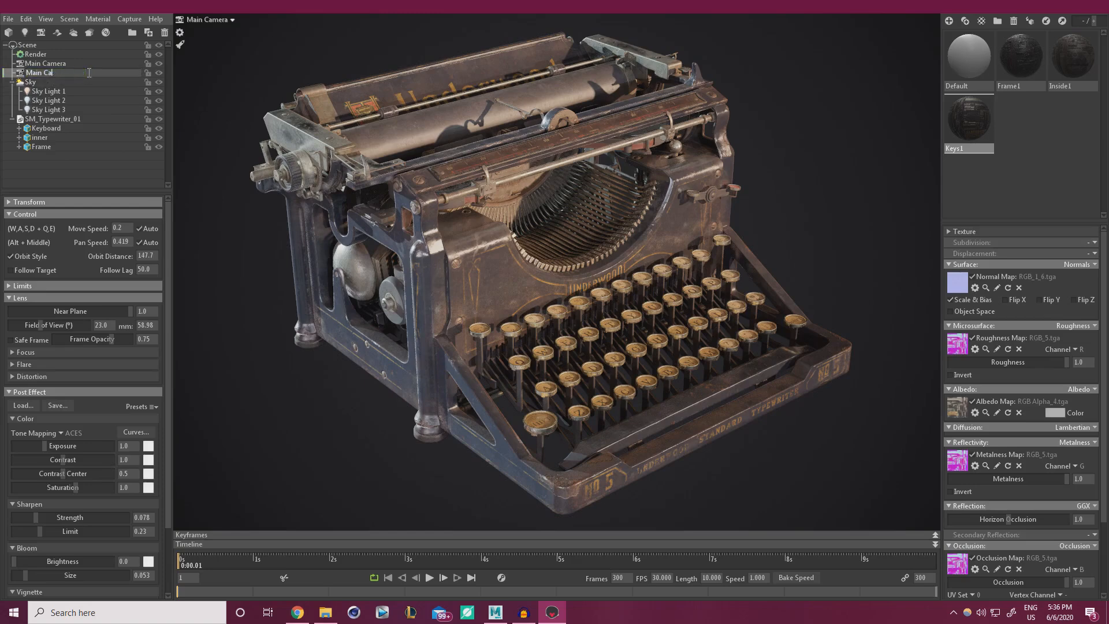
type("Temp")
key("Return")
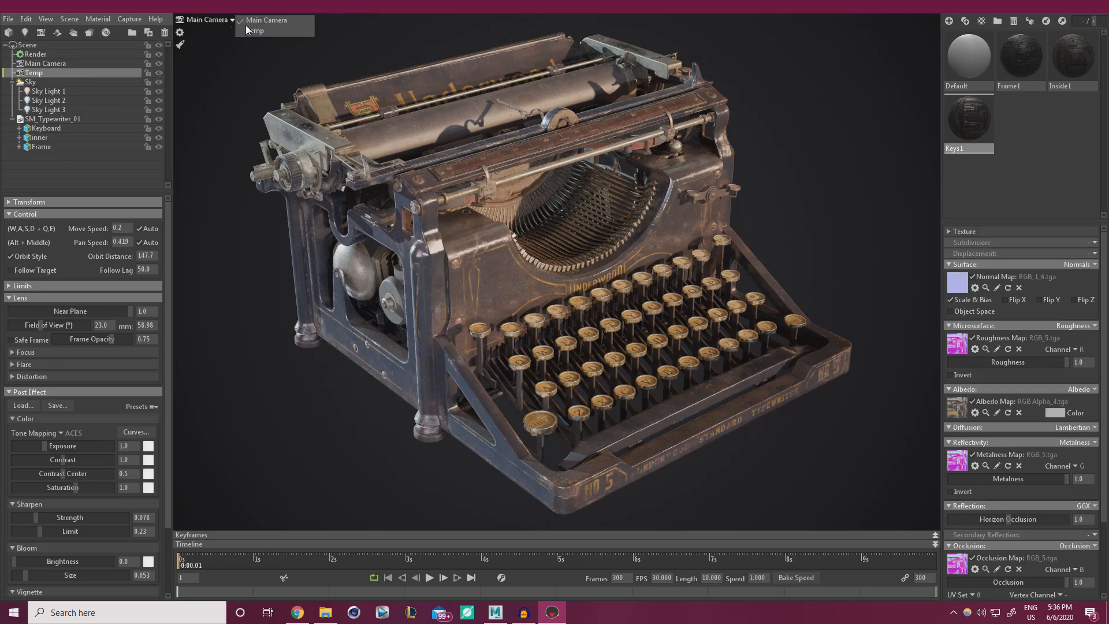
left_click(237, 20)
left_click(248, 32)
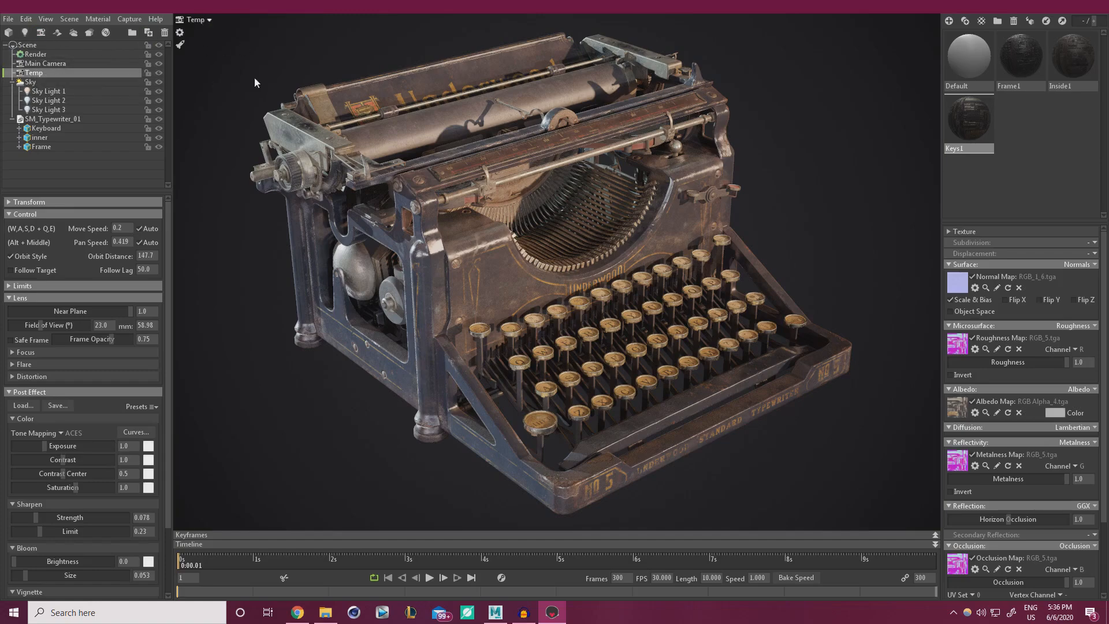
scroll(341, 143, "down", 4)
mouse_move(365, 189)
left_mouse_down("alt")
mouse_move(466, 218)
mouse_move(371, 183)
left_mouse_up("alt")
scroll(442, 221, "down", 8)
left_click(200, 18)
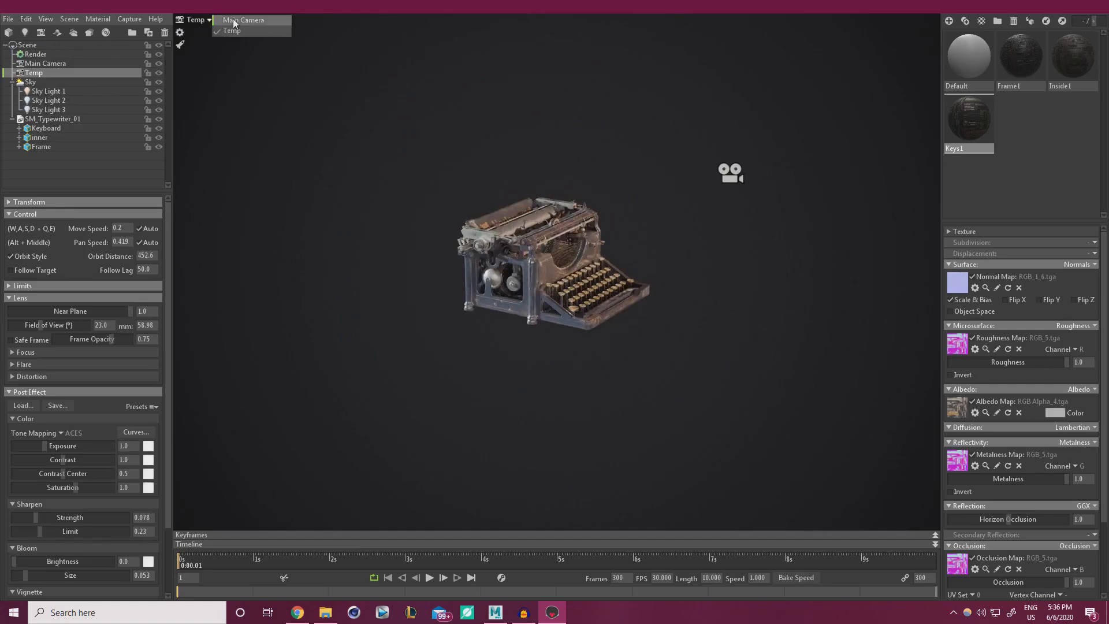
left_click(245, 19)
left_click(196, 20)
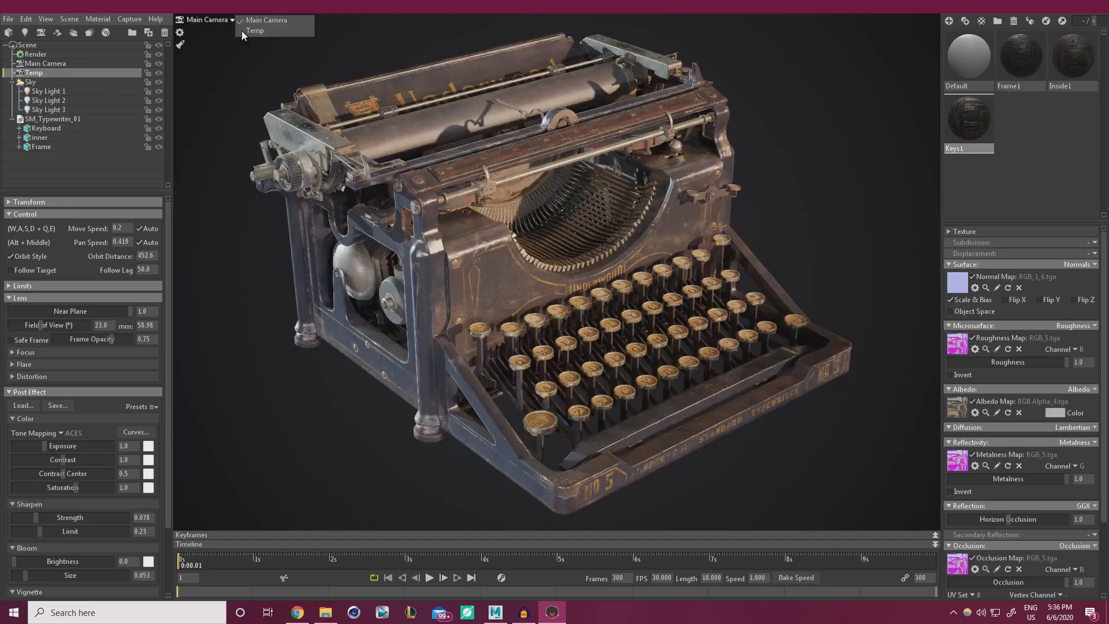
left_click(245, 30)
left_click_drag(528, 208, 426, 227)
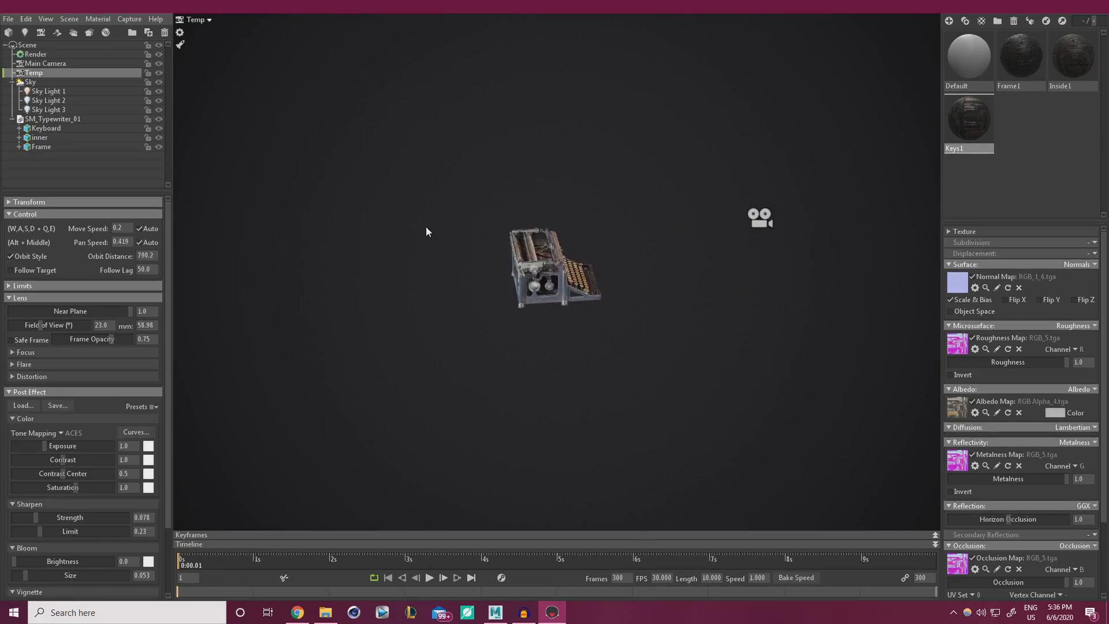
Add a light and delete it again, then orbit to the typewriter's left side.
left_click(25, 32)
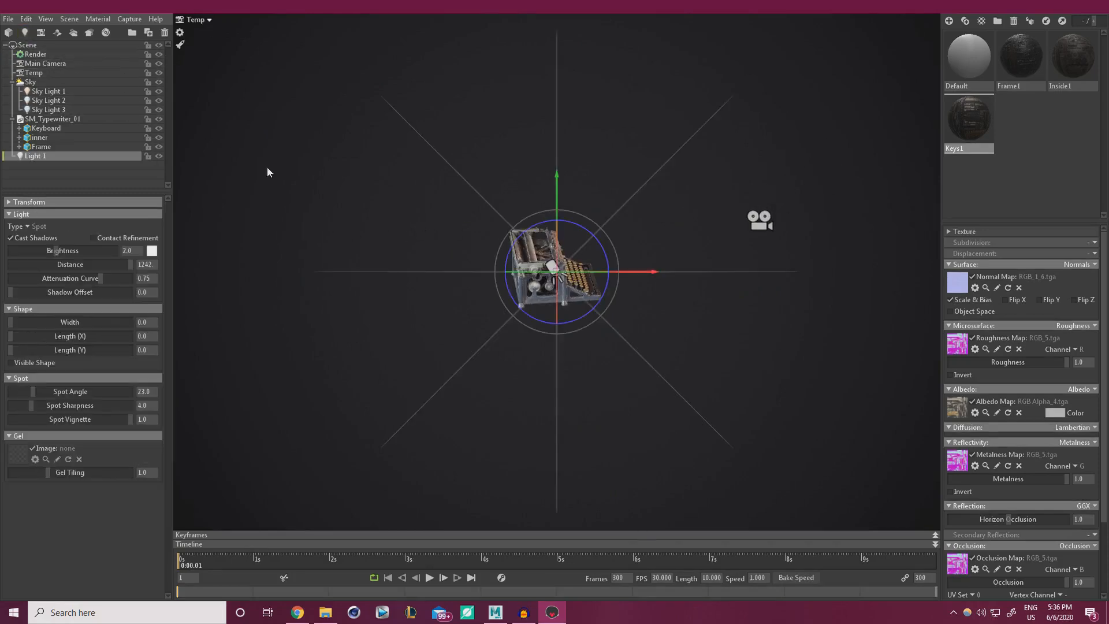
key("Delete")
left_click_drag(333, 206, 559, 254)
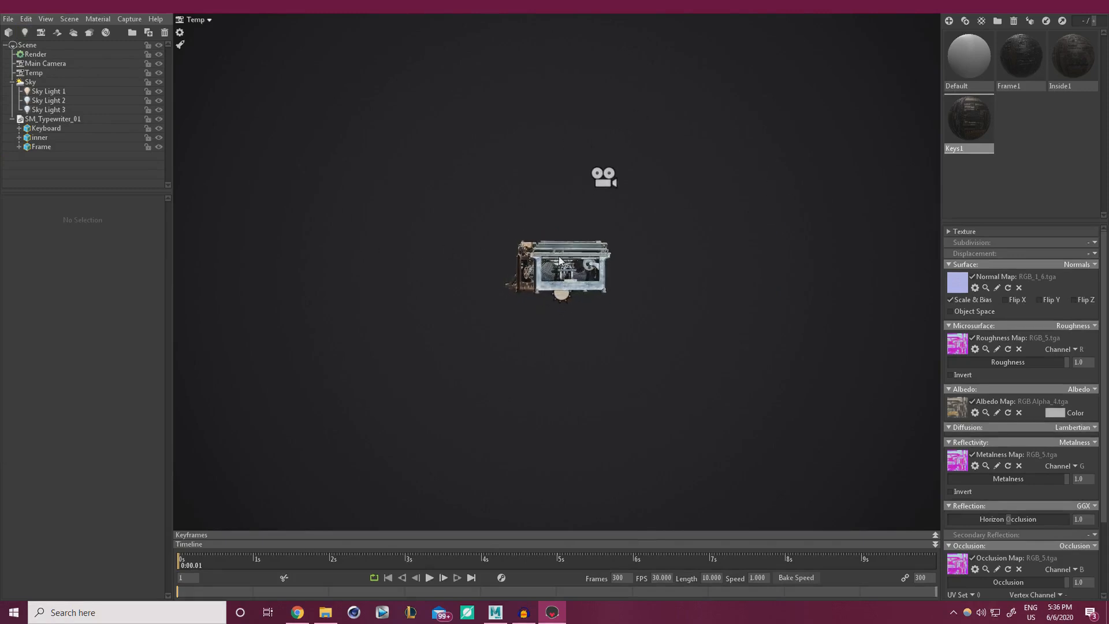
scroll(603, 345, "up", 5)
left_click_drag(602, 345, 543, 342)
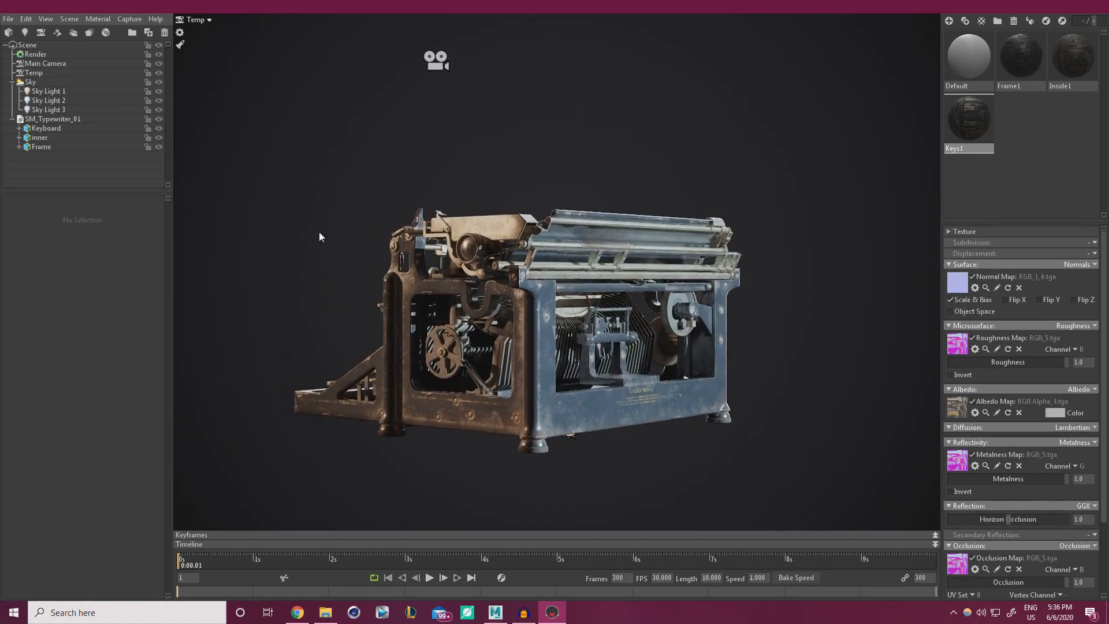
Add spot light Light 1 and set its brightness to 83.25, viewed through Main Camera.
left_click(26, 33)
scroll(509, 223, "down", 5)
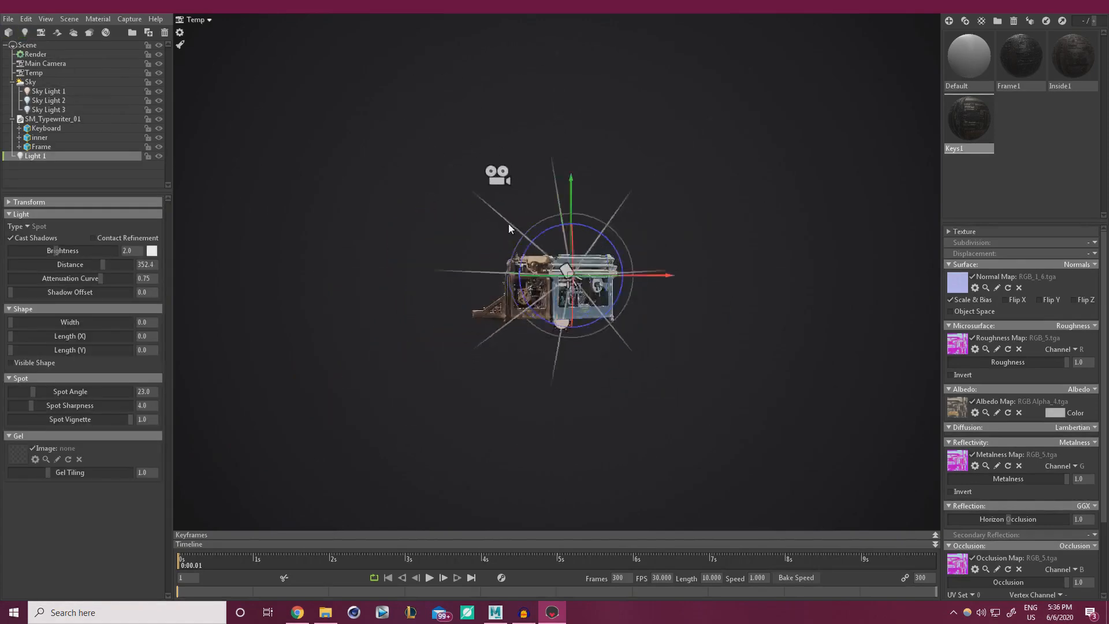
left_click_drag(508, 224, 464, 150)
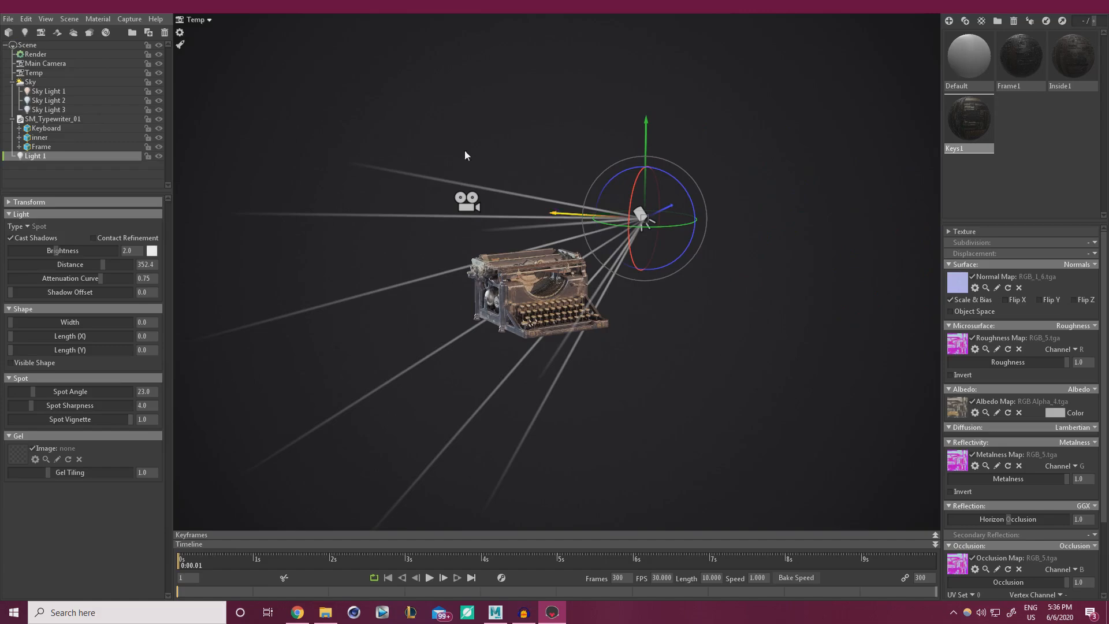
left_click(201, 19)
left_click(237, 23)
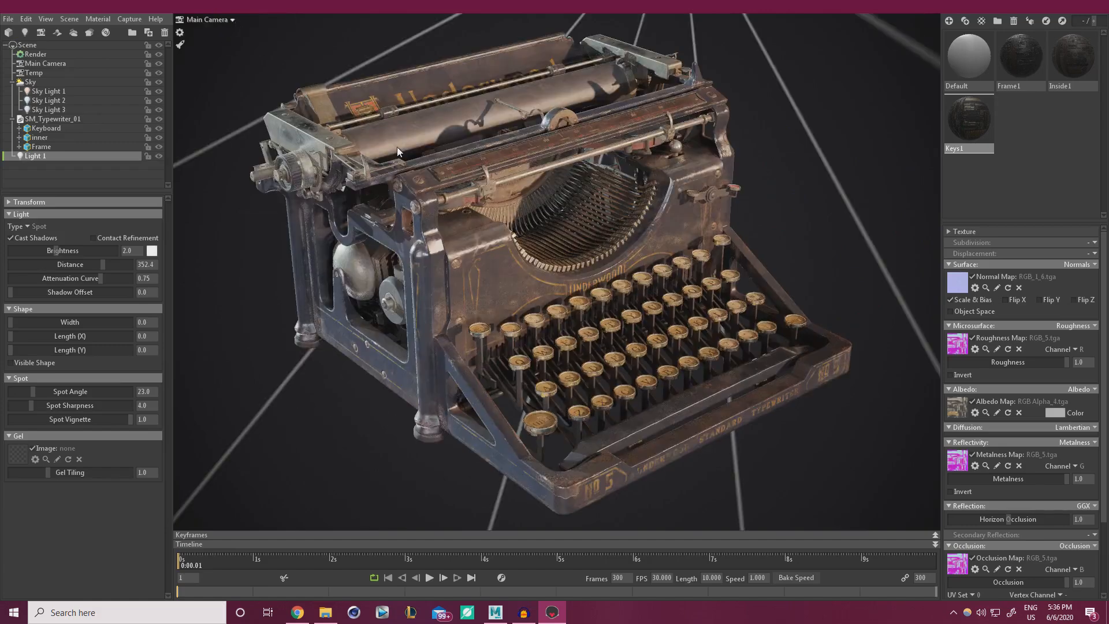
left_click_drag(59, 253, 118, 250)
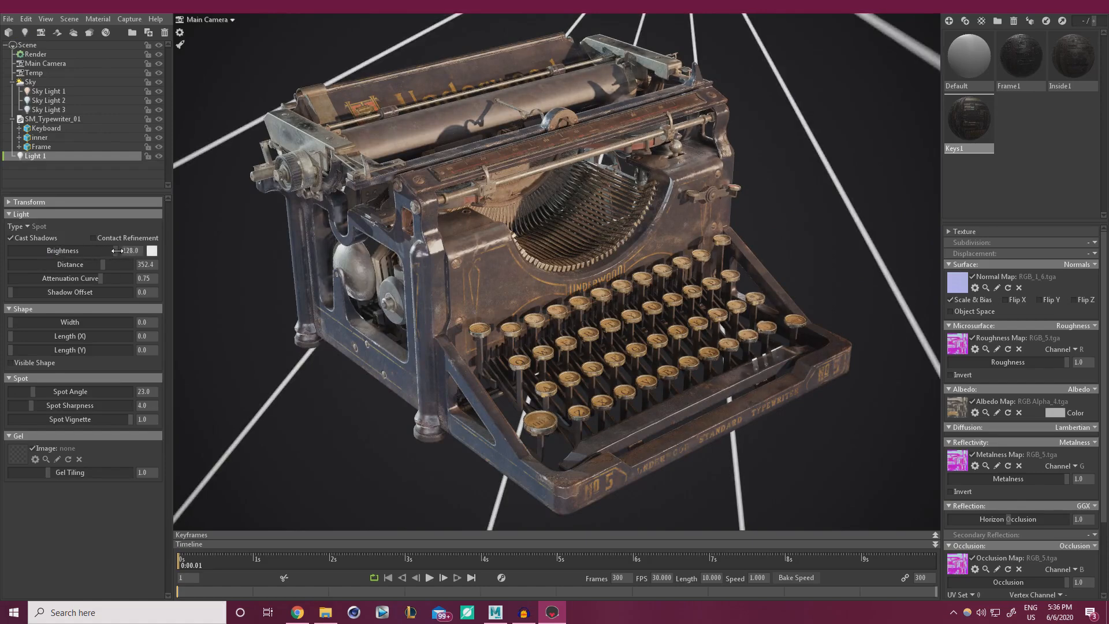
left_click_drag(48, 251, 110, 248)
left_click_drag(110, 251, 106, 251)
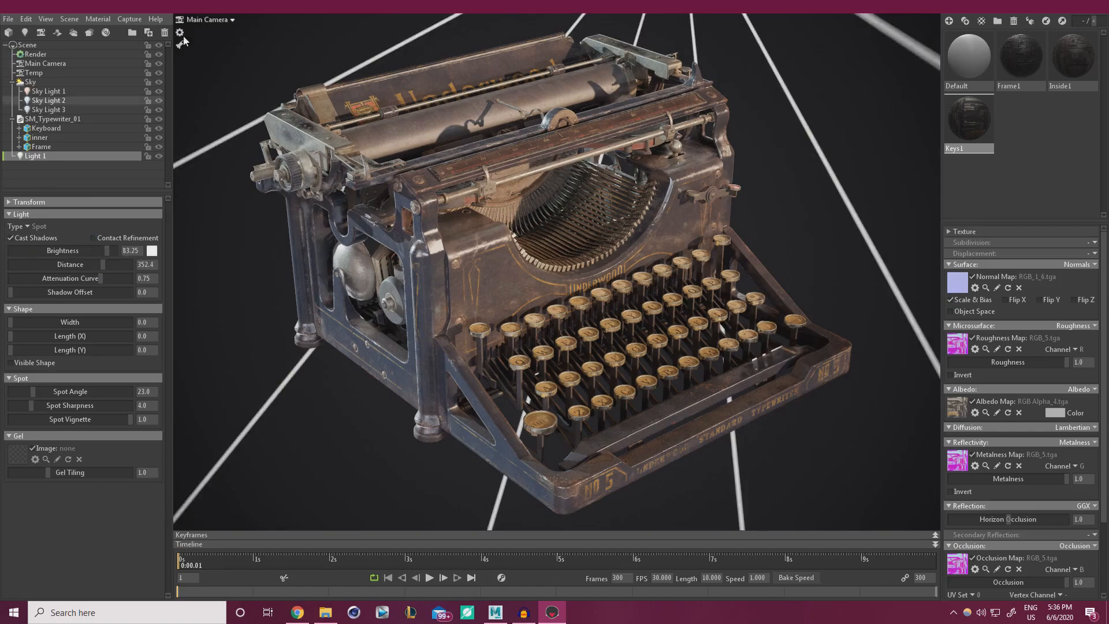
From the Temp camera, move Light 1 down and right, low beside the typewriter.
left_click(226, 20)
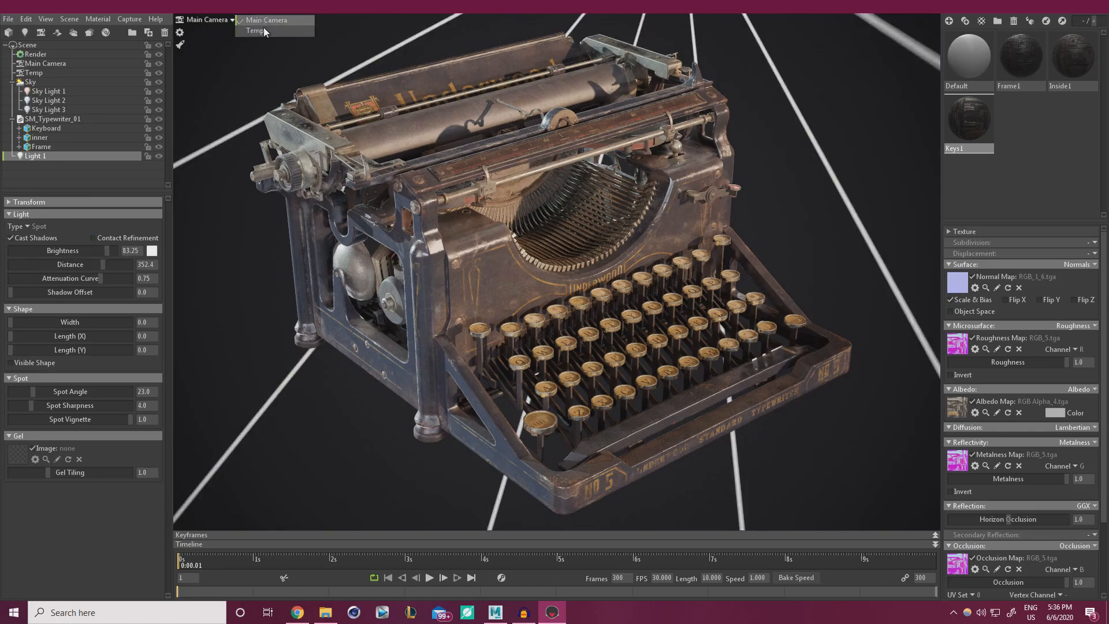
left_click(262, 30)
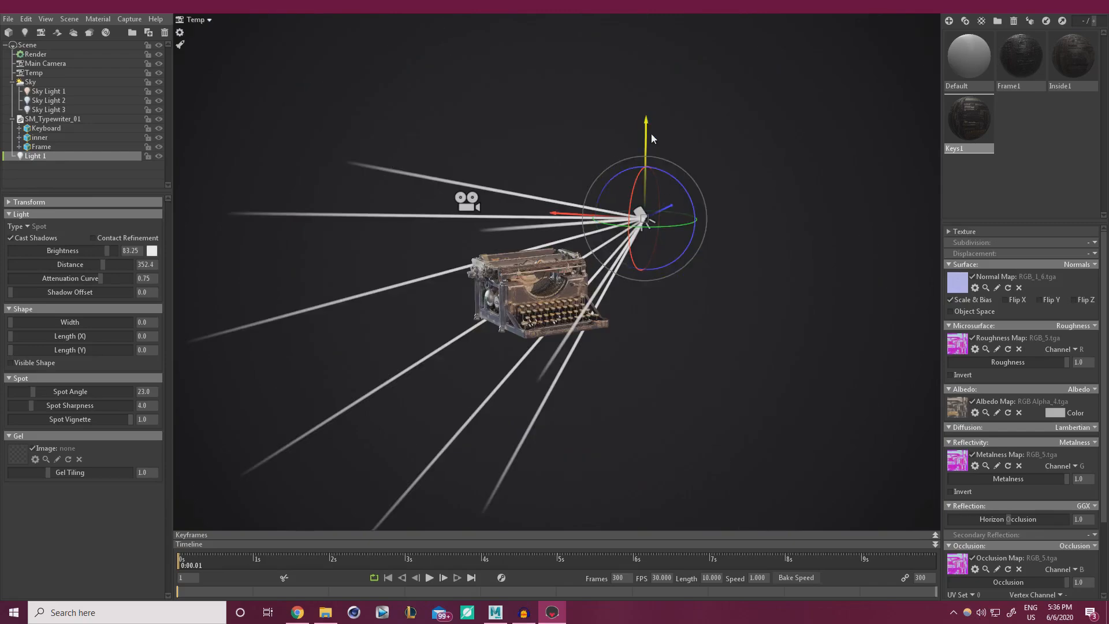
left_click_drag(651, 134, 647, 175)
left_click_drag(556, 315, 491, 281)
left_click_drag(605, 320, 657, 305)
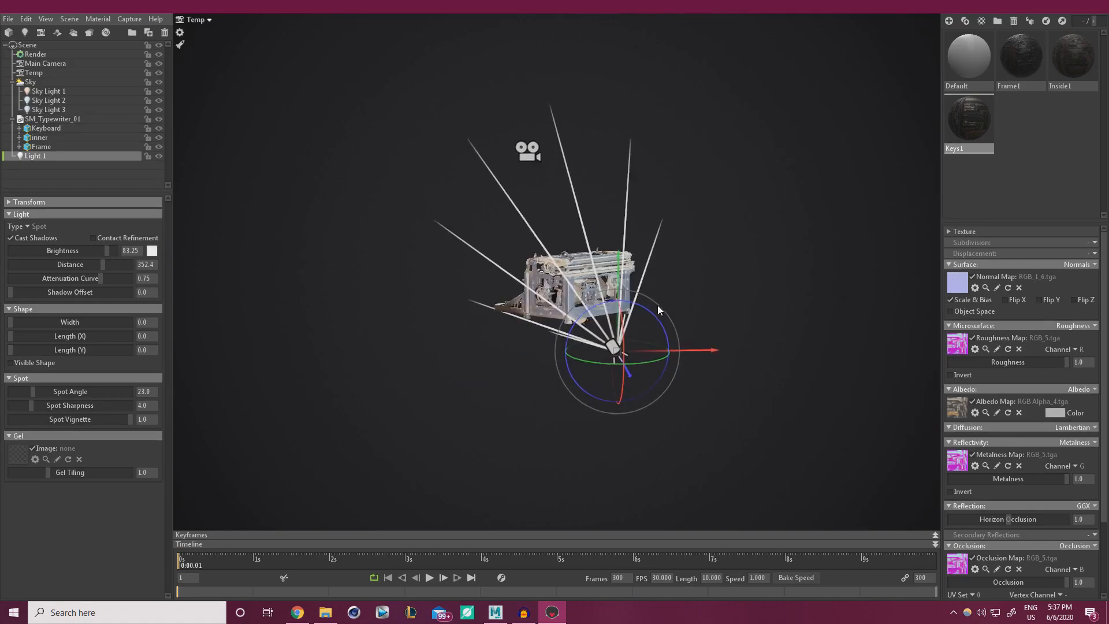
left_click(178, 54)
left_click(203, 22)
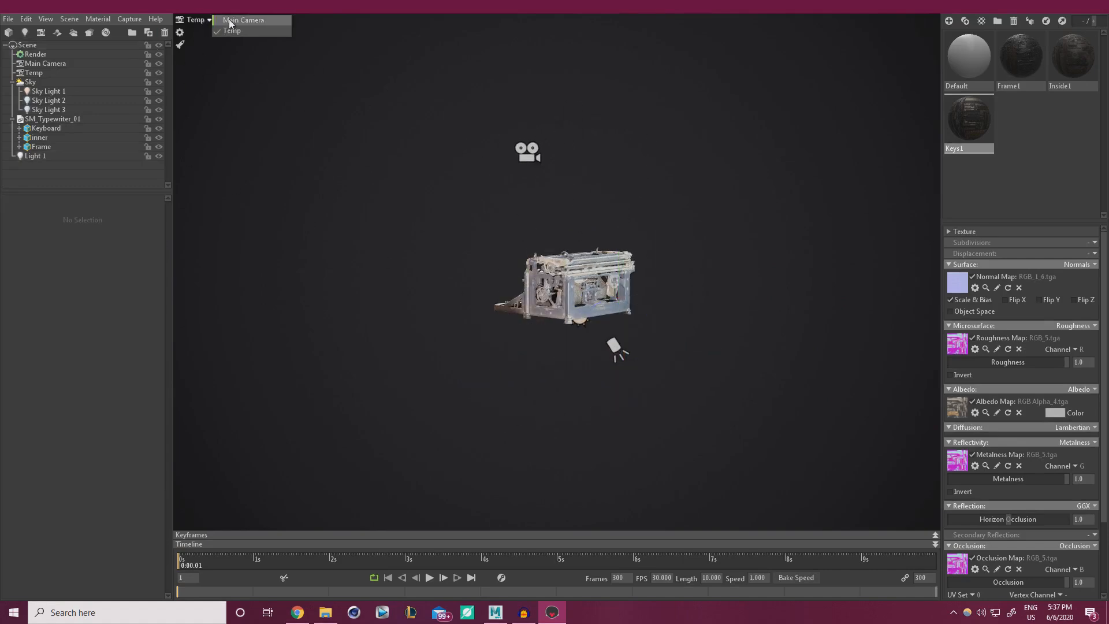
Select Light 1 in the Main Camera view and raise its brightness to 128.
left_click(229, 20)
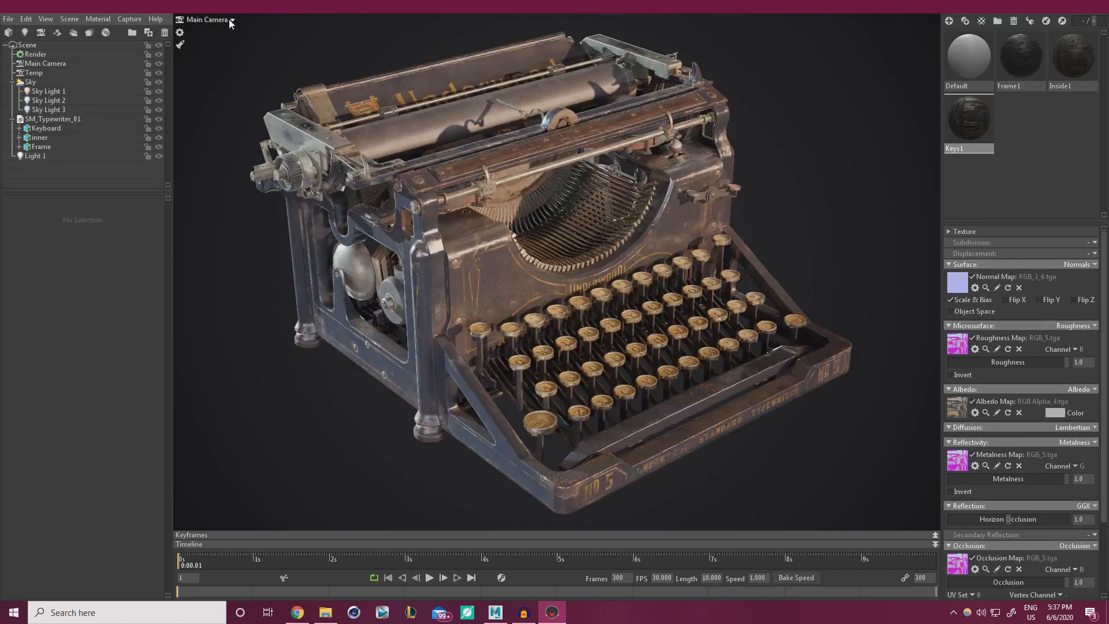
left_click(46, 160)
mouse_move(102, 250)
left_mouse_down()
mouse_move(128, 255)
mouse_move(114, 256)
left_mouse_up()
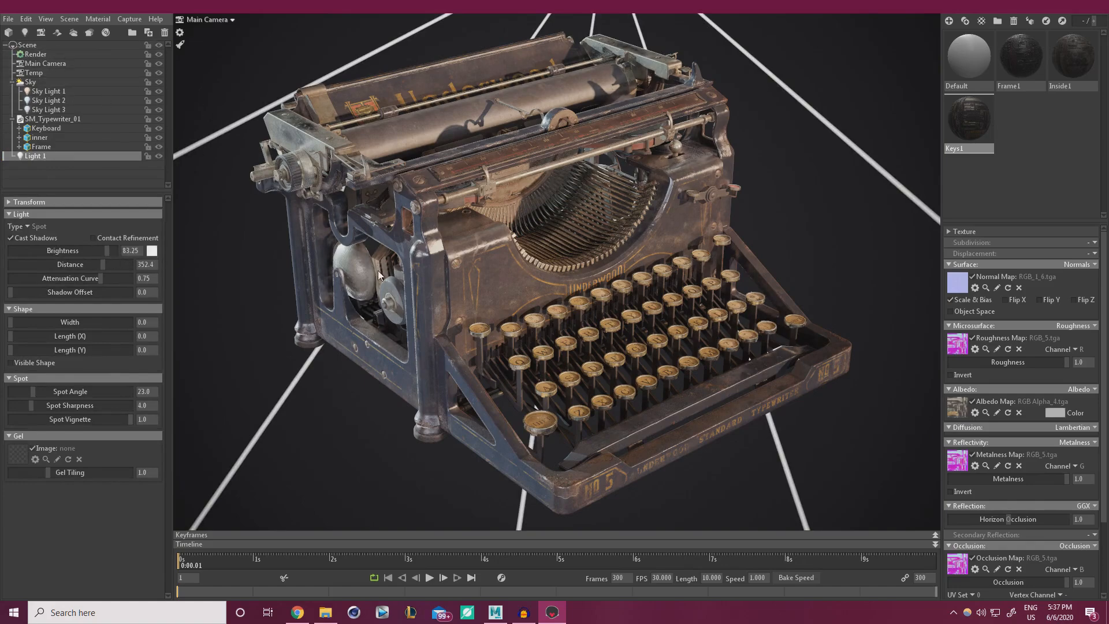
Zoom out and move Light 1 above the typewriter, aiming it straight down.
right_click_drag(338, 157, 332, 82, "alt")
scroll(375, 149, "up", 5)
right_click_drag(438, 229, 560, 85, "alt")
scroll(568, 70, "up", 3)
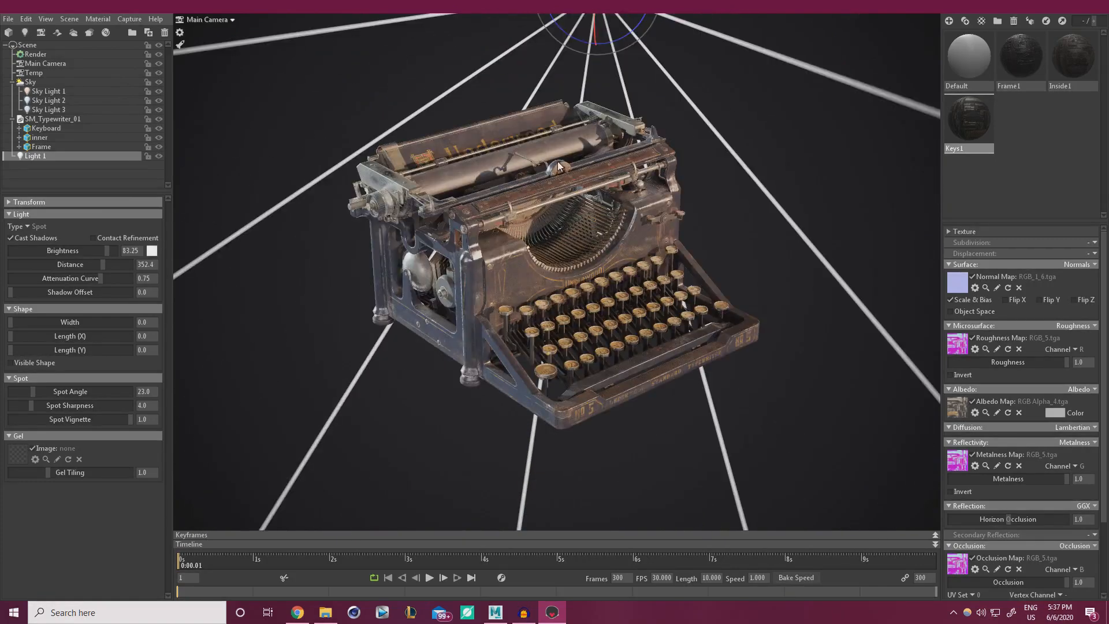
scroll(557, 161, "up", 3)
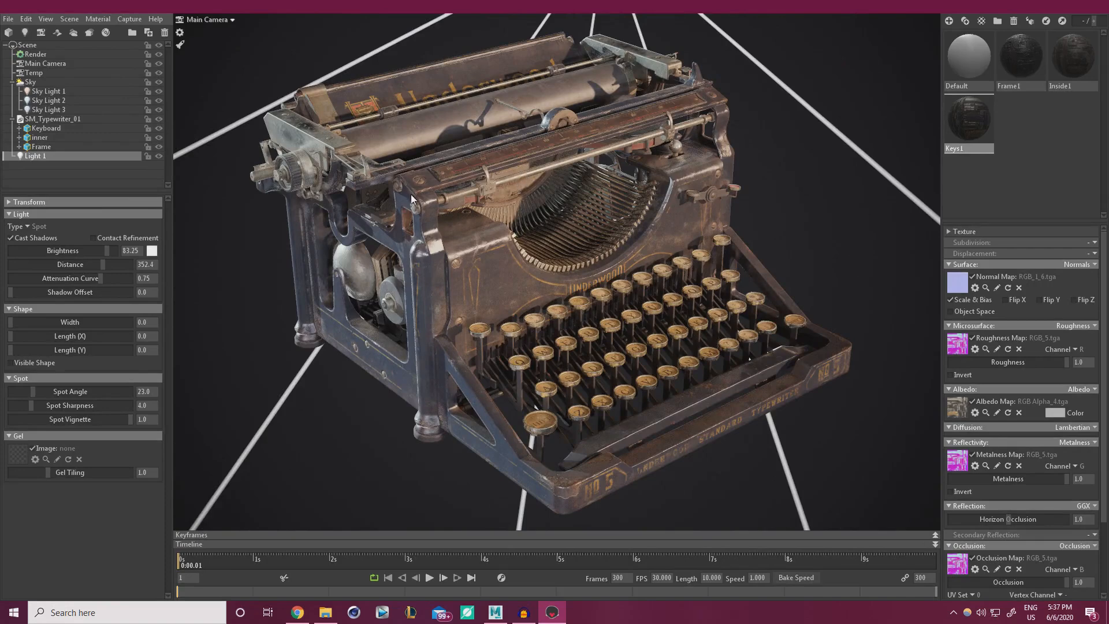
right_click_drag(411, 194, 559, 23, "alt")
left_click_drag(578, 26, 574, 160)
left_click_drag(505, 194, 464, 193)
left_click_drag(538, 111, 538, 73)
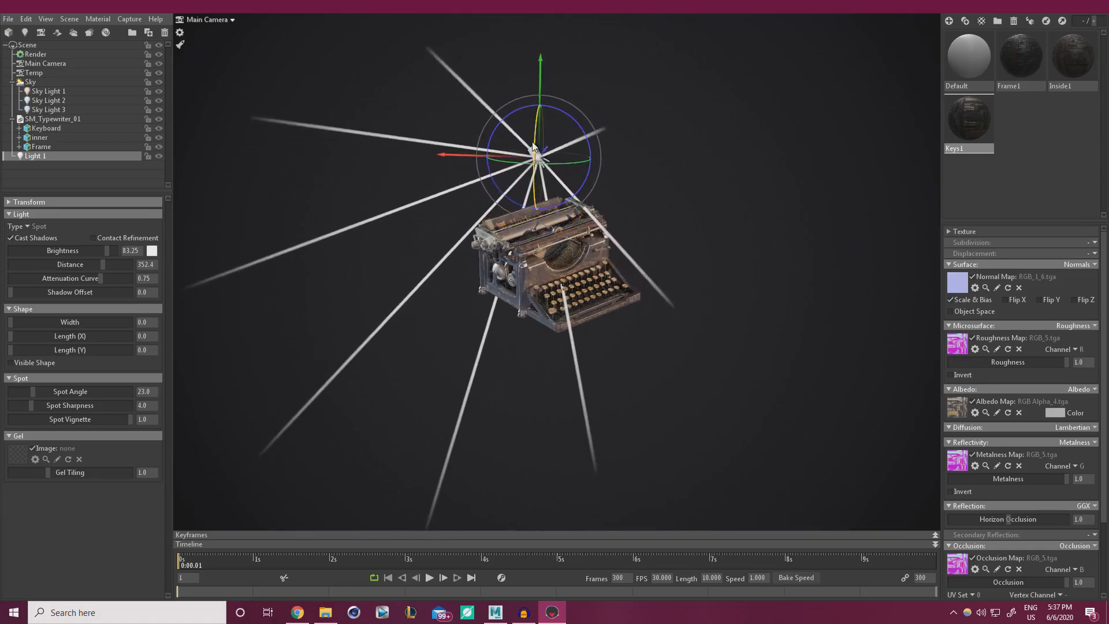
left_click_drag(553, 165, 541, 212)
Keep brightness at 128, tilt the spot, and set spot angle 20.76 and sharpness 16.01.
scroll(566, 307, "up", 10)
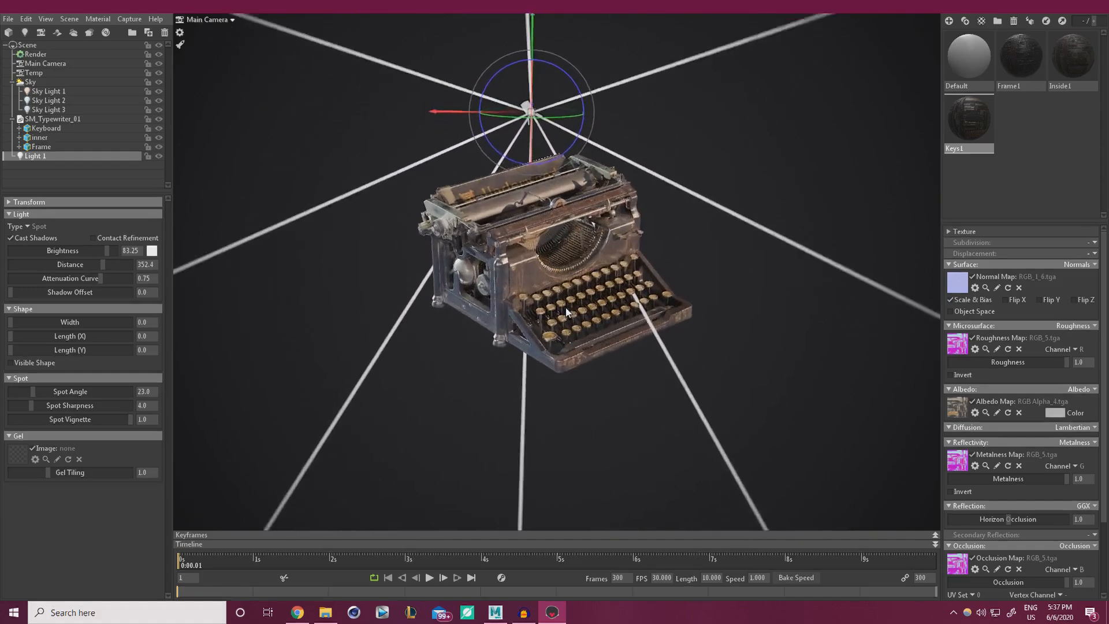
scroll(570, 376, "down", 2)
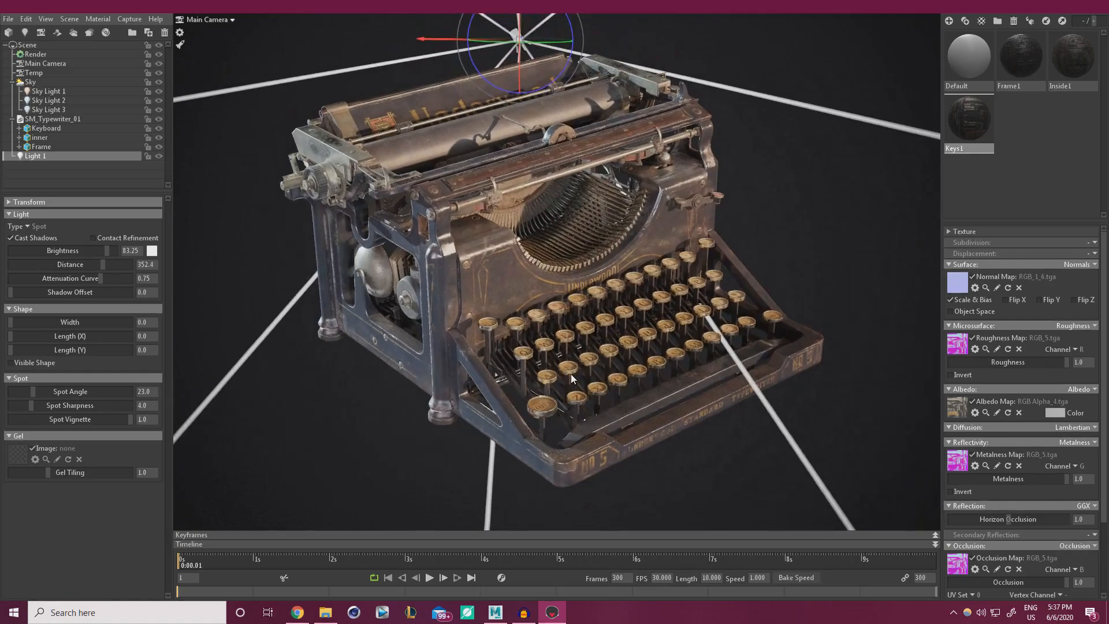
left_click_drag(108, 251, 112, 253)
mouse_move(520, 75)
left_mouse_down()
mouse_move(520, 87)
mouse_move(520, 60)
left_mouse_up()
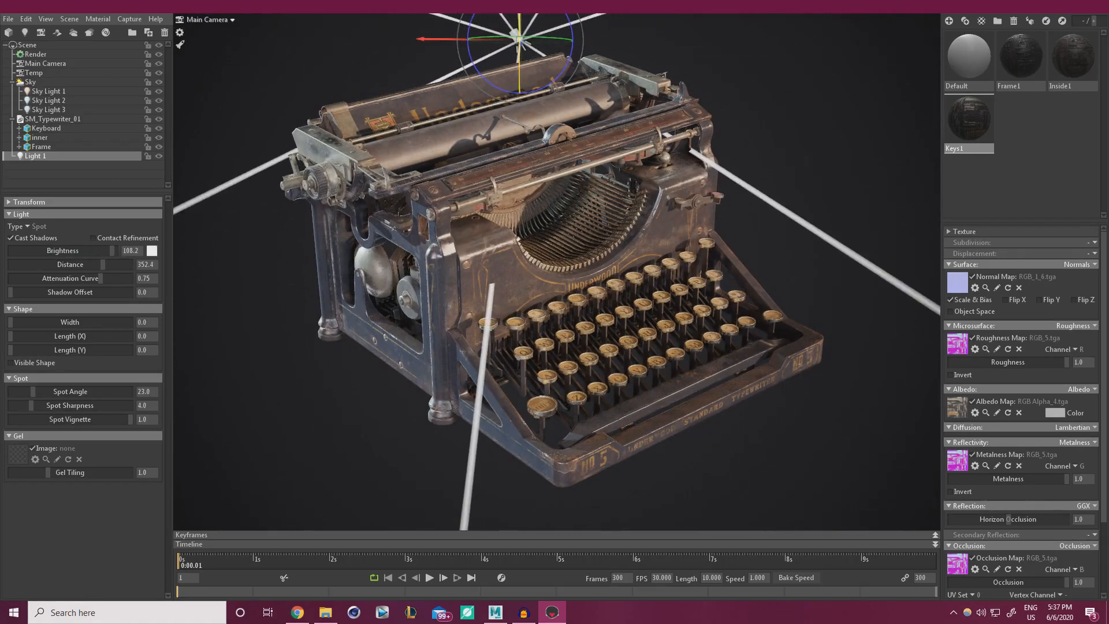
left_click_drag(109, 252, 132, 248)
mouse_move(13, 338)
left_mouse_down()
mouse_move(85, 336)
mouse_move(10, 336)
left_mouse_up()
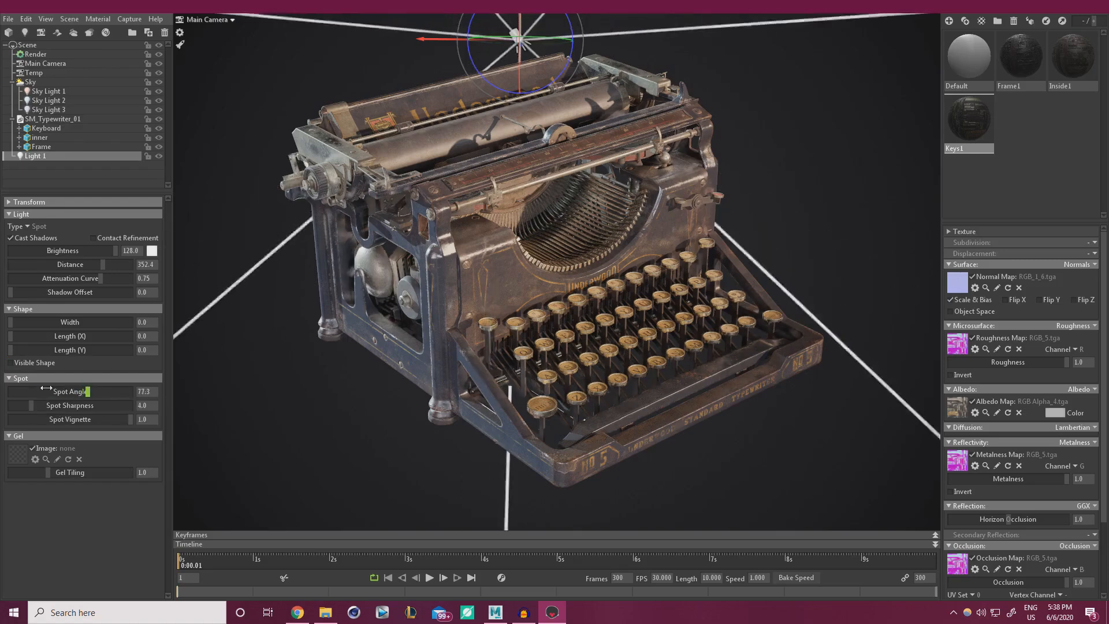
left_click_drag(76, 389, 57, 404)
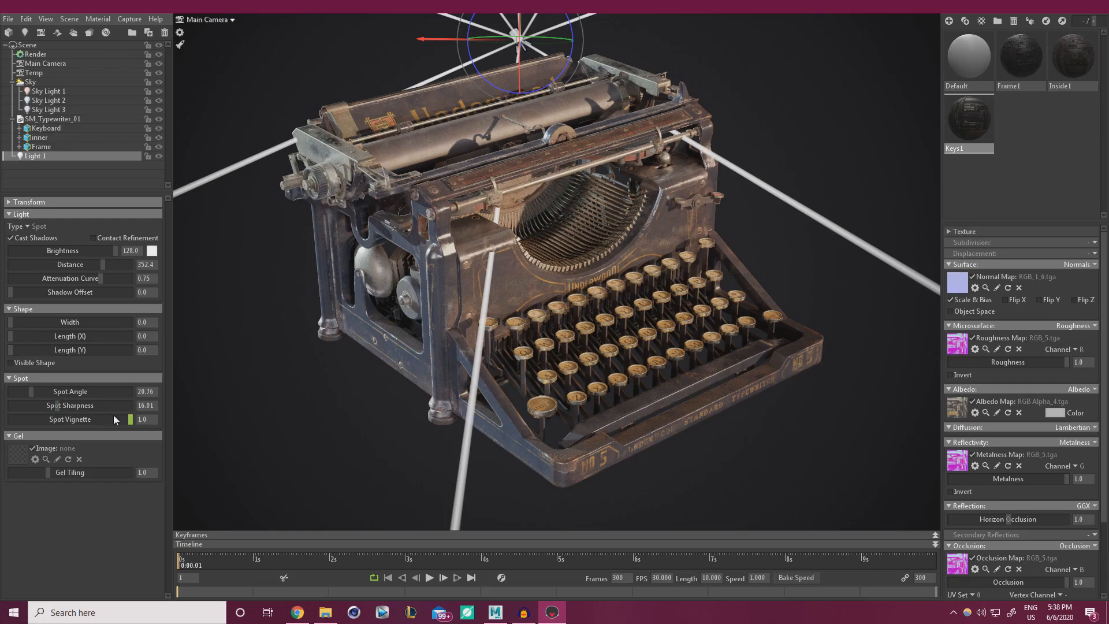
Give Light 1 a very pale cyan colour and enable Contact Refinement.
left_click(151, 250)
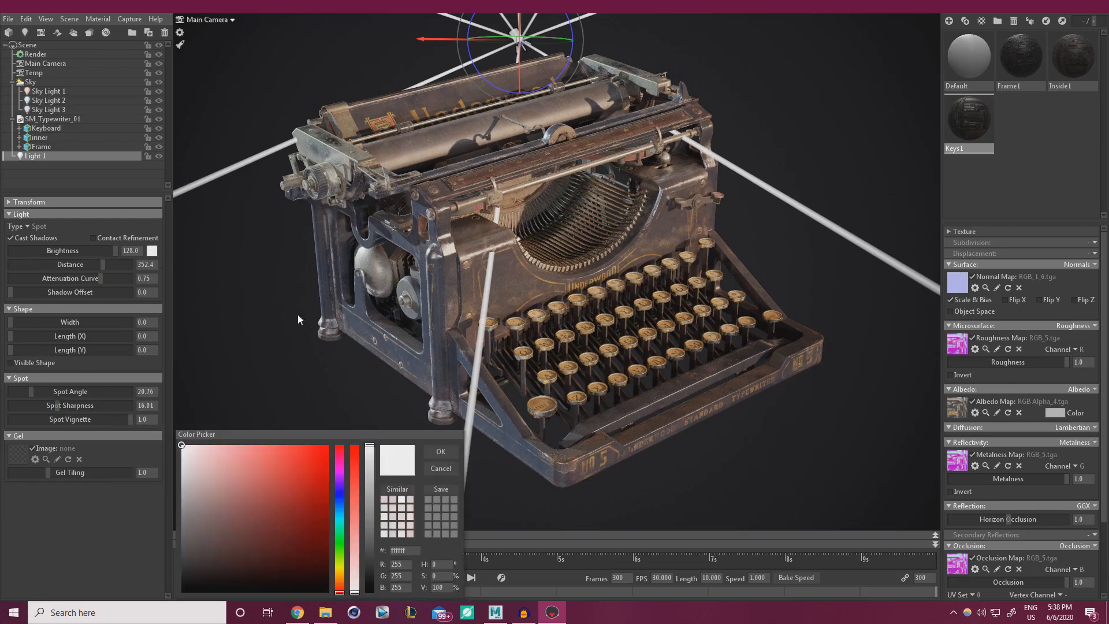
left_click(340, 515)
left_click(354, 587)
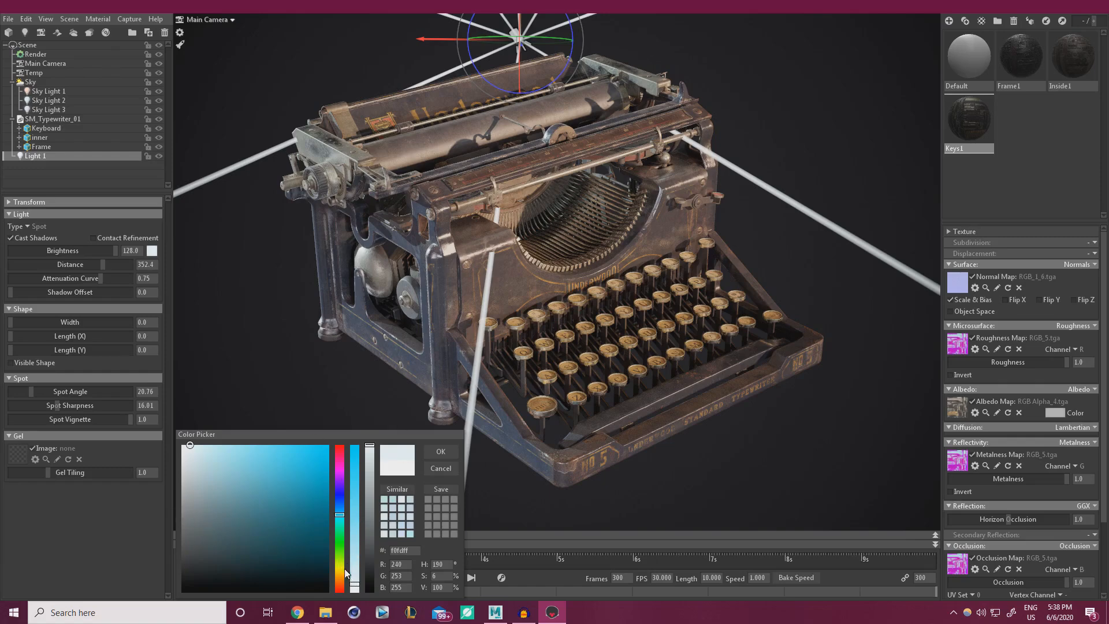
left_click(443, 452)
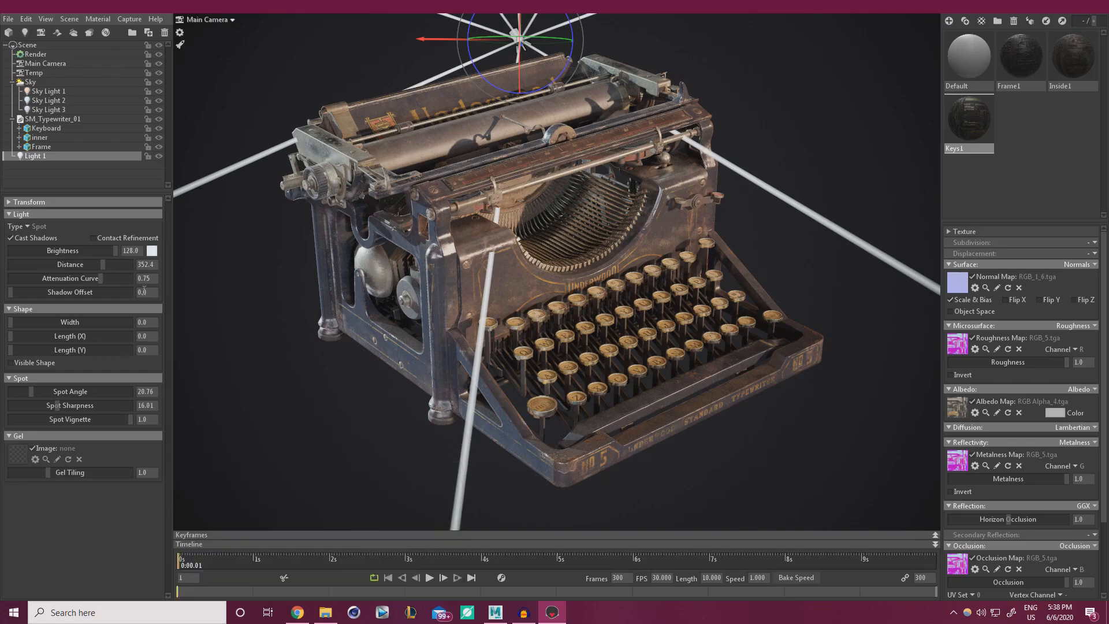
left_click(92, 238)
Shift and re-aim Light 1 further left over the typewriter, with brightness back at 128.
mouse_move(519, 72)
left_mouse_down()
mouse_move(519, 36)
mouse_move(518, 72)
left_mouse_up()
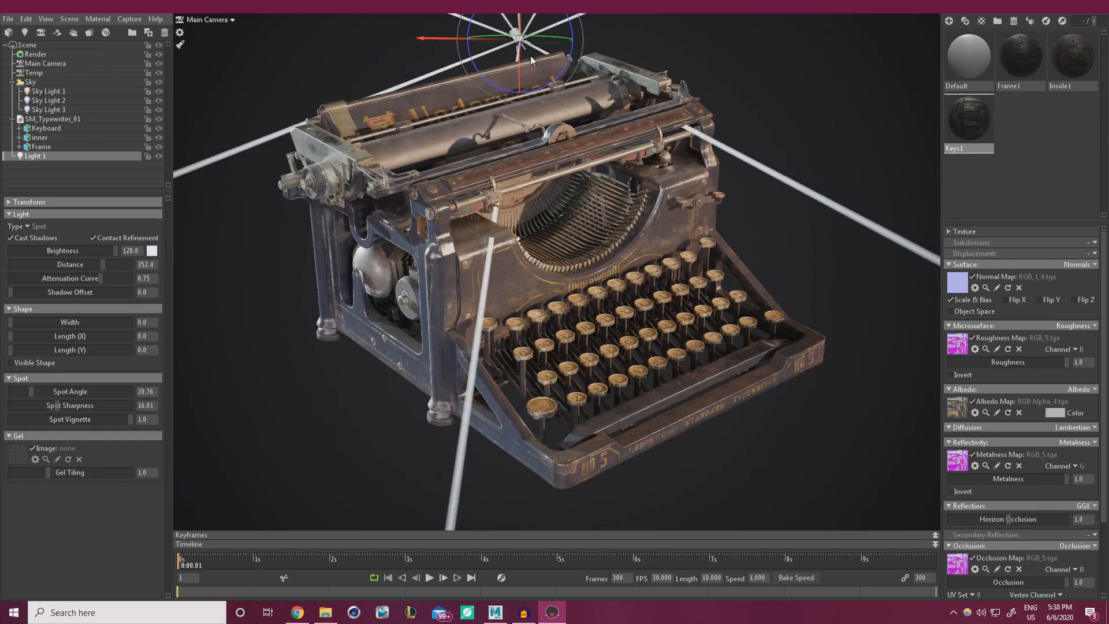
left_click_drag(422, 39, 273, 42)
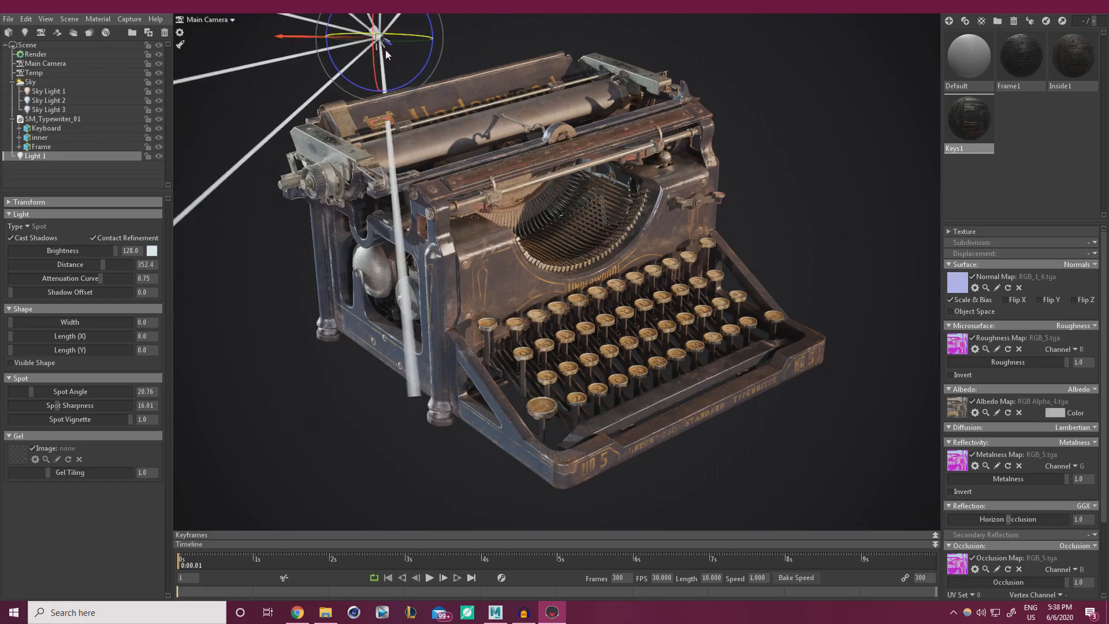
mouse_move(386, 43)
left_mouse_down()
mouse_move(439, 44)
mouse_move(312, 46)
mouse_move(368, 50)
left_mouse_up()
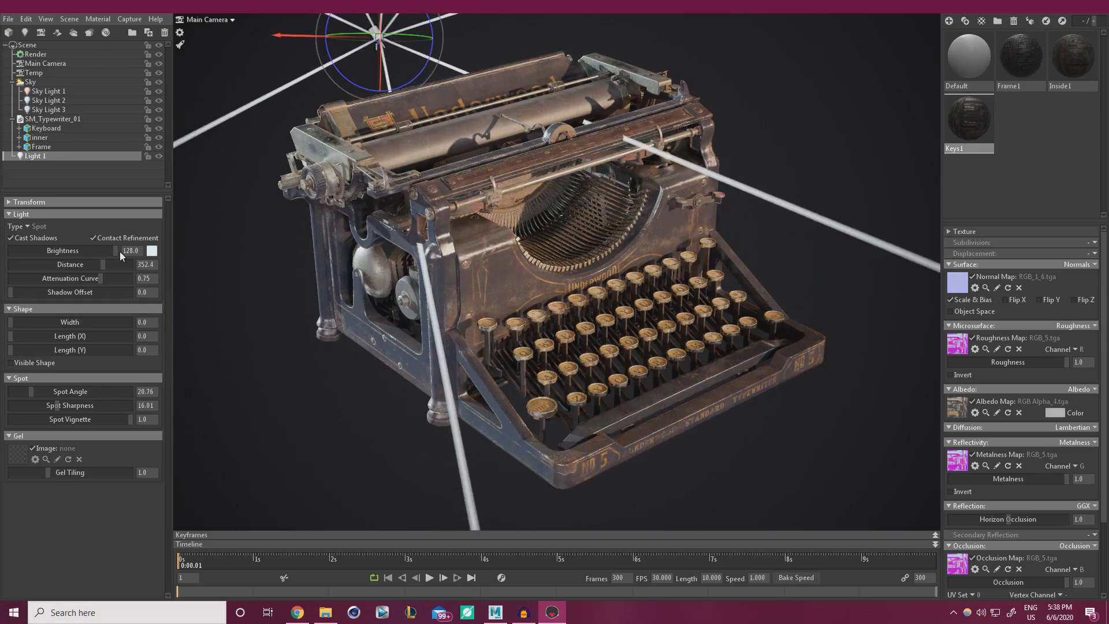
left_click_drag(48, 252, 75, 252)
Switch the viewport to the Temp camera and orbit to see the light above the typewriter.
left_click(214, 20)
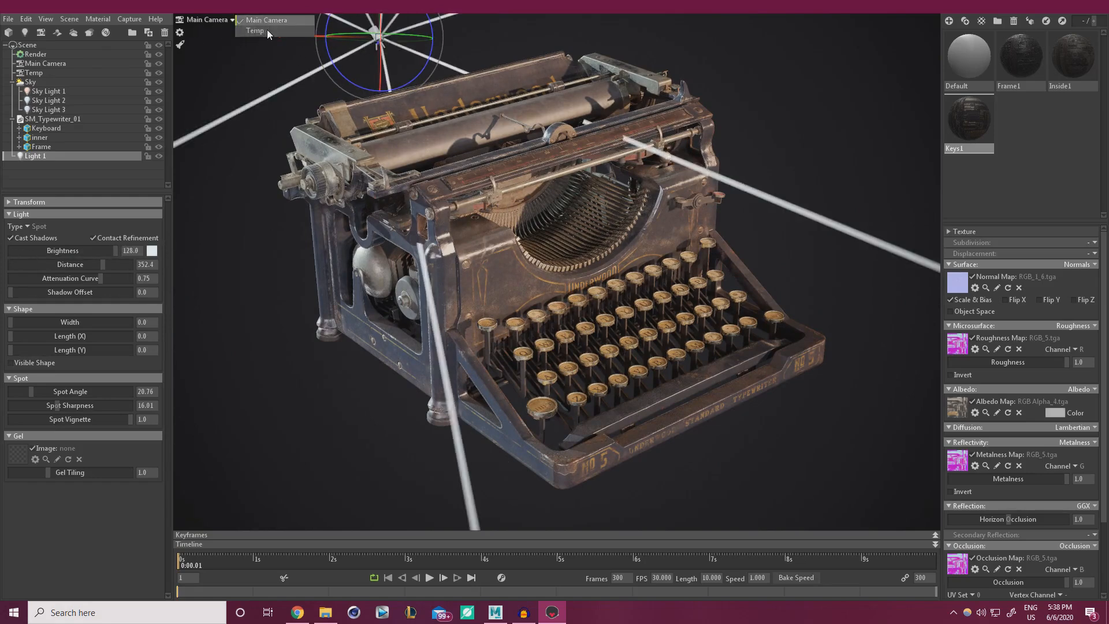
left_click(266, 30)
left_click_drag(681, 333, 639, 280)
left_click_drag(620, 140, 582, 313)
Reposition and tilt Light 1 above the typewriter so its beams point down, back in Main Camera.
left_click_drag(514, 367, 512, 398)
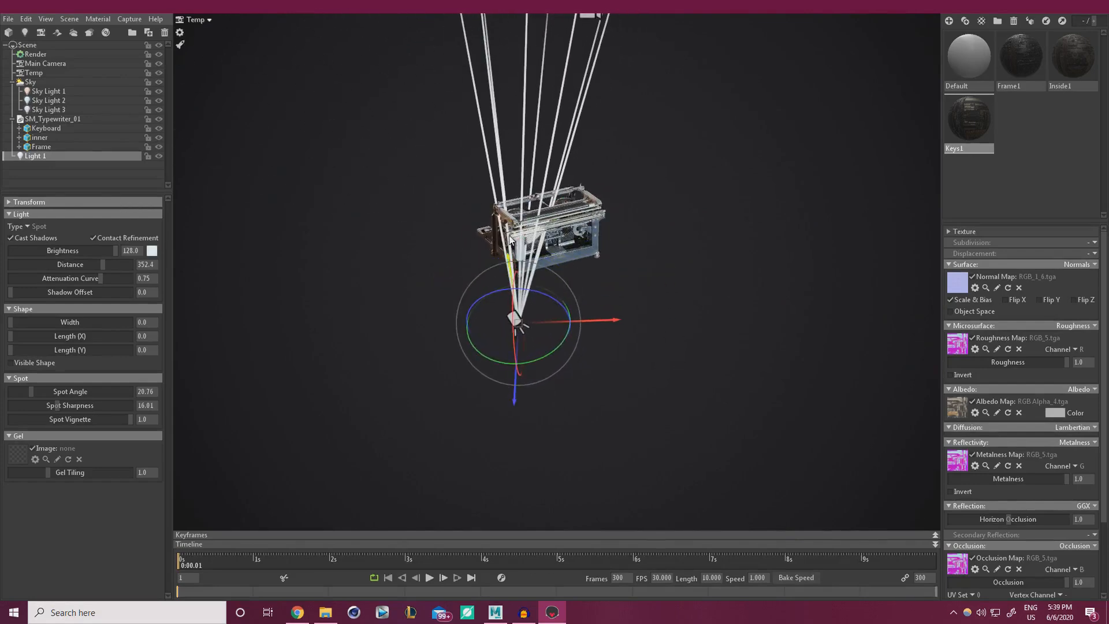
left_click_drag(566, 258, 584, 207)
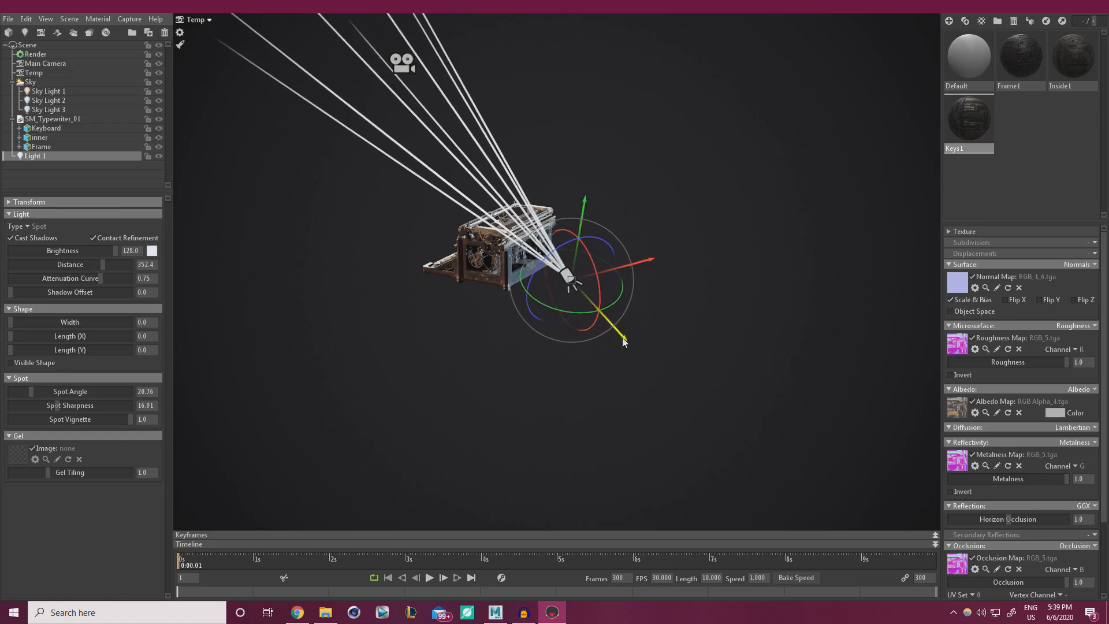
left_click_drag(624, 340, 658, 356)
left_click_drag(656, 307, 548, 213)
left_click_drag(558, 270, 556, 248)
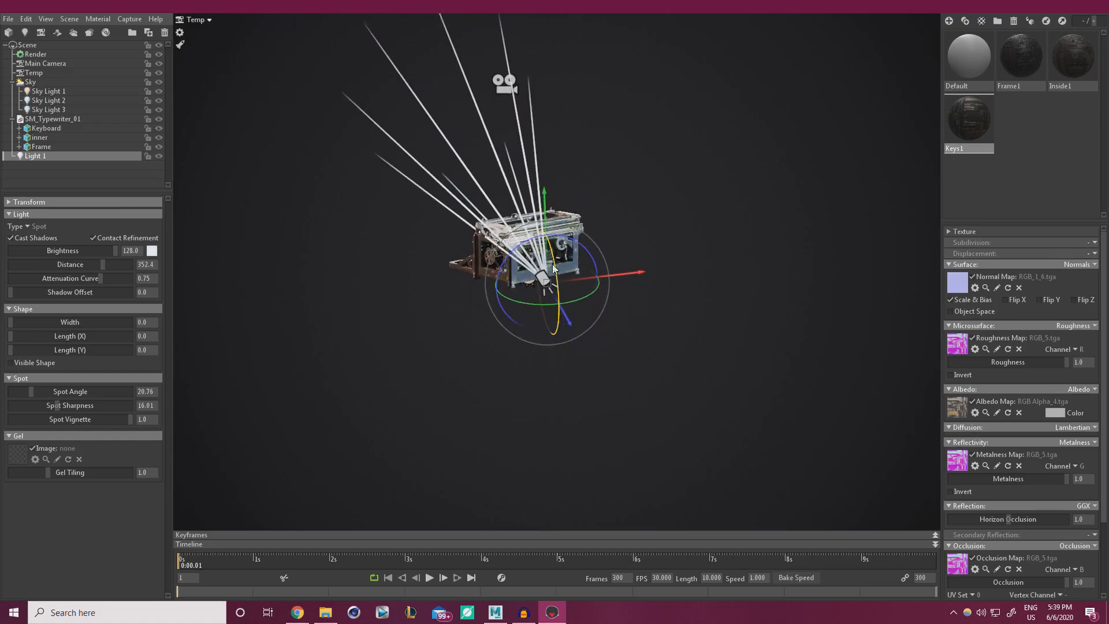
left_click_drag(593, 294, 554, 252)
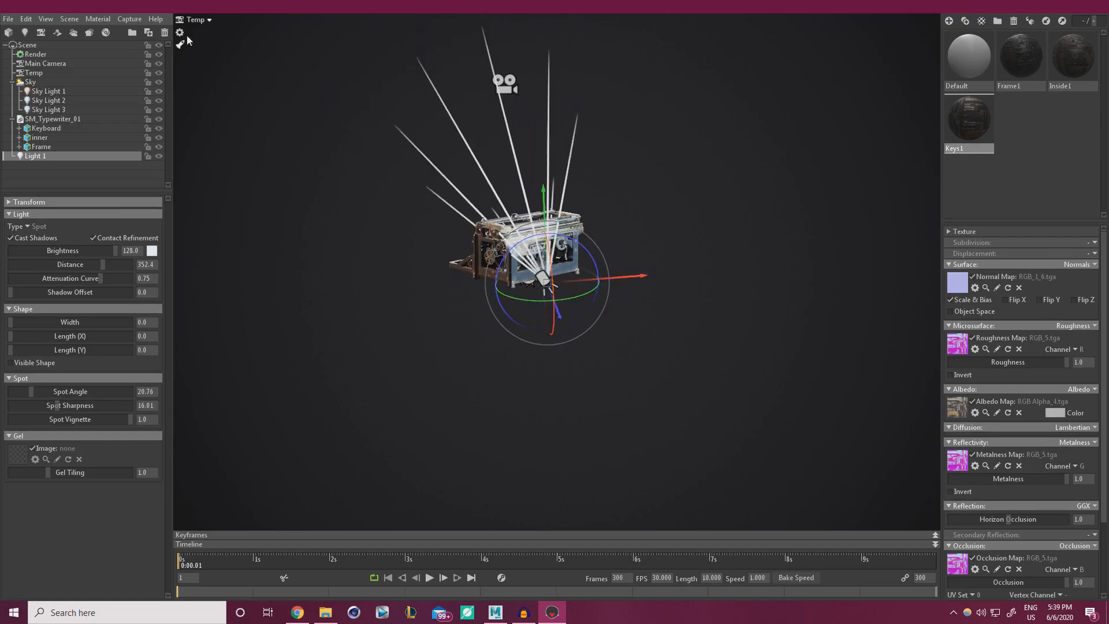
left_click(195, 20)
left_click(234, 21)
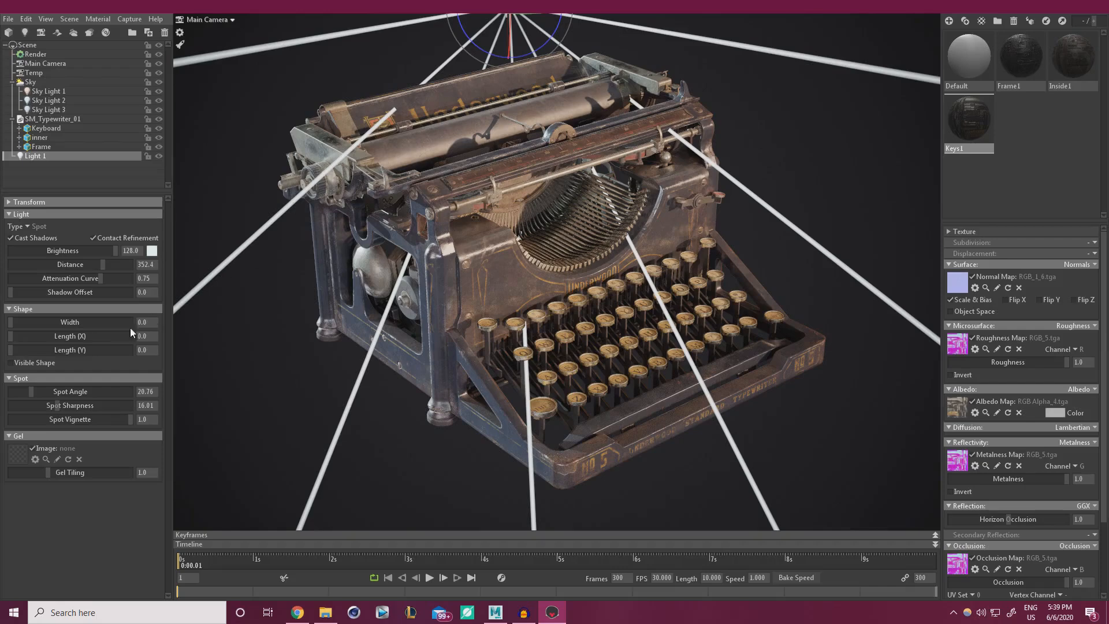
Widen Light 1's spot angle to 30.0, swing its cone and dim its brightness.
mouse_move(39, 394)
left_mouse_down()
mouse_move(51, 391)
mouse_move(18, 390)
mouse_move(39, 388)
left_mouse_up()
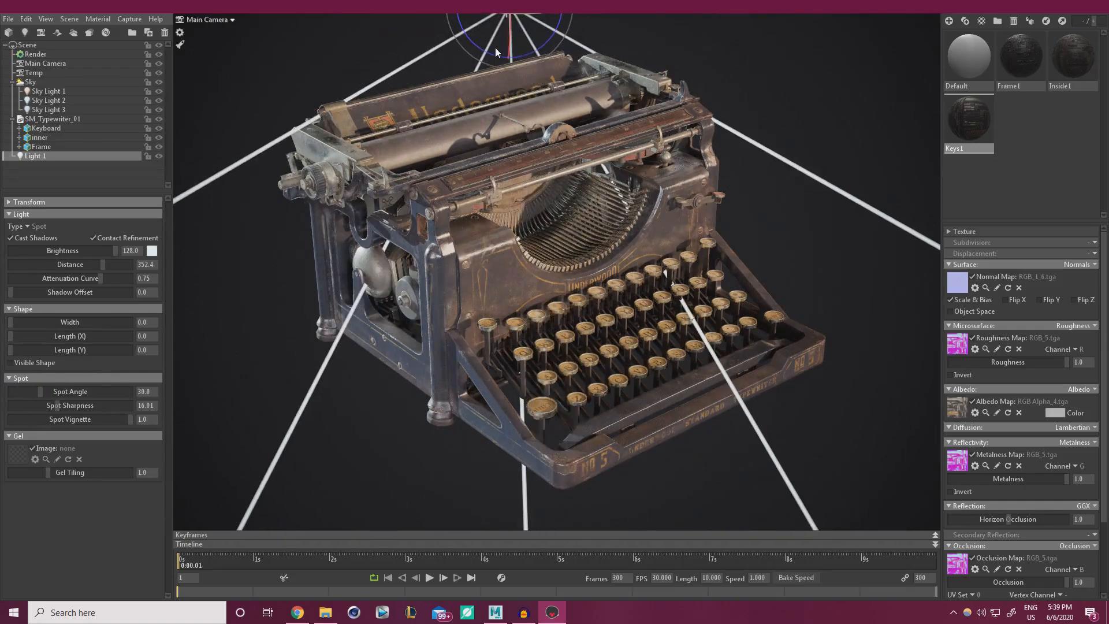
left_click_drag(509, 41, 510, 26)
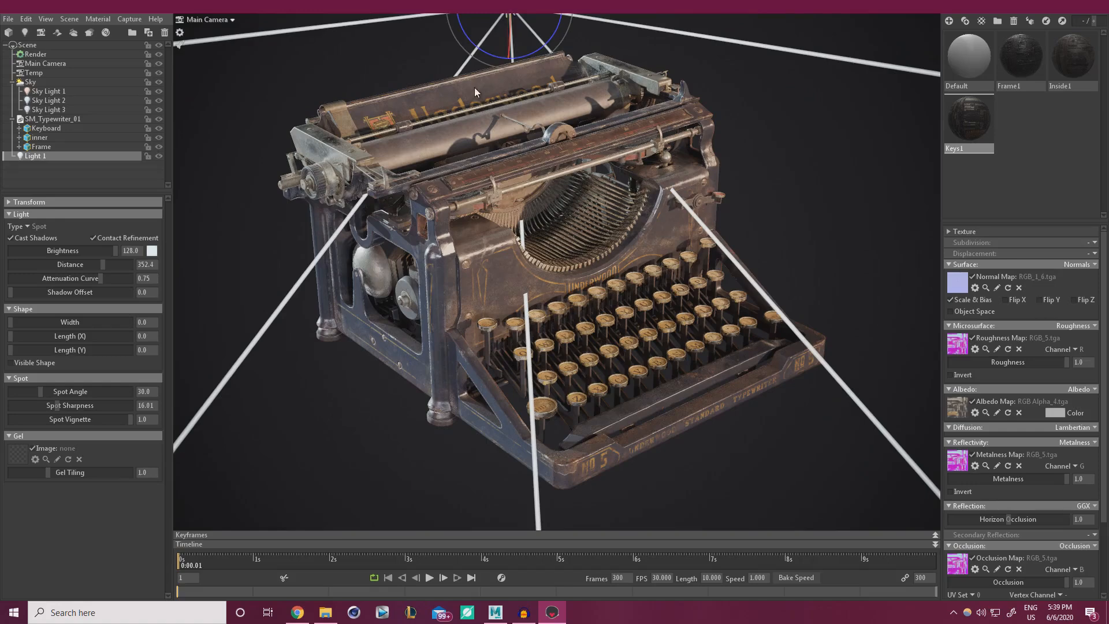
left_click_drag(115, 252, 143, 240)
Raise the spot light higher above the typewriter and tilt its beams downward.
right_click_drag(476, 163, 478, 135)
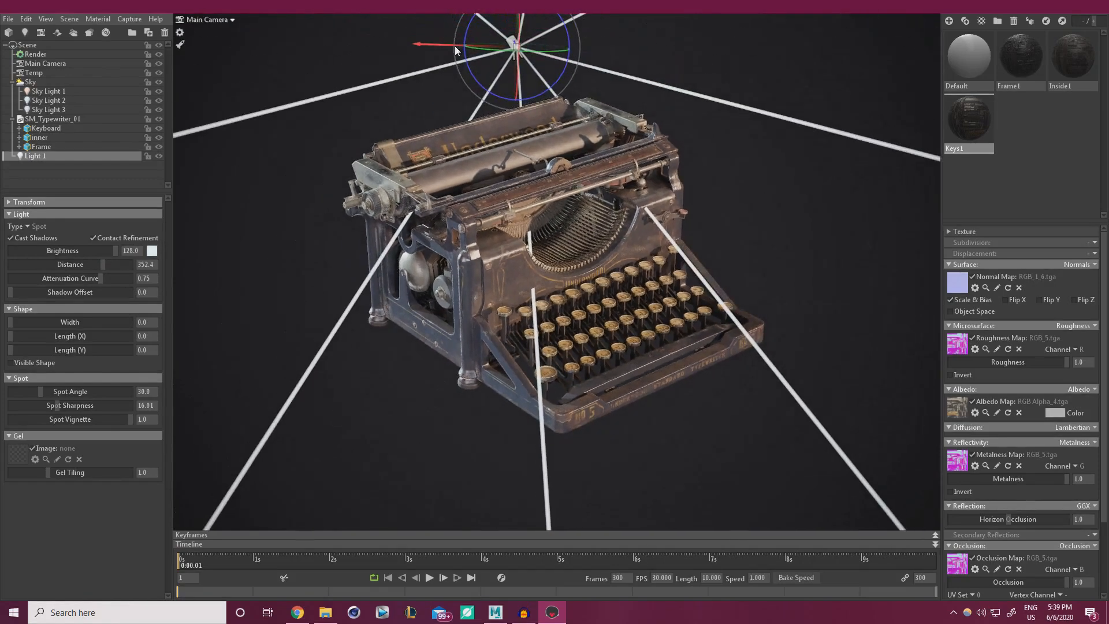
left_click_drag(372, 45, 297, 42)
left_click_drag(368, 23, 371, 1)
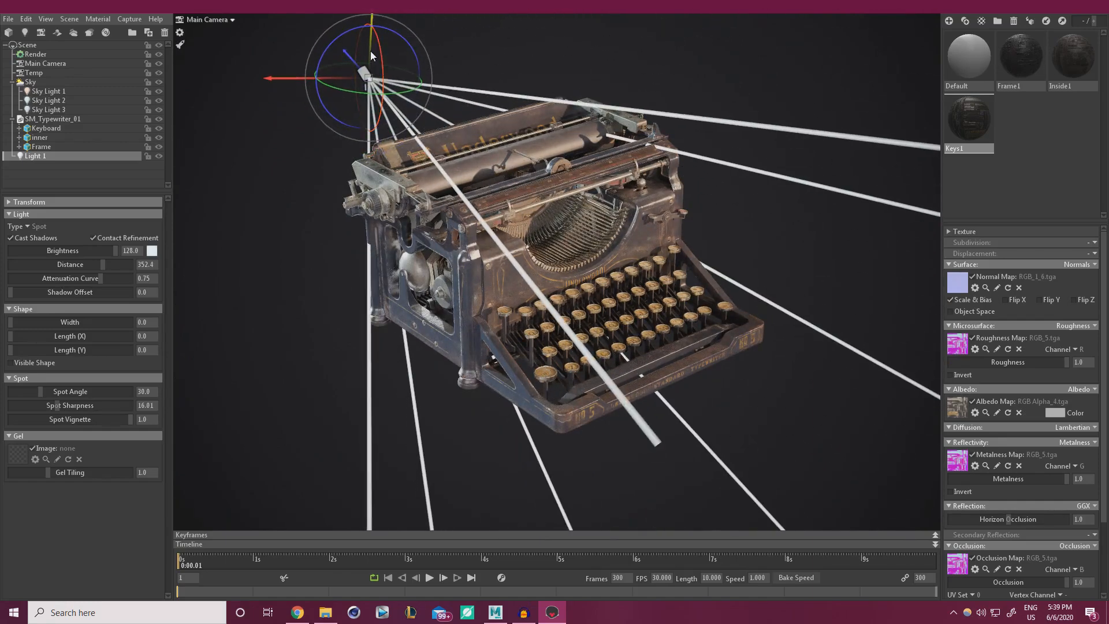
left_click_drag(370, 51, 372, 2)
mouse_move(386, 53)
left_mouse_down()
mouse_move(385, 38)
mouse_move(388, 62)
left_mouse_up()
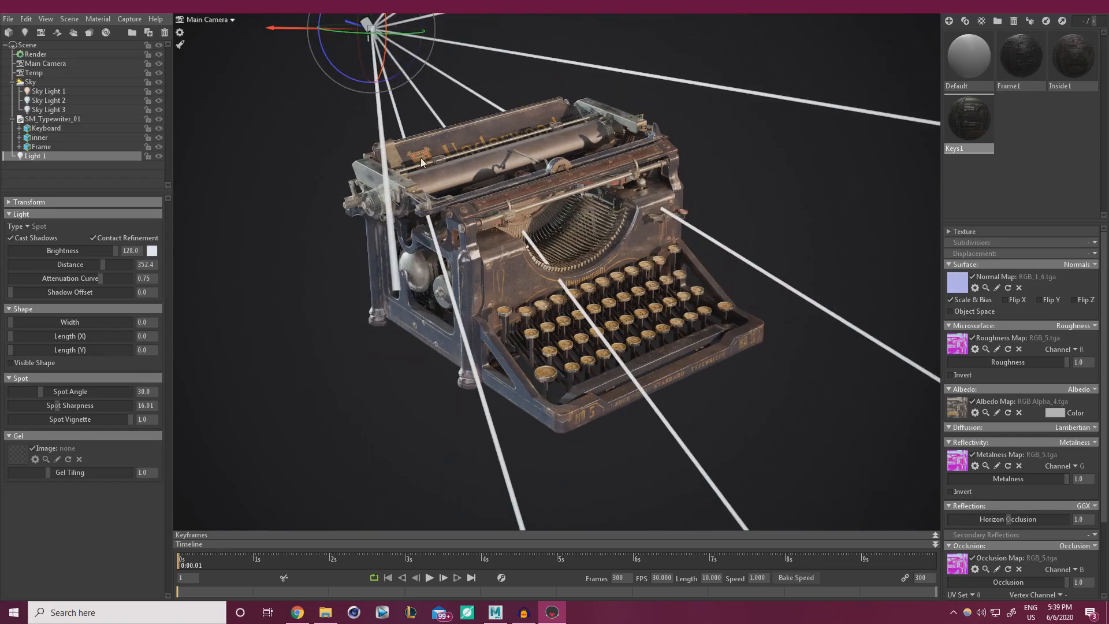
scroll(413, 116, "up", 3)
scroll(421, 99, "down", 7)
left_click_drag(468, 66, 469, 11)
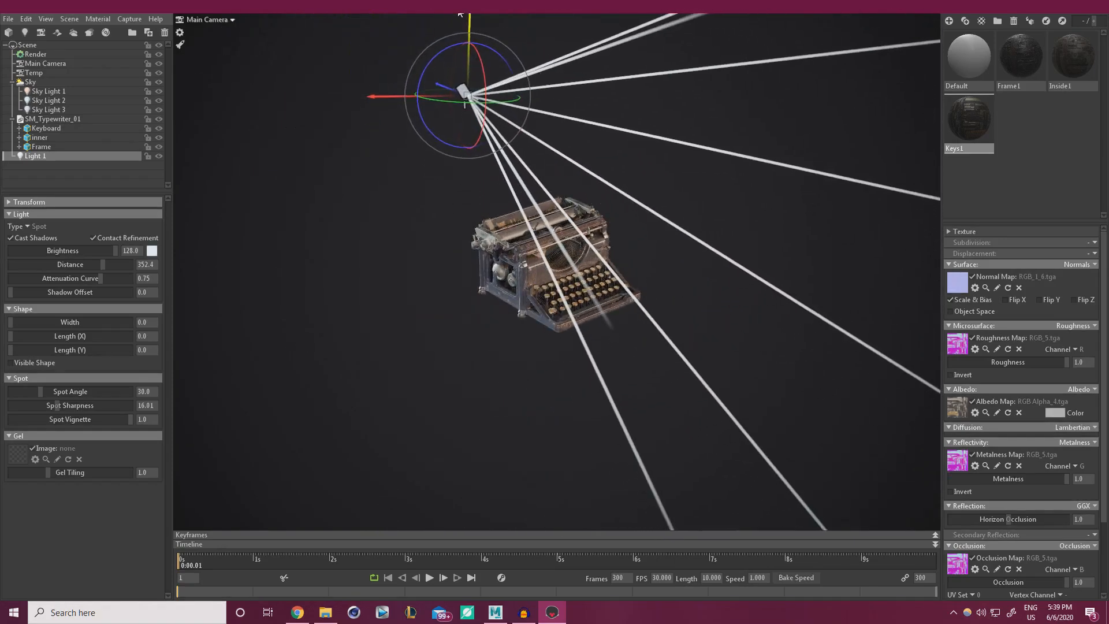
left_click_drag(485, 84, 429, 116)
Shorten Light 1's distance from 352.4 to 114.5 and test brightness levels, keeping 128.0.
scroll(545, 267, "up", 2)
scroll(546, 267, "up", 5)
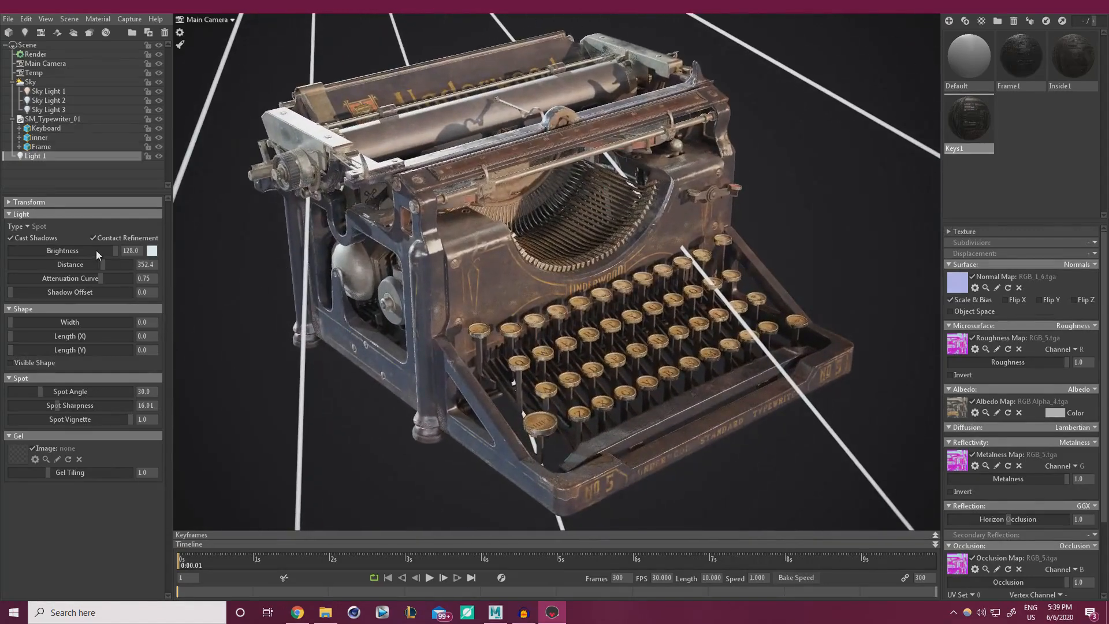
mouse_move(102, 267)
left_mouse_down()
mouse_move(69, 265)
mouse_move(80, 263)
left_mouse_up()
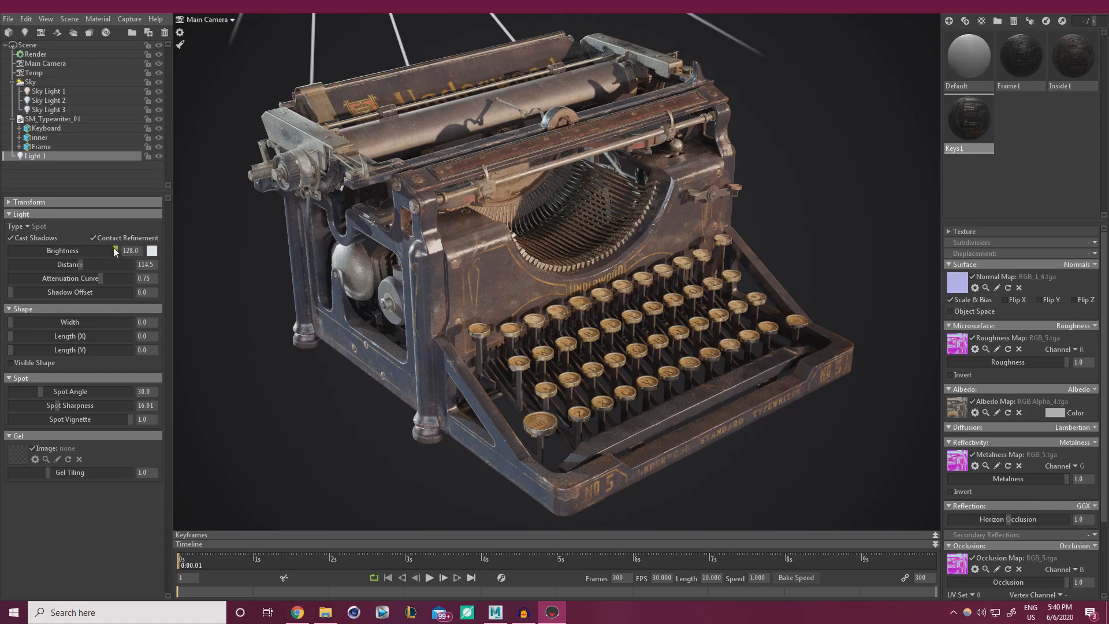
left_click_drag(113, 248, 183, 247)
Change Light 1's colour to a pale cool blue, around edf2ff, with low saturation.
left_click(151, 250)
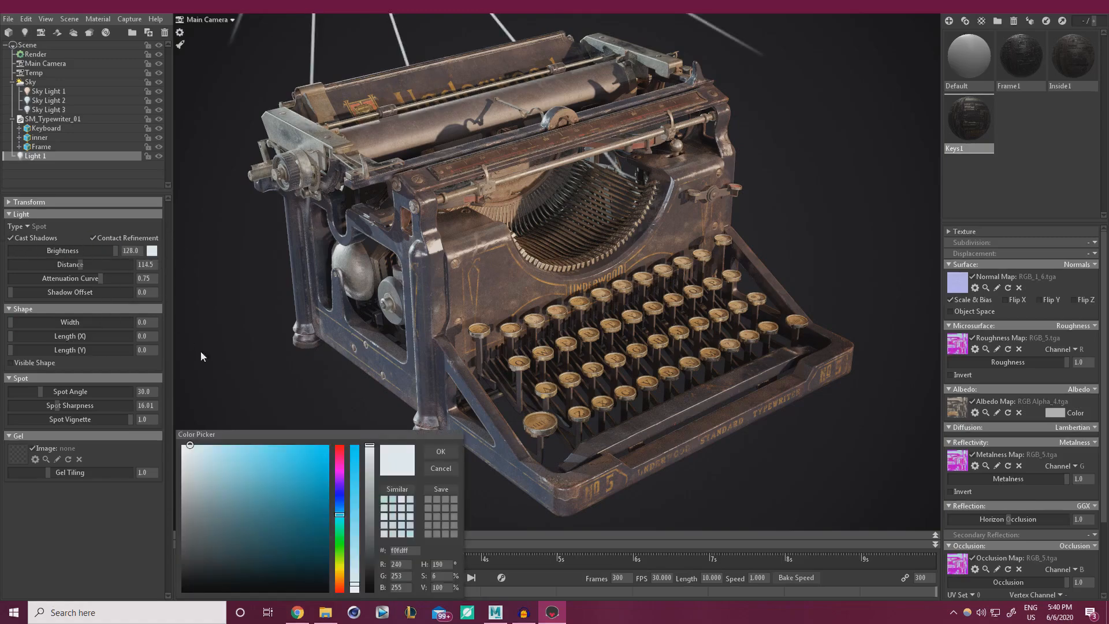
left_click(341, 502)
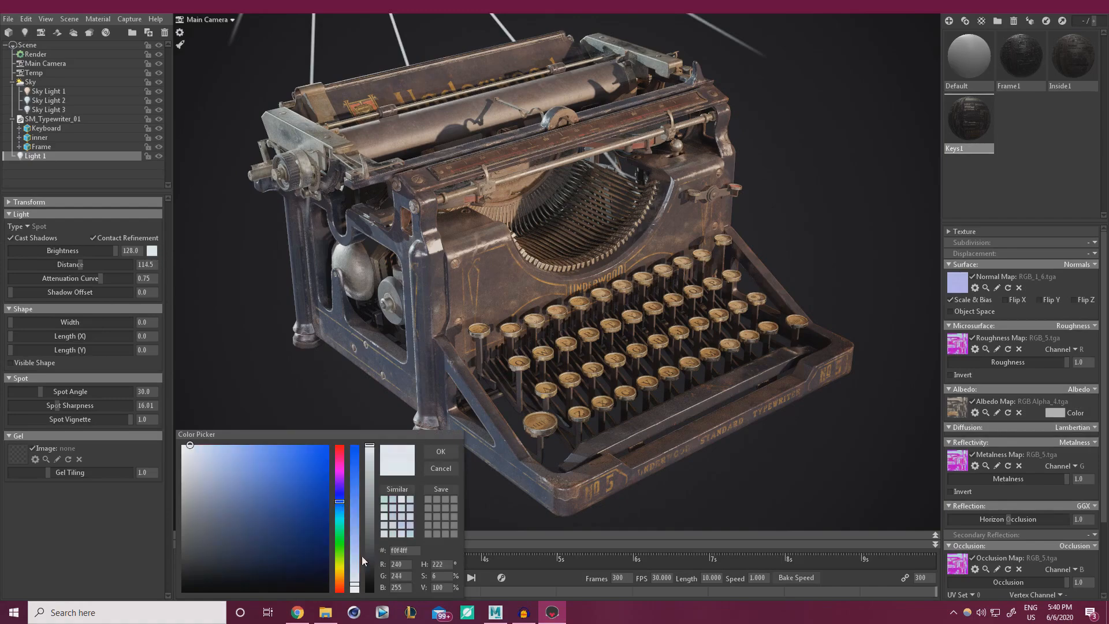
left_click_drag(356, 579, 356, 577)
left_click(354, 582)
left_click(437, 454)
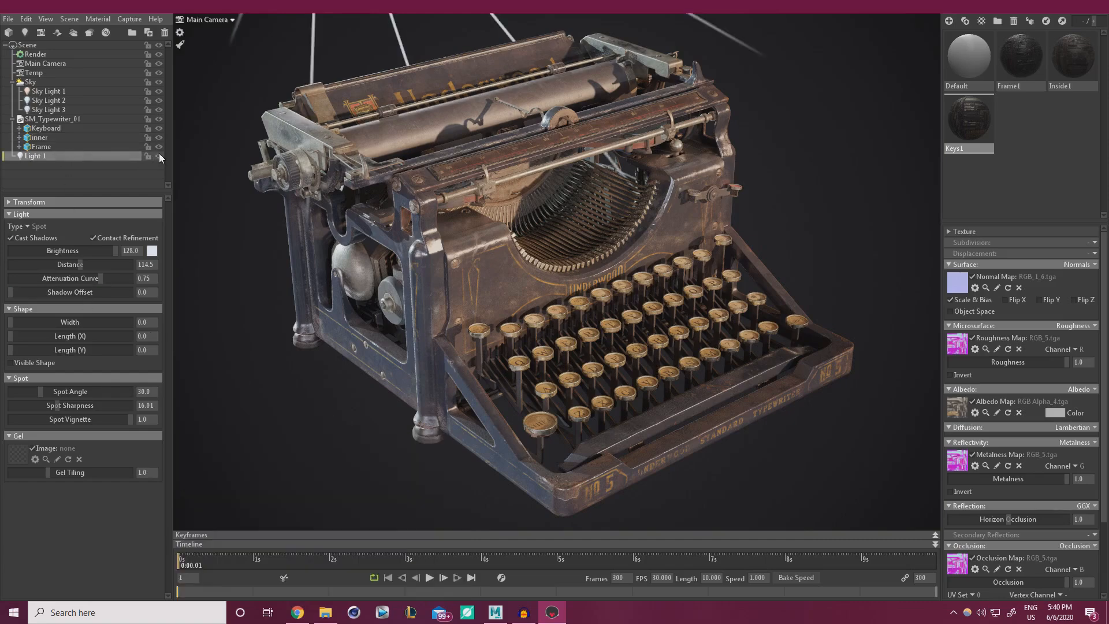
Deselect Light 1 and toggle Sky Lights 3 and 2 off and on to compare lighting.
left_click(849, 243)
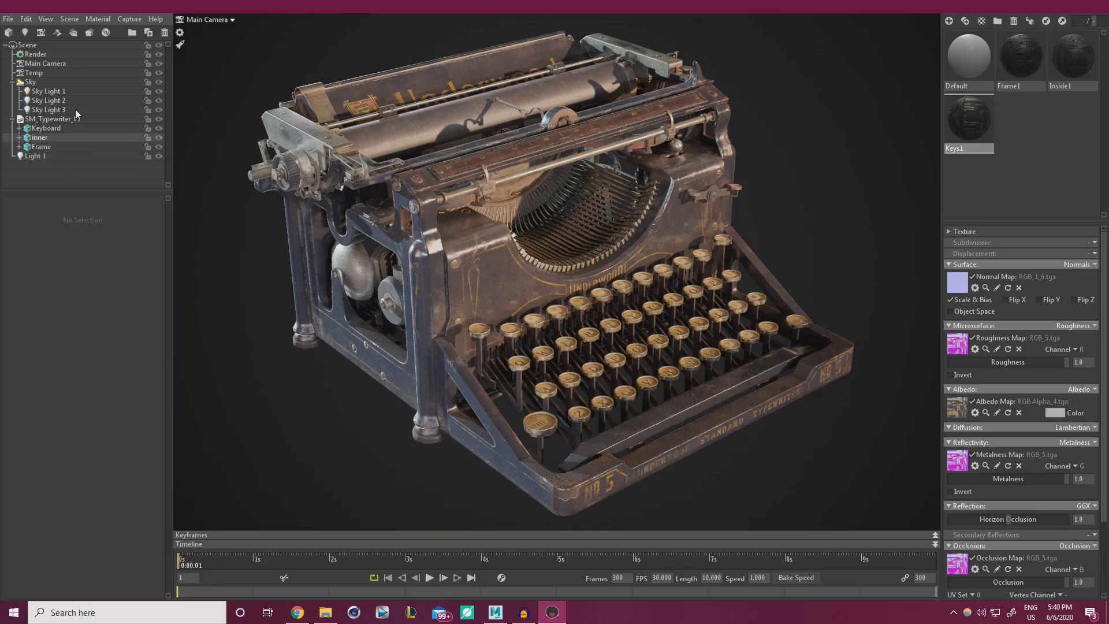
left_click(160, 110)
left_click(161, 110)
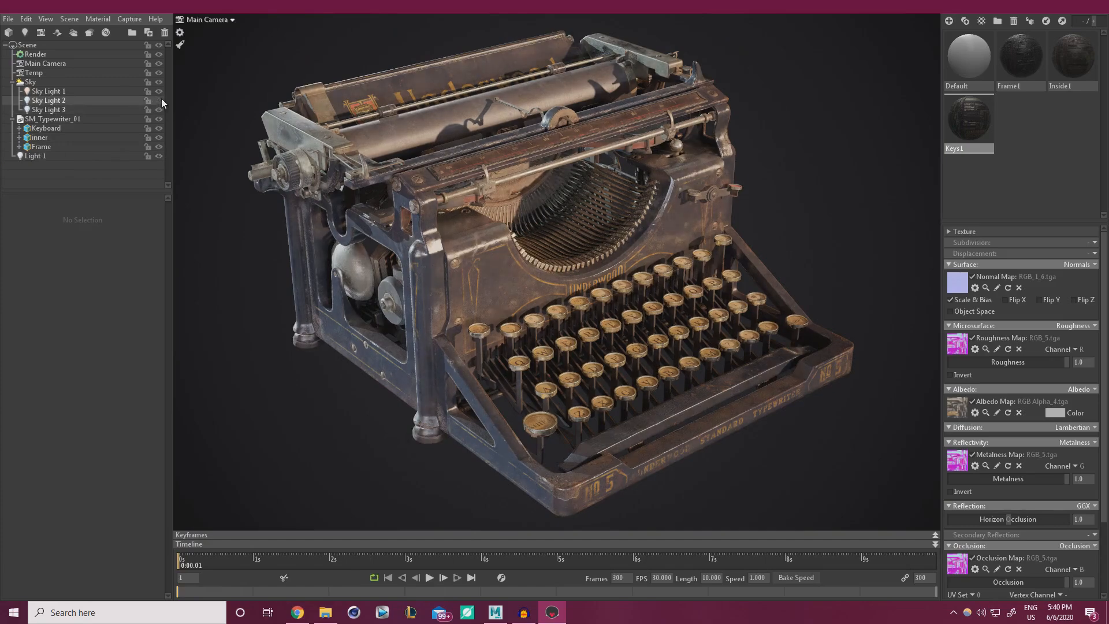
left_click(161, 98)
Rotate Sky Light 2 to a new angle, shifting highlights across the typewriter's keys.
left_click(59, 101)
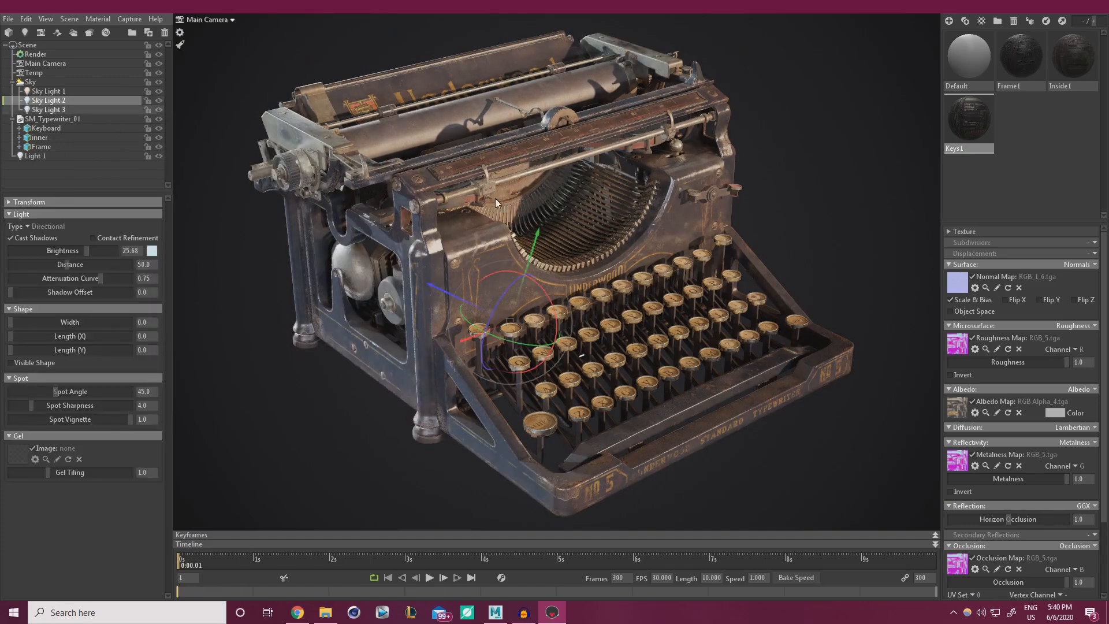
left_click_drag(517, 352, 633, 331)
right_click_drag(633, 331, 635, 325)
left_click(753, 244)
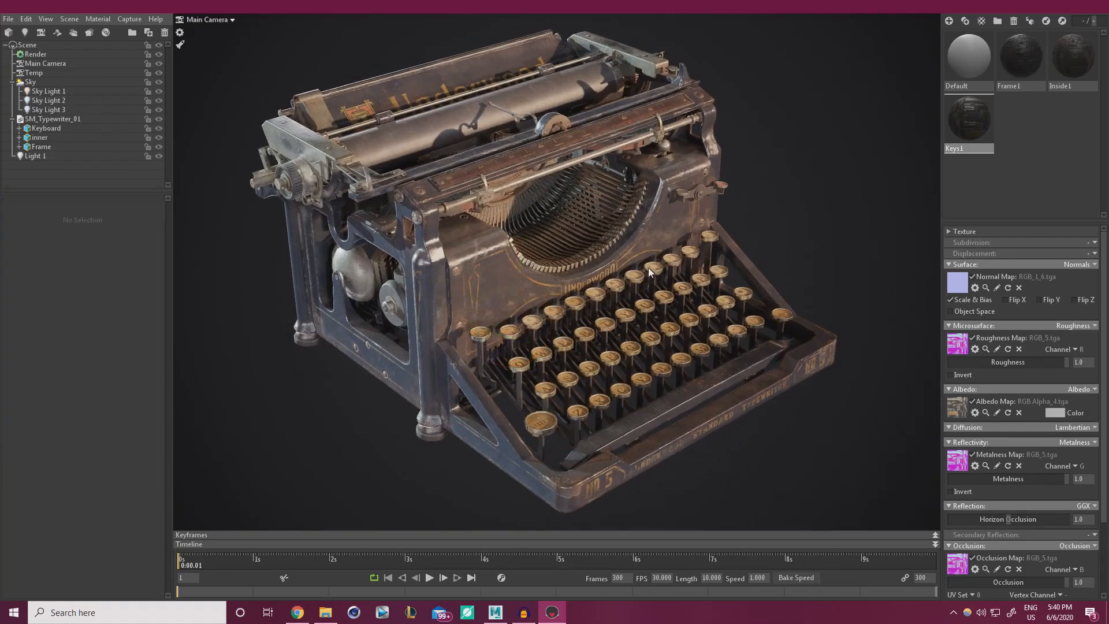
left_click_drag(648, 268, 640, 270)
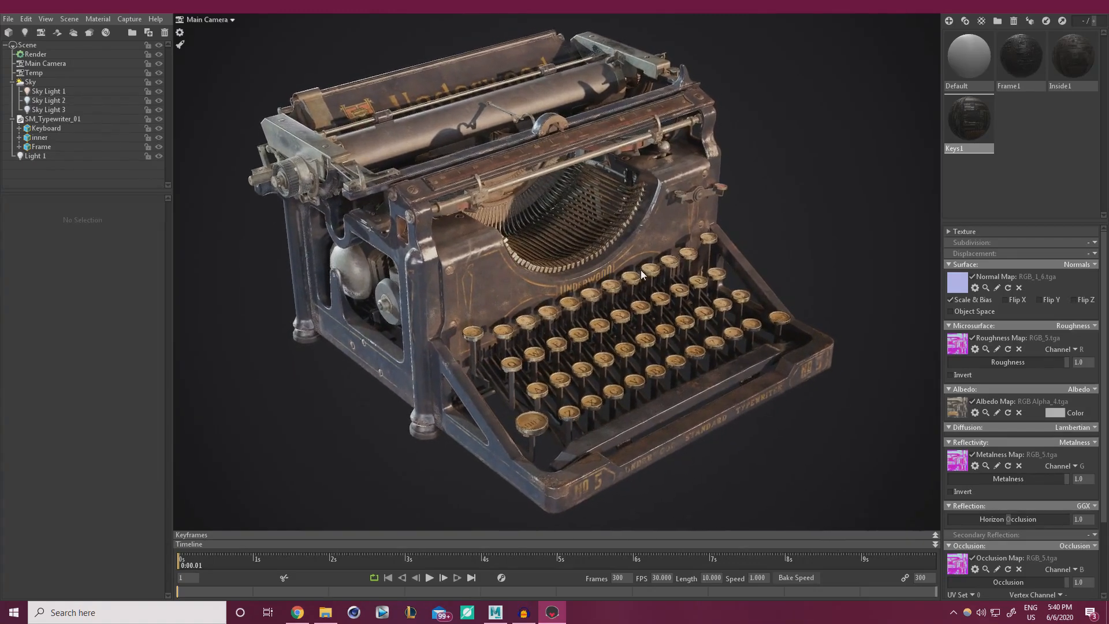
scroll(646, 272, "up", 1)
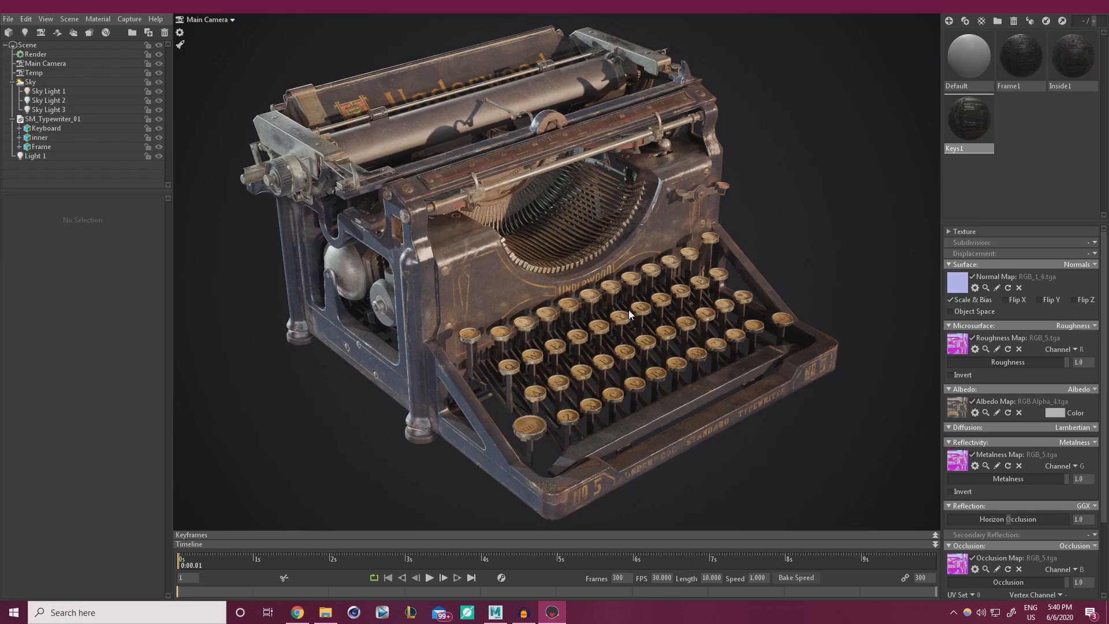
Orbit to a frontal view of the typewriter and enable Main Camera's depth of field.
left_click_drag(628, 309, 494, 235)
left_click_drag(435, 234, 623, 261)
mouse_move(620, 263)
left_mouse_down()
mouse_move(607, 258)
mouse_move(625, 262)
left_mouse_up()
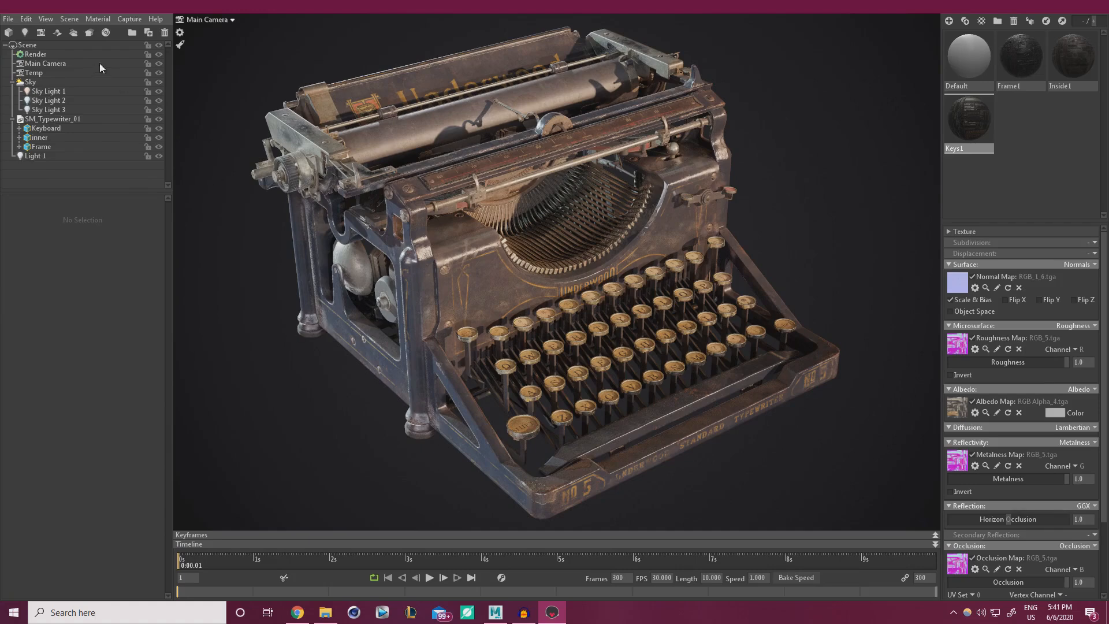
left_click(51, 63)
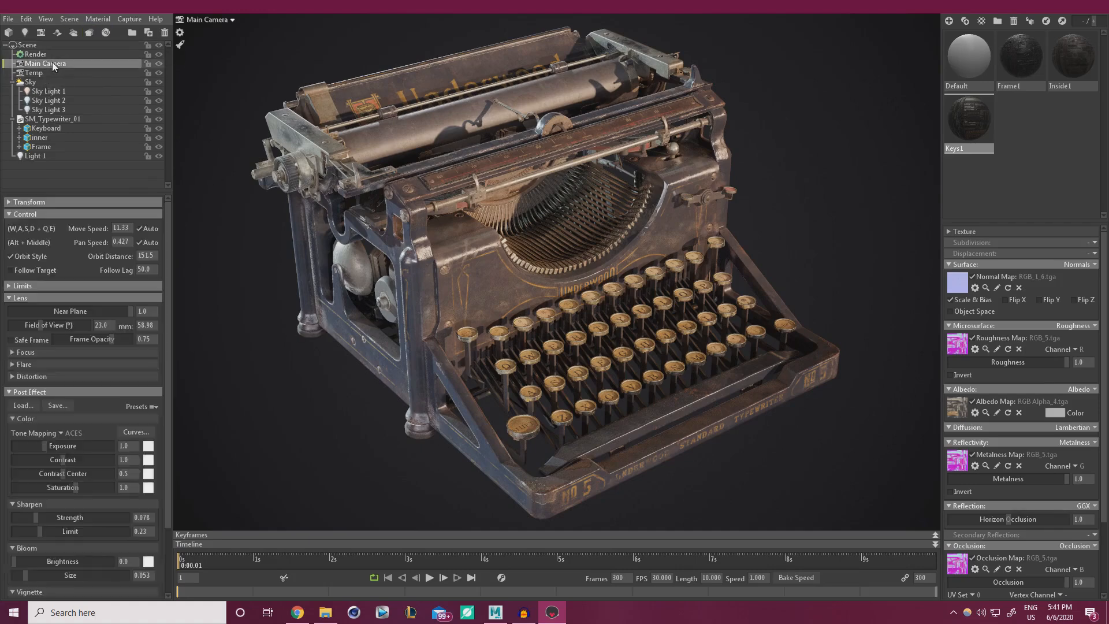
left_click(12, 353)
left_click(18, 364)
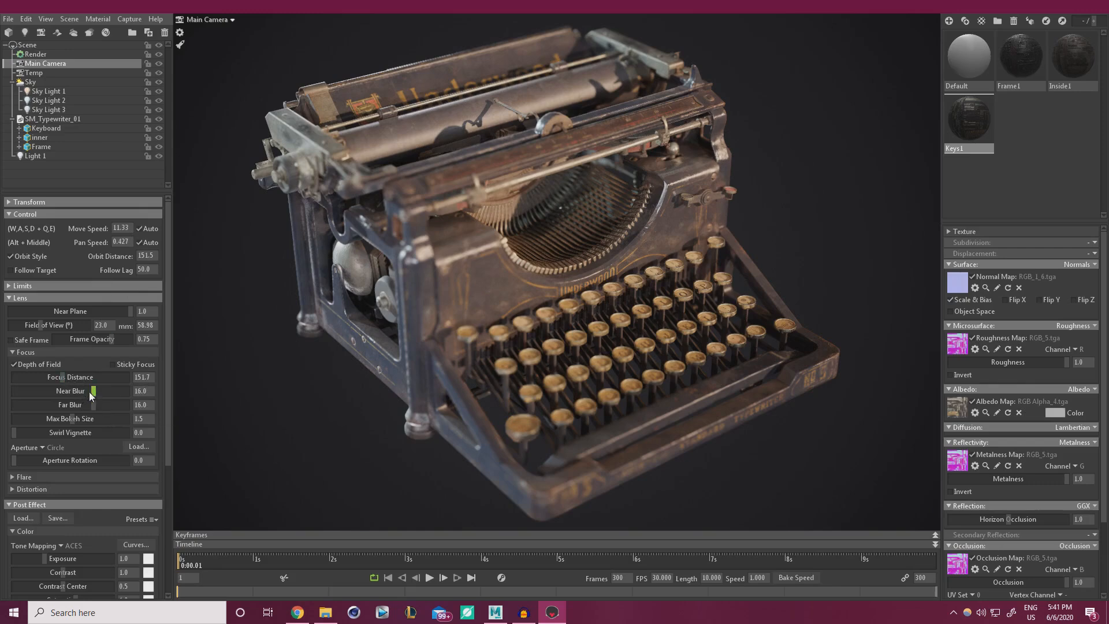
Lower near blur to 3.851 and set the focus distance to 153.3.
left_click_drag(89, 392, 57, 389)
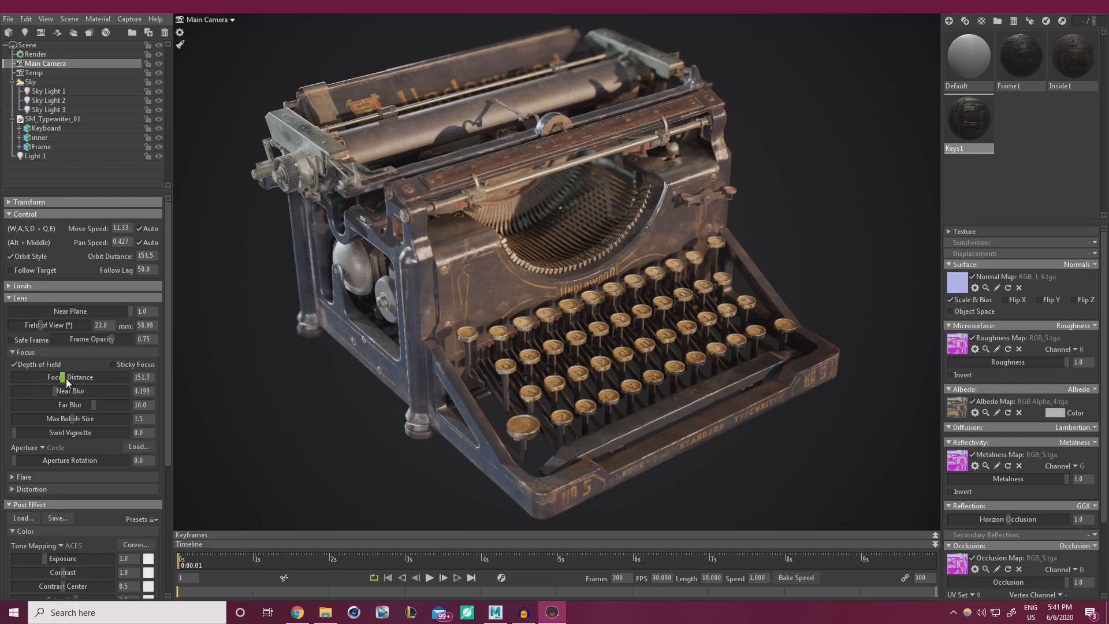
mouse_move(66, 379)
left_mouse_down()
mouse_move(51, 377)
mouse_move(62, 380)
left_mouse_up()
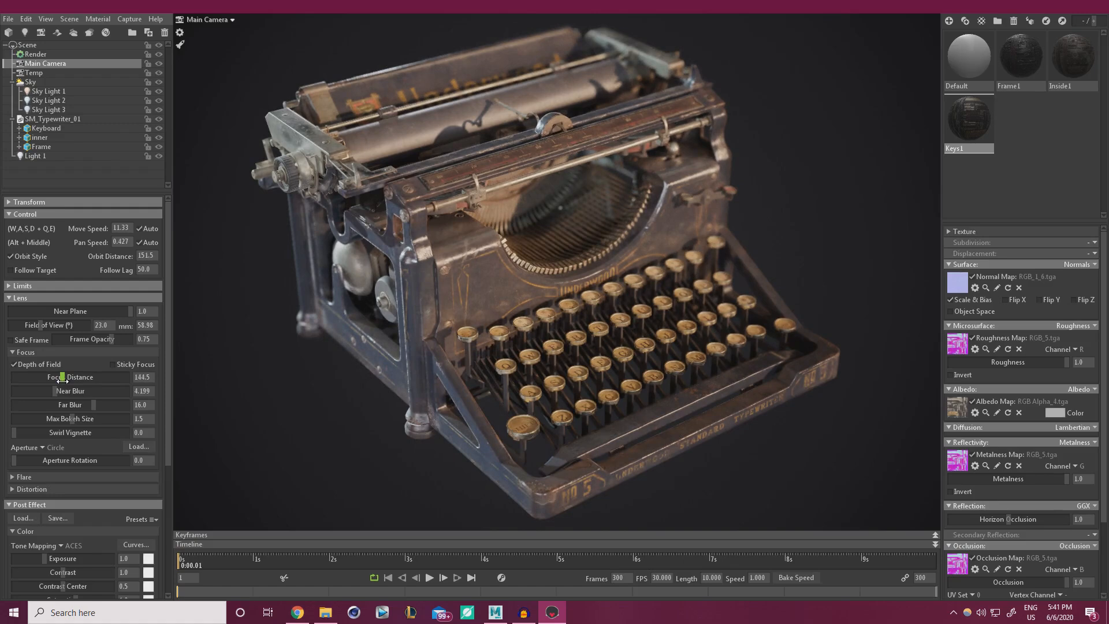
mouse_move(62, 380)
left_mouse_down()
mouse_move(87, 404)
mouse_move(26, 405)
mouse_move(51, 405)
mouse_move(30, 392)
mouse_move(54, 400)
left_mouse_up()
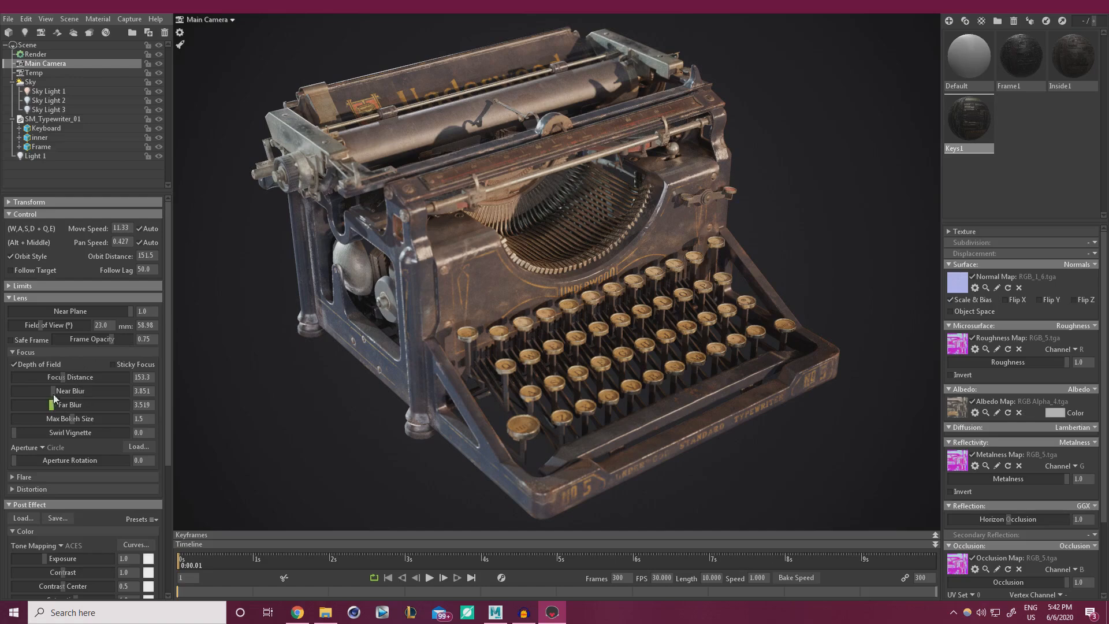
Raise near blur to 7.837, far blur to 9.536 and cut max bokeh size to 0.677.
left_click_drag(53, 394, 78, 404)
left_click_drag(62, 377, 63, 376)
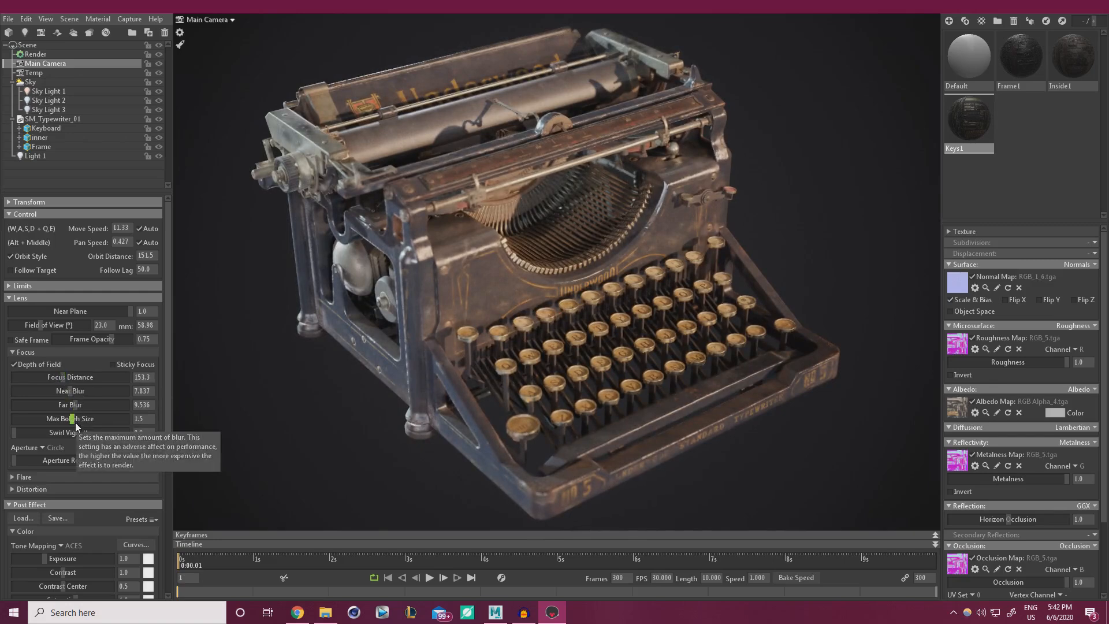
left_click_drag(89, 416, 56, 416)
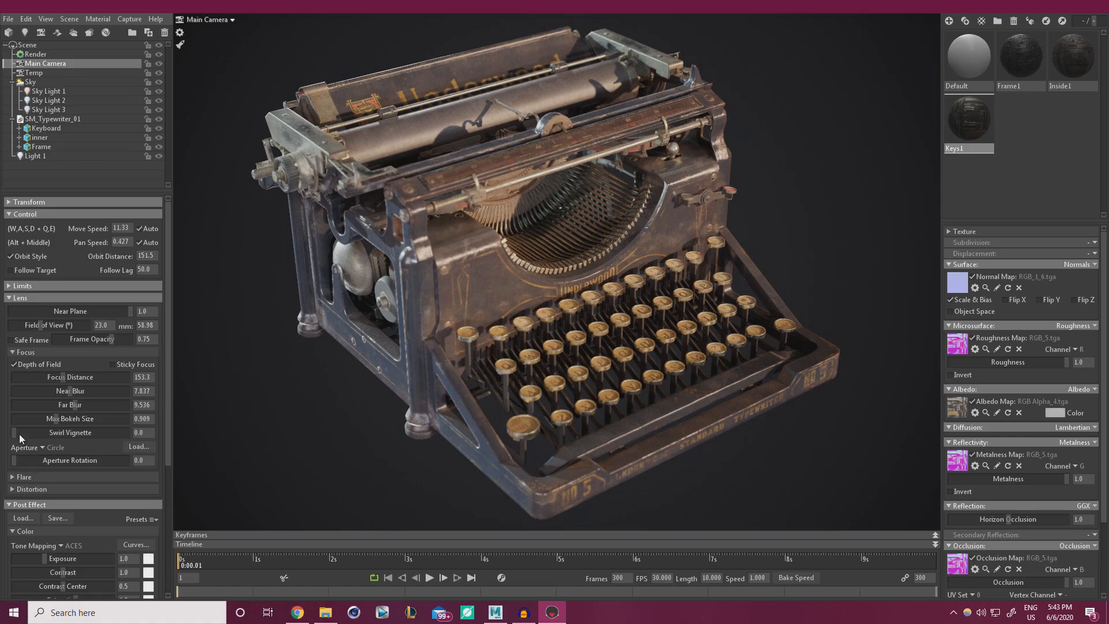
left_click(15, 365)
left_click_drag(62, 418, 48, 418)
left_click_drag(613, 411, 695, 438)
scroll(716, 416, "up", 3)
scroll(700, 423, "up", 6)
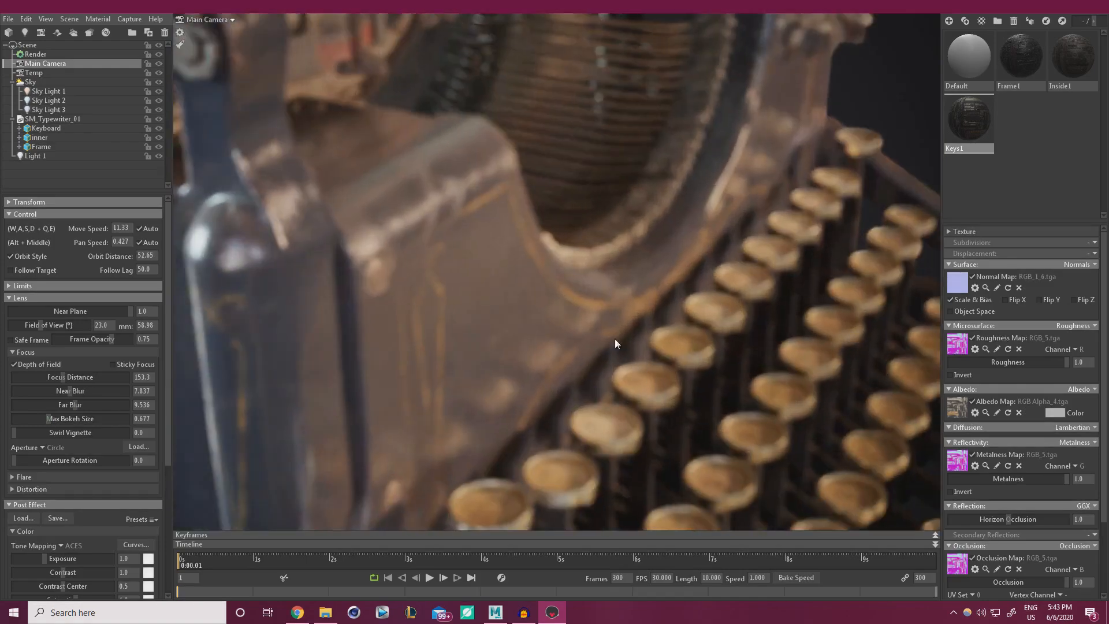
left_click_drag(615, 338, 643, 324)
scroll(658, 368, "up", 2)
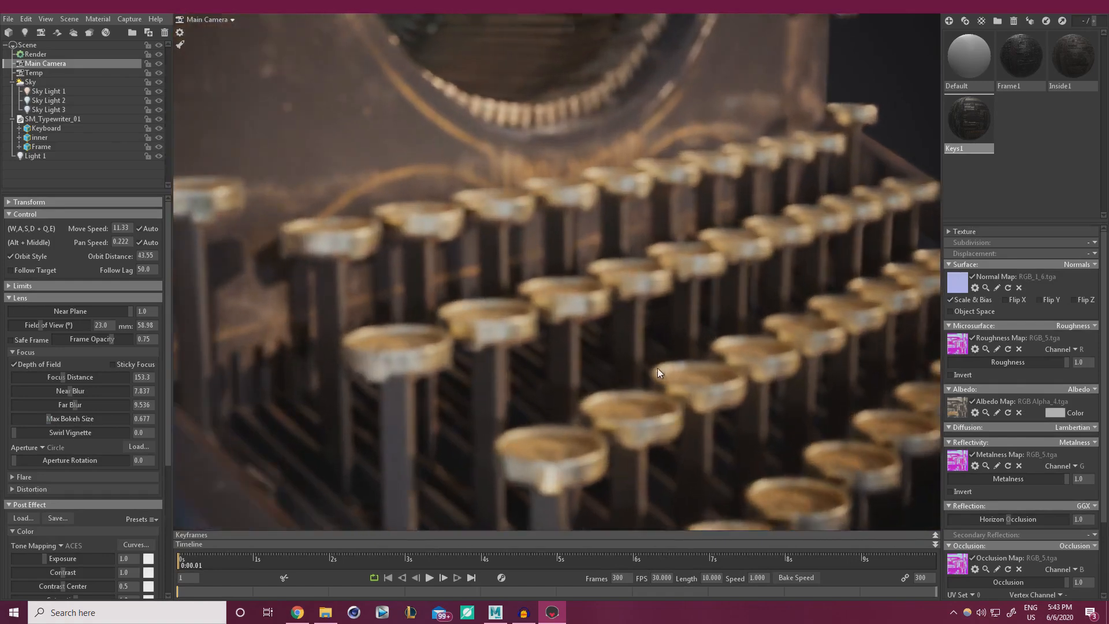
left_click_drag(658, 369, 659, 359, "alt")
middle_click_drag(659, 359, 609, 264, "alt")
left_click_drag(610, 267, 634, 174)
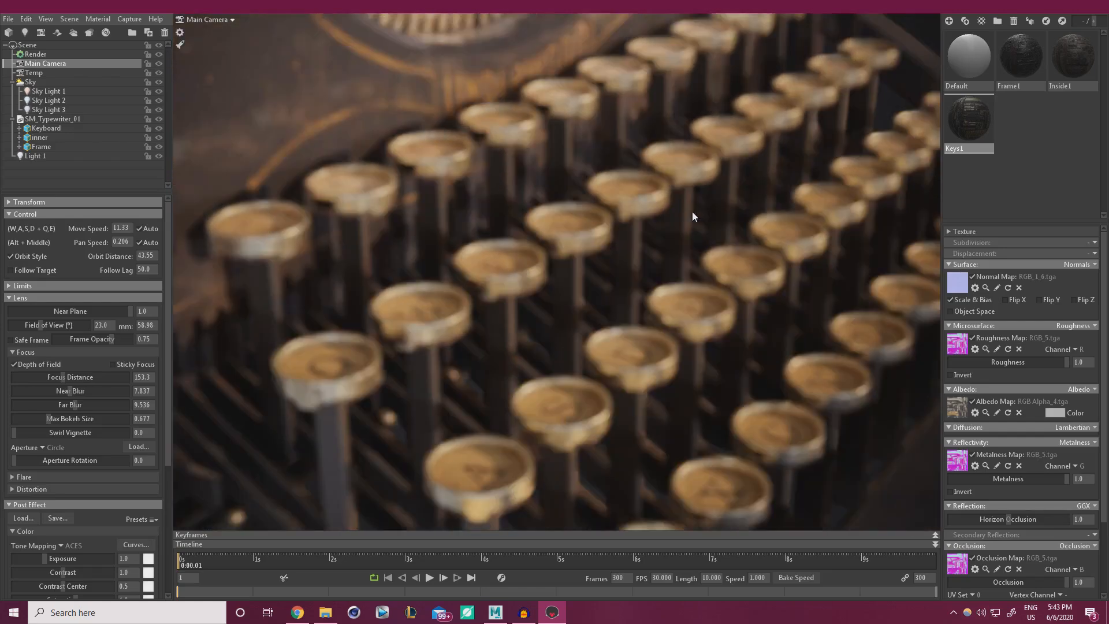
scroll(692, 211, "down", 4)
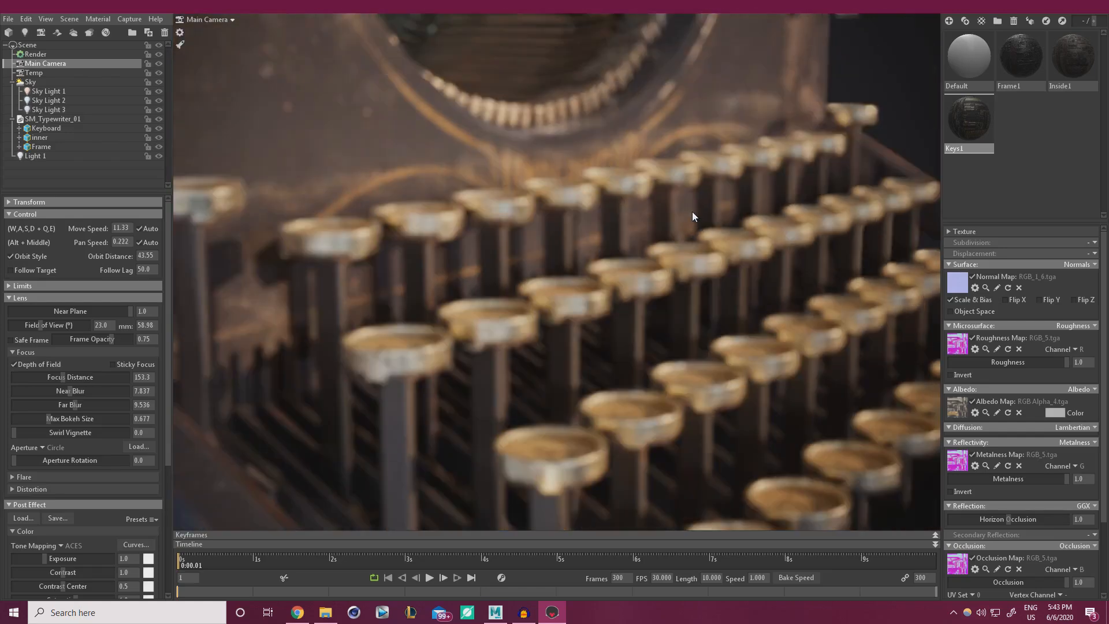
scroll(691, 212, "down", 10)
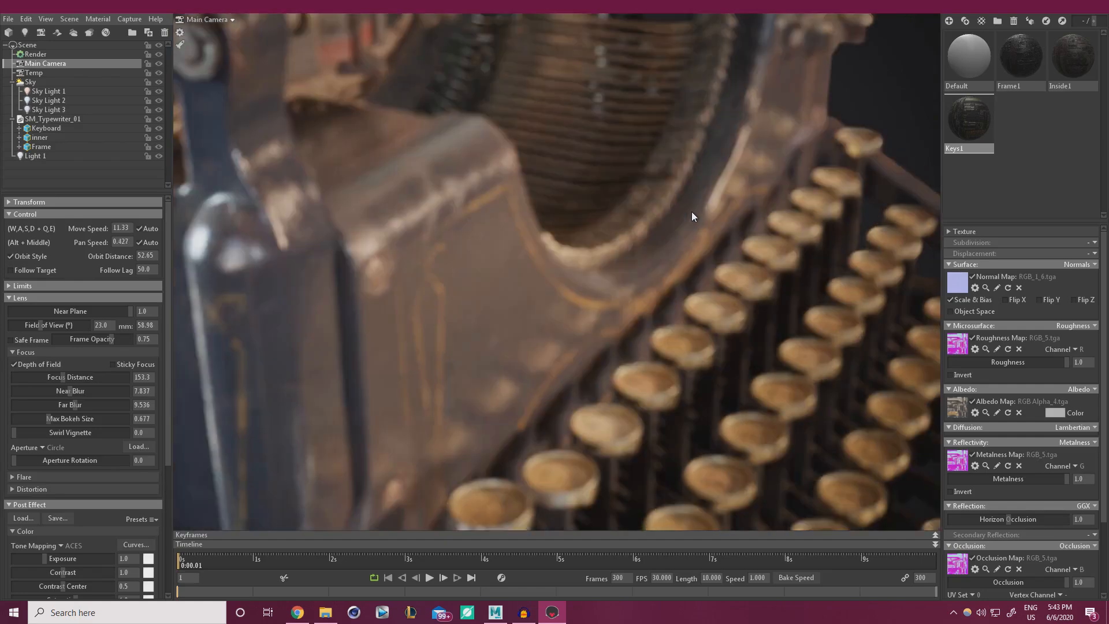
scroll(692, 212, "down", 5)
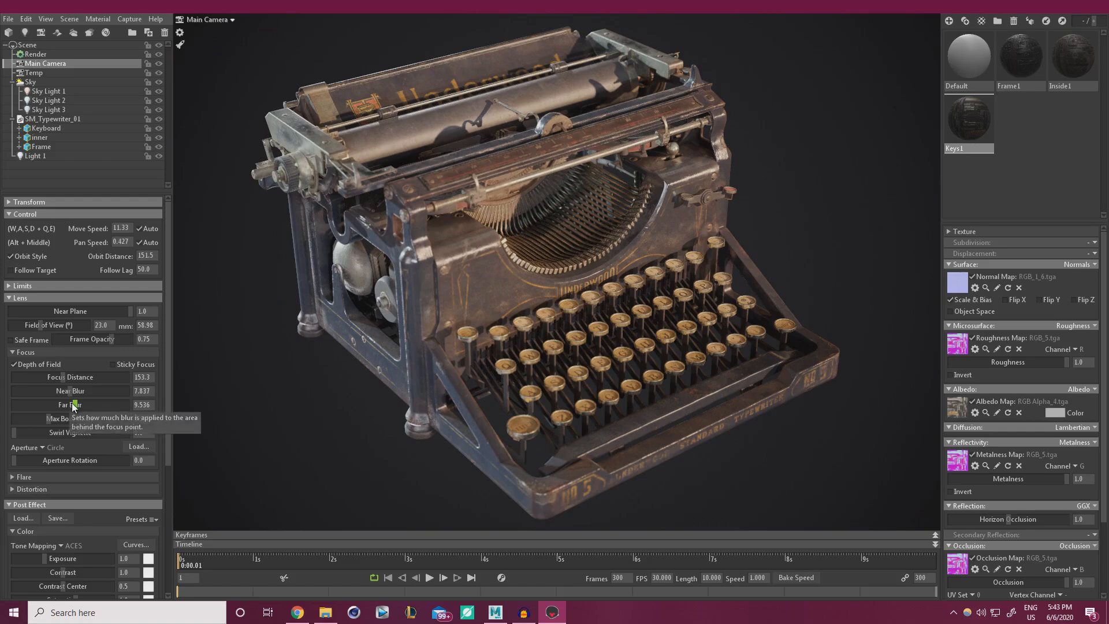
Raise far blur, shrink max bokeh to 0.355 and settle focus distance at 162.6.
mouse_move(75, 408)
left_mouse_down()
mouse_move(125, 406)
mouse_move(89, 392)
left_mouse_up()
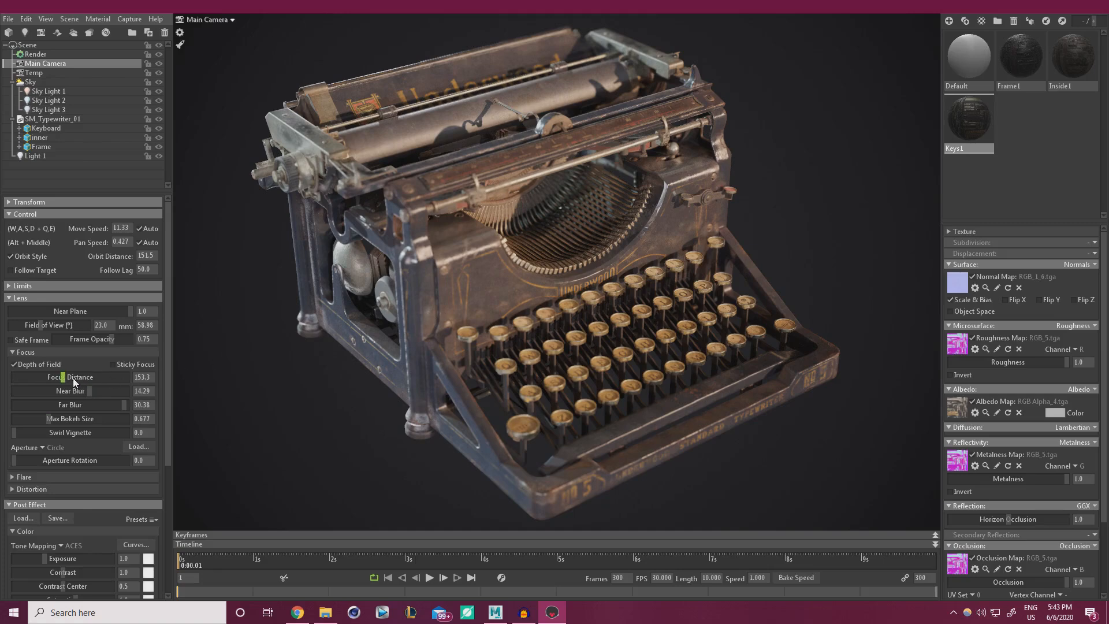
left_click_drag(64, 376, 62, 377)
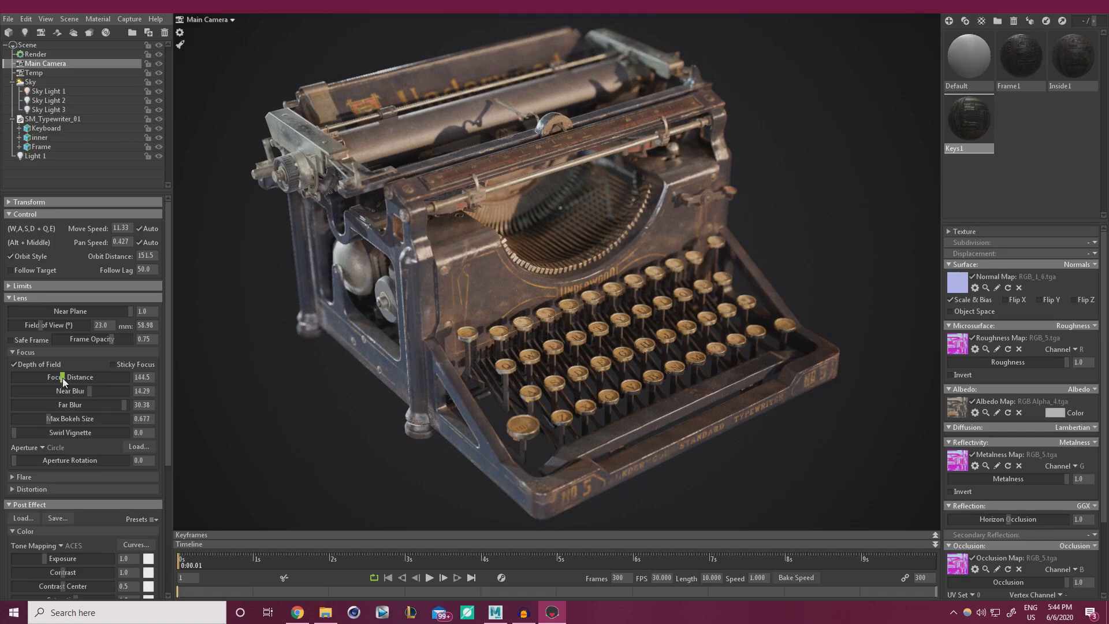
left_click_drag(62, 378, 63, 377)
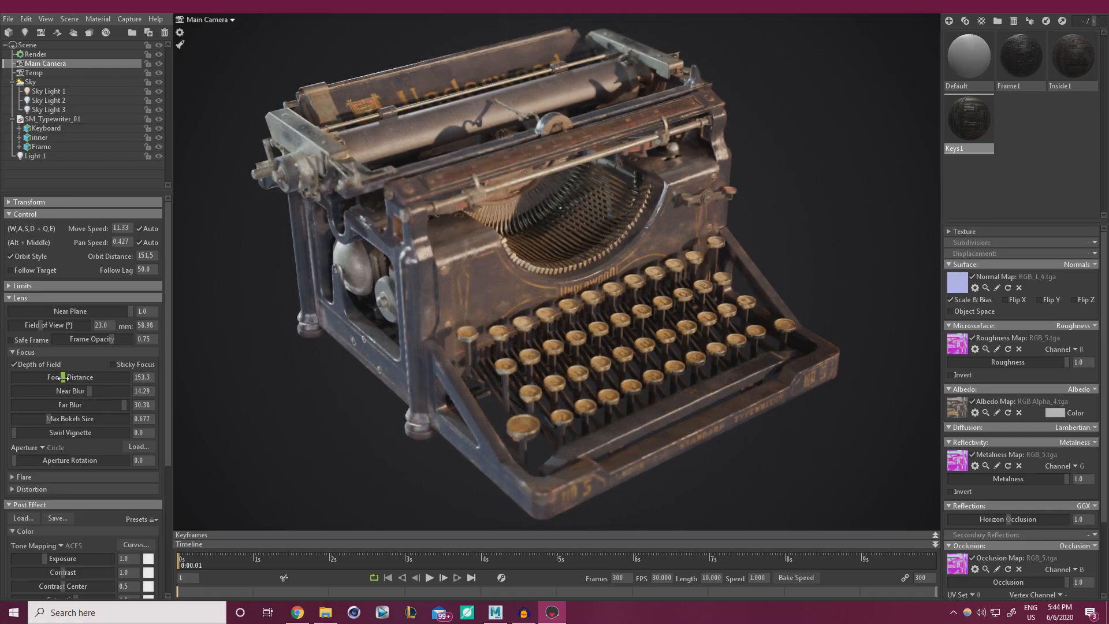
left_click_drag(62, 378, 64, 378)
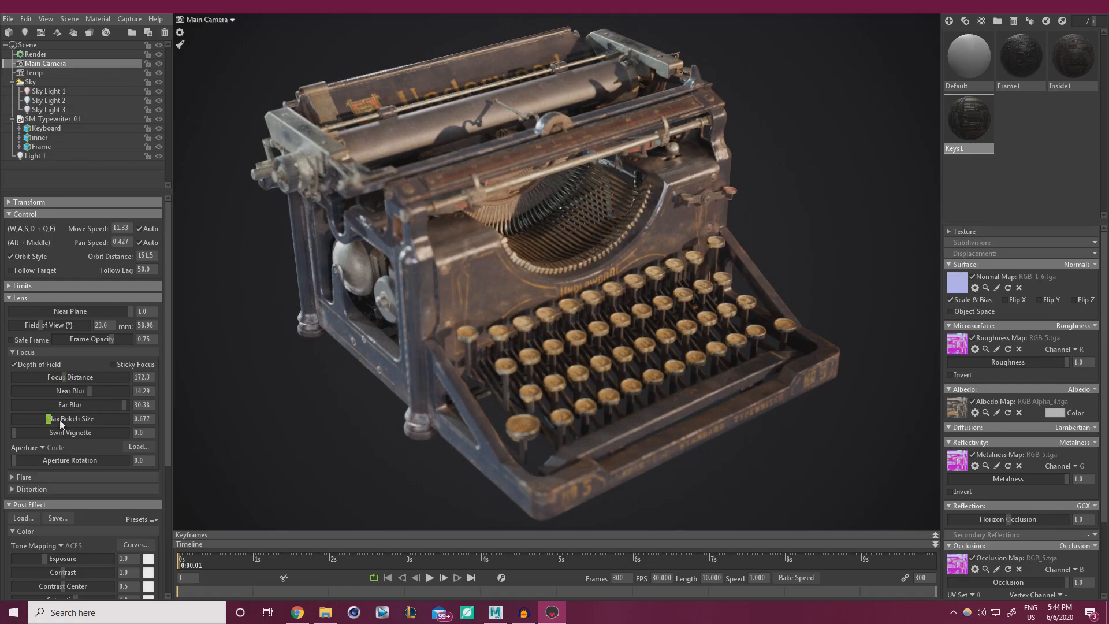
left_click_drag(48, 418, 36, 412)
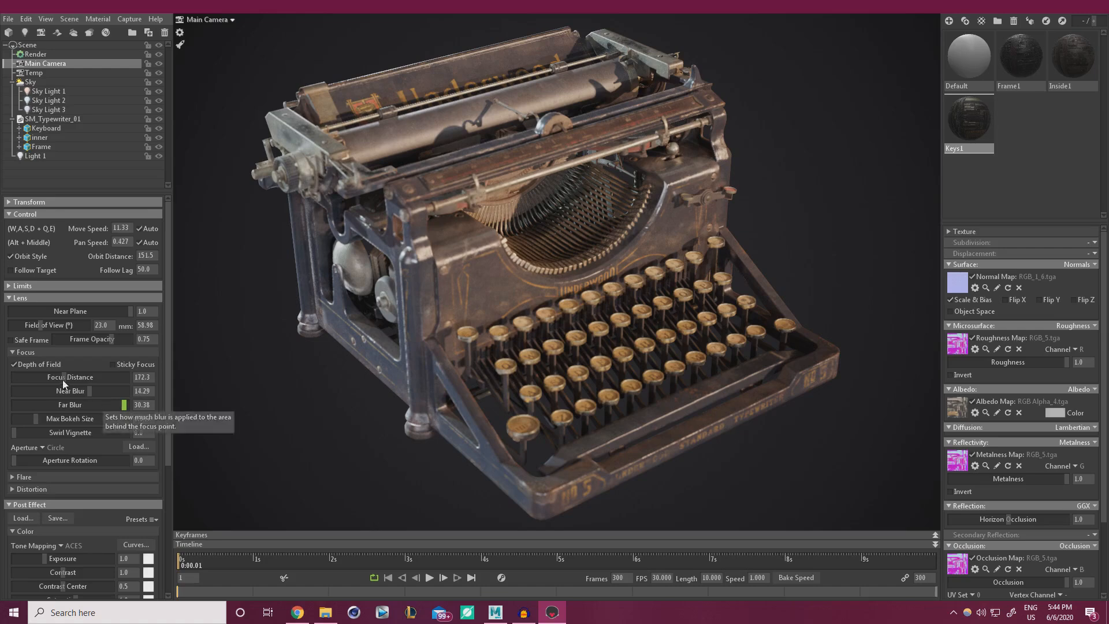
left_click_drag(62, 379, 63, 377)
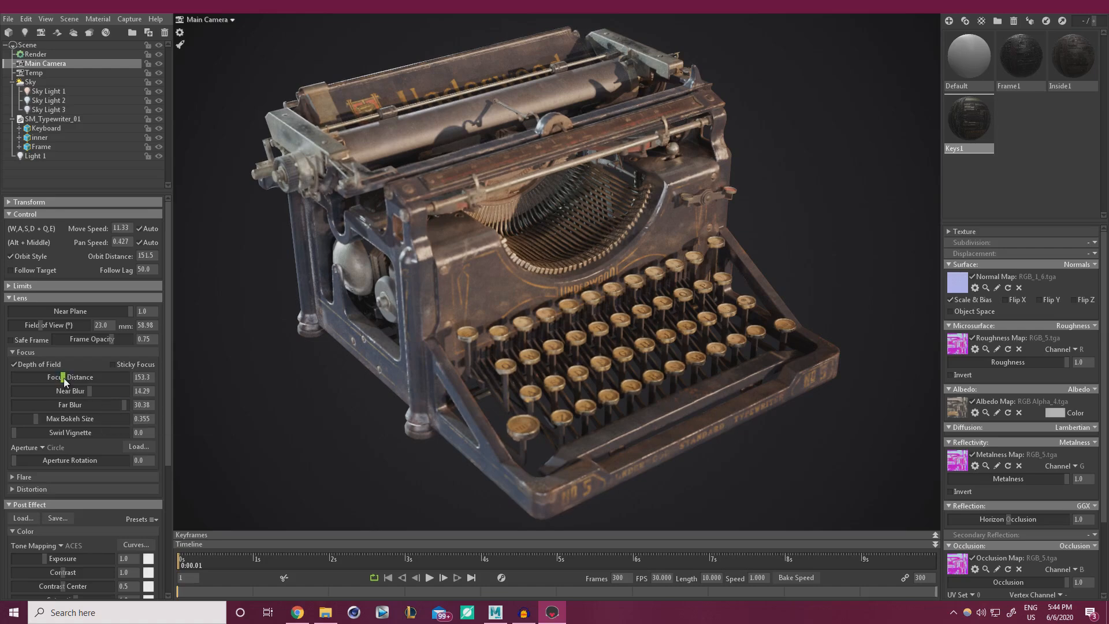
left_click_drag(63, 378, 65, 377)
Raise the camera's Sharpen and slightly strengthen its vignette.
left_click_drag(166, 389, 167, 476)
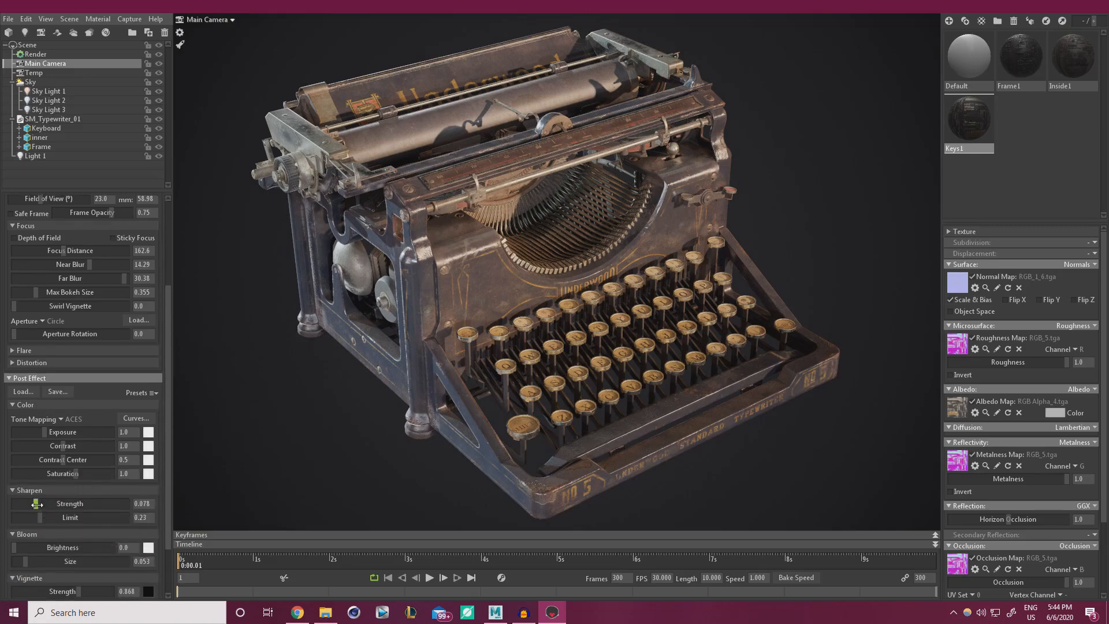
left_click_drag(36, 505, 44, 506)
left_click_drag(79, 591, 79, 592)
scroll(165, 494, "up", 3)
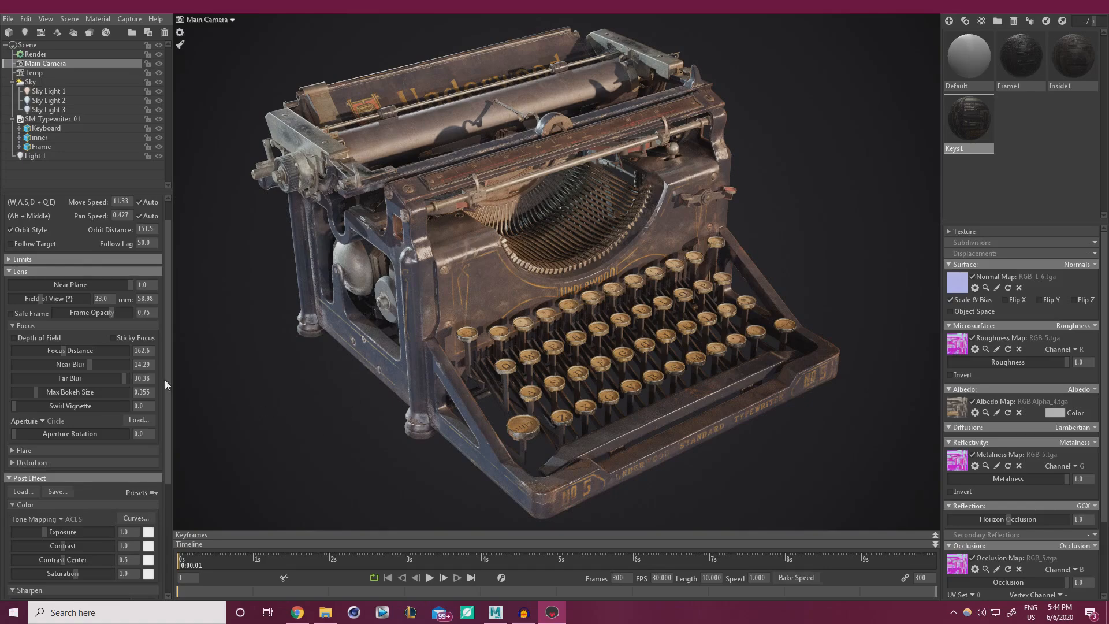
Turn depth of field back on, set far blur to 0 and max bokeh to 0.215.
left_click(25, 337)
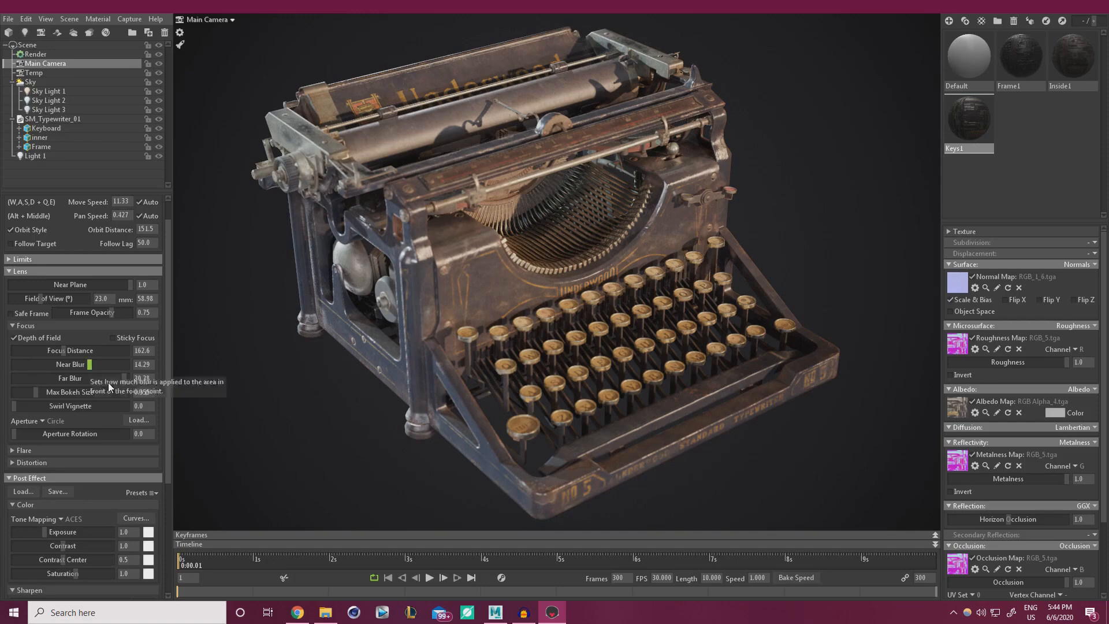
left_click_drag(109, 379, 63, 351)
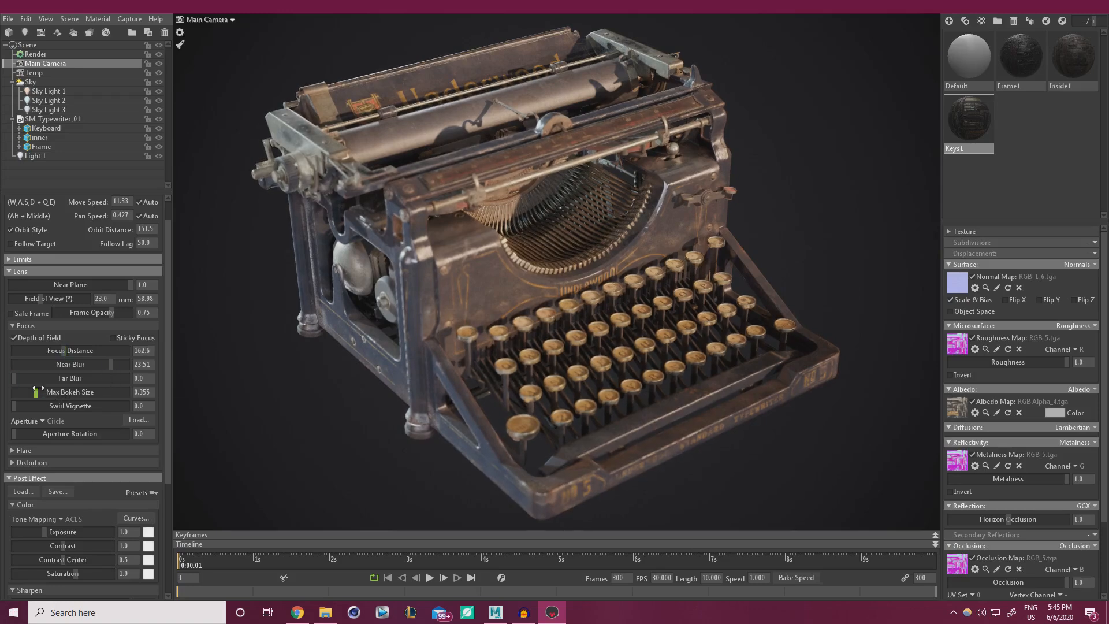
left_click_drag(38, 389, 30, 389)
left_click_drag(64, 351, 62, 350)
Enlarge max bokeh to 2.012 and pull focus back onto the typewriter.
left_click(14, 338)
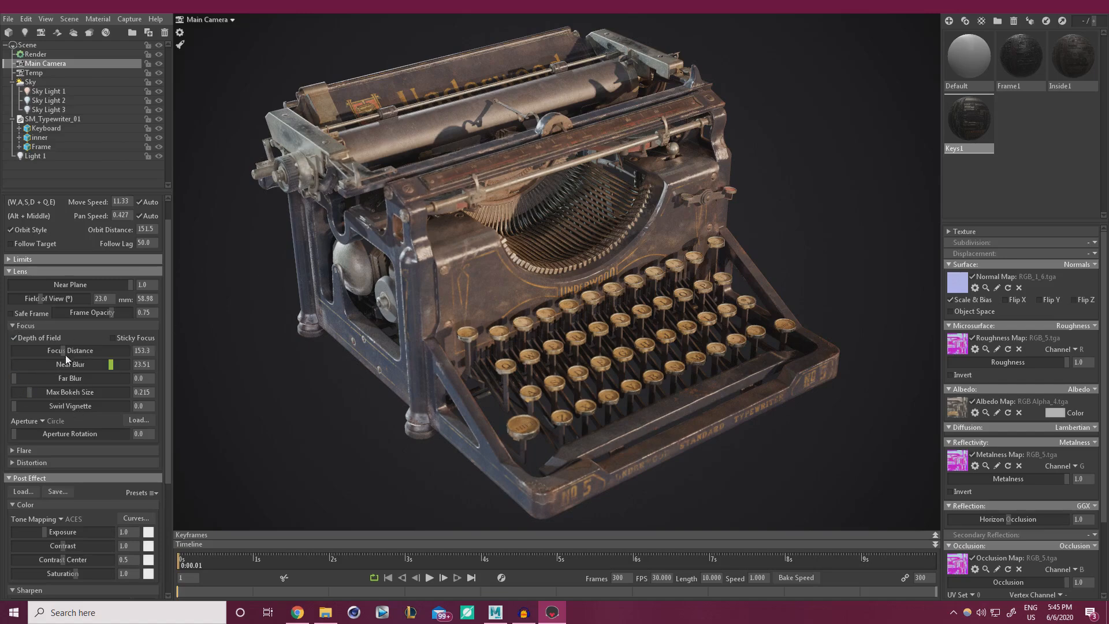
mouse_move(64, 351)
left_mouse_down()
mouse_move(103, 349)
mouse_move(66, 352)
left_mouse_up()
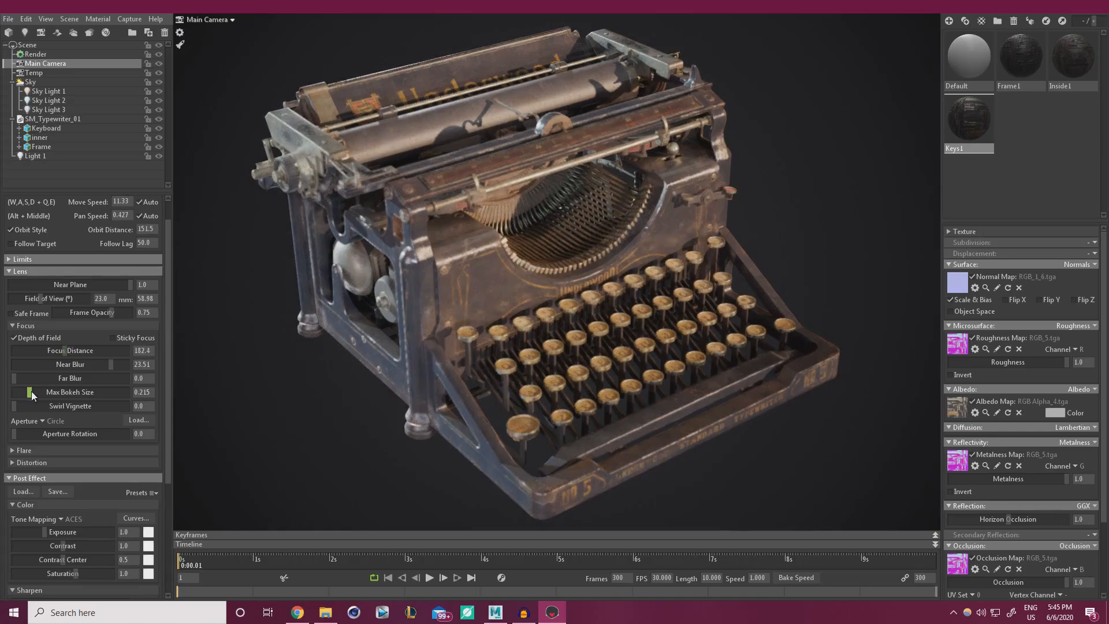
left_click_drag(30, 392, 85, 392)
left_click_drag(54, 351, 62, 352)
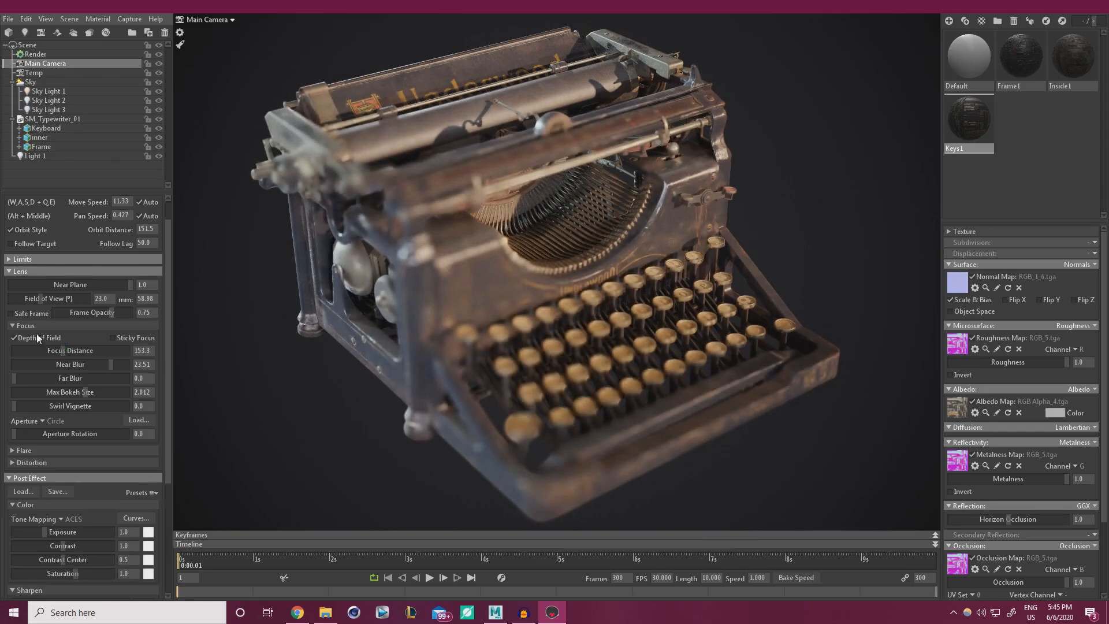
Enable sticky focus, halve max bokeh to 1.023 and raise far blur to 25.21.
left_click(114, 338)
left_click_drag(63, 351, 62, 351)
left_click_drag(85, 392, 58, 392)
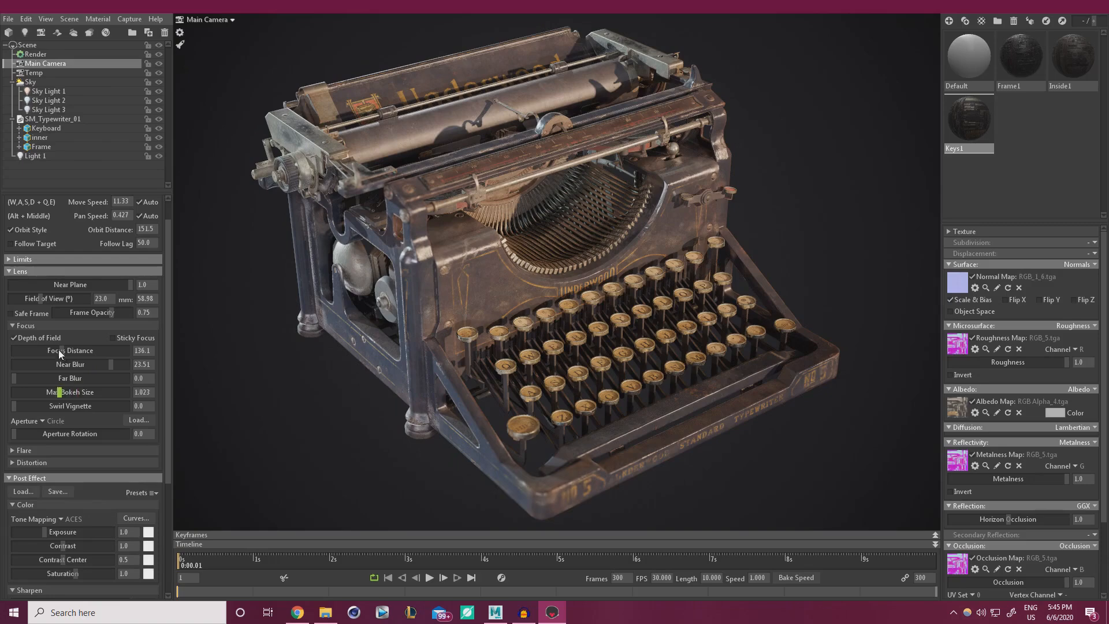
left_click_drag(60, 352, 64, 351)
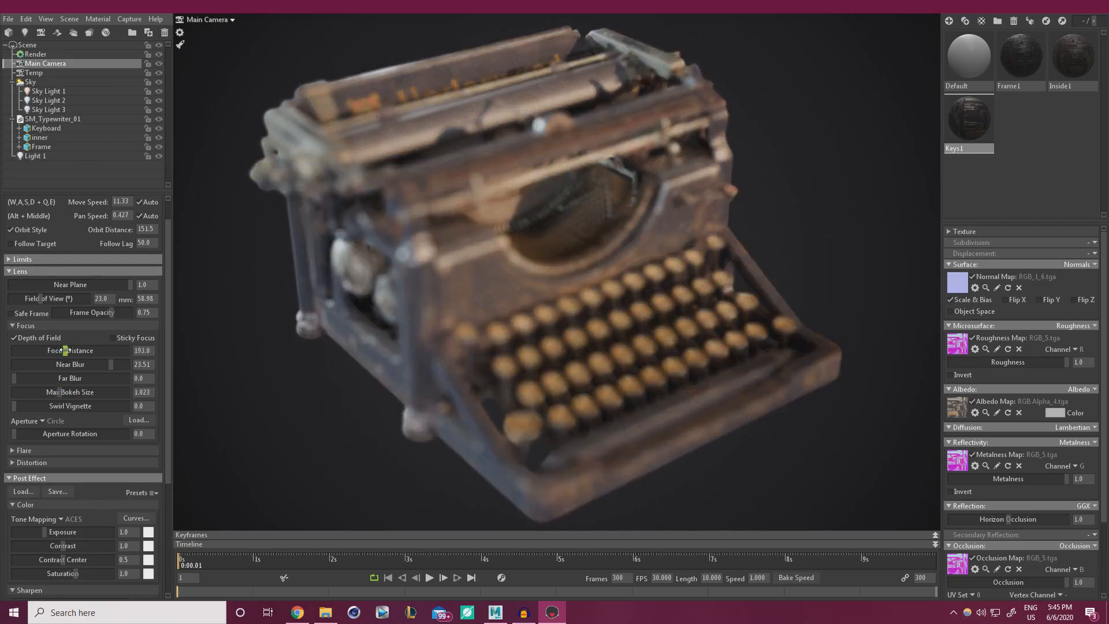
left_click(40, 363)
left_click_drag(116, 378, 130, 378)
left_click(24, 364)
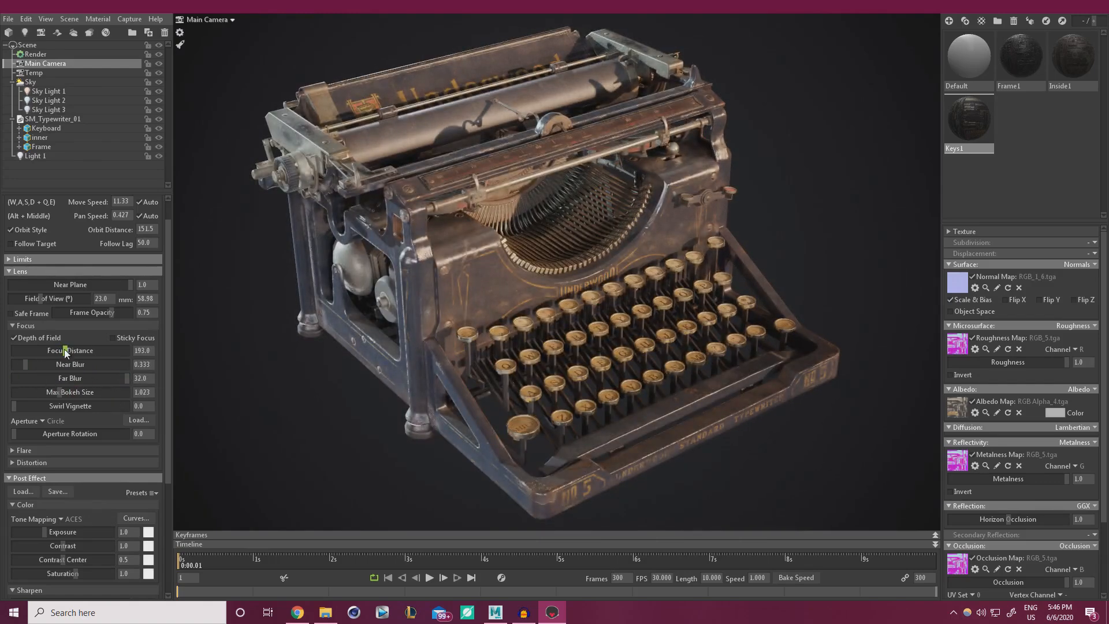
mouse_move(64, 351)
left_mouse_down()
mouse_move(86, 350)
mouse_move(63, 351)
left_mouse_up()
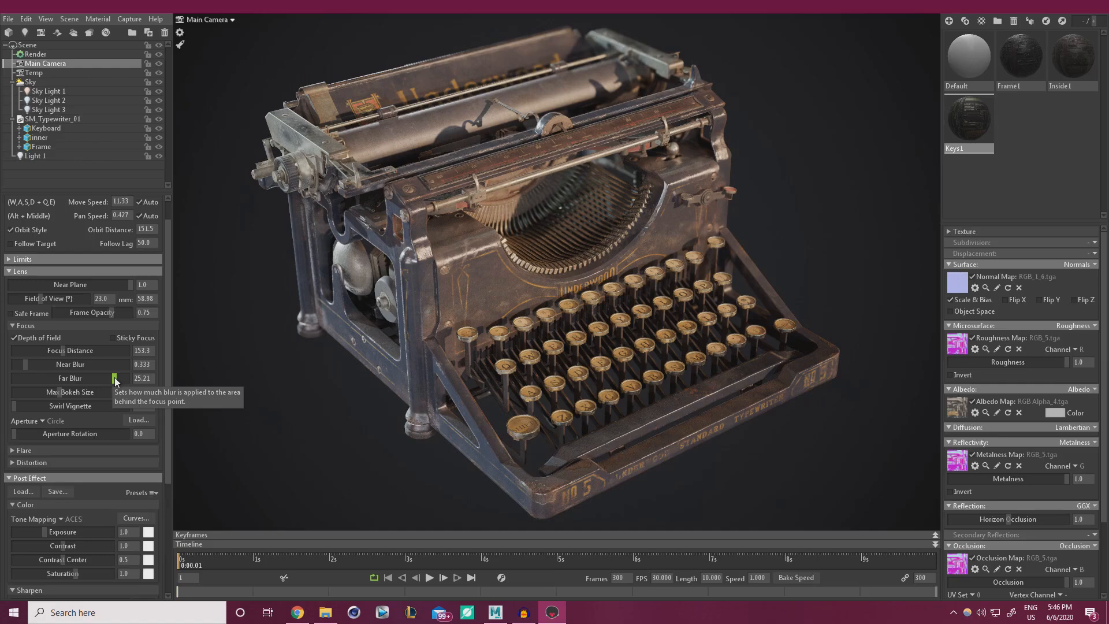
Fine-tune the near blur down to 2.612.
left_click(43, 366)
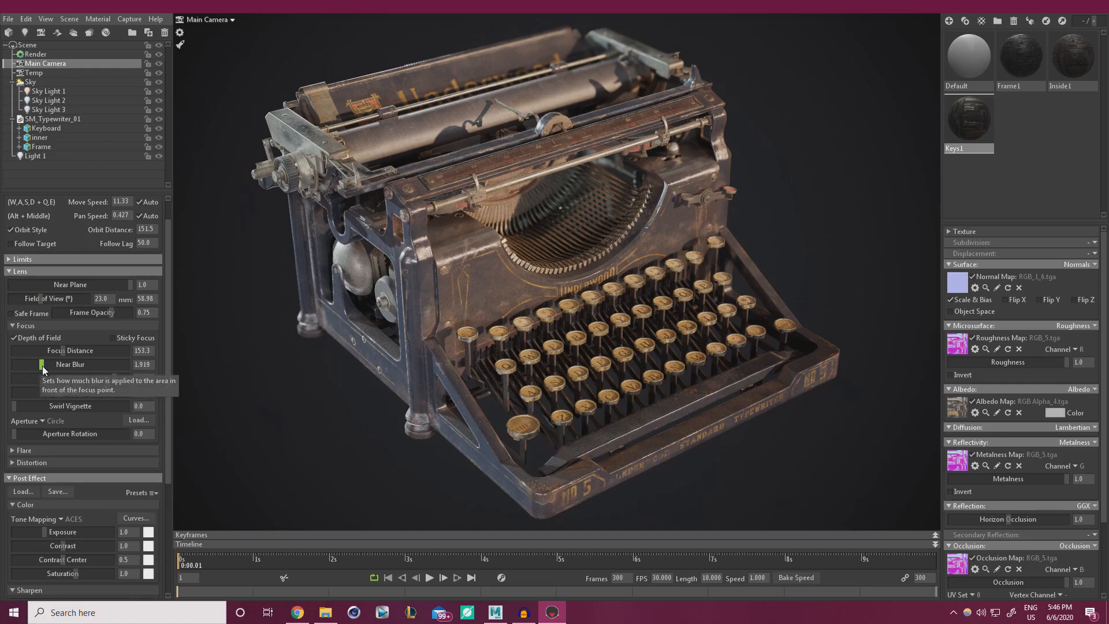
left_click(71, 366)
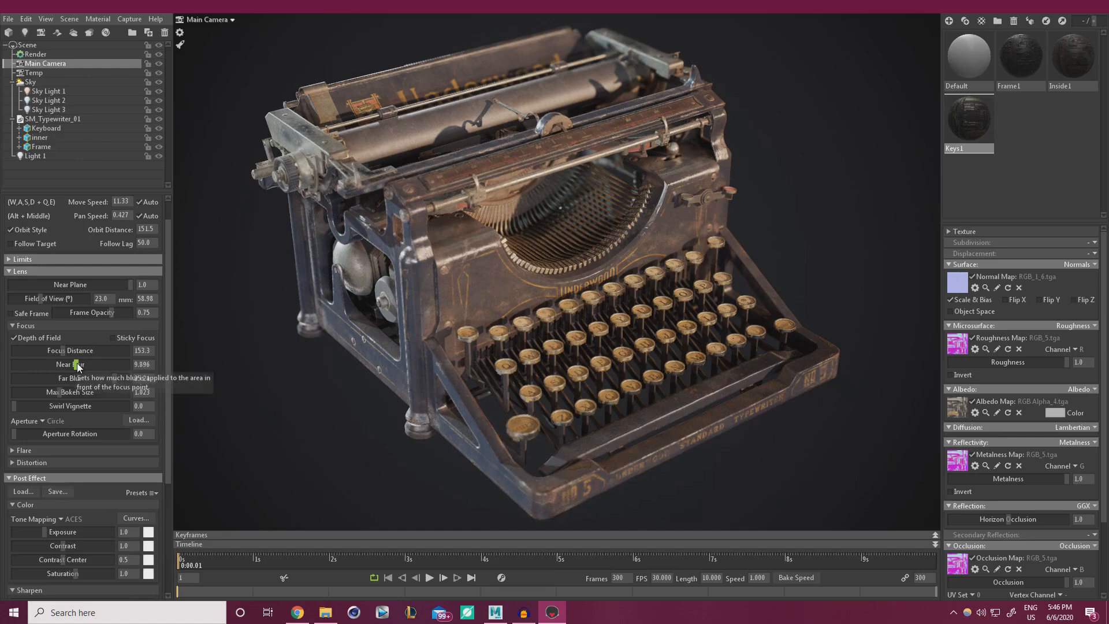
left_click(57, 366)
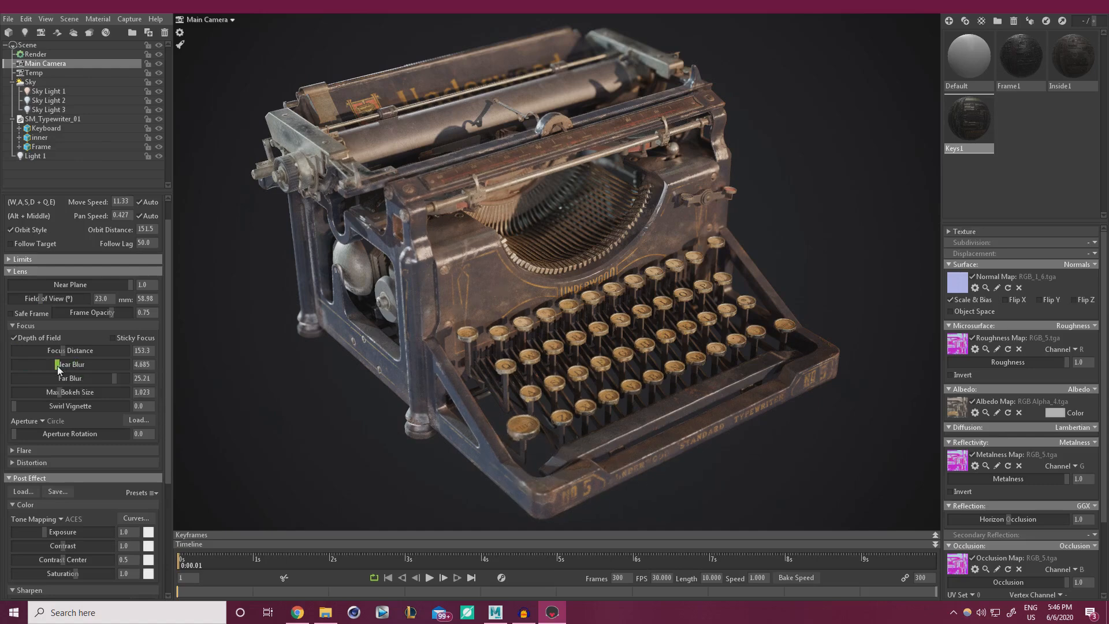
left_click(55, 366)
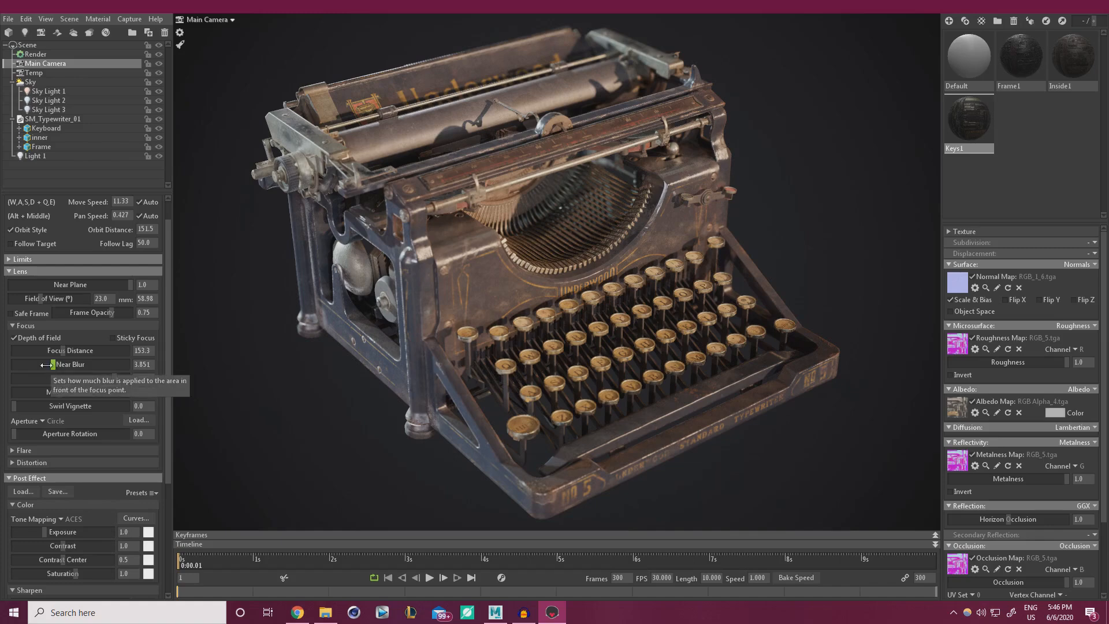
left_click(46, 366)
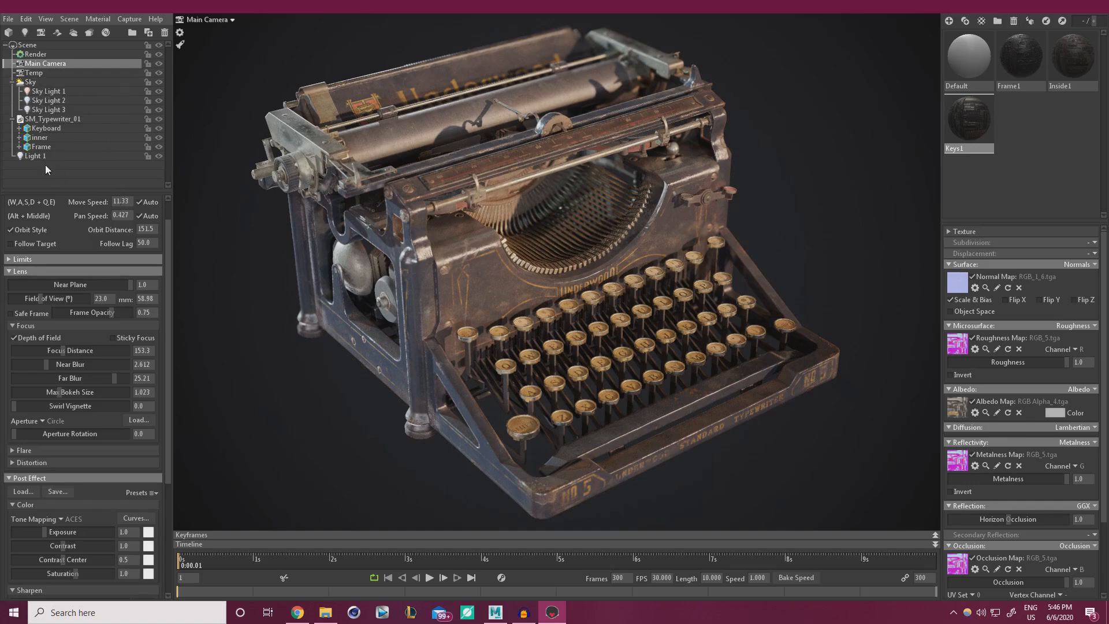
Set global illumination voxel resolution to High, keeping occlusion detail at 4x.
left_click(35, 54)
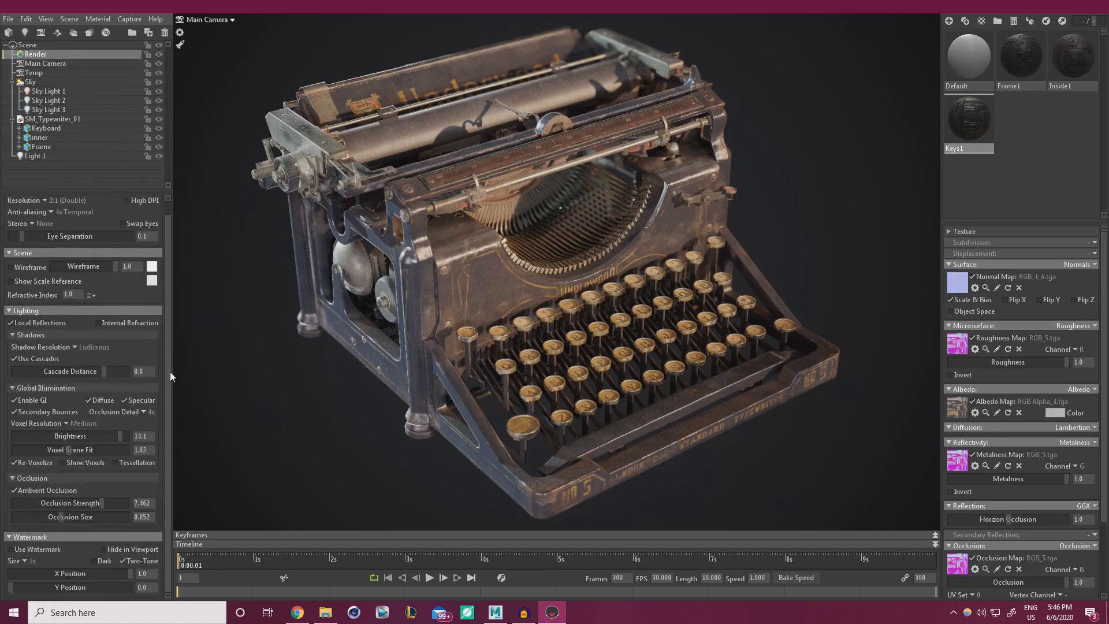
left_click(67, 422)
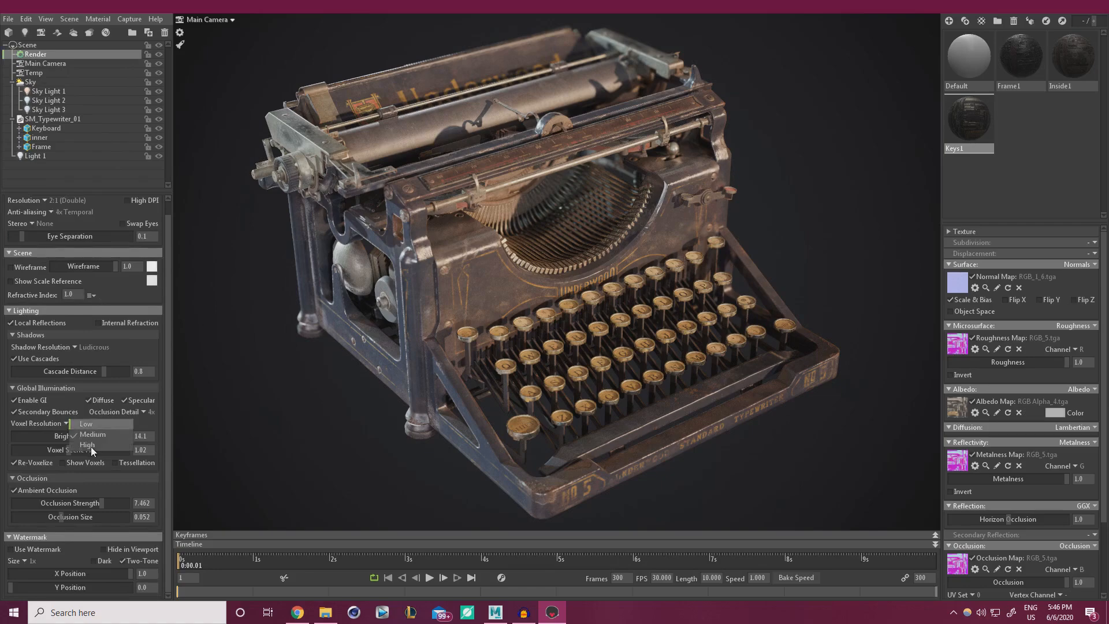
left_click(91, 446)
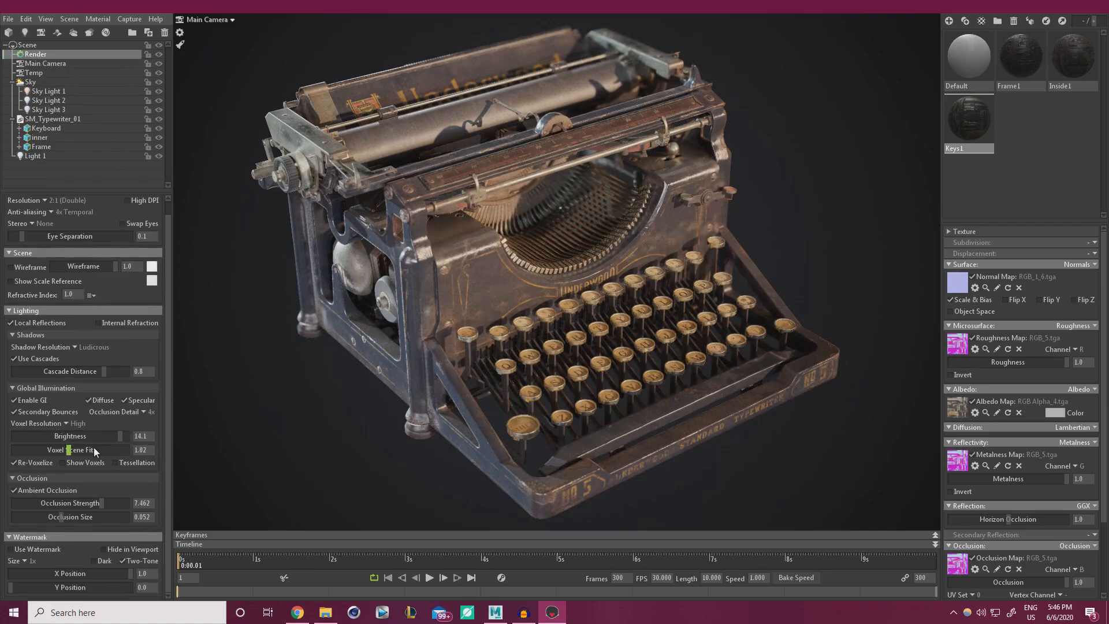
left_click(143, 412)
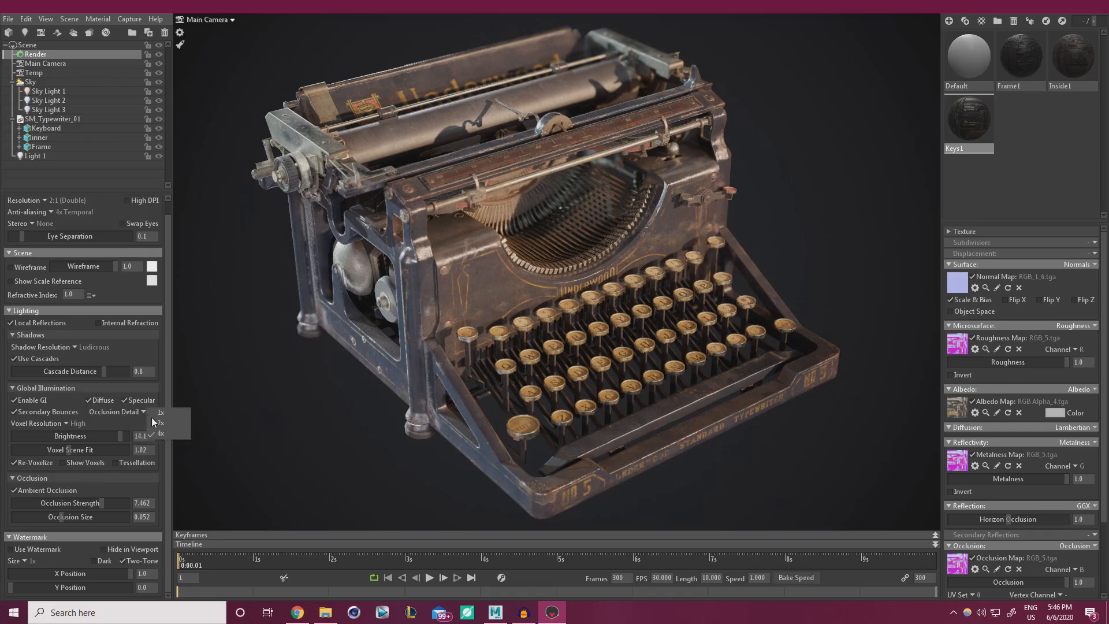
left_click(168, 391)
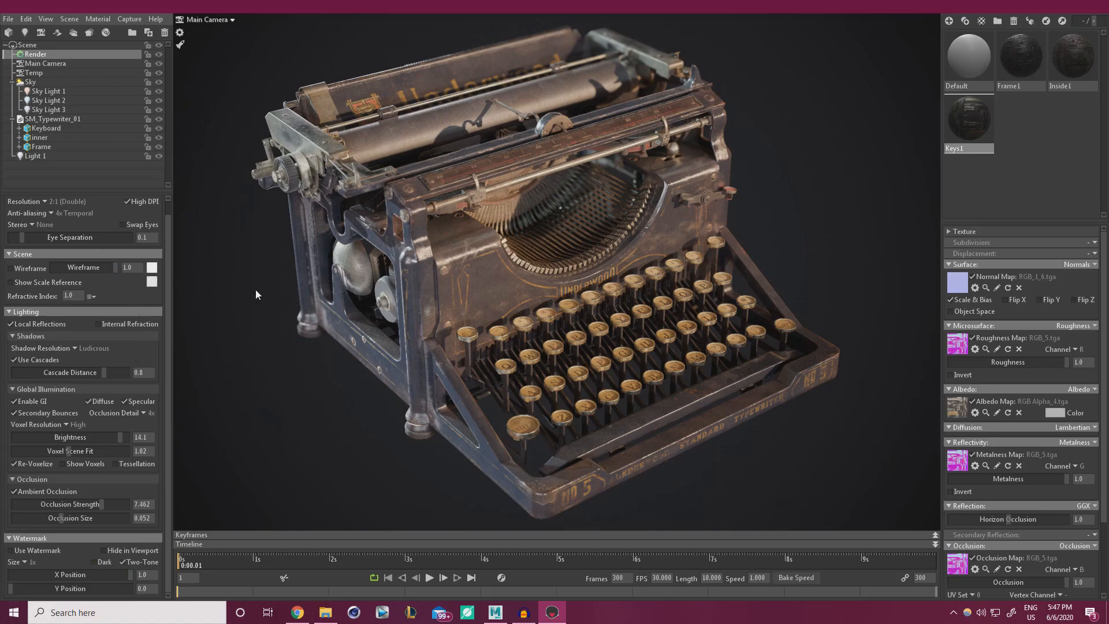
Raise sky brightness to about 0.79 and make Sky Light 2's pale blue slightly more saturated.
left_click(40, 81)
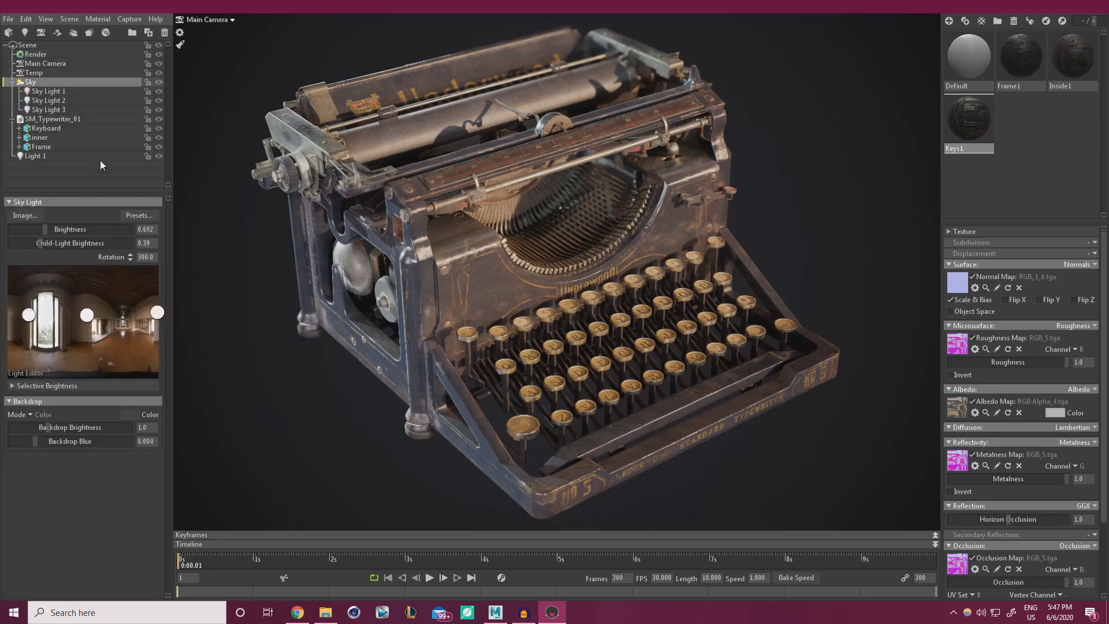
left_click_drag(43, 230, 45, 230)
left_click(49, 100)
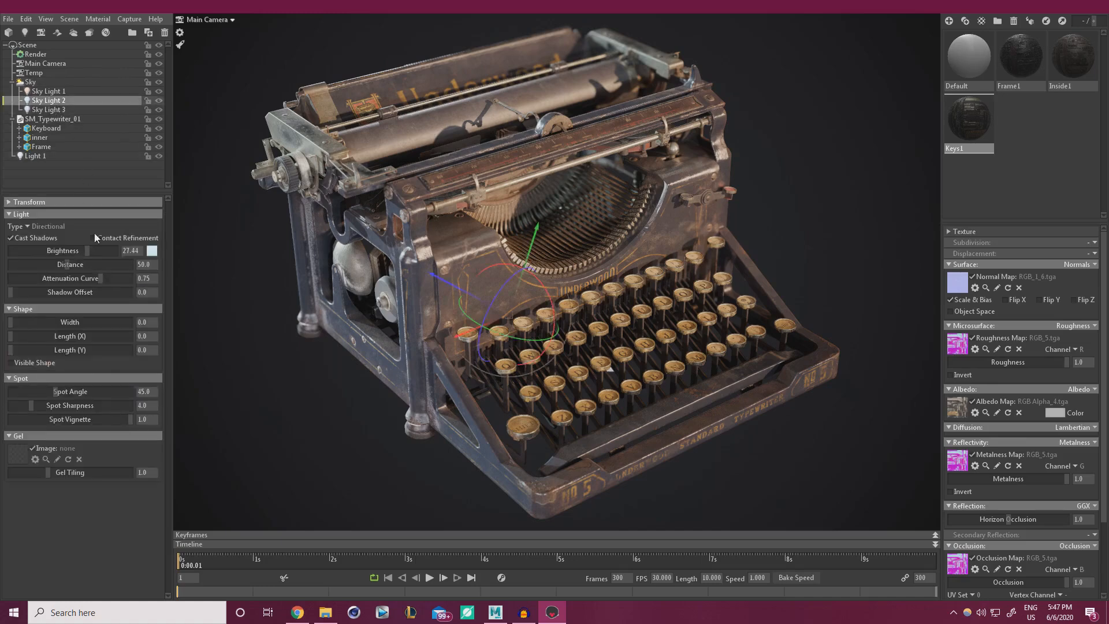
left_click(151, 250)
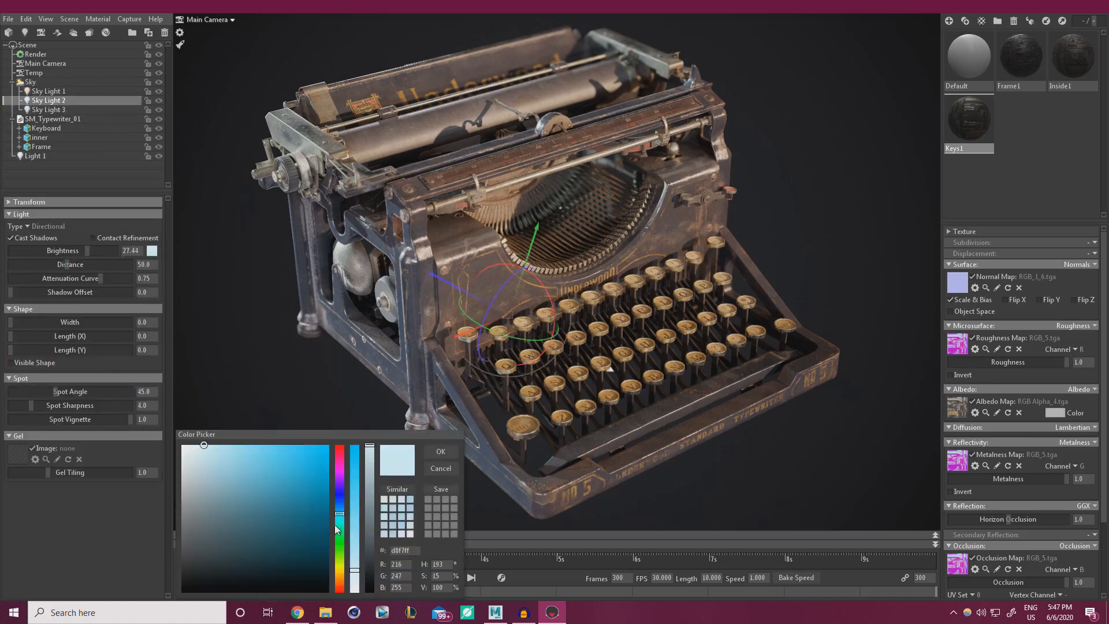
left_click(355, 561)
left_click(356, 567)
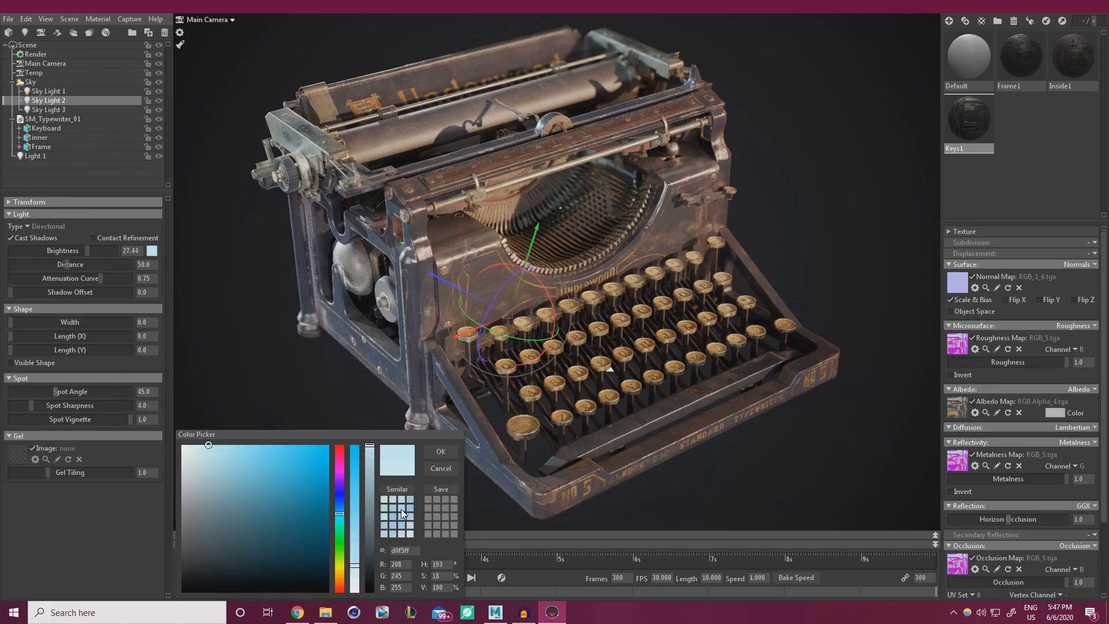
Keep Sky Light 2's new pale blue and lower the main camera's far blur to 18.0.
left_click(440, 452)
left_click(832, 282)
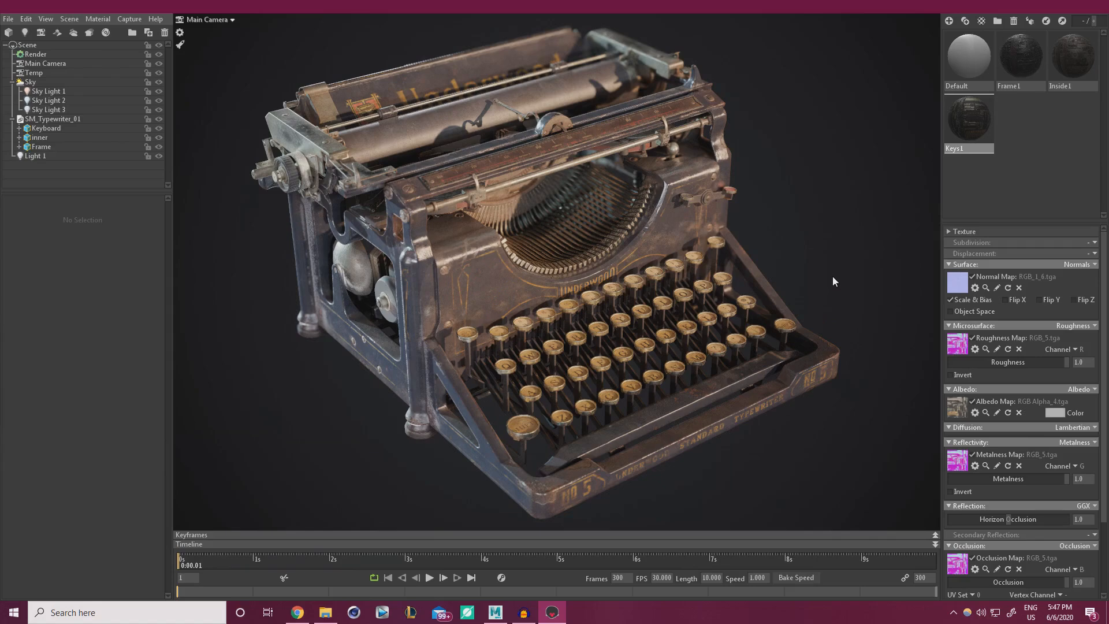
left_click(43, 64)
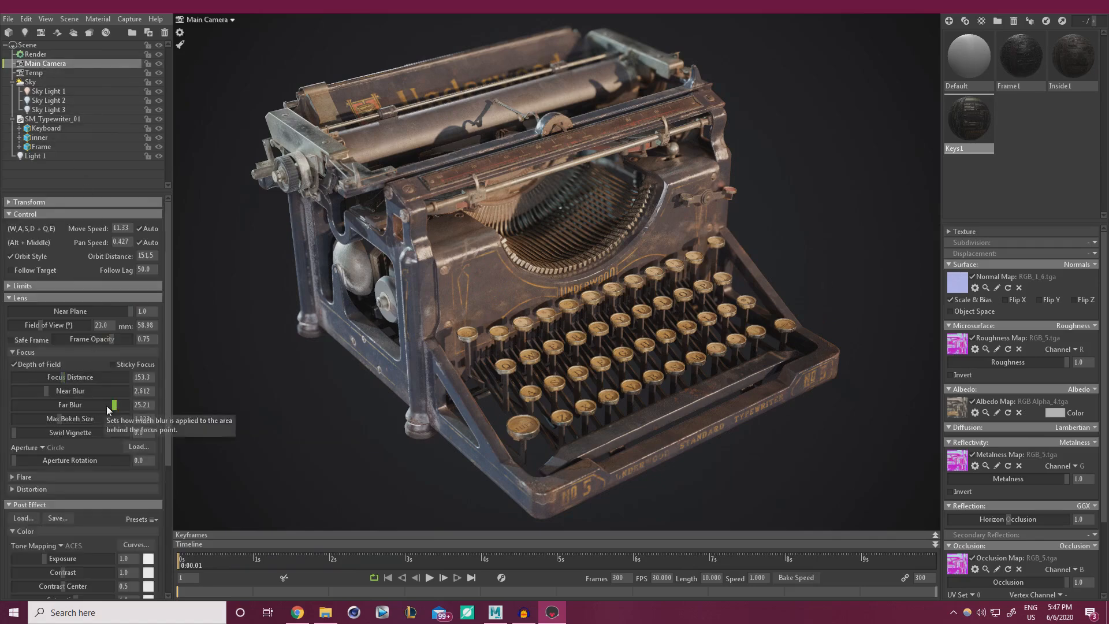
left_click_drag(105, 404, 99, 404)
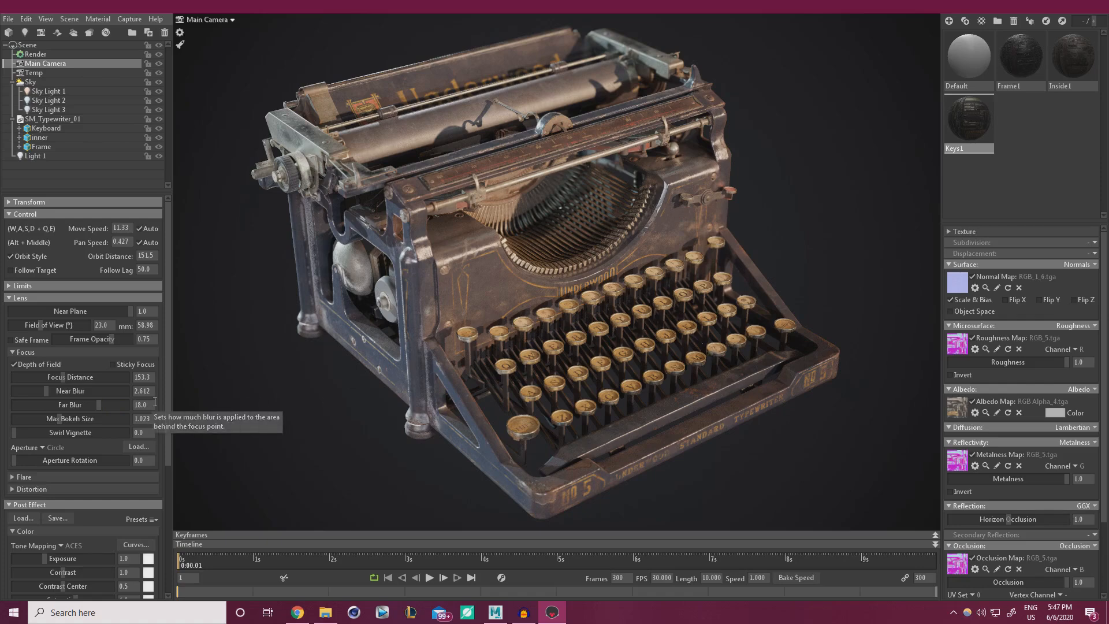
Set captures to 3840 x 2160 with 100x sampling and transparency, then capture an image.
left_click(70, 22)
mouse_move(130, 19)
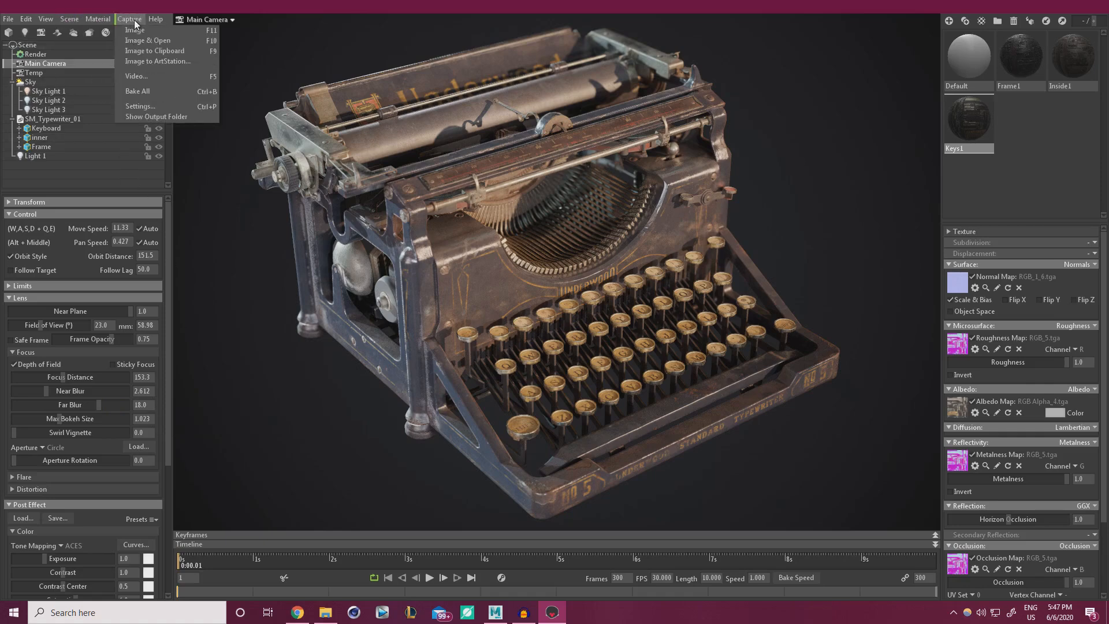
left_click(144, 106)
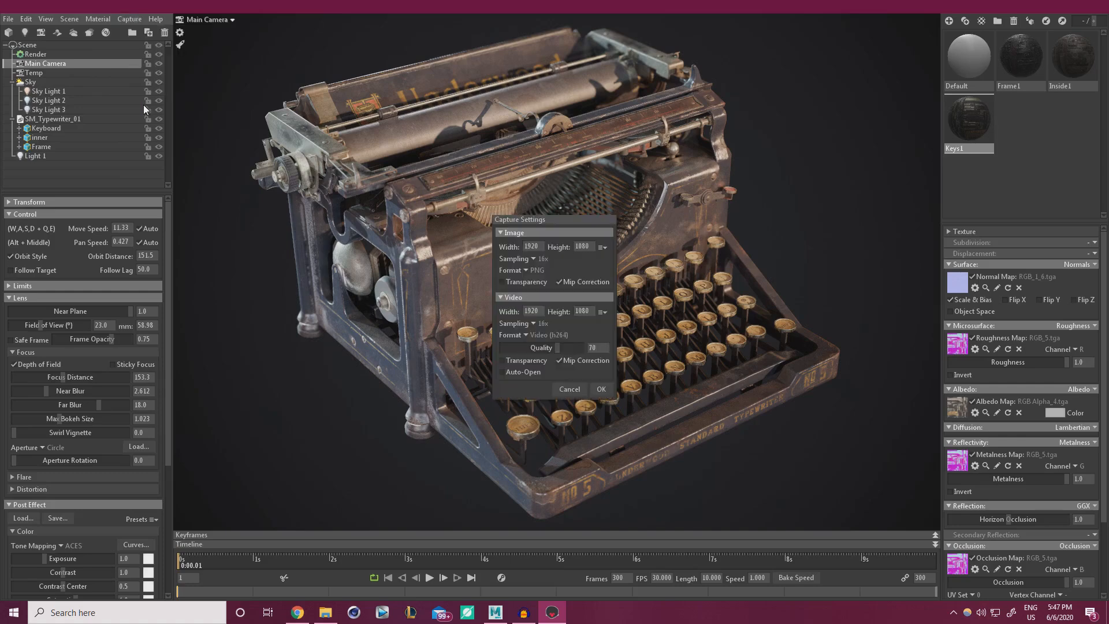
left_click(532, 258)
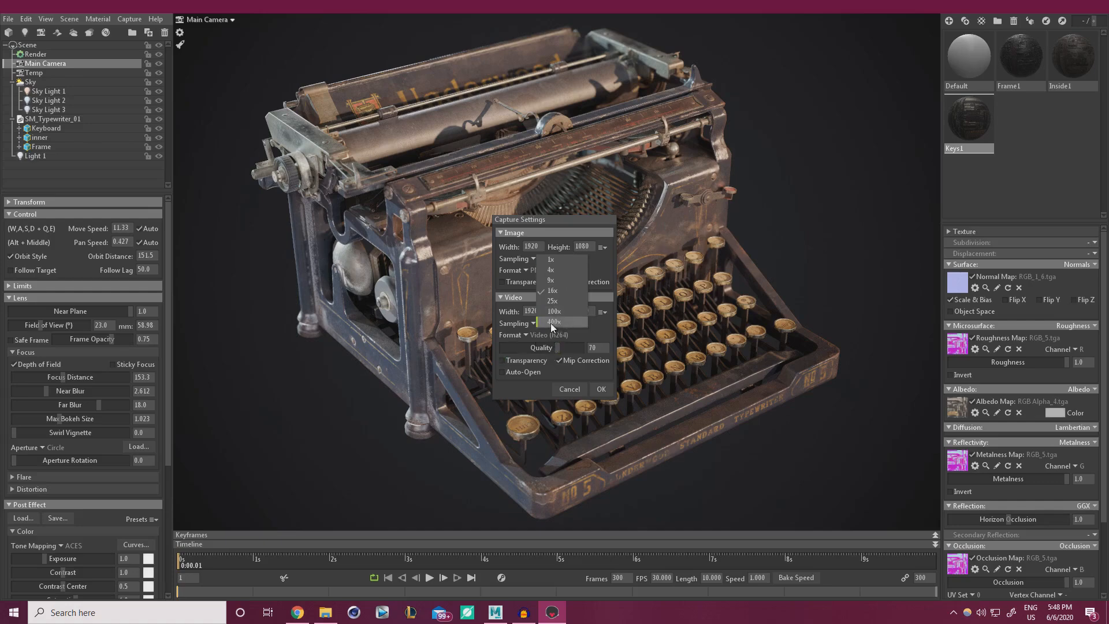
left_click(560, 310)
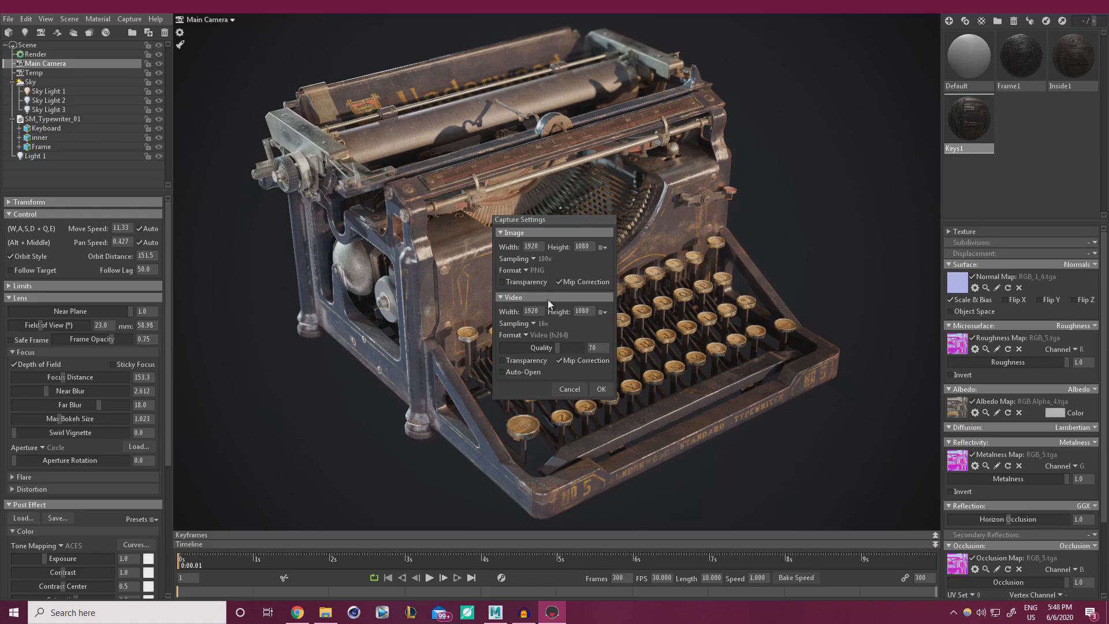
left_click(501, 283)
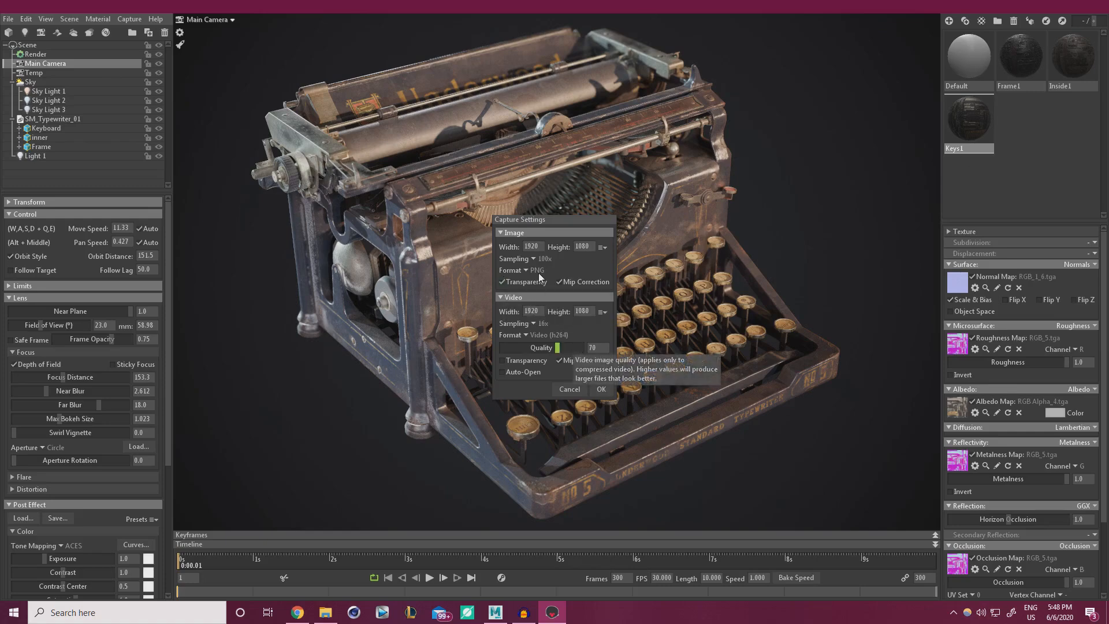
left_click(604, 247)
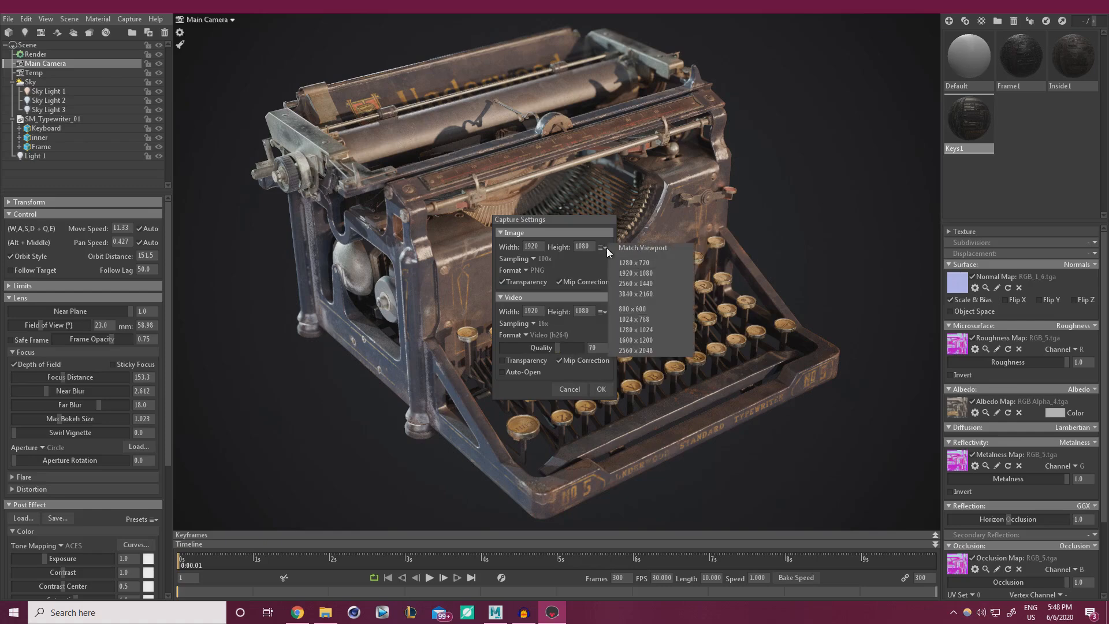
left_click(629, 293)
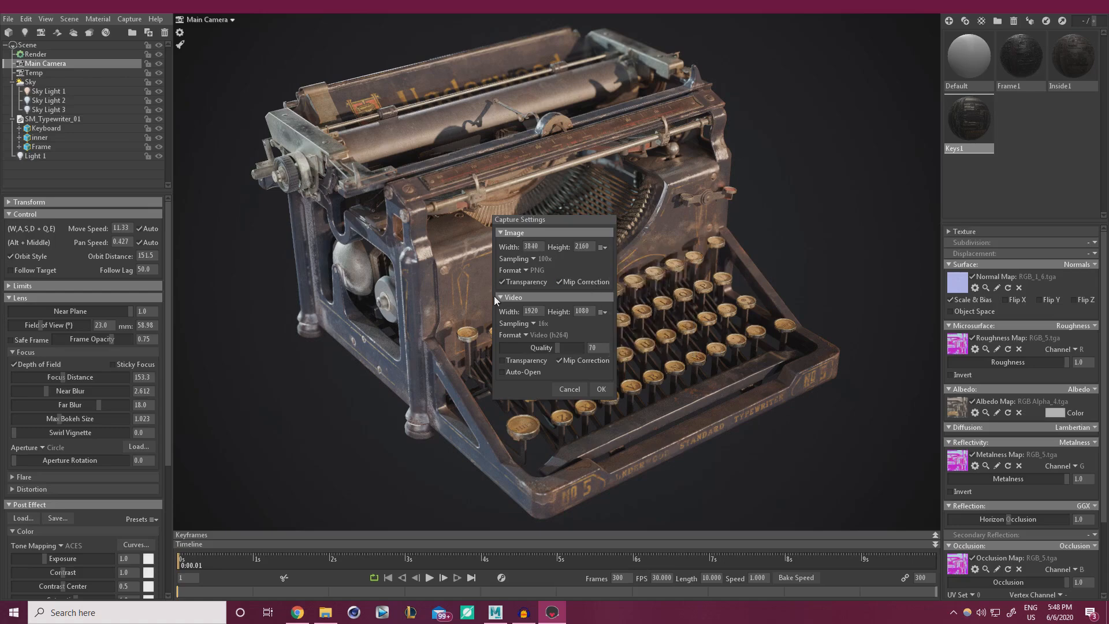
left_click(600, 390)
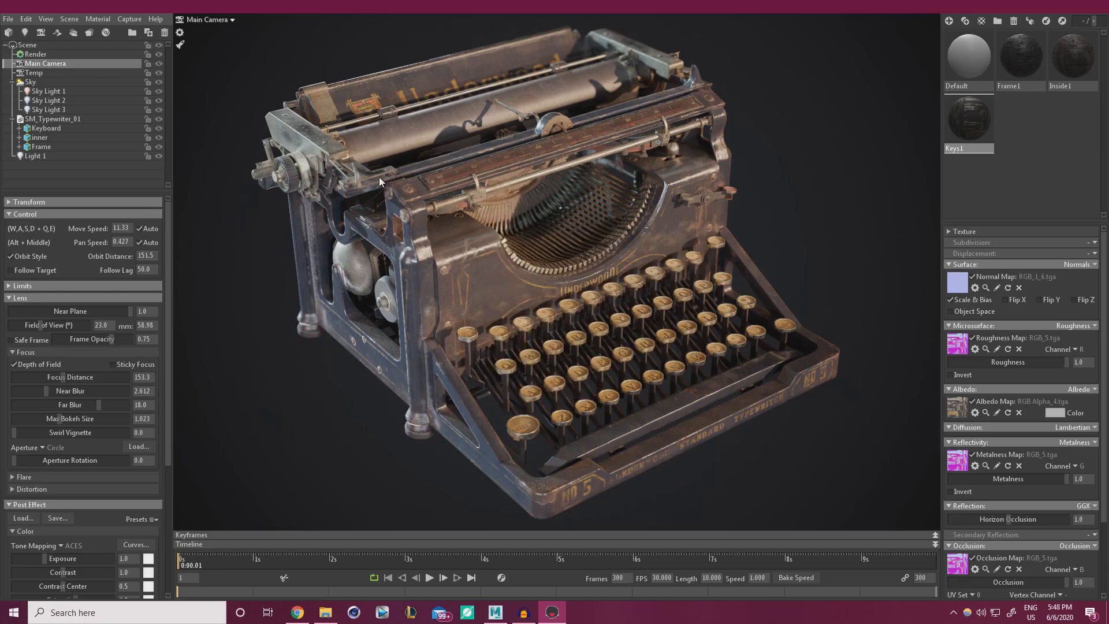
left_click(131, 19)
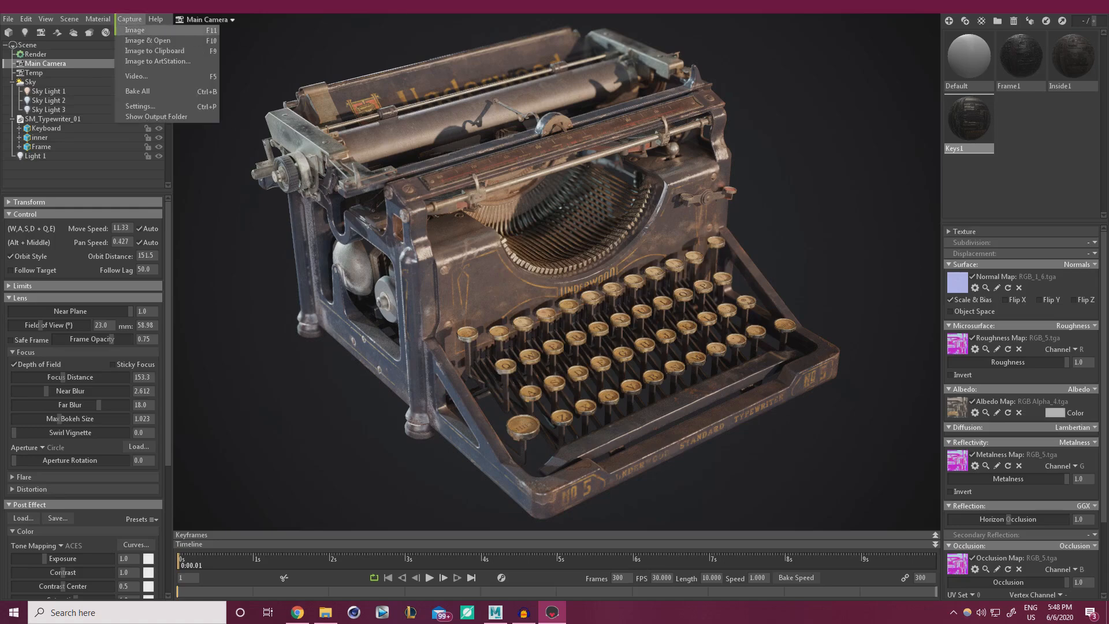
left_click(140, 32)
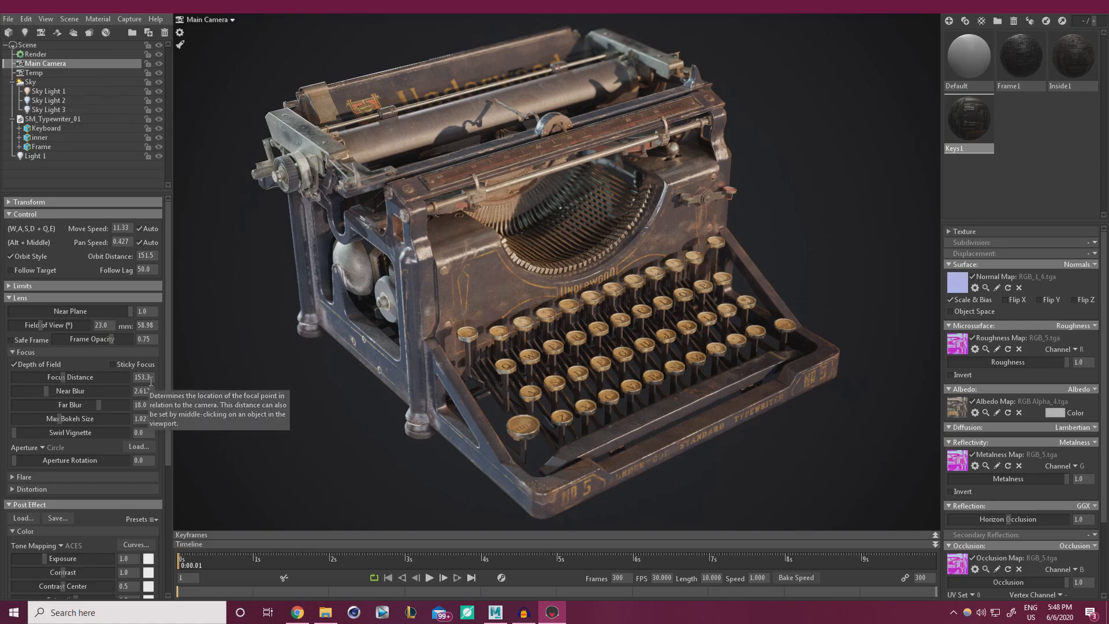
Change the backdrop colour to a brighter, warm orange-tinted grey.
left_click(30, 82)
left_click(130, 415)
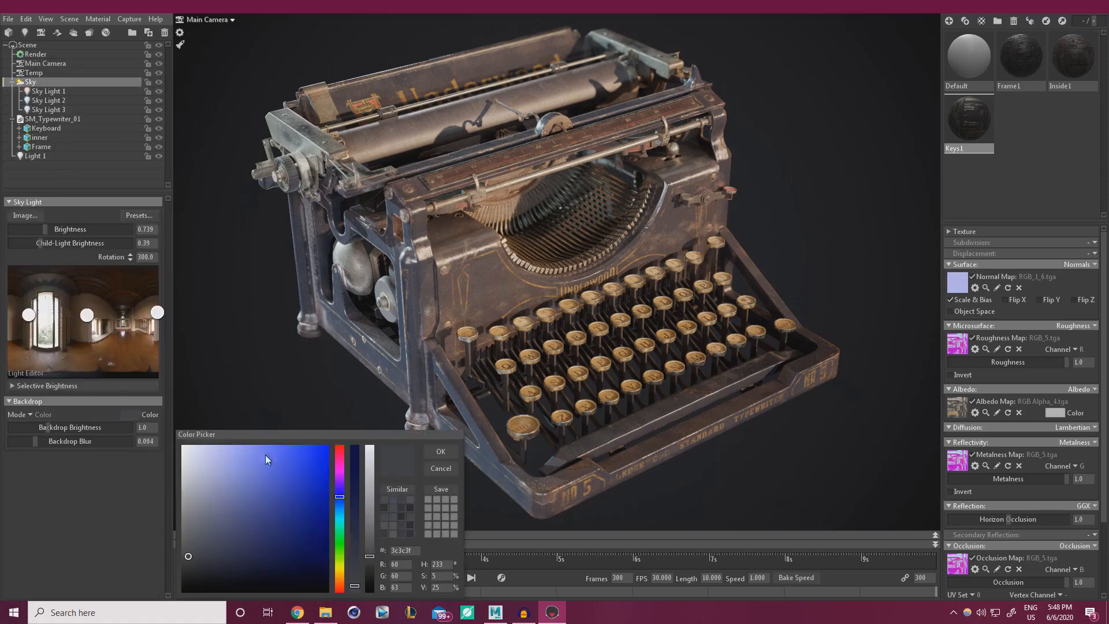
left_click(369, 468)
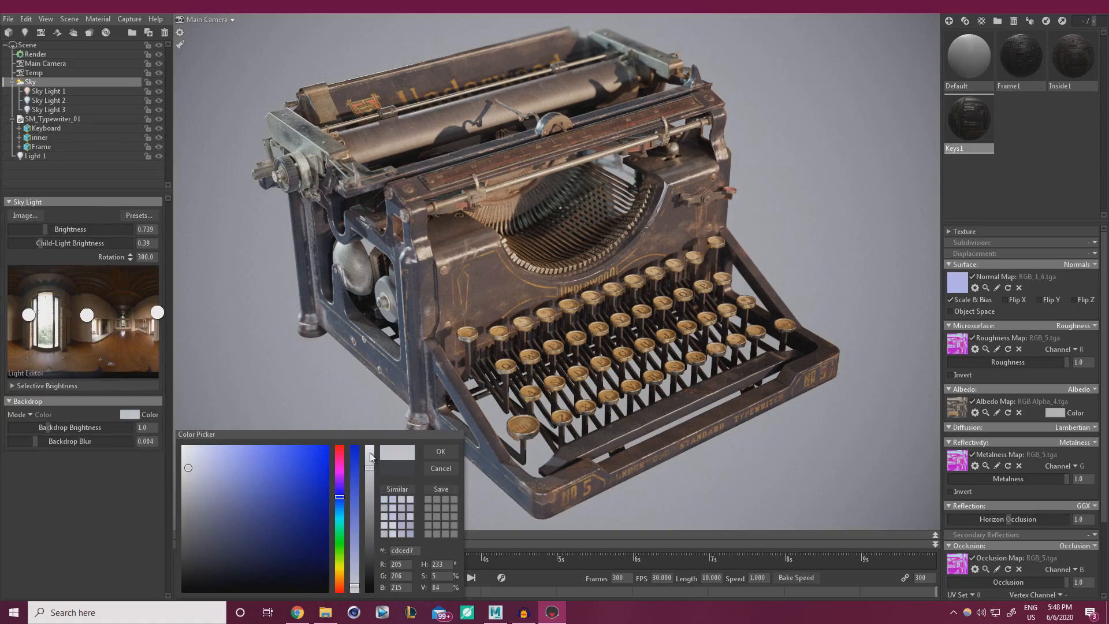
left_click(370, 453)
left_click(339, 578)
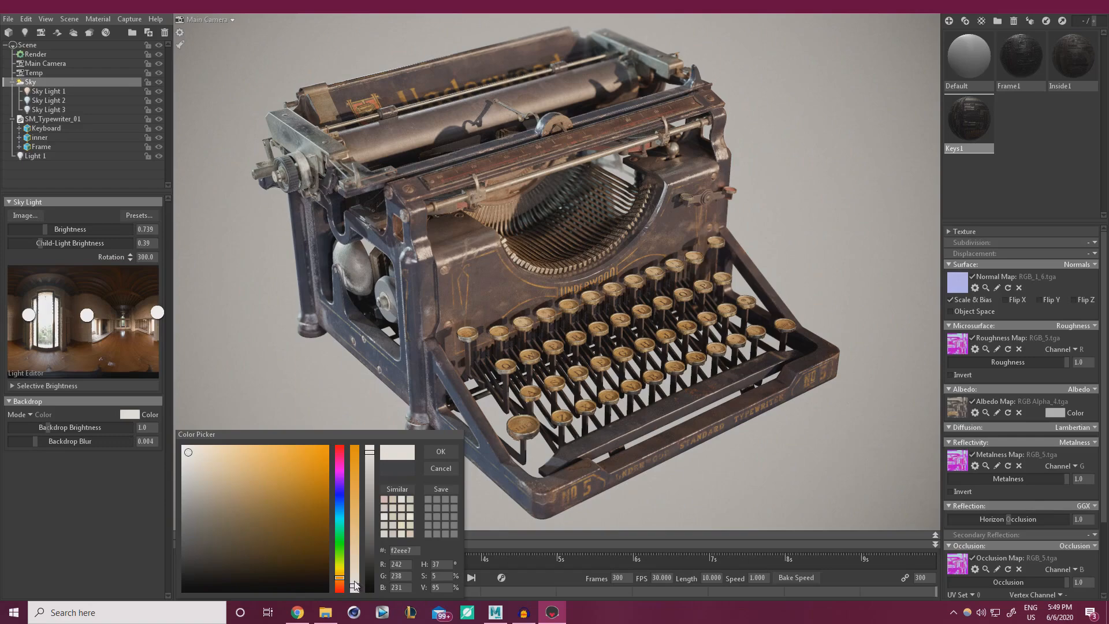
left_click(355, 583)
left_click(441, 451)
Lower the main camera's vignette strength from 0.915 to 0.173.
left_click(36, 64)
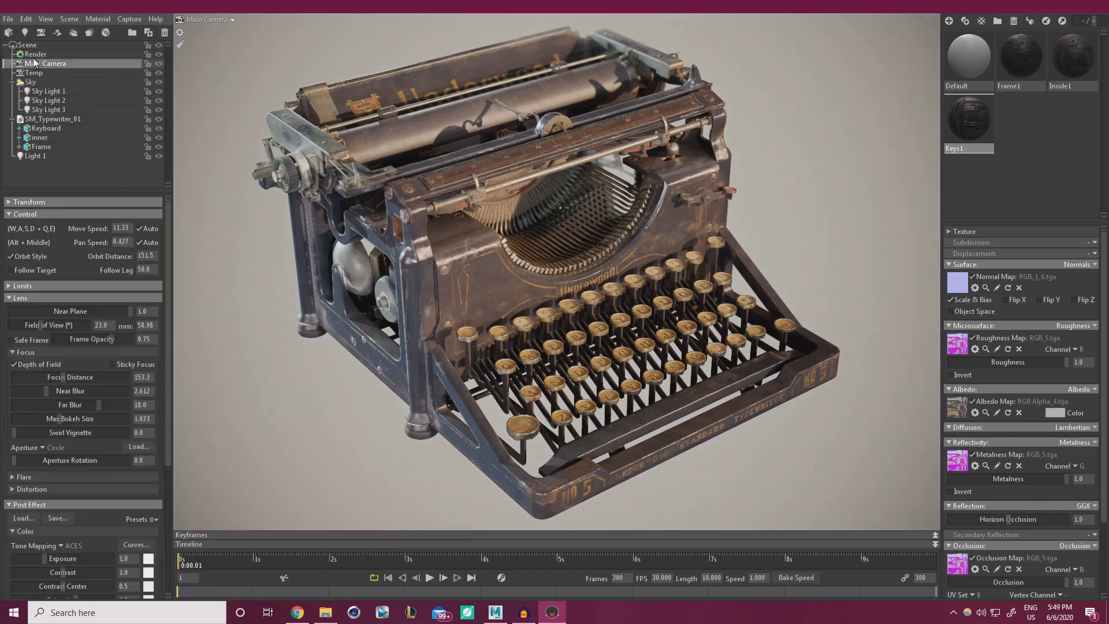
left_click(33, 55)
left_click(38, 64)
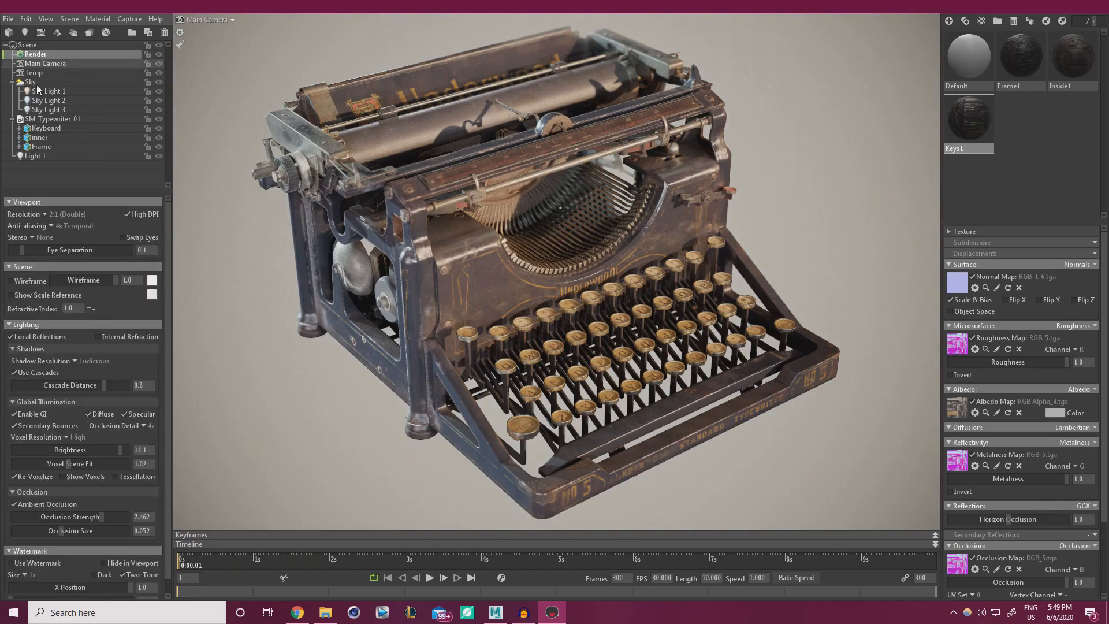
scroll(167, 509, "down", 5)
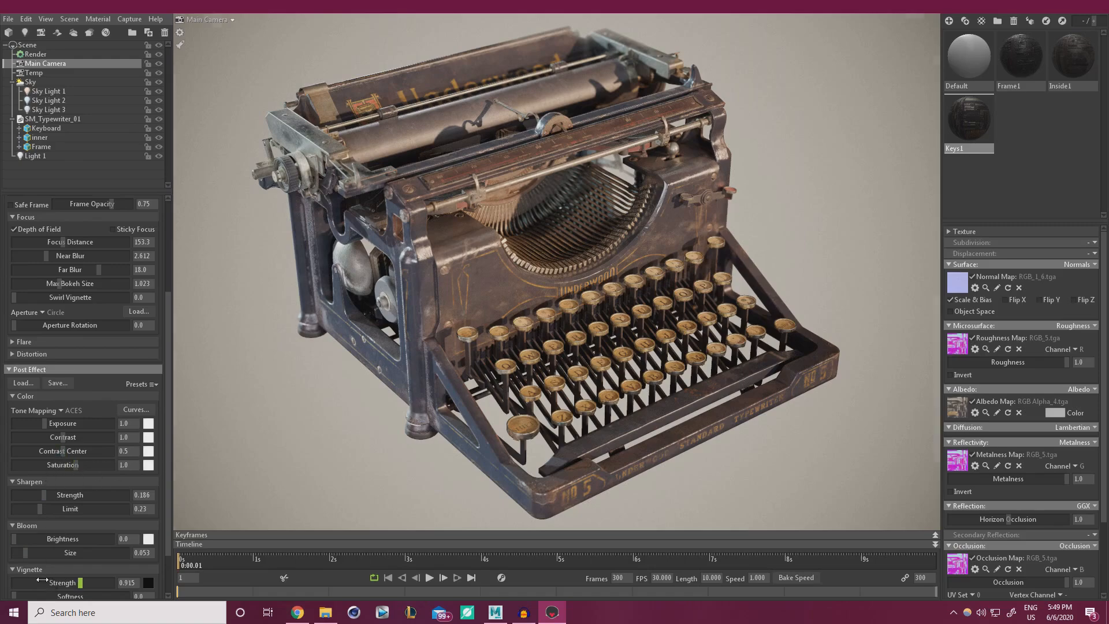
left_click_drag(49, 583, 43, 583)
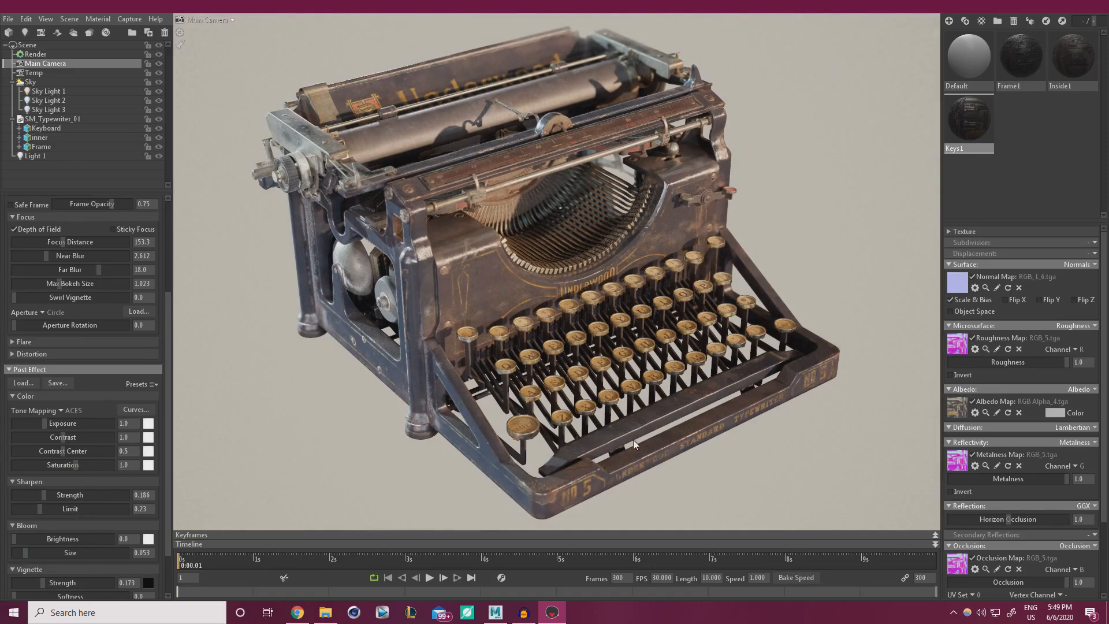
left_click(637, 362)
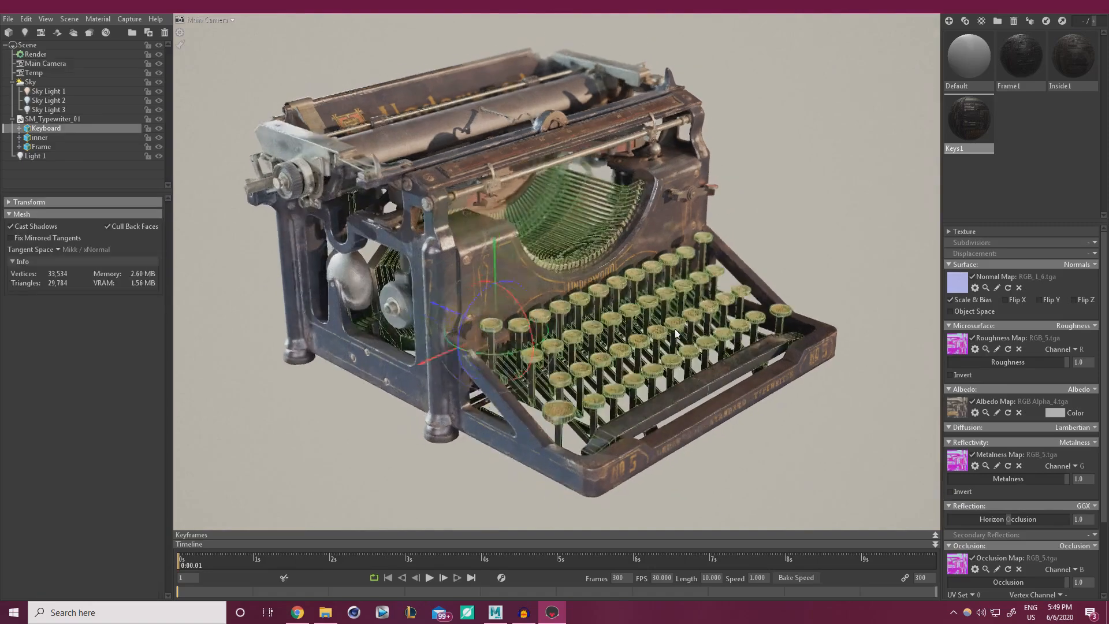
left_click_drag(637, 362, 644, 325)
left_click(823, 231)
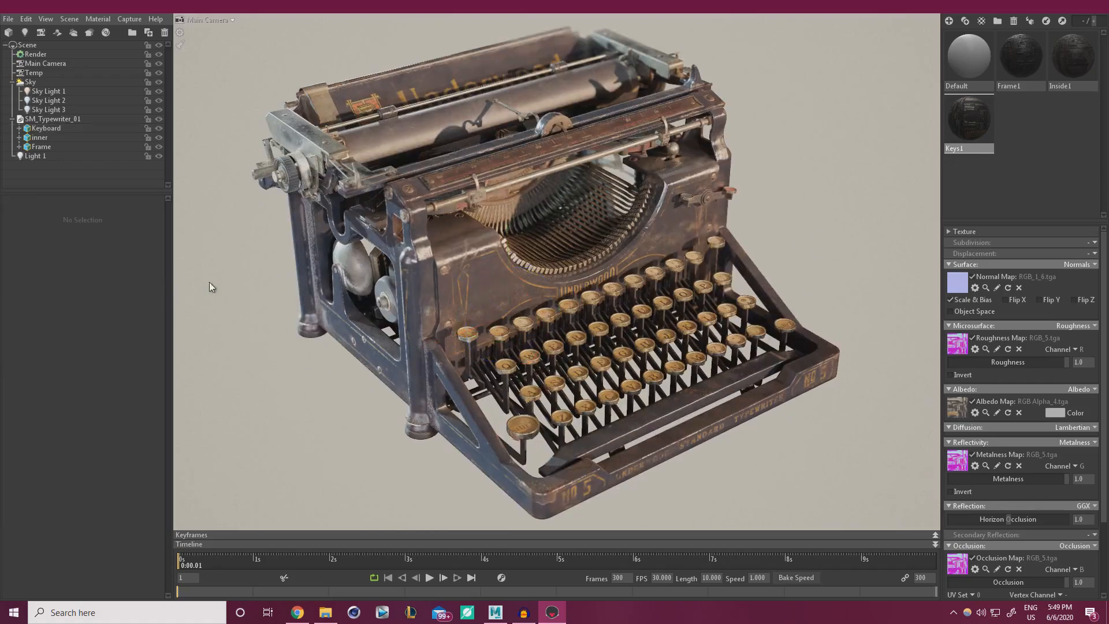
Change the Sky backdrop colour to the dark warm grey 383532 (R 56, G 53, B 50).
left_click(32, 82)
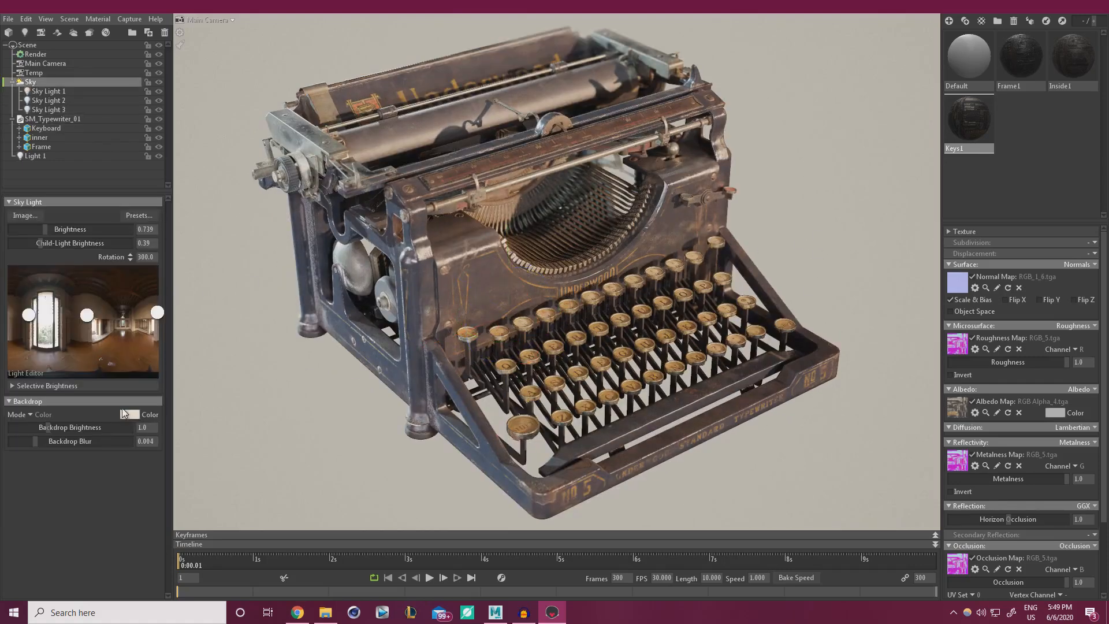
left_click(129, 415)
left_click(370, 580)
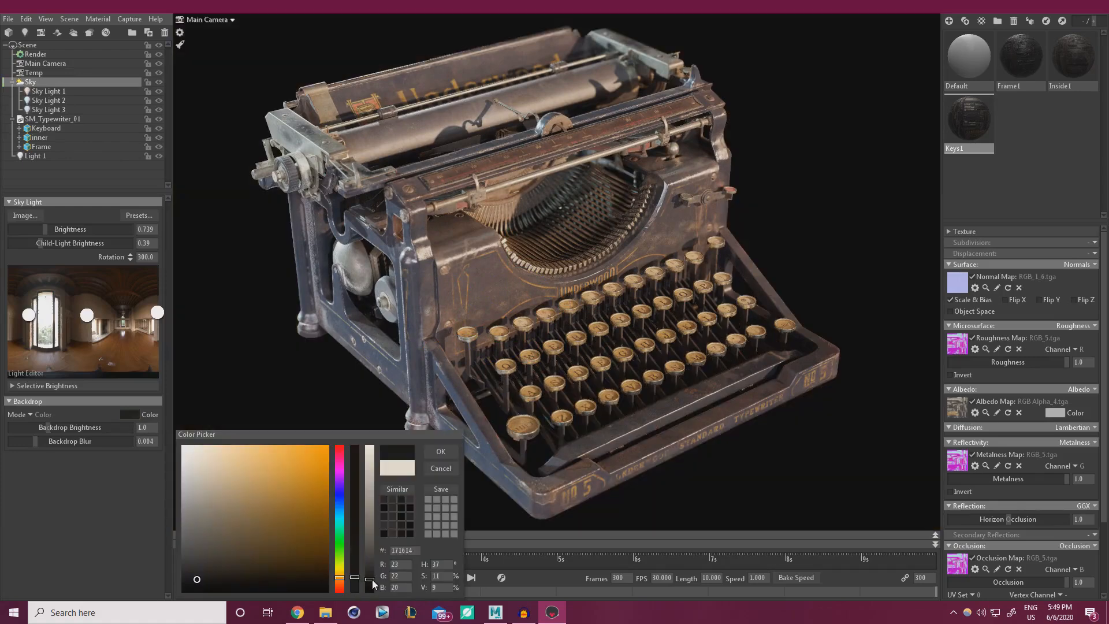
left_click(371, 561)
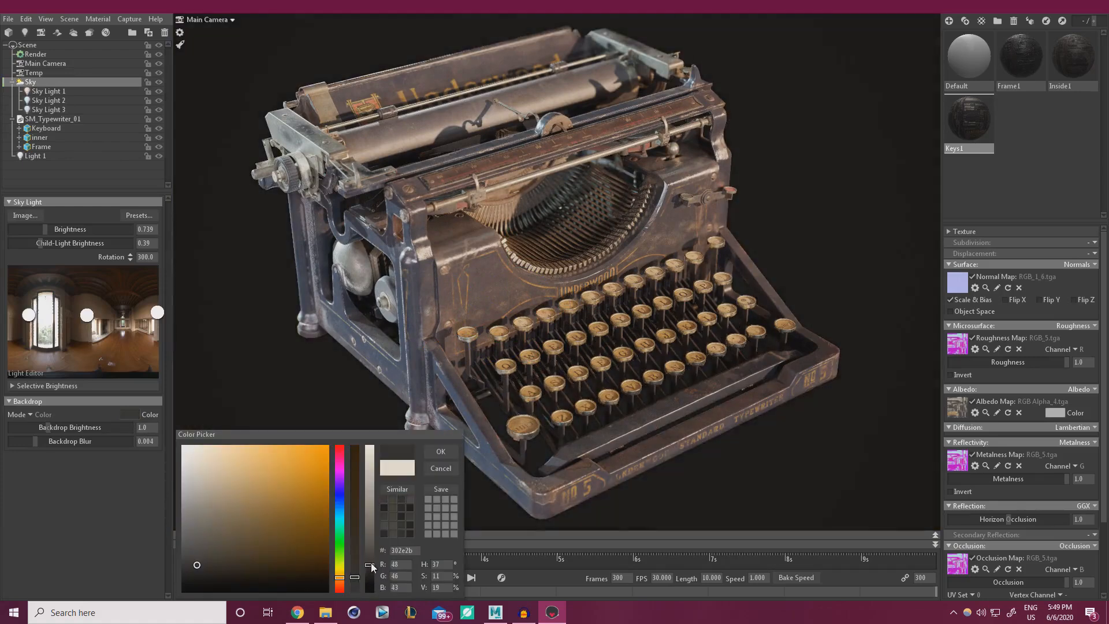
left_click(442, 452)
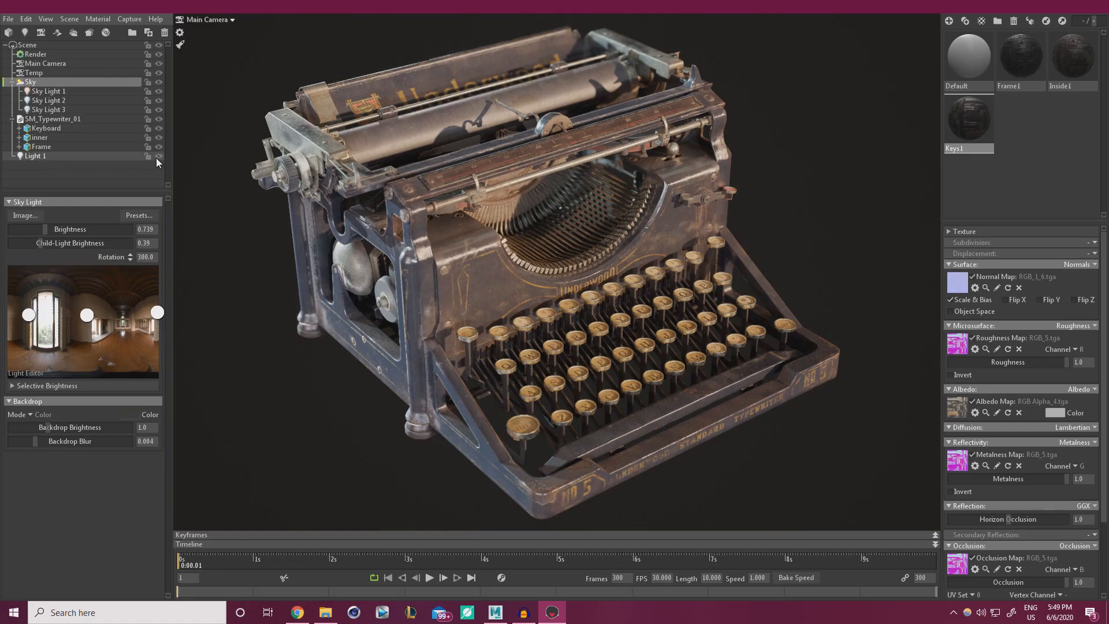
Hide Sky Light 3 and lower Sky Light 2's brightness slightly.
left_click(158, 108)
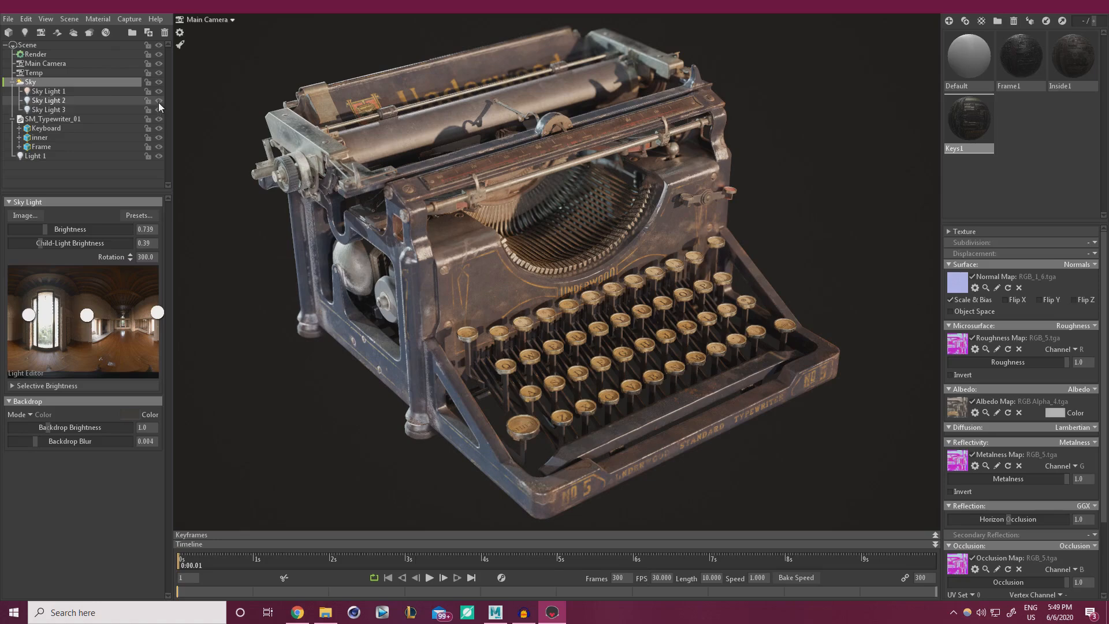
left_click(158, 102)
left_click(158, 102)
left_click(45, 101)
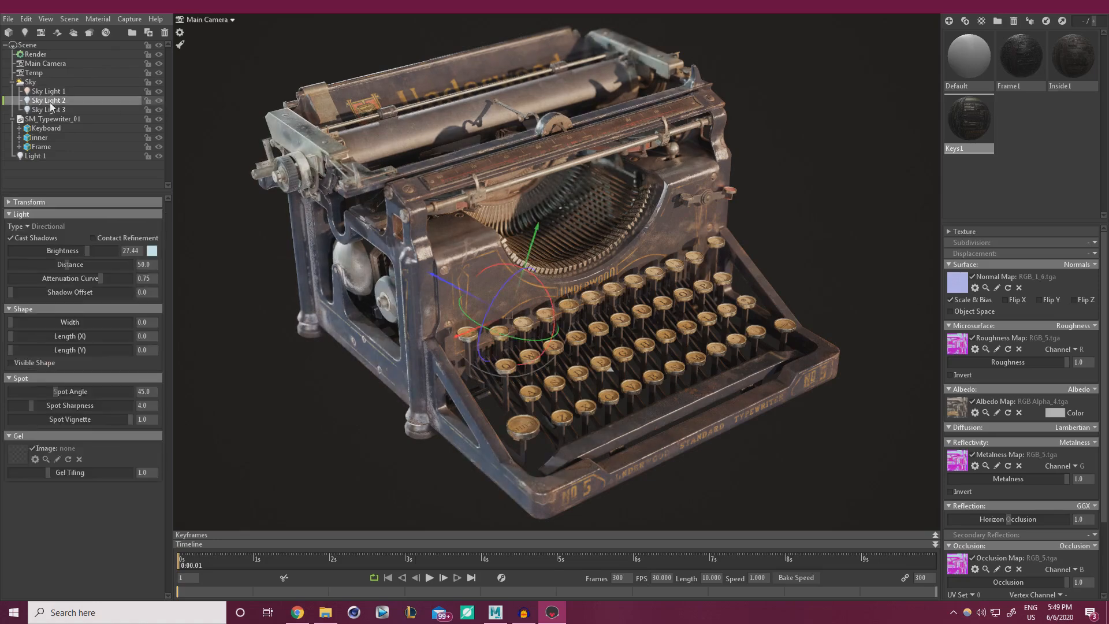
left_click(75, 250)
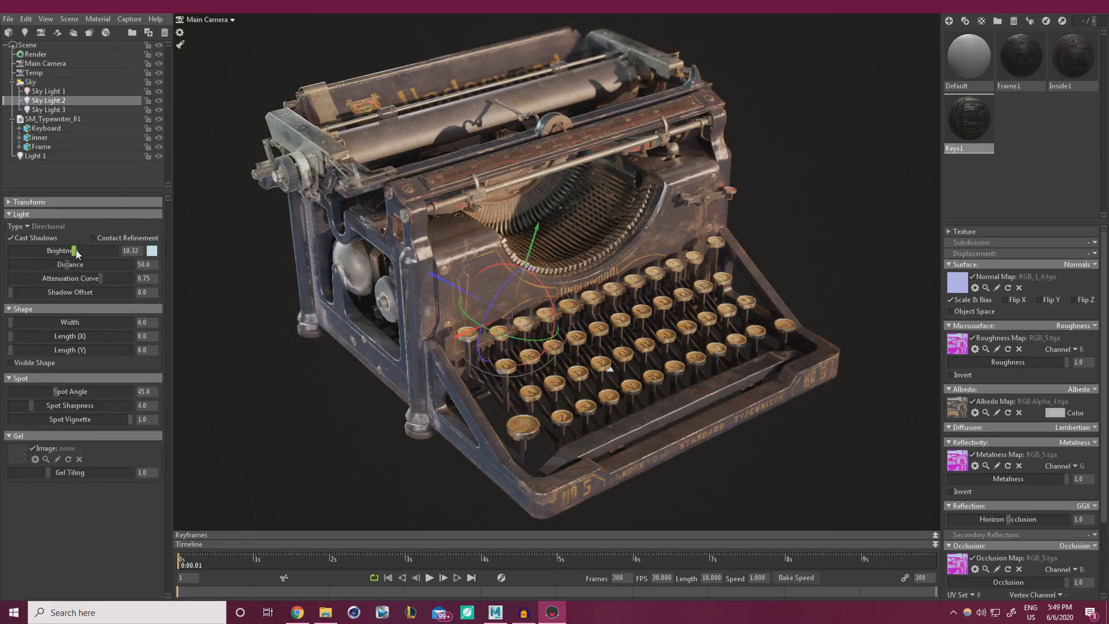
left_click(83, 251)
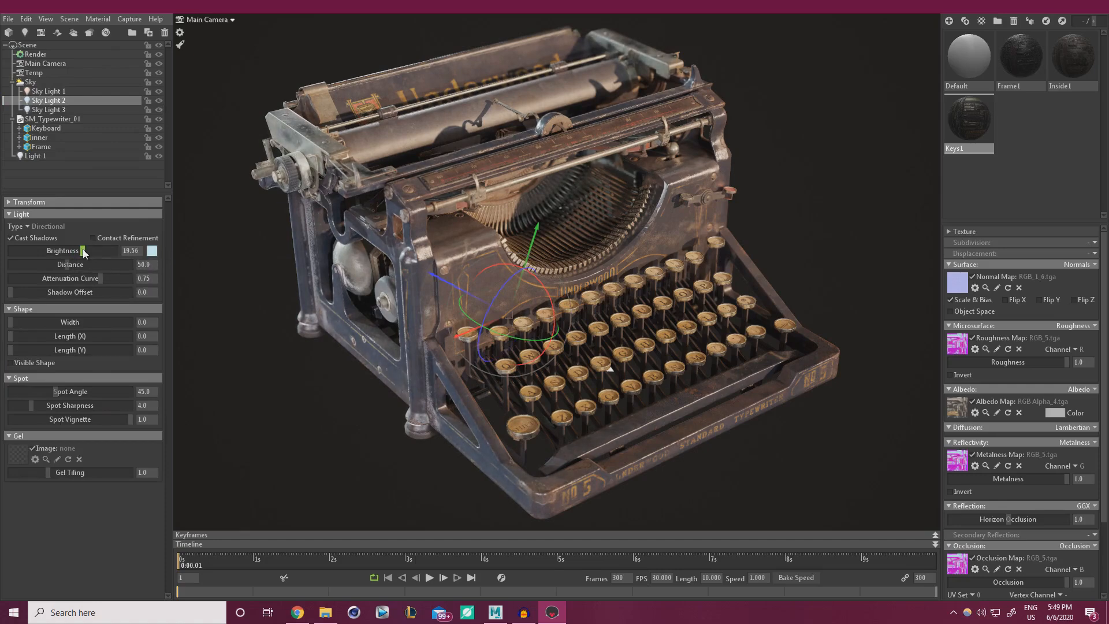
Rotate Sky Light 1, with brightness 14.05 and shape width 3.295.
left_click(49, 91)
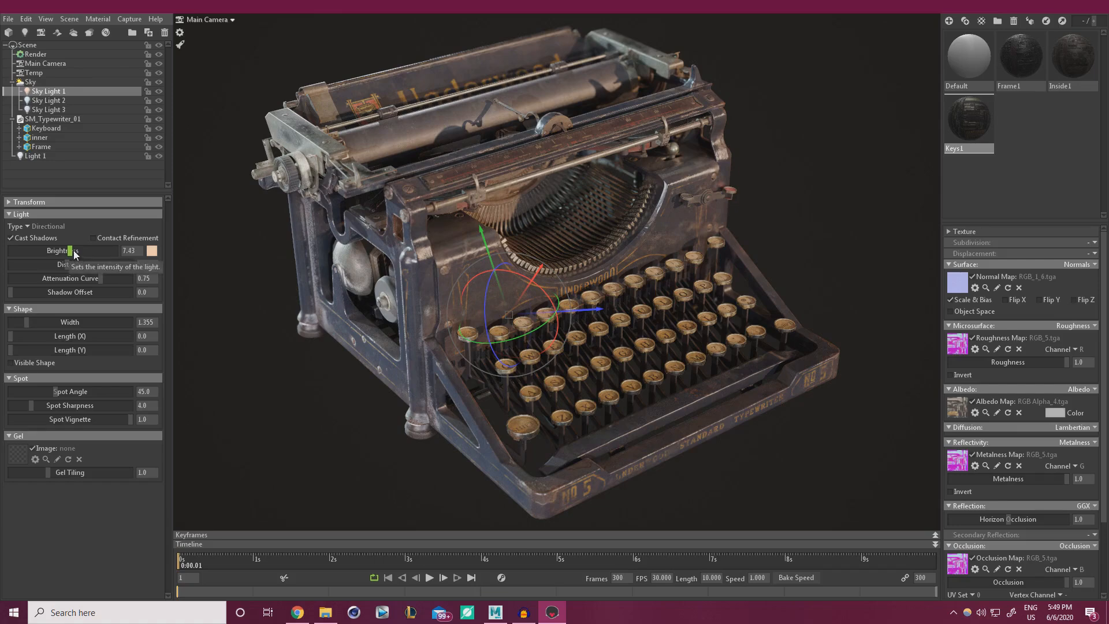
left_click_drag(77, 251, 78, 250)
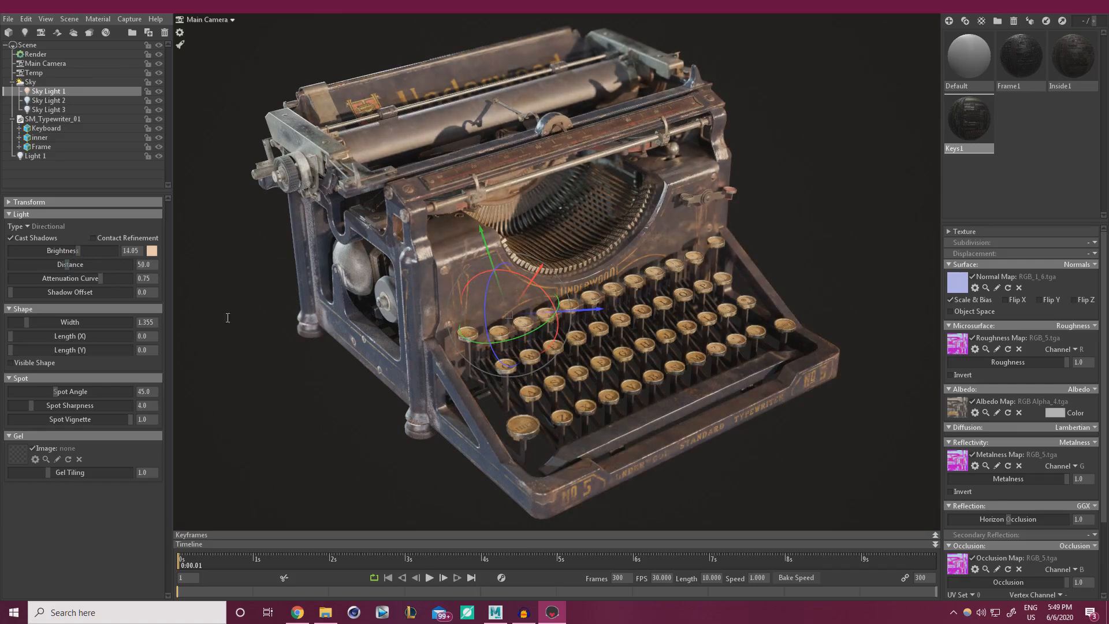
mouse_move(520, 342)
left_mouse_down()
mouse_move(527, 335)
mouse_move(510, 341)
mouse_move(520, 337)
left_mouse_up()
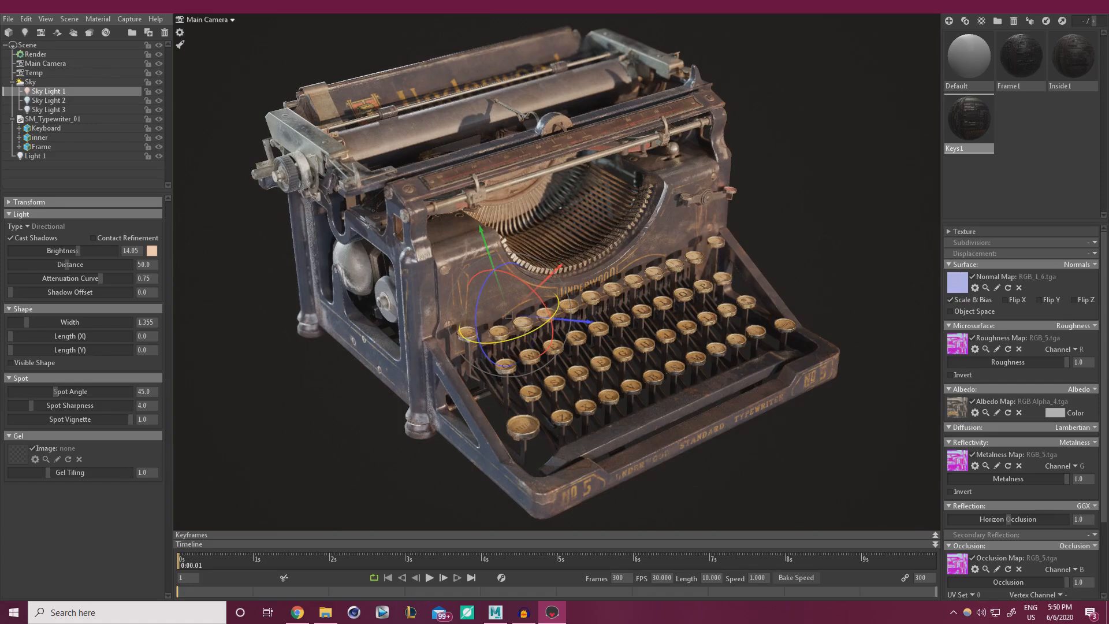
left_click(819, 233)
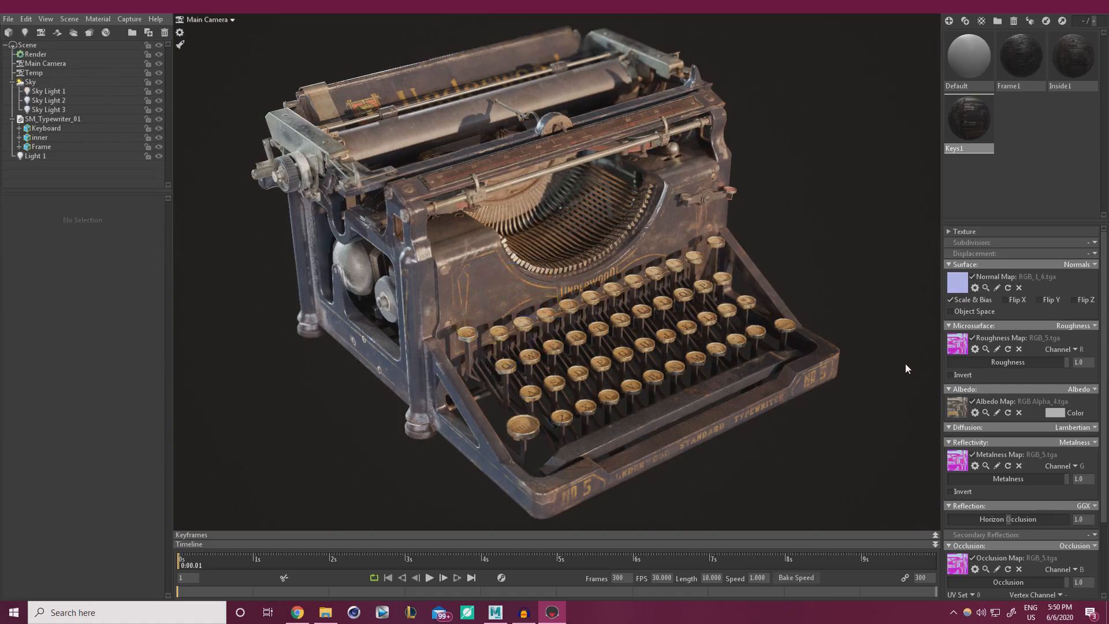
left_click(83, 91)
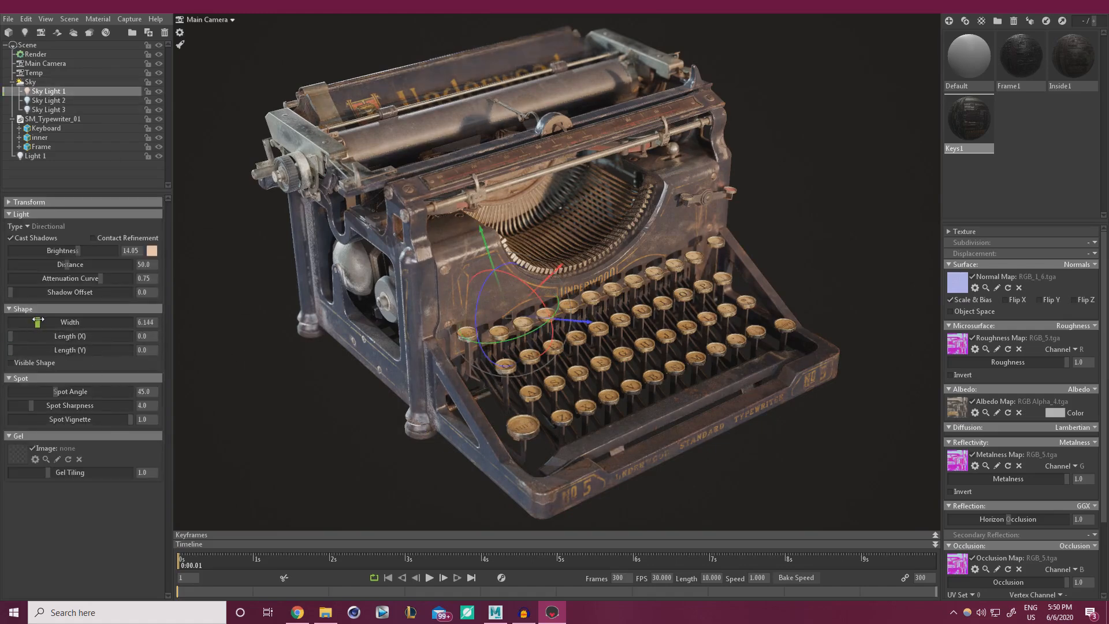
mouse_move(30, 322)
left_mouse_down()
mouse_move(13, 322)
mouse_move(33, 322)
left_mouse_up()
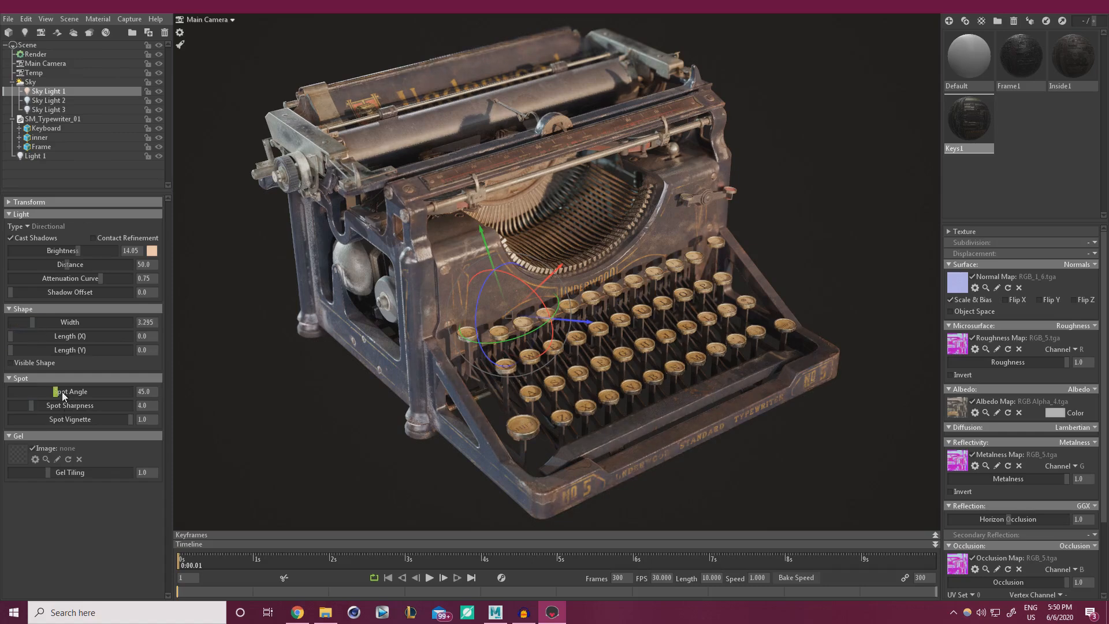
left_click(283, 411)
left_click_drag(672, 424, 684, 430)
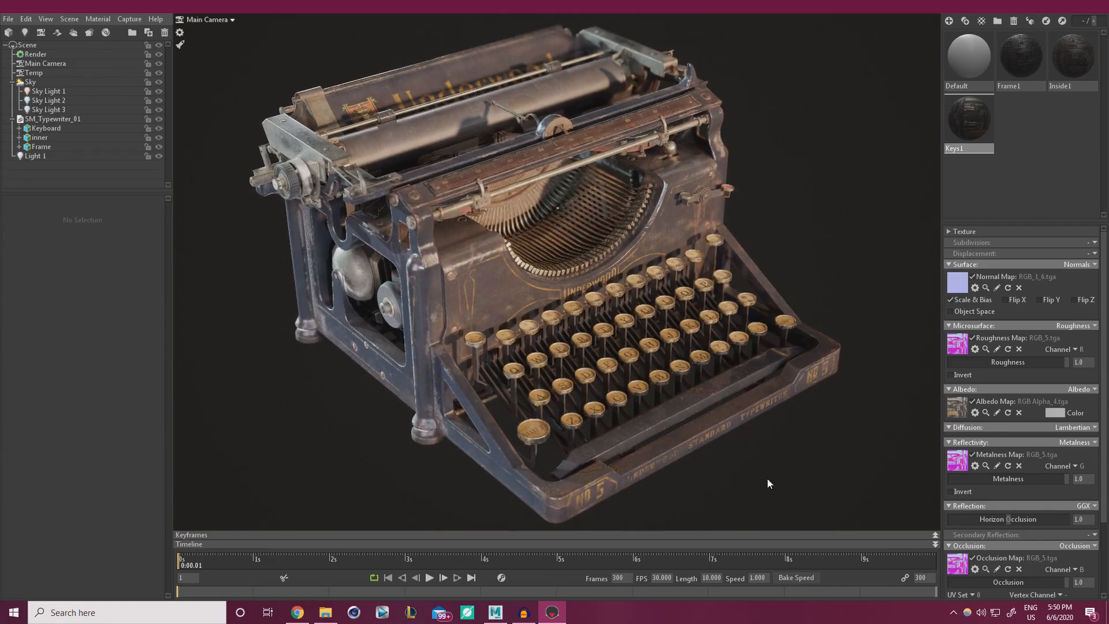
Capture an image of the typewriter render, then save the scene.
left_click(122, 17)
left_click(137, 29)
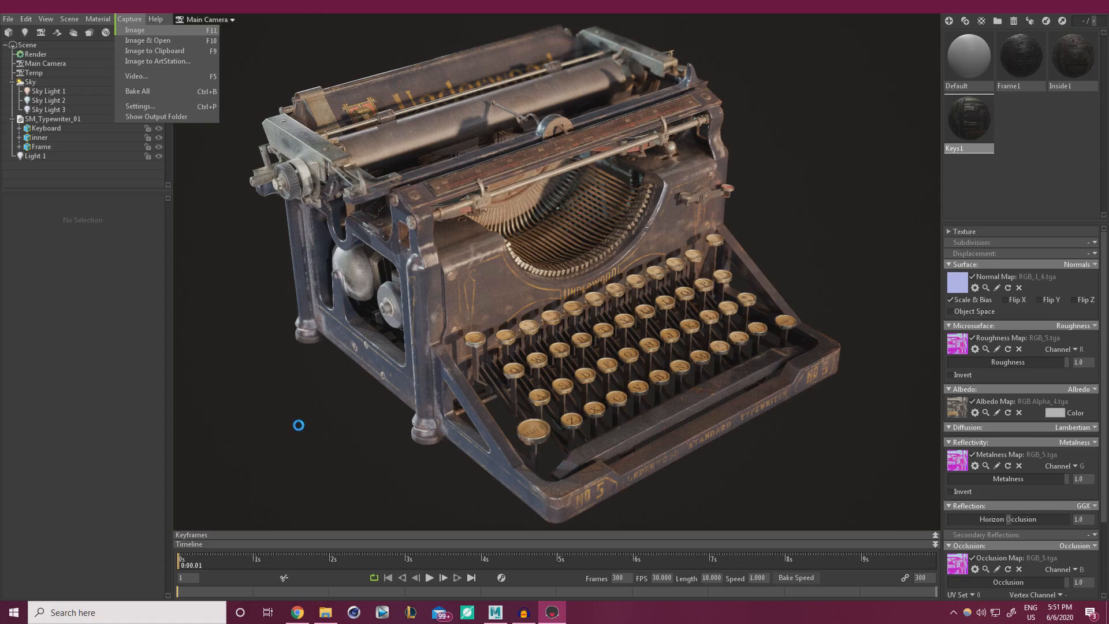
left_click(8, 18)
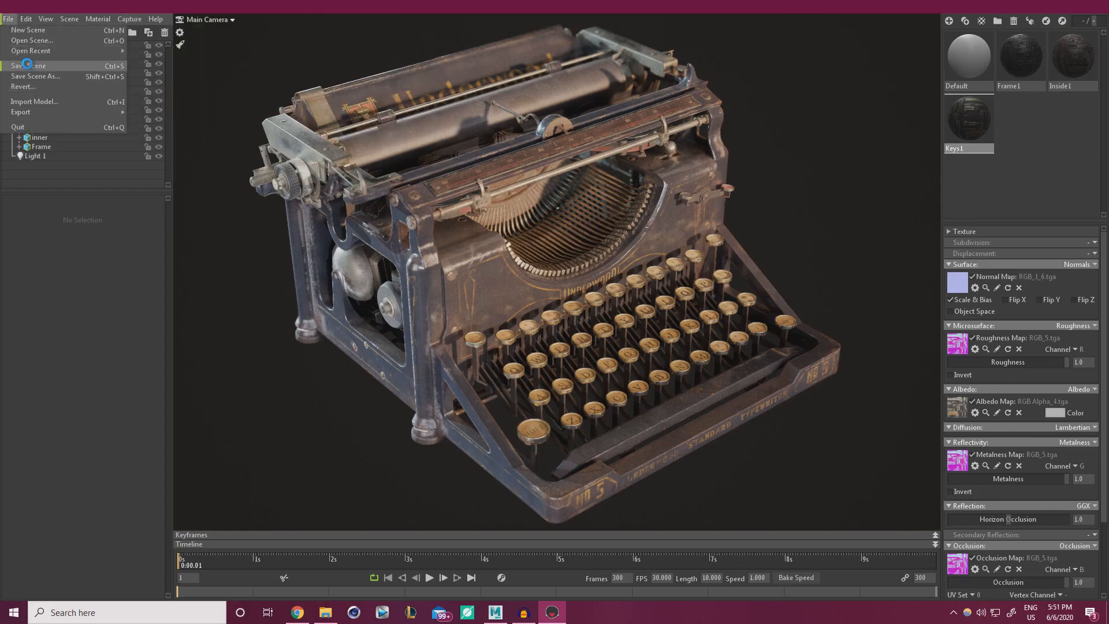
left_click(28, 66)
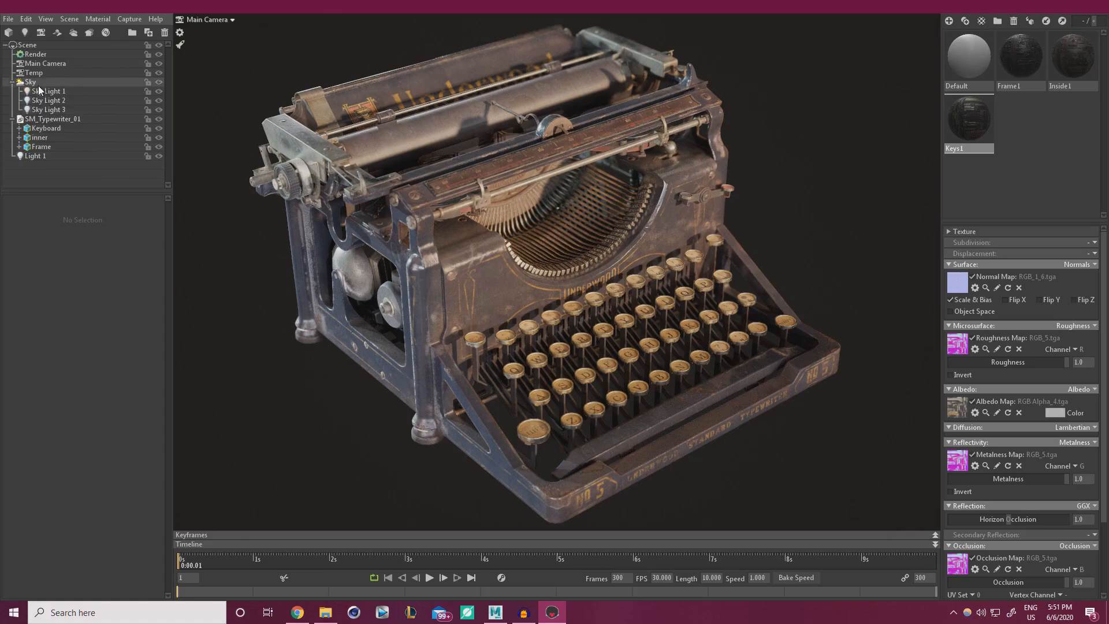
Raise the render's ambient occlusion strength to 151.0.
left_click(41, 54)
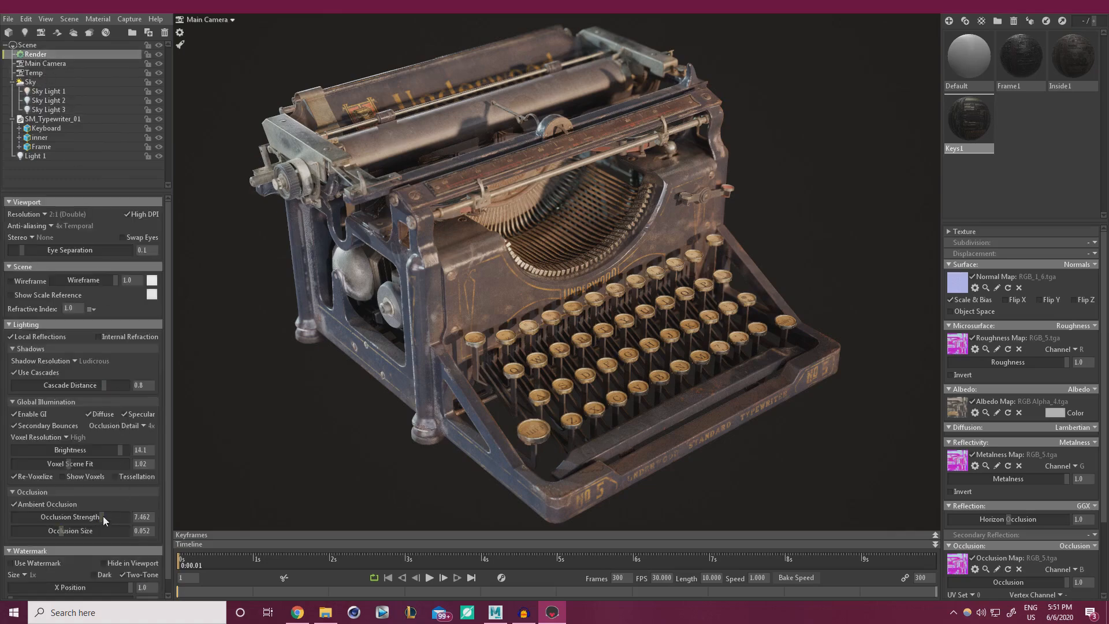
left_click_drag(102, 518, 41, 531)
mouse_move(109, 519)
left_mouse_down()
mouse_move(135, 521)
mouse_move(17, 518)
mouse_move(122, 519)
left_mouse_up()
type("0")
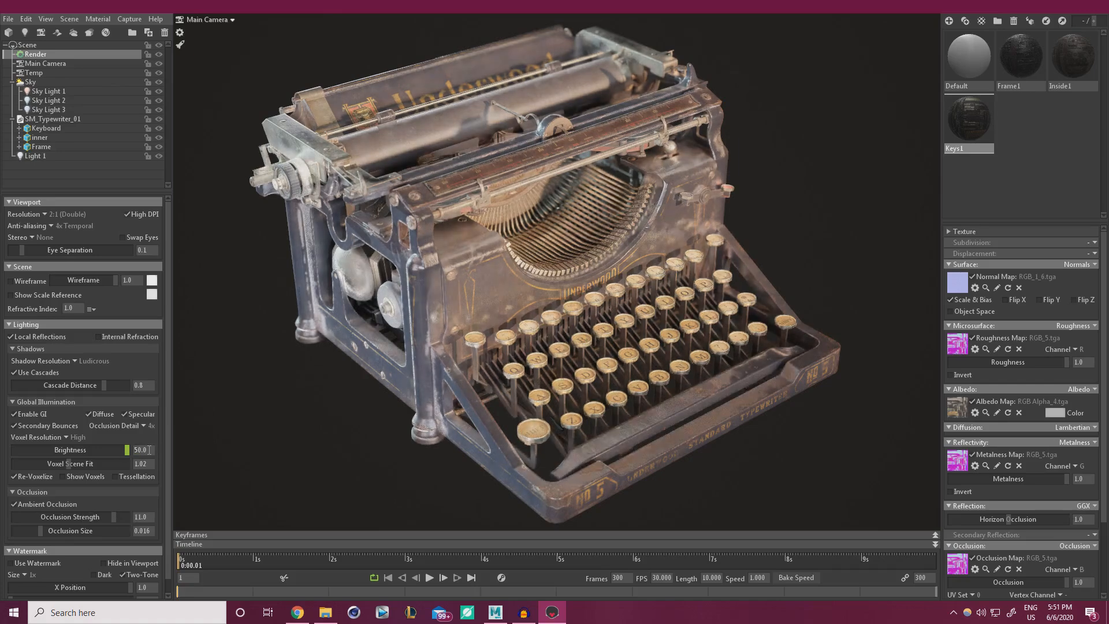
key("Return")
key("ctrl+z")
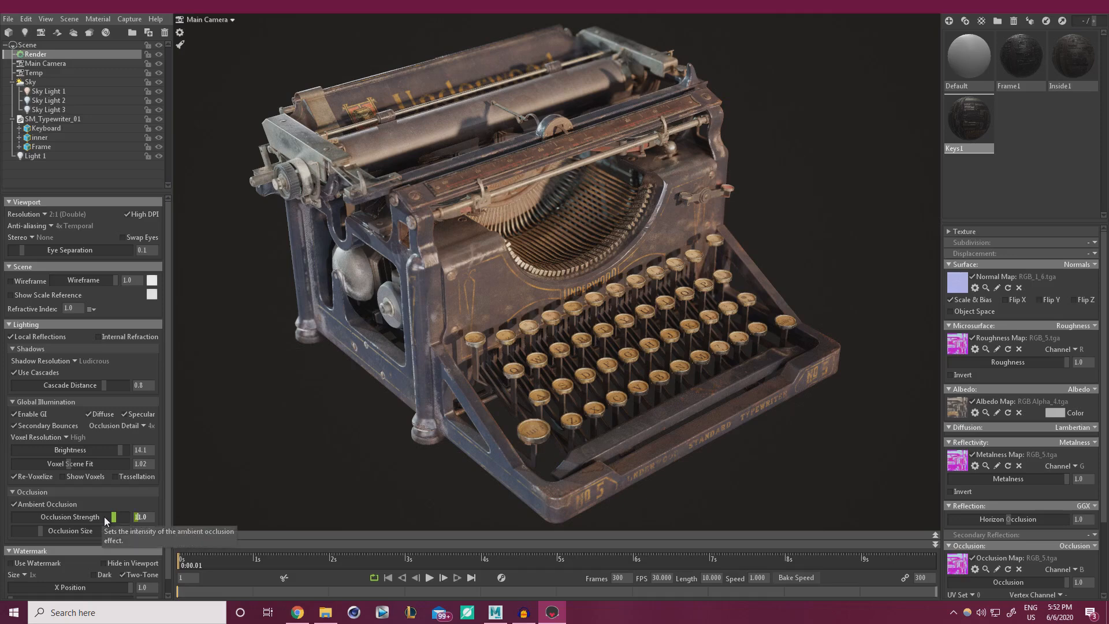
type("5")
key("Return")
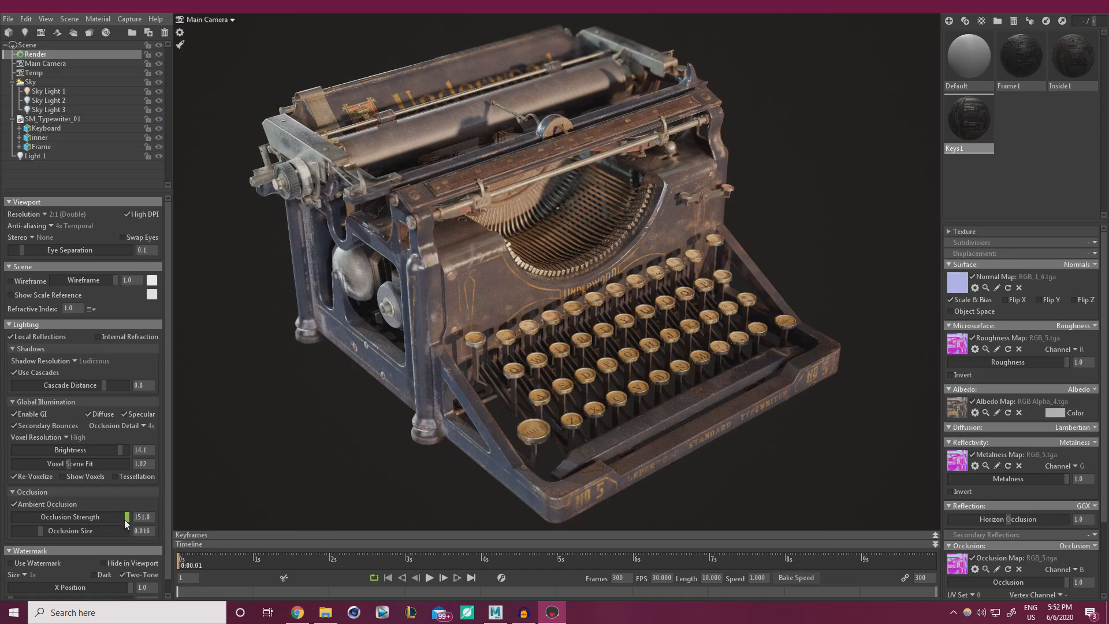
Set the occlusion size to 0.029 and minimize Toolbag.
mouse_move(40, 530)
left_mouse_down()
mouse_move(77, 527)
mouse_move(33, 532)
mouse_move(60, 531)
mouse_move(48, 530)
left_mouse_up()
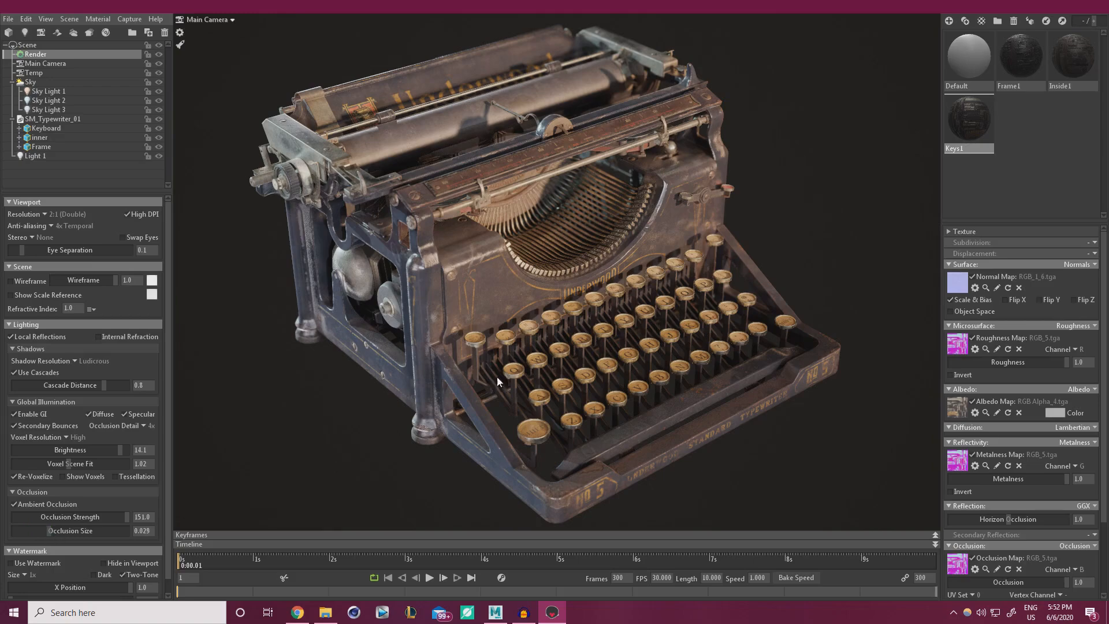
left_click(850, 205)
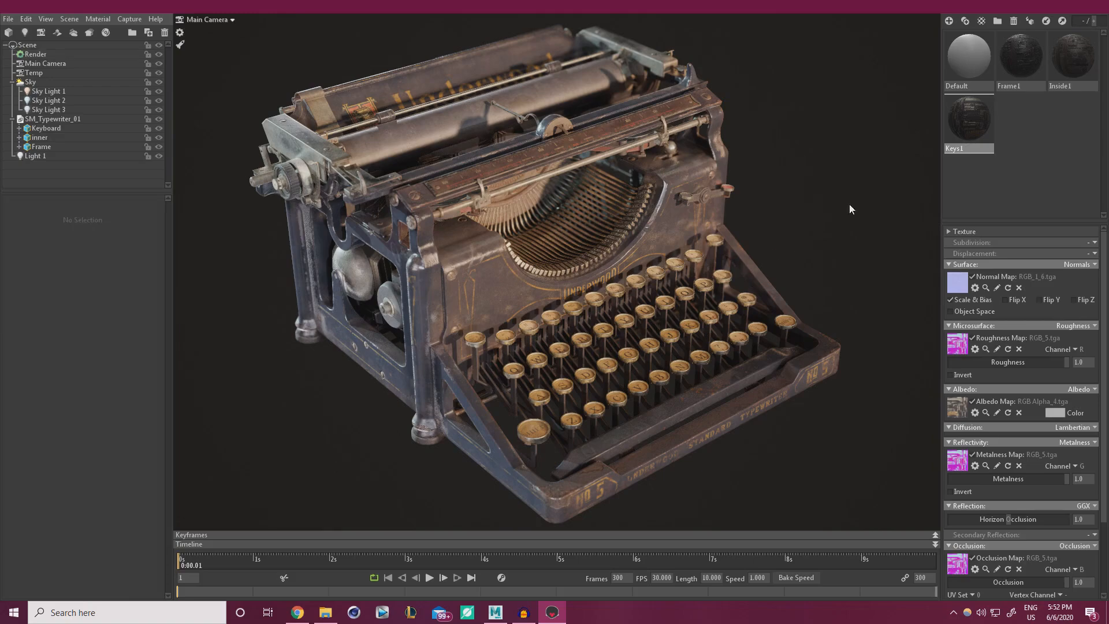
left_click(1043, 7)
Reveal the desktop and launch Photoshop CS6 from it.
left_click(1042, 7)
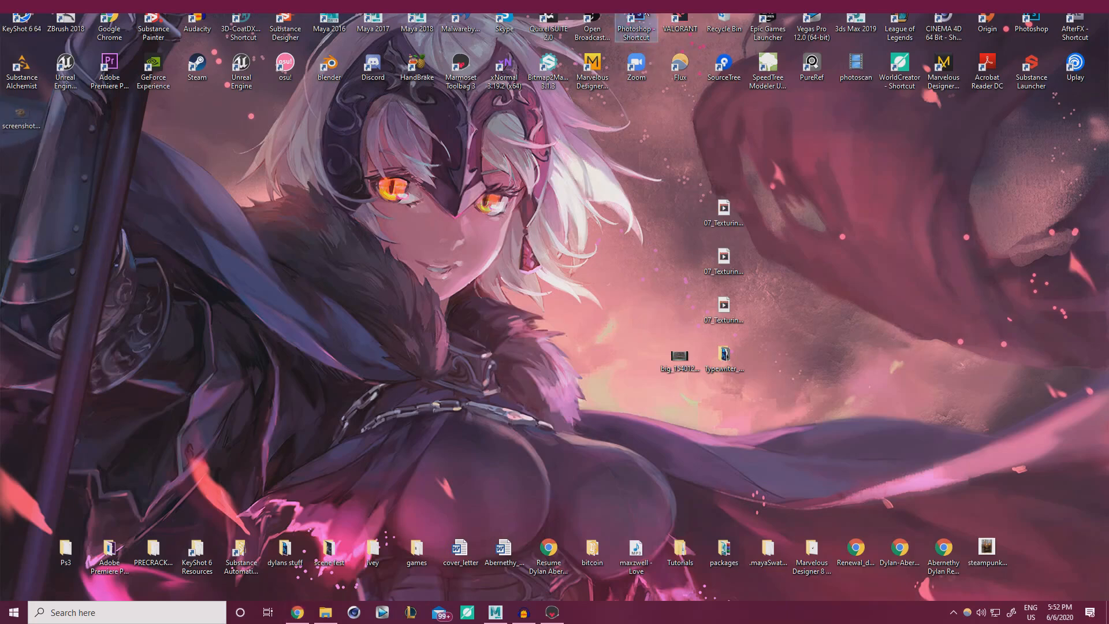
double_click(632, 24)
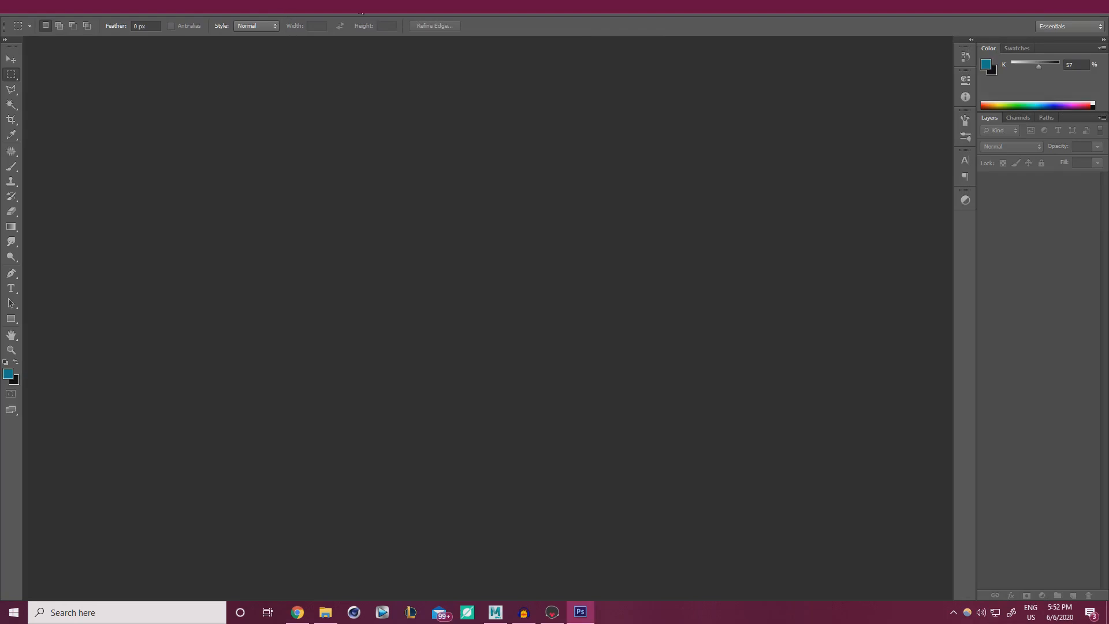
Open the typewriter screenshot000.png in a maximized Photoshop window.
double_click(375, 6)
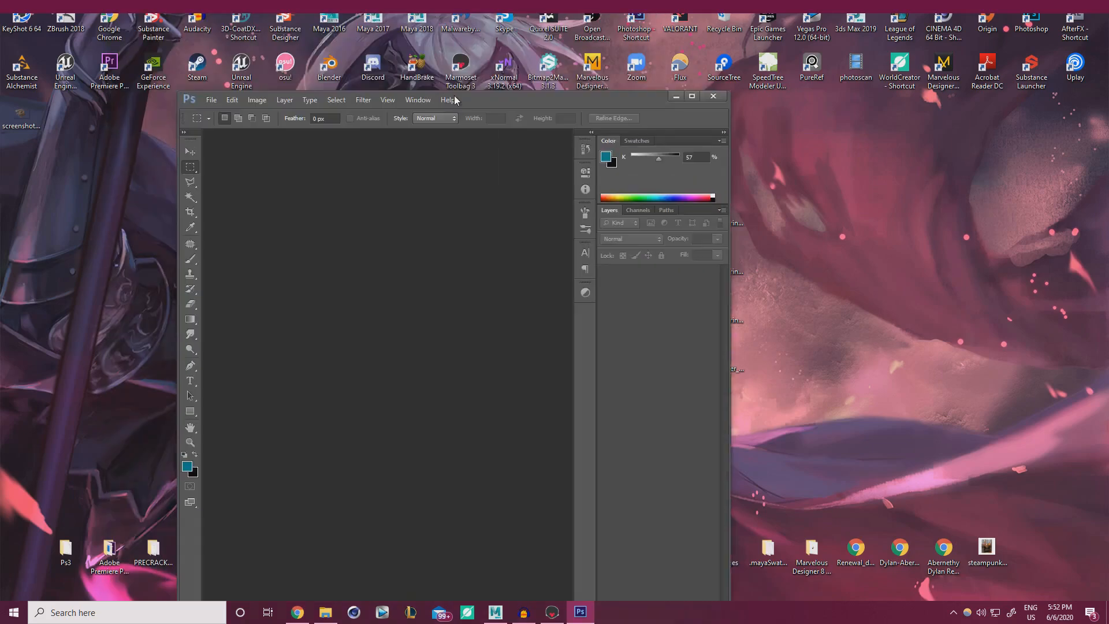
left_click_drag(22, 115, 495, 251)
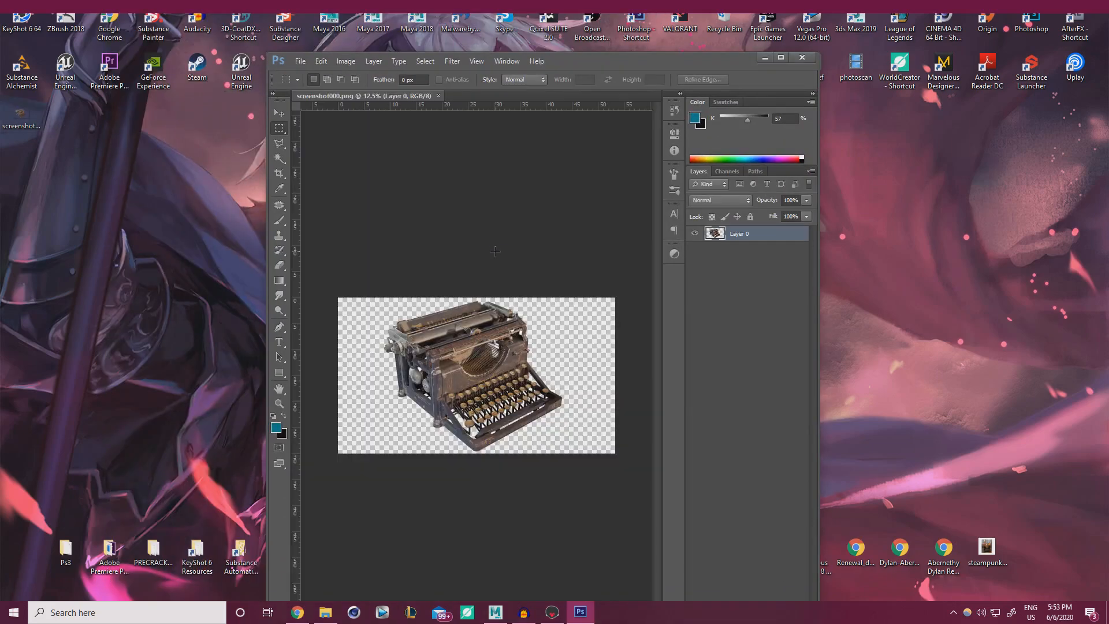
left_click(783, 57)
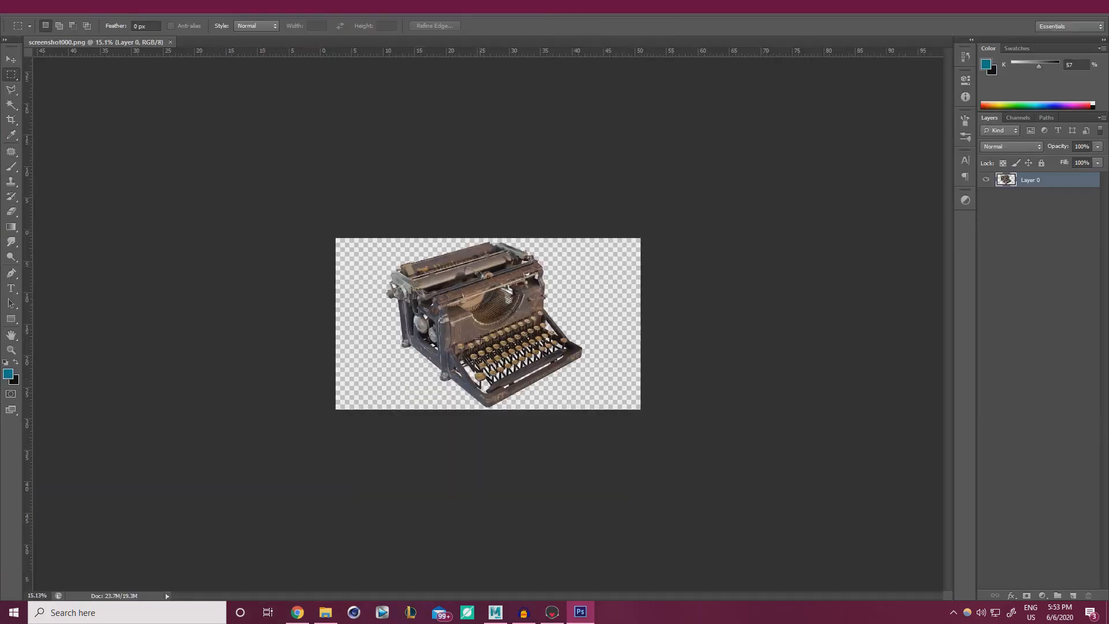
scroll(480, 339, "up", 1, "alt")
scroll(444, 340, "up", 3, "alt")
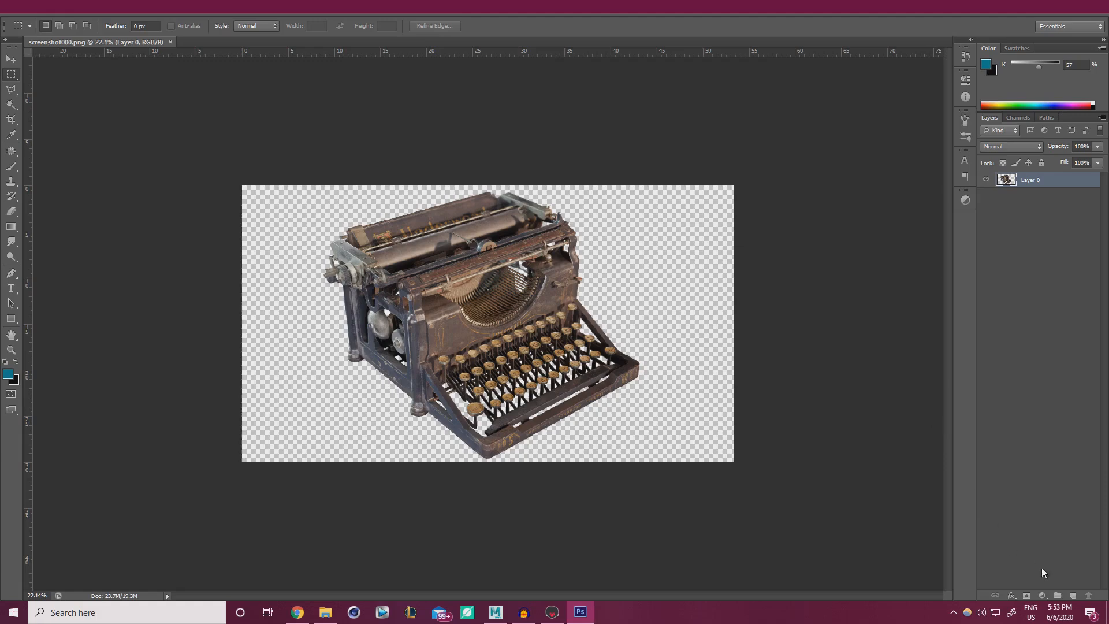
Add a new layer beneath the typewriter layer and fill it with black.
left_click(1073, 596)
left_click_drag(1038, 202, 1037, 203)
key("b")
right_click_drag(472, 285, 514, 268, "alt")
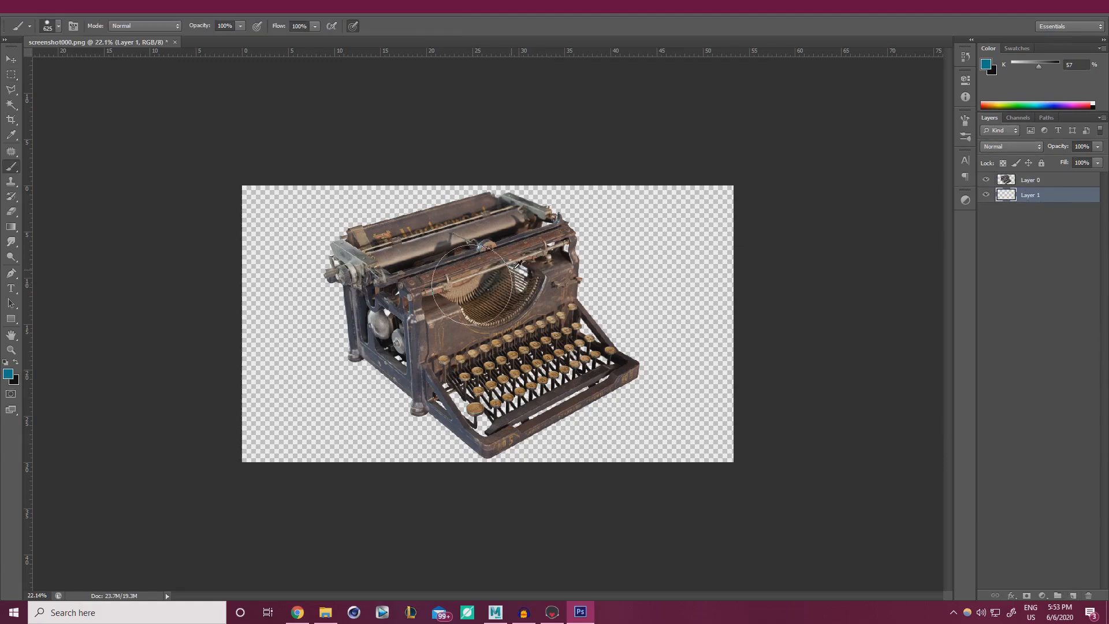
right_click_drag(435, 336, 463, 324, "alt")
key("x")
mouse_move(195, 252)
left_mouse_down()
mouse_move(144, 191)
mouse_move(304, 158)
mouse_move(667, 196)
mouse_move(283, 350)
mouse_move(878, 389)
left_mouse_up()
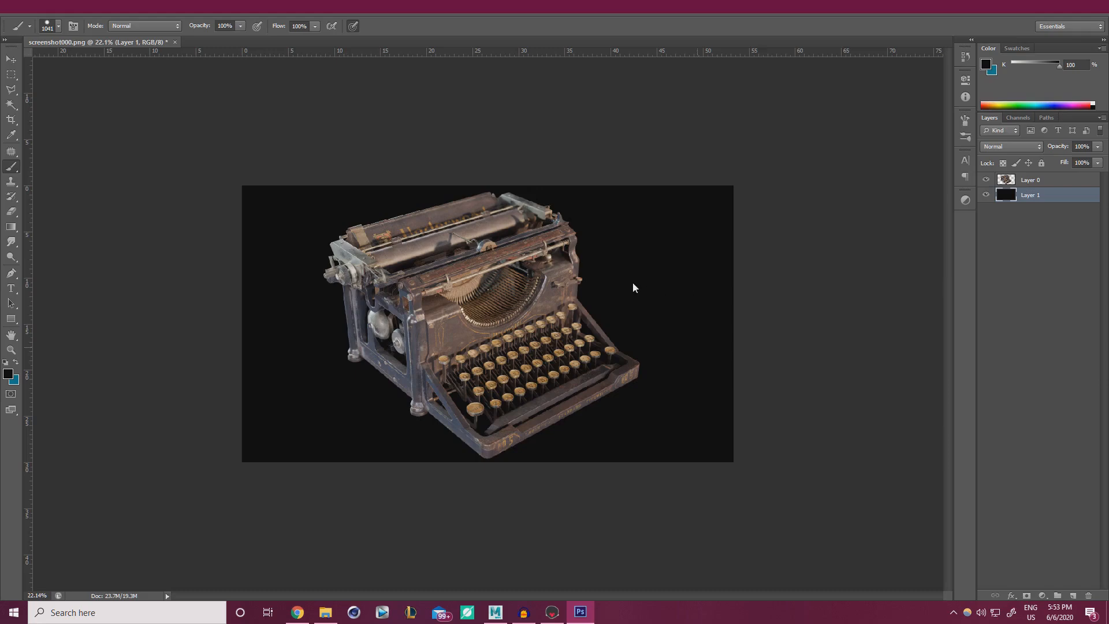
key("ctrl+z")
key("ctrl+z")
Raise the black layer's lightness slightly with Hue/Saturation.
scroll(404, 298, "up", 1, "alt")
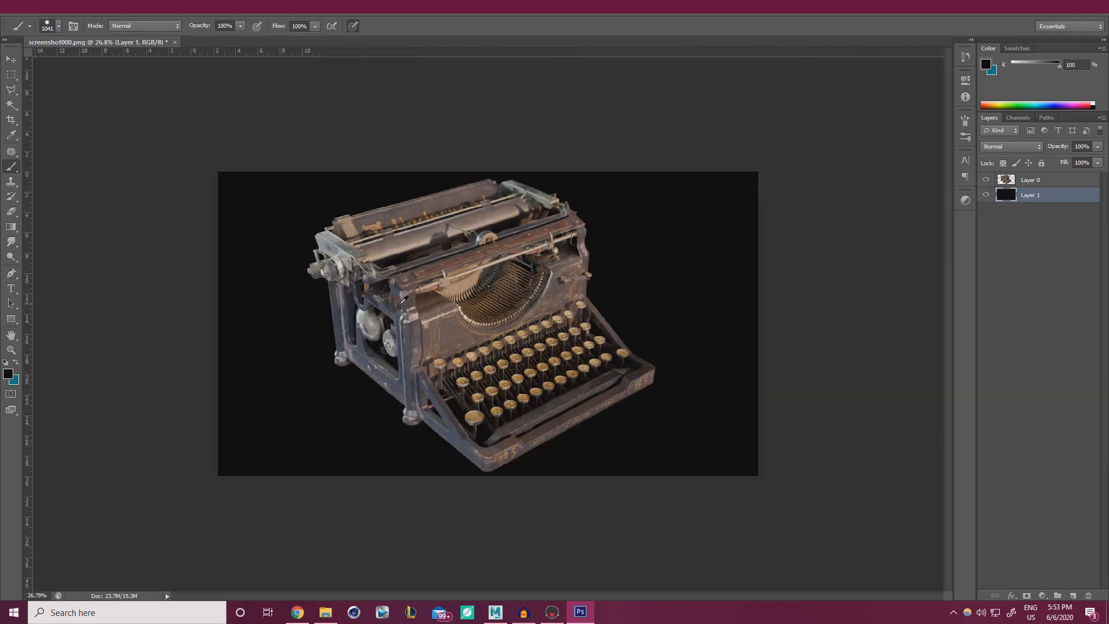
scroll(403, 299, "up", 2, "alt")
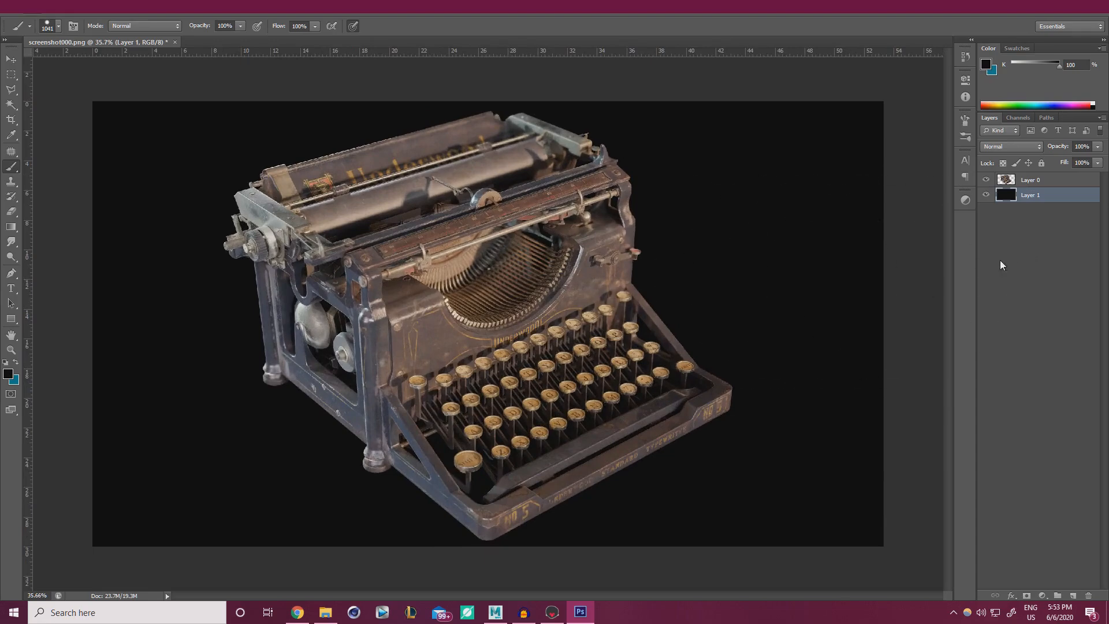
key("ctrl+u")
left_click_drag(871, 497, 875, 494)
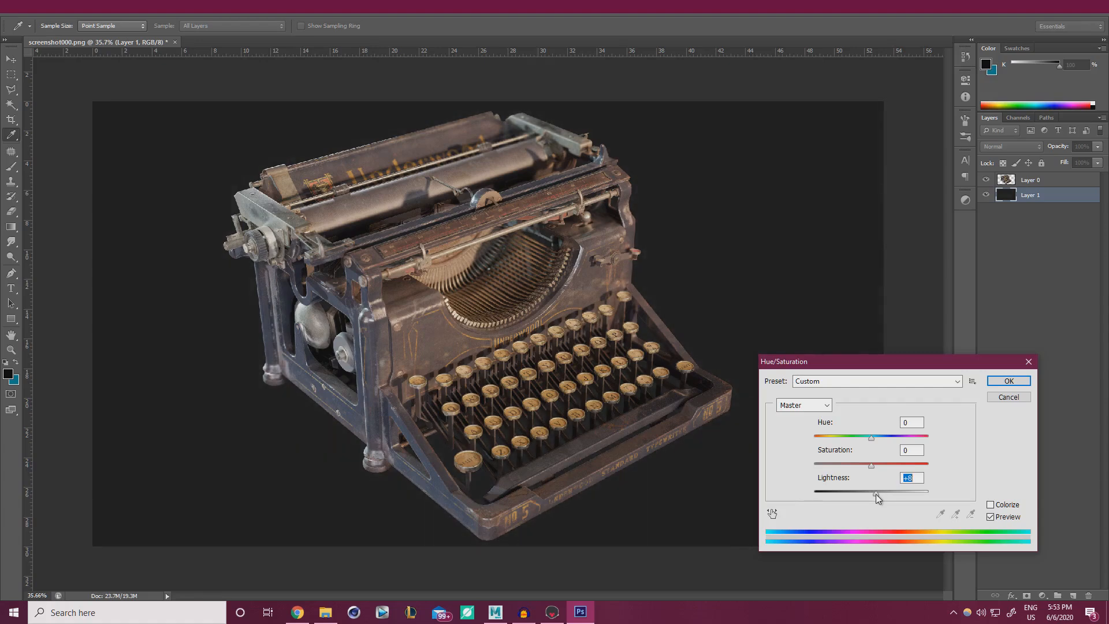
Commit the lightness change, select Layer 0 and zoom in on the typewriter.
left_click(995, 381)
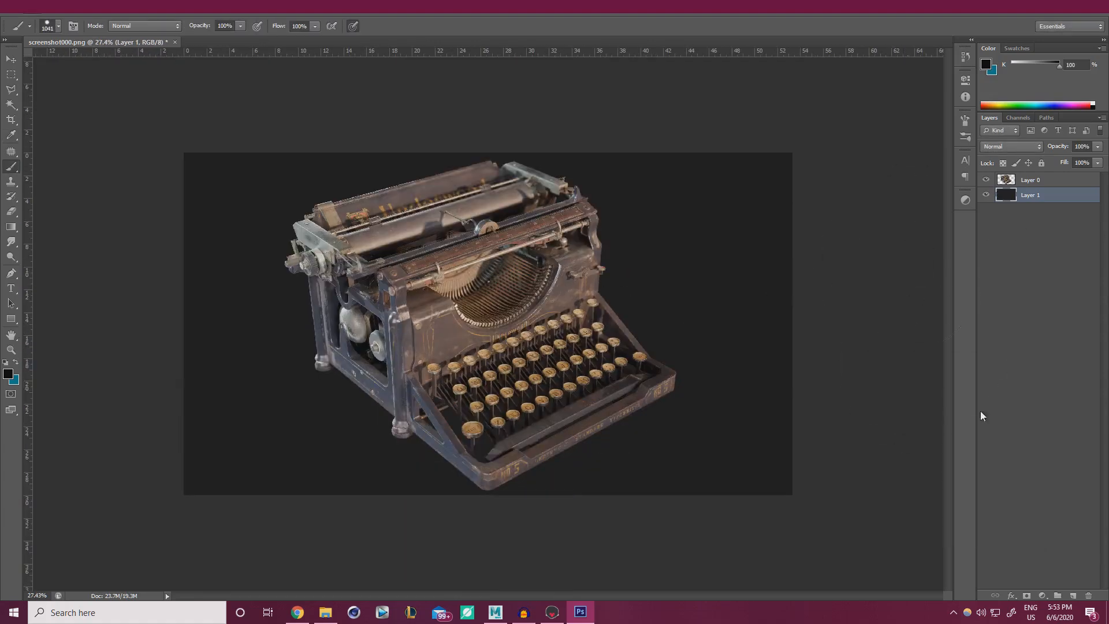
left_click(1023, 183)
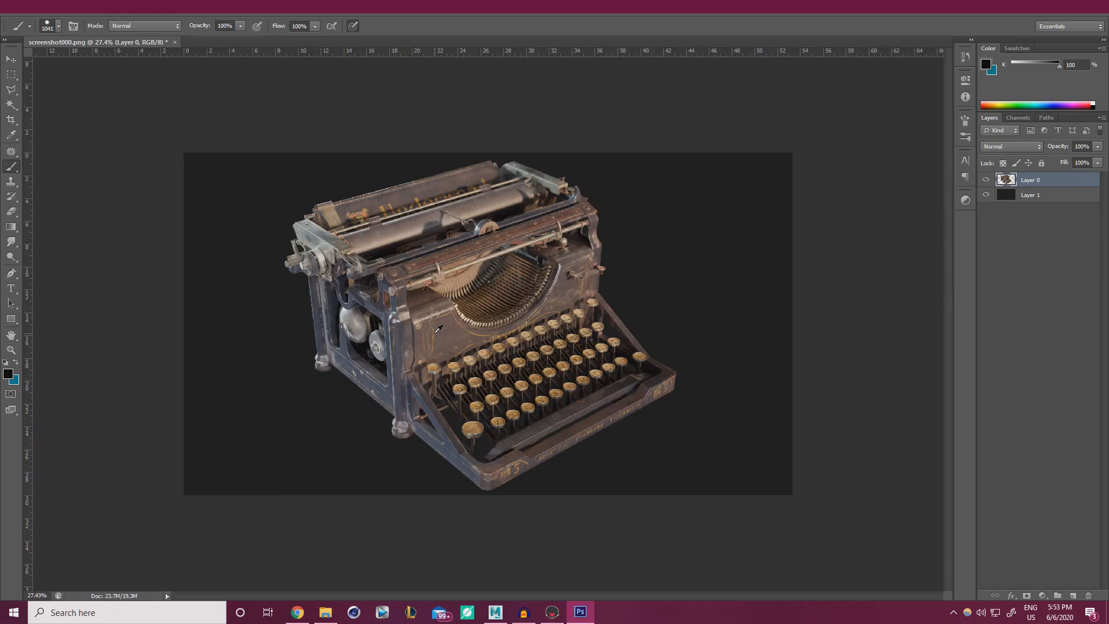
scroll(486, 325, "up", 2, "alt")
scroll(408, 329, "up", 2, "alt")
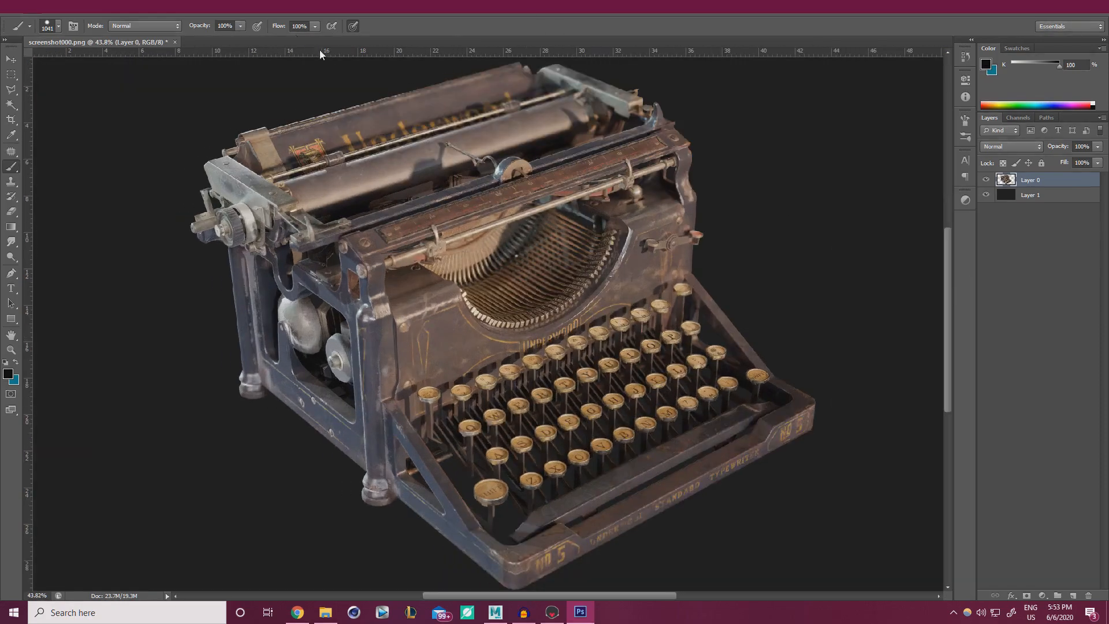
Set the Smart Sharpen amount to 142%, comparing the preview on and off.
left_click(185, 12)
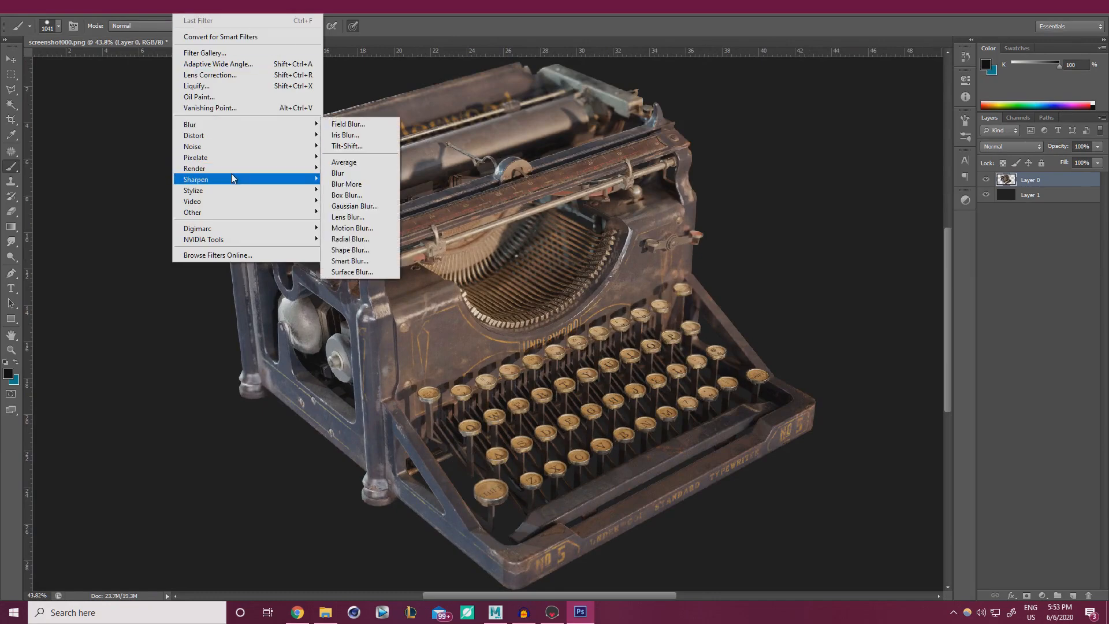
mouse_move(234, 180)
left_click(368, 212)
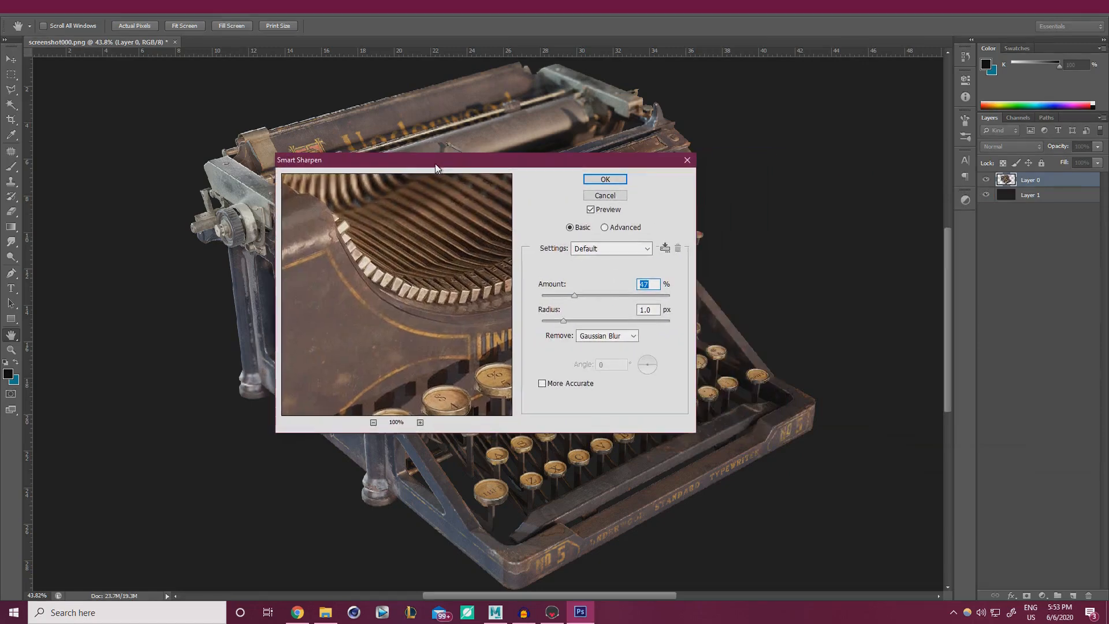
left_click(591, 210)
left_click(591, 210)
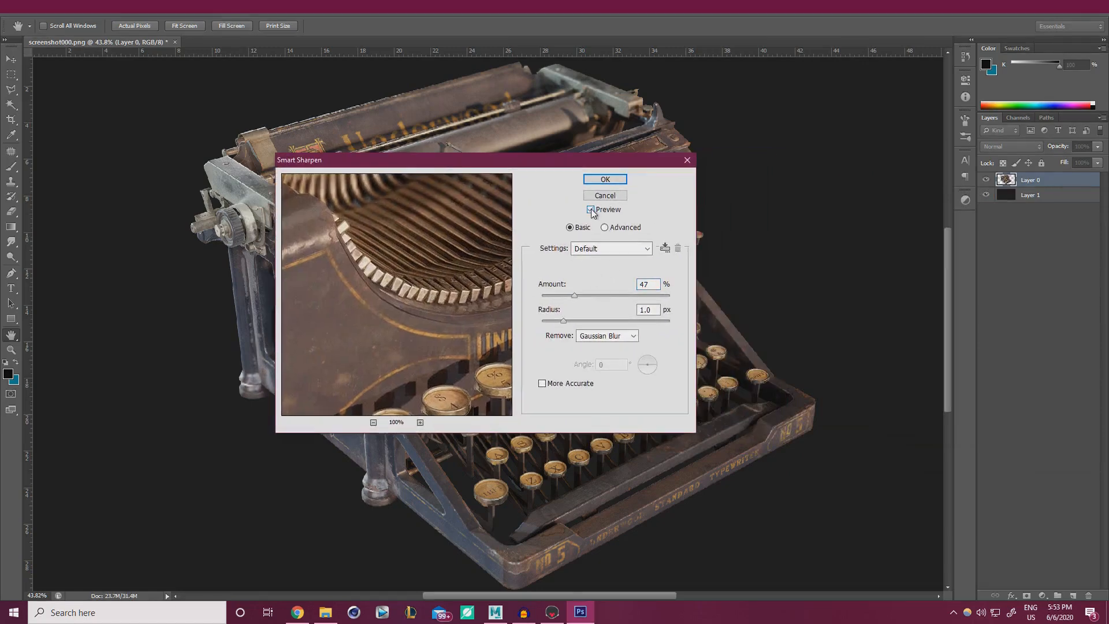
left_click(594, 295)
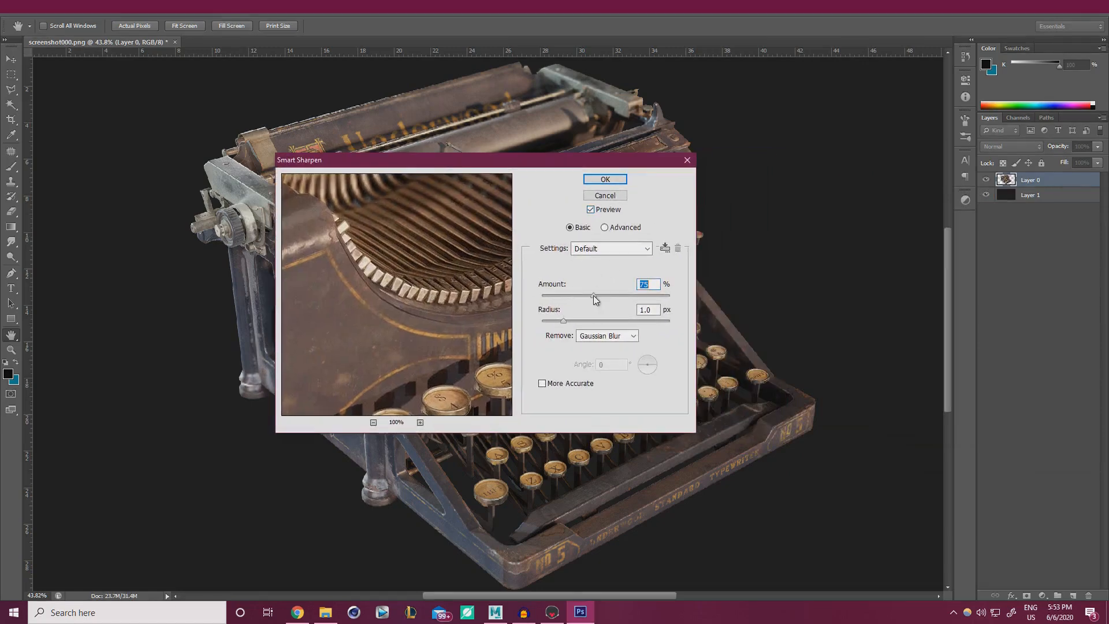
left_click(590, 210)
left_click(590, 211)
left_click(590, 210)
left_click_drag(412, 279, 358, 319)
left_click_drag(462, 237, 377, 291)
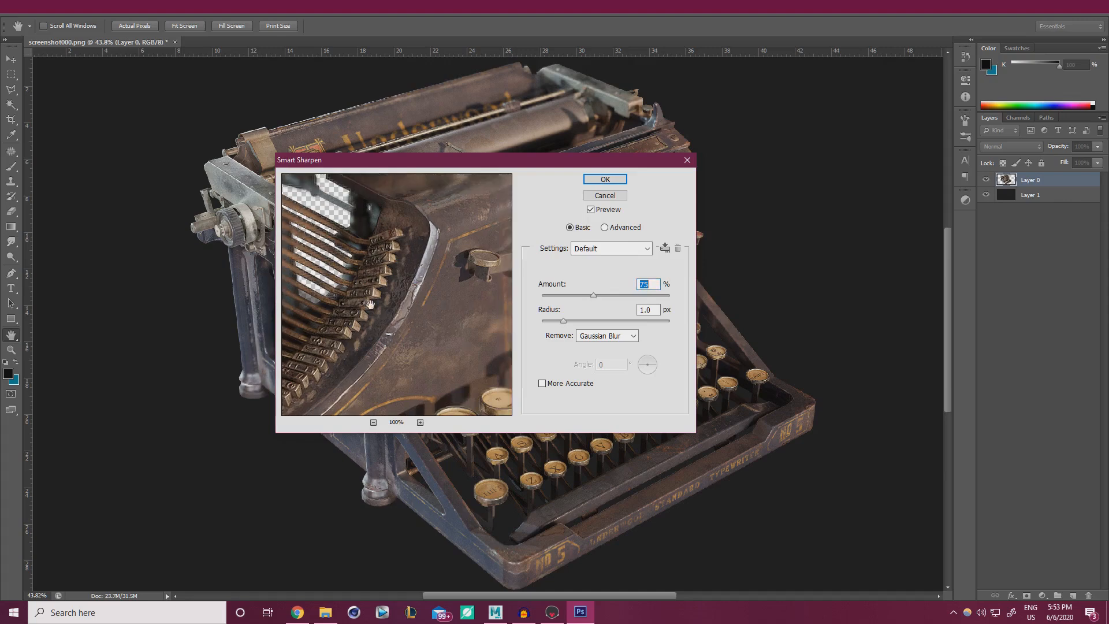
left_click(590, 210)
left_click(591, 210)
left_click(591, 210)
Set the sharpen radius to 0.6 px and apply it to the typewriter.
left_click(598, 322)
left_click_drag(503, 161, 743, 263)
left_click(795, 422)
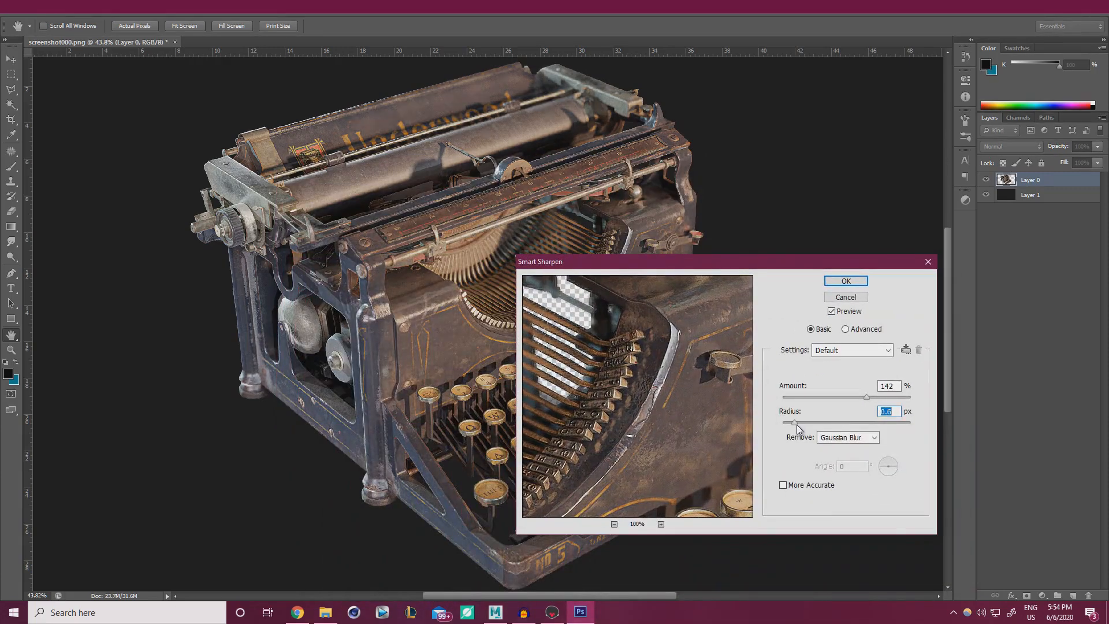
left_click(831, 312)
left_click(833, 312)
left_click(848, 281)
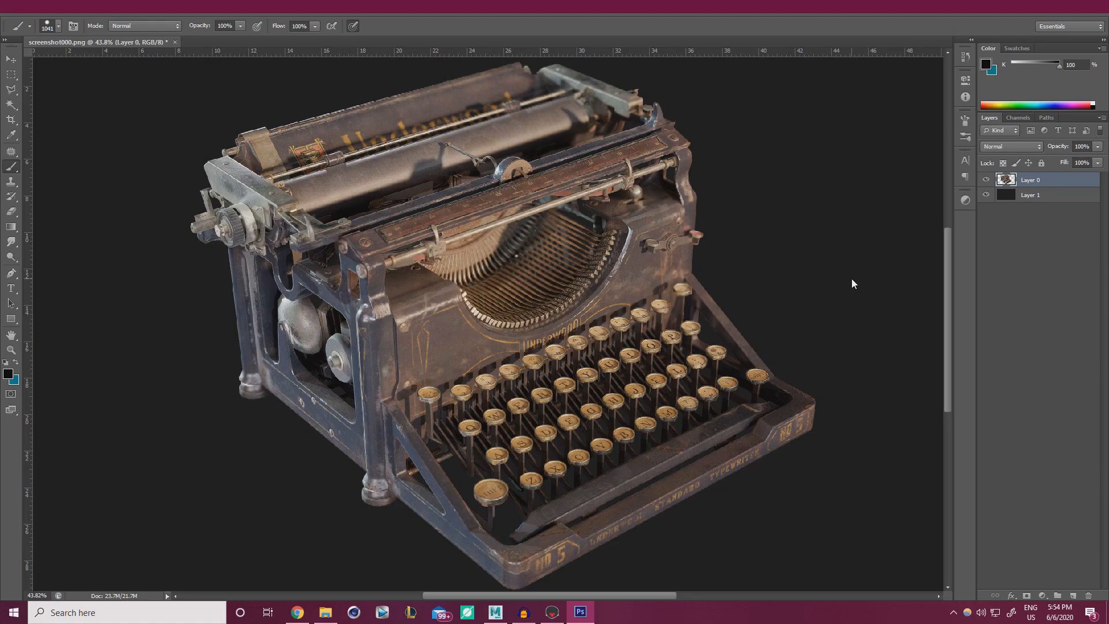
Tweak the background layer's hue and saturation, then fill it with blue.
scroll(722, 243, "down", 3, "alt")
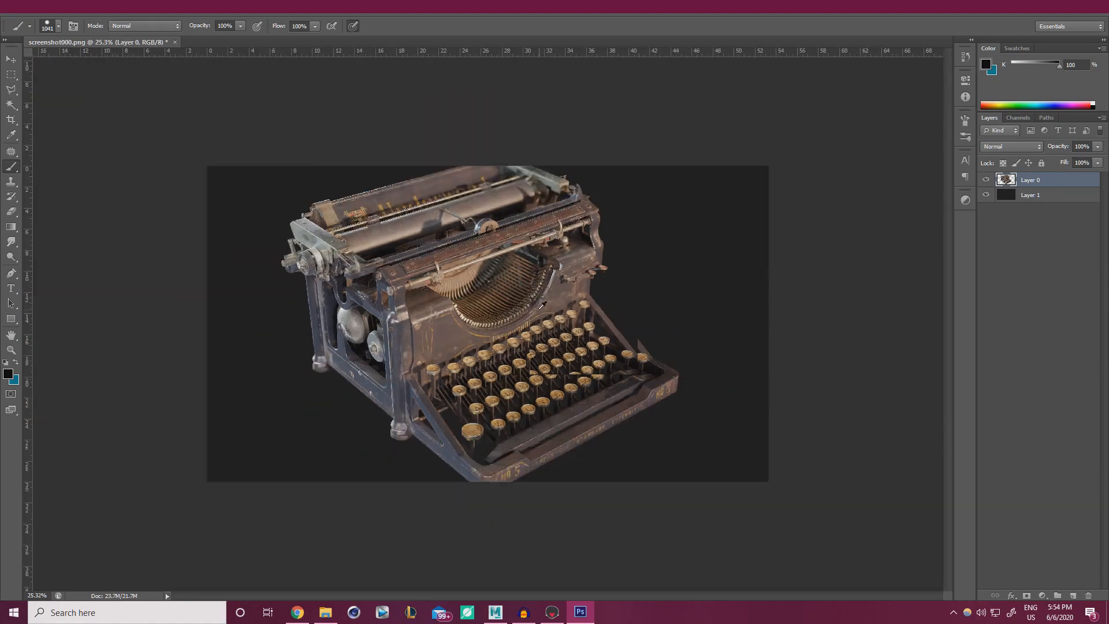
left_click(1040, 199)
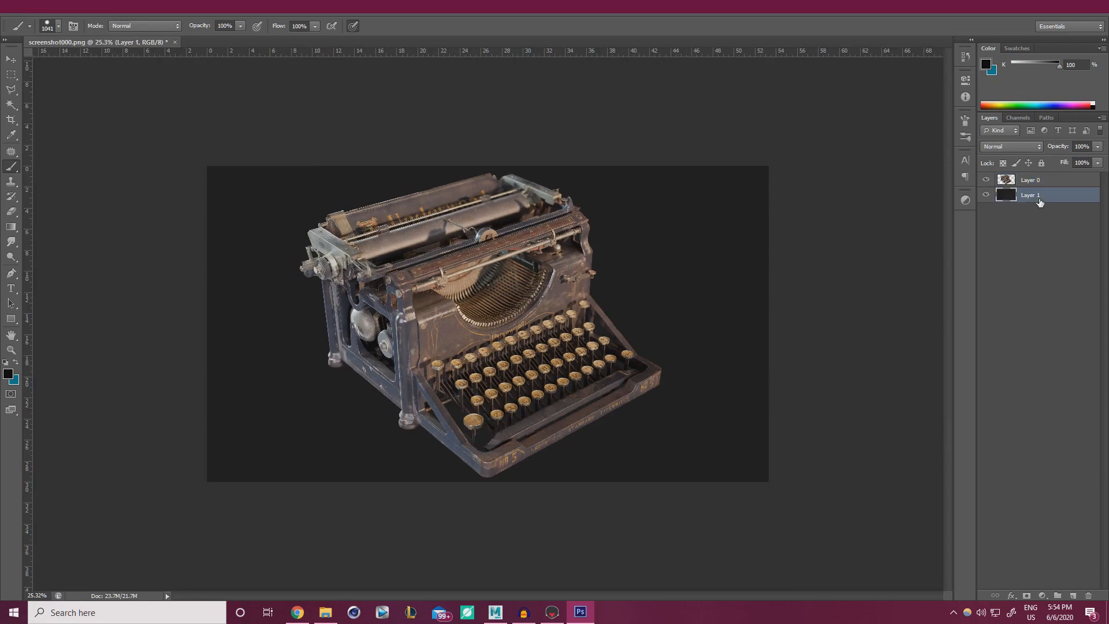
key("ctrl+u")
left_click_drag(871, 437, 837, 435)
left_click(888, 465)
left_click(1020, 381)
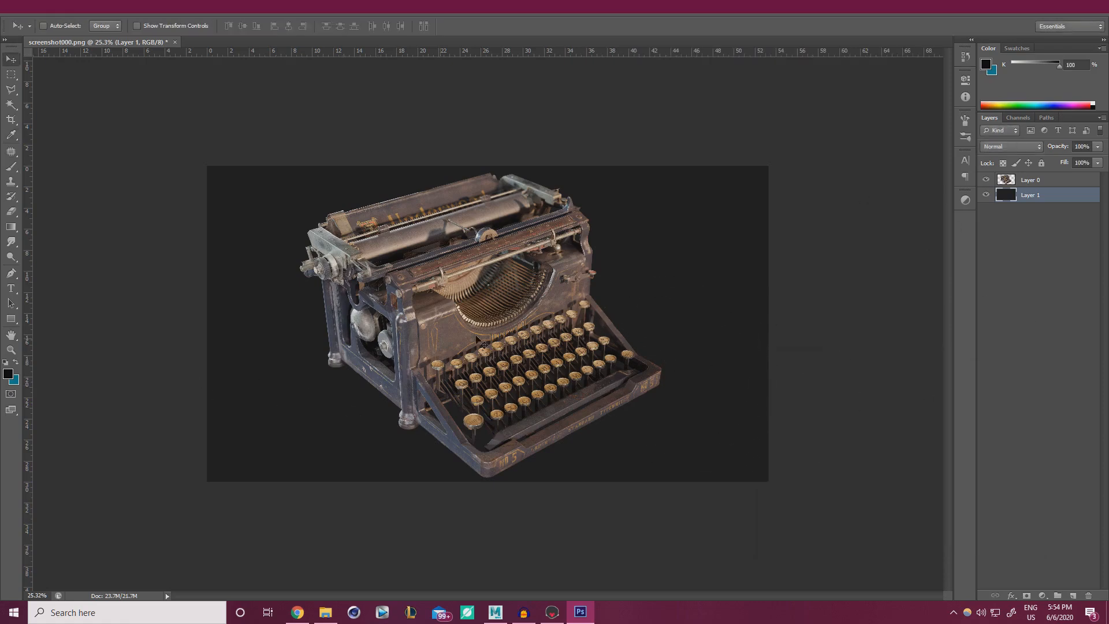
key("b")
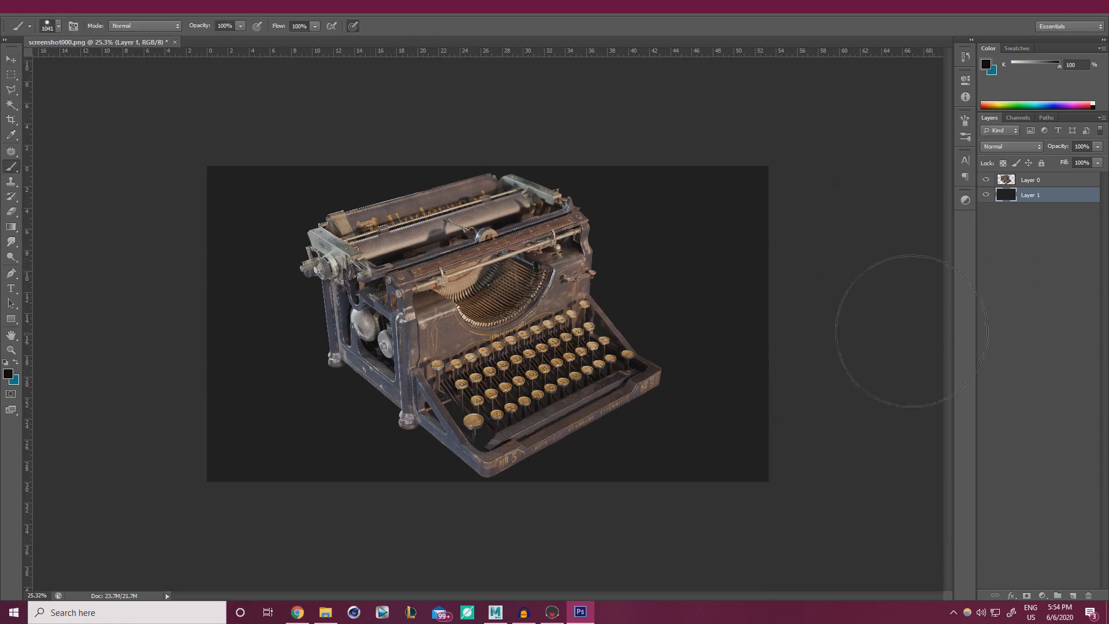
key("x")
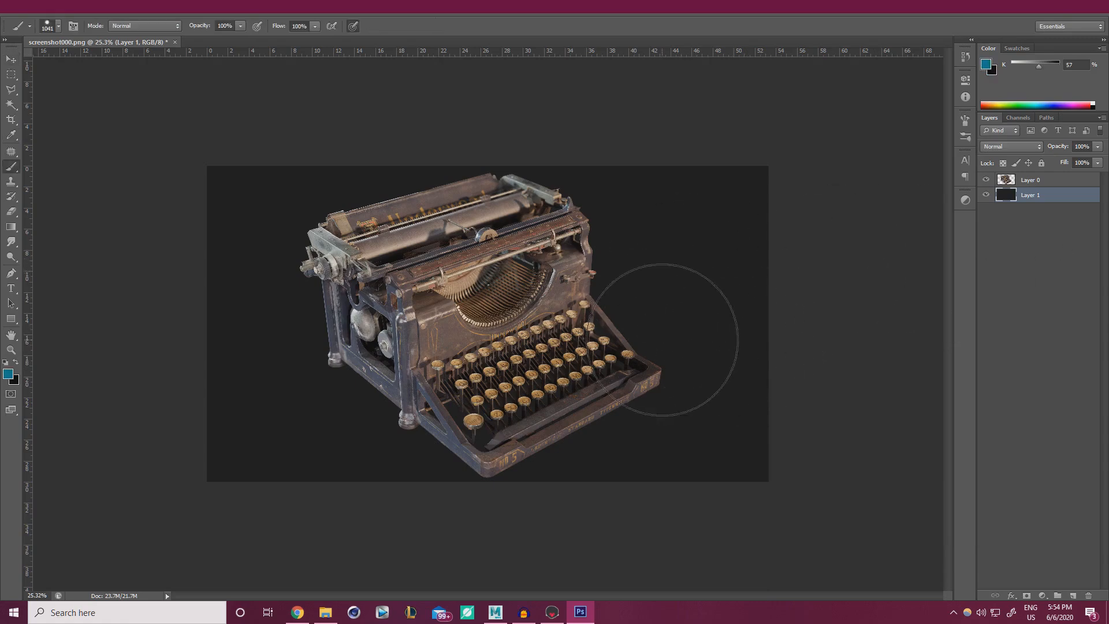
key("alt+BackSpace")
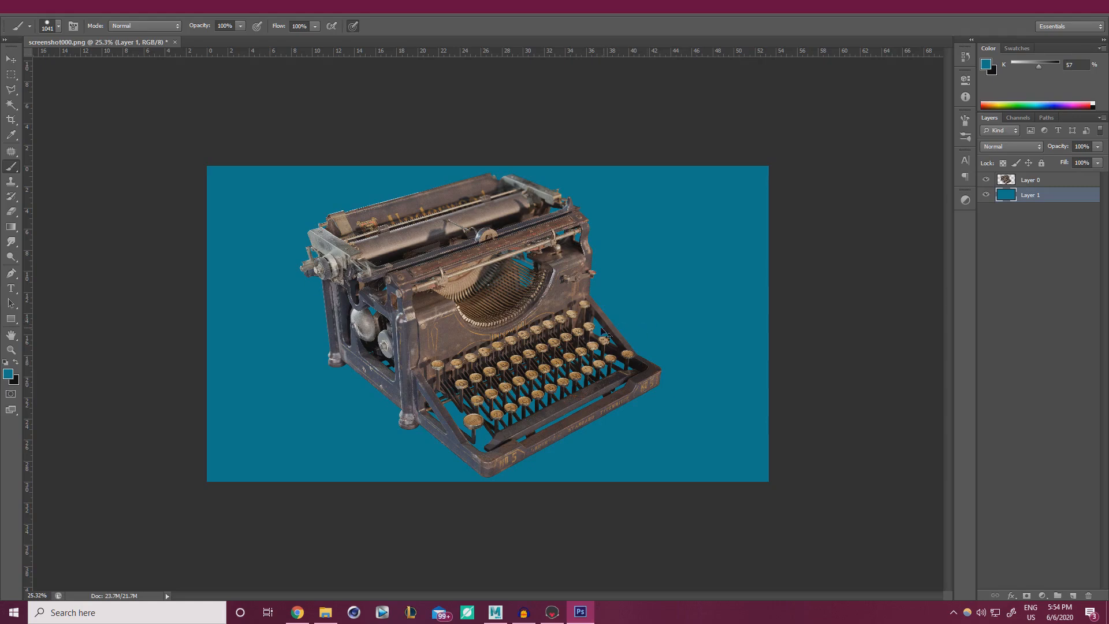
Set Hue/Saturation to hue +4, saturation about -72, lightness -71 for dark blue-grey.
key("ctrl+u")
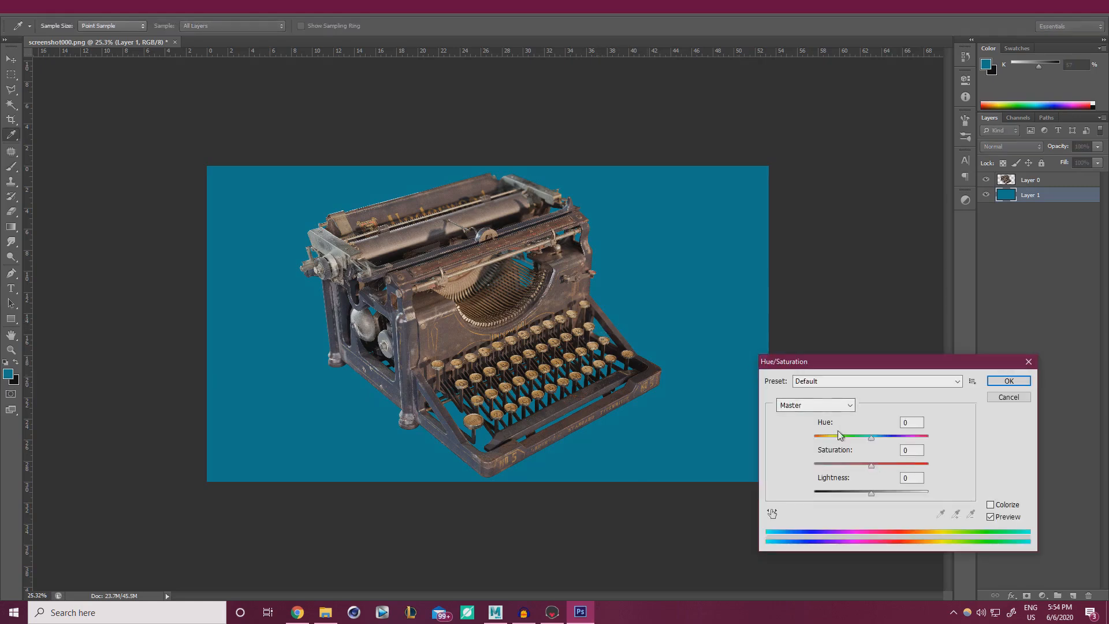
left_click_drag(871, 465, 837, 495)
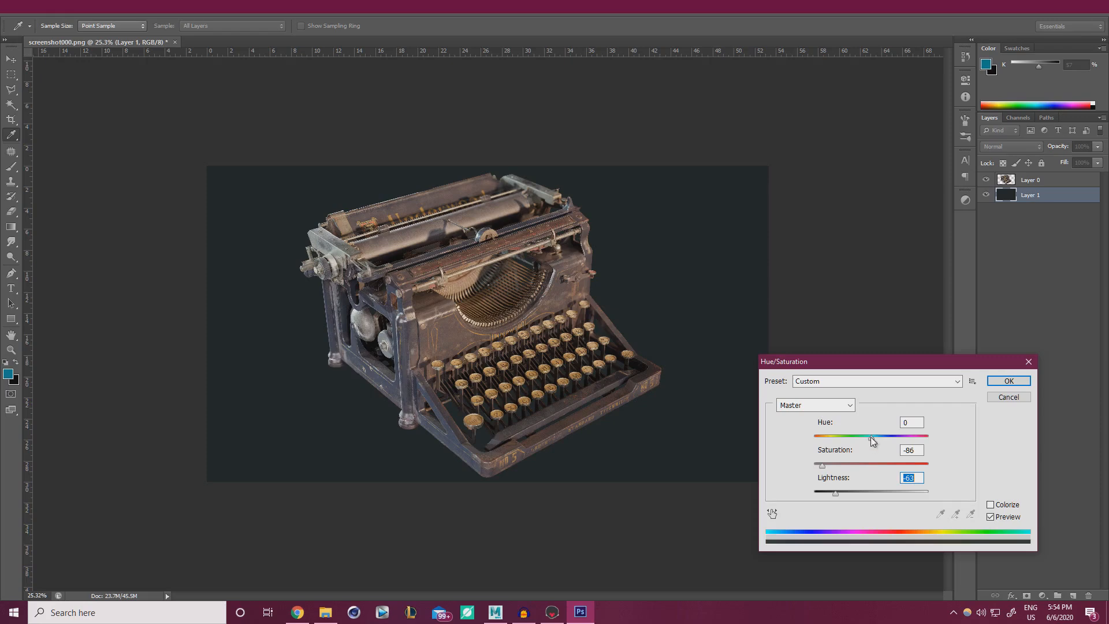
mouse_move(871, 438)
left_mouse_down()
mouse_move(882, 440)
mouse_move(827, 437)
mouse_move(887, 440)
left_mouse_up()
mouse_move(823, 466)
left_mouse_down()
mouse_move(843, 465)
mouse_move(830, 466)
left_mouse_up()
left_click(837, 493)
left_click_drag(834, 494, 832, 491)
left_click_drag(848, 441, 825, 462)
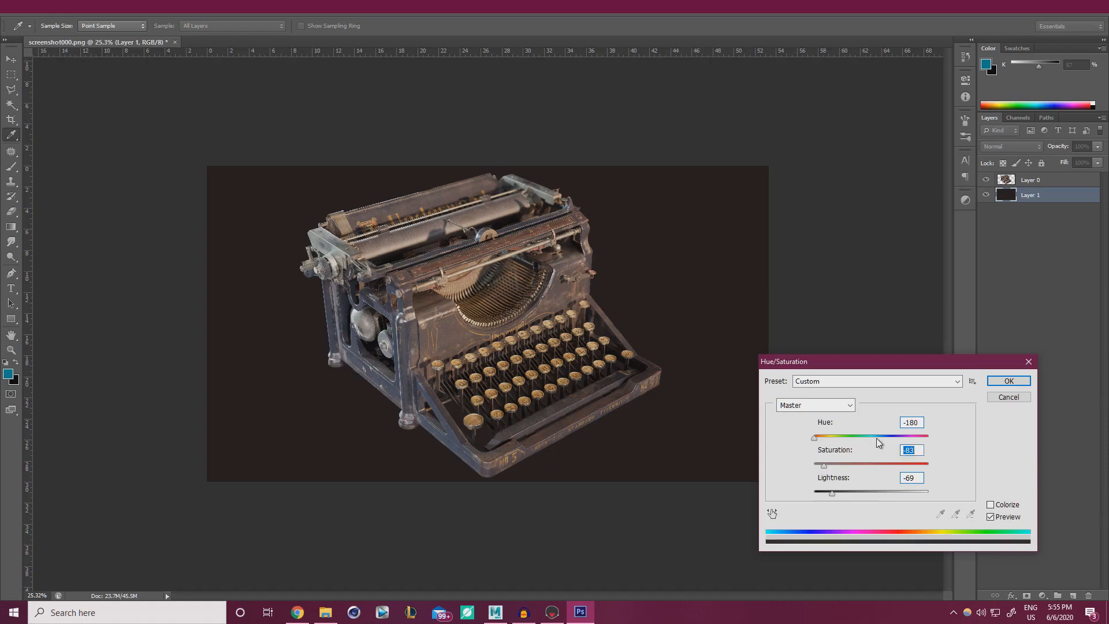
left_click_drag(878, 437, 830, 466)
left_click(842, 463)
left_click(825, 466)
left_click(831, 494)
Apply the blue-grey adjustment and add a new empty layer above the typewriter.
left_click(991, 381)
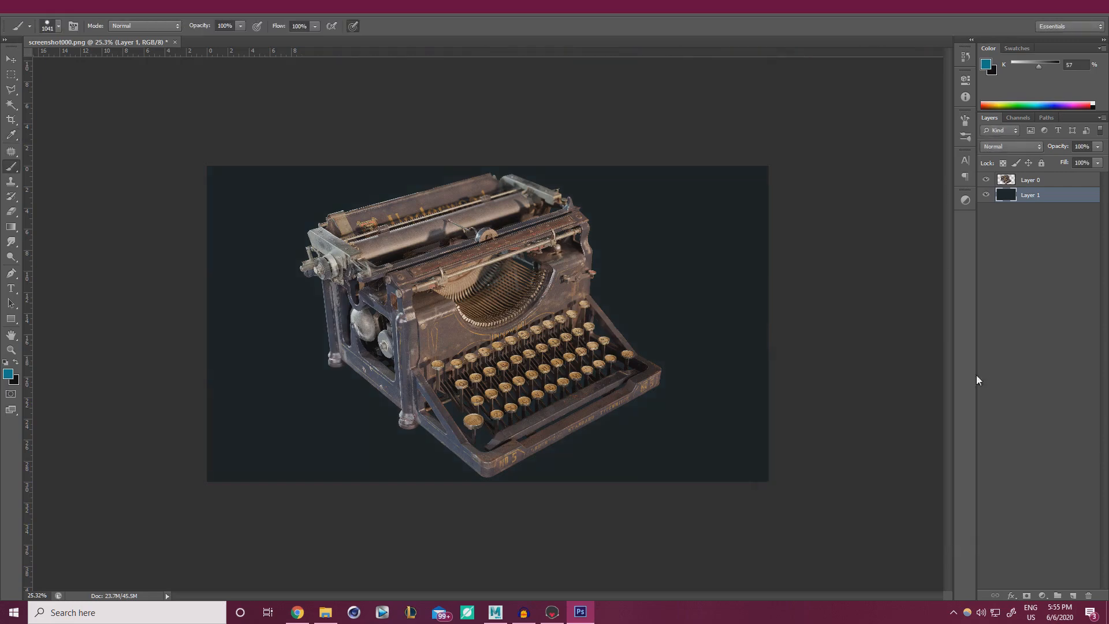
left_click(1034, 180)
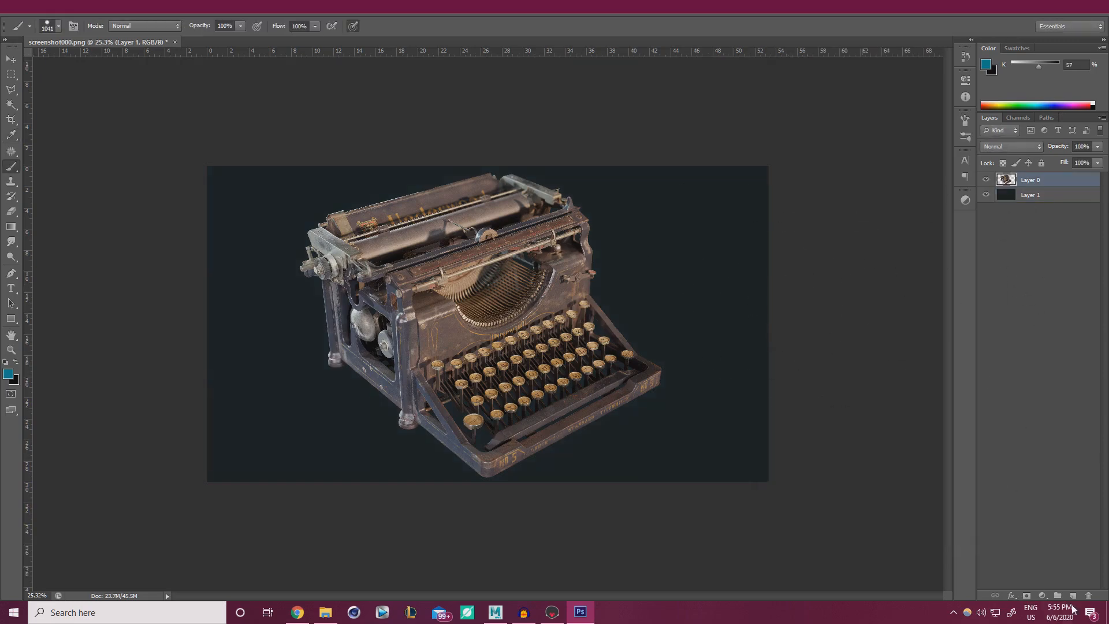
left_click(1072, 596)
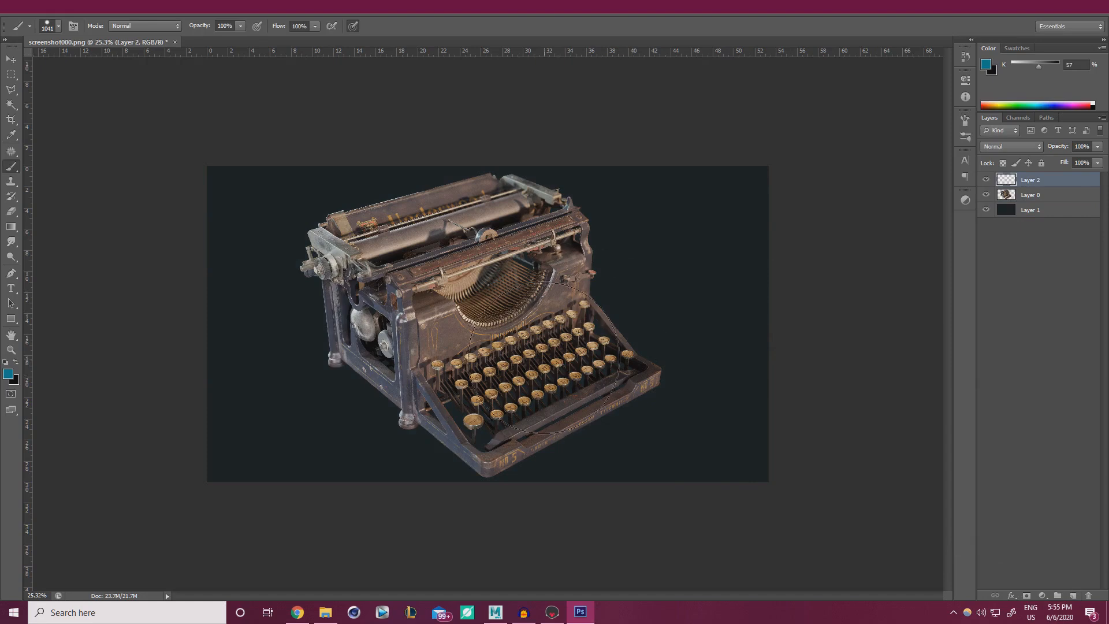
Lower the background's saturation to -11 and make Layer 2 active.
left_click(1041, 211)
key("ctrl+u")
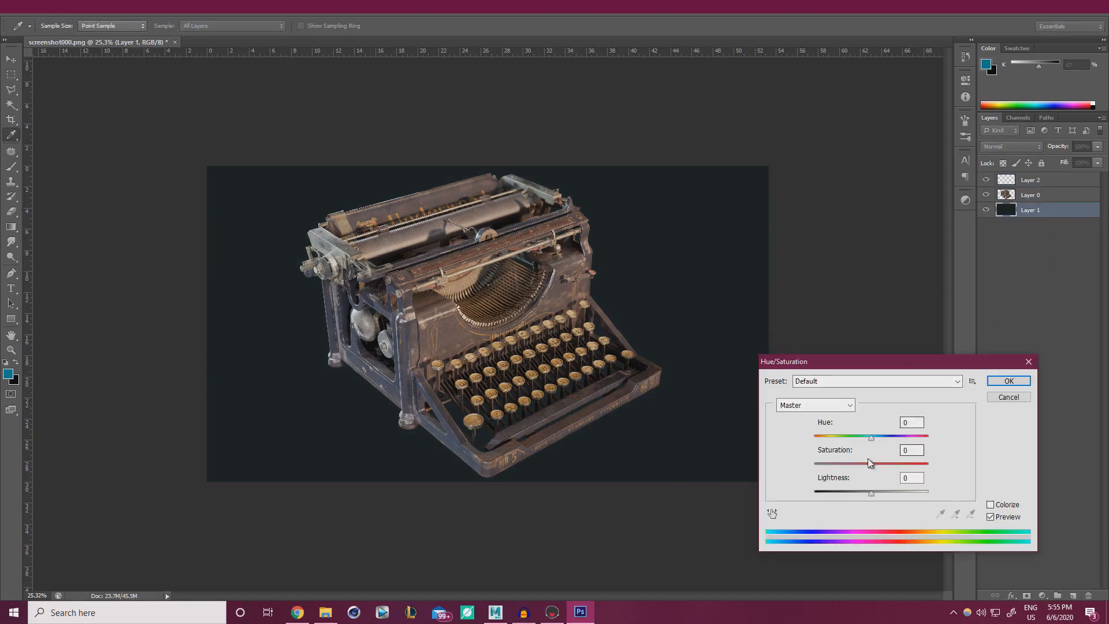
left_click_drag(871, 466, 871, 496)
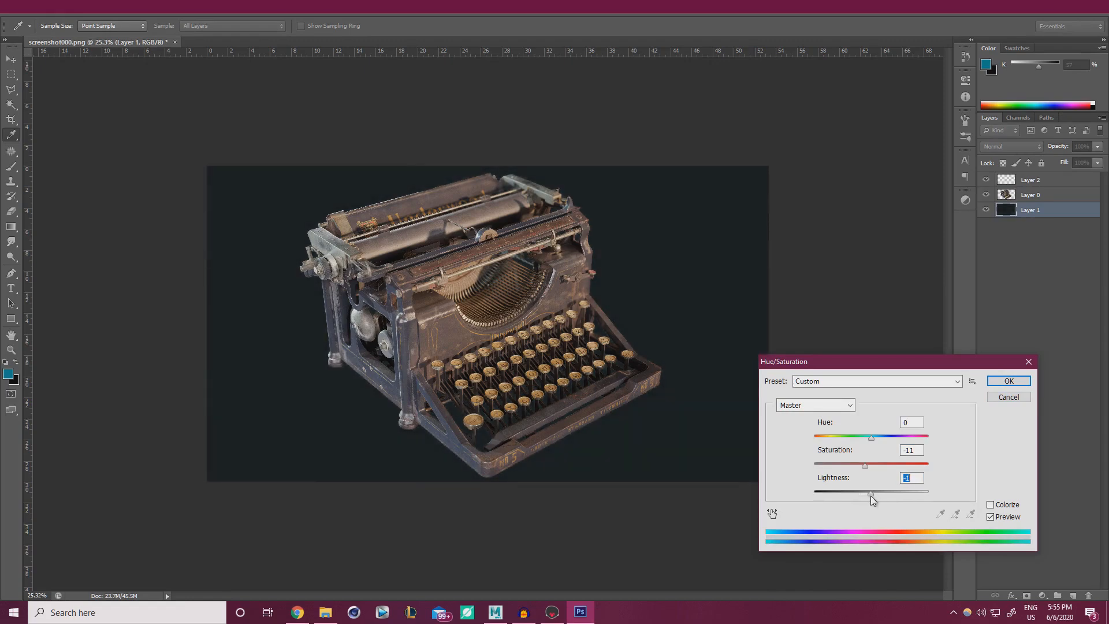
left_click(1005, 381)
left_click(1037, 181)
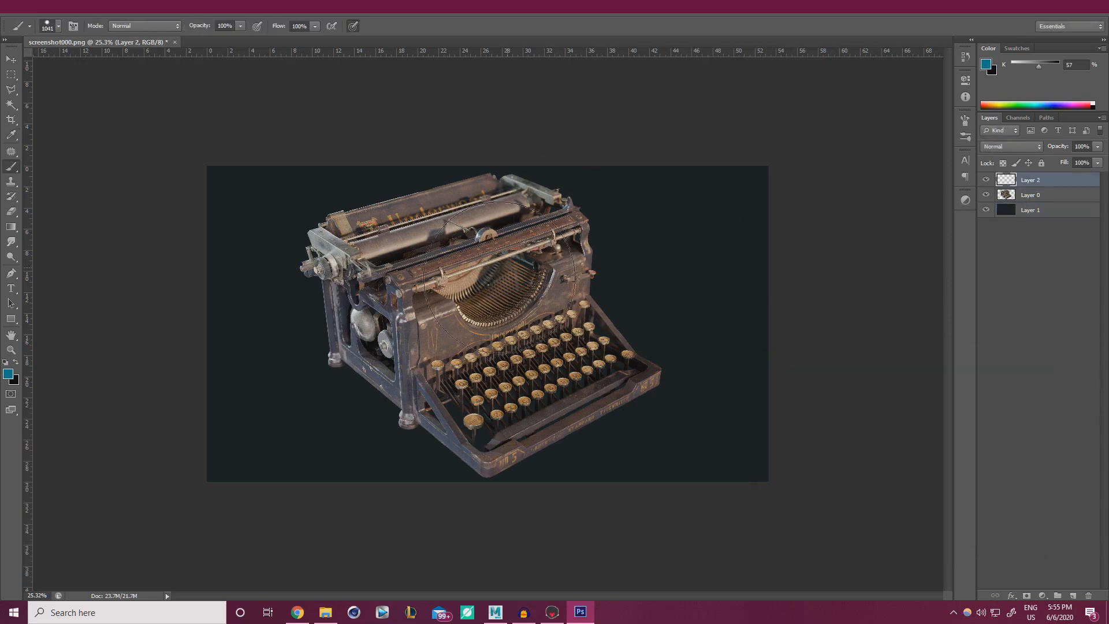
Set black as the paint colour with a soft, low-hardness brush of about 2000 px.
key("x")
right_click(520, 341)
left_click_drag(553, 393, 399, 312)
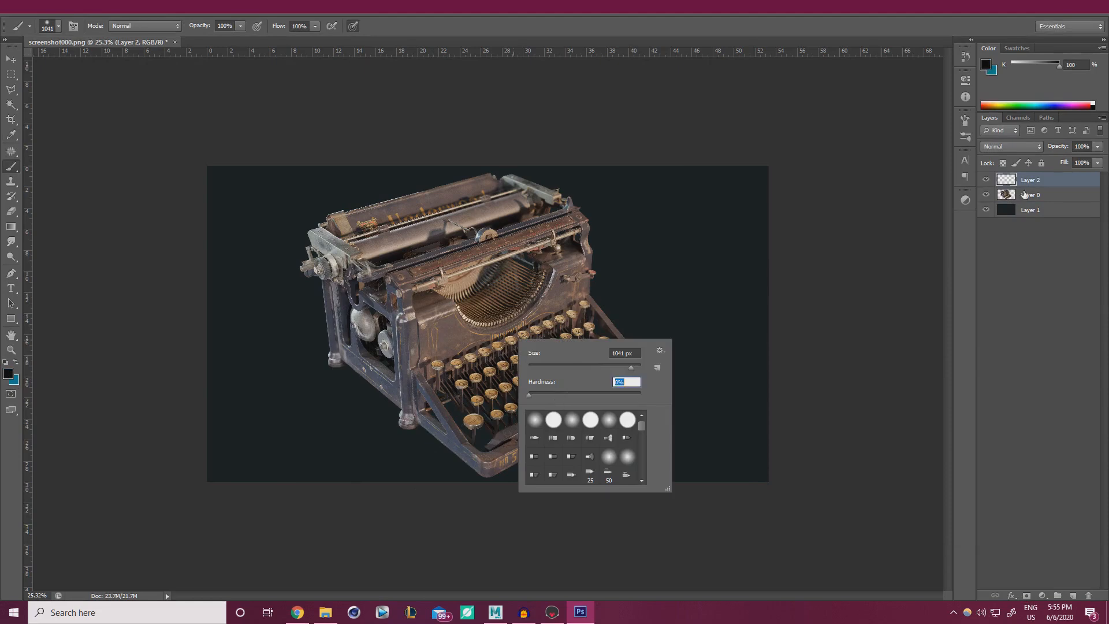
left_click(1031, 179)
scroll(453, 292, "down", 4, "alt")
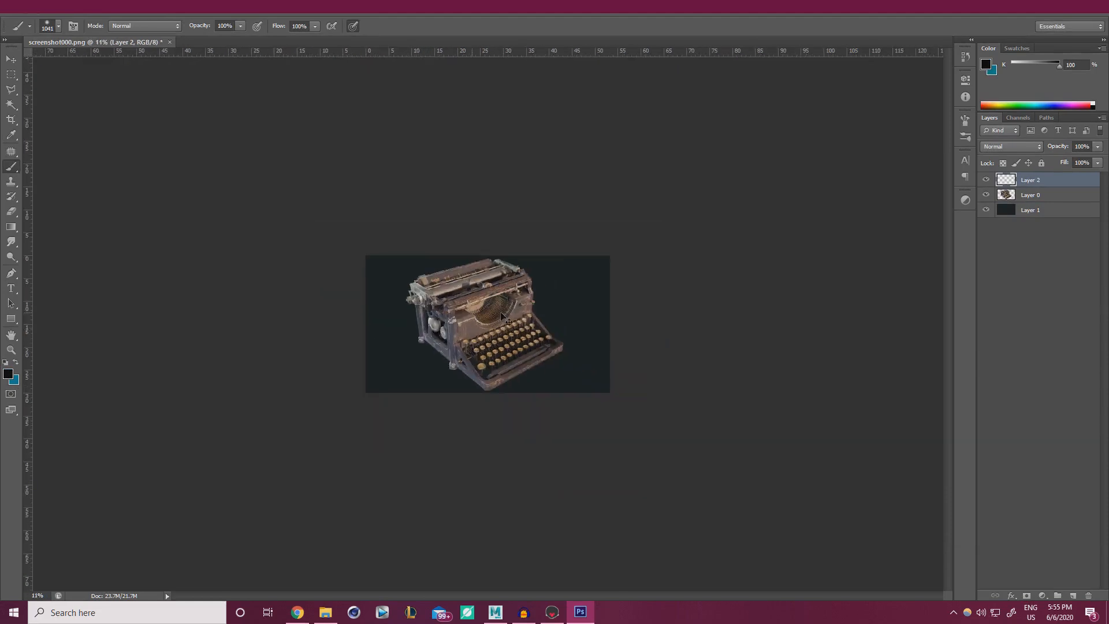
right_click_drag(466, 320, 498, 319, "alt")
Paint soft black along the bottom and top edges on Layer 2 and set it to 34% opacity.
mouse_move(310, 399)
left_mouse_down()
mouse_move(646, 416)
mouse_move(98, 414)
left_mouse_up()
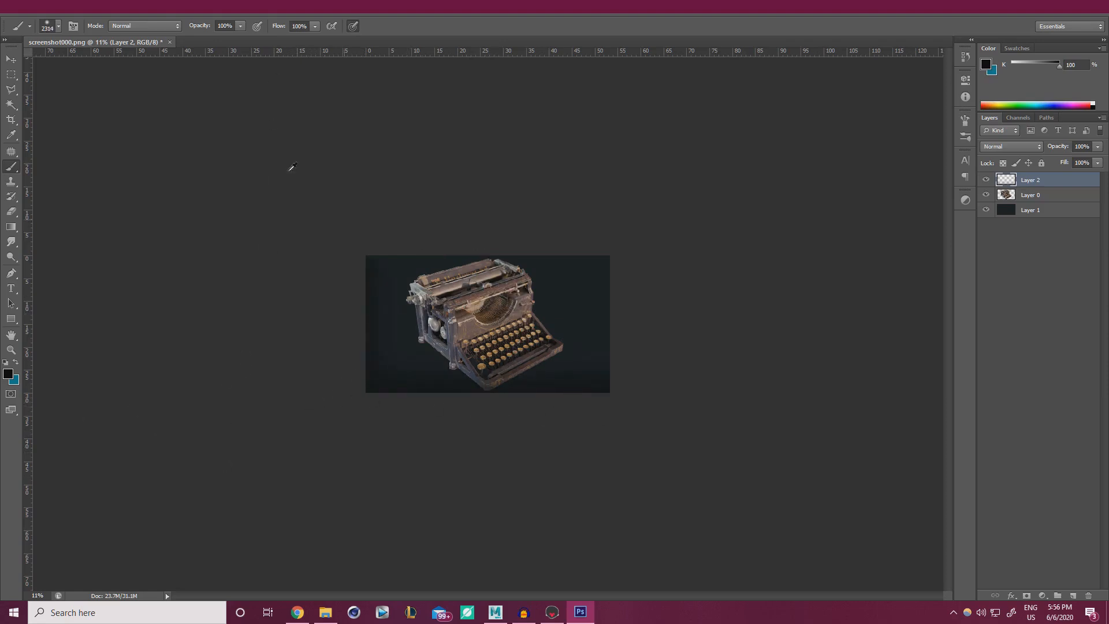
mouse_move(312, 139)
left_mouse_down()
mouse_move(662, 144)
mouse_move(362, 147)
left_mouse_up()
key("ctrl+z")
left_click_drag(790, 137, 59, 132)
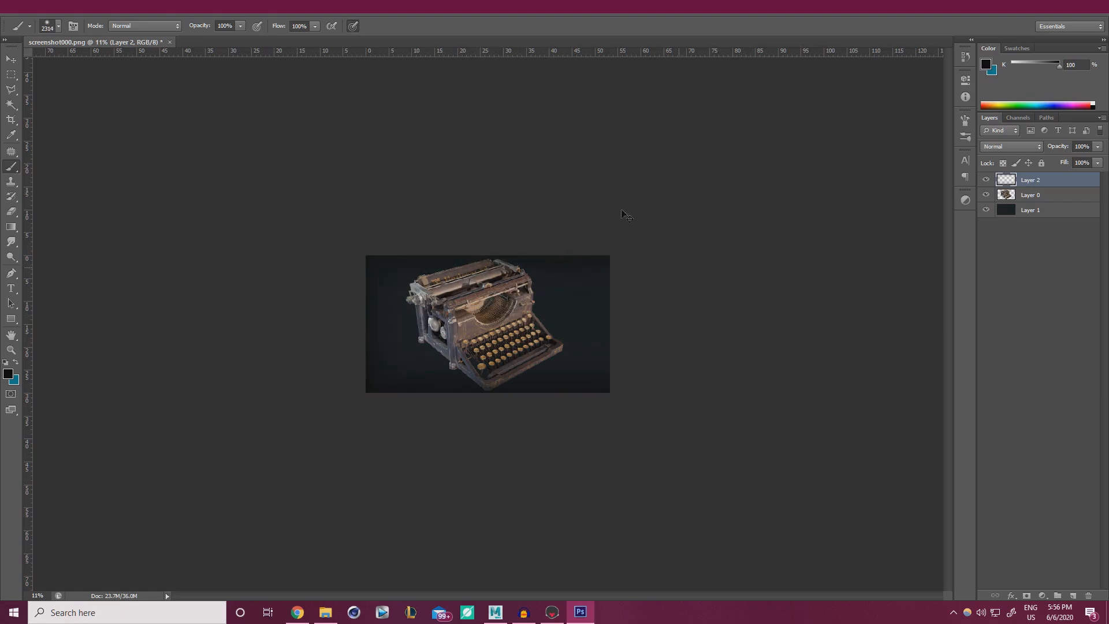
left_click_drag(556, 292, 665, 291, "ctrl")
left_click(1098, 146)
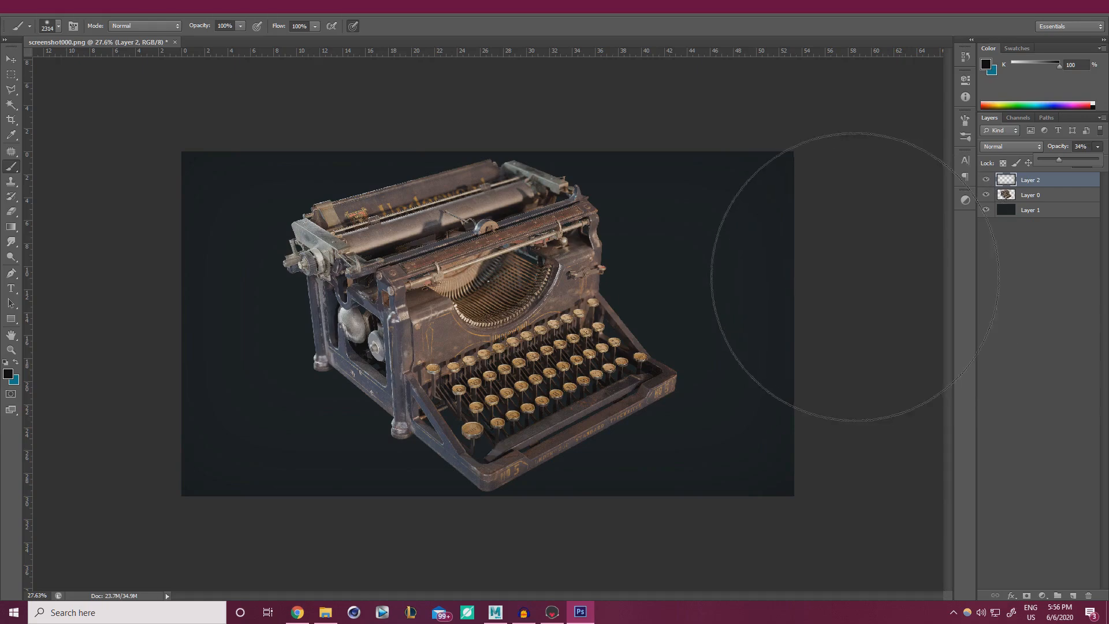
mouse_move(653, 288)
right_mouse_down("alt")
mouse_move(619, 291)
mouse_move(600, 272)
right_mouse_up("alt")
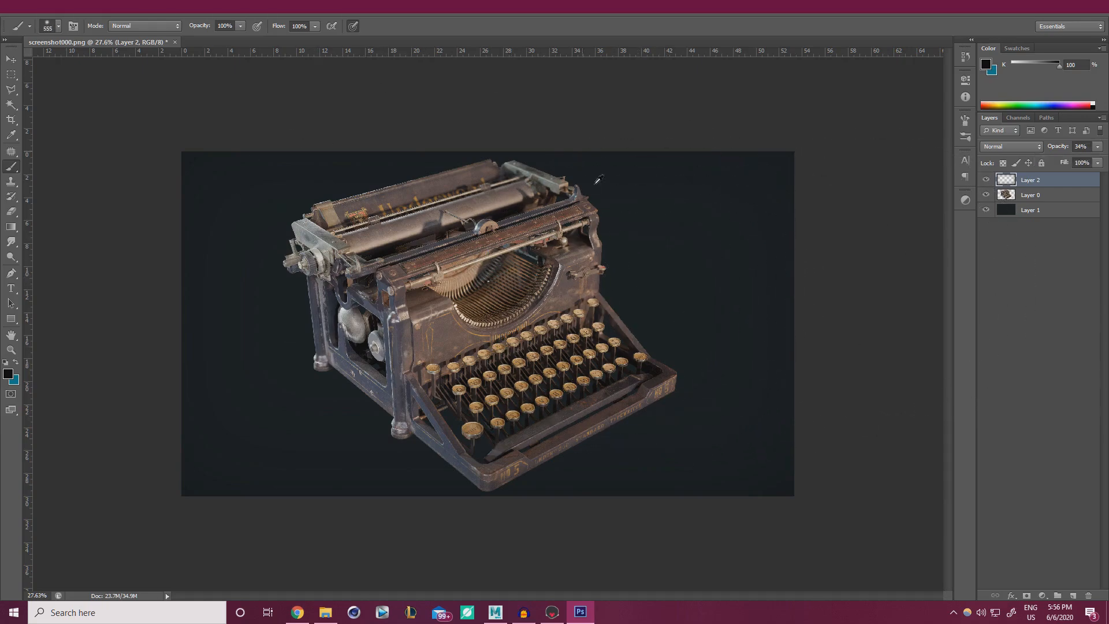
left_click(11, 120)
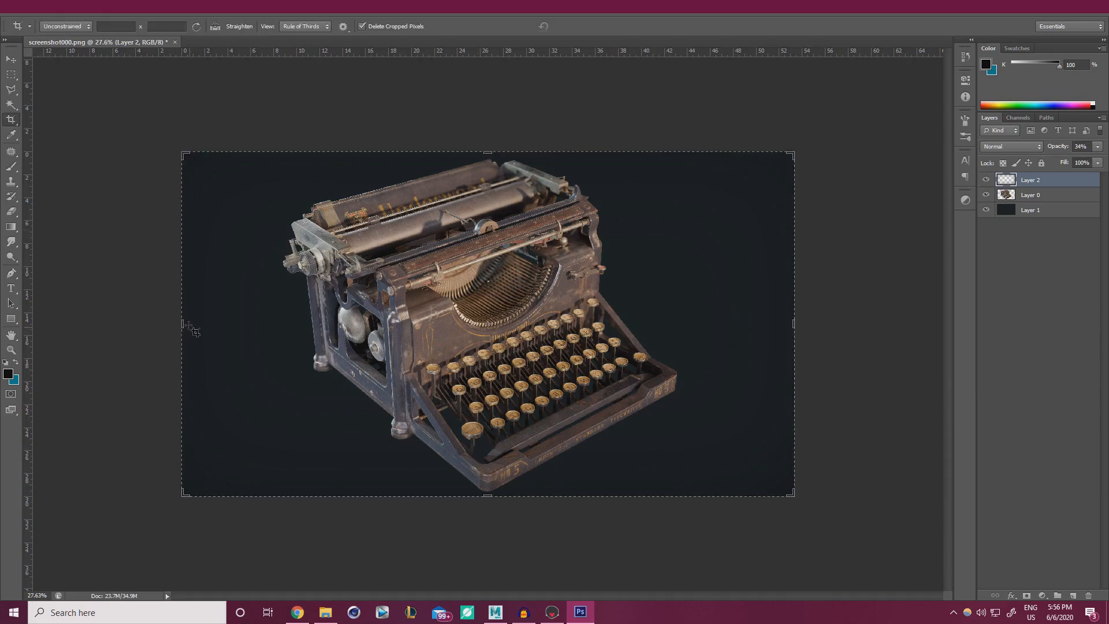
Crop the canvas evenly narrower on the left and right sides, then confirm a transform on Layer 2.
left_click_drag(184, 324, 224, 324)
key("ctrl+z")
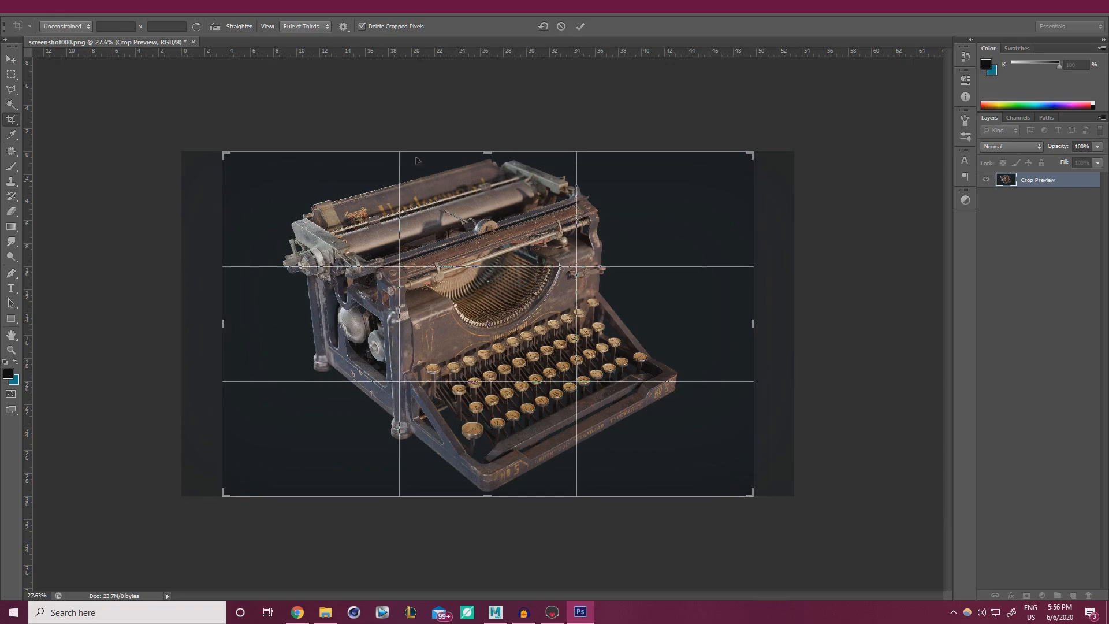
key("Return")
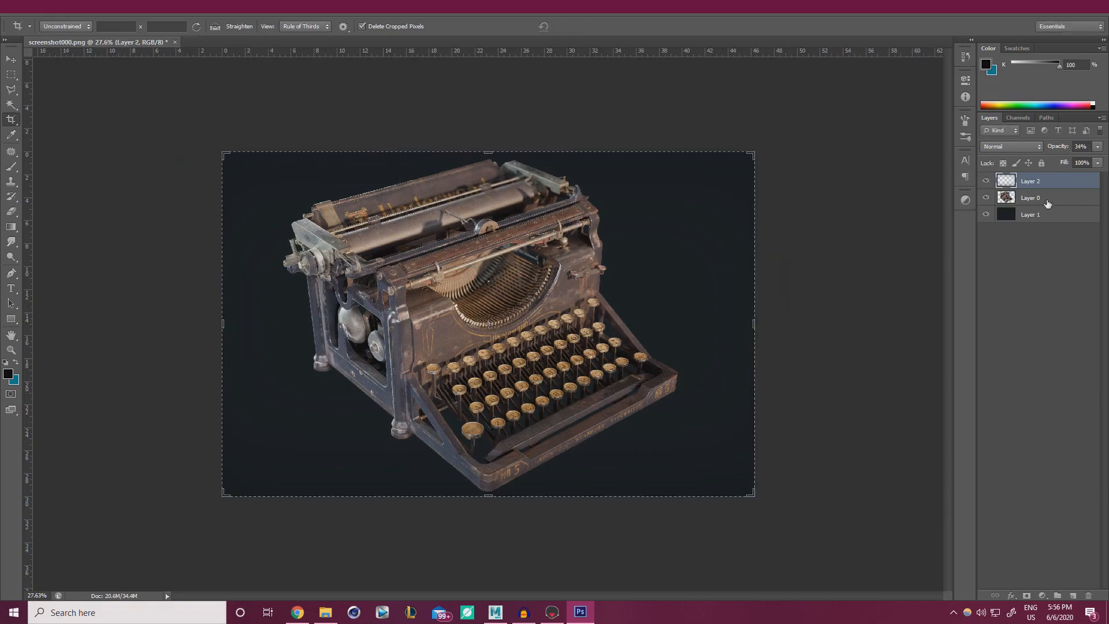
key("ctrl+t")
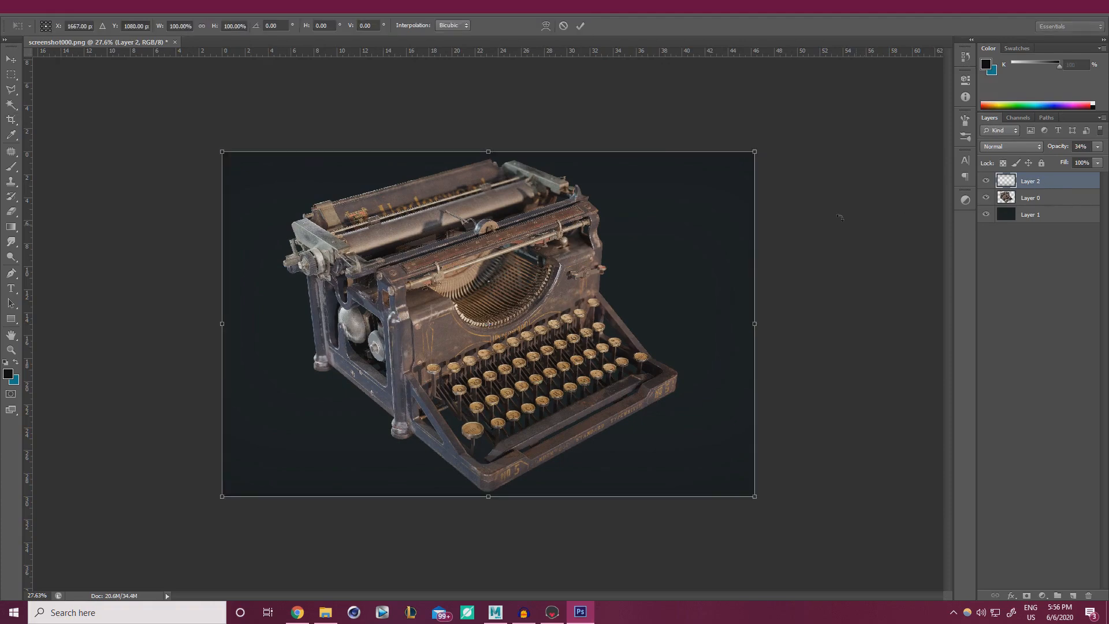
left_click(580, 29)
scroll(546, 226, "down", 4, "alt")
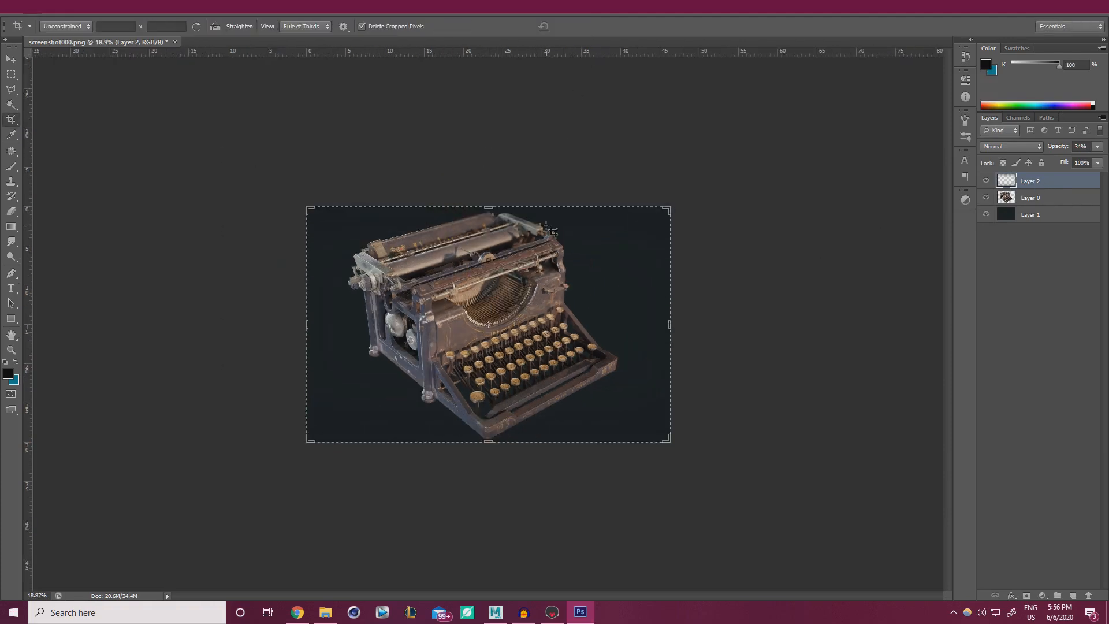
left_click(11, 74)
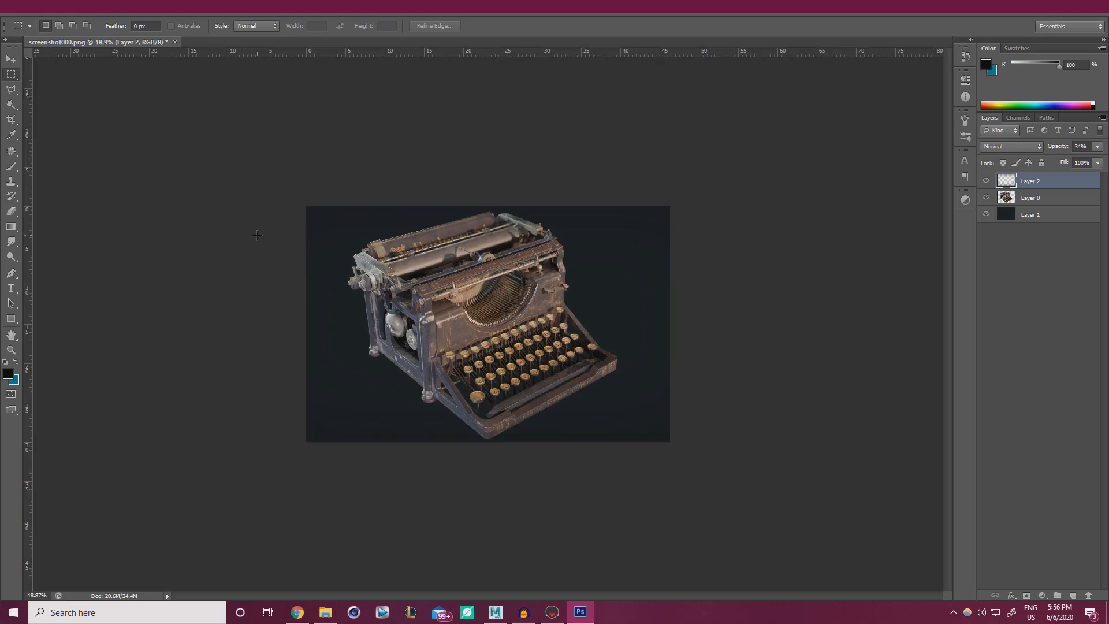
scroll(257, 234, "up", 2, "alt")
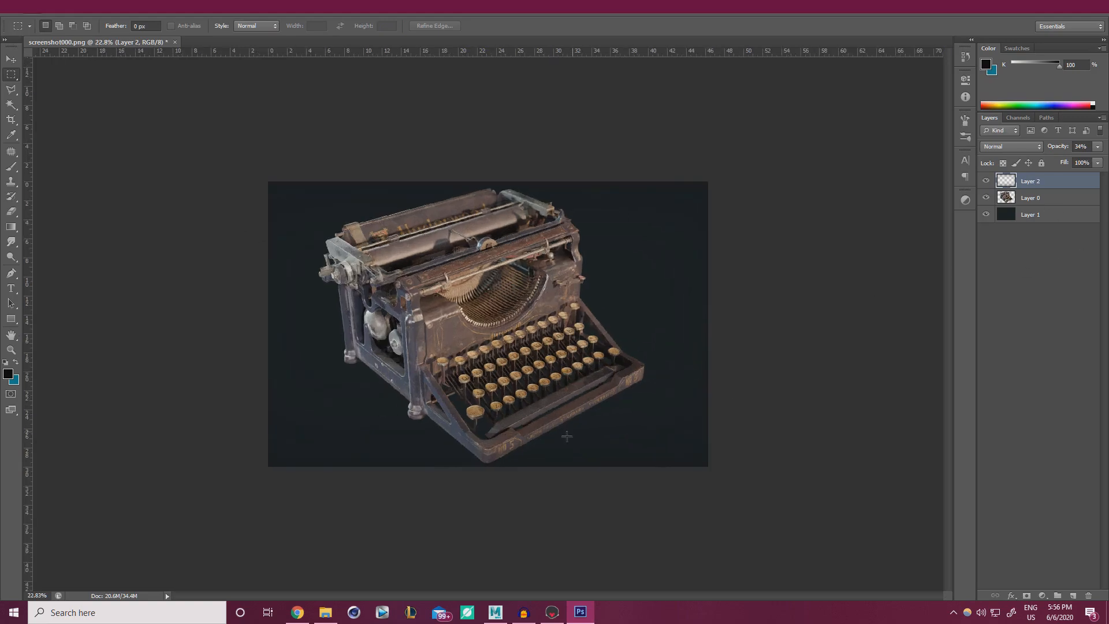
Raise background Layer 1's lightness to +5 with Hue/Saturation.
scroll(477, 331, "up", 2, "alt")
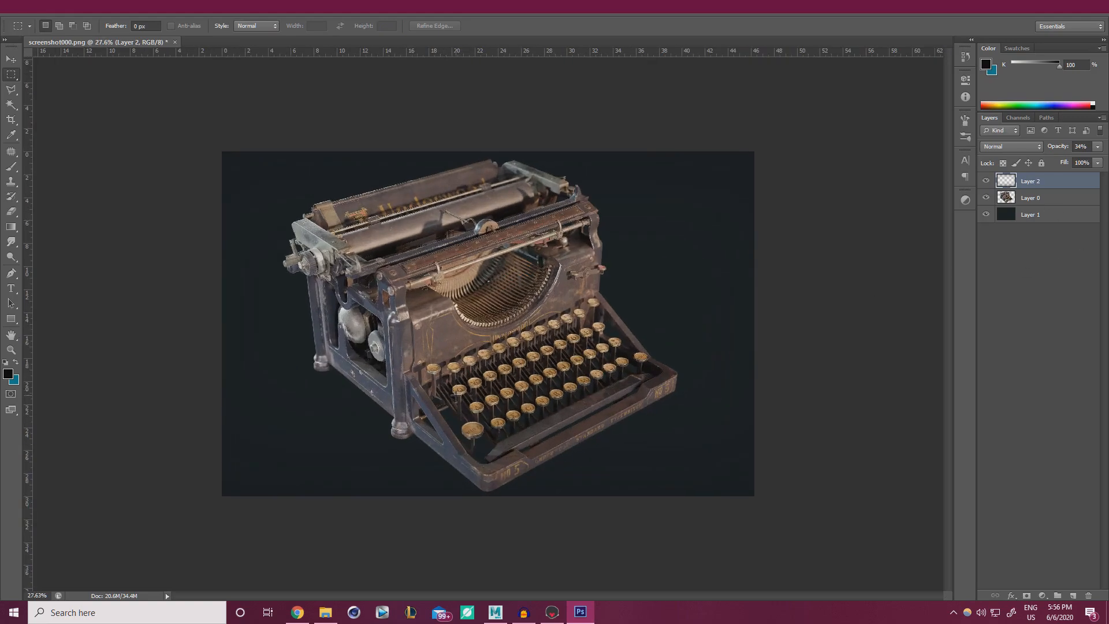
scroll(456, 393, "up", 1, "alt")
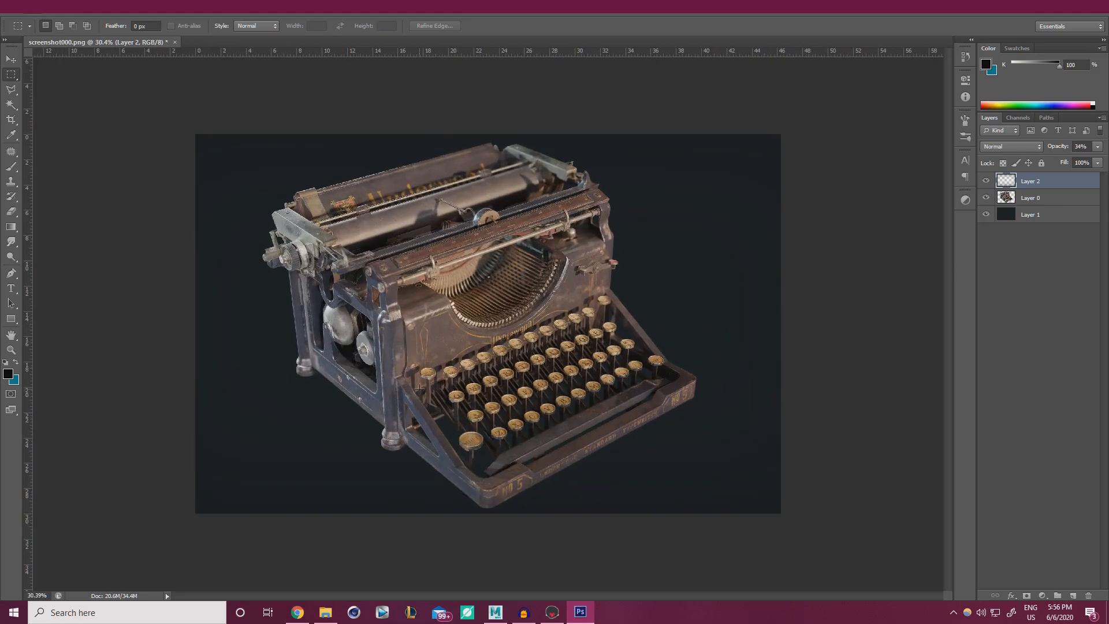
left_click(1040, 217)
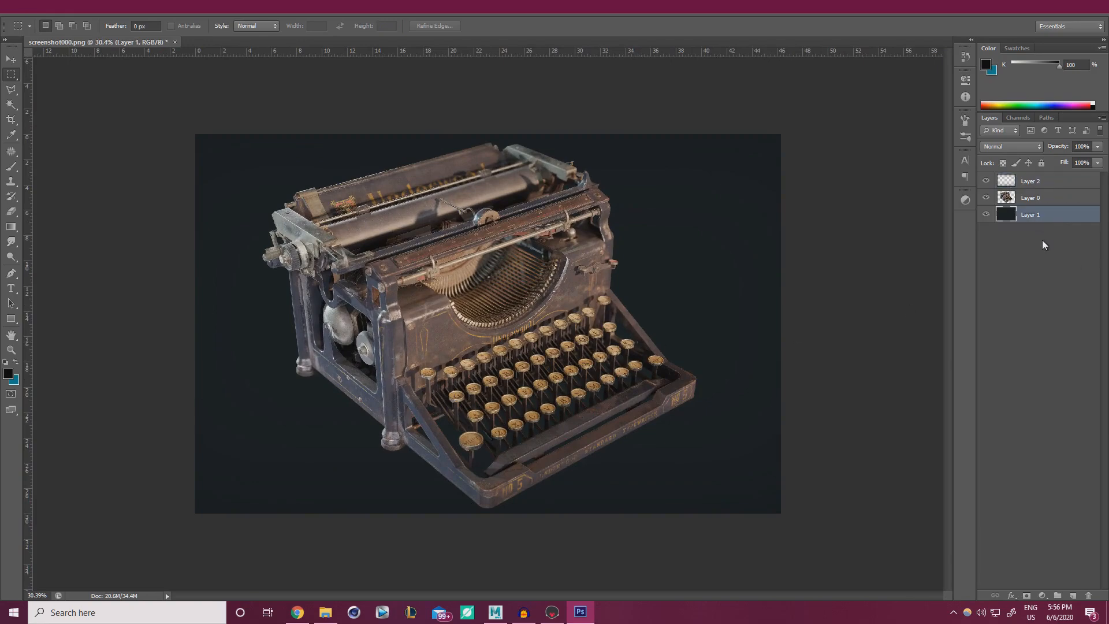
key("ctrl+u")
left_click(875, 493)
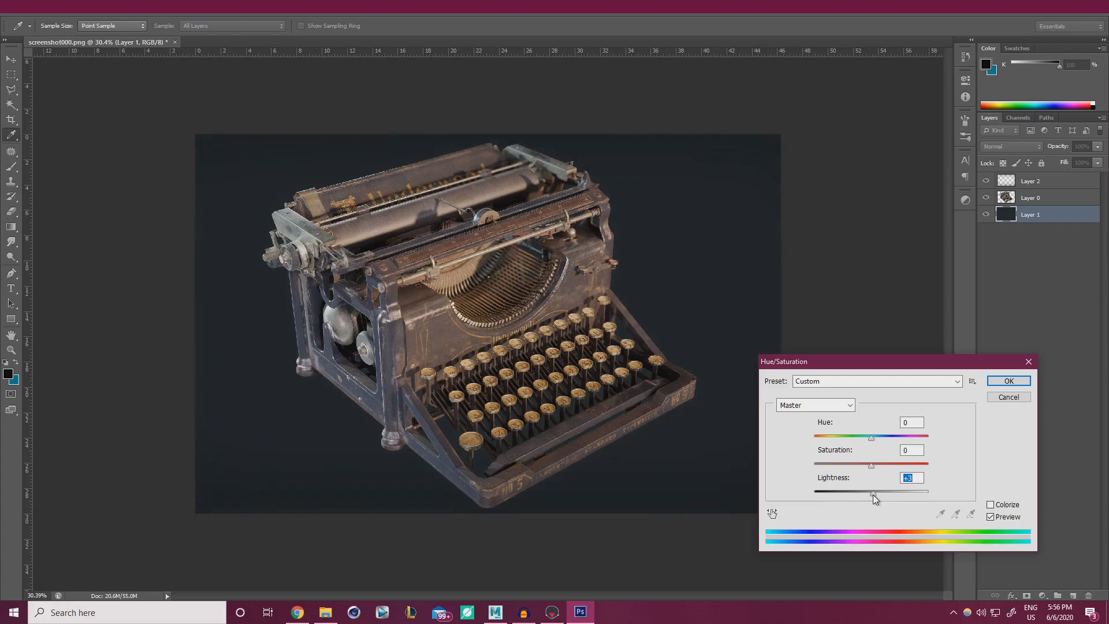
left_click(1008, 381)
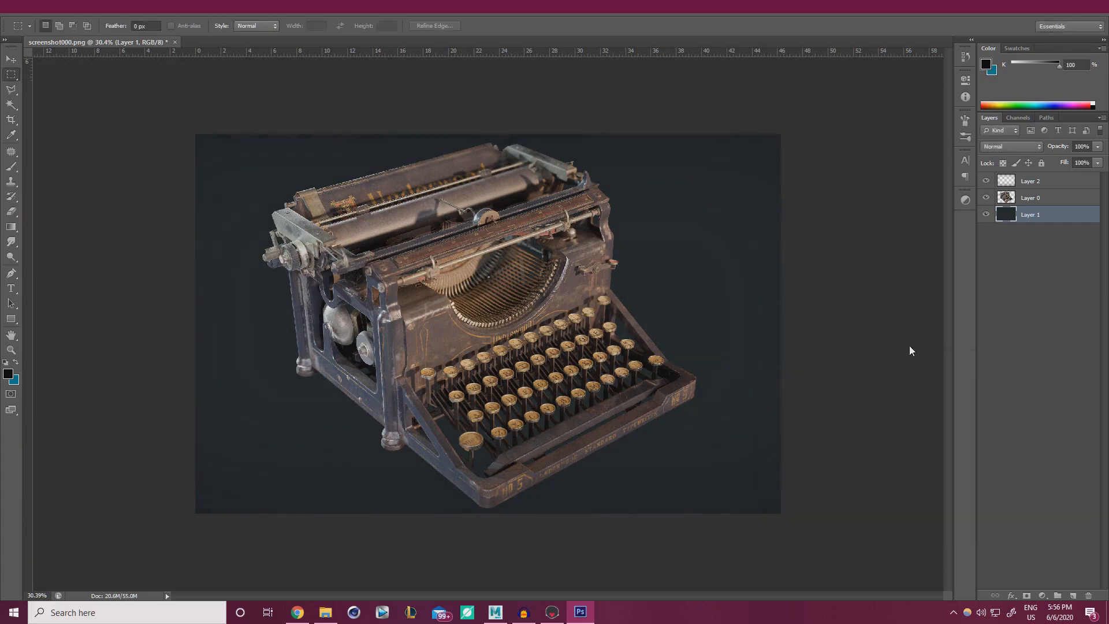
Erase Layer 2's vignette near the typewriter's bottom front corner with an ~1800 px eraser.
left_click(1039, 182)
key("e")
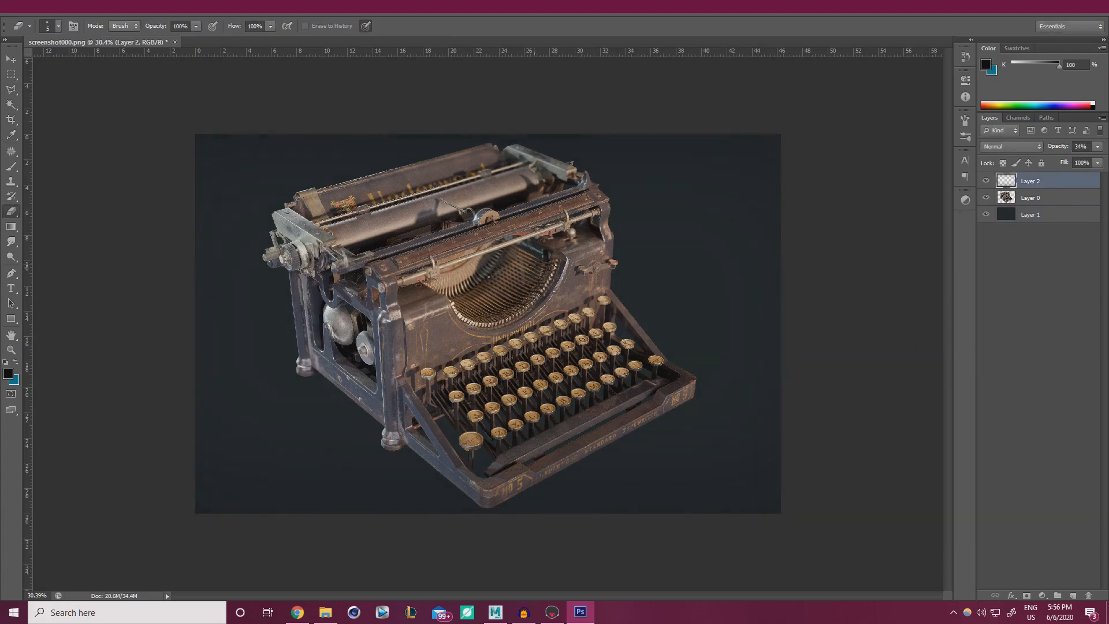
scroll(607, 265, "down", 3, "alt")
scroll(590, 301, "down", 3, "alt")
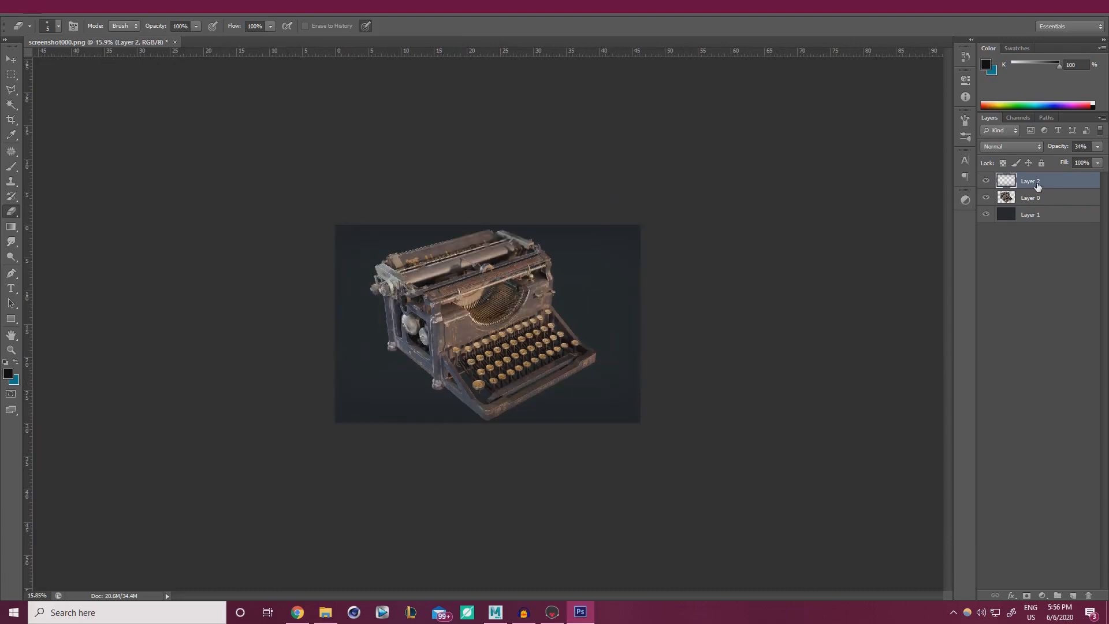
right_click_drag(453, 363, 508, 346, "alt")
left_click(524, 358)
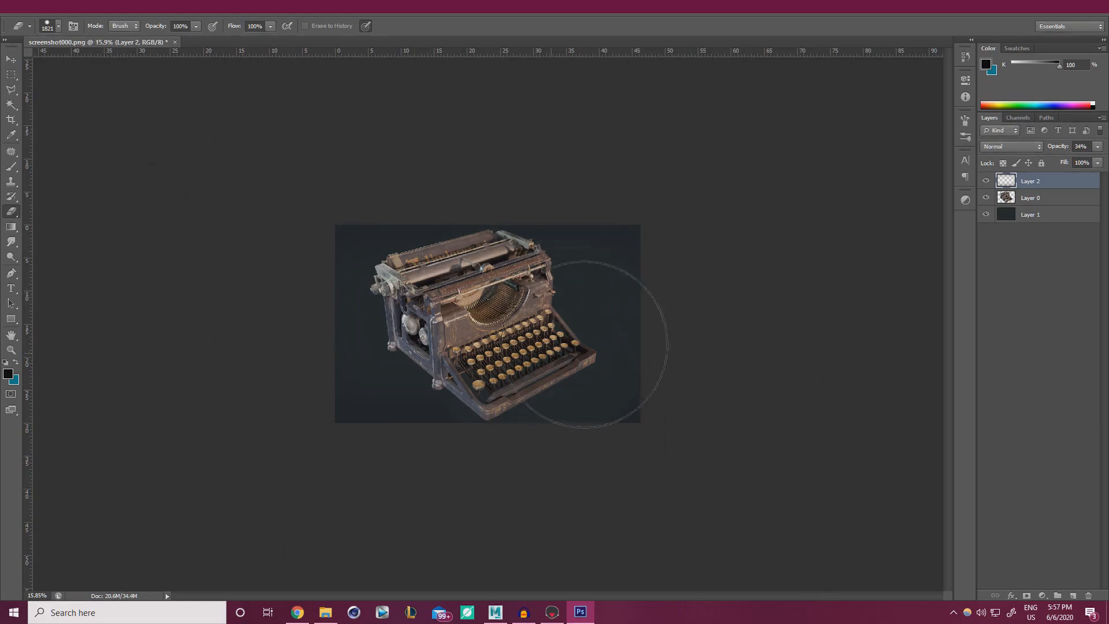
Return to the brush and enlarge it to about 2400 px.
key("b")
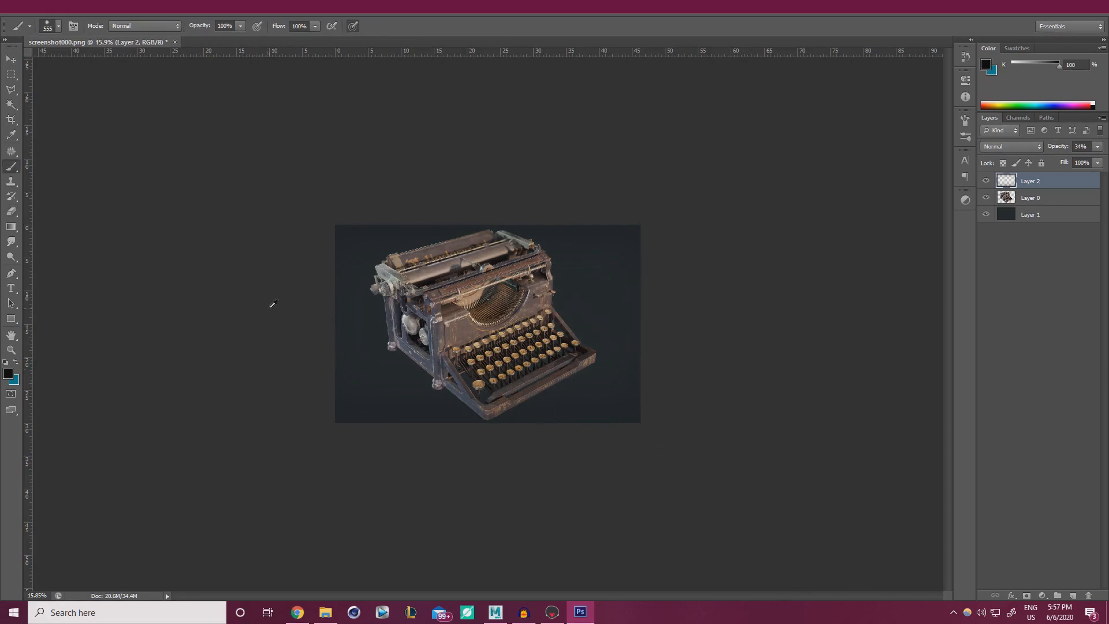
right_click_drag(372, 309, 425, 306, "alt")
right_click_drag(474, 335, 500, 326, "alt")
Lower background Layer 1's saturation to -29 with Hue/Saturation, then shrink the brush.
scroll(346, 323, "up", 3, "alt")
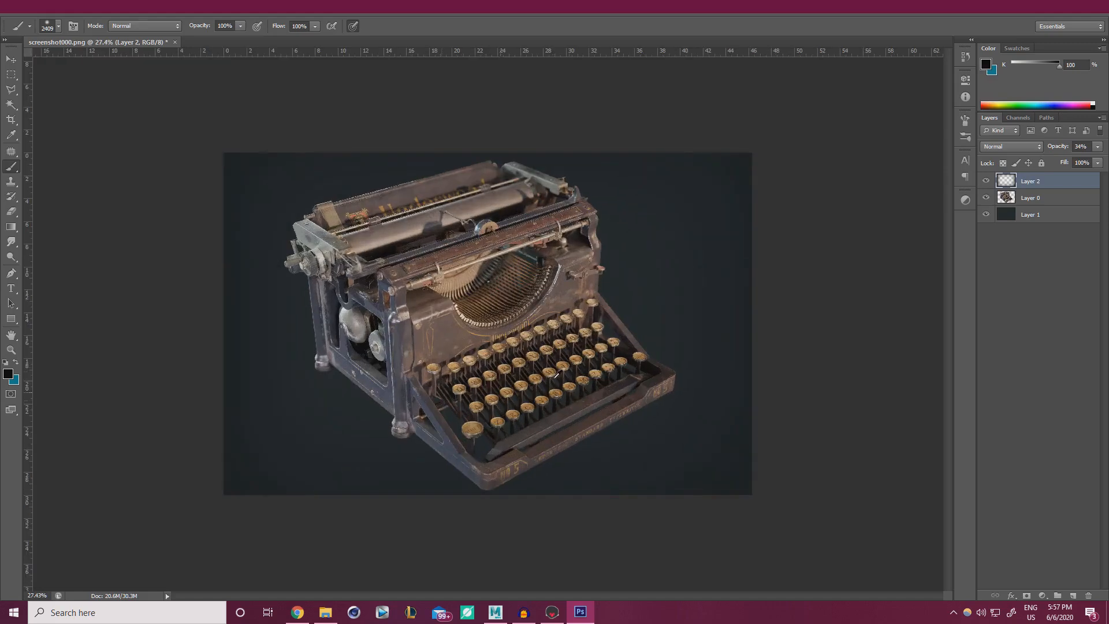
left_click(1049, 215)
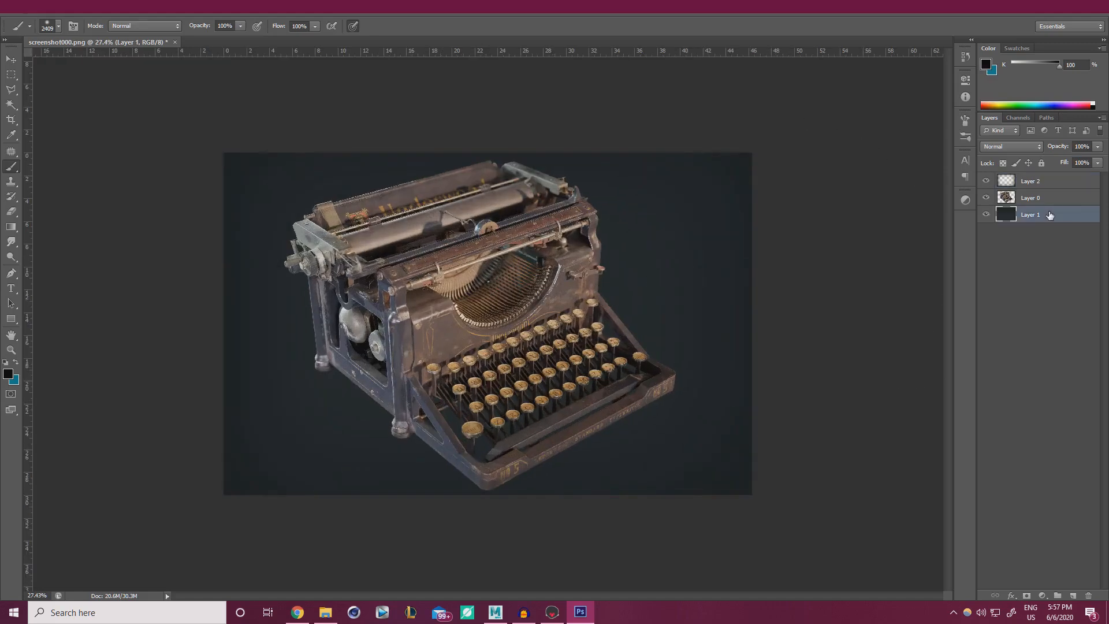
key("ctrl+u")
left_click_drag(853, 466, 844, 466)
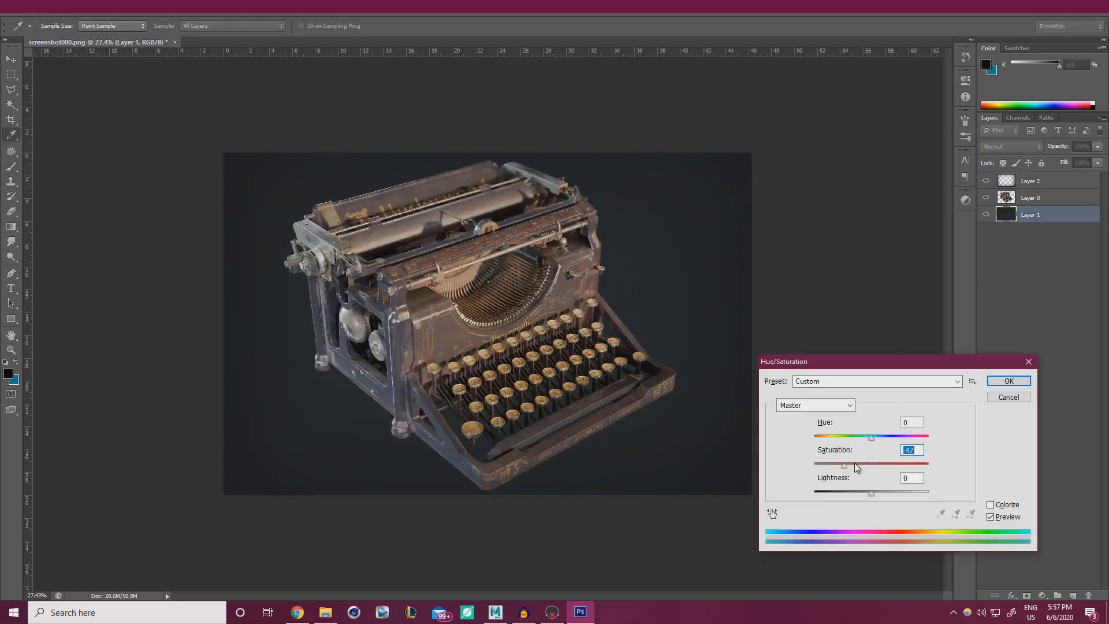
left_click(854, 463)
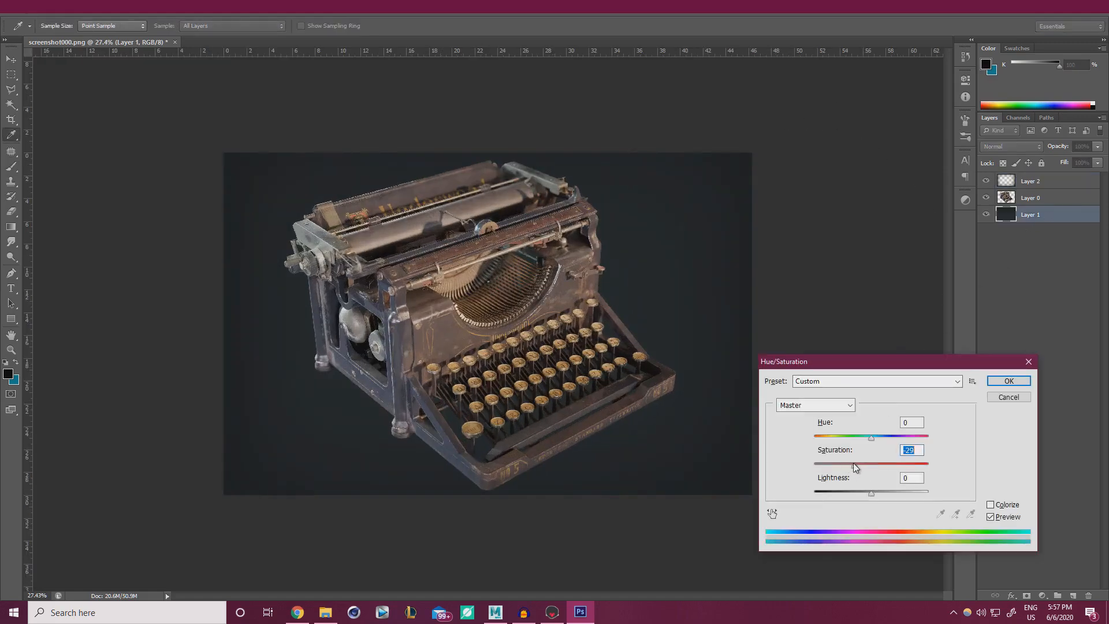
left_click(1009, 380)
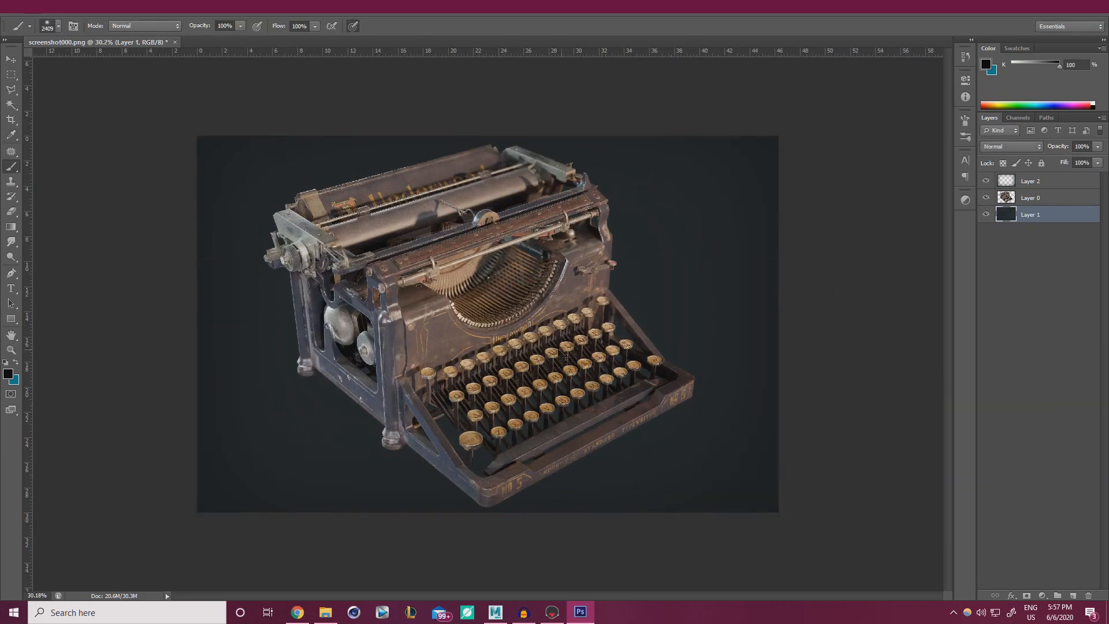
right_click_drag(499, 291, 324, 298, "alt")
scroll(813, 256, "down", 3, "alt")
scroll(813, 256, "up", 1, "alt")
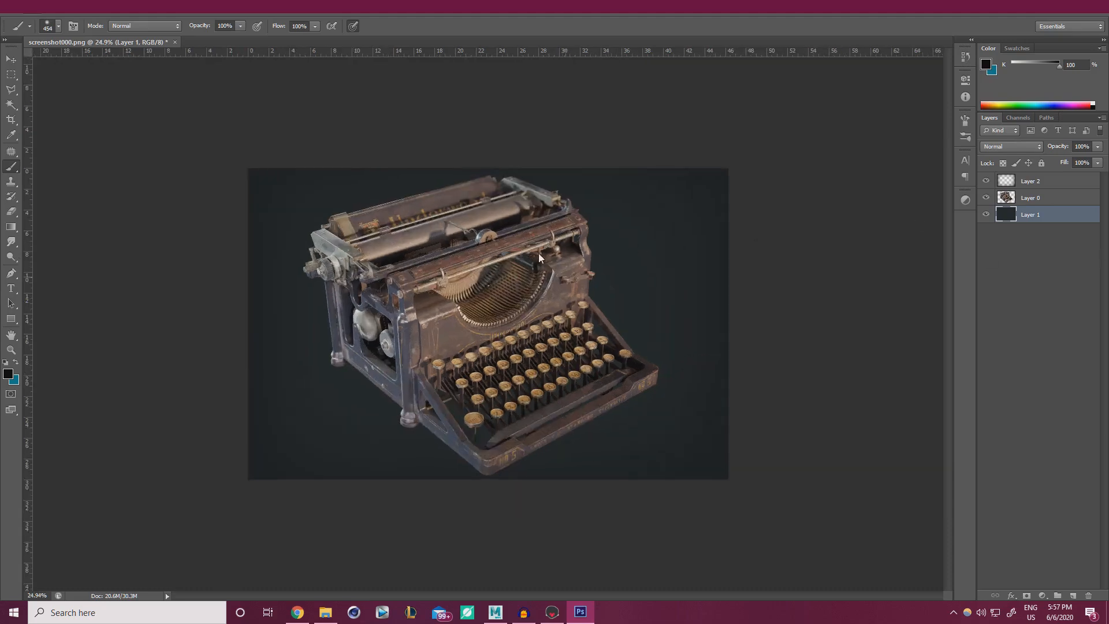
Add a Levels adjustment layer clipped to the typewriter's Layer 0.
left_click(1039, 198)
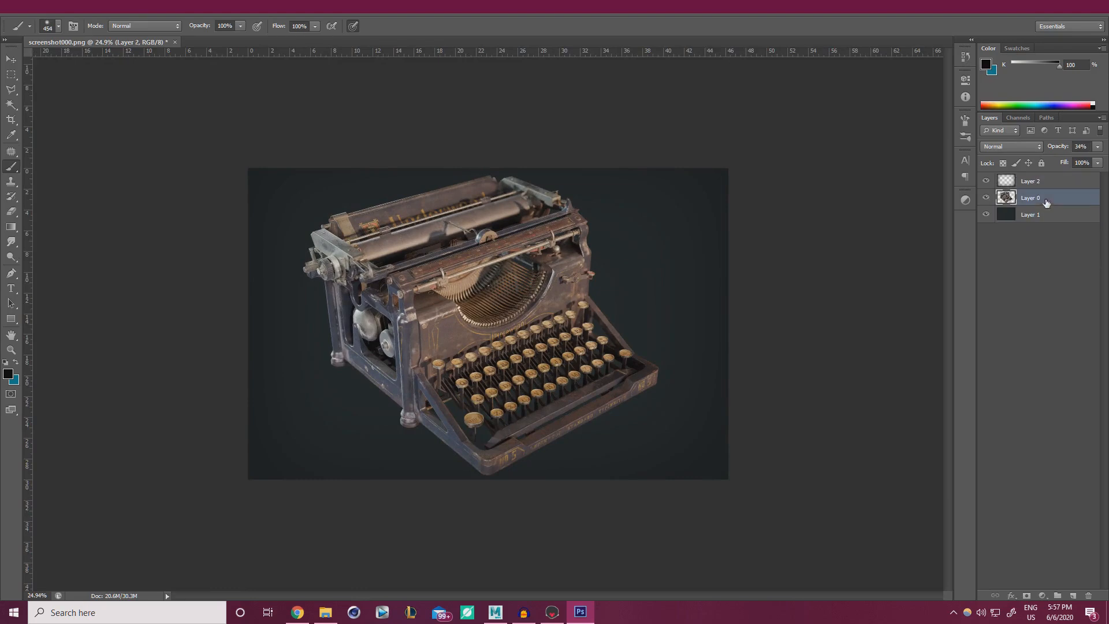
left_click(966, 201)
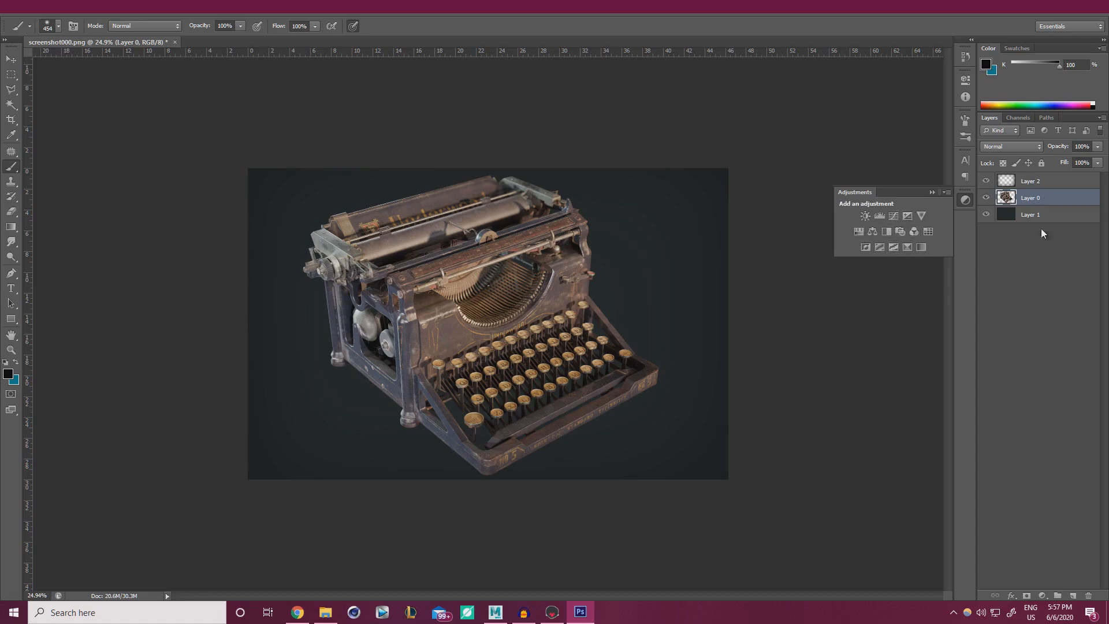
left_click(1041, 595)
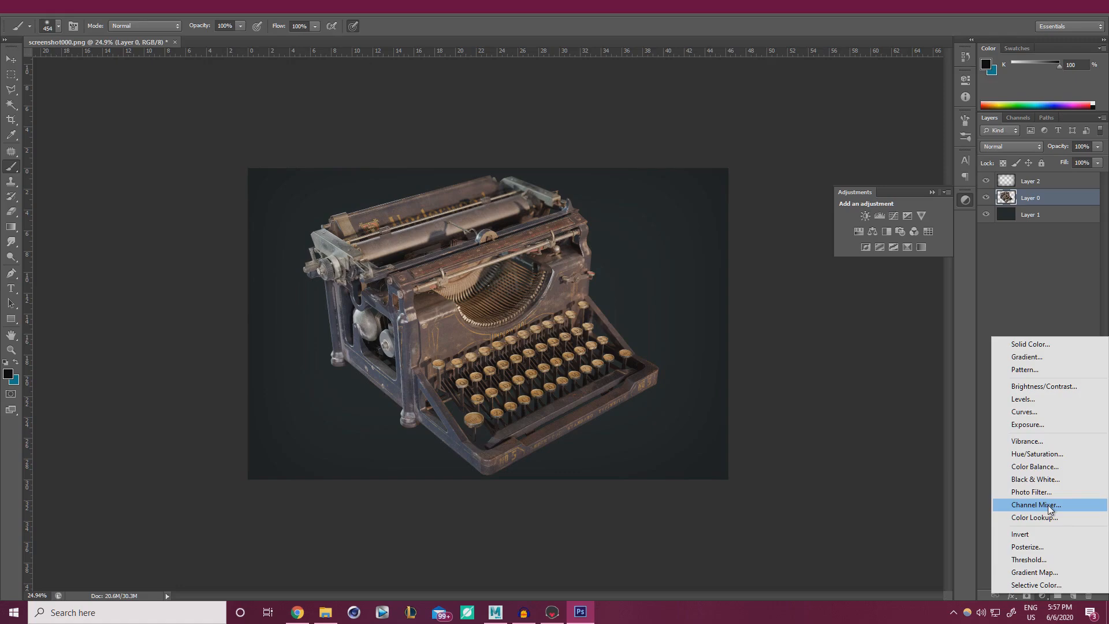
left_click(1043, 401)
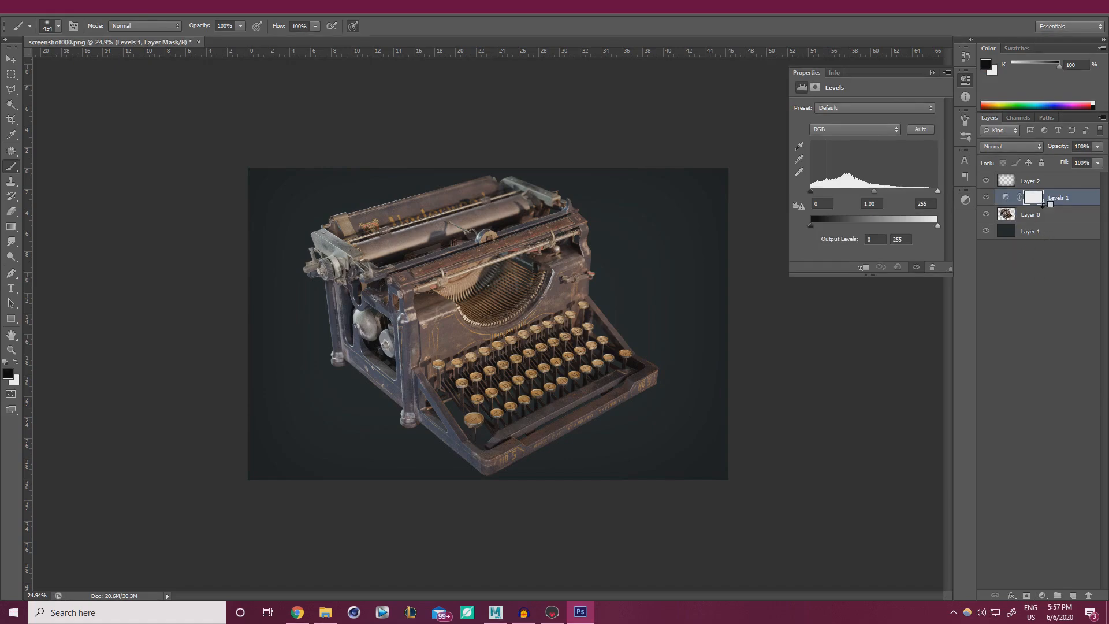
left_click(1044, 204, "alt")
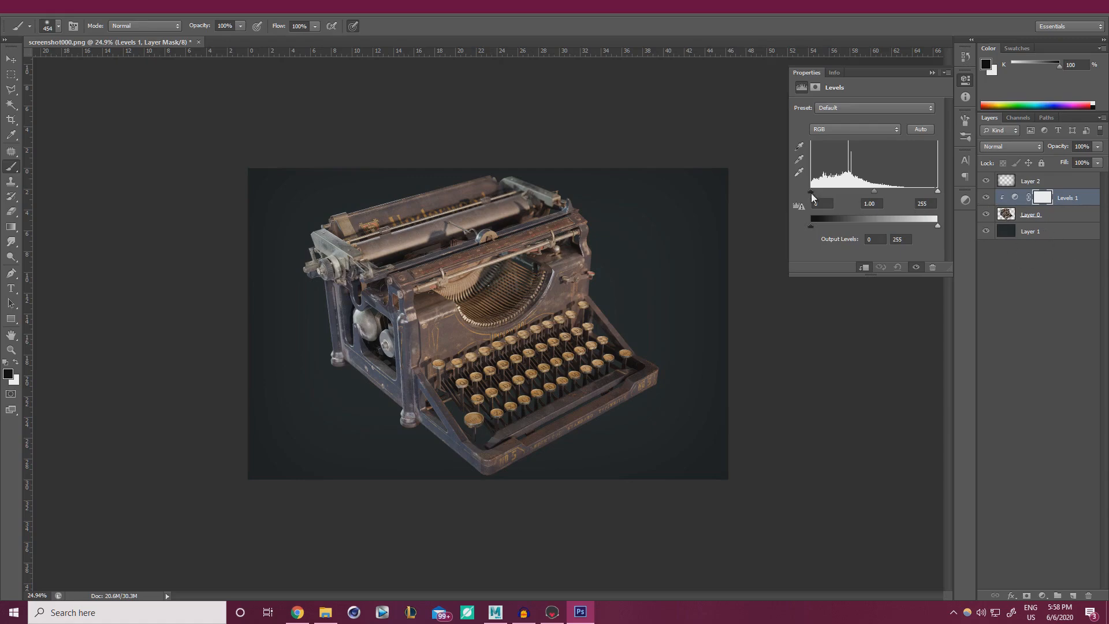
Set Levels input to 0/0.88/239 and output levels to 10–241.
left_click_drag(877, 195, 875, 192)
left_click_drag(938, 191, 873, 191)
left_click_drag(816, 227, 816, 226)
left_click_drag(930, 226, 930, 226)
key("ctrl+plus")
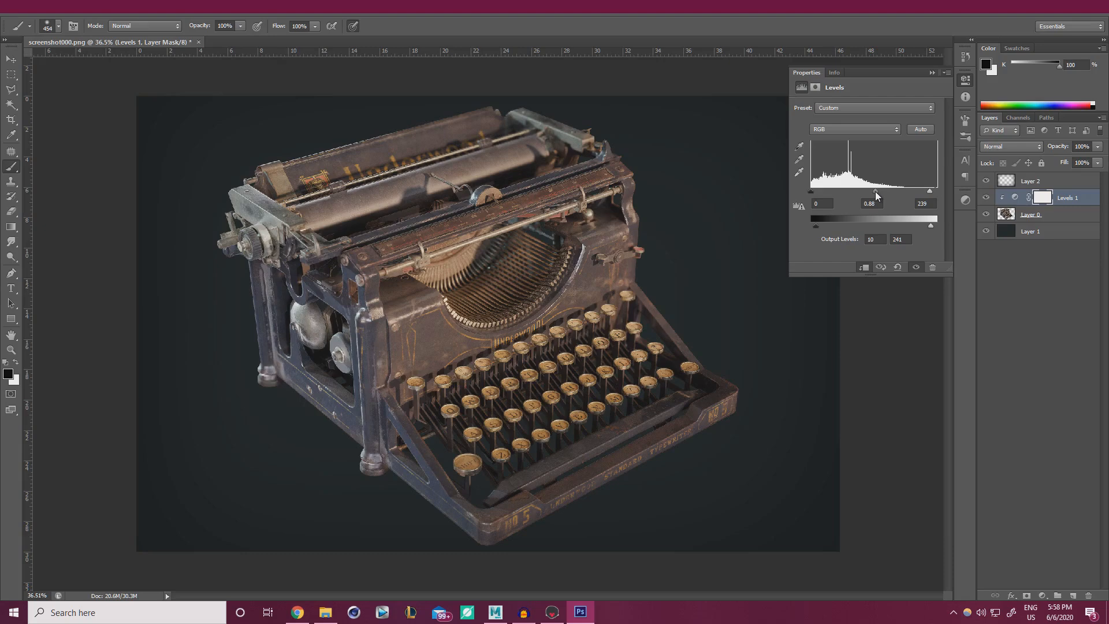
left_click(930, 74)
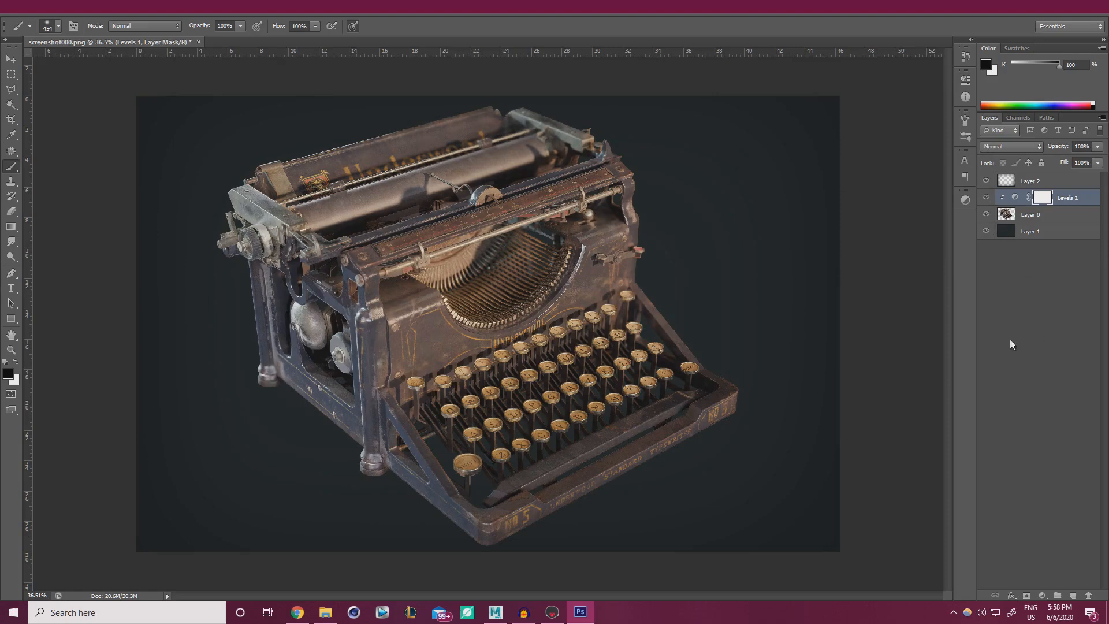
Add a Hue/Saturation adjustment layer clipped above Levels 1.
left_click(966, 199)
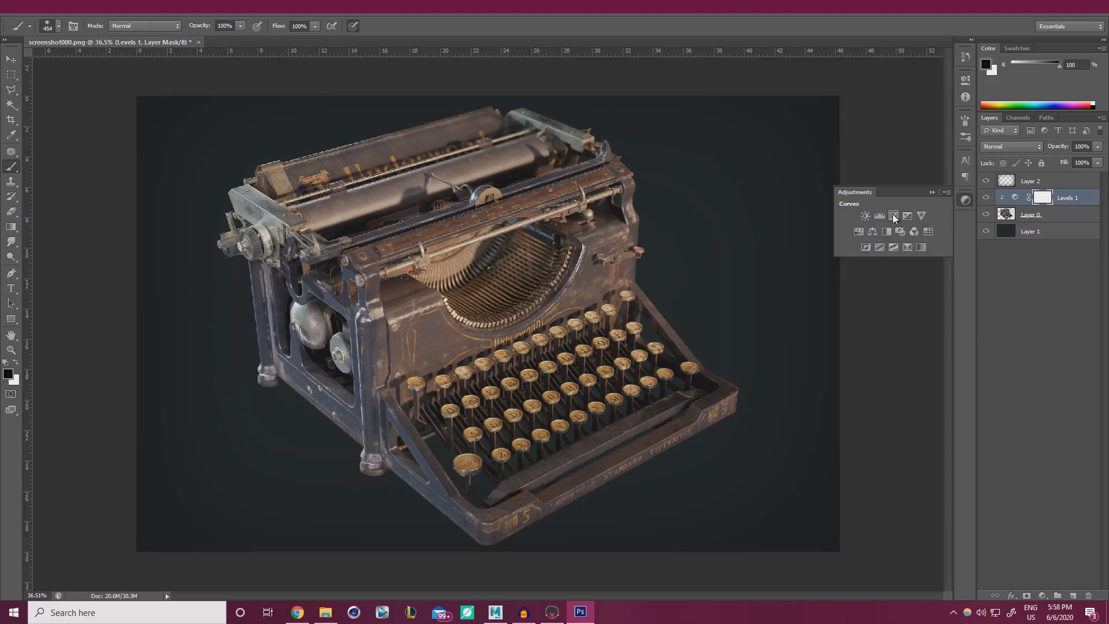
left_click(865, 230)
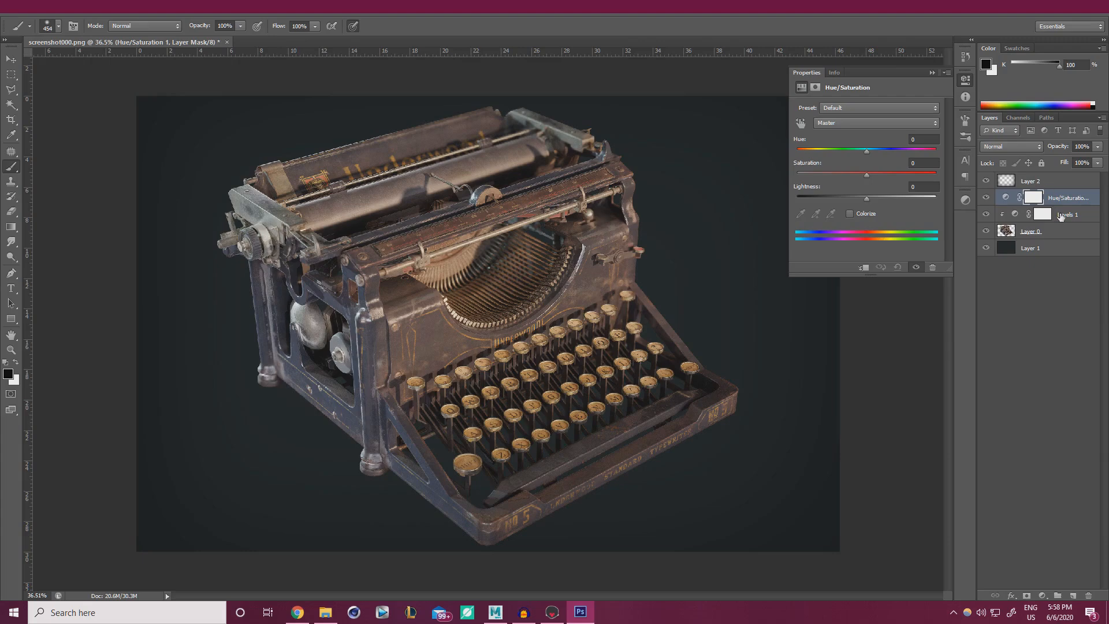
left_click(1056, 351)
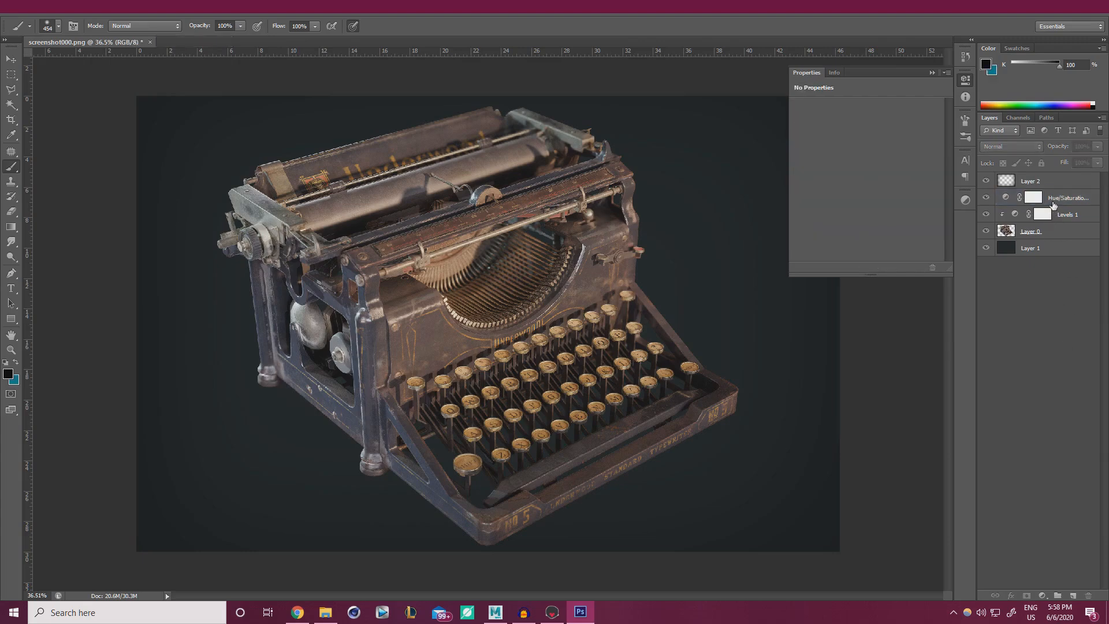
left_click(1058, 202)
left_click(1054, 206, "alt")
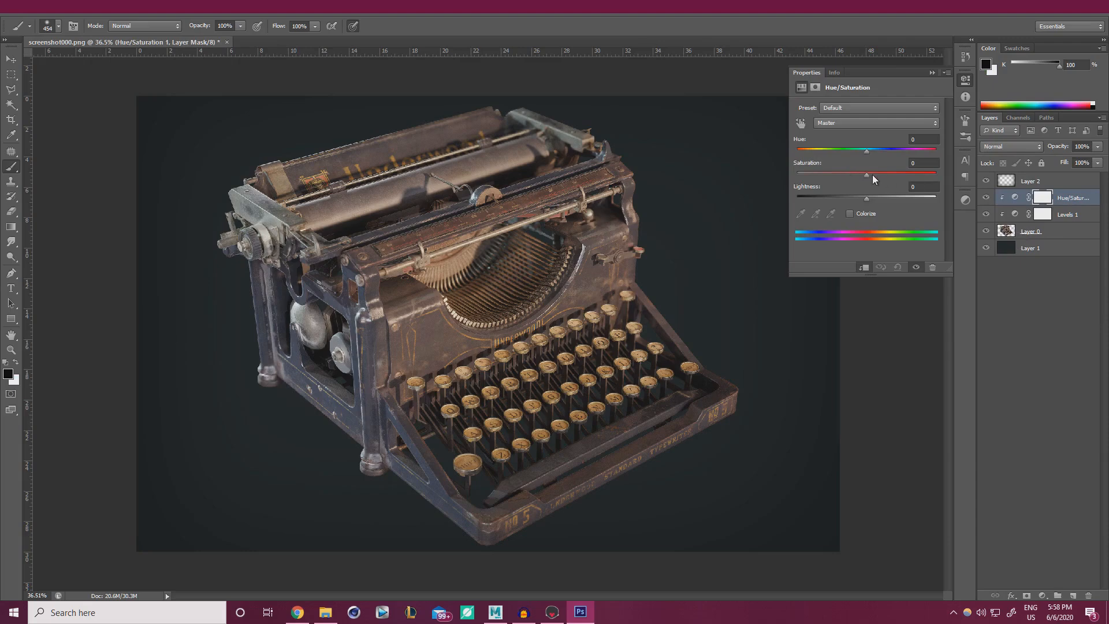
Set Hue/Saturation to hue -2, saturation about -6 and lightness +2.
left_click_drag(866, 175, 863, 174)
left_click_drag(868, 152, 867, 151)
left_click_drag(867, 154, 865, 154)
scroll(589, 258, "down", 2, "alt")
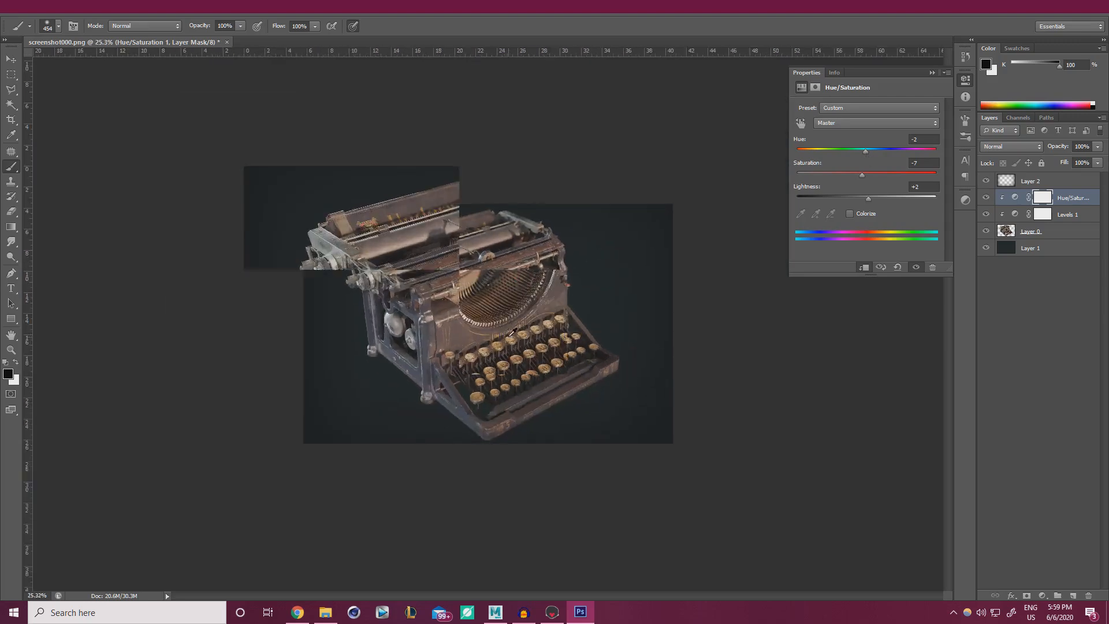
scroll(514, 331, "up", 1, "alt")
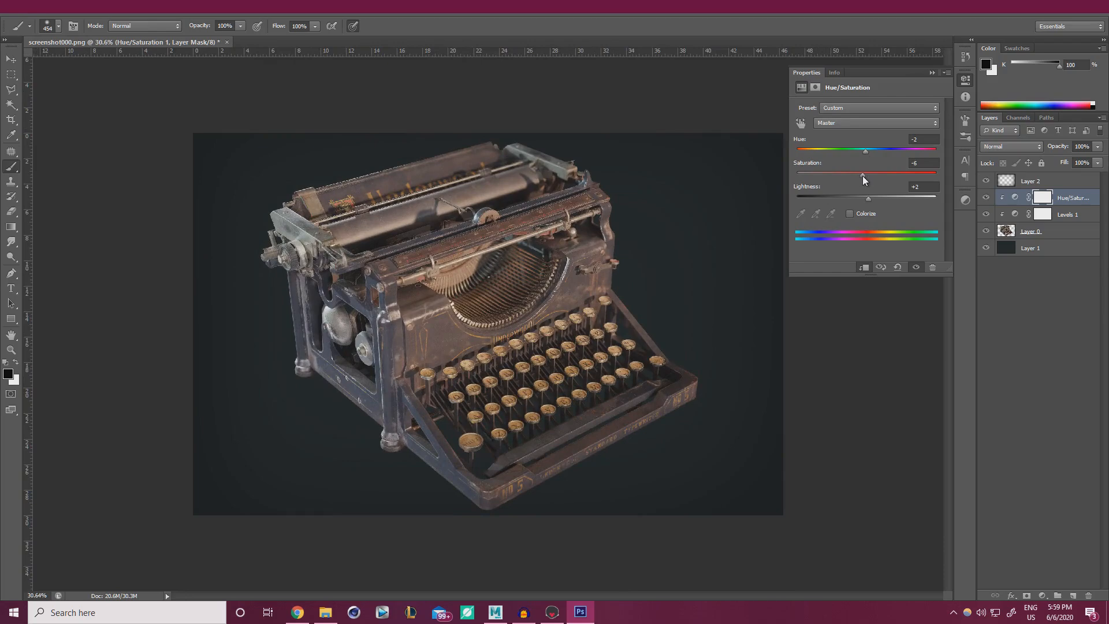
left_click(931, 73)
Toggle the Hue/Saturation and Levels 1 layers off and on to compare the effect.
left_click(985, 197)
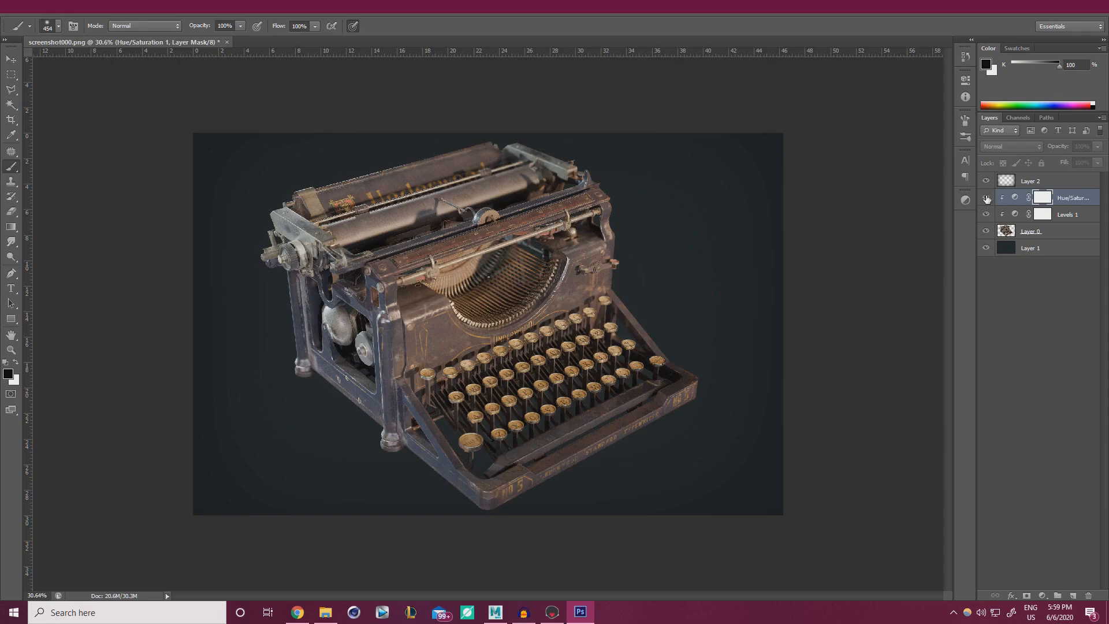
left_click(986, 199)
left_click(988, 215)
left_click(986, 199)
left_click(986, 215)
left_click(987, 198)
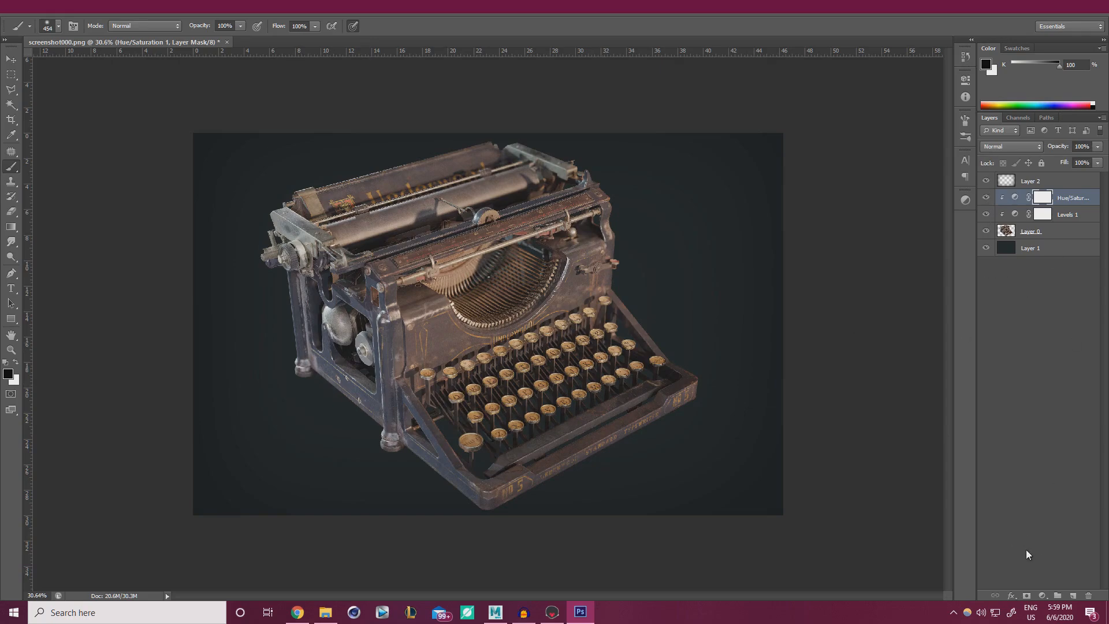
Add a second Levels layer, then delete the unwanted Levels 2.
left_click(1043, 595)
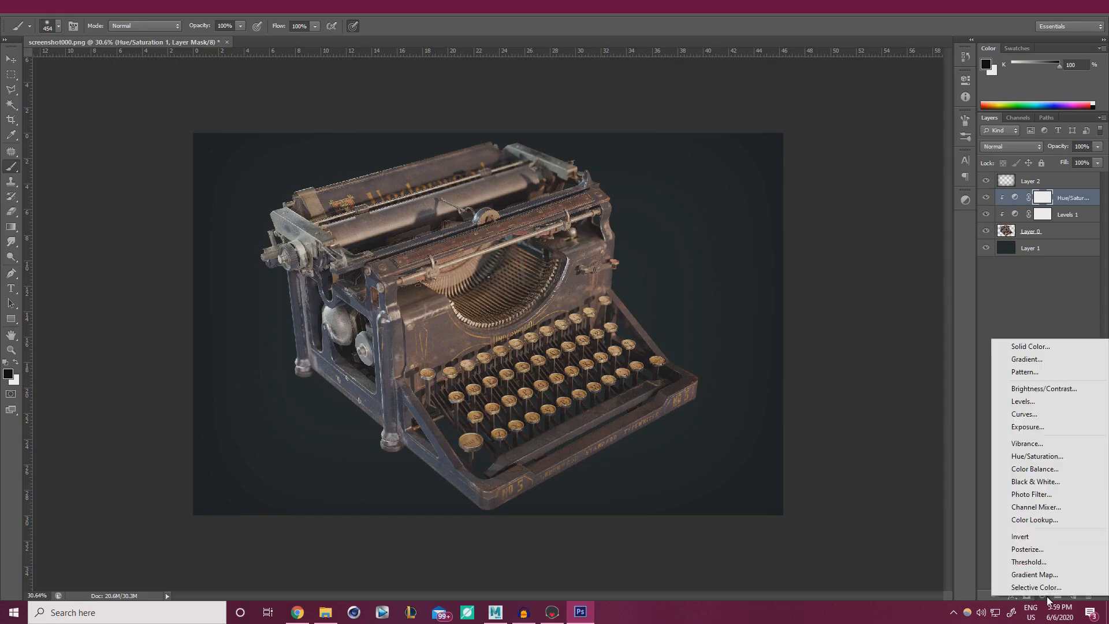
left_click(1074, 402)
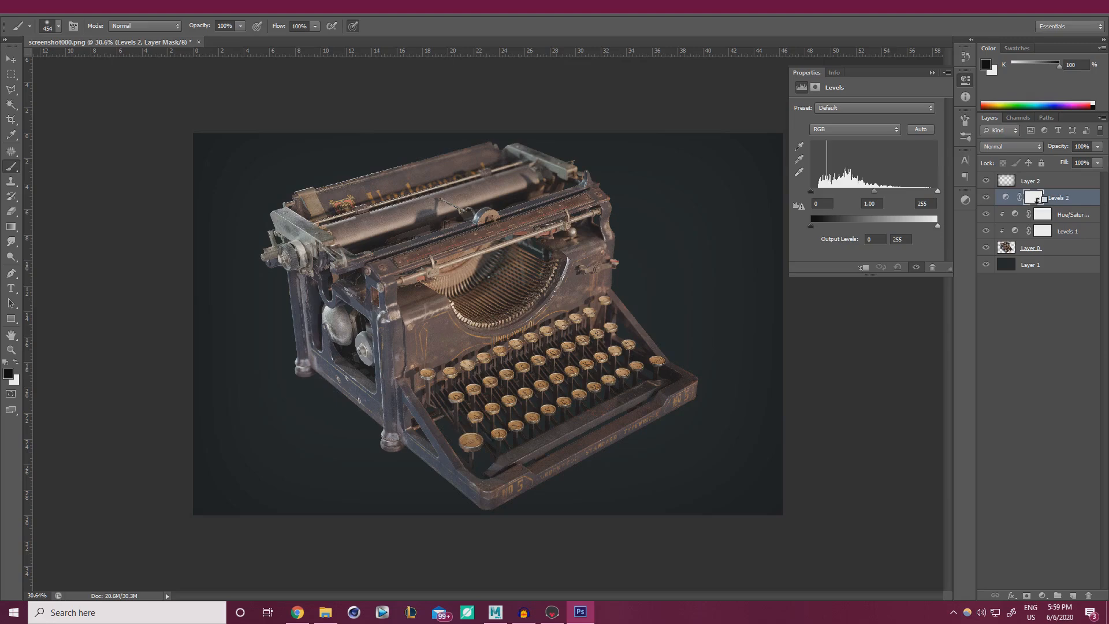
left_click(1065, 203)
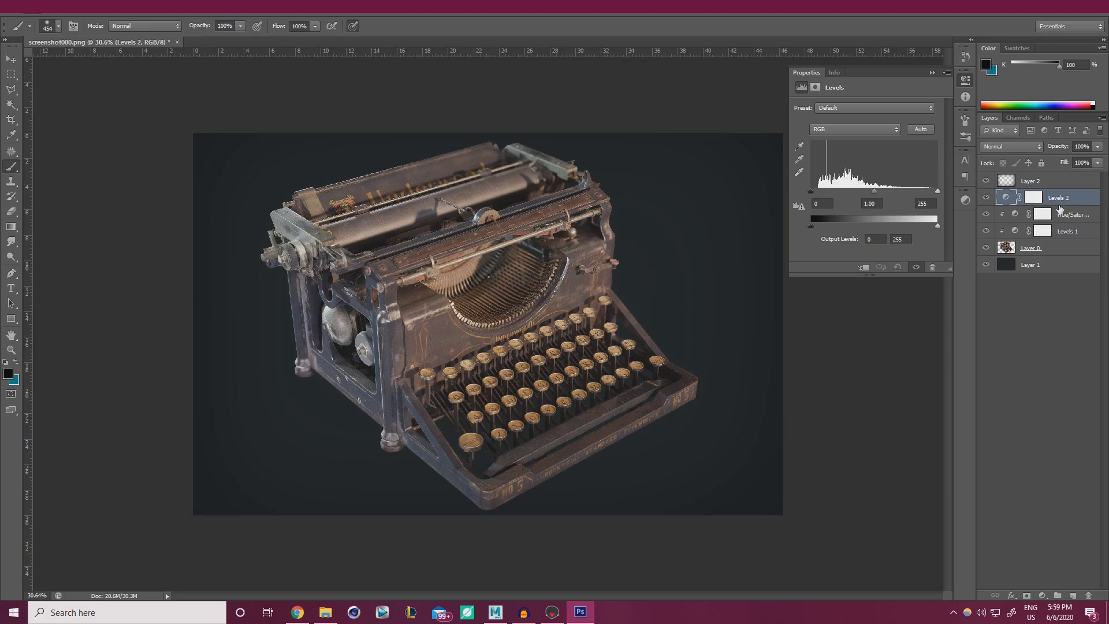
key("Delete")
Add a clipped Curves 1 layer and gently bend the RGB curve with lower and upper points.
left_click(1043, 595)
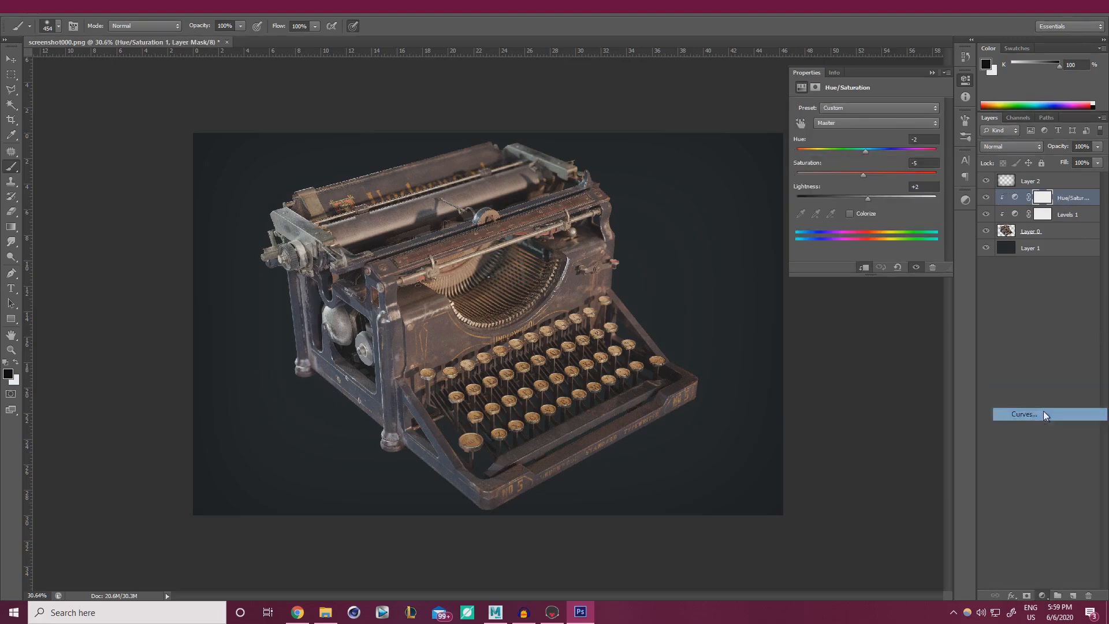
left_click(1043, 413)
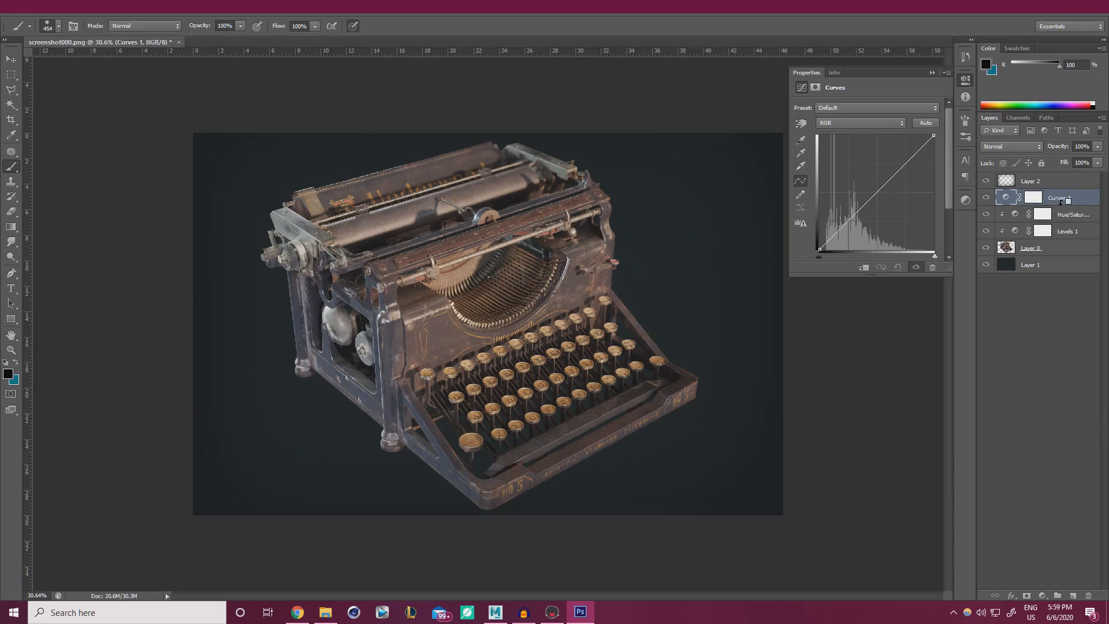
left_click(1062, 204, "alt")
left_click(853, 224)
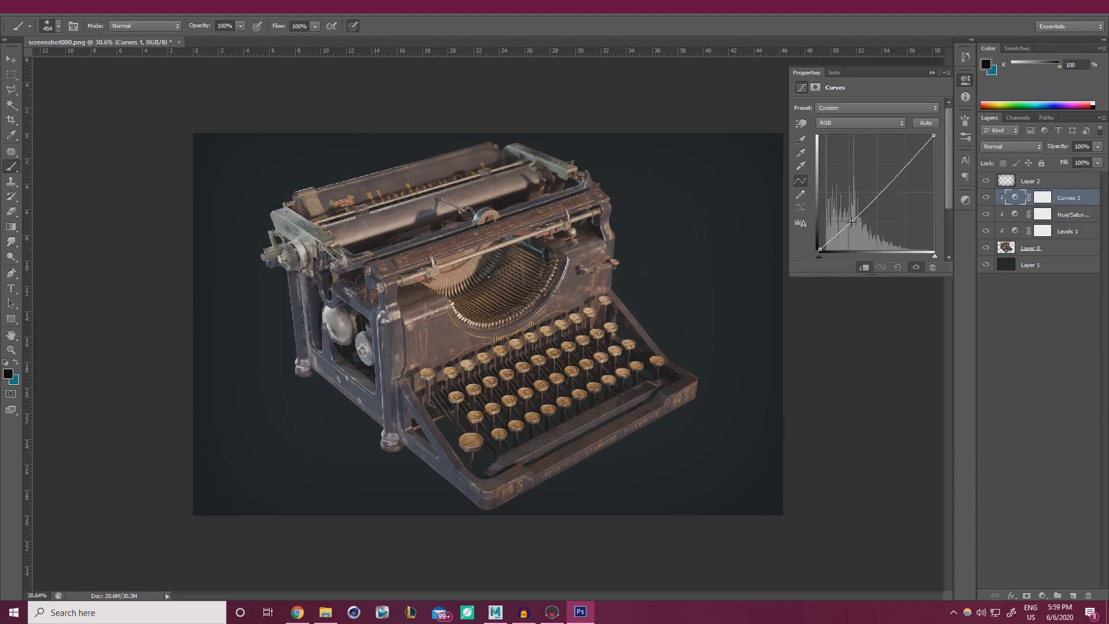
left_click_drag(887, 189, 883, 183)
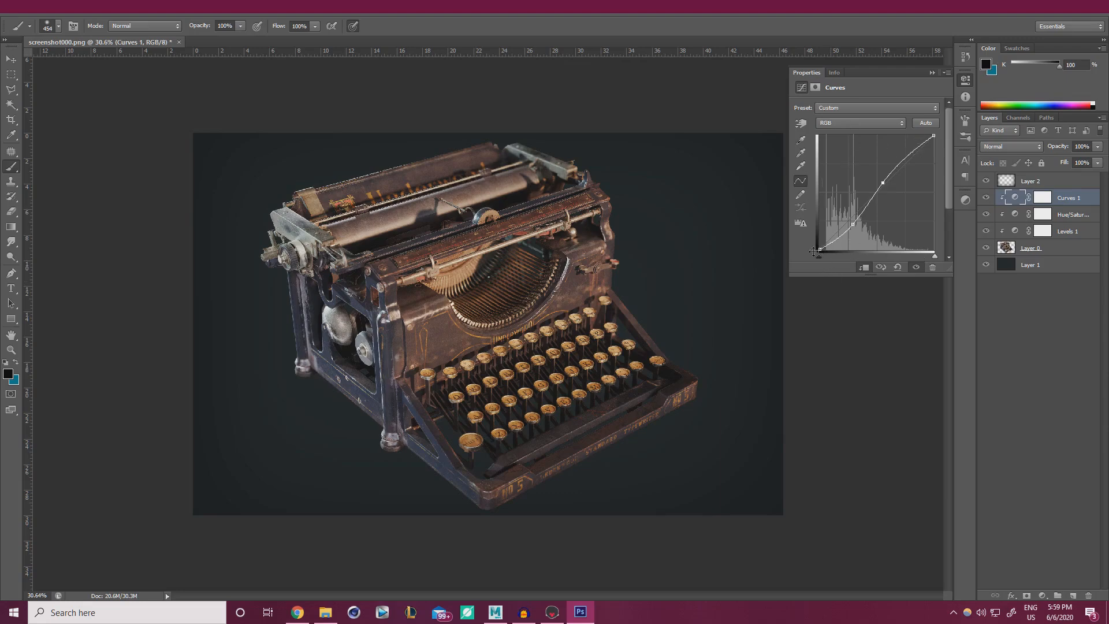
key("ctrl+z")
key("ctrl+z")
key("ctrl+z")
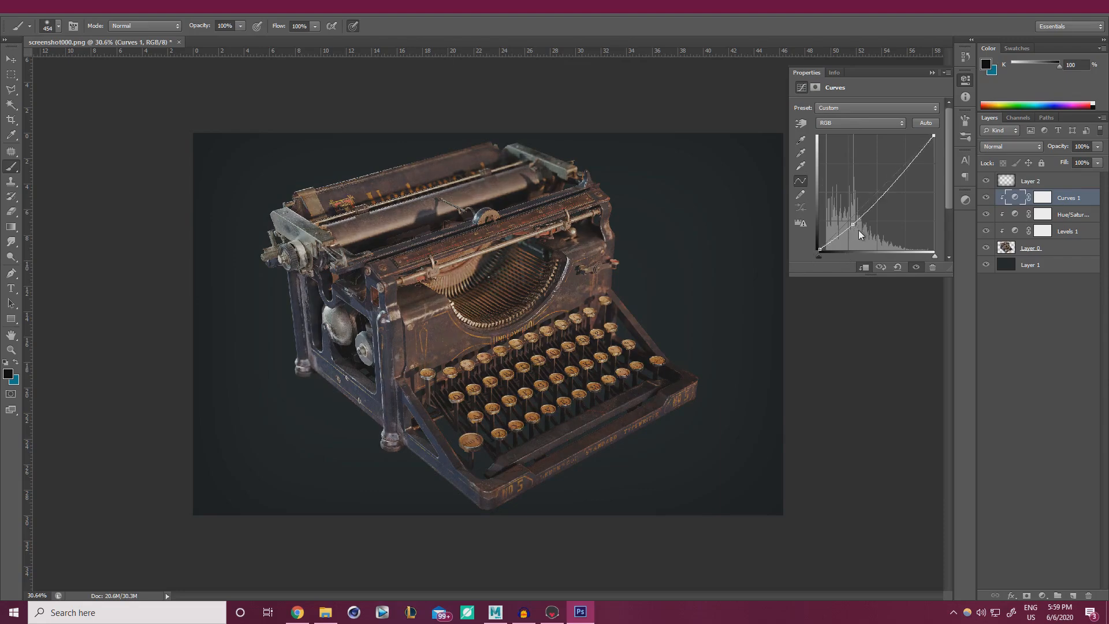
key("ctrl+alt+z")
left_click_drag(841, 228, 840, 229)
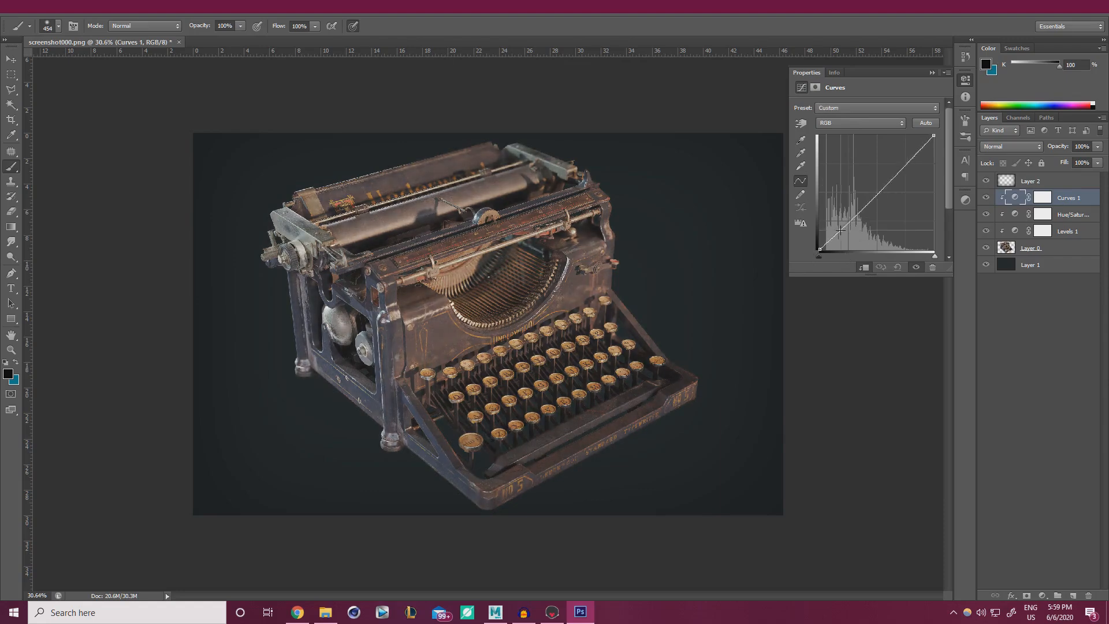
left_click(842, 229)
left_click_drag(908, 165, 906, 163)
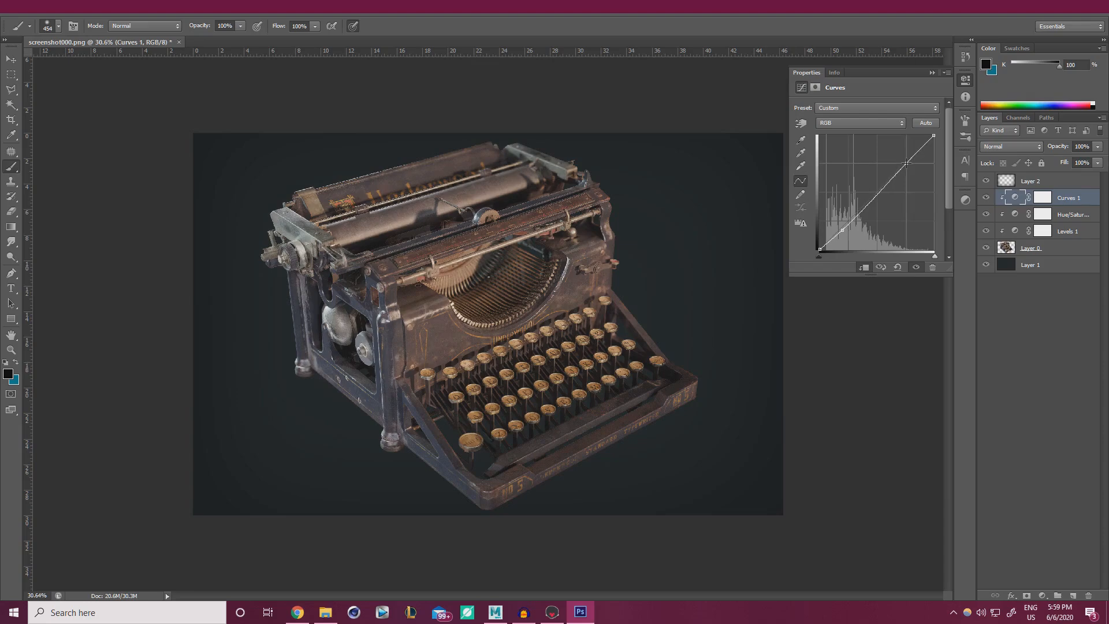
Switch Curves to the Red channel and slightly lift the upper red curve.
left_click(847, 125)
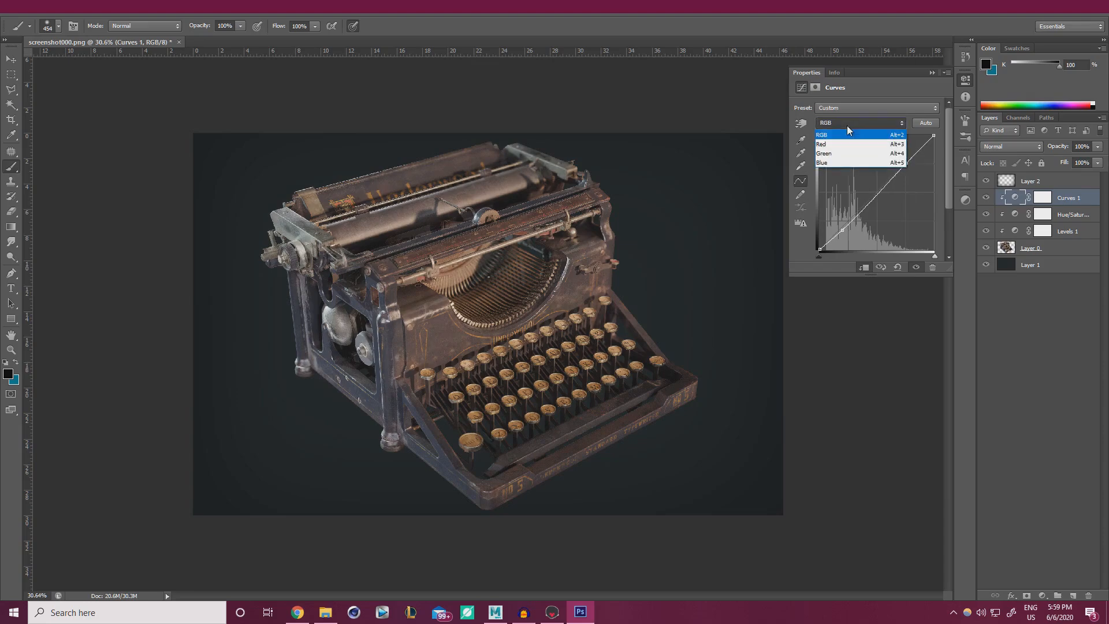
left_click(839, 145)
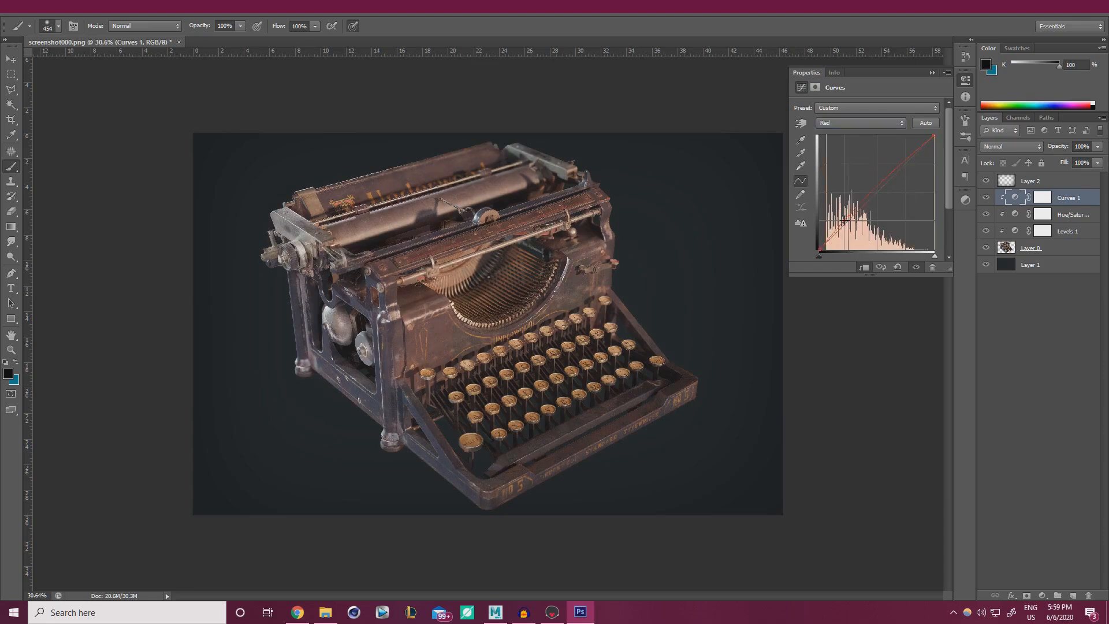
left_click_drag(845, 221, 839, 231)
key("ctrl+z")
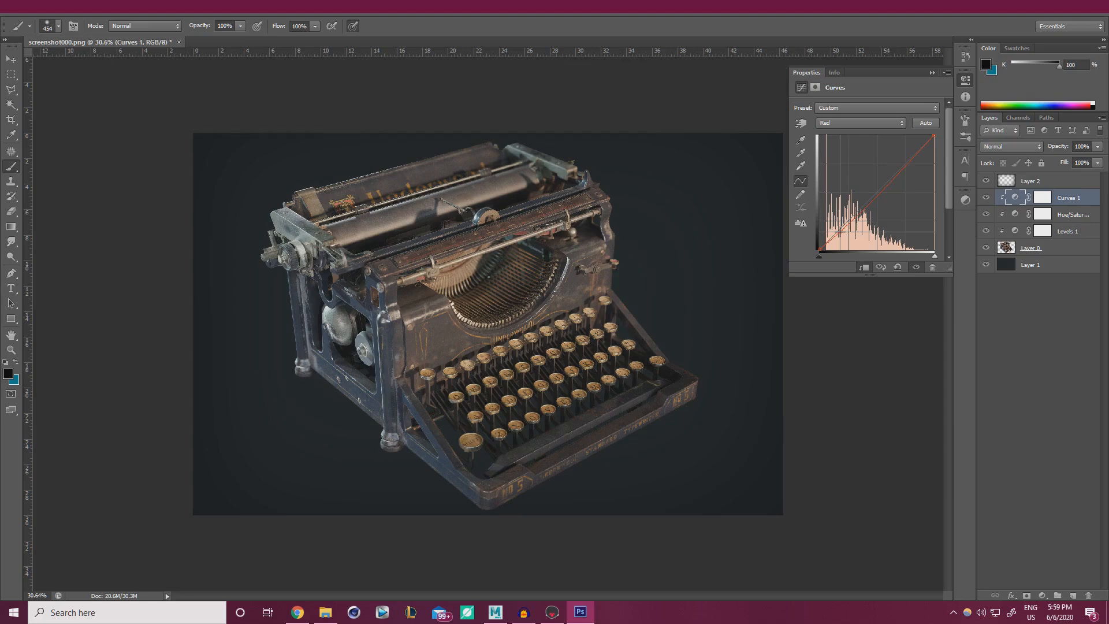
left_click_drag(839, 230, 840, 231)
left_click_drag(899, 169, 915, 151)
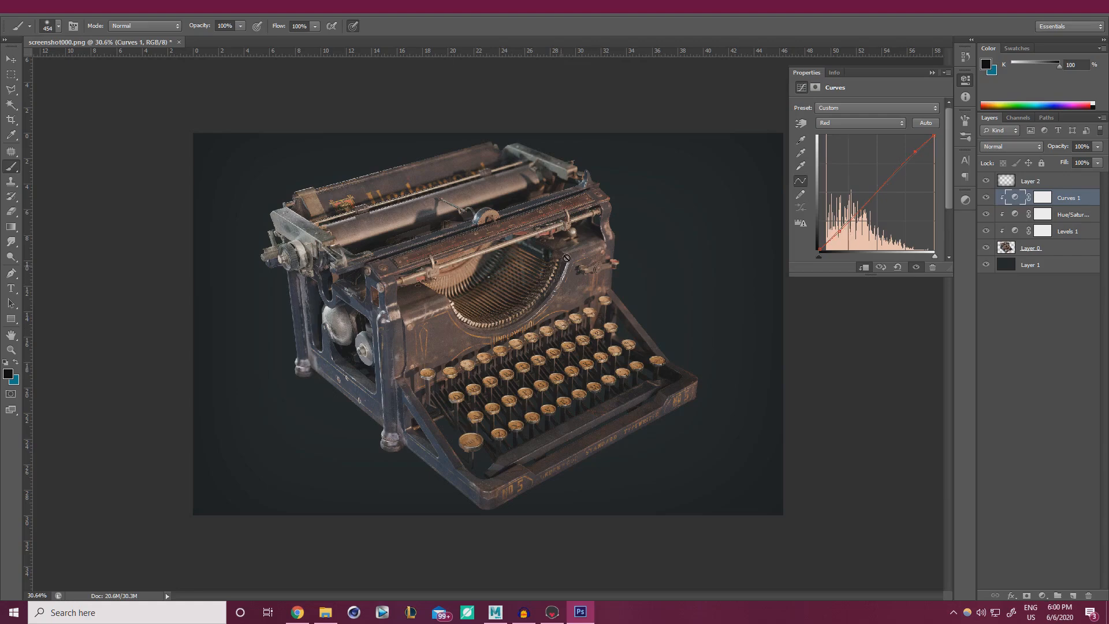
Reshape the Curves 1 Blue channel, pulling down the upper curve to cut the blue cast.
left_click(844, 122)
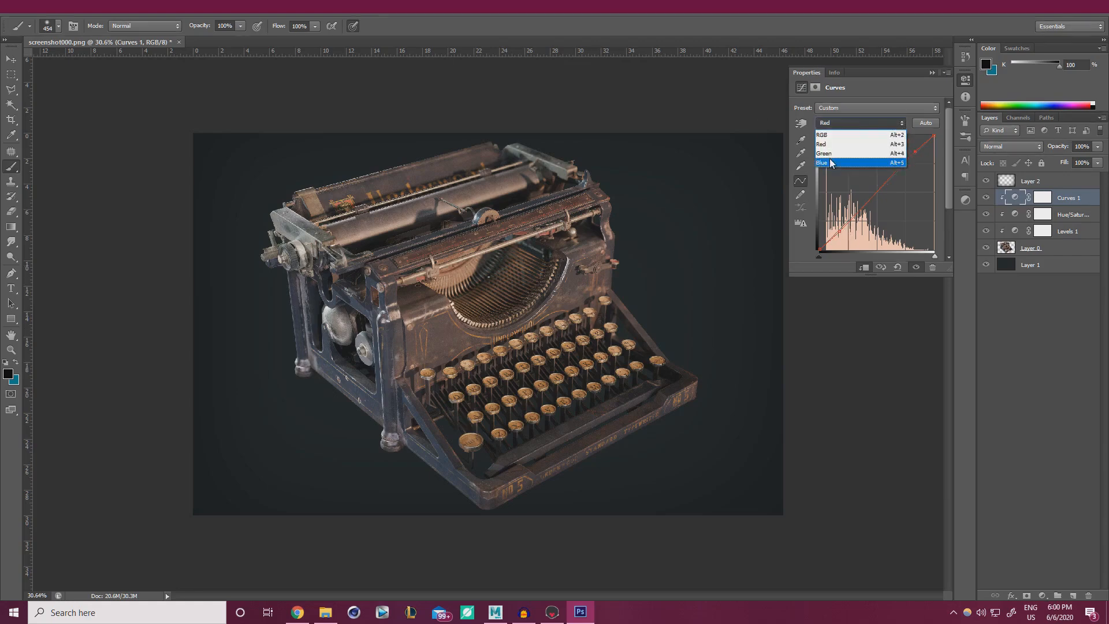
left_click(832, 162)
left_click_drag(840, 229, 839, 227)
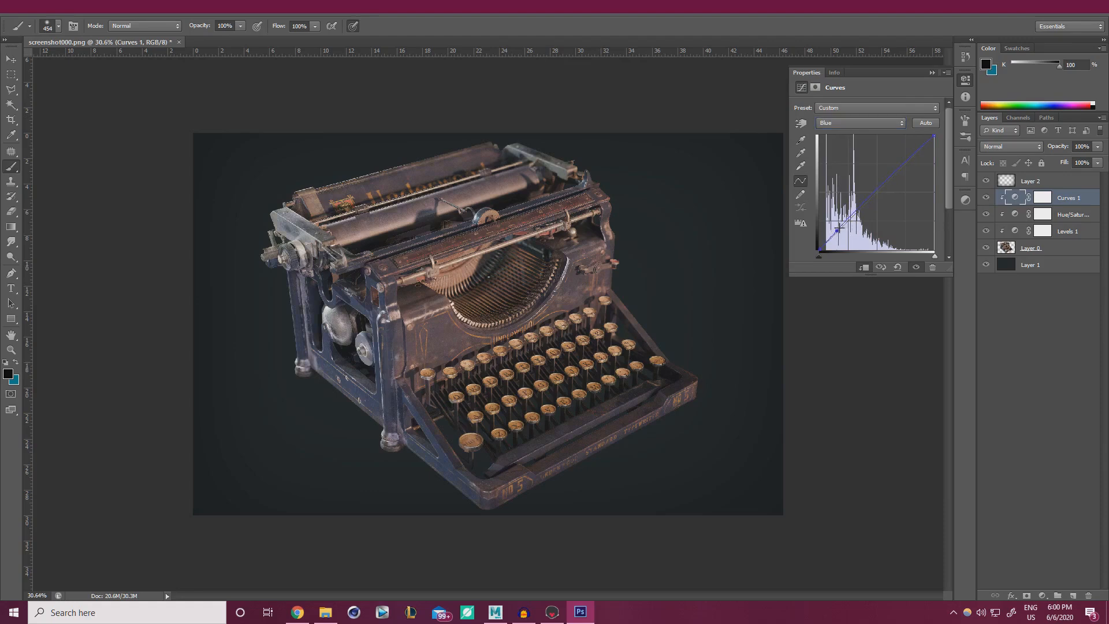
left_click_drag(892, 180, 903, 168)
Check the Green channel curve and toggle Curves 1 off and on to compare.
left_click(857, 123)
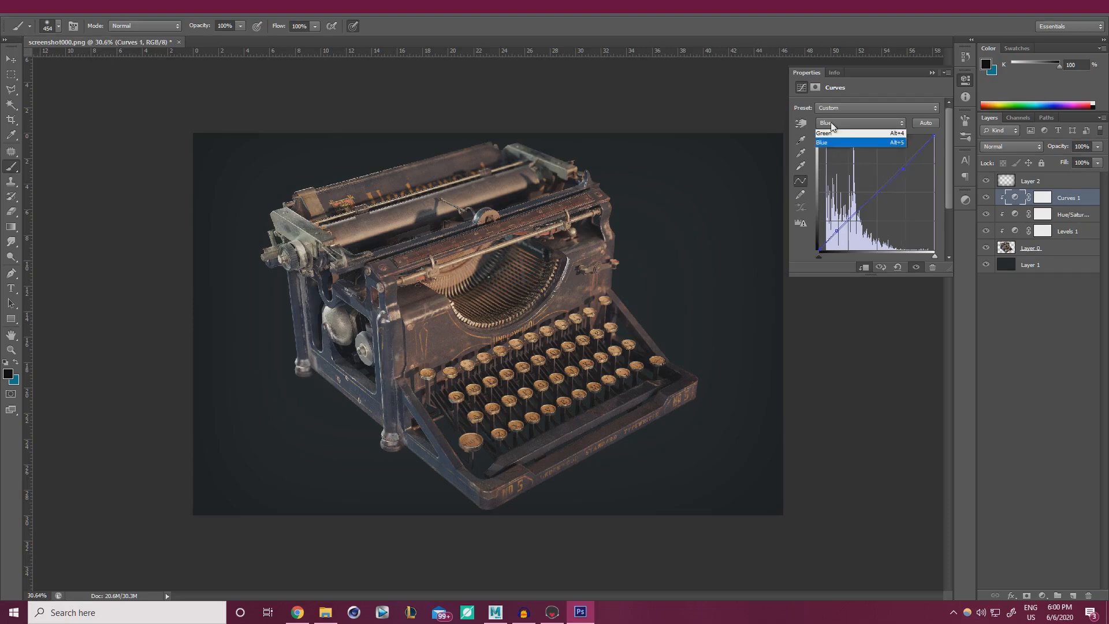
left_click(834, 154)
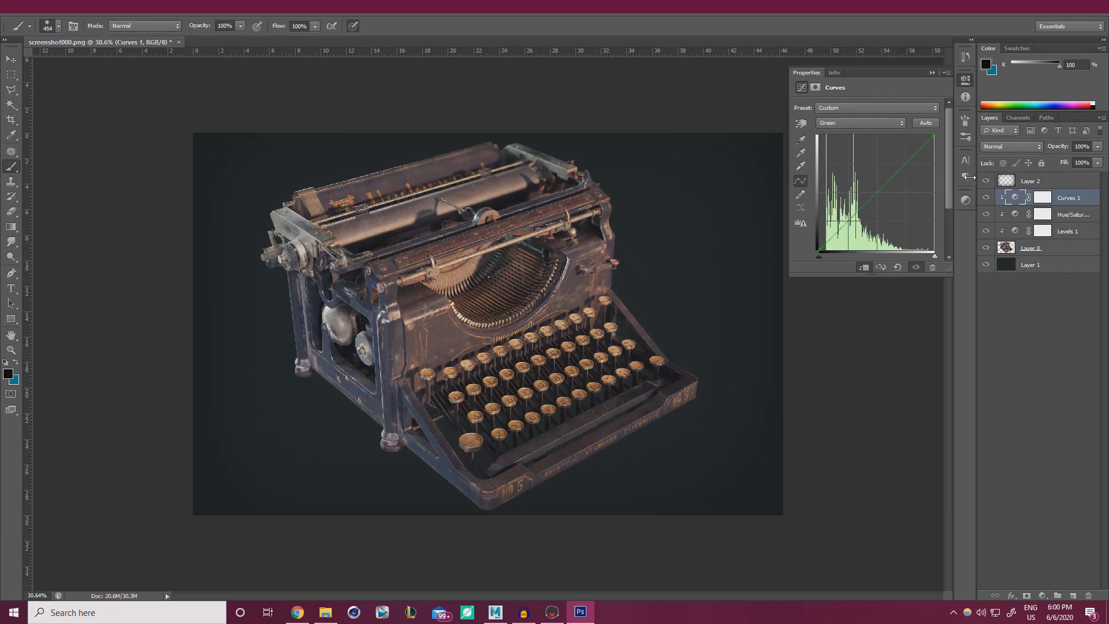
left_click(987, 199)
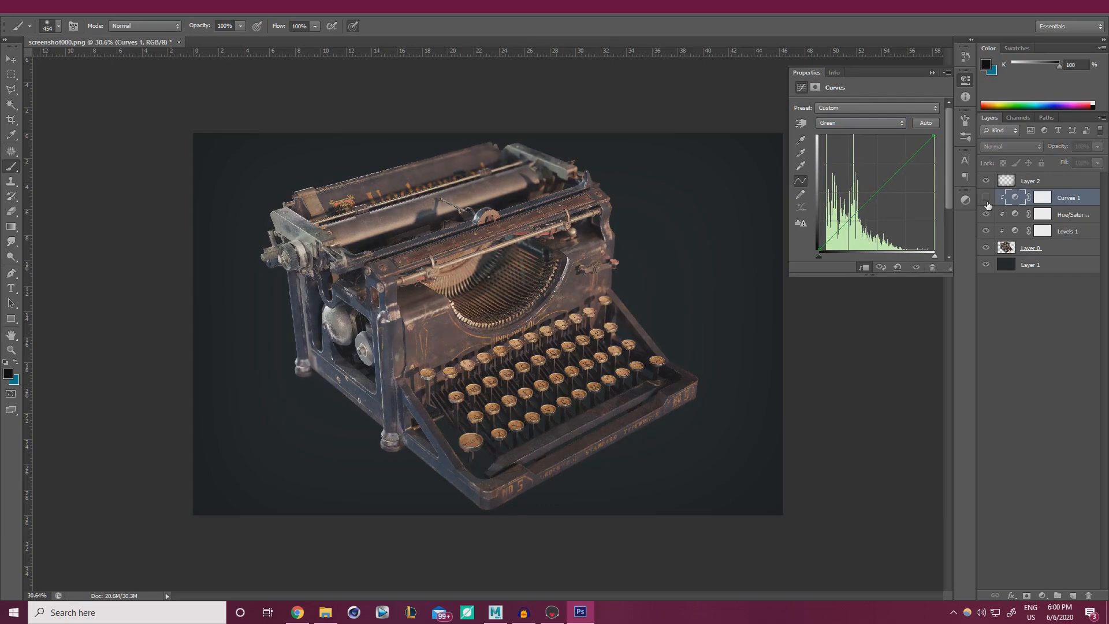
left_click(986, 199)
Close the Curves properties and compare the image with the three adjustment layers hidden and shown.
left_click(931, 74)
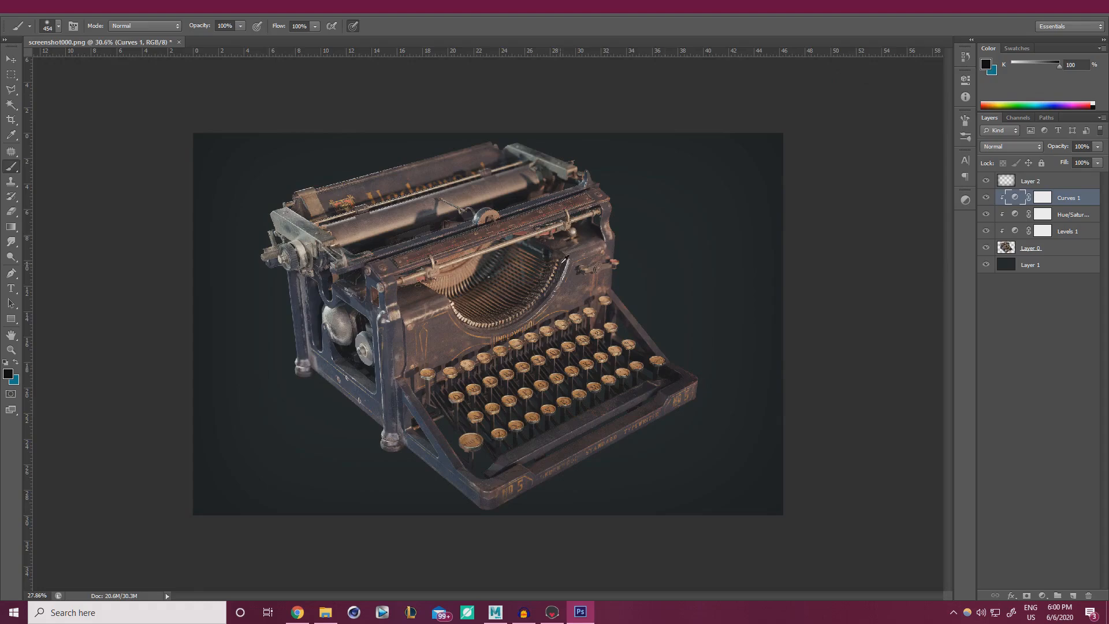
scroll(571, 258, "down", 4, "alt")
scroll(533, 311, "up", 3, "alt")
scroll(535, 307, "up", 1, "alt")
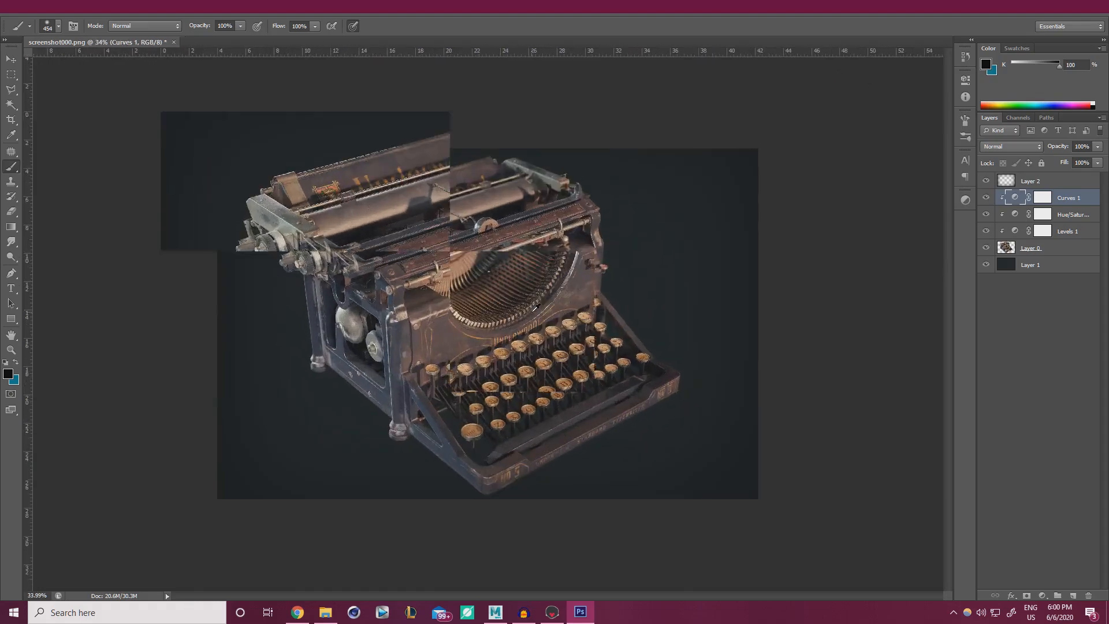
left_click_drag(987, 232, 986, 198)
left_click(991, 287)
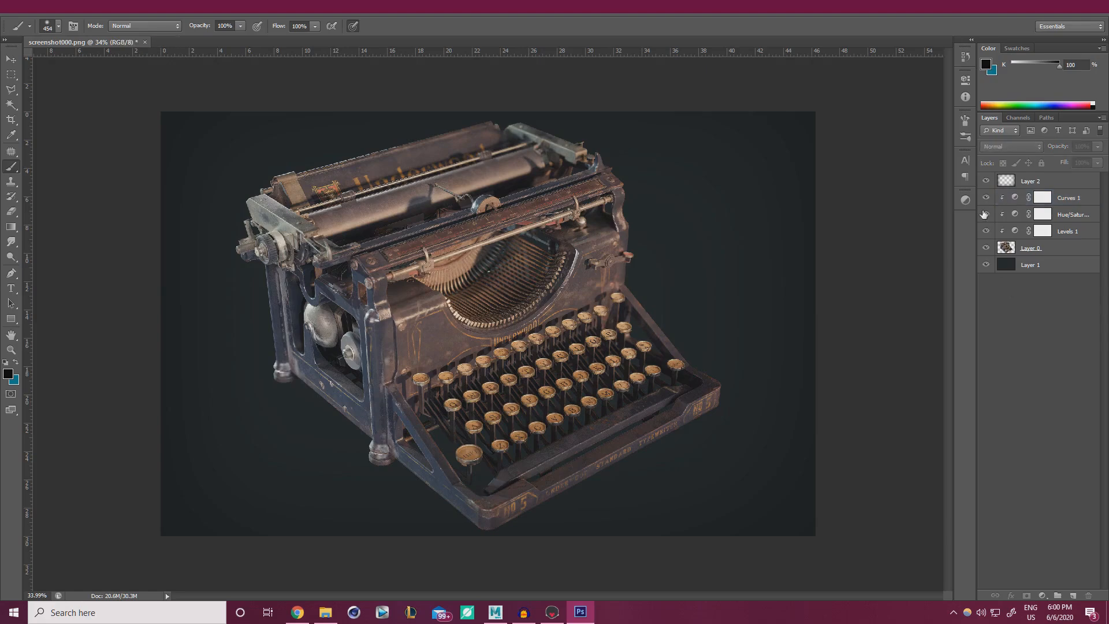
left_click(986, 199)
Lower Curves 1 opacity to 51% and toggle it for a before/after check.
left_click(1065, 198)
left_click(1097, 146)
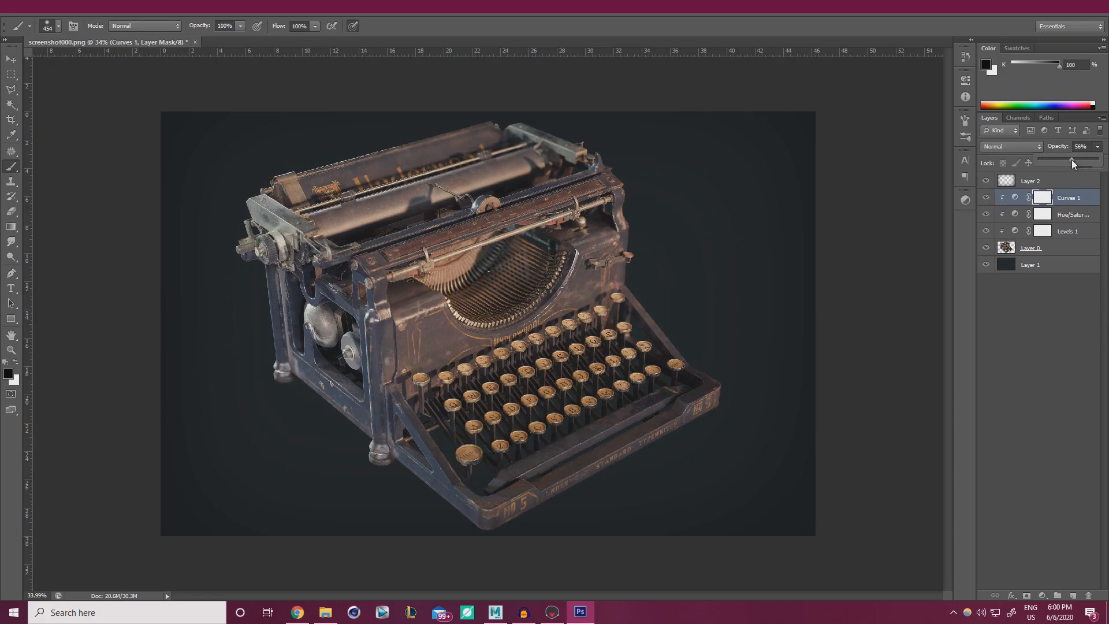
left_click_drag(1070, 160, 1069, 159)
left_click(987, 198)
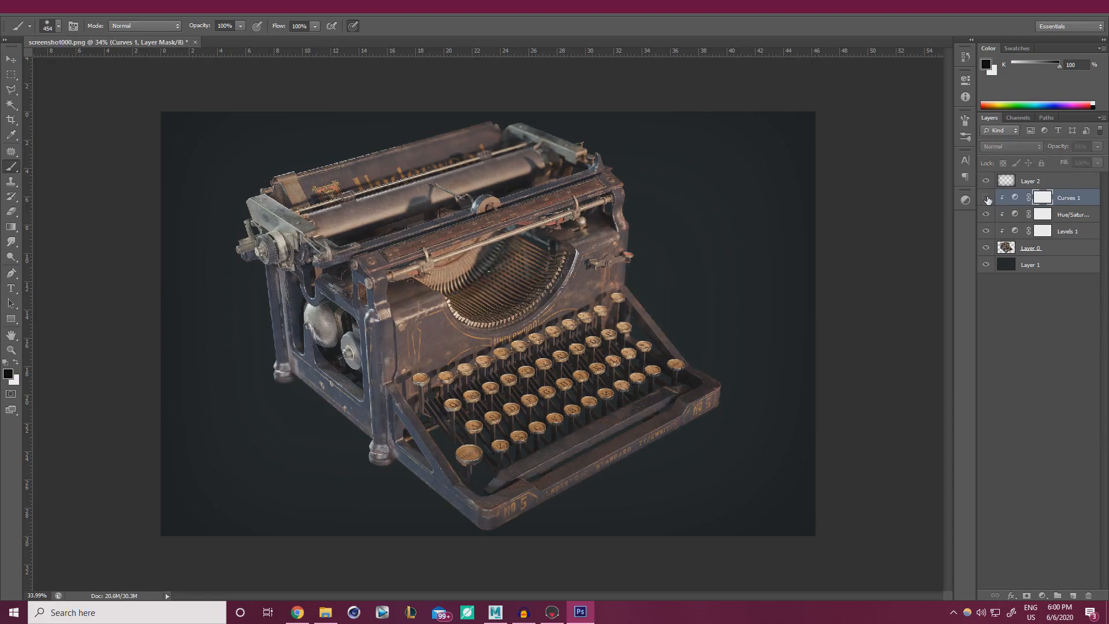
left_click(987, 198)
left_click(987, 198)
left_click(986, 198)
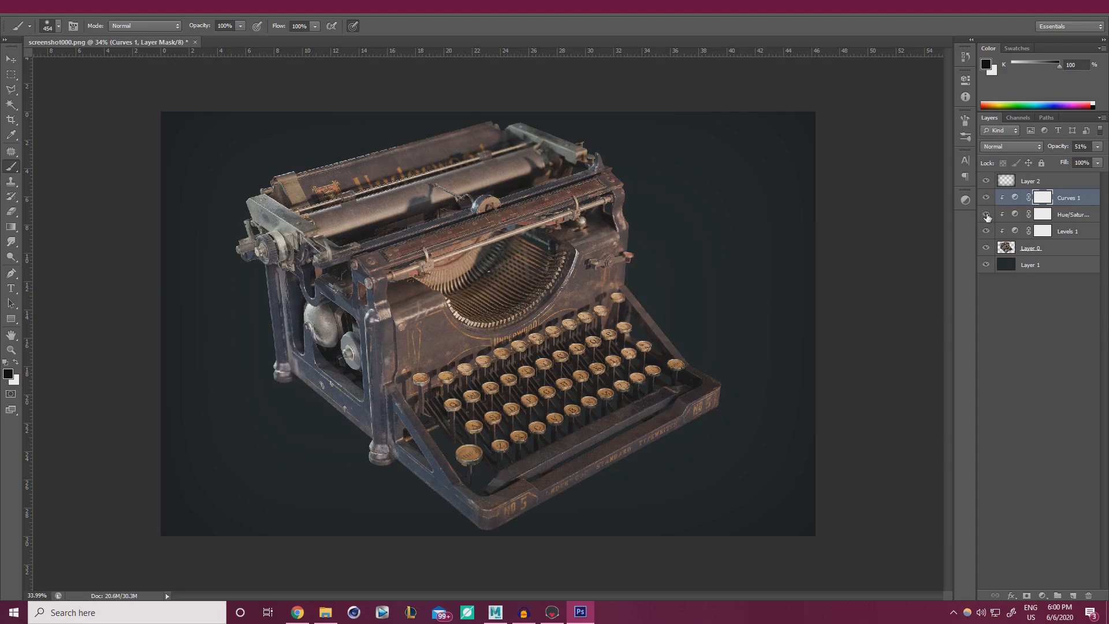
Use Hue/Saturation on Layer 1 to shift its hue to +7 and slightly adjust lightness.
left_click(1045, 264)
key("ctrl+u")
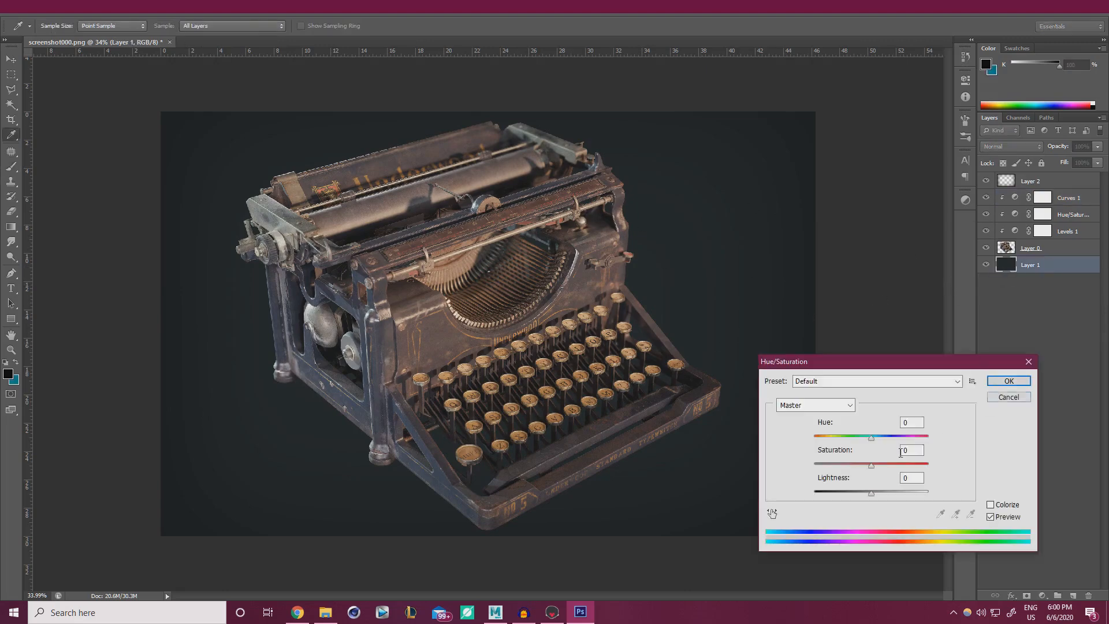
mouse_move(867, 439)
left_mouse_down()
mouse_move(815, 436)
mouse_move(875, 440)
left_mouse_up()
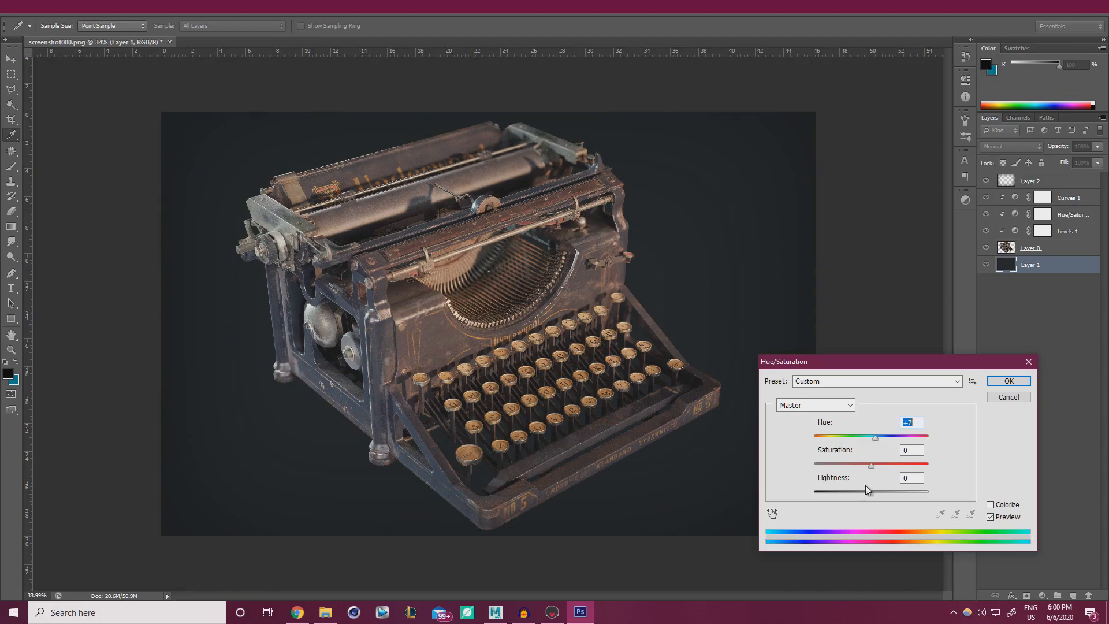
left_click_drag(871, 492, 873, 493)
left_click_drag(868, 493, 870, 493)
left_click(1009, 381)
Add a new Layer 3 above Layer 2 and enlarge the soft brush.
key("b")
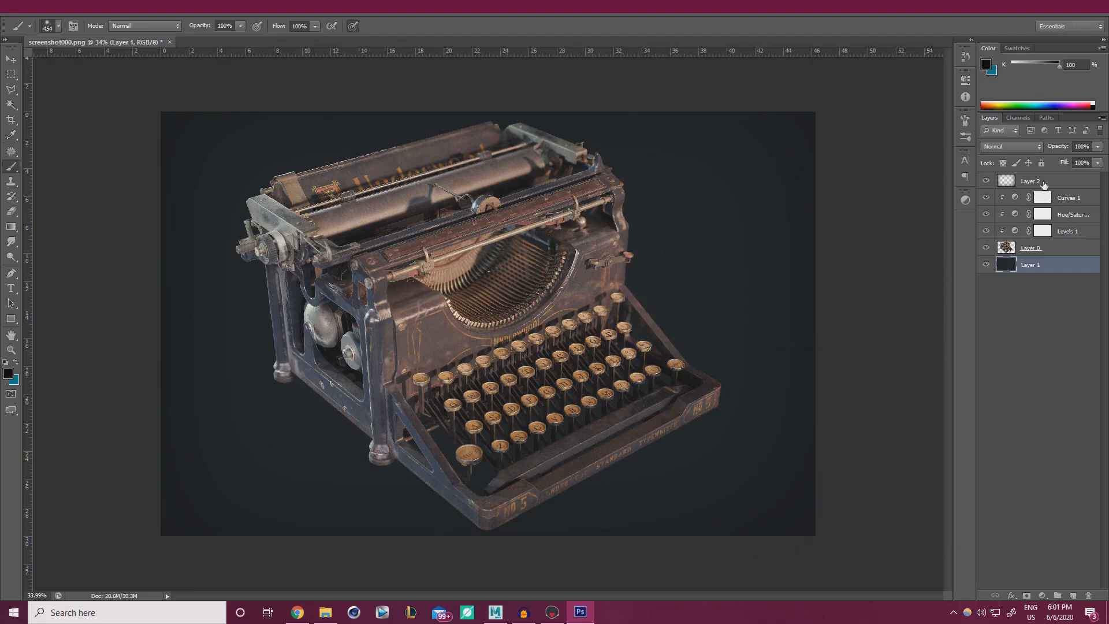
left_click(1044, 183)
left_click(1077, 597)
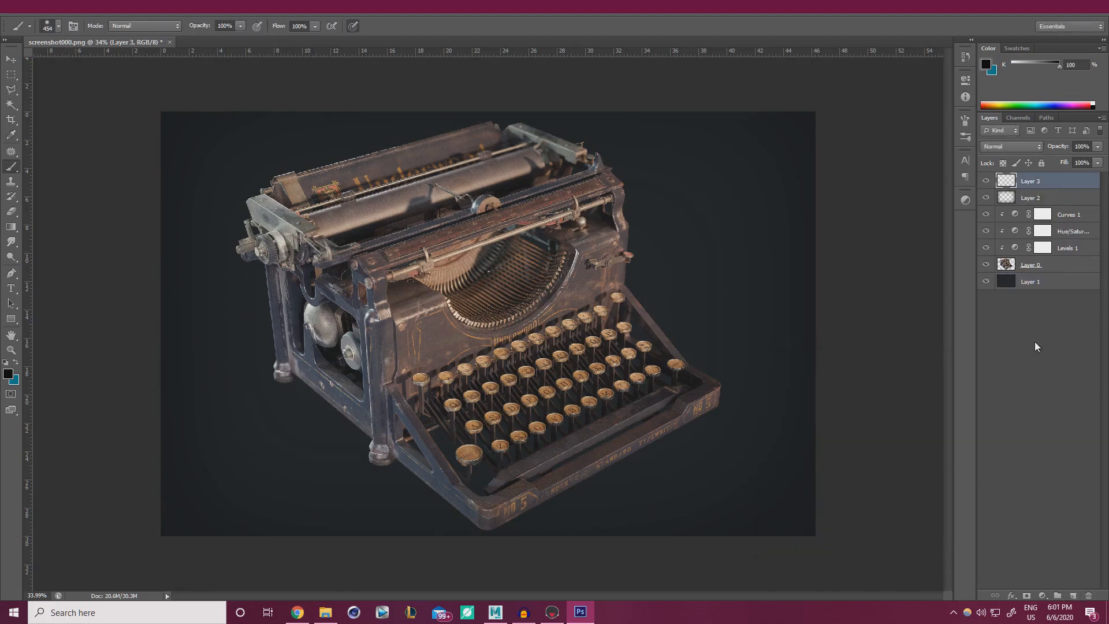
scroll(443, 270, "down", 4, "alt")
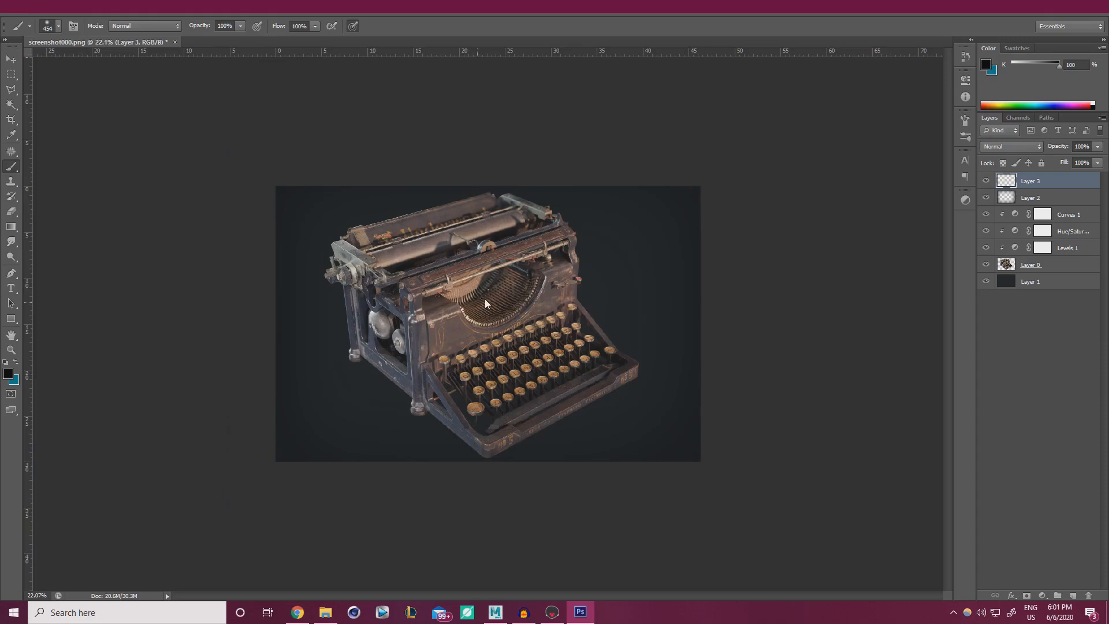
right_click_drag(484, 299, 591, 287, "alt")
Pick peach ecc8ab as foreground and paint a soft glow over the typewriter.
left_click(8, 374)
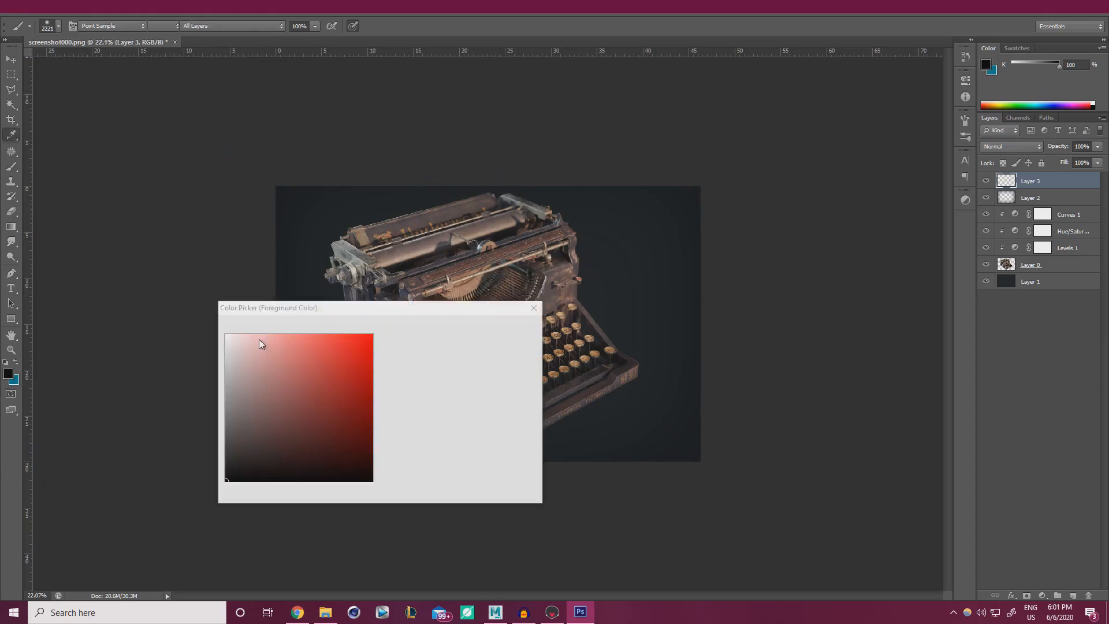
left_click(383, 470)
left_click_drag(363, 339, 266, 345)
left_click(523, 324)
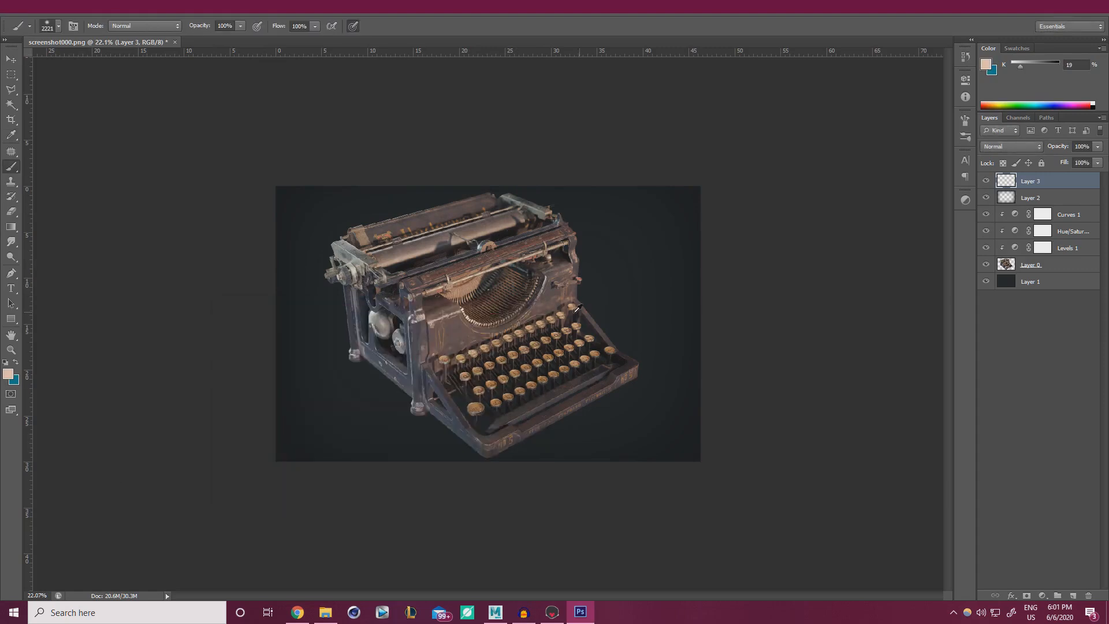
left_click_drag(593, 314, 625, 310)
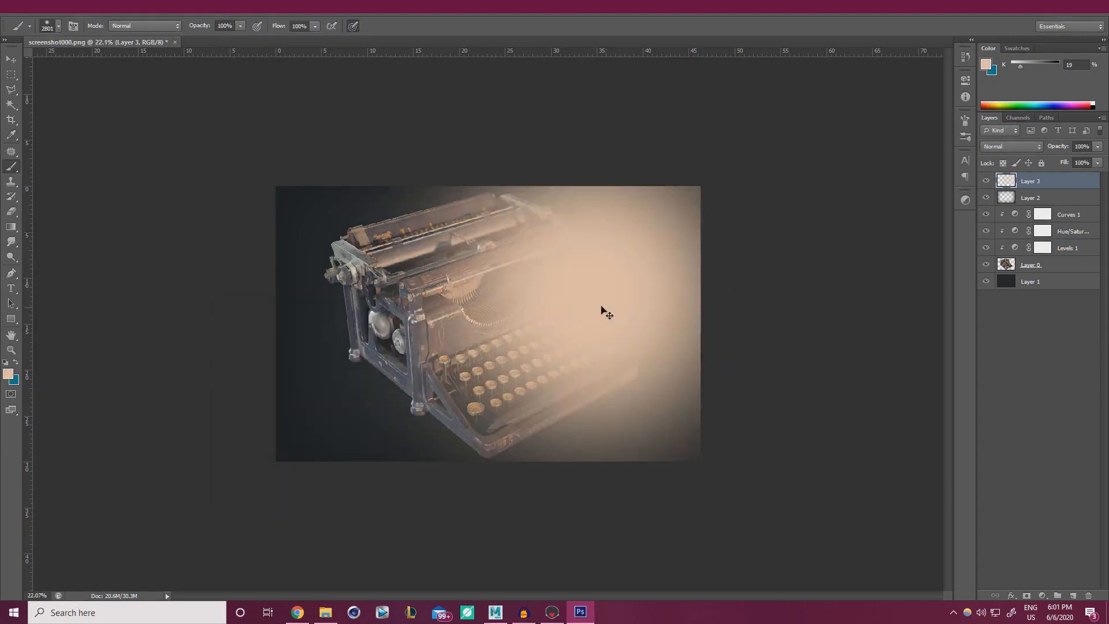
key("ctrl+z")
left_click(593, 295)
key("ctrl+z")
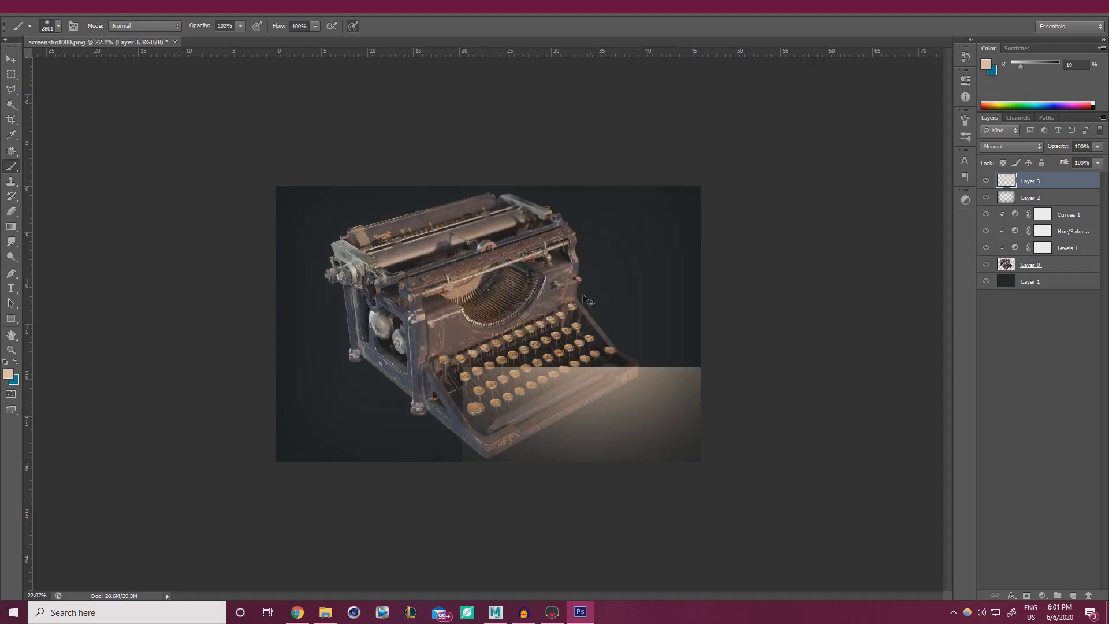
left_click(559, 293)
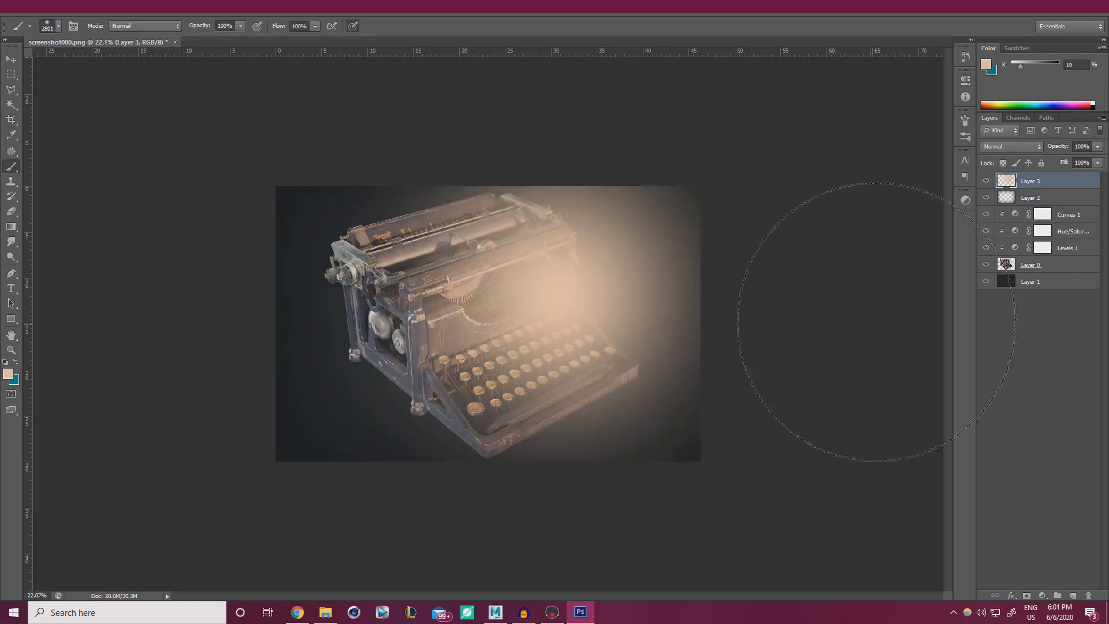
Blend Layer 3 in Soft Light mode at 16% opacity.
left_click(1038, 151)
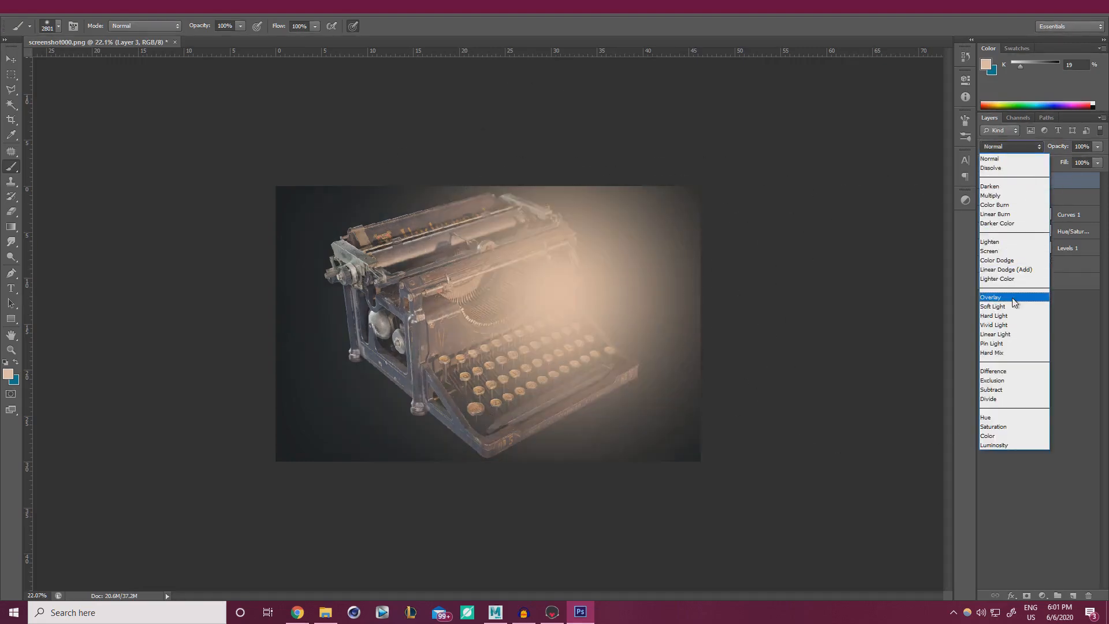
left_click(1012, 297)
key("Down")
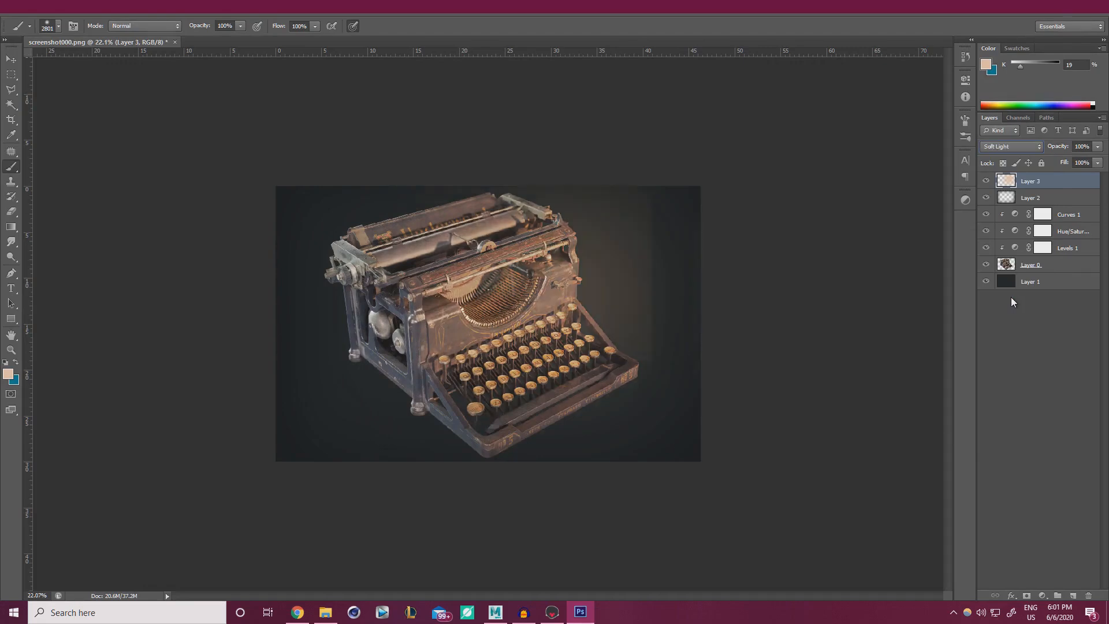
key("Up")
key("Down")
left_click(1098, 146)
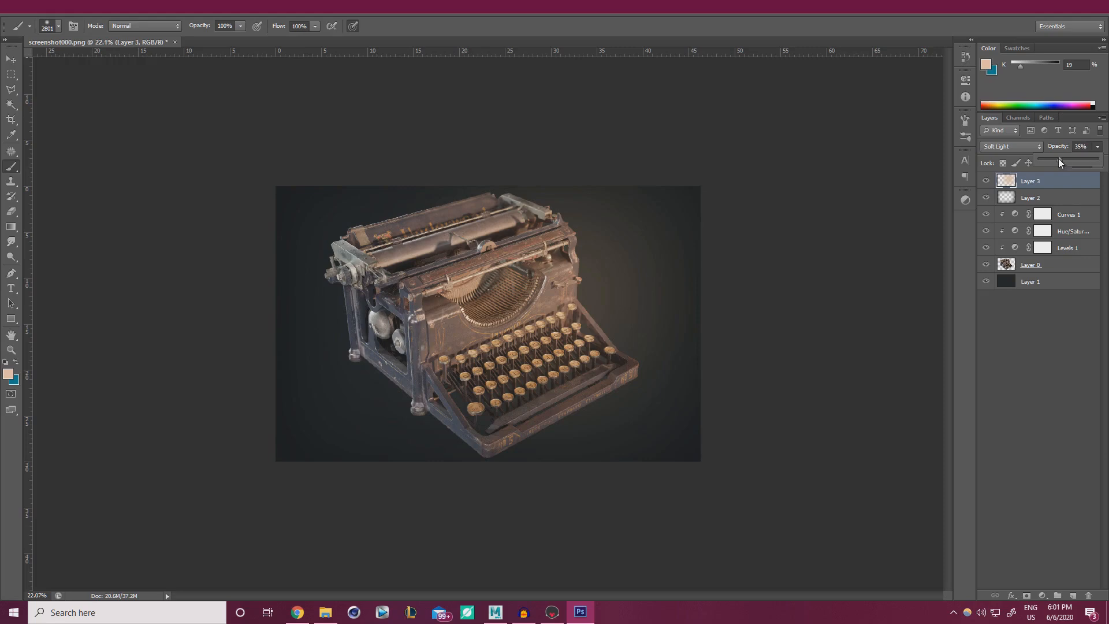
left_click_drag(1059, 159, 1052, 158)
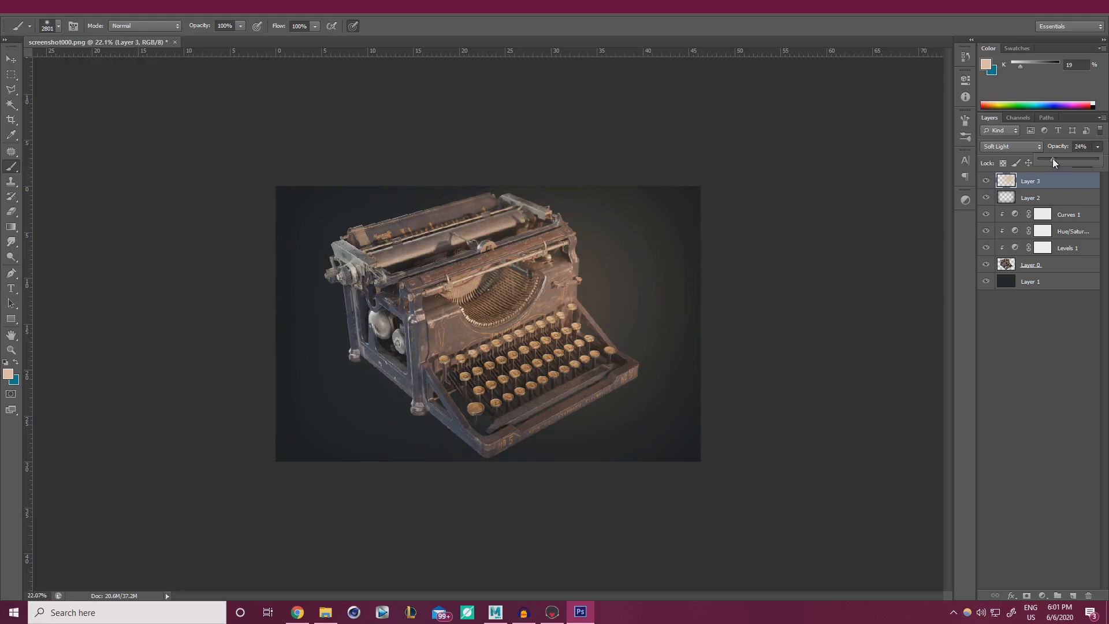
left_click(985, 183)
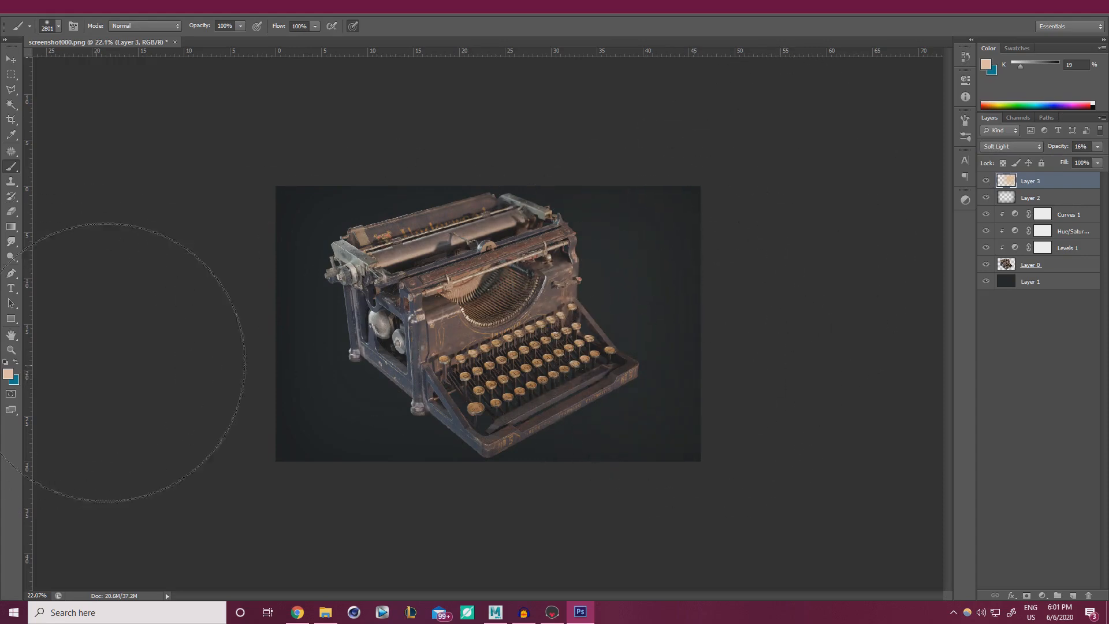
Paint a light blue wash down the left side and lower the layer to 10% opacity.
left_click(16, 361)
left_click(7, 374)
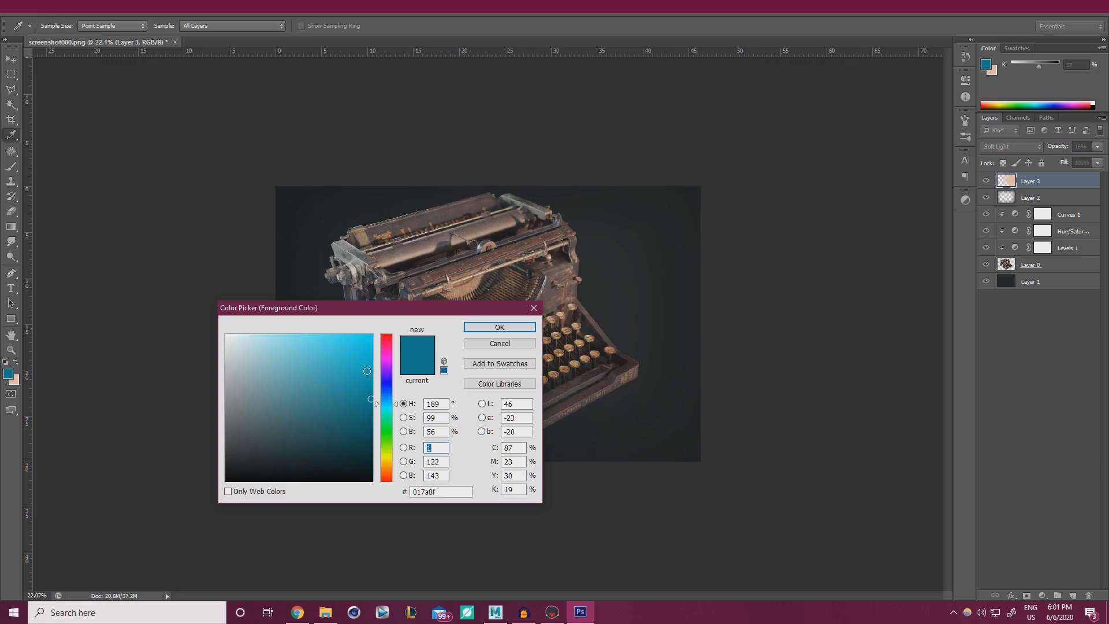
left_click(389, 384)
left_click(389, 392)
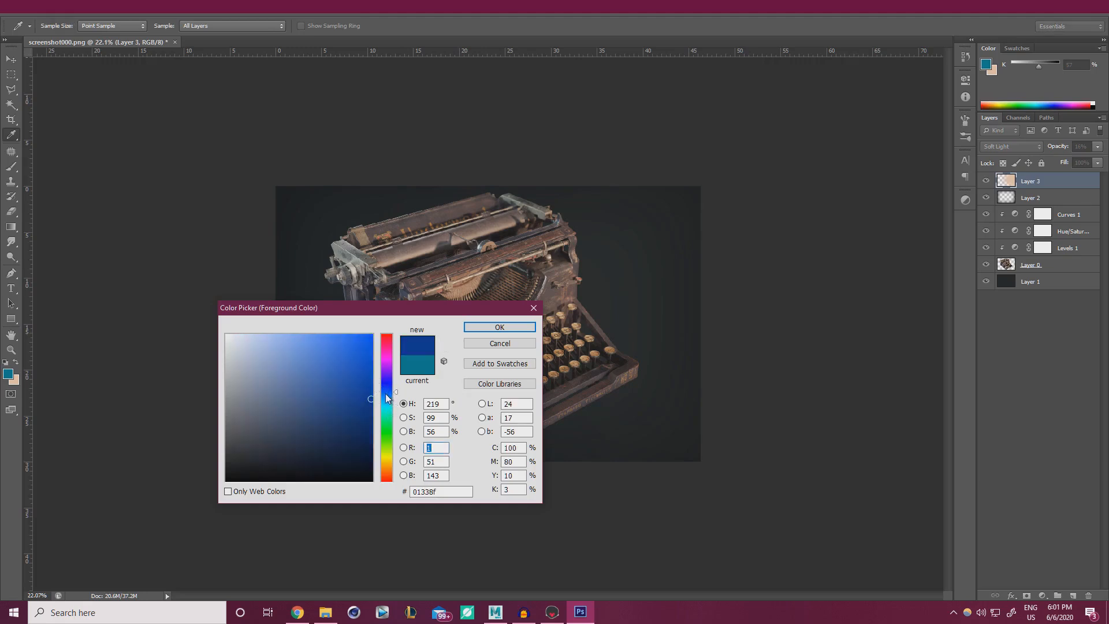
mouse_move(282, 387)
left_mouse_down()
mouse_move(298, 413)
mouse_move(335, 369)
left_mouse_up()
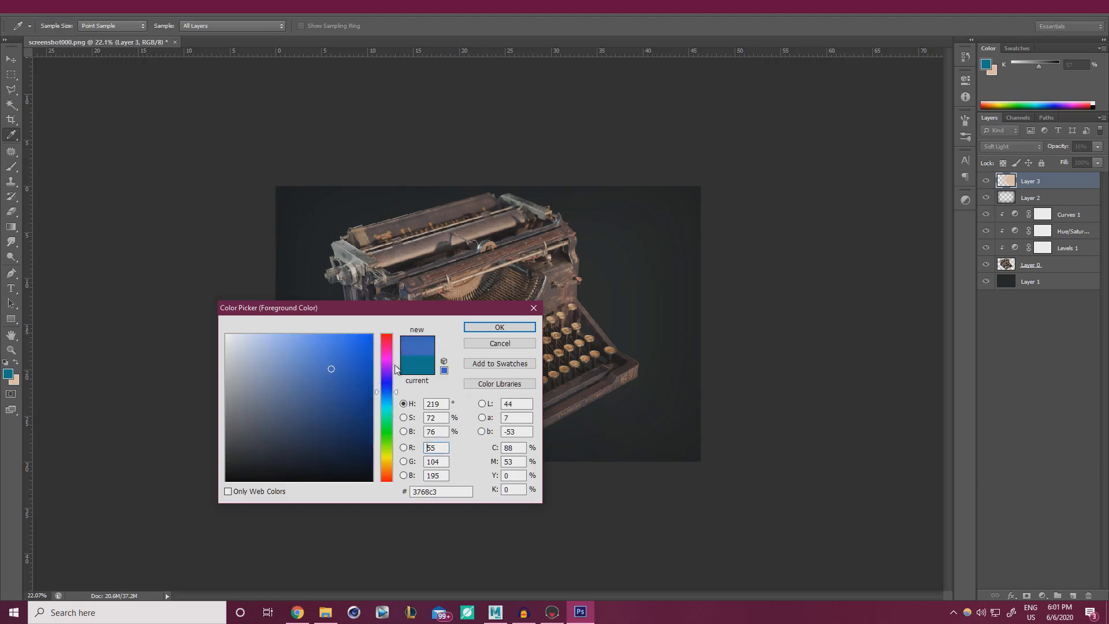
left_click(499, 327)
key("b")
mouse_move(335, 258)
left_mouse_down()
mouse_move(345, 260)
mouse_move(354, 408)
mouse_move(154, 445)
mouse_move(189, 379)
mouse_move(272, 413)
mouse_move(141, 448)
left_mouse_up()
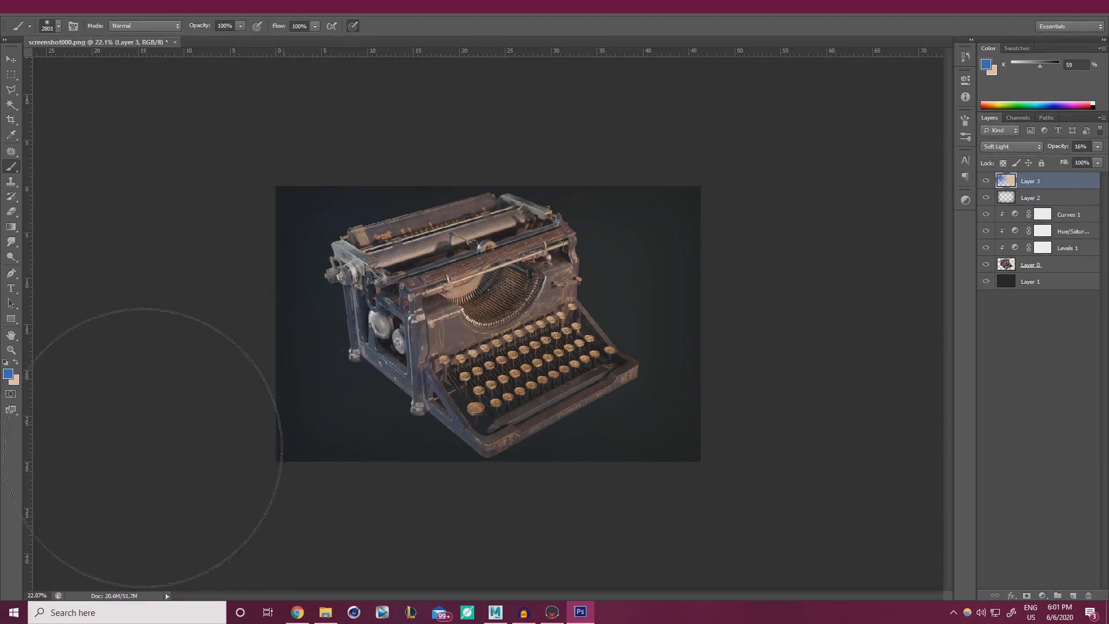
left_click(1098, 146)
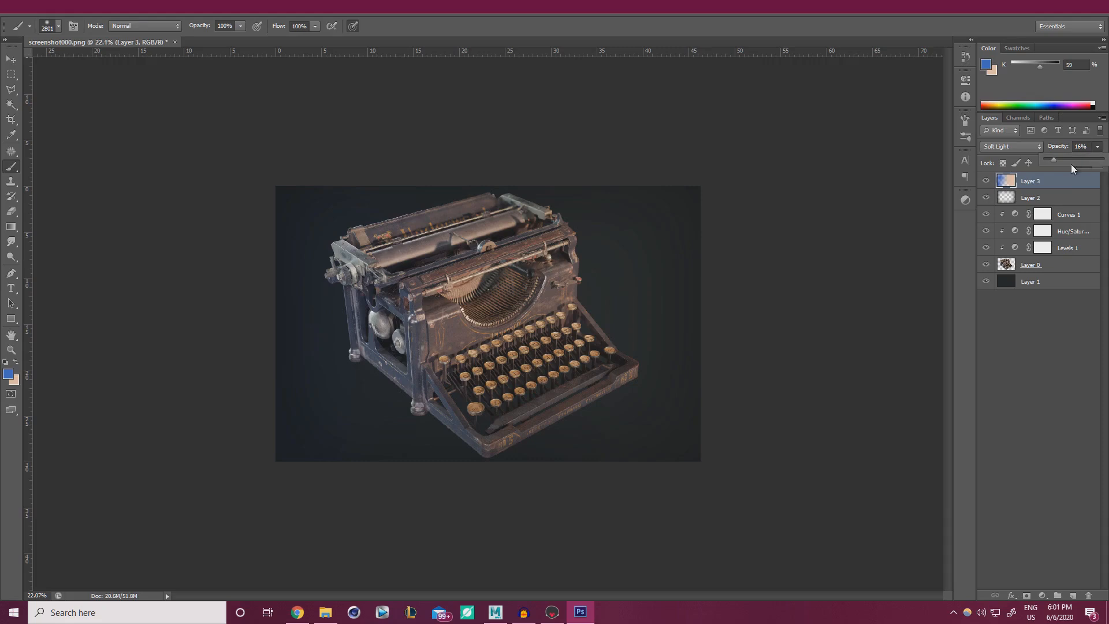
left_click(988, 181)
left_click(987, 181)
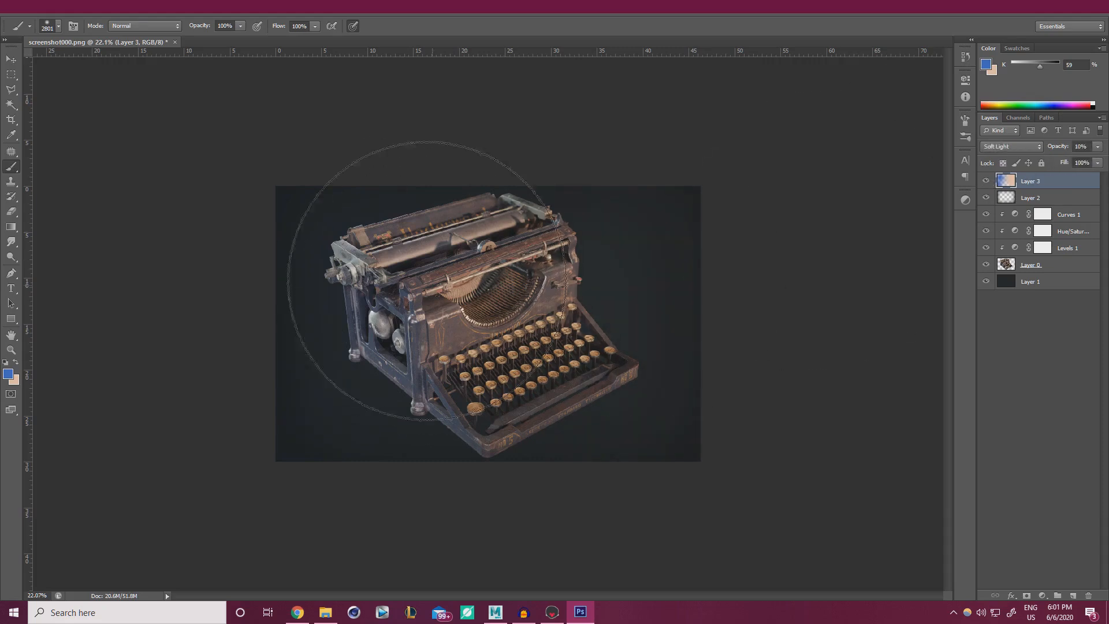
Paint a cyan tint across the left side and toggle the layer to compare.
left_click(8, 374)
left_click(390, 408)
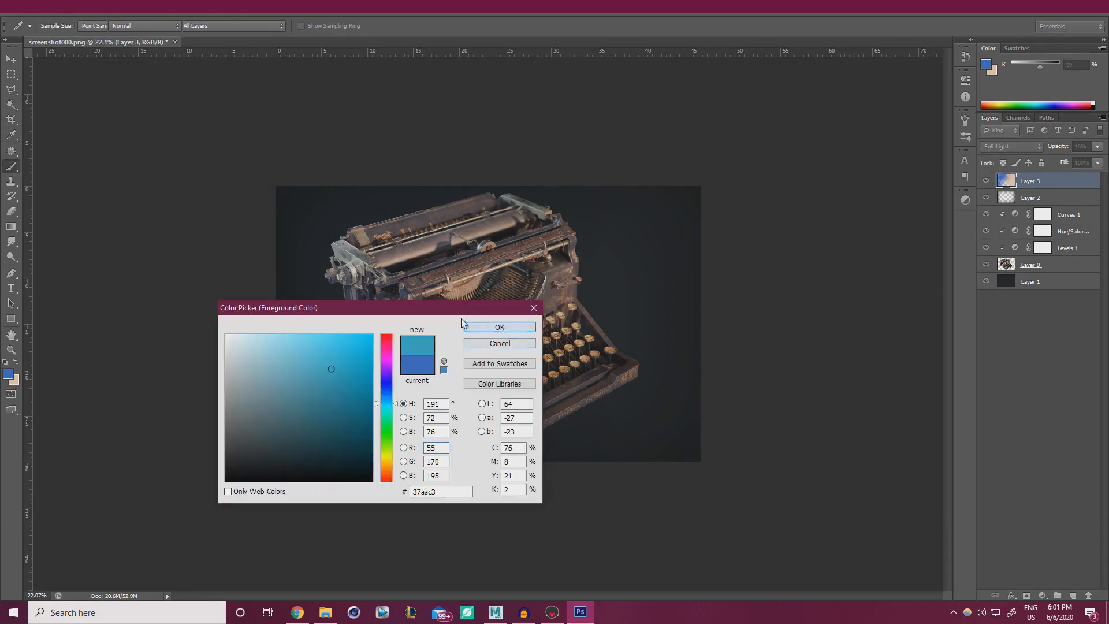
left_click(500, 327)
key("b")
mouse_move(376, 373)
left_mouse_down()
mouse_move(271, 411)
mouse_move(171, 414)
mouse_move(417, 417)
mouse_move(171, 481)
left_mouse_up()
scroll(462, 315, "up", 3, "alt")
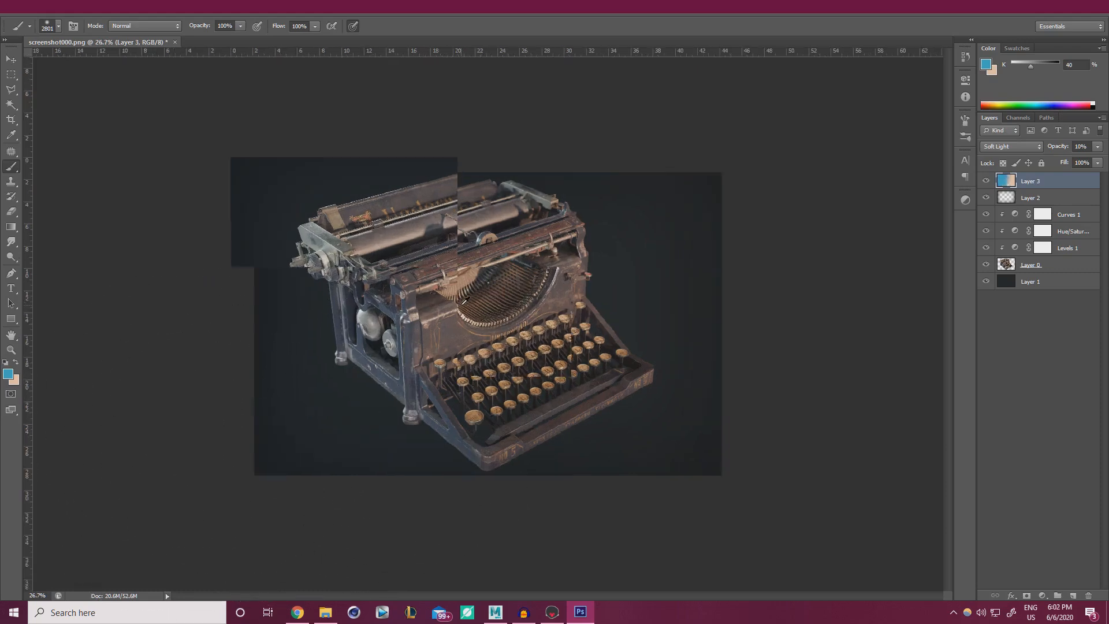
left_click(987, 182)
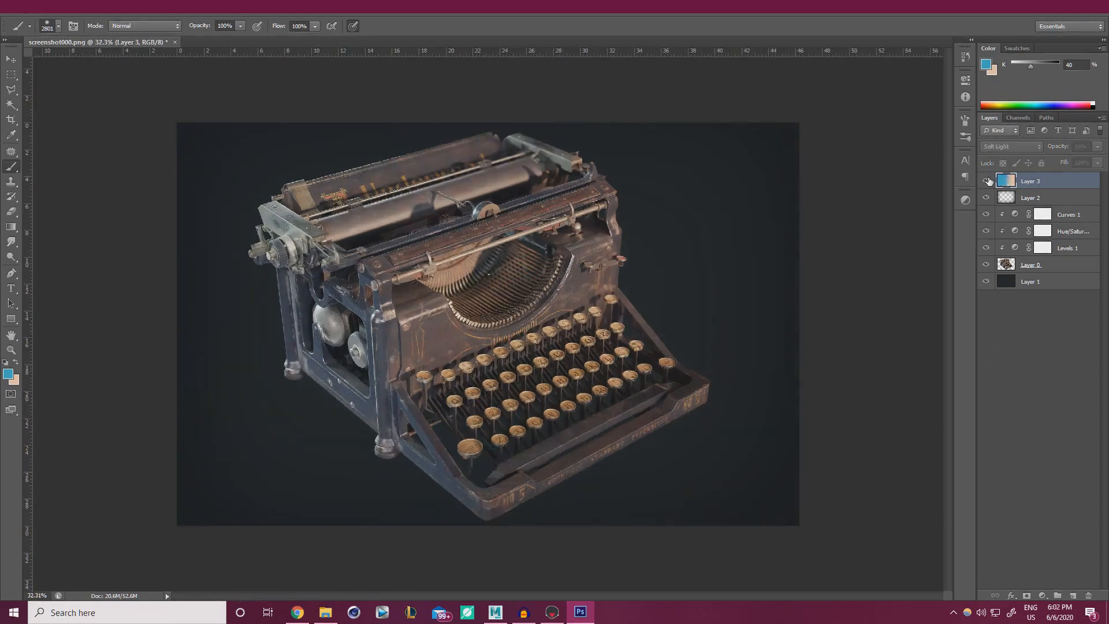
left_click(988, 181)
left_click(987, 181)
left_click(988, 182)
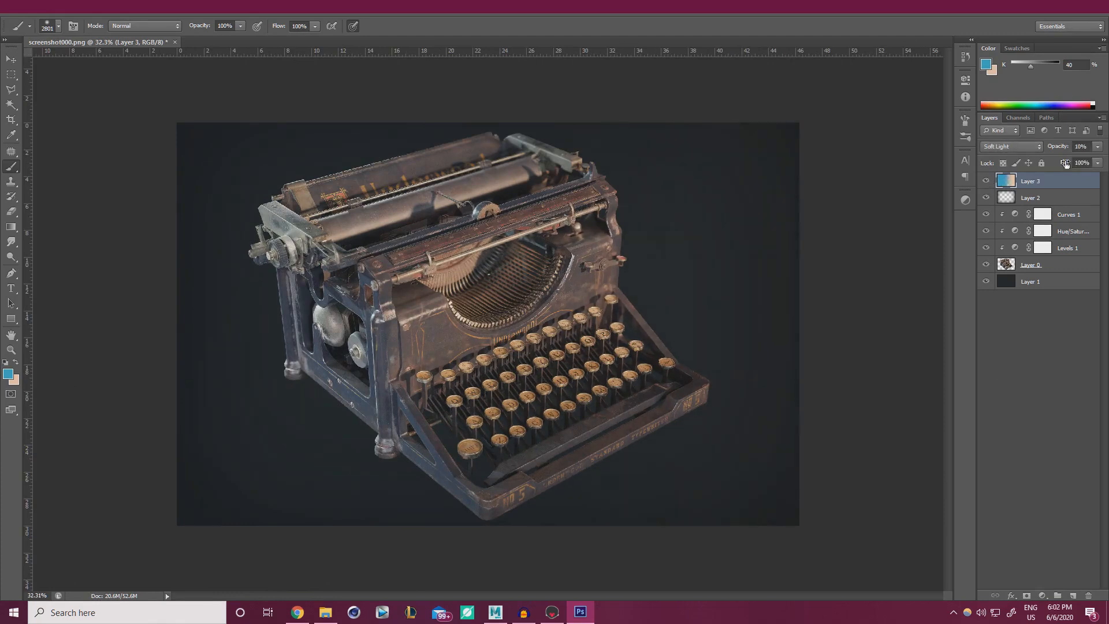
Add a new highlight layer and set the foreground colour to white with a 220 px brush.
left_click(1097, 147)
right_click_drag(527, 286, 404, 286, "alt")
right_click_drag(490, 274, 451, 276, "alt")
left_click(1072, 596)
mouse_move(380, 340)
right_mouse_down("alt")
mouse_move(297, 345)
mouse_move(305, 329)
right_mouse_up("alt")
key("x")
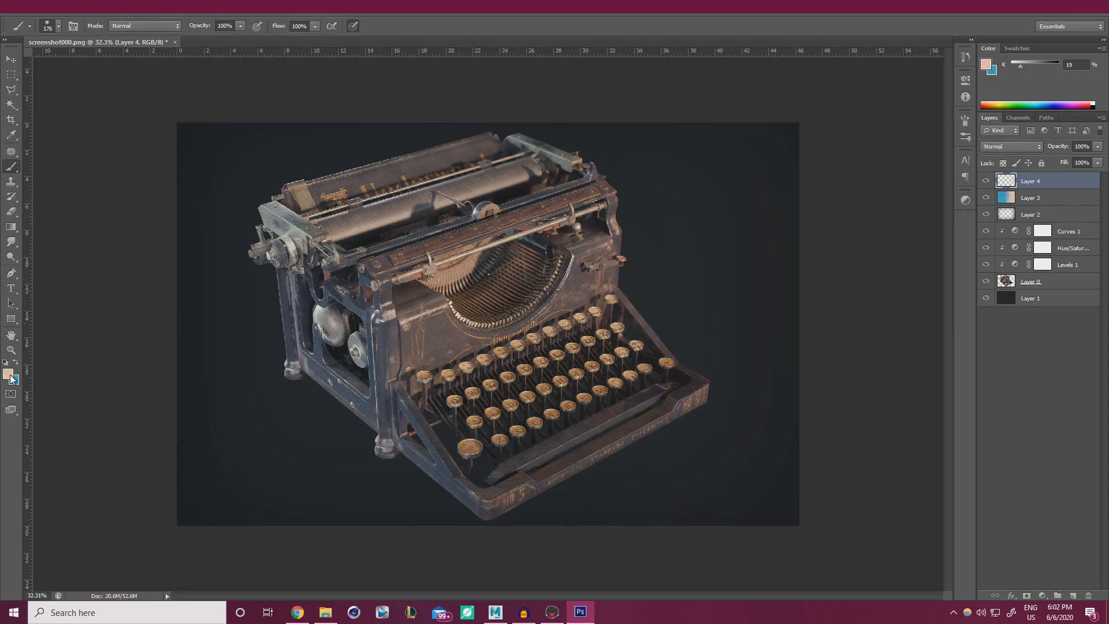
left_click(9, 375)
left_click_drag(283, 398, 226, 334)
left_click(500, 328)
Paint white highlights along the carriage top edge, left end, corner and arm.
scroll(373, 198, "up", 2, "alt")
right_click_drag(370, 199, 381, 193, "alt")
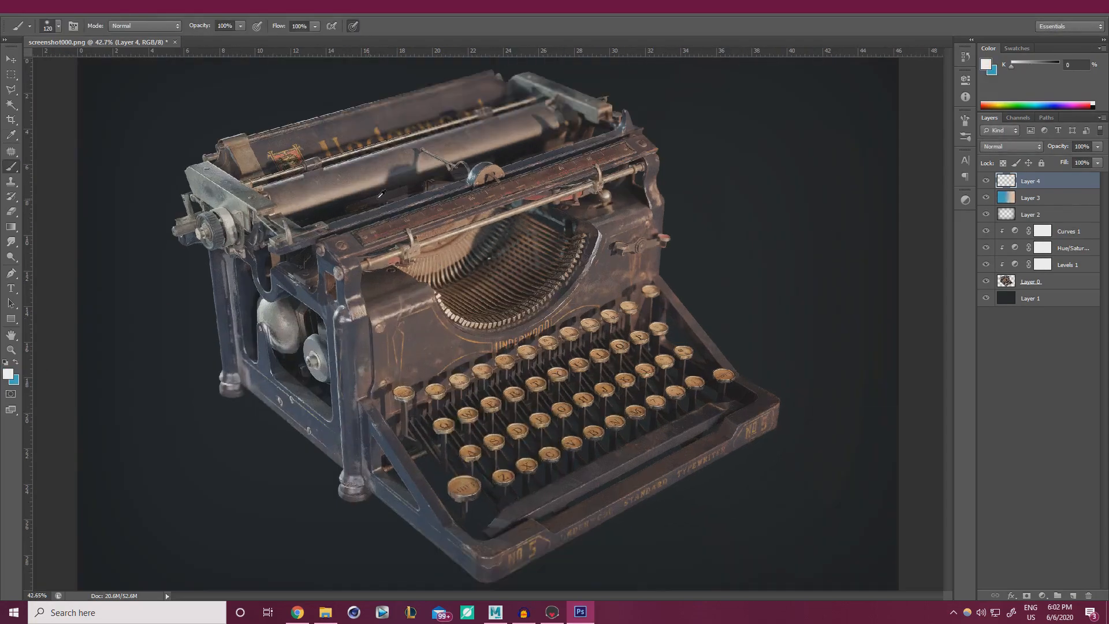
left_click(468, 176)
scroll(450, 146, "up", 2, "alt")
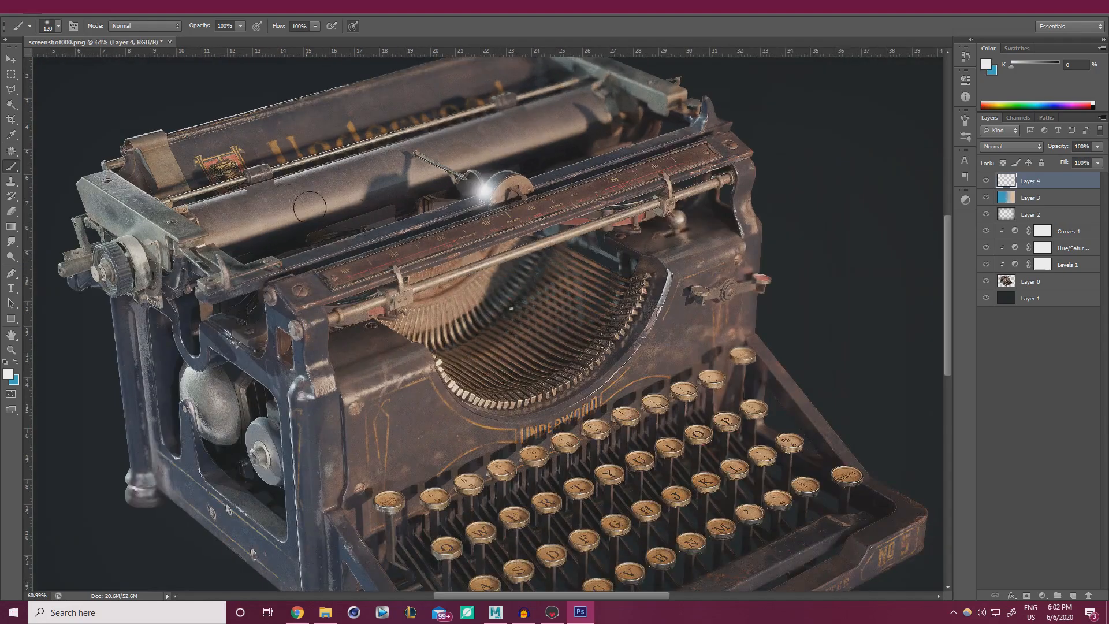
right_click_drag(227, 182, 213, 187, "alt")
scroll(220, 186, "up", 3)
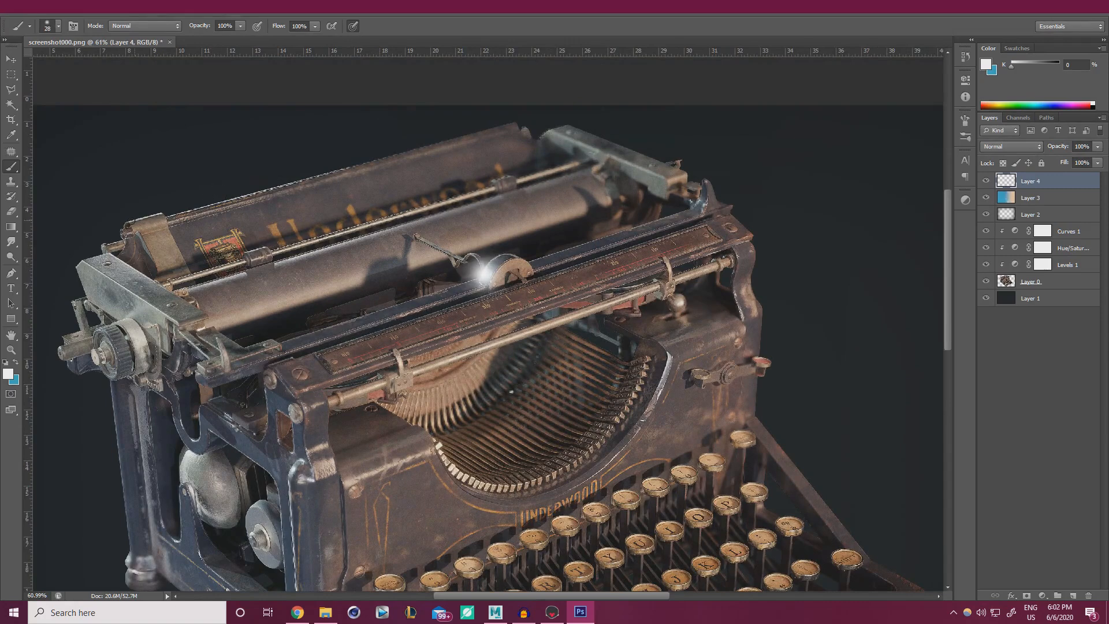
left_click_drag(127, 220, 164, 212)
left_click(511, 123, "shift")
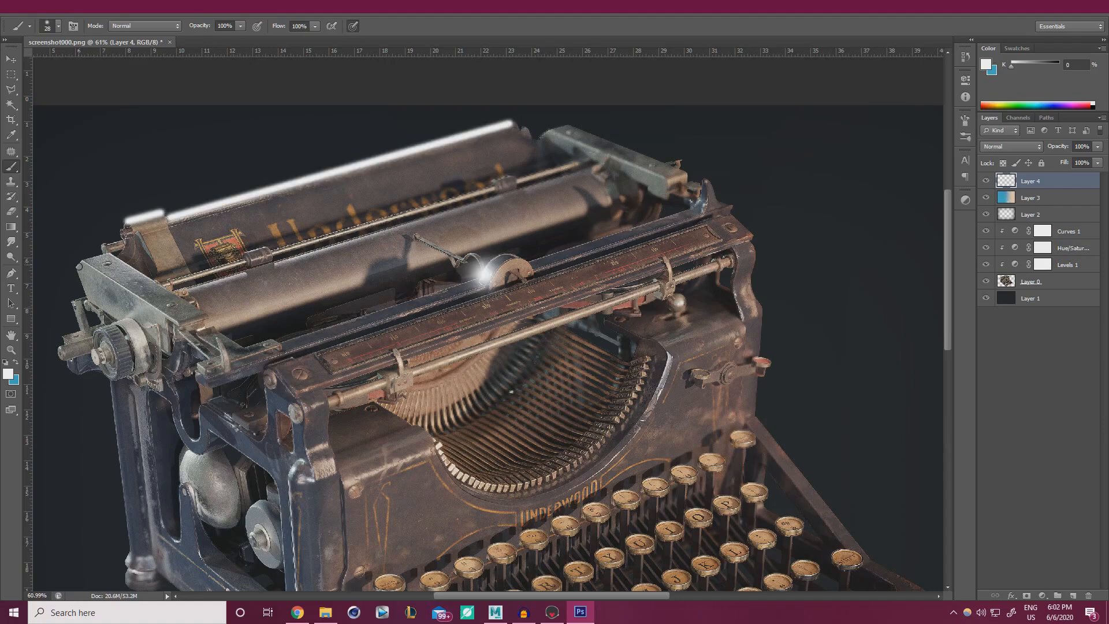
left_click_drag(78, 268, 83, 260)
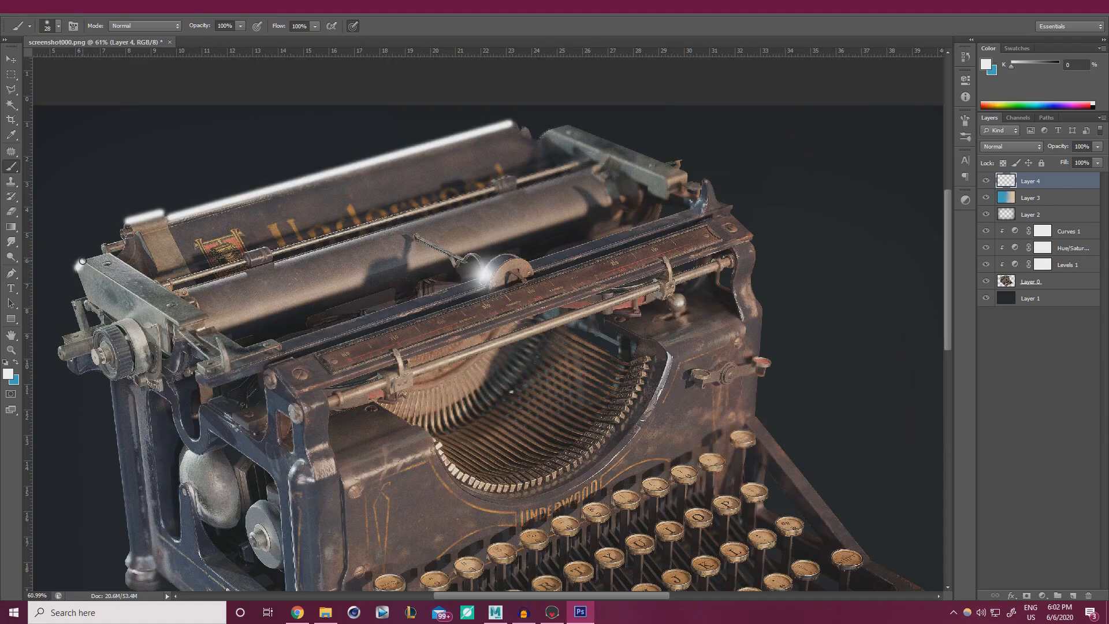
left_click(179, 322, "shift")
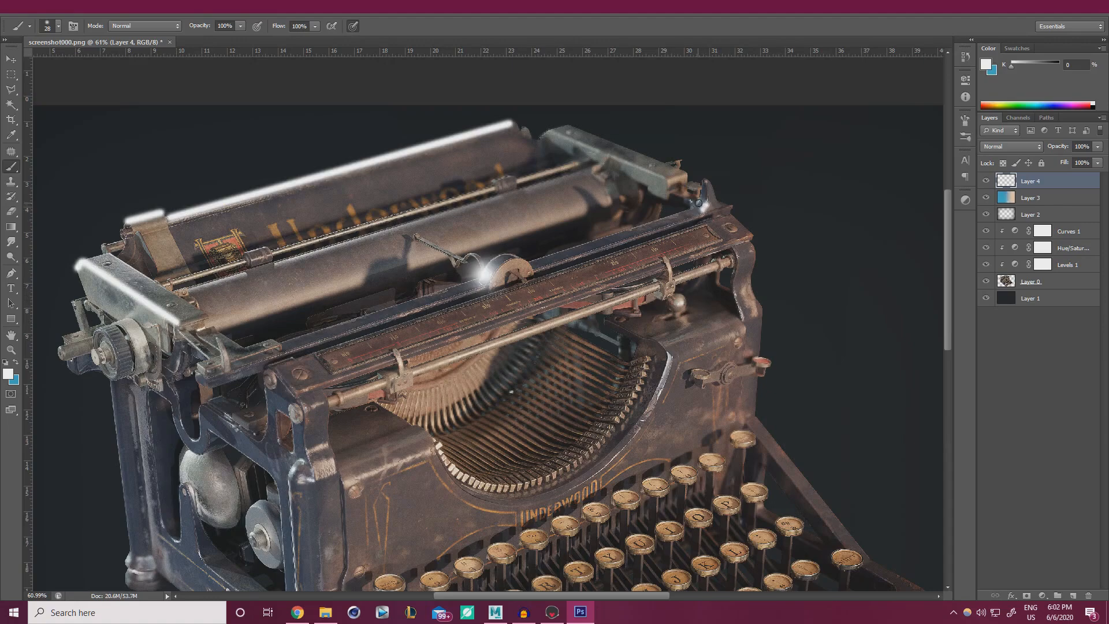
Add a 45 px white highlight dab and try, then undo, a typebar rim highlight.
scroll(423, 263, "down", 5)
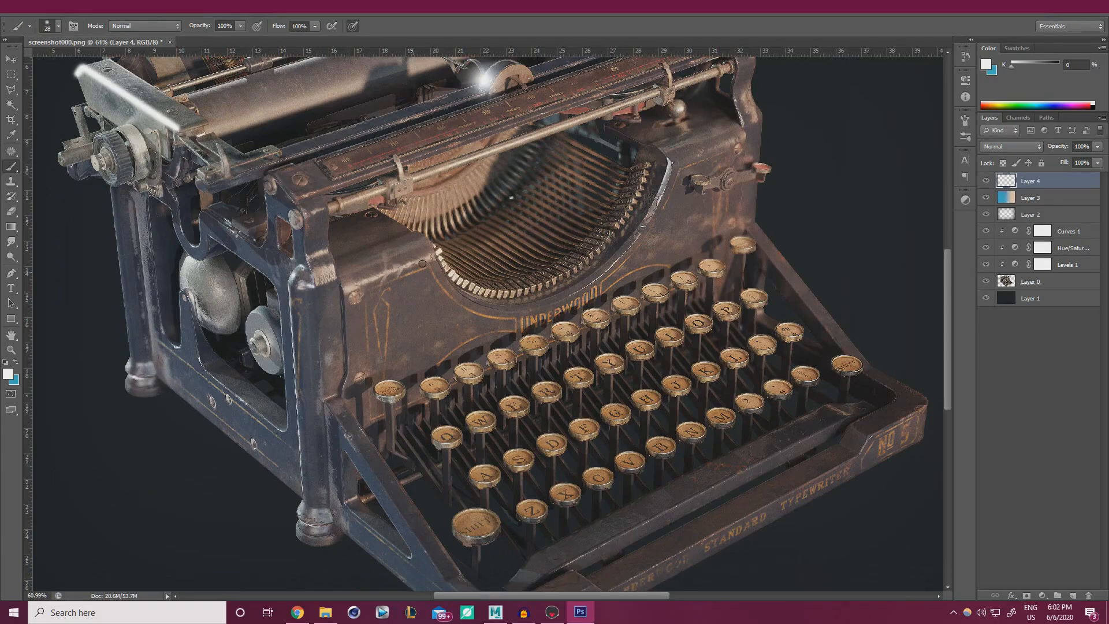
right_click_drag(437, 250, 441, 254, "alt")
left_click(439, 251)
right_click_drag(614, 234, 610, 234, "alt")
left_click_drag(670, 173, 661, 199)
key("ctrl+z")
left_click_drag(320, 296, 376, 344)
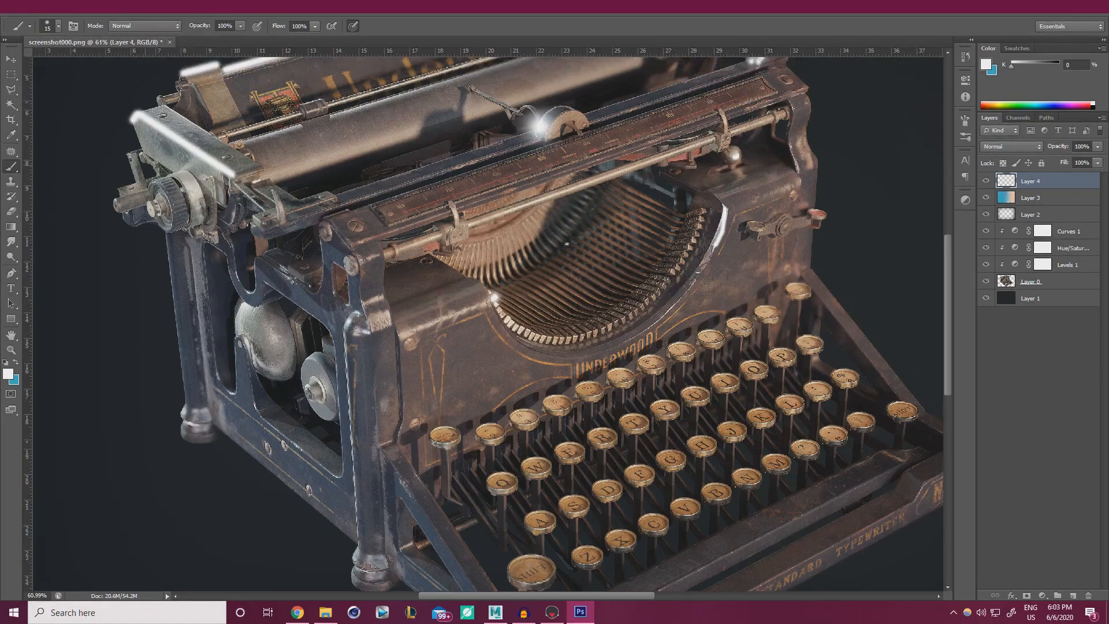
Paint a bright soft glow on the side bell with a 100 px brush.
right_click(244, 317, "ctrl")
right_click_drag(244, 316, 275, 316, "alt")
left_click(244, 313)
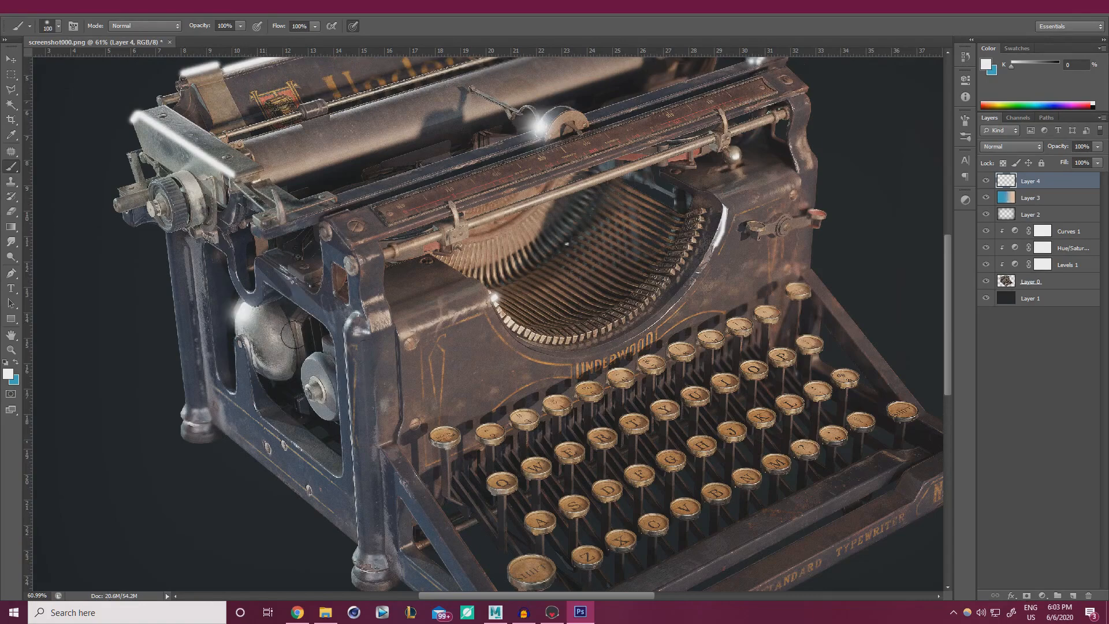
key("ctrl+z")
left_click(243, 314)
left_click(242, 314)
left_click(246, 314)
scroll(347, 328, "down", 1, "alt")
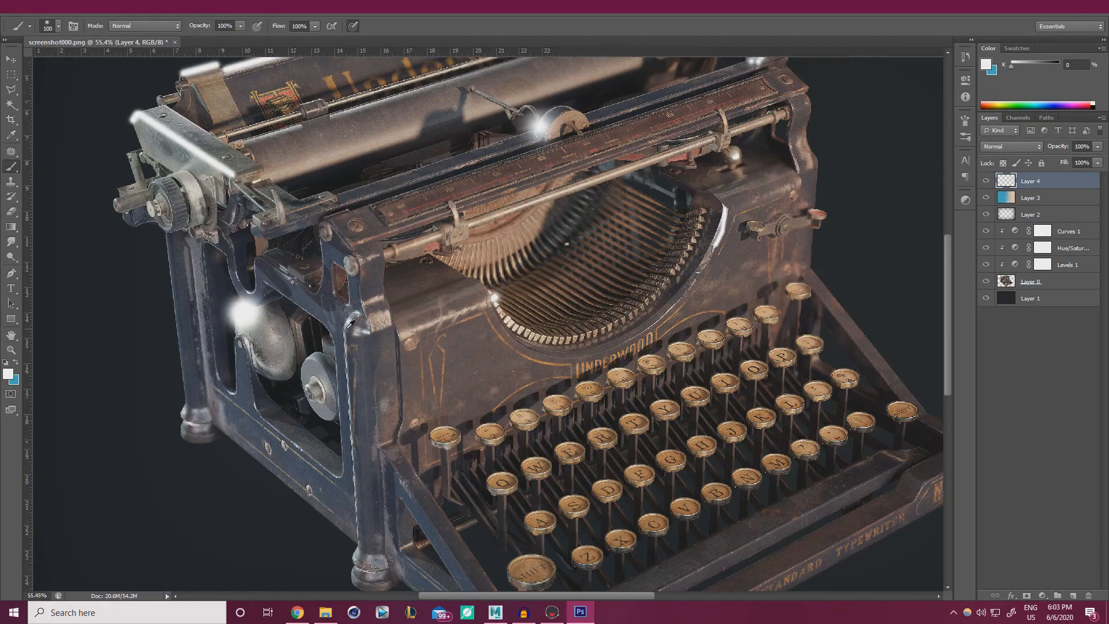
scroll(349, 325, "down", 2, "alt")
scroll(353, 328, "up", 1, "alt")
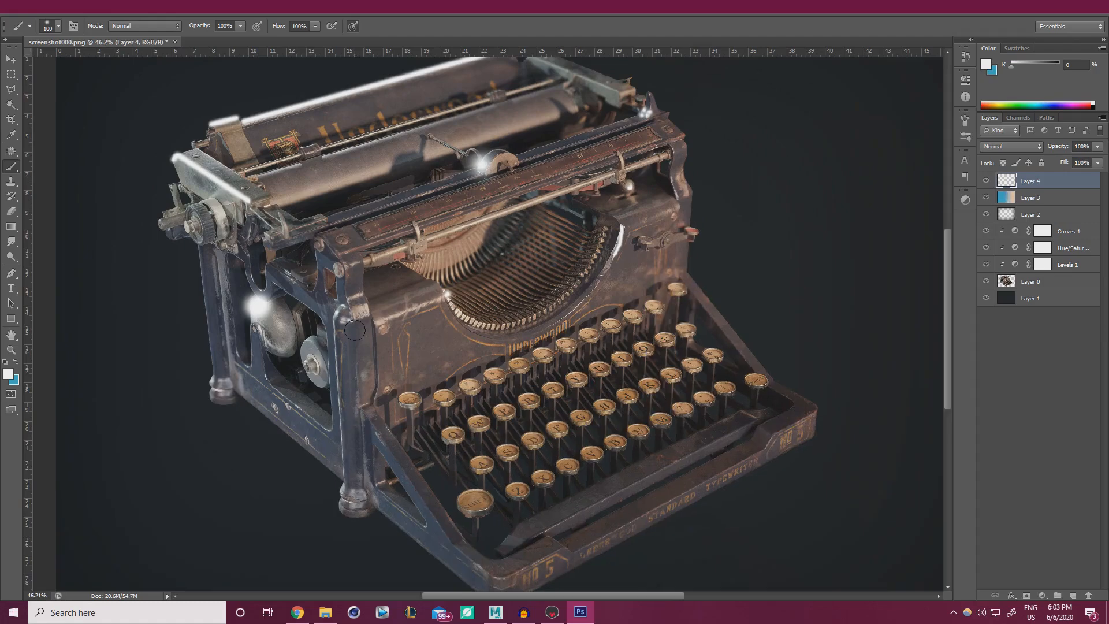
scroll(355, 323, "up", 1)
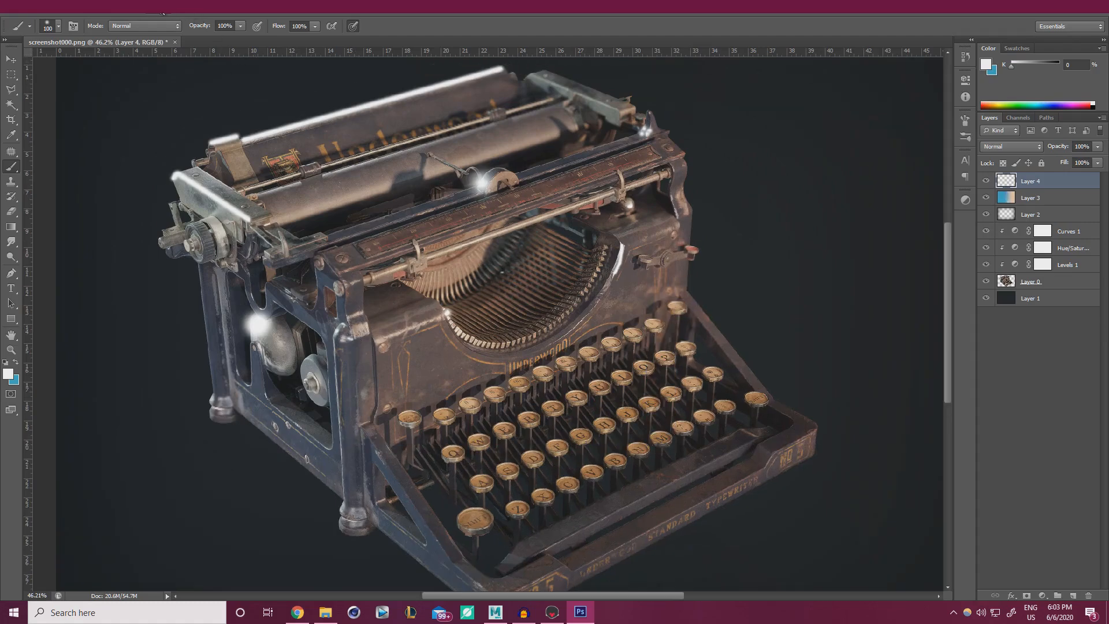
left_click(180, 9)
Apply a Gaussian Blur of about 7 px radius to the highlights.
mouse_move(226, 124)
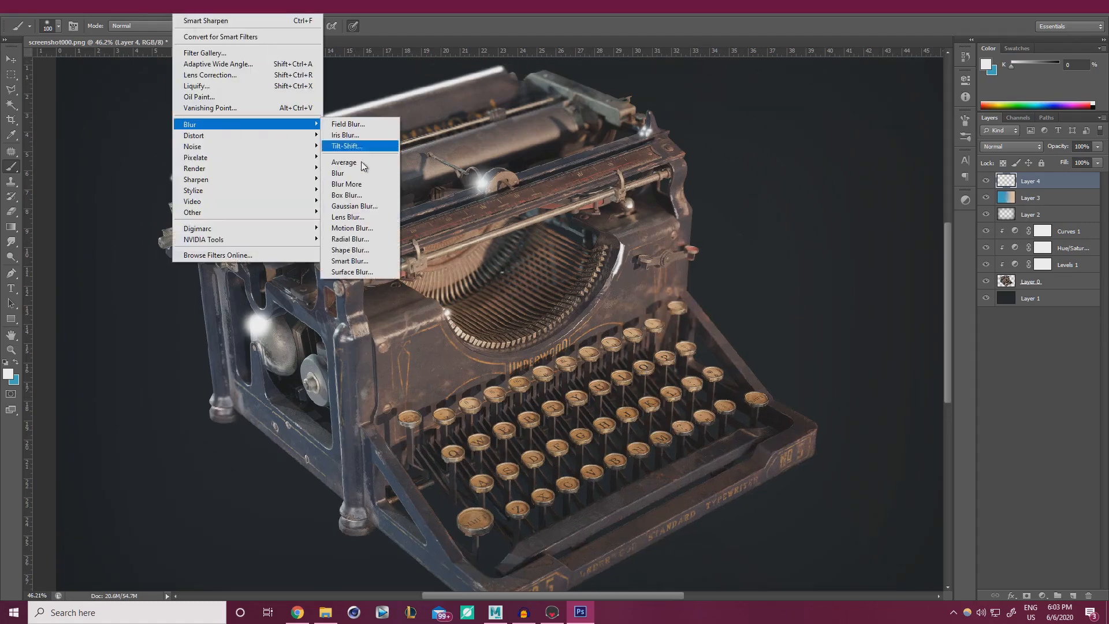
left_click(354, 205)
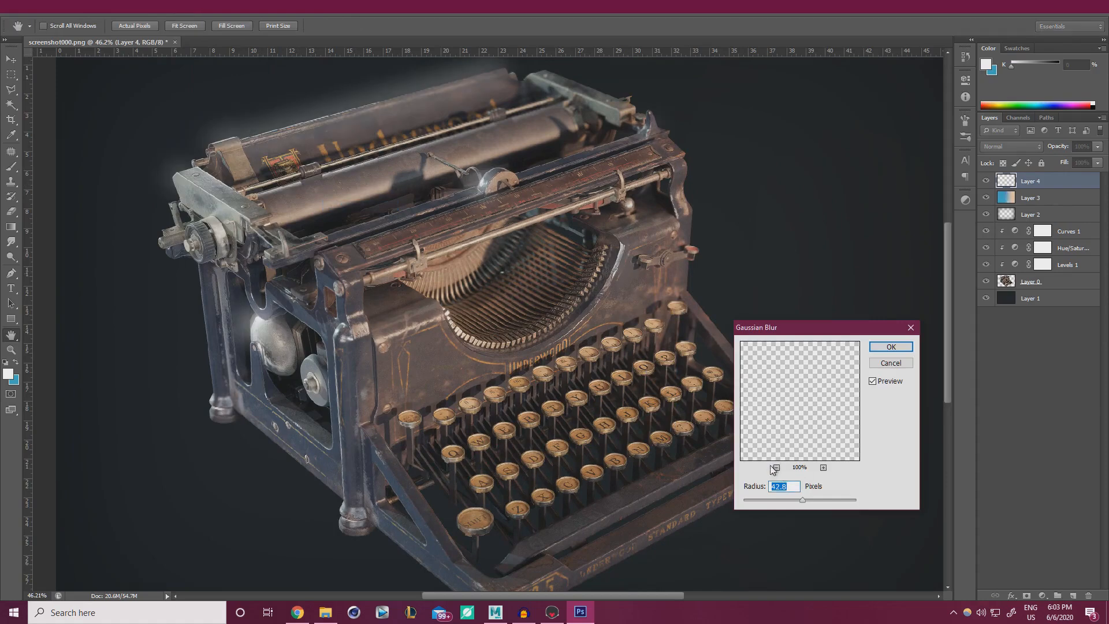
left_click_drag(798, 499, 799, 499)
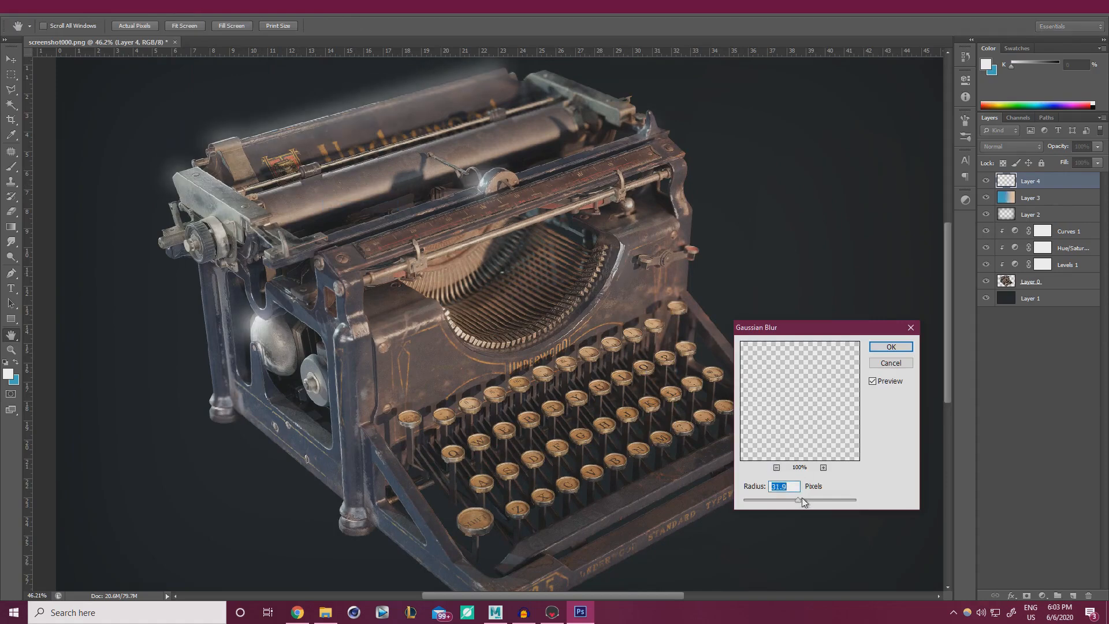
left_click_drag(788, 498, 795, 499)
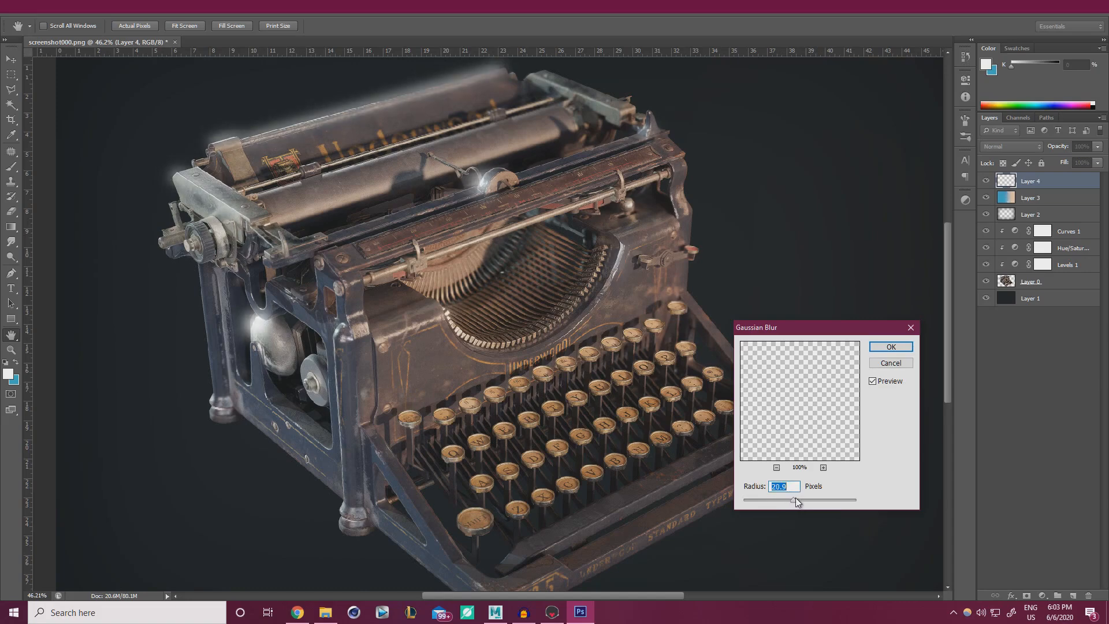
left_click(904, 348)
Lower Layer 4's opacity from 29% to 18%, toggling its visibility to compare.
left_click(1096, 162)
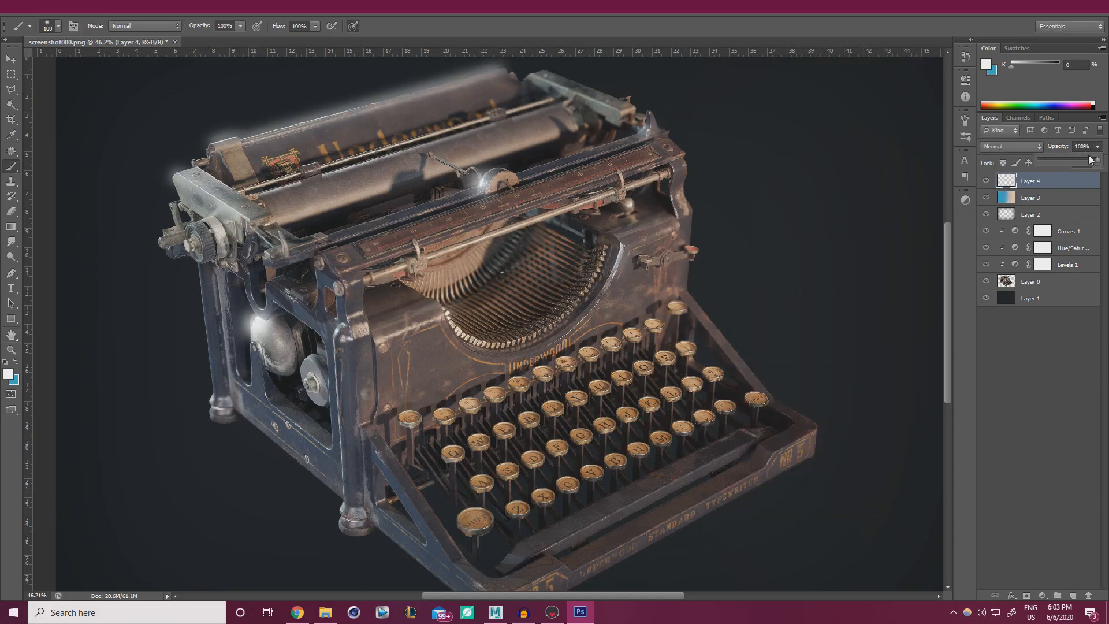
left_click_drag(1061, 161, 1052, 161)
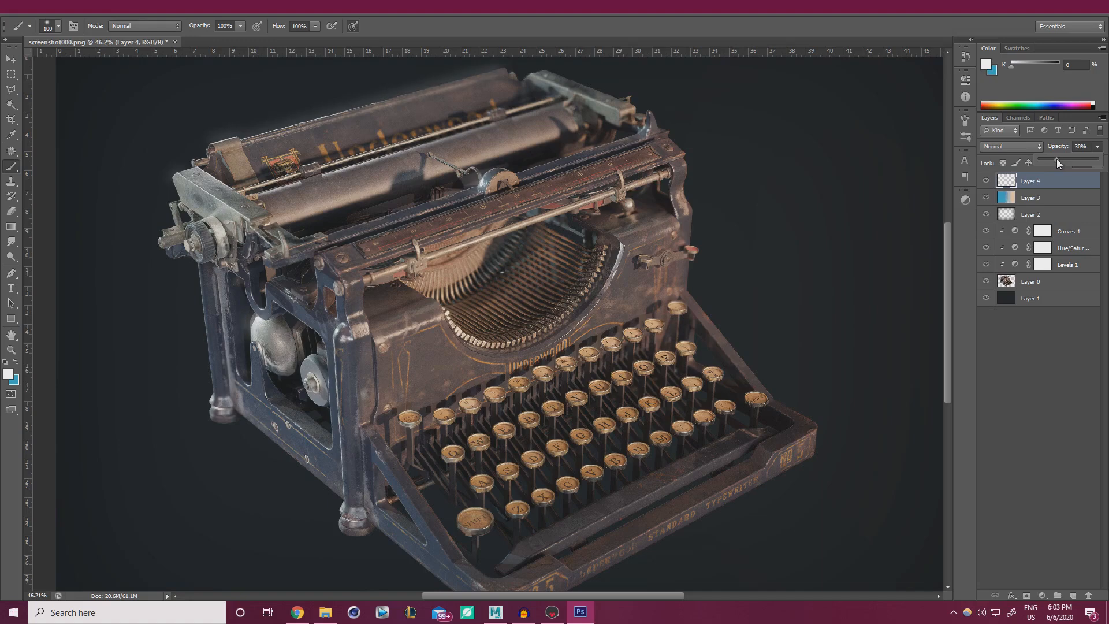
left_click(987, 181)
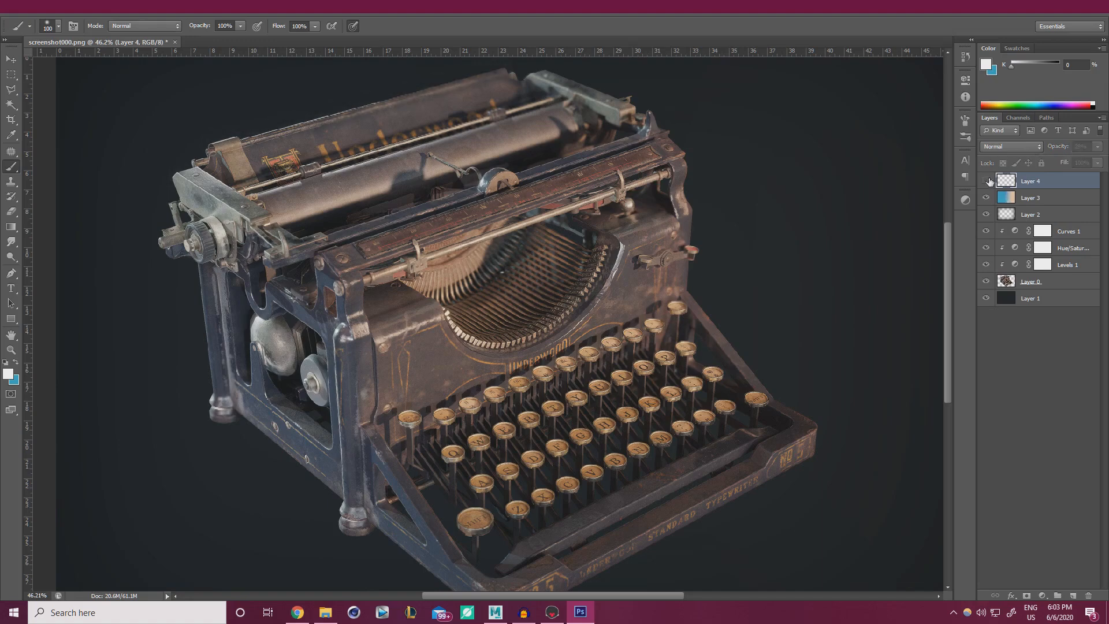
left_click(988, 181)
left_click(989, 181)
left_click(988, 181)
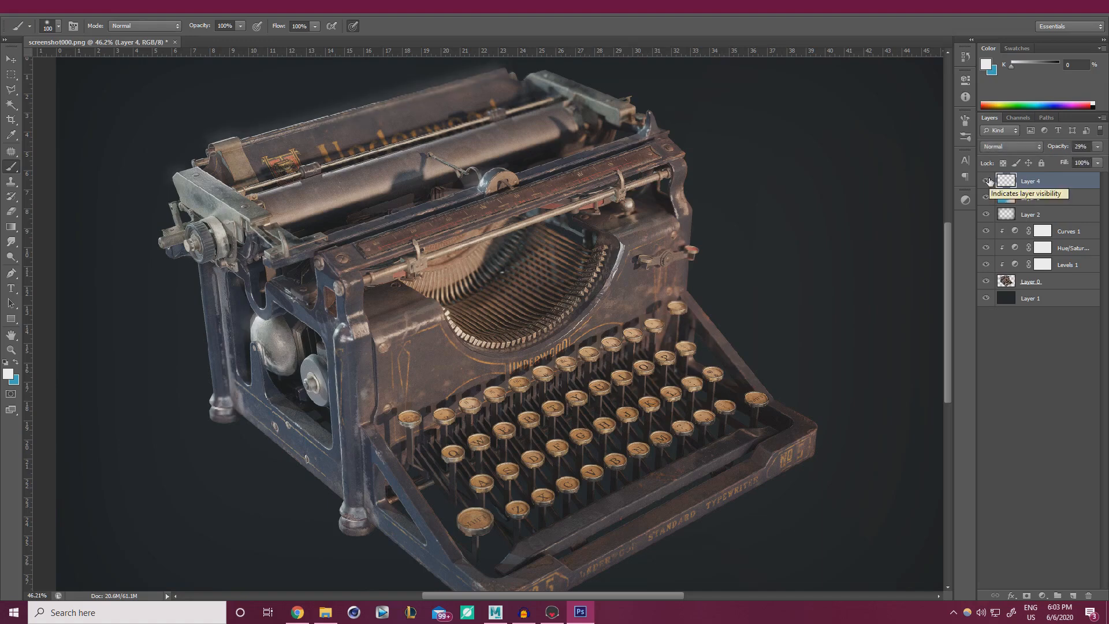
left_click(1097, 146)
left_click(1055, 161)
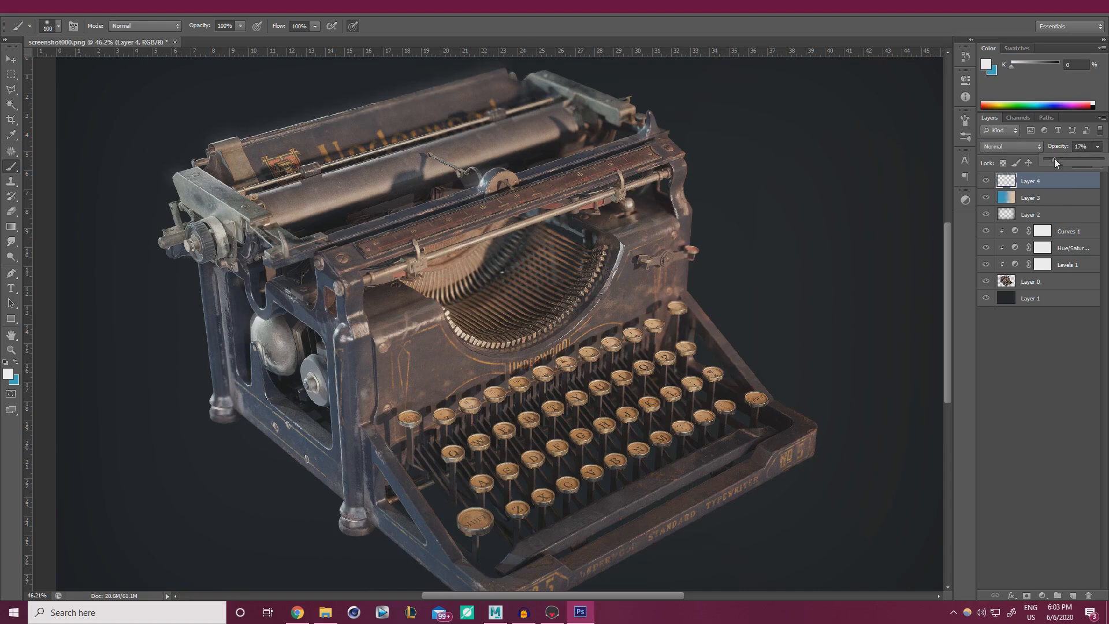
left_click(989, 182)
left_click(990, 181)
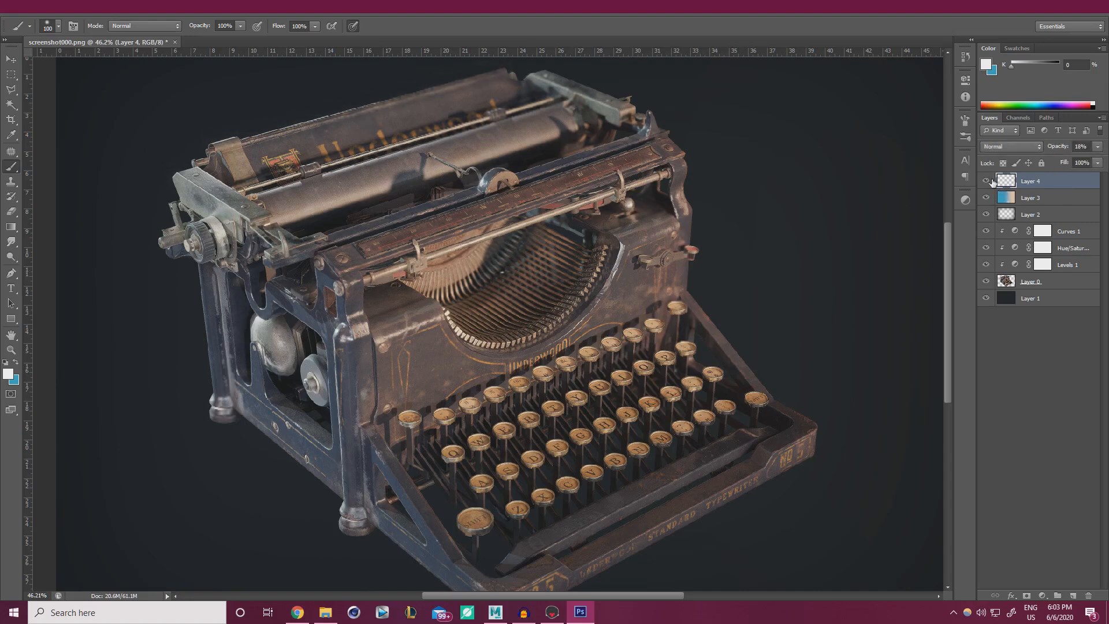
left_click(989, 181)
left_click(989, 182)
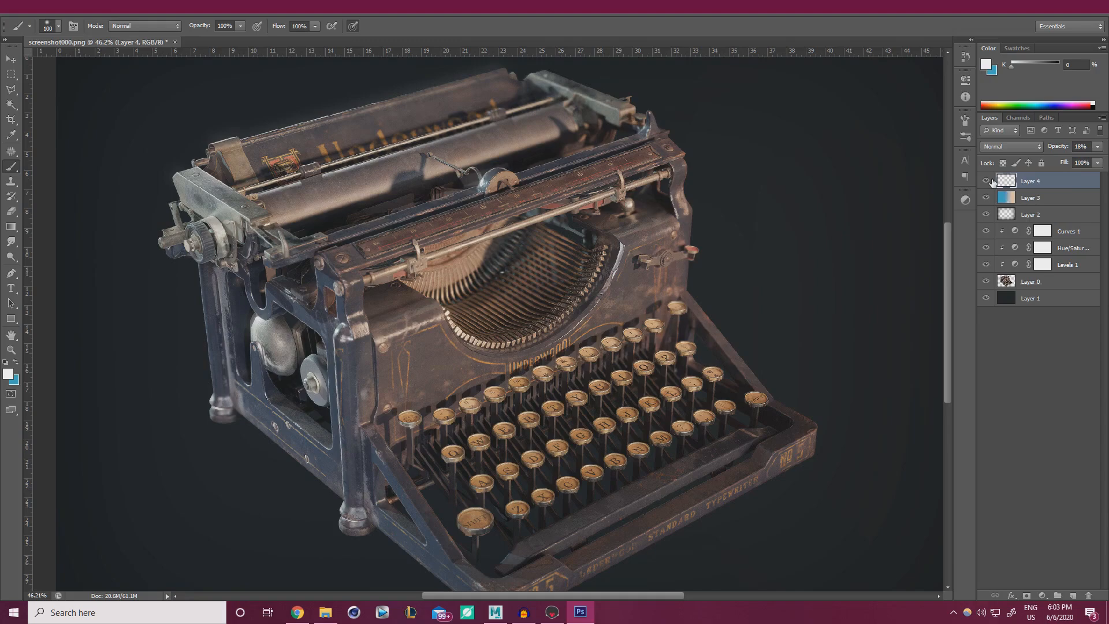
scroll(417, 312, "down", 3, "alt")
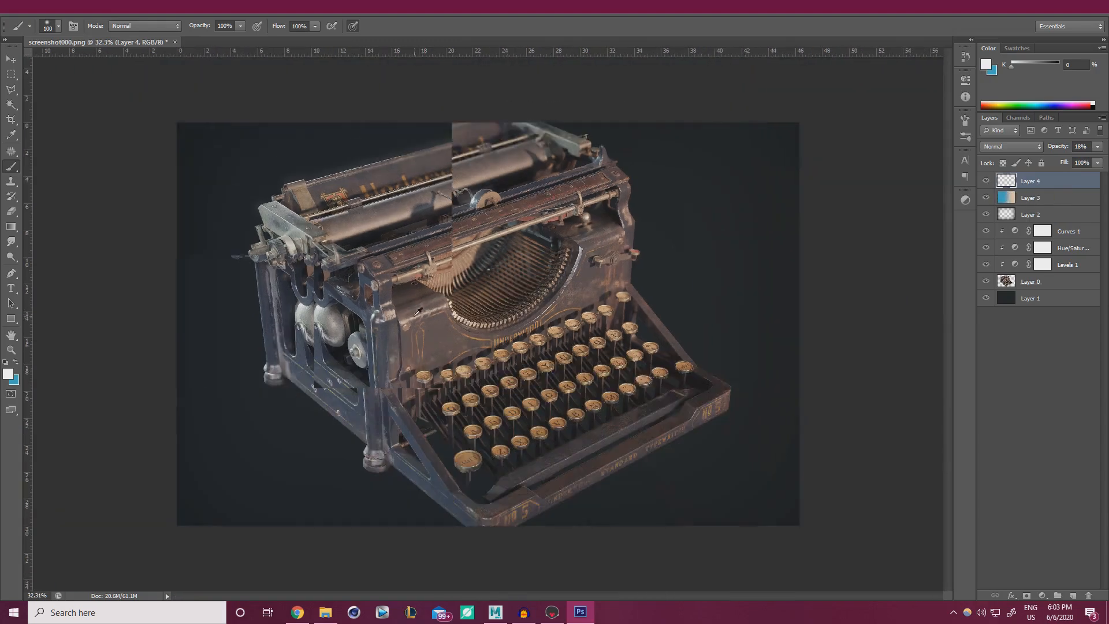
scroll(413, 316, "up", 2, "alt")
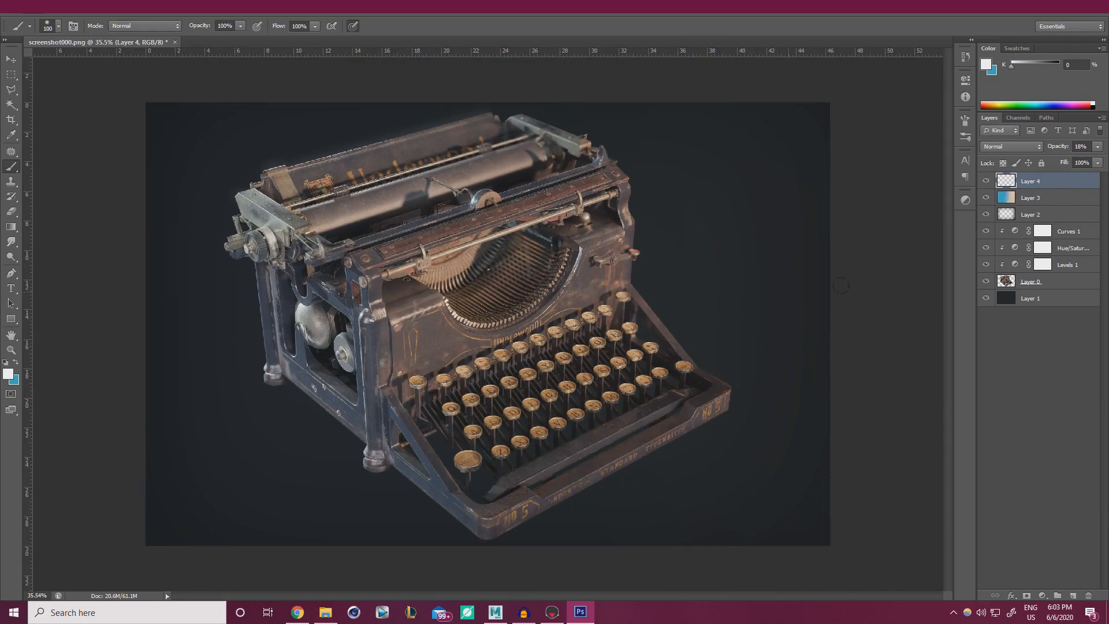
Add a Levels 2 layer clipped above Curves 1 with inputs 6 / 0.90 / 248.
left_click(1072, 232)
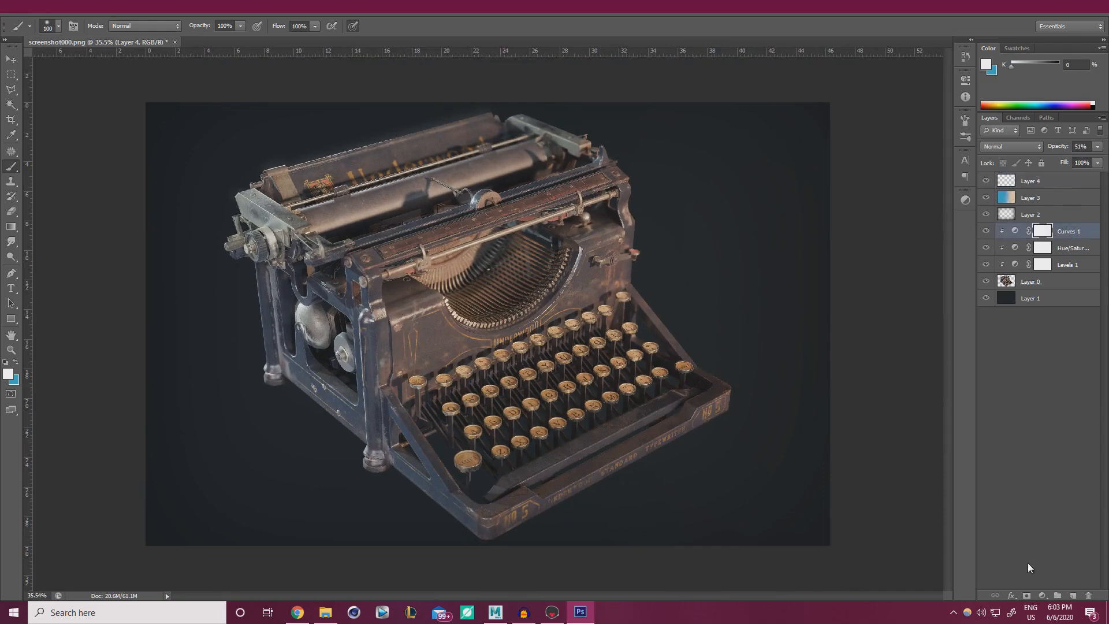
left_click(1043, 595)
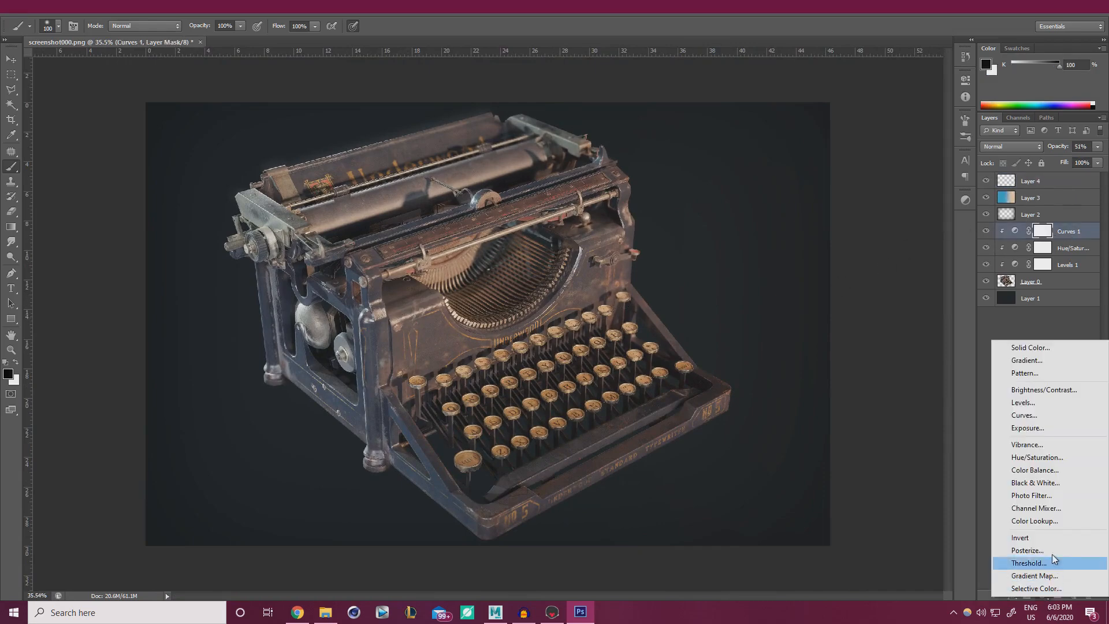
left_click(1038, 403)
left_click(1054, 245, "alt")
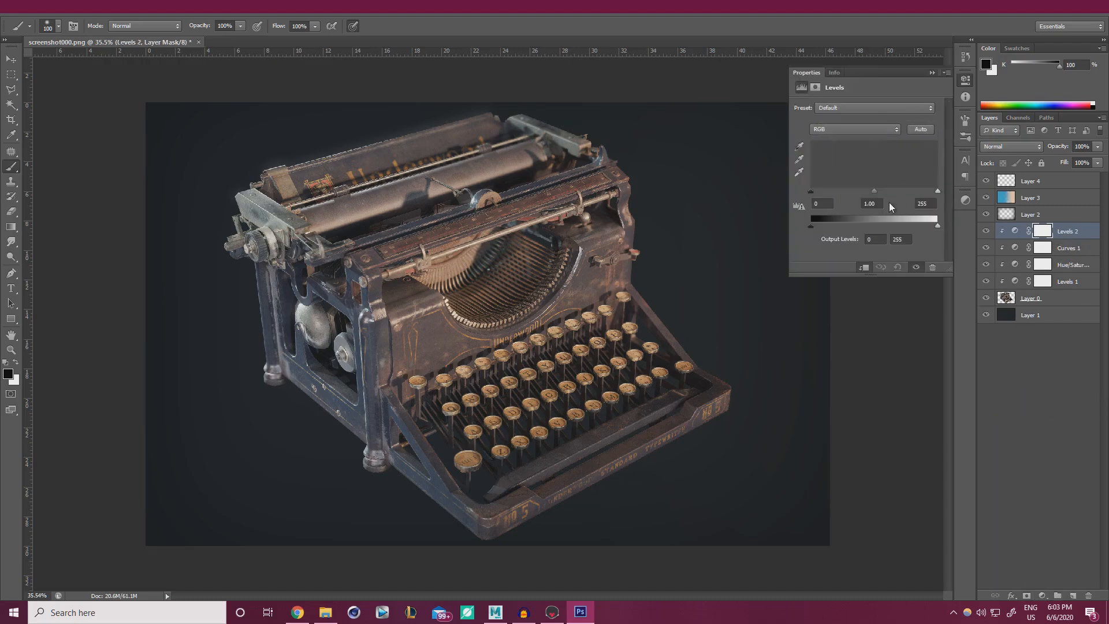
left_click_drag(874, 191, 878, 190)
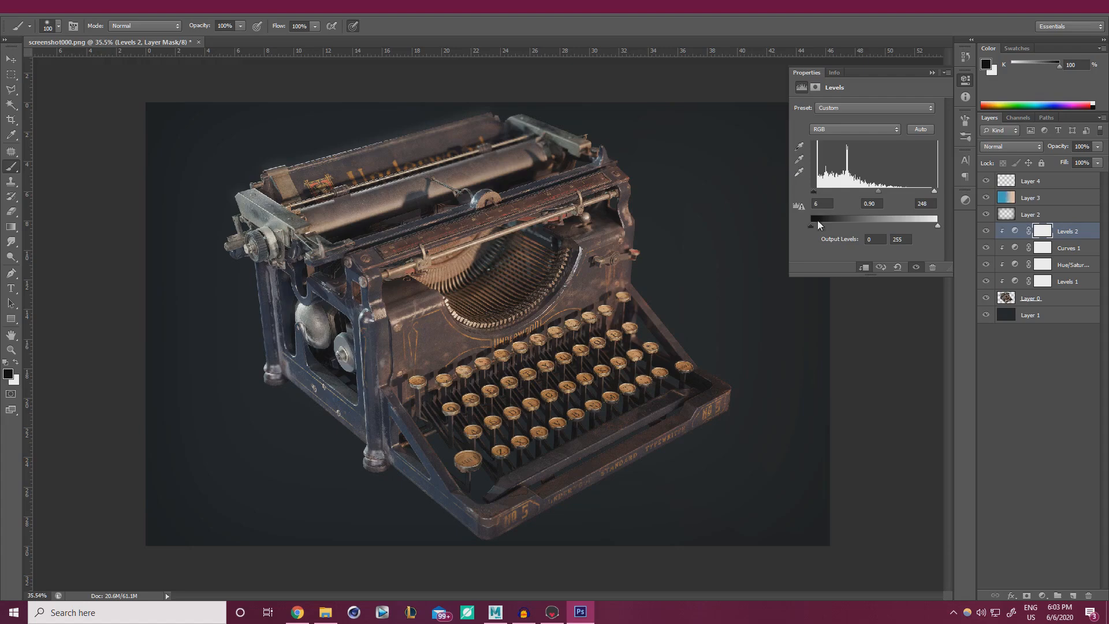
left_click_drag(820, 225, 814, 225)
left_click(986, 231)
left_click(987, 231)
left_click(931, 73)
Dim Layer 4's highlights further to 15% opacity.
left_click(1069, 181)
left_click(1098, 147)
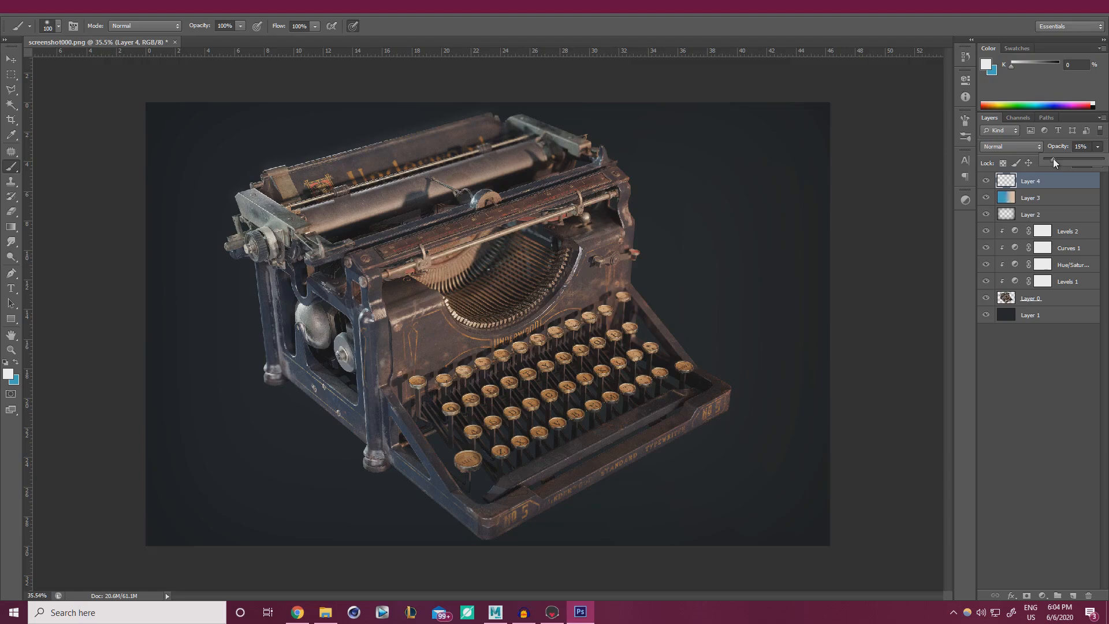
left_click(1055, 412)
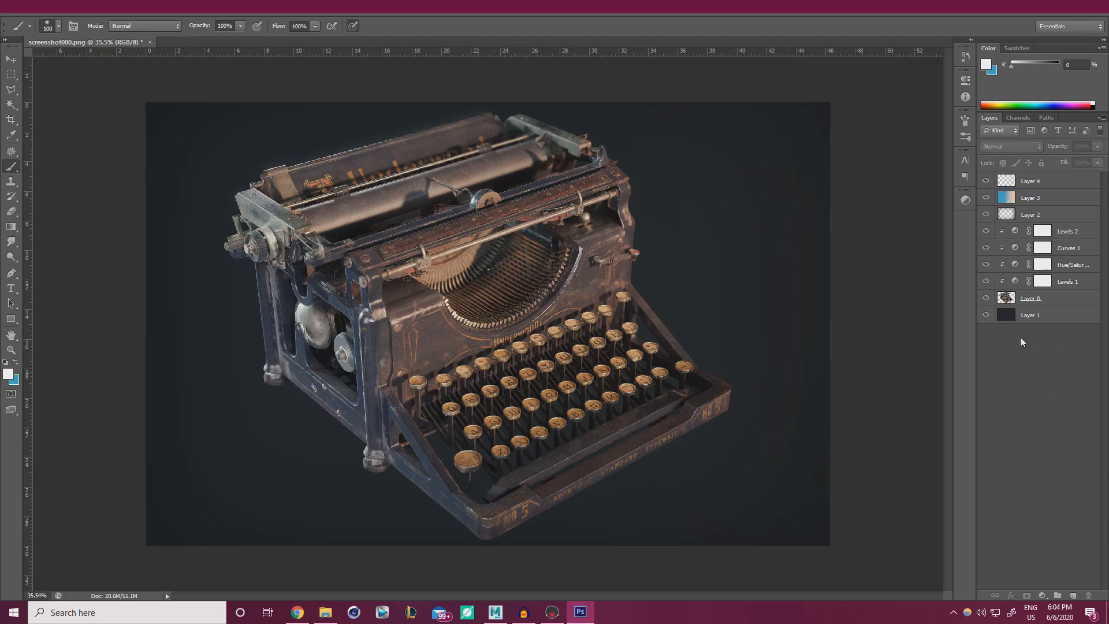
left_click(1003, 320)
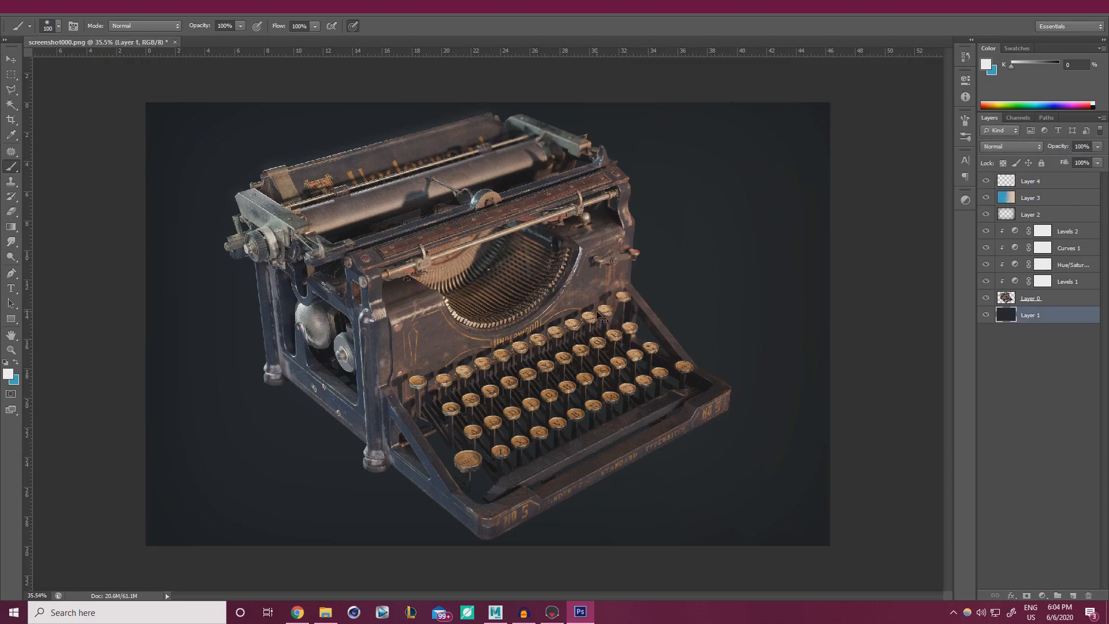
key("ctrl+u")
left_click_drag(874, 490, 873, 492)
left_click_drag(872, 493, 871, 493)
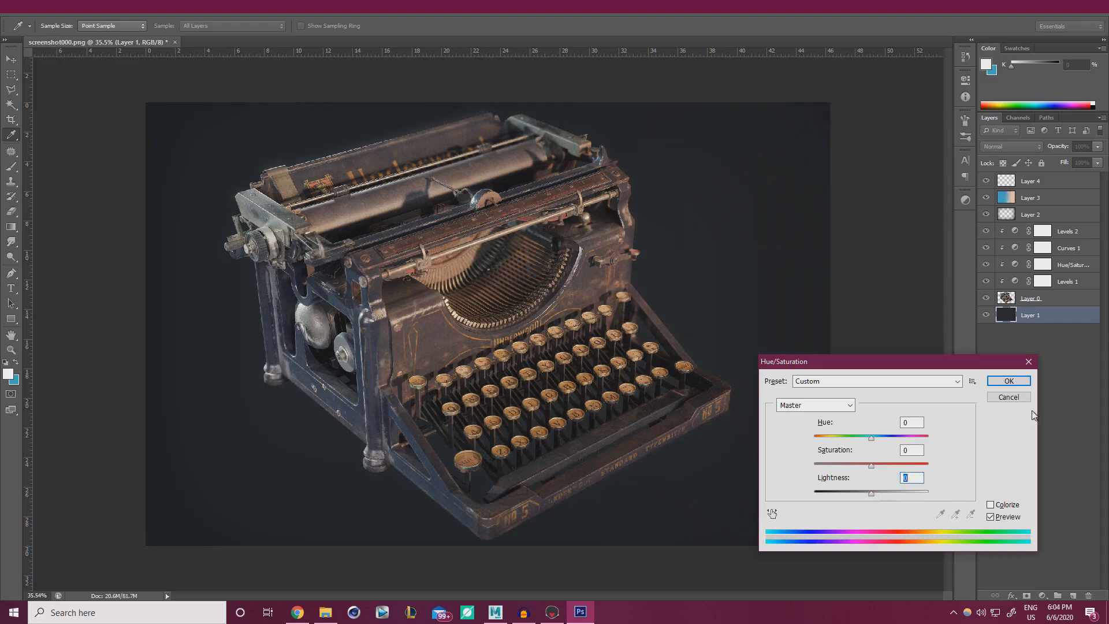
left_click(1009, 380)
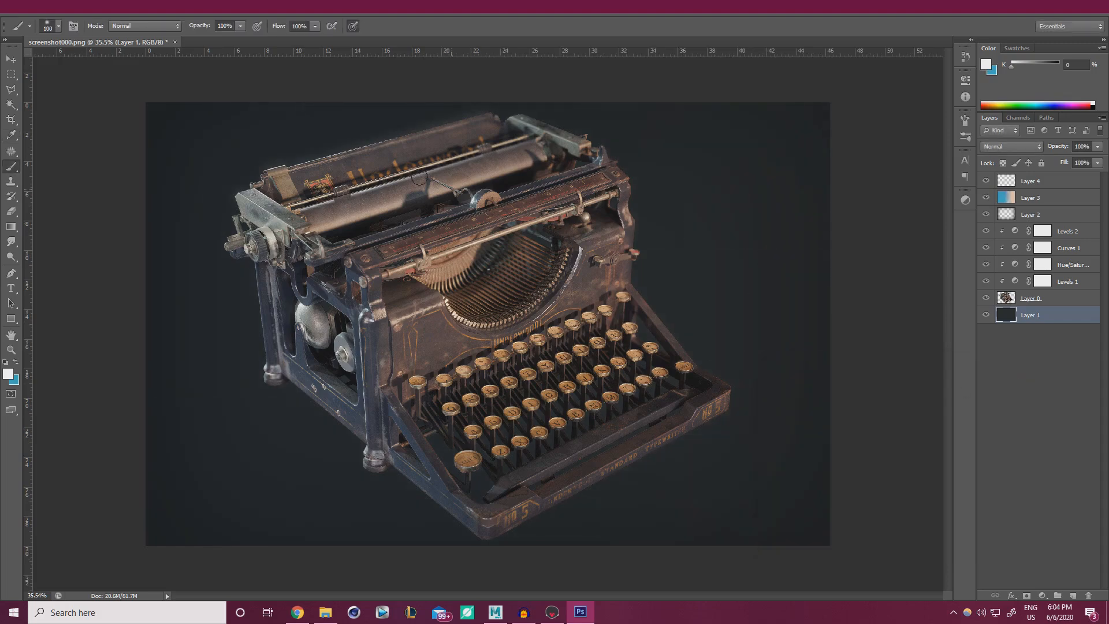
scroll(560, 274, "down", 5, "alt")
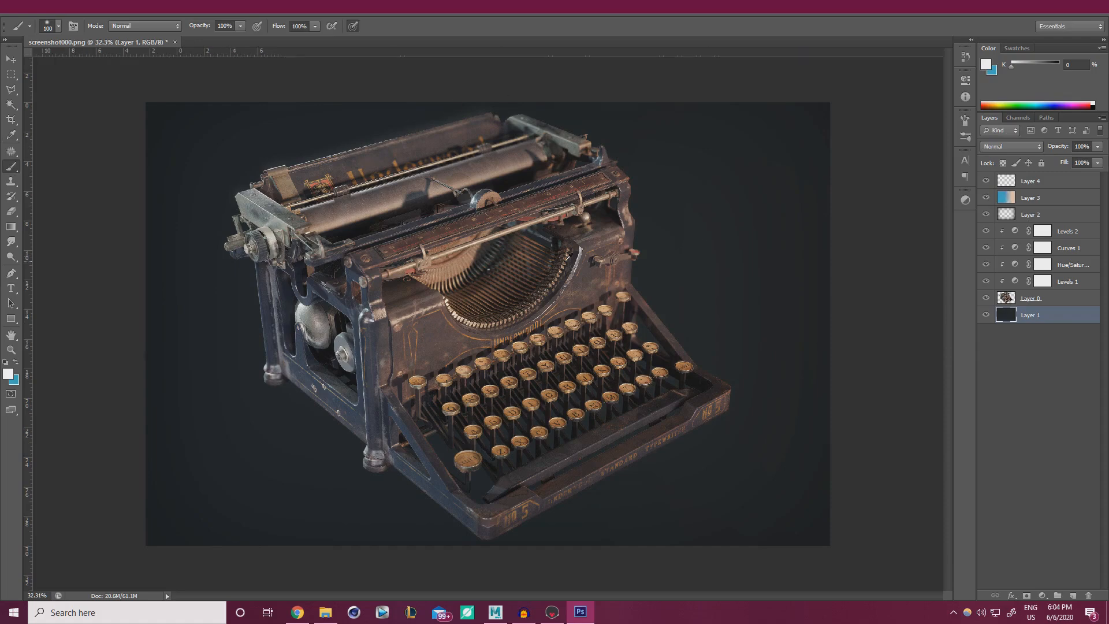
scroll(500, 320, "up", 5, "alt")
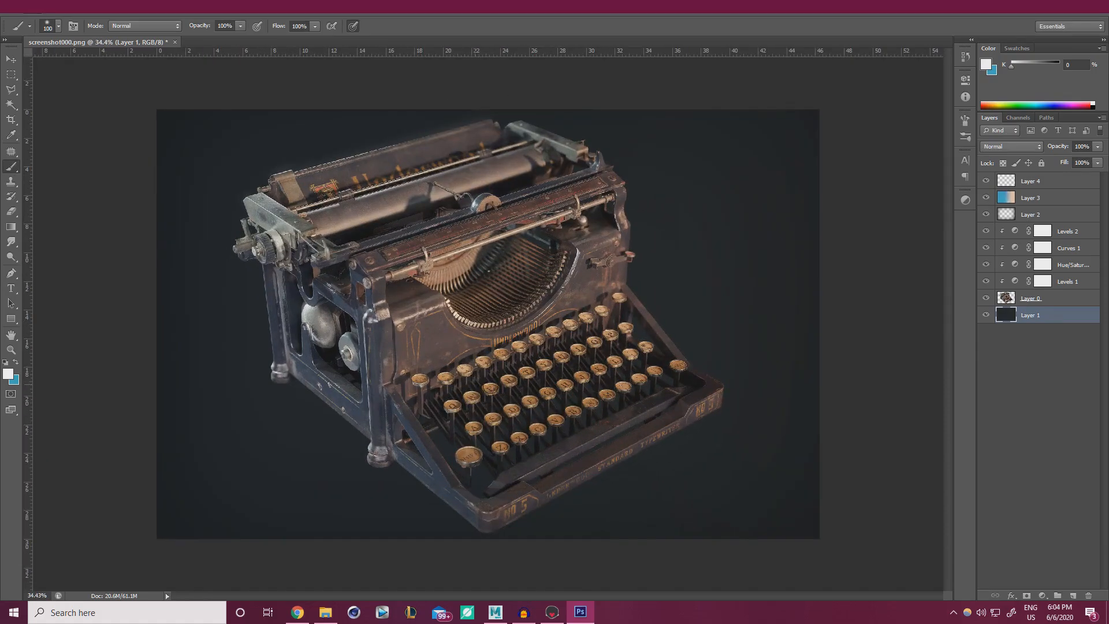
left_click(551, 612)
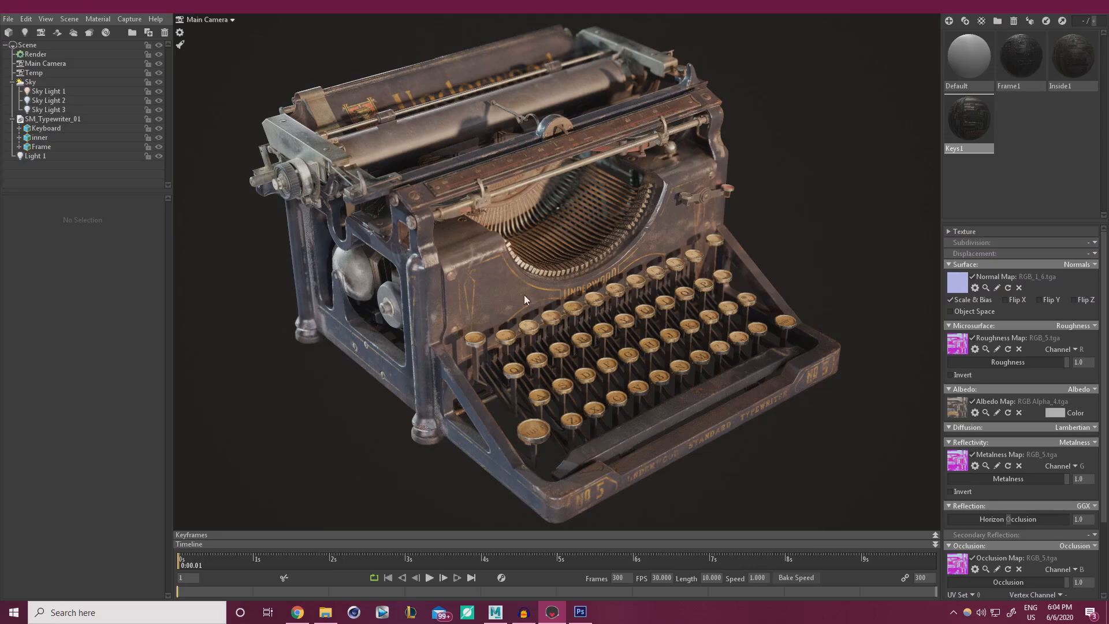
Select Main Camera, orbit the typewriter to a slightly rotated angle, and open Capture > Image.
left_click(38, 64)
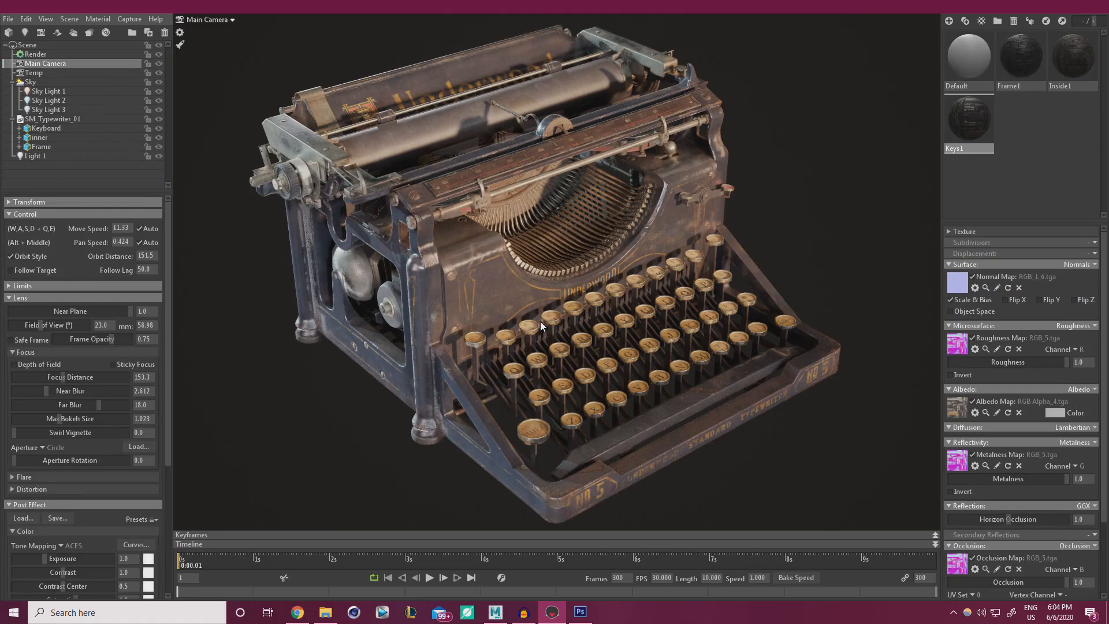
left_click_drag(633, 325, 640, 299)
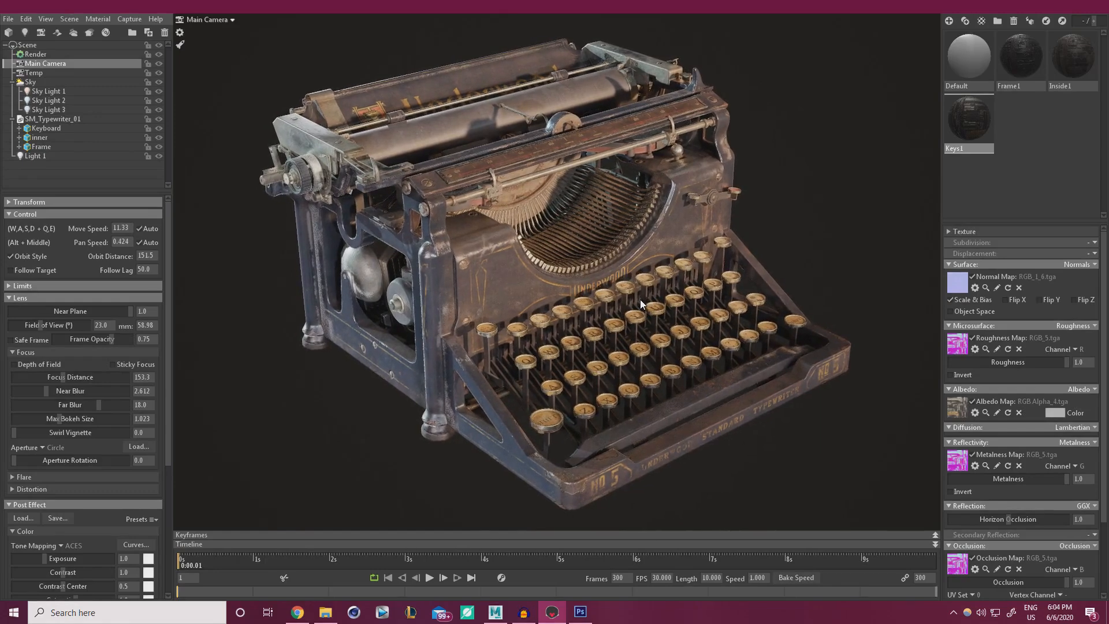
left_click(131, 17)
Place the new screenshot into the Photoshop composite and align it over the old render.
left_click(1037, 8)
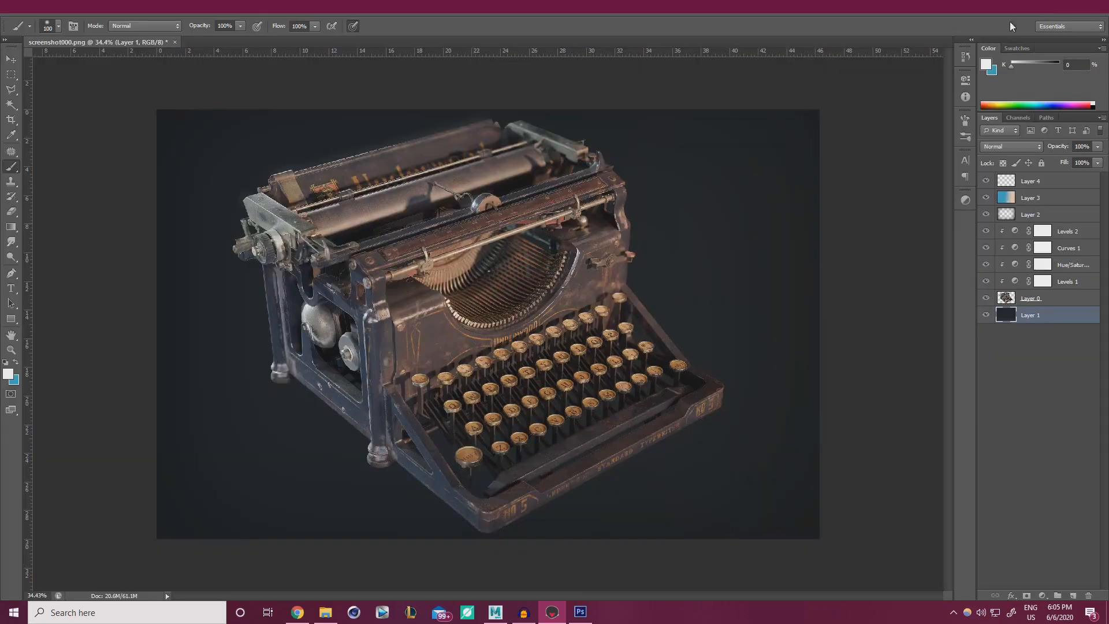
double_click(426, 13)
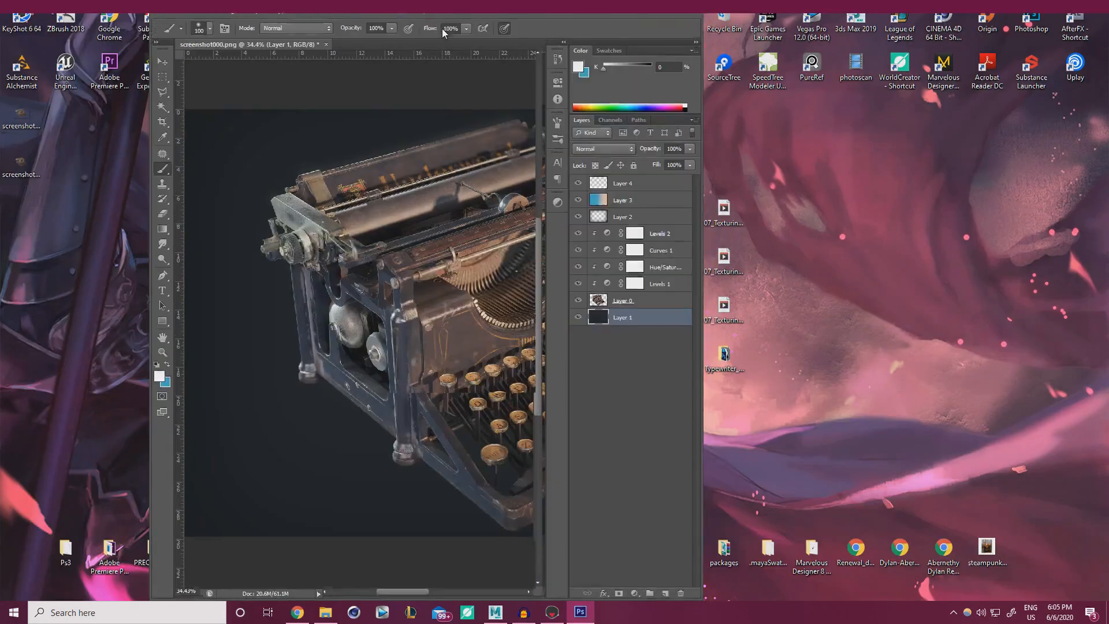
left_click_drag(379, 270, 381, 271)
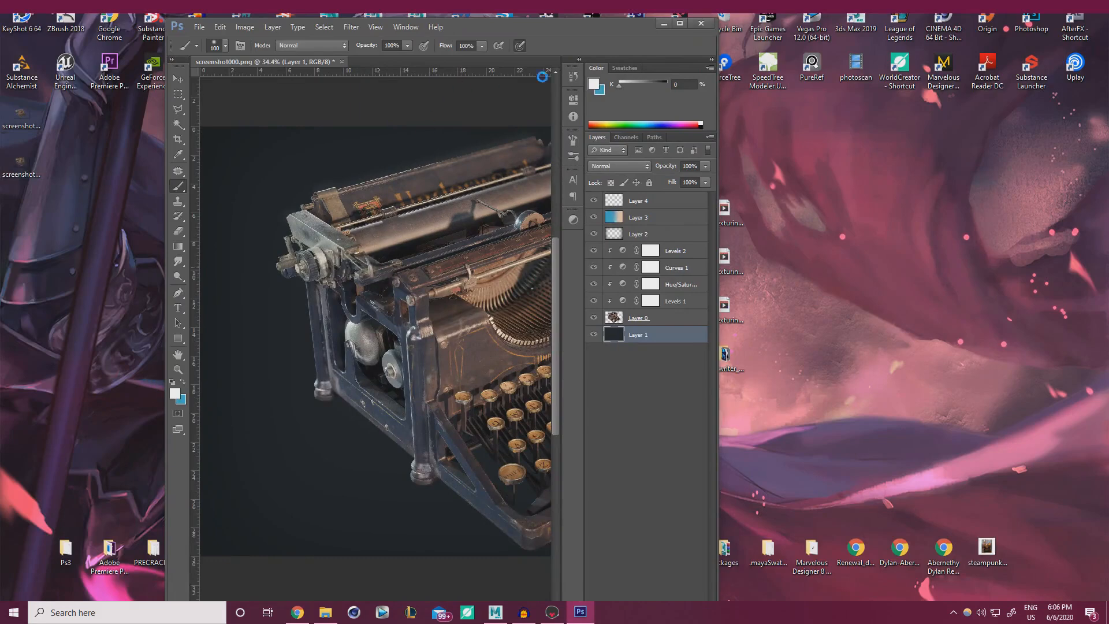
double_click(549, 29)
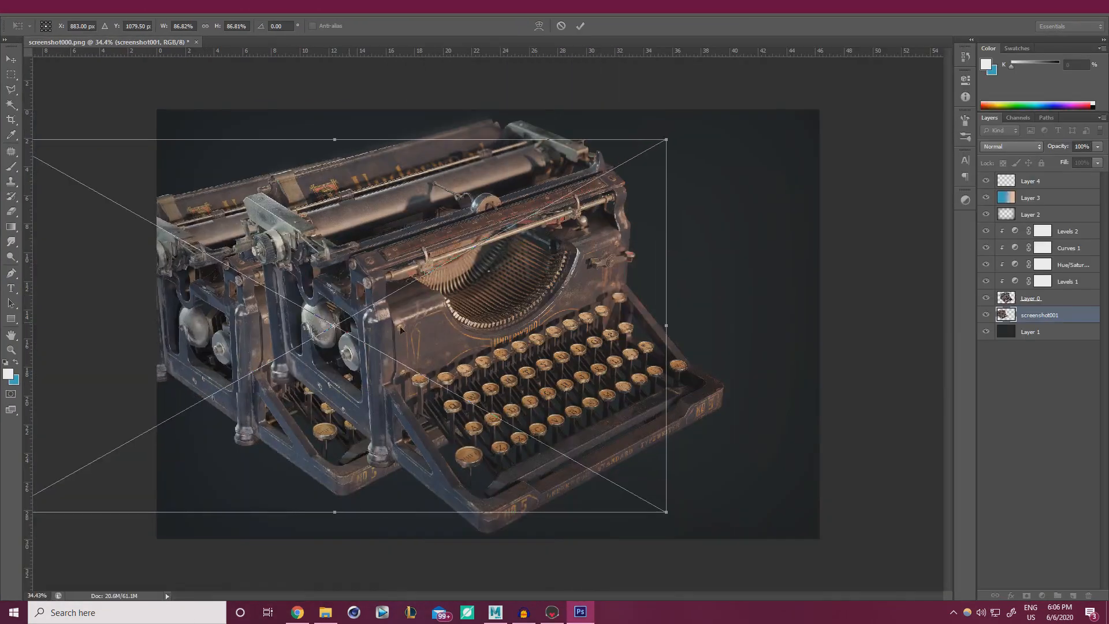
left_click_drag(432, 331, 499, 312)
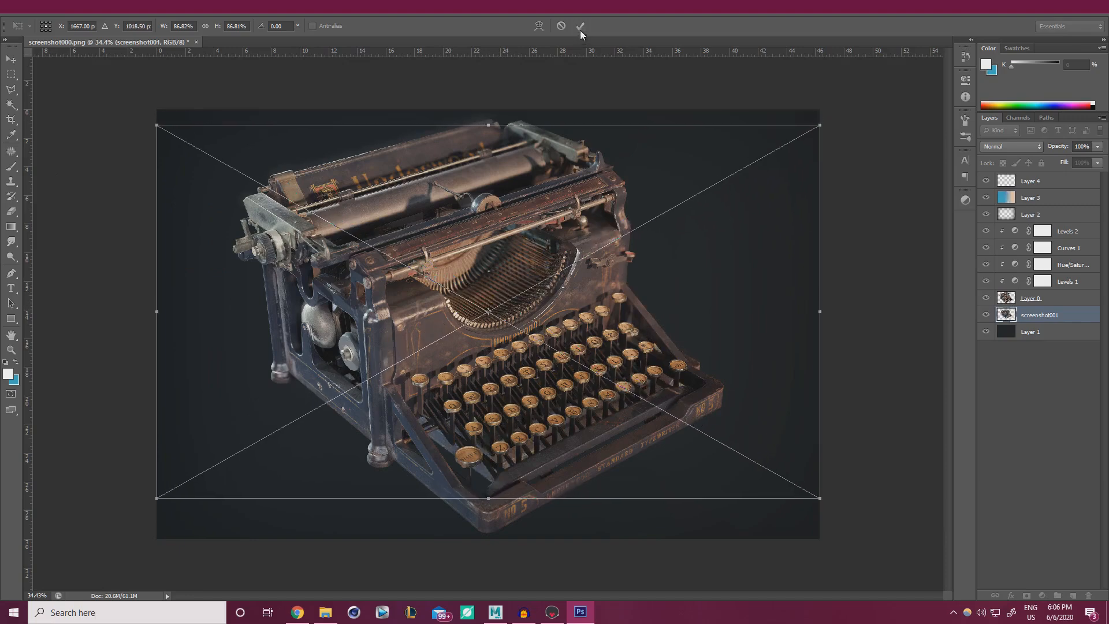
left_click(580, 29)
Compare the two renders, delete the old Layer 0, and show screenshot001.
left_click(986, 298)
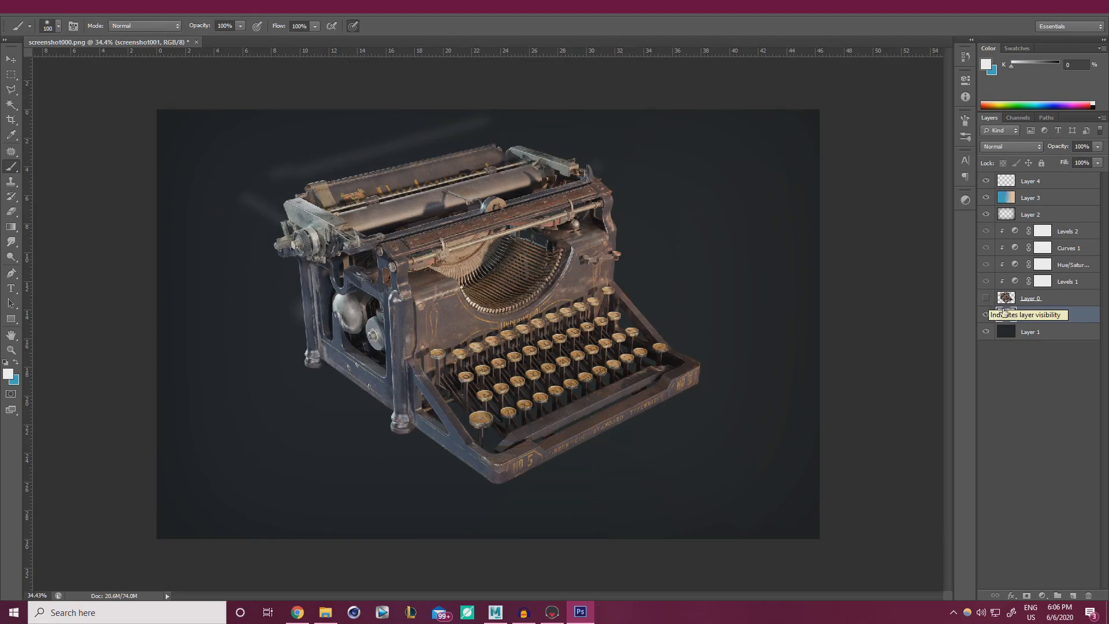
left_click(986, 315)
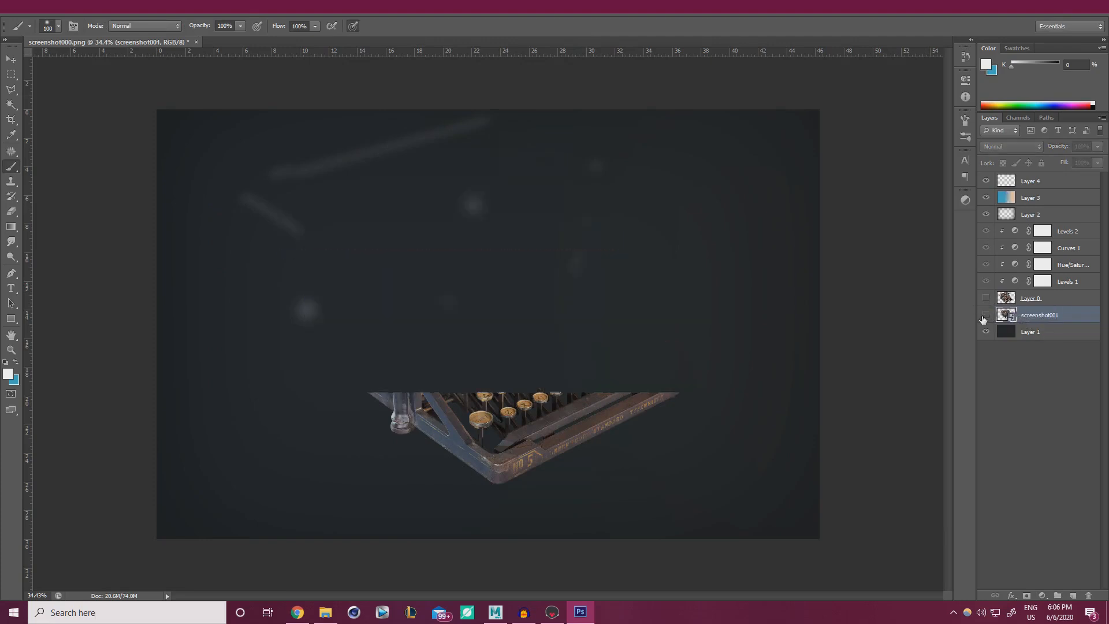
left_click(985, 298)
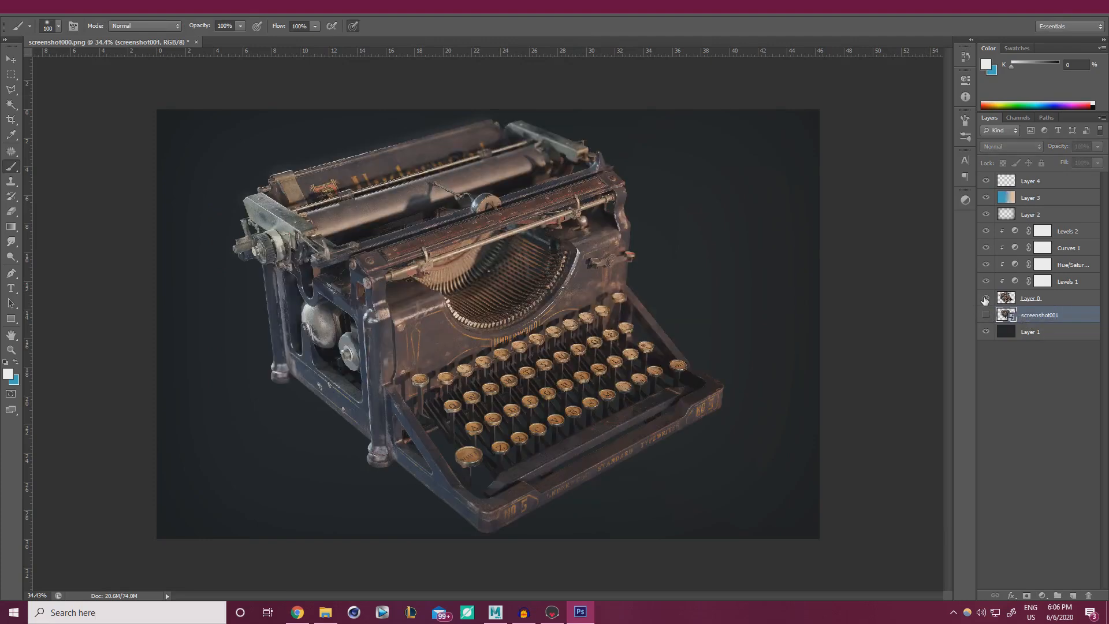
left_click(1035, 300)
key("Delete")
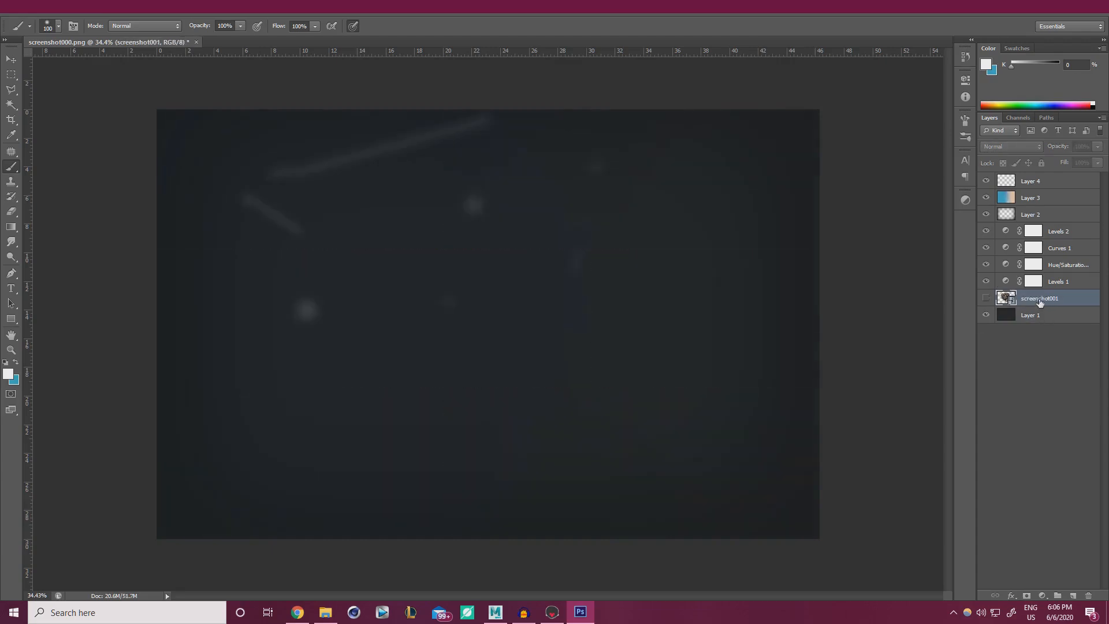
left_click(986, 298)
Scale screenshot001 to about 103%, nudge it into place, and rasterize the layer.
key("ctrl+t")
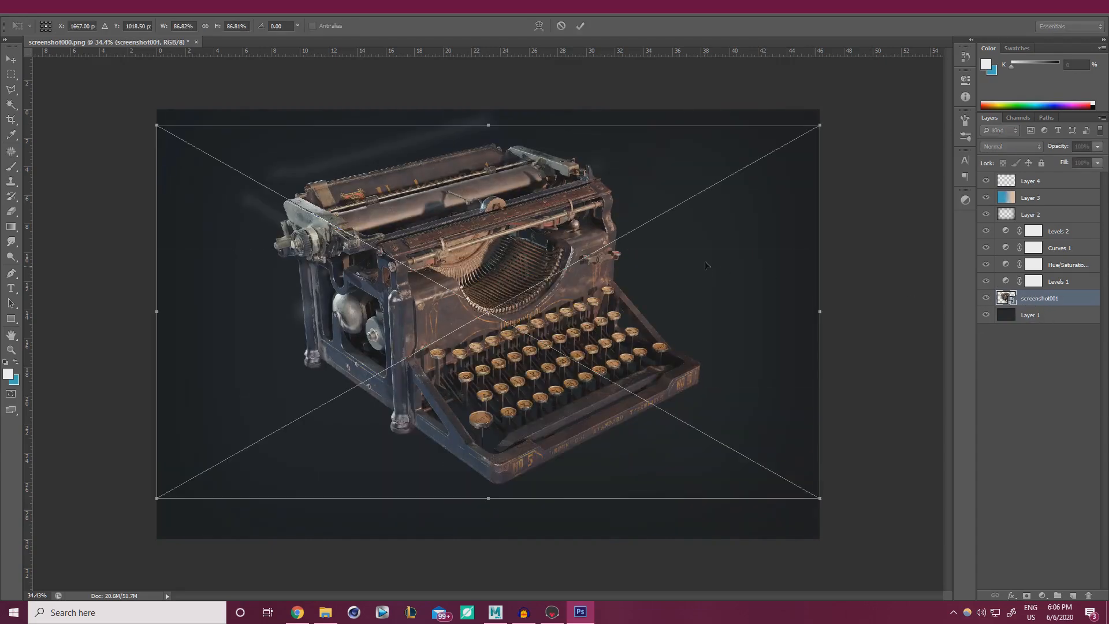
left_click_drag(824, 126, 870, 100, "alt")
left_click_drag(543, 267, 545, 276)
left_click_drag(869, 109, 886, 100, "alt")
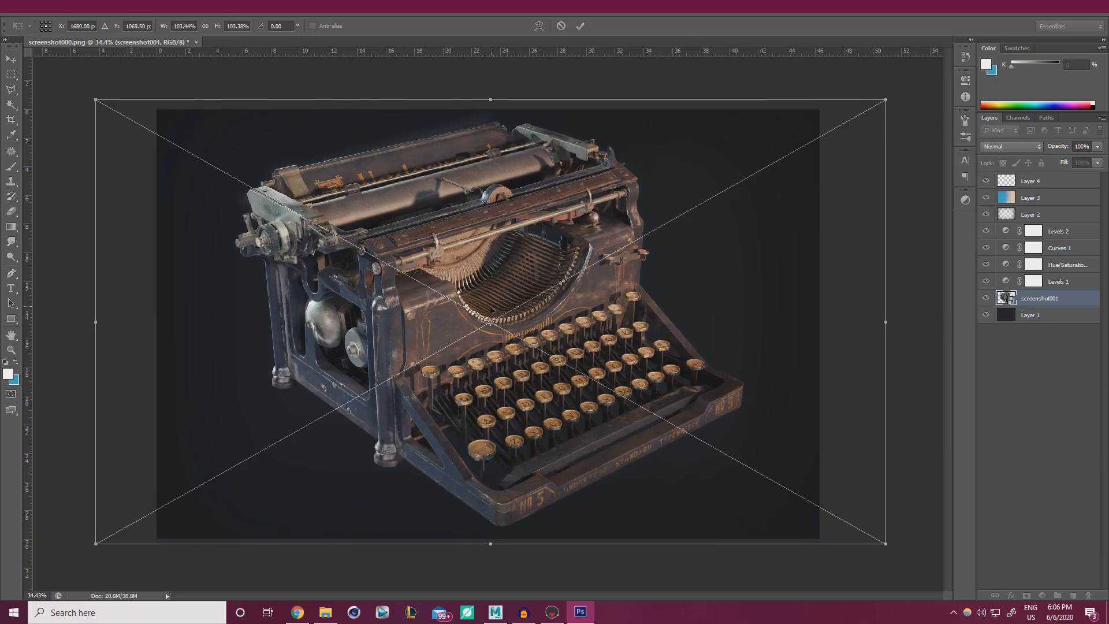
left_click_drag(491, 309, 490, 310)
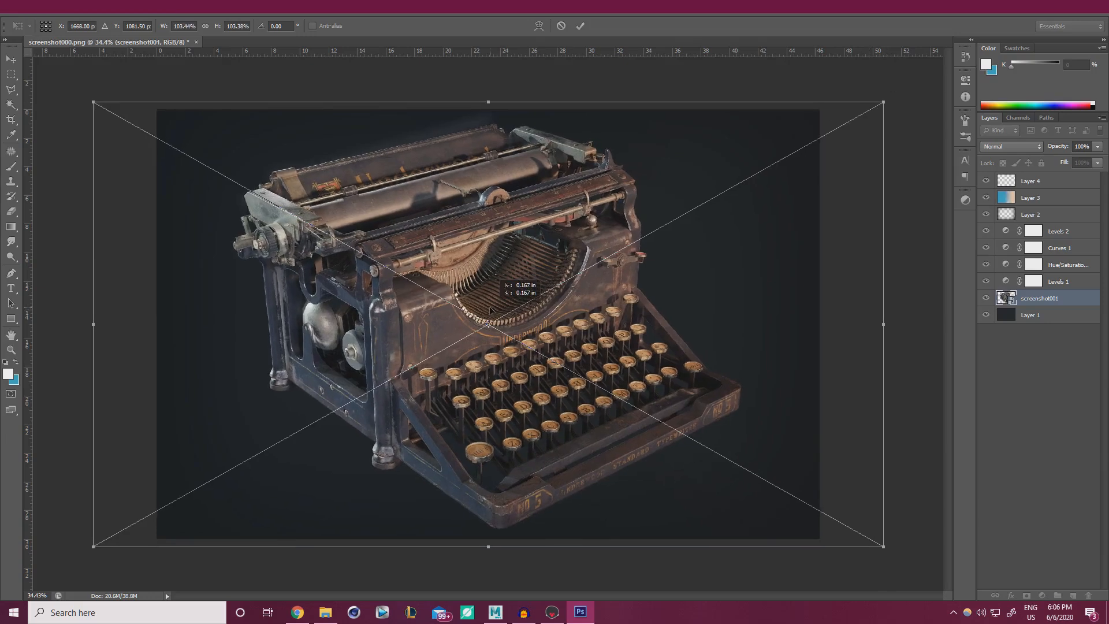
left_click(580, 25)
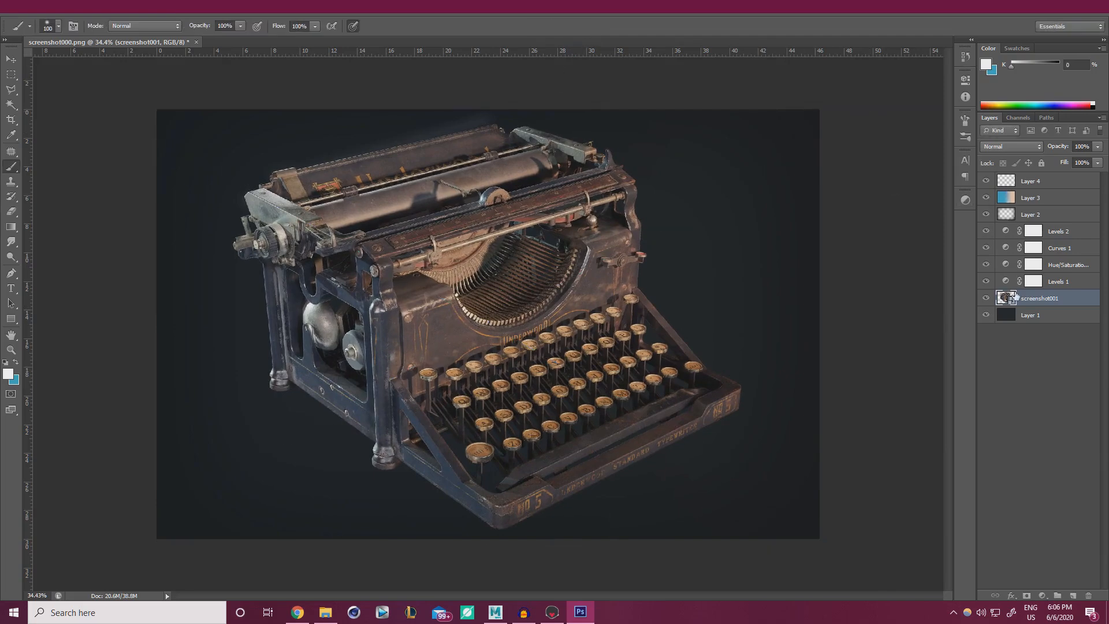
right_click(1035, 307)
left_click(940, 317)
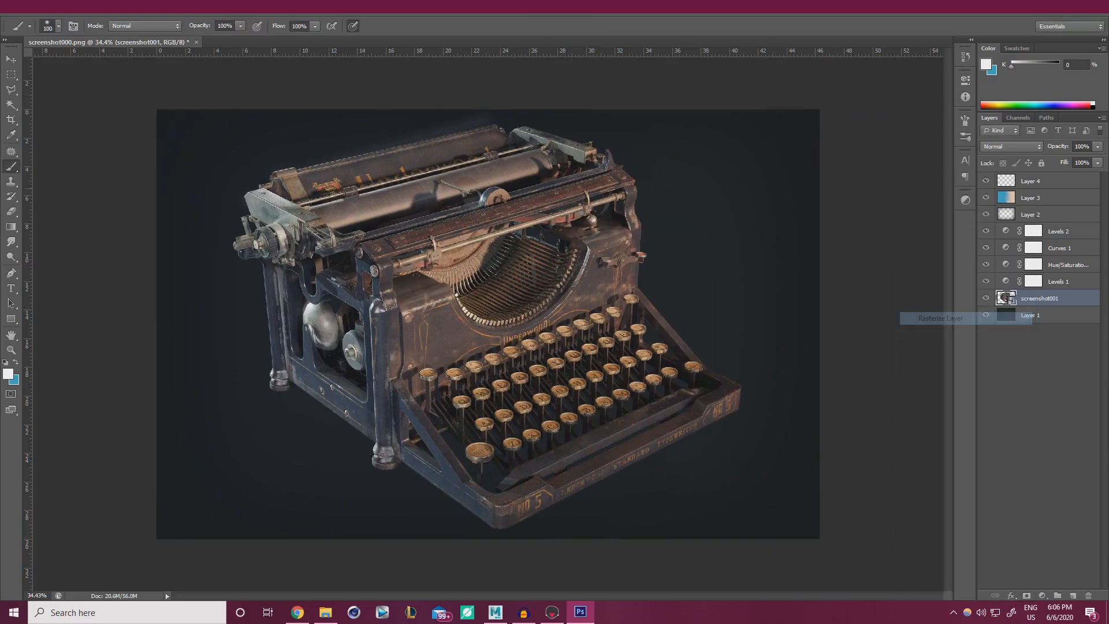
Smart Sharpen screenshot001 at Amount 142% and Radius 0.6 px, then delete Layer 4.
left_click(191, 7)
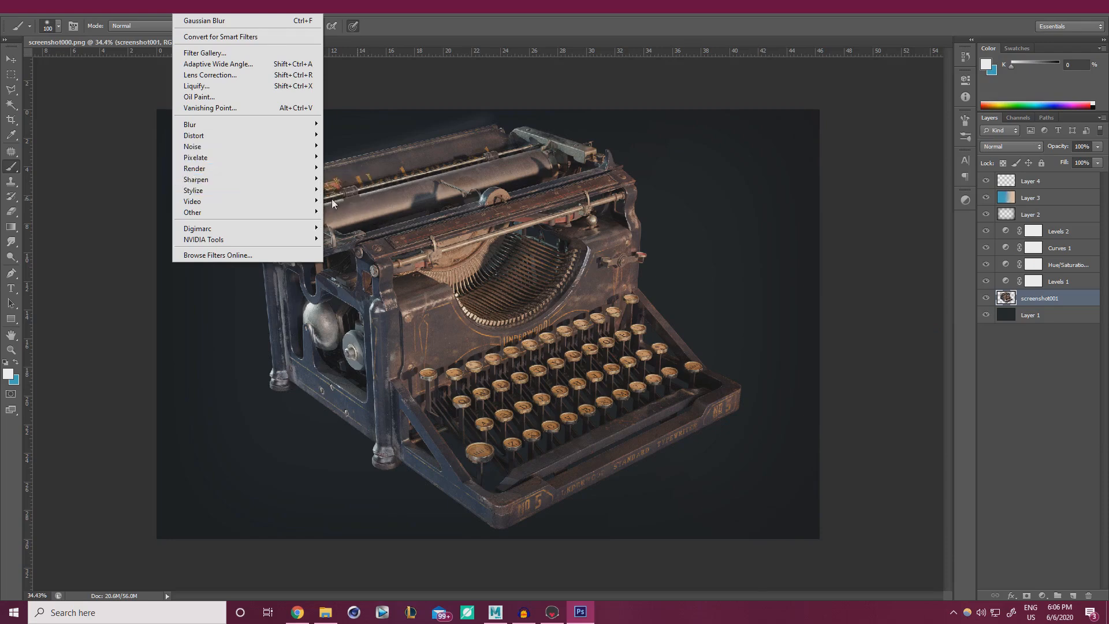
mouse_move(278, 178)
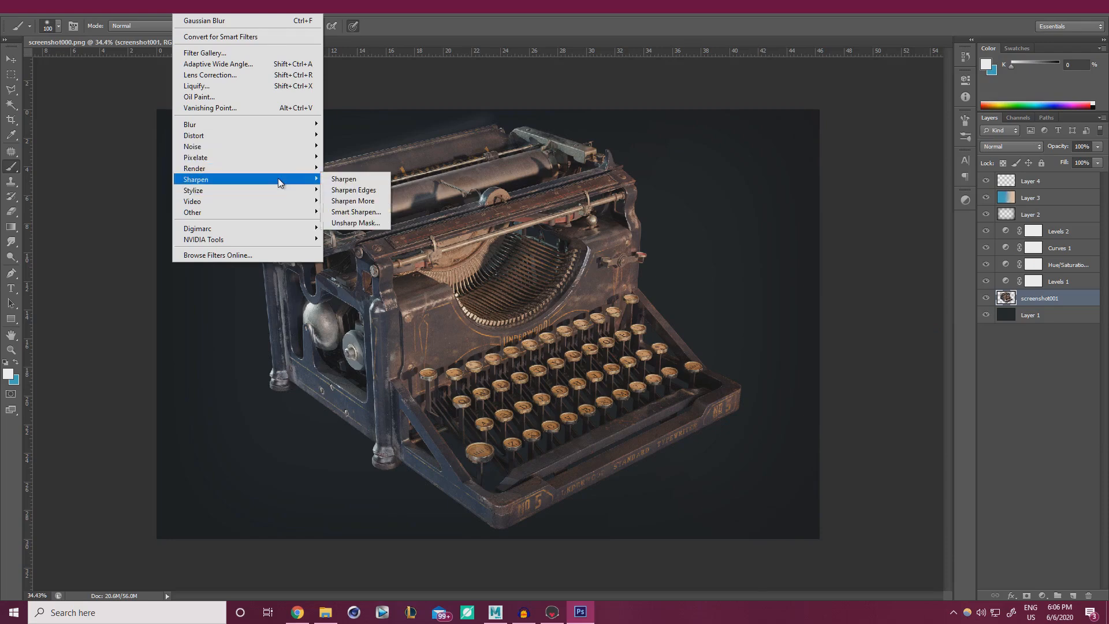
left_click(346, 212)
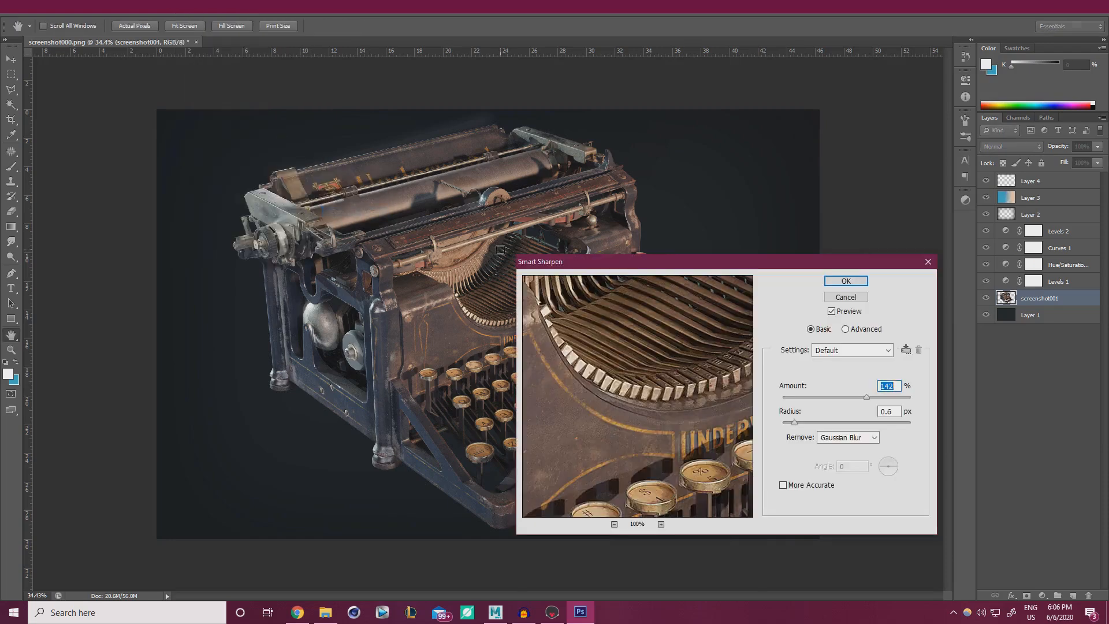
left_click(863, 288)
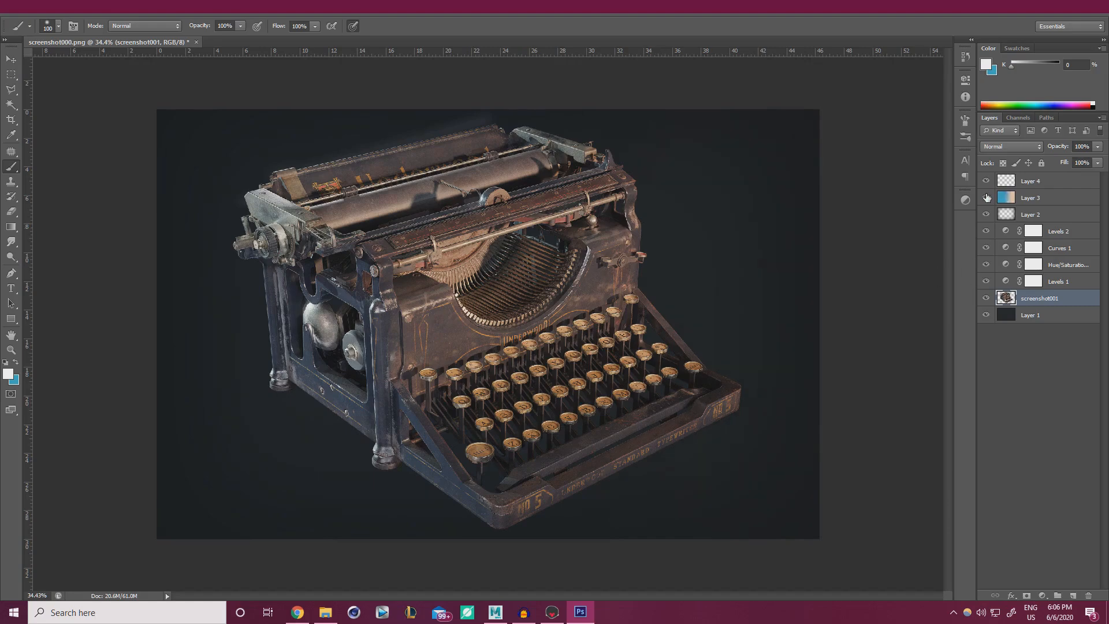
left_click(1045, 183)
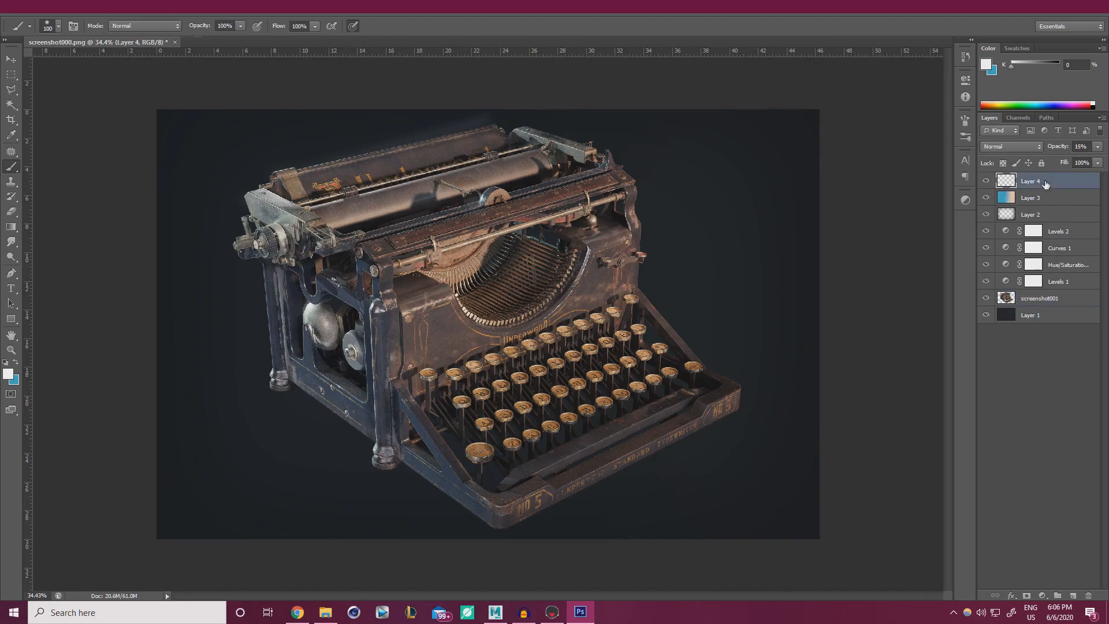
key("Delete")
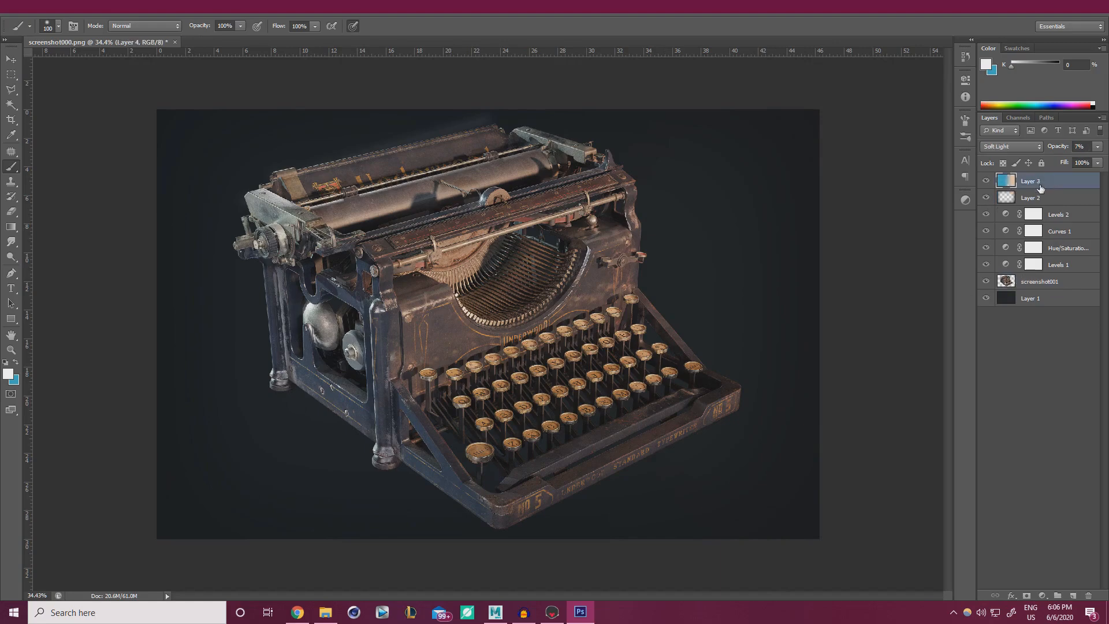
On a new layer, paint soft white glows over the typebars and the bell.
left_click(1072, 595)
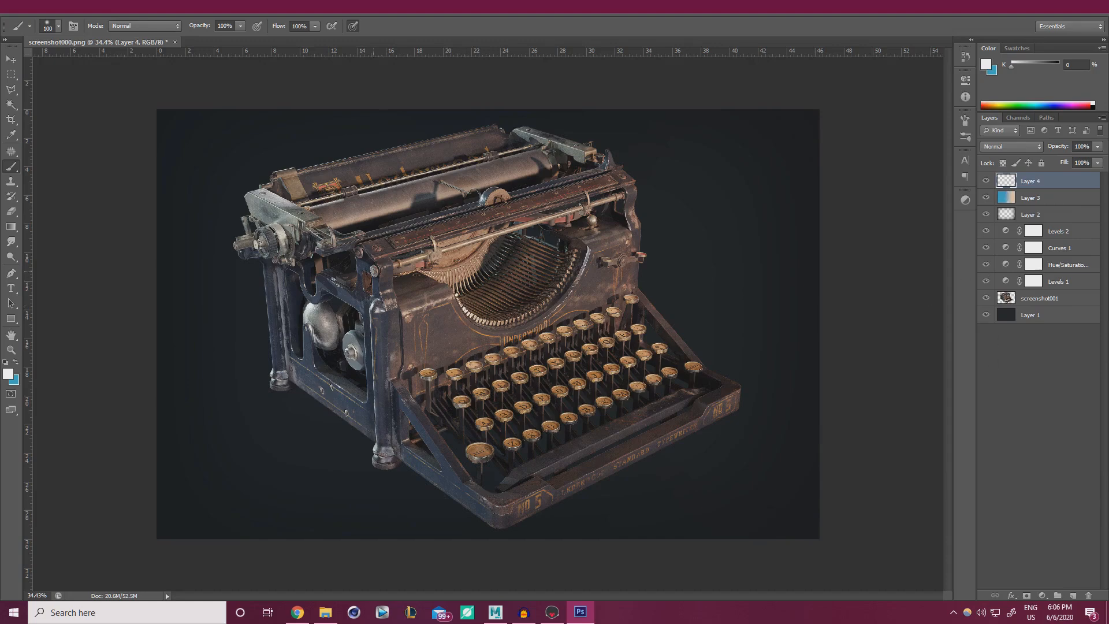
right_click_drag(374, 271, 400, 268, "alt")
left_click_drag(445, 296, 481, 317)
right_click_drag(595, 259, 567, 260, "alt")
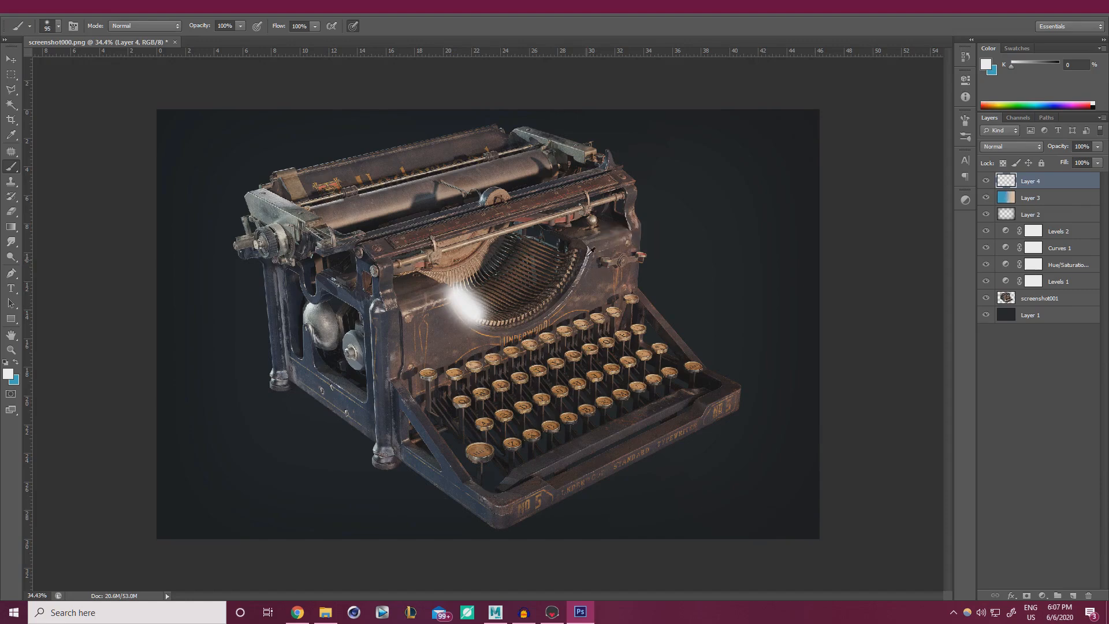
left_click_drag(591, 250, 580, 276)
key("ctrl+z")
right_click_drag(300, 322, 351, 322, "alt")
left_click(309, 311)
left_click(312, 313)
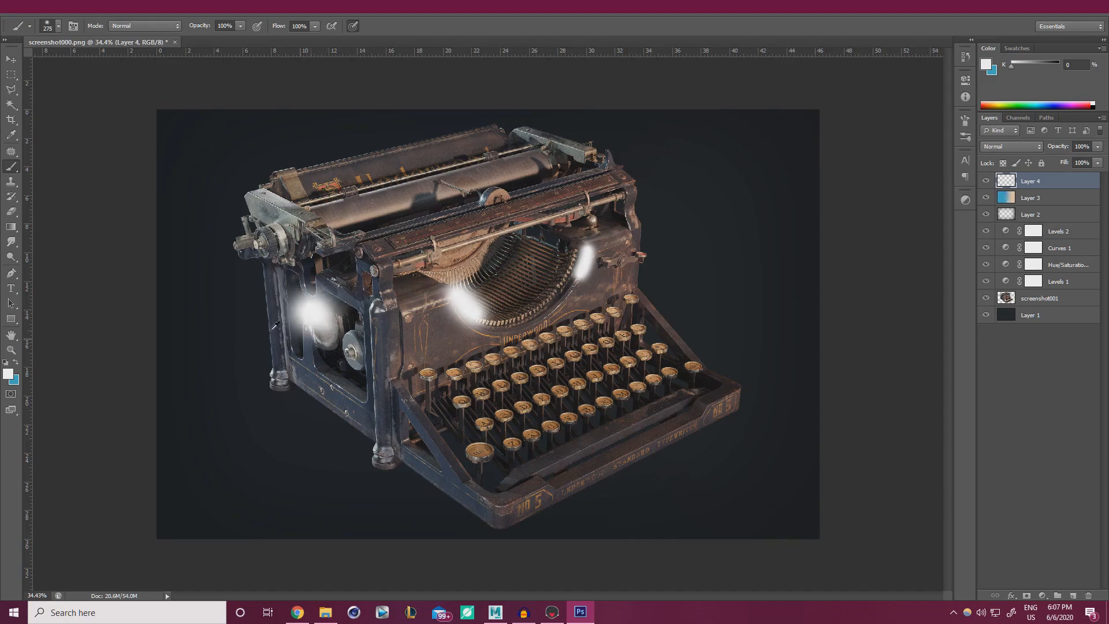
Paint fine white edge highlights on the top-left corner, top roller and right metal bar.
right_click_drag(236, 203, 214, 203, "alt")
left_click(247, 192)
left_click(298, 218, "shift")
left_click_drag(249, 193, 293, 168)
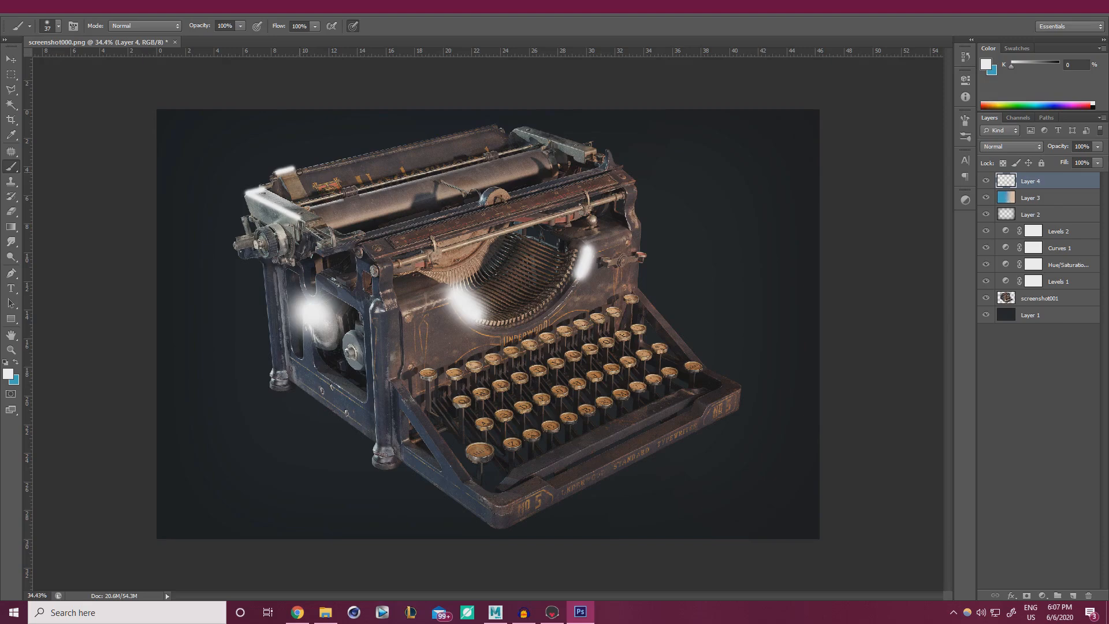
left_click(490, 126, "shift")
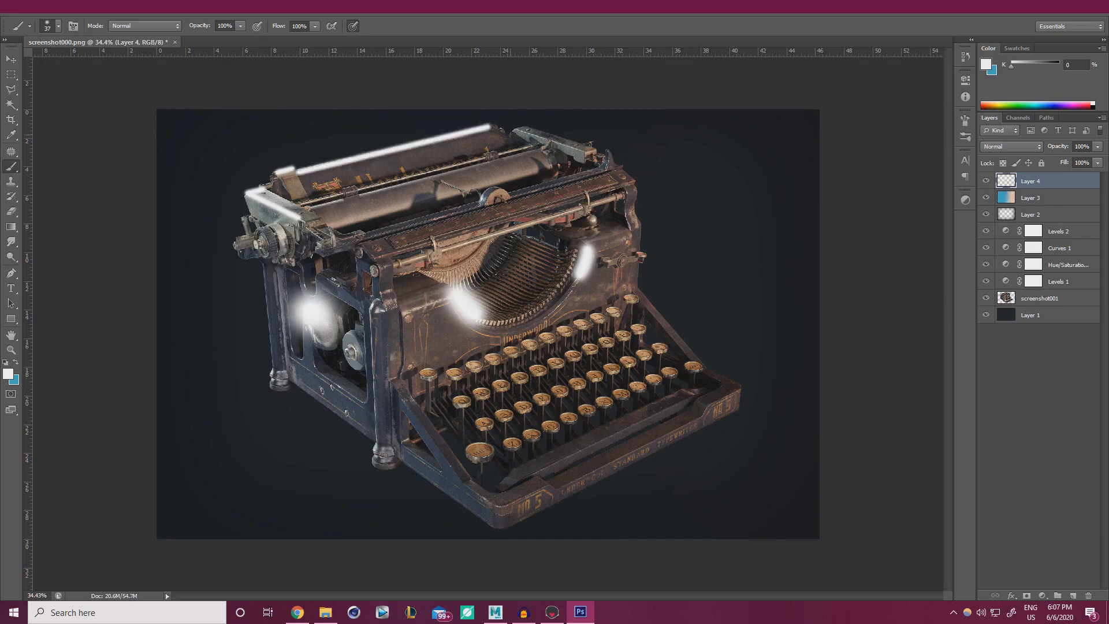
left_click(590, 155, "shift")
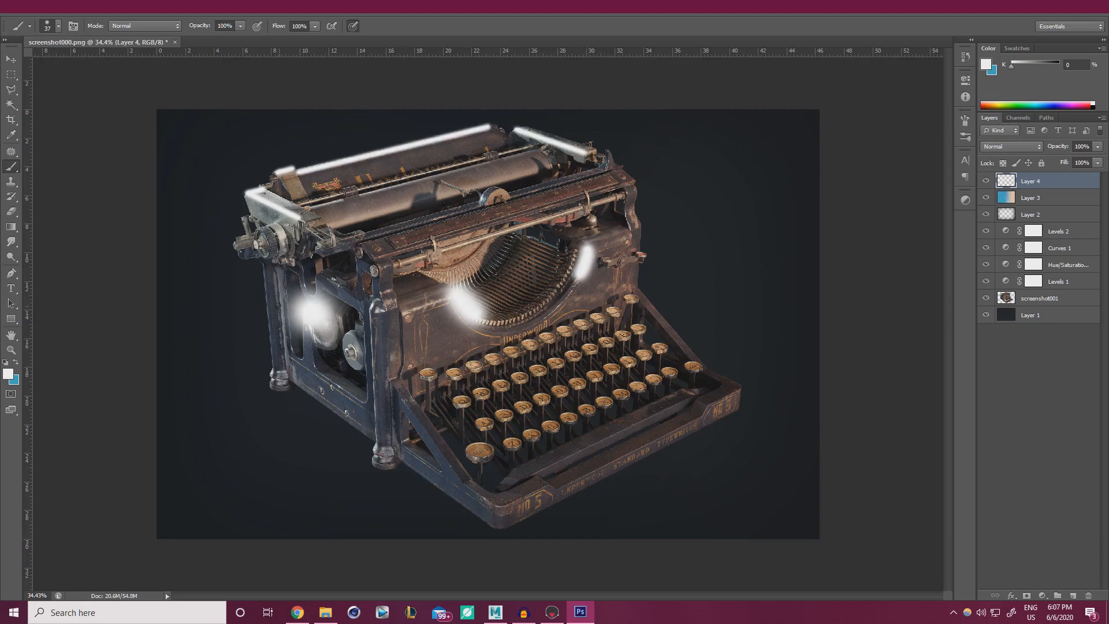
Add white glow dabs on the knob, both feet, the roller knob and the frame post.
right_click_drag(288, 233, 297, 233, "alt")
left_click_drag(278, 228, 283, 237)
left_click(273, 373)
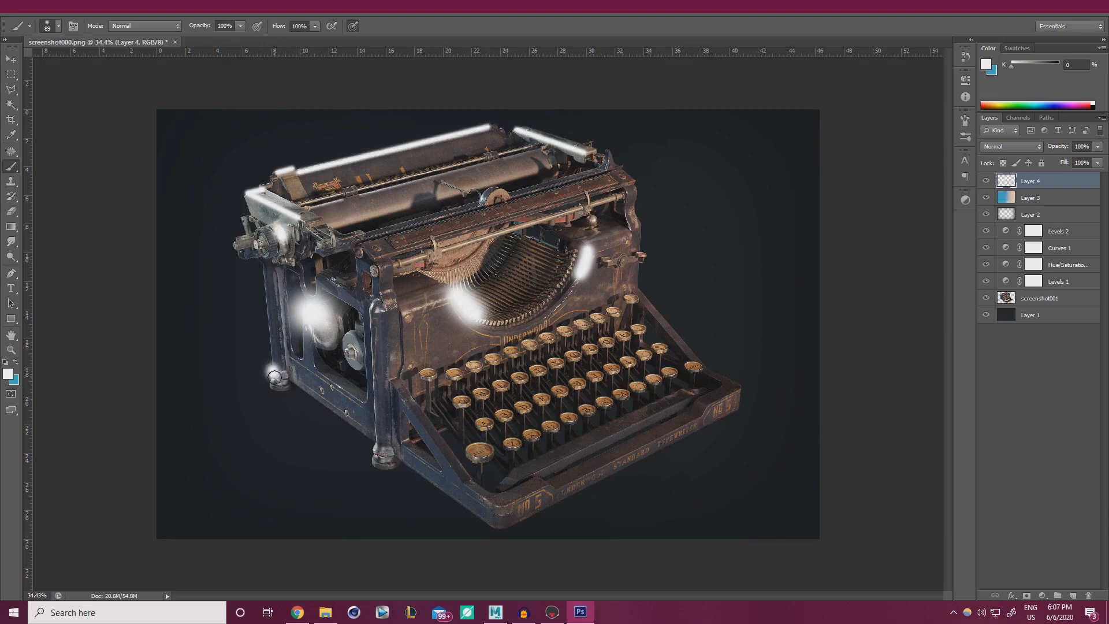
left_click_drag(377, 449, 377, 450)
left_click(484, 197)
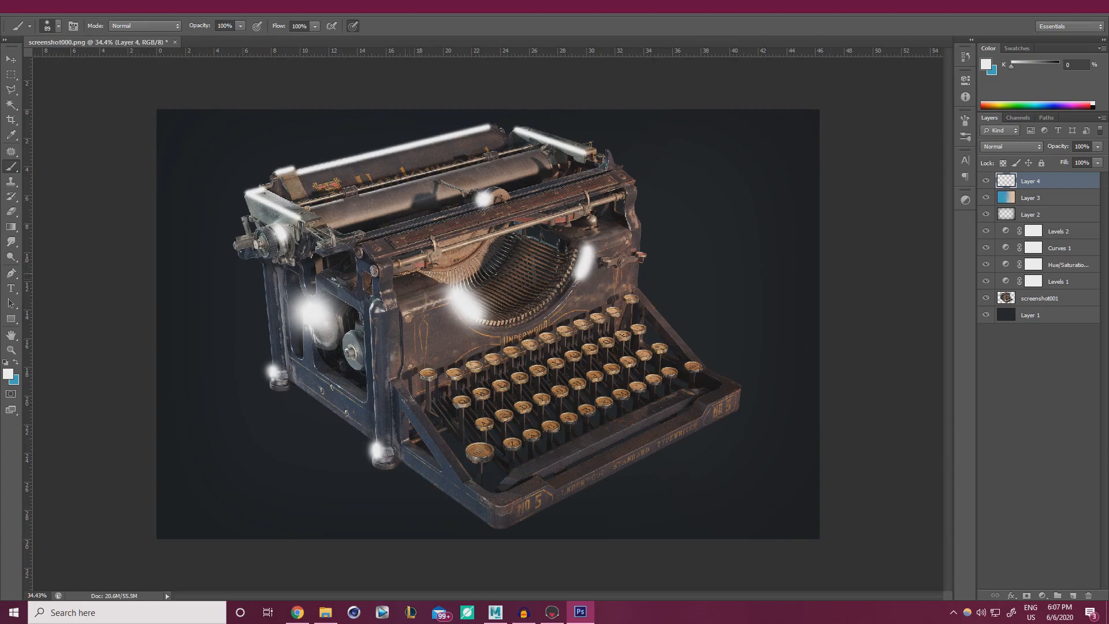
left_click(378, 308)
left_click(199, 12)
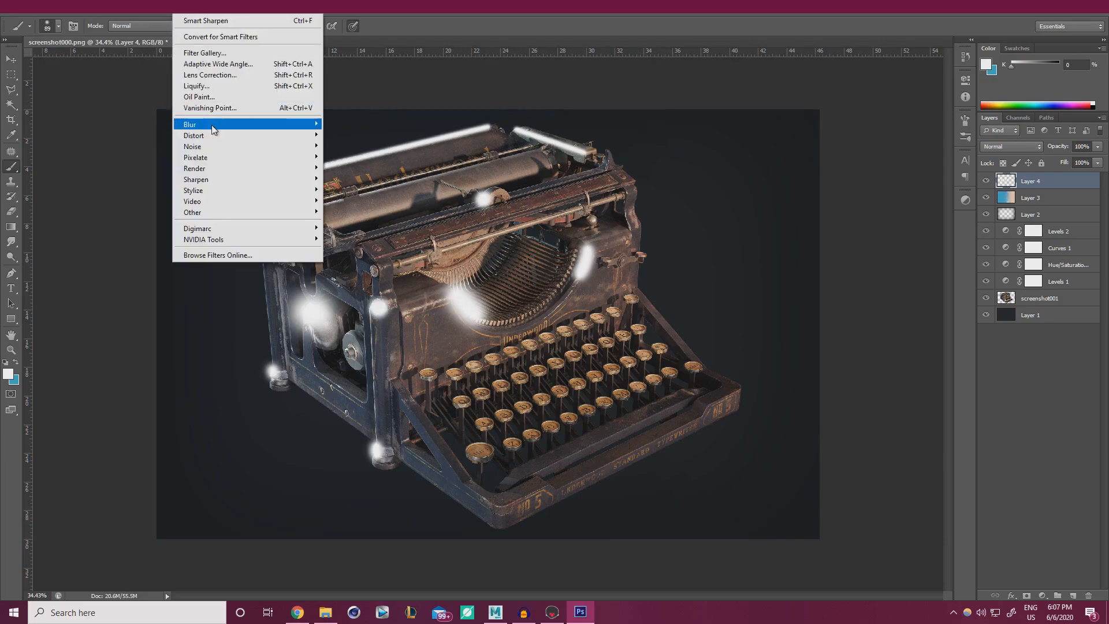
Apply a small-radius Gaussian Blur to soften Layer 4's white highlights.
mouse_move(244, 127)
left_click(354, 206)
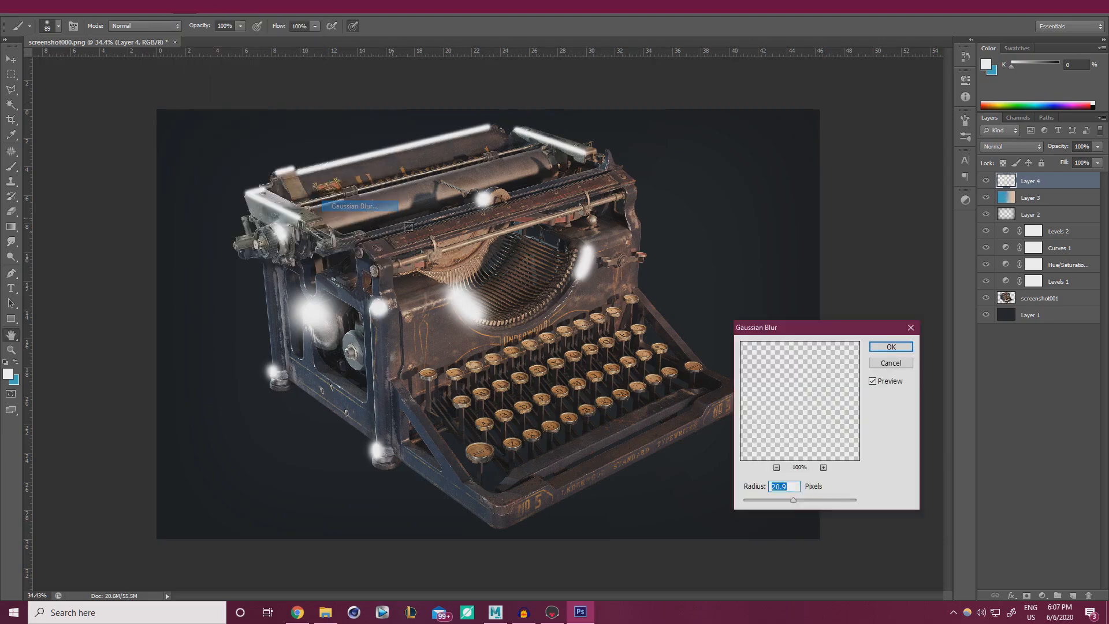
left_click(800, 500)
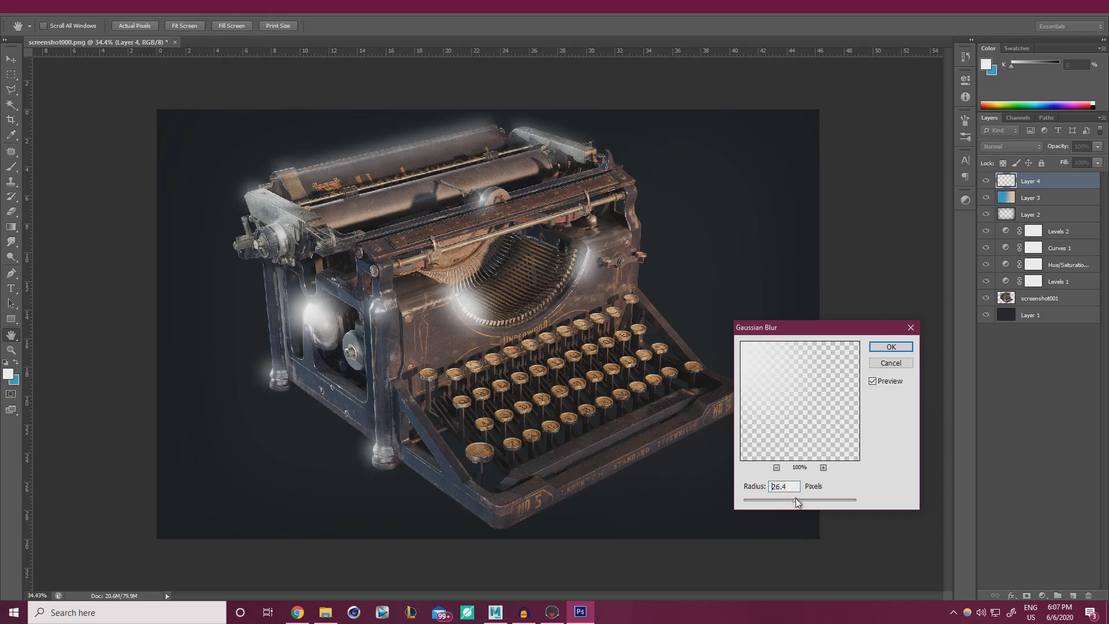
mouse_move(792, 500)
left_mouse_down()
mouse_move(778, 500)
mouse_move(791, 500)
left_mouse_up()
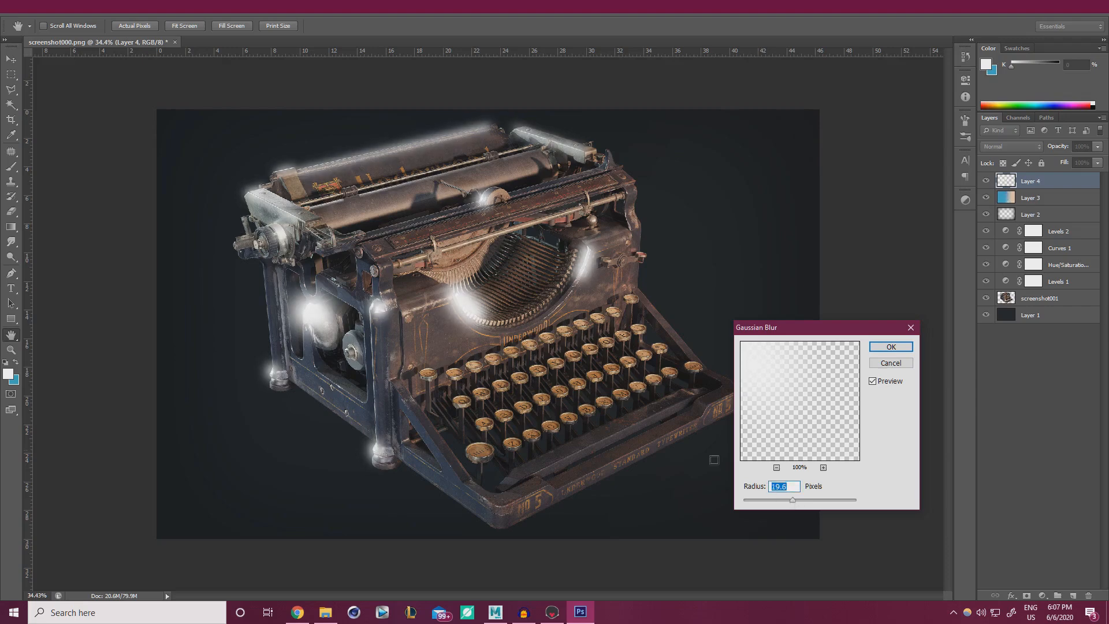
left_click(891, 347)
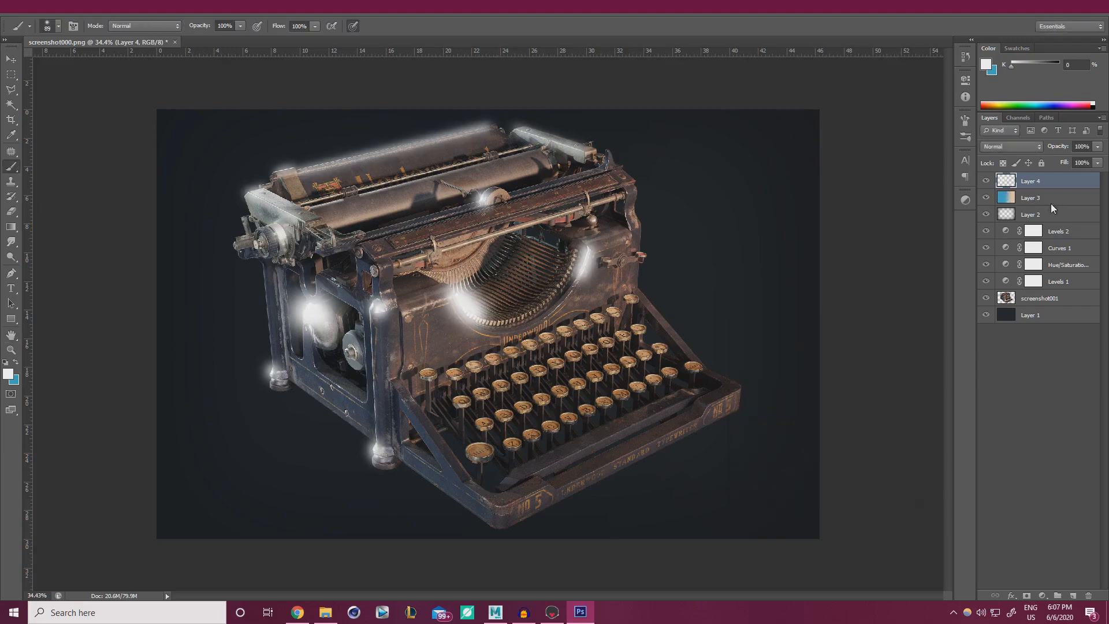
Set Layer 4 to Overlay blending at 25% opacity, comparing it on and off.
left_click(1017, 146)
left_click(999, 302)
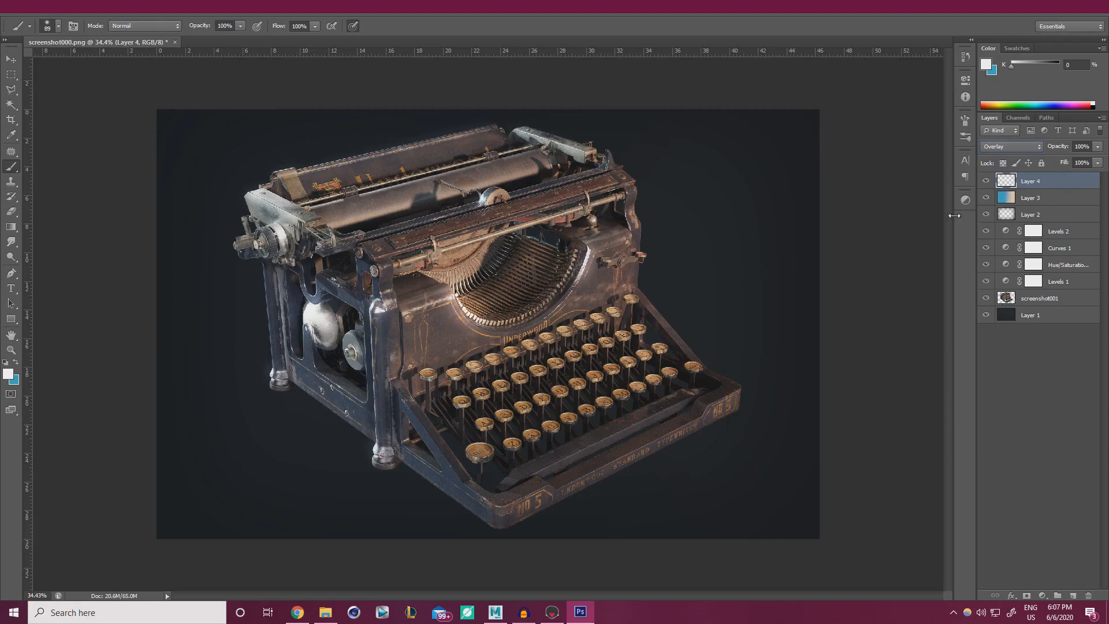
left_click(987, 182)
left_click(987, 181)
left_click(1098, 162)
left_click_drag(1067, 161, 1064, 162)
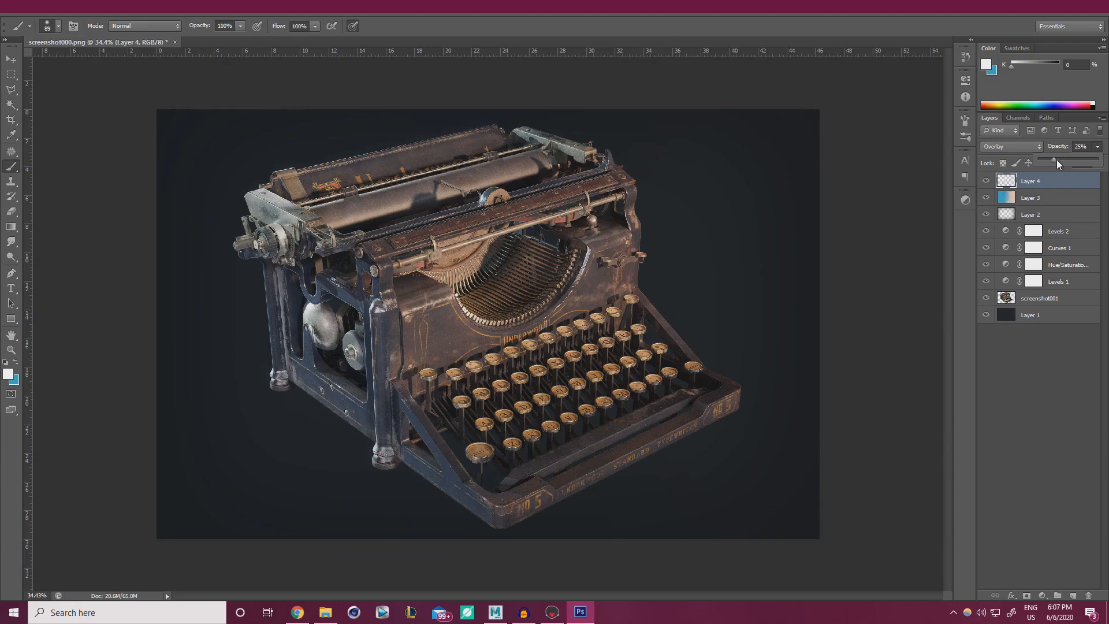
left_click(987, 181)
left_click(986, 182)
left_click(987, 181)
left_click(986, 181)
Toggle Layer 2 to compare, then select it to review its 44% opacity.
left_click(986, 214)
left_click(986, 215)
left_click(1031, 213)
left_click(1096, 148)
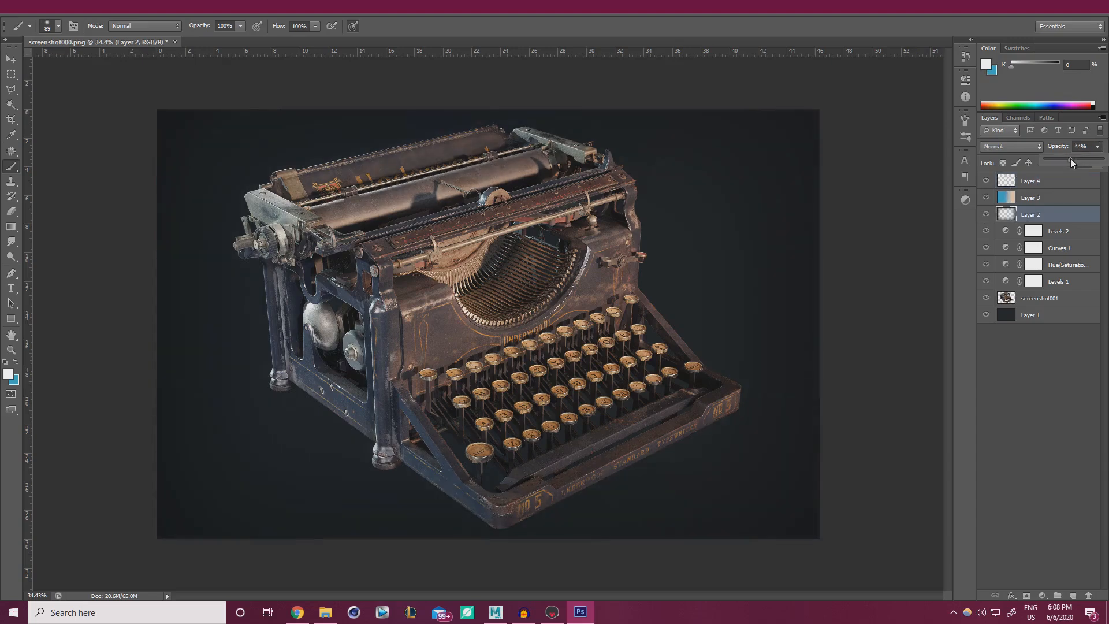
Review the opacity settings of Layer 4 and Layer 2.
left_click(987, 181)
left_click(987, 181)
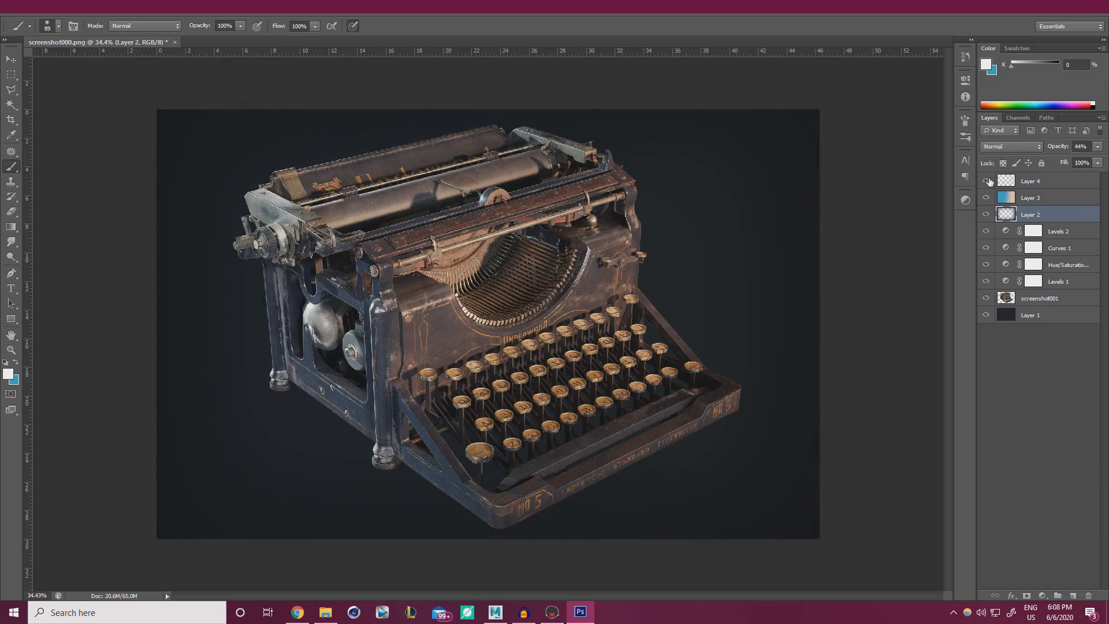
left_click(1053, 177)
left_click(1097, 147)
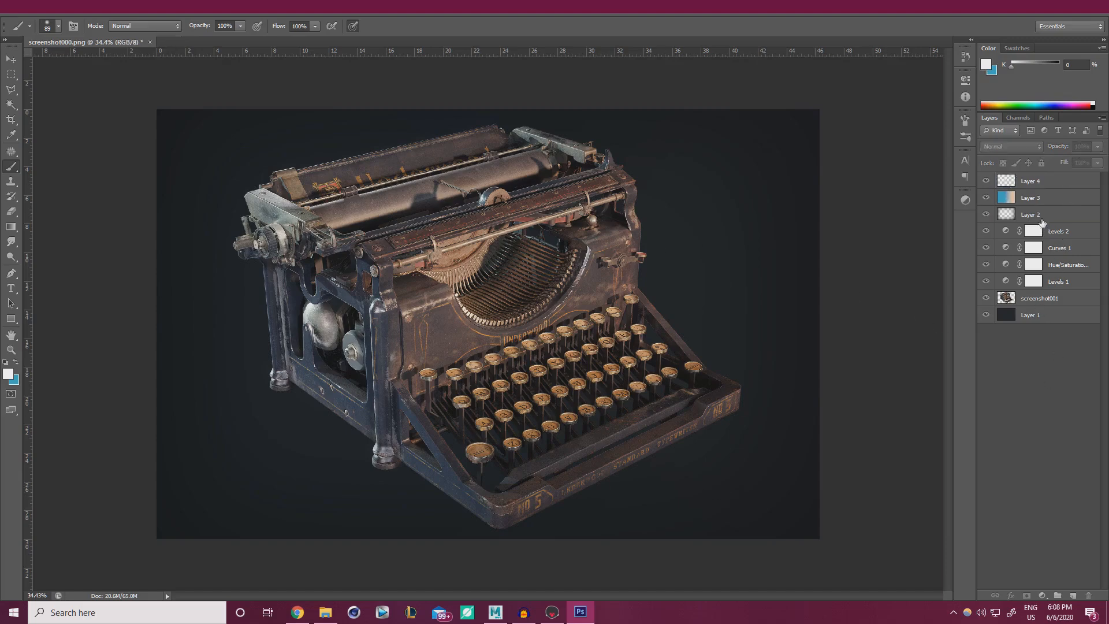
left_click(1043, 222)
left_click(1097, 147)
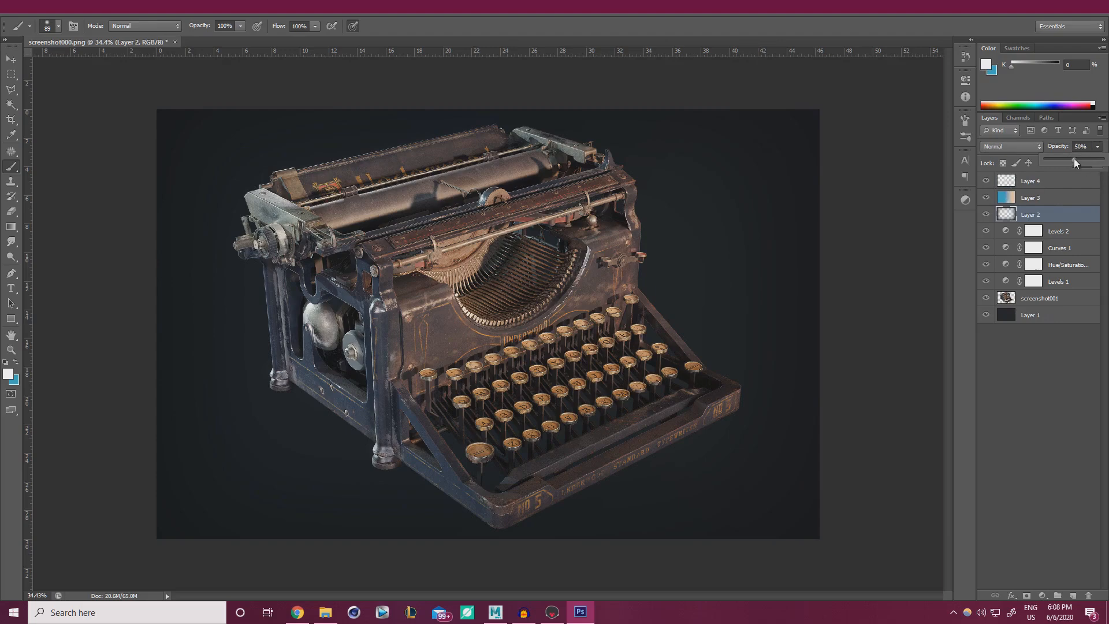
left_click(1034, 373)
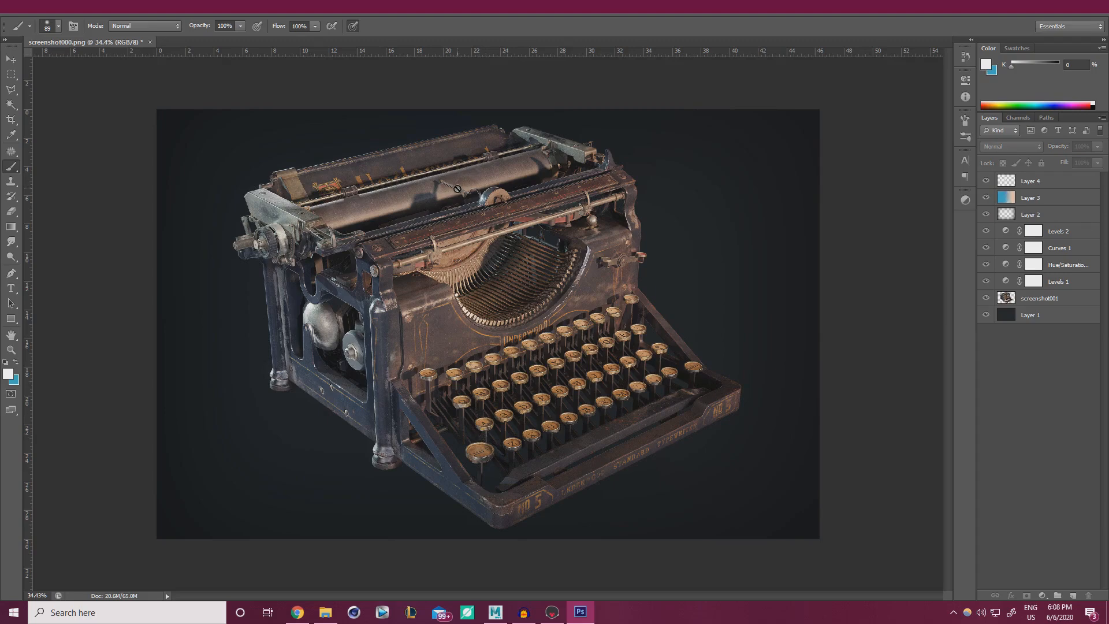
Raise Layer 1's Hue/Saturation Lightness to +3 with Ctrl+U.
left_click(1040, 318)
key("i")
key("ctrl+u")
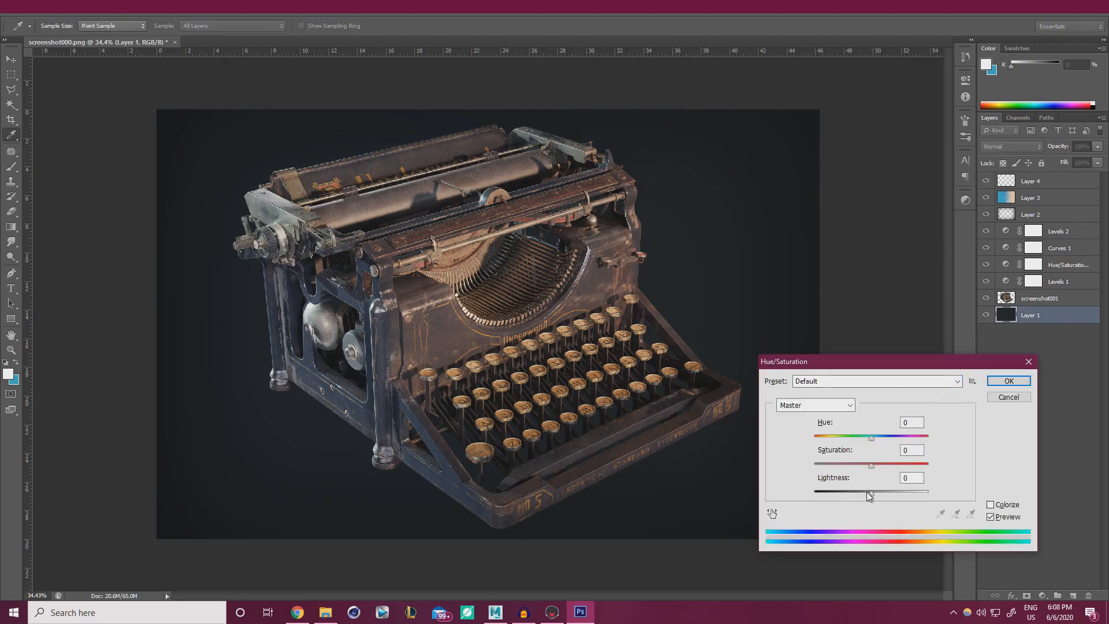
left_click_drag(870, 492, 867, 492)
left_click_drag(873, 490, 869, 491)
left_click_drag(871, 492, 872, 492)
key("Up")
key("Up")
key("Up")
key("Up")
left_click_drag(873, 492, 872, 492)
key("Return")
Add a Drop Shadow to screenshot001 with Distance 37 px and Size 166 px.
key("b")
left_click(995, 299)
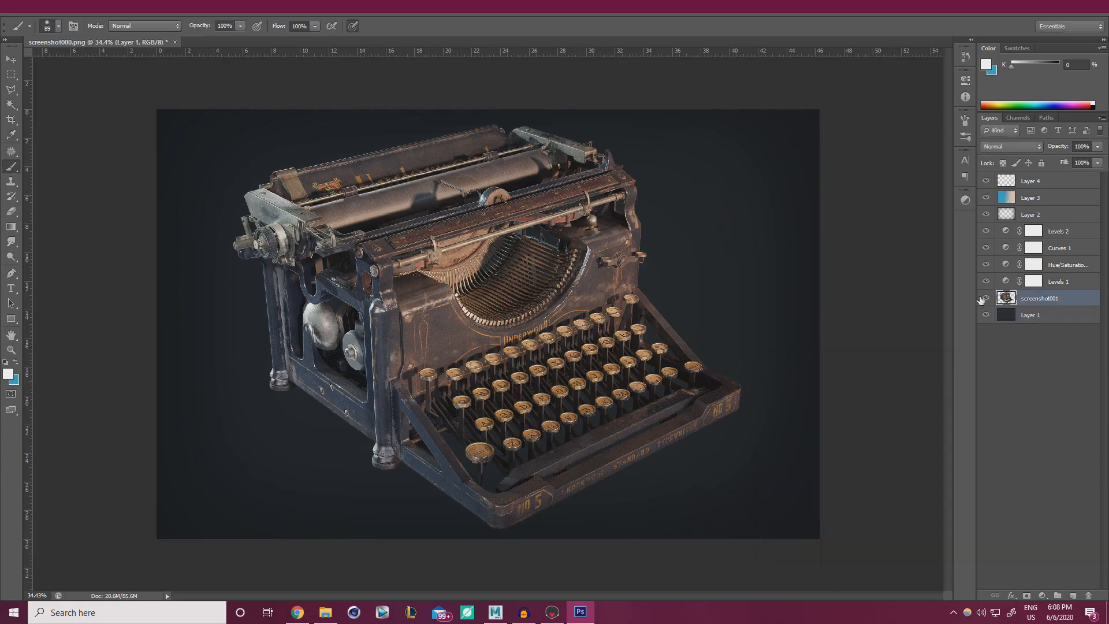
left_click(1010, 595)
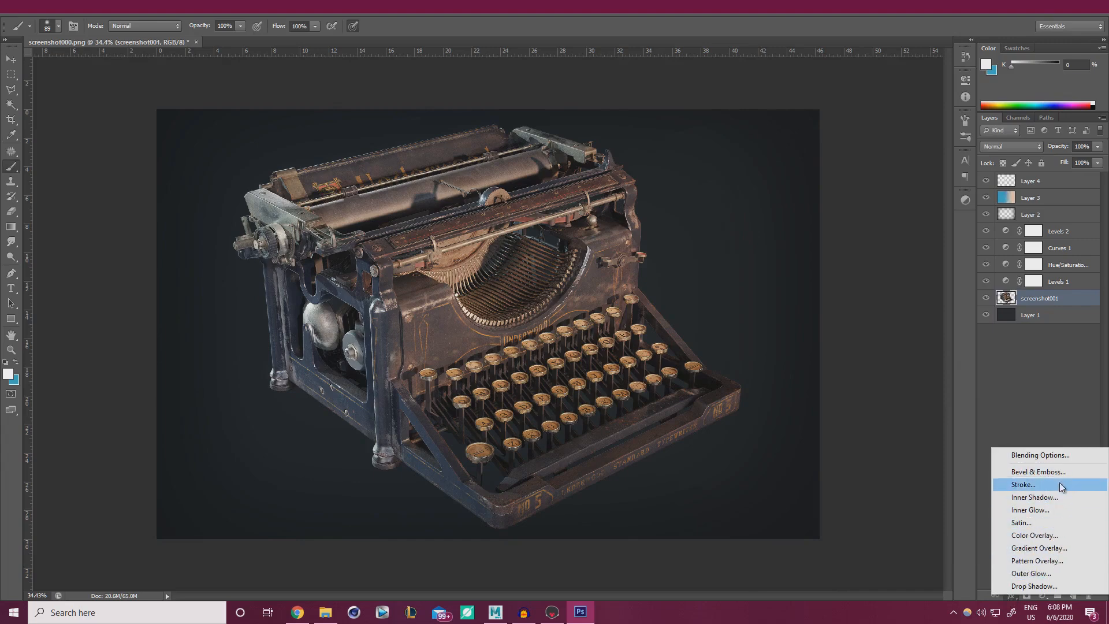
left_click(1051, 585)
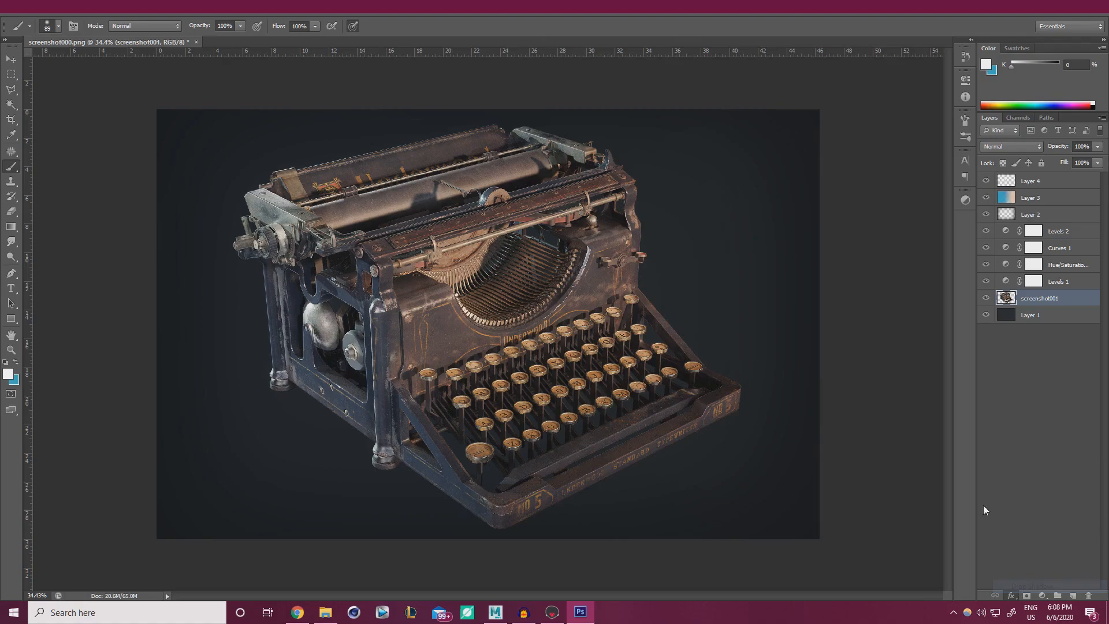
left_click_drag(775, 401, 816, 396)
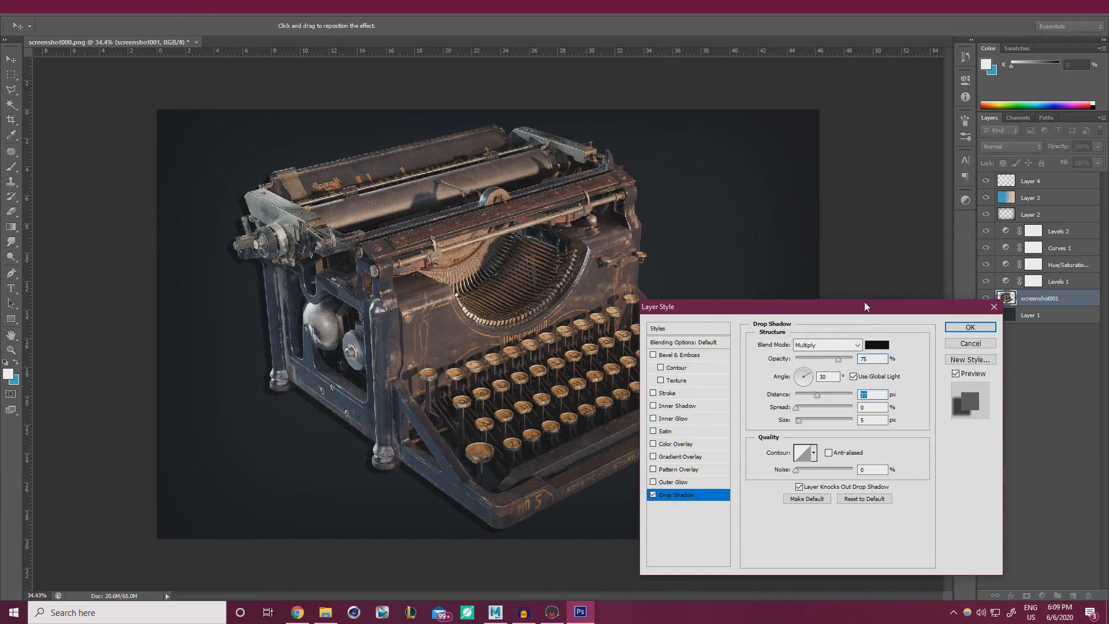
left_click_drag(865, 305, 926, 214)
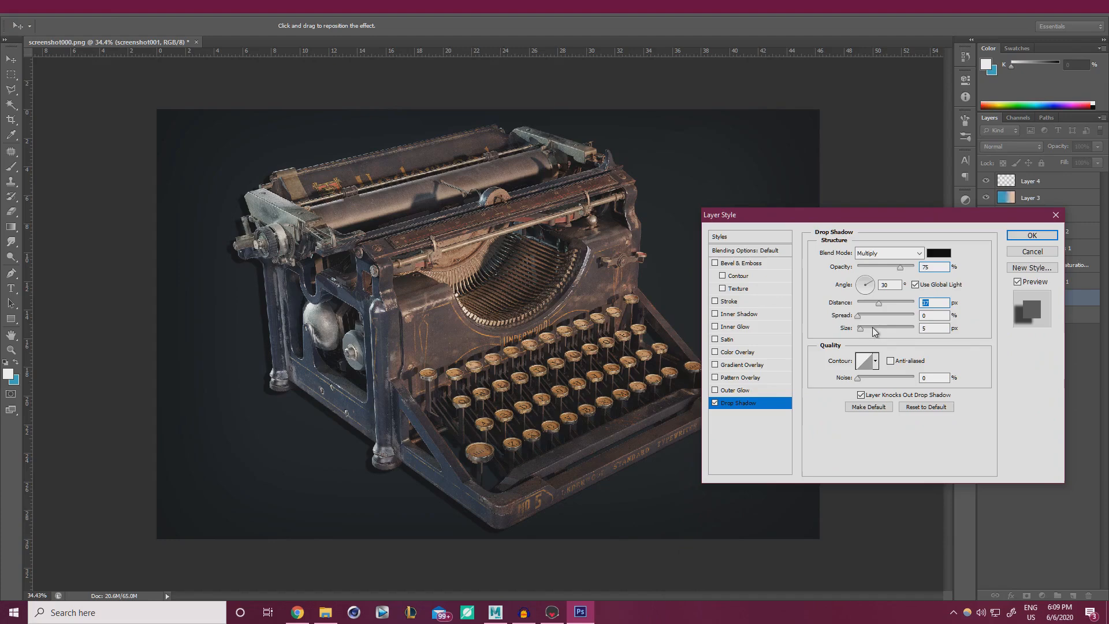
left_click_drag(875, 331, 895, 331)
mouse_move(900, 267)
left_mouse_down()
mouse_move(882, 270)
mouse_move(913, 266)
left_mouse_up()
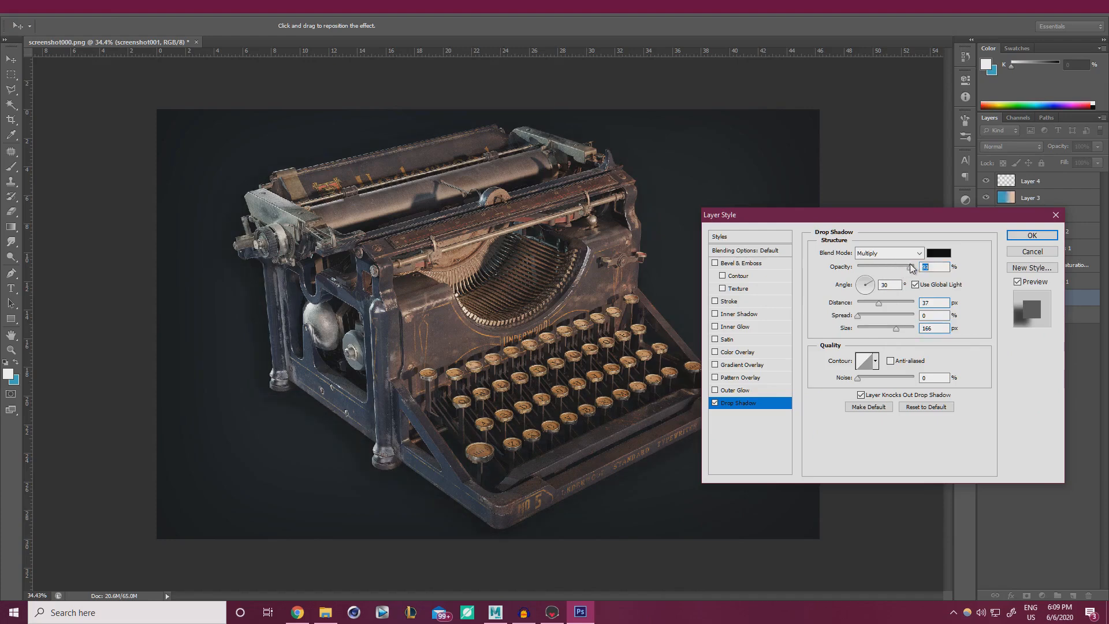
Make the shadow dark grey at 79% opacity and apply the effect.
left_click_drag(864, 215, 905, 402)
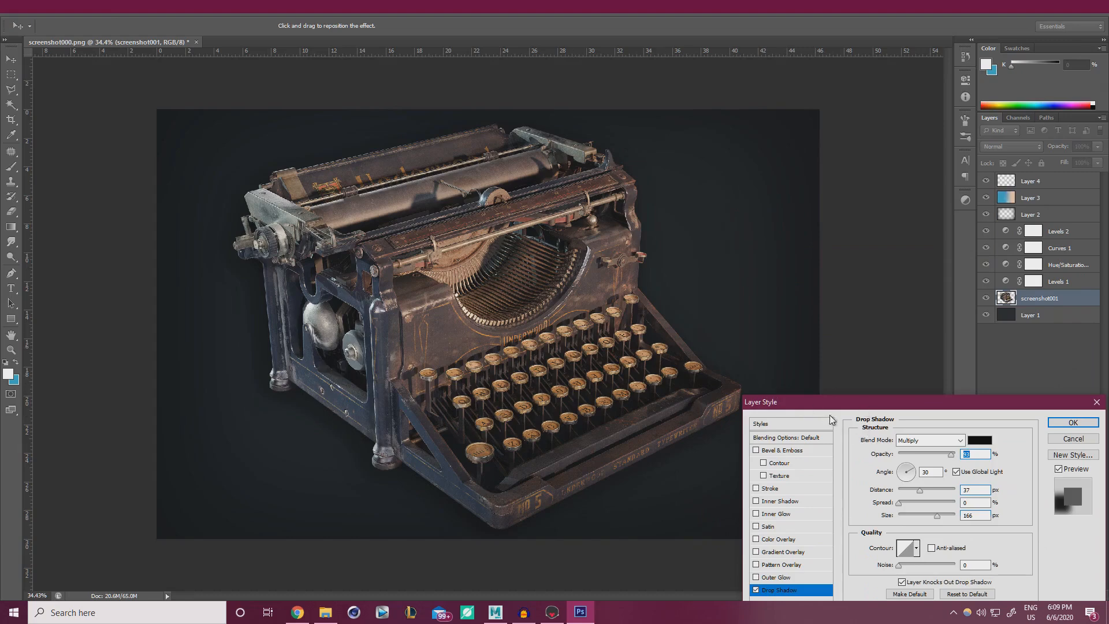
left_click(756, 590)
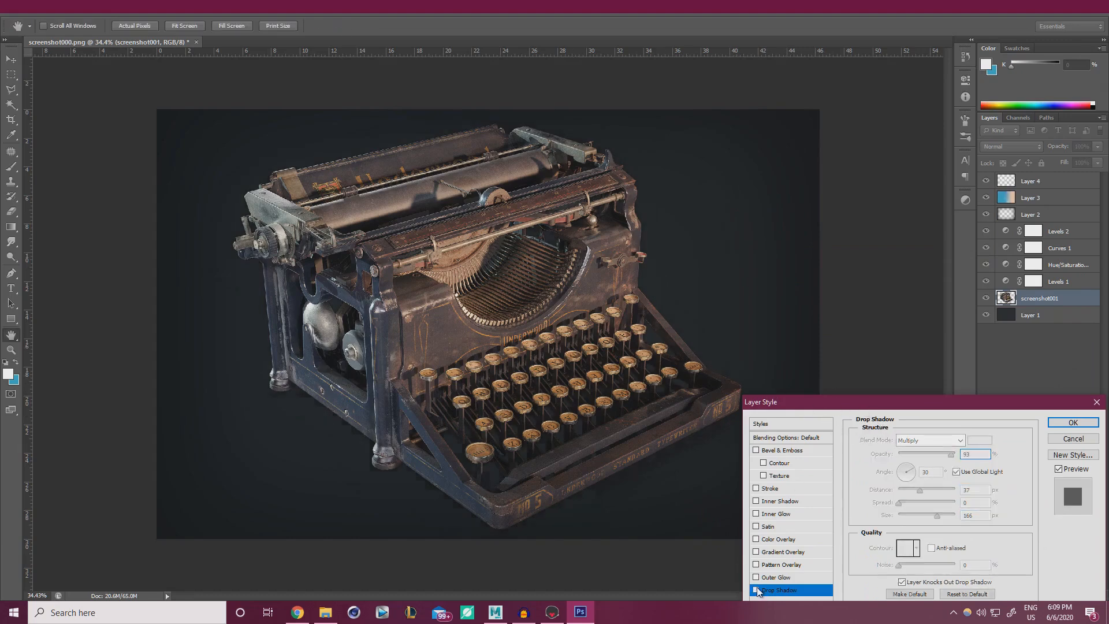
left_click(757, 590)
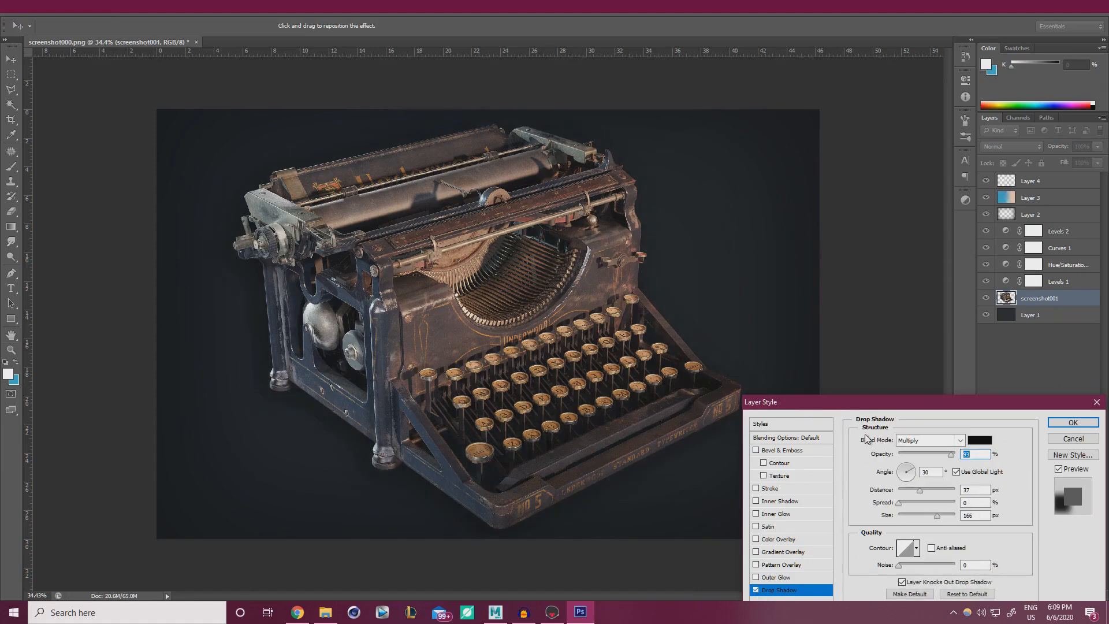
left_click_drag(888, 400, 896, 252)
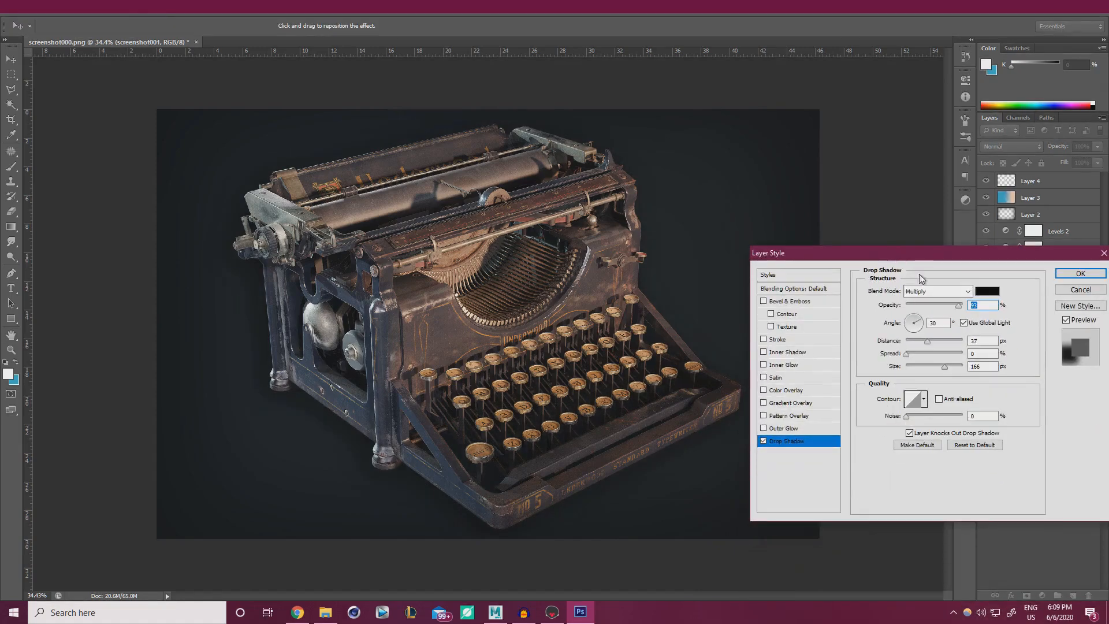
left_click(982, 292)
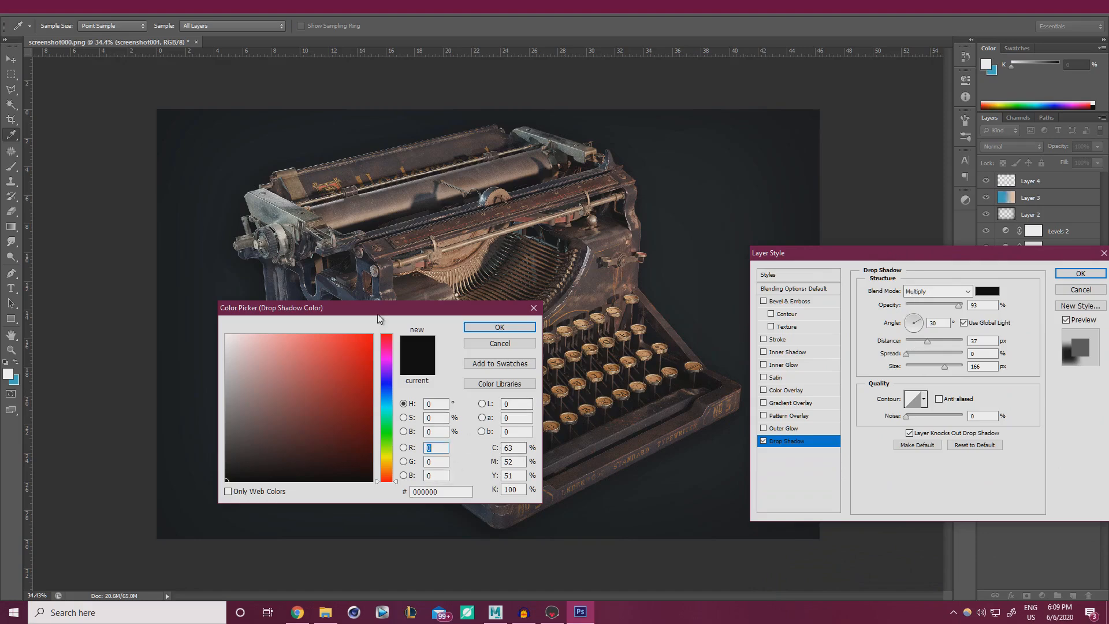
left_click_drag(386, 312, 855, 364)
left_click_drag(694, 532, 697, 473)
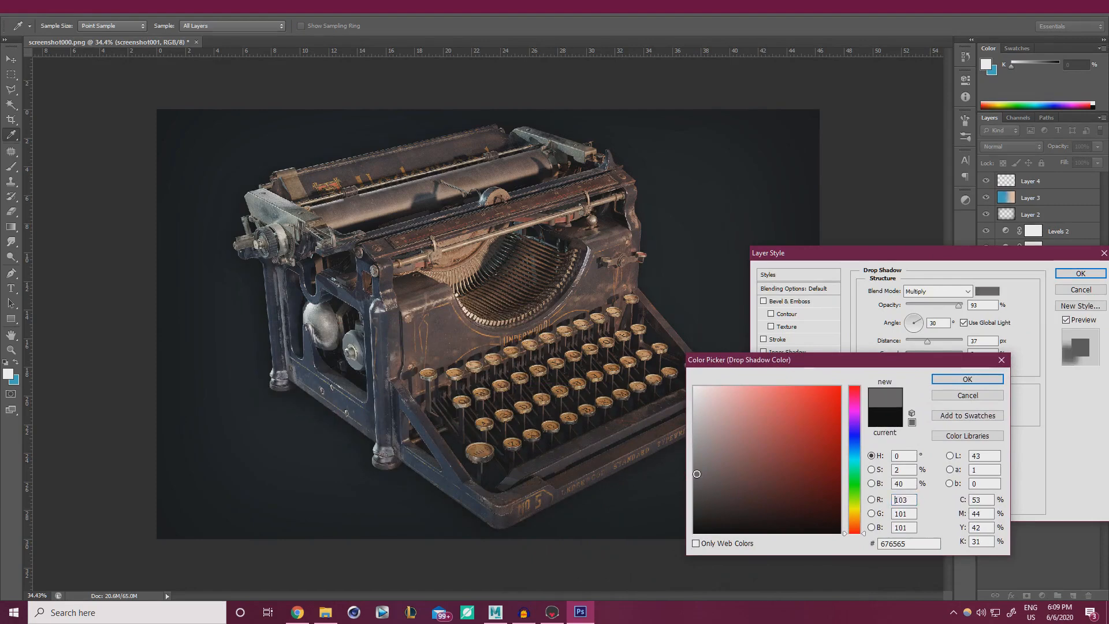
left_click(960, 379)
left_click_drag(958, 305, 950, 306)
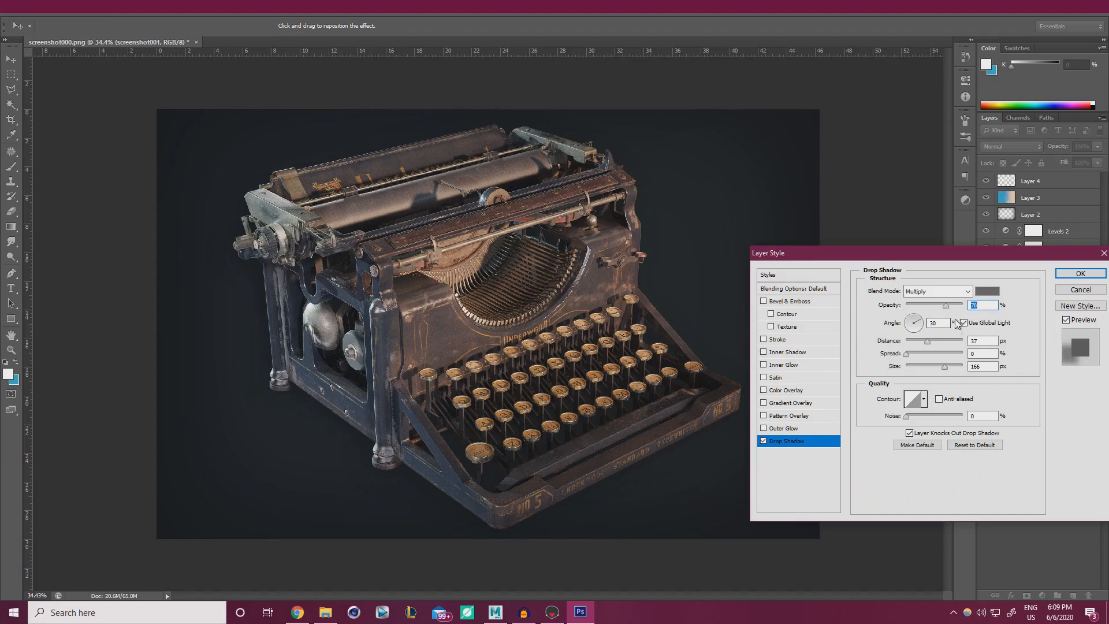
left_click(951, 305)
left_click_drag(1006, 256, 846, 264)
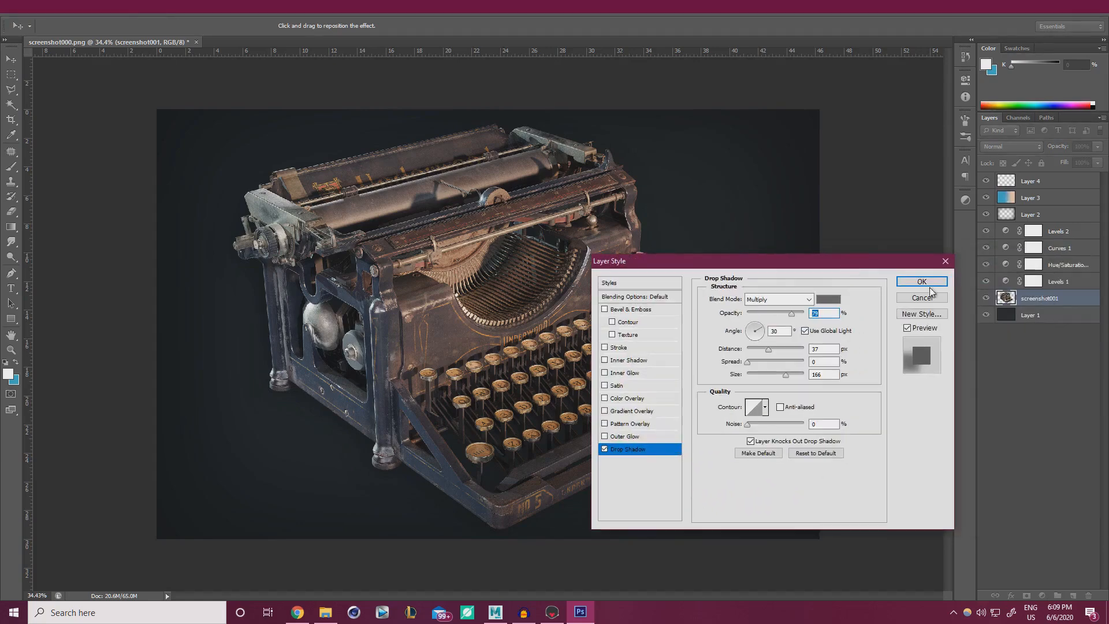
key("Return")
Raise Layer 1's Hue/Saturation Lightness by +2.
left_click(1035, 340)
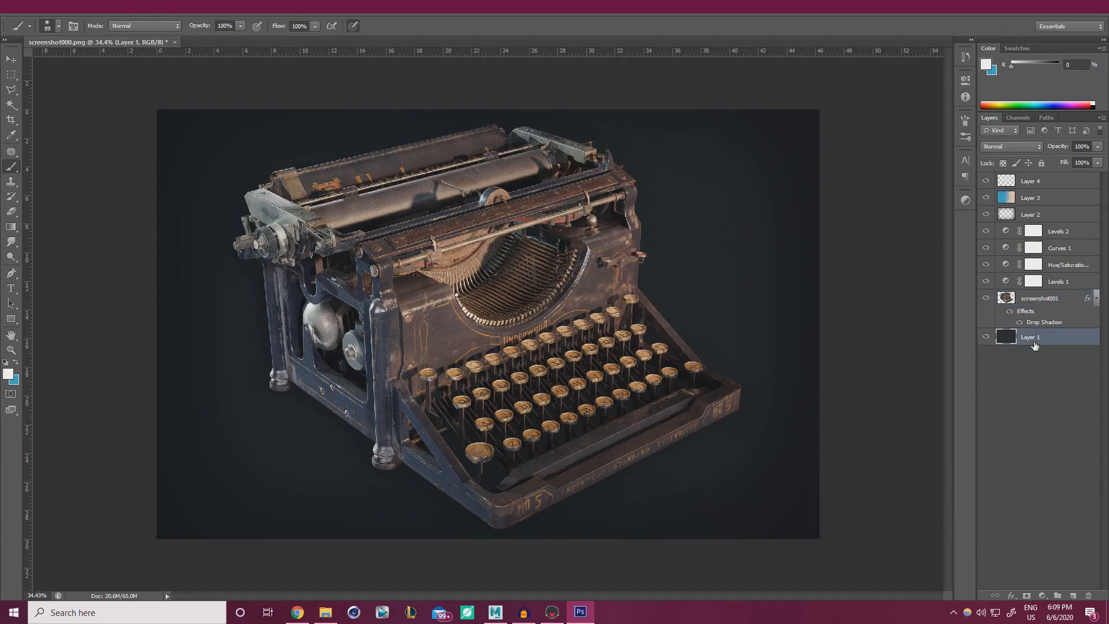
key("ctrl+u")
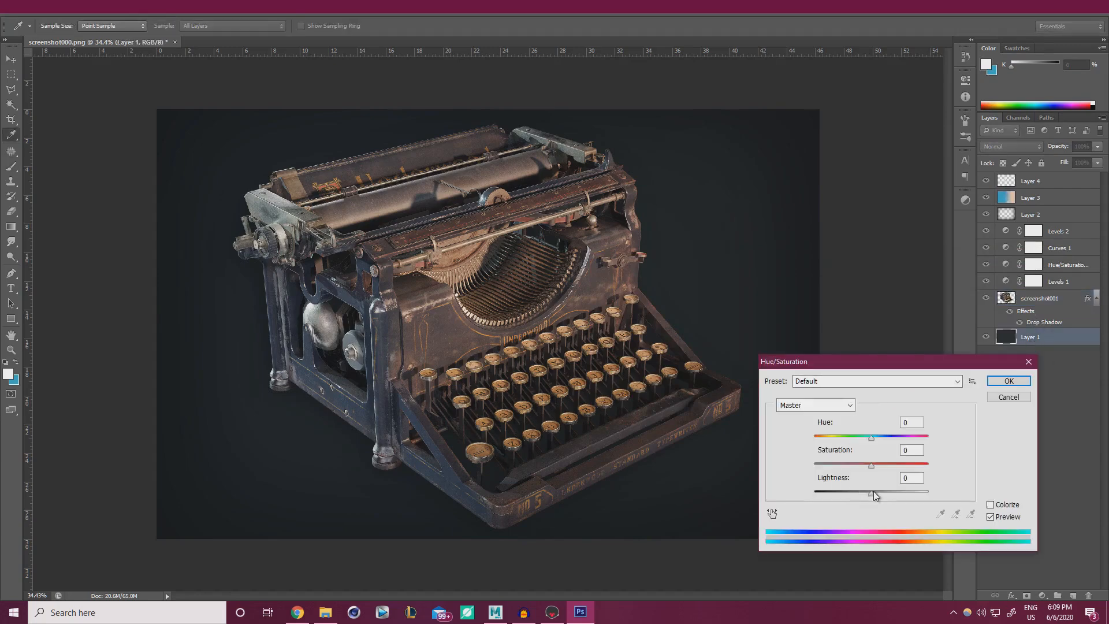
mouse_move(872, 493)
left_mouse_down()
mouse_move(858, 491)
mouse_move(872, 491)
left_mouse_up()
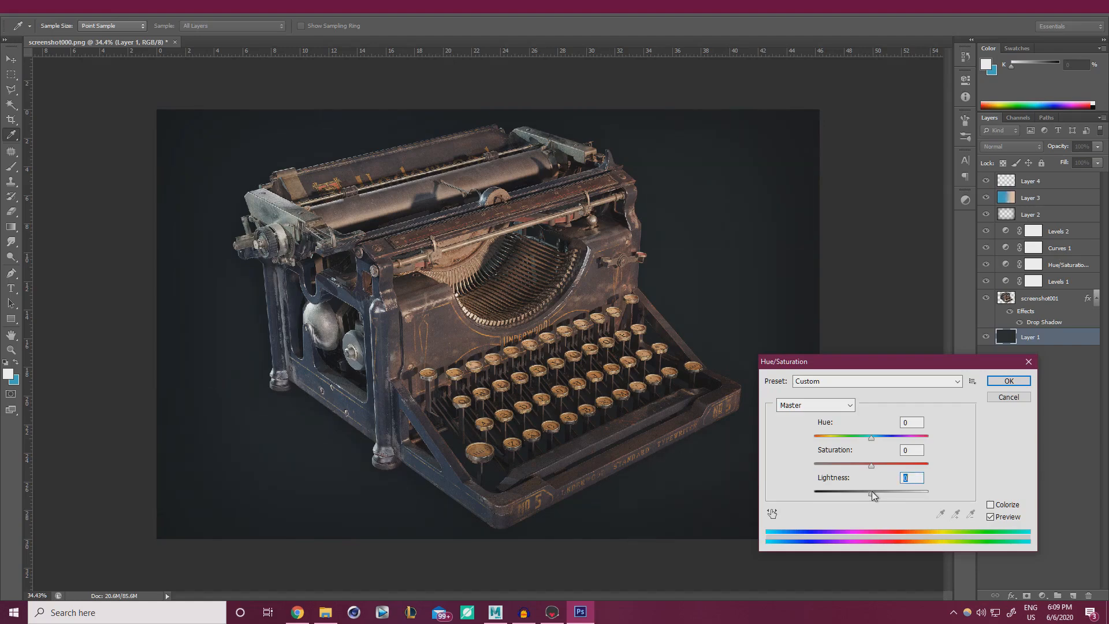
left_click(995, 380)
View the whole canvas and briefly check the ArtStation reference in Chrome.
key("b")
scroll(678, 288, "down", 3, "alt")
scroll(595, 349, "up", 3, "alt")
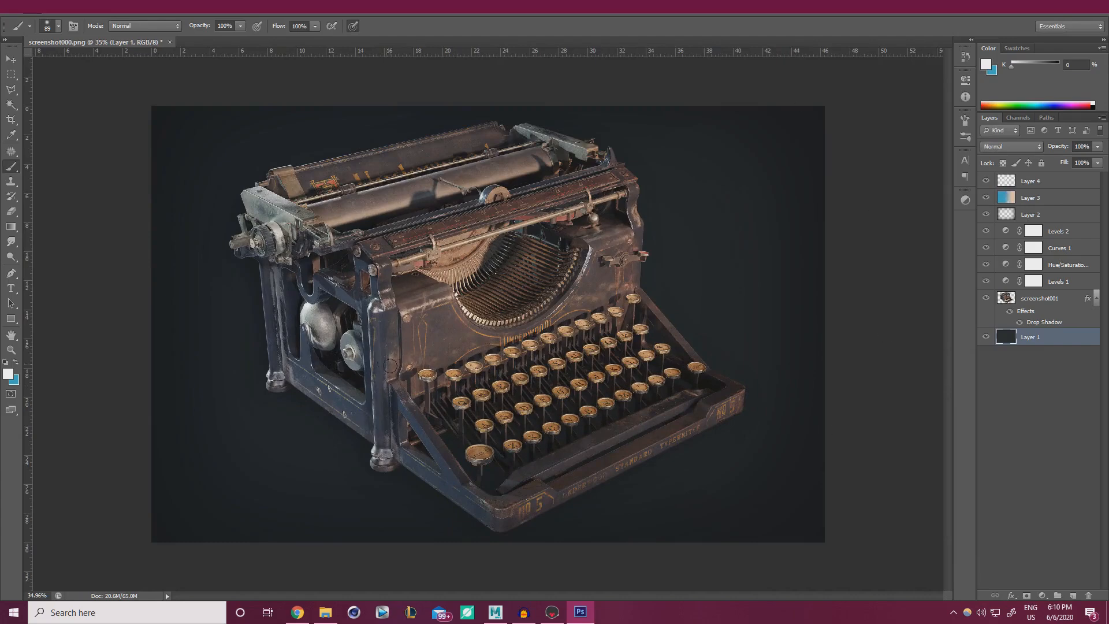
key("alt+Tab")
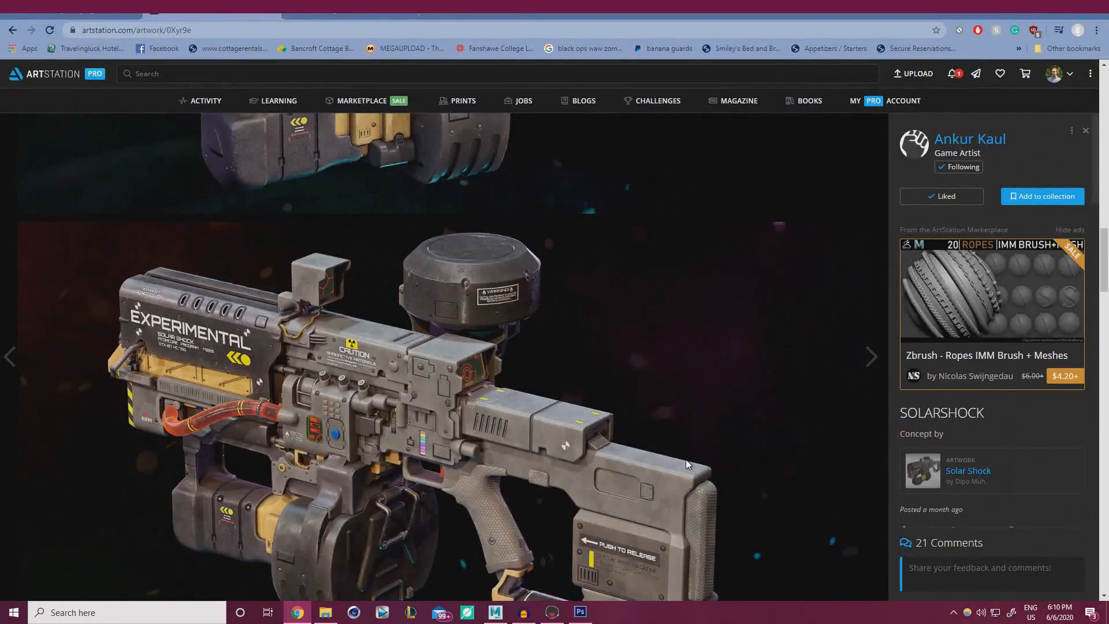
key("alt+Tab")
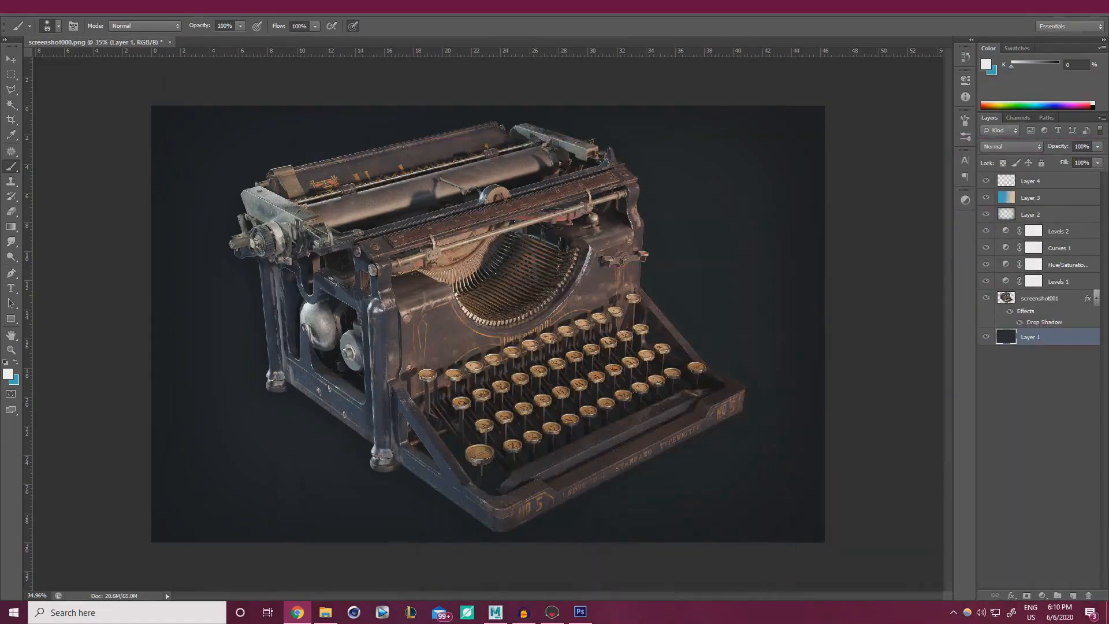
Create Layer 5 filled with the foreground colour and apply Gaussian Add Noise.
left_click(1043, 182)
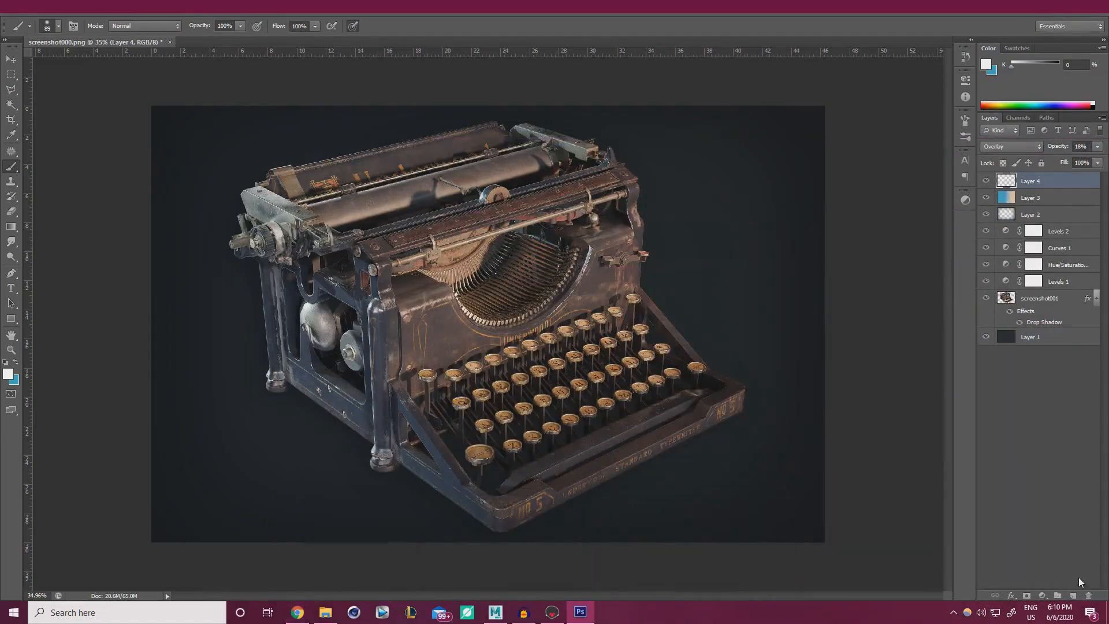
left_click(1073, 595)
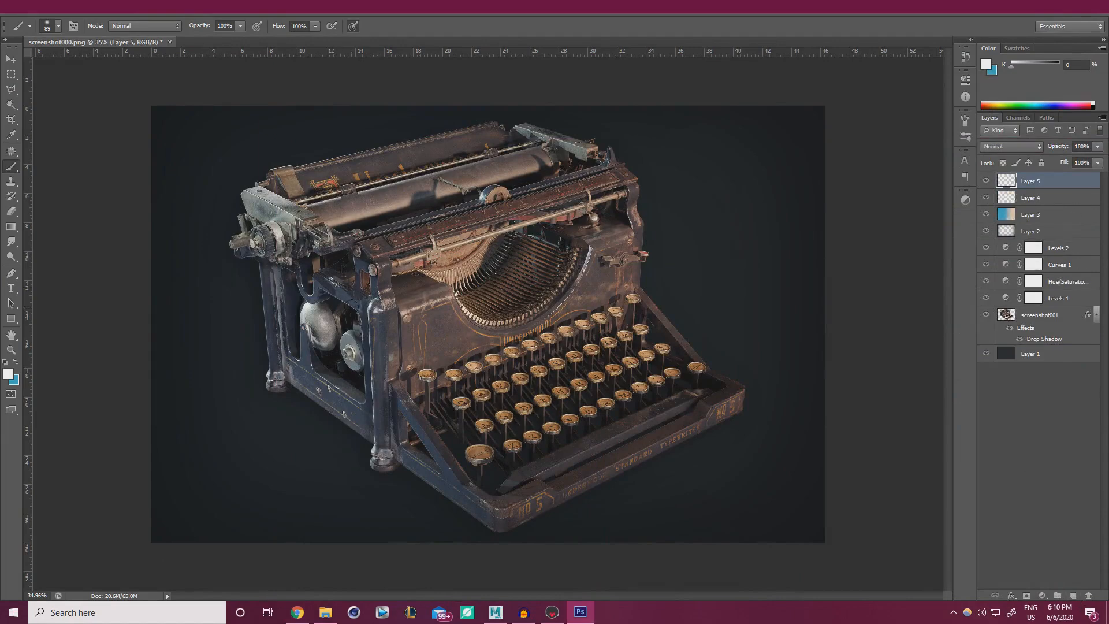
key("alt+BackSpace")
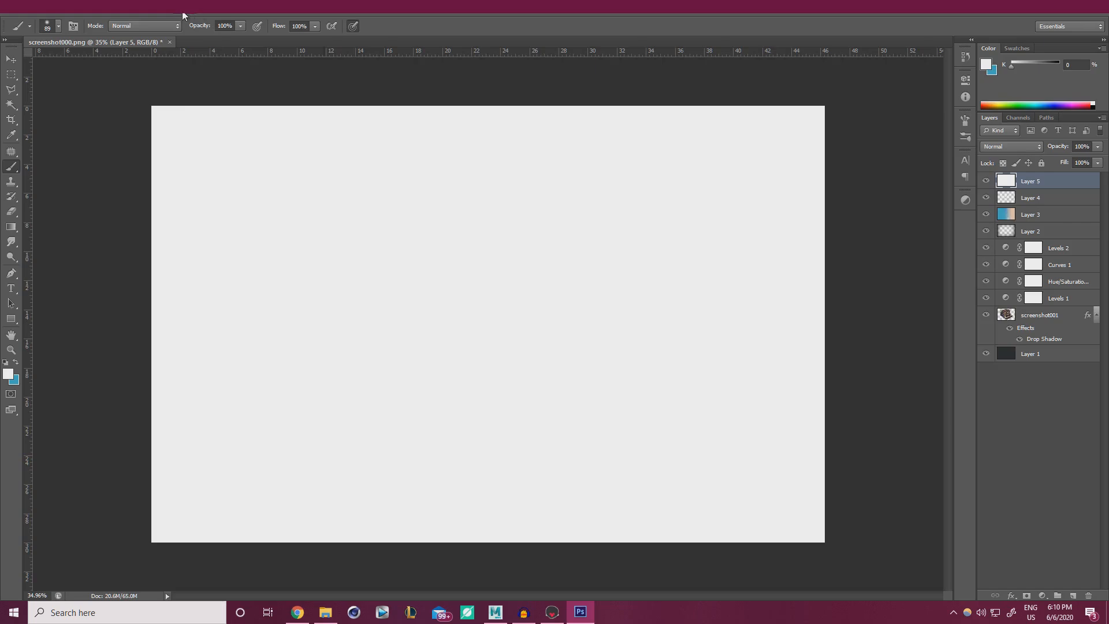
left_click(182, 14)
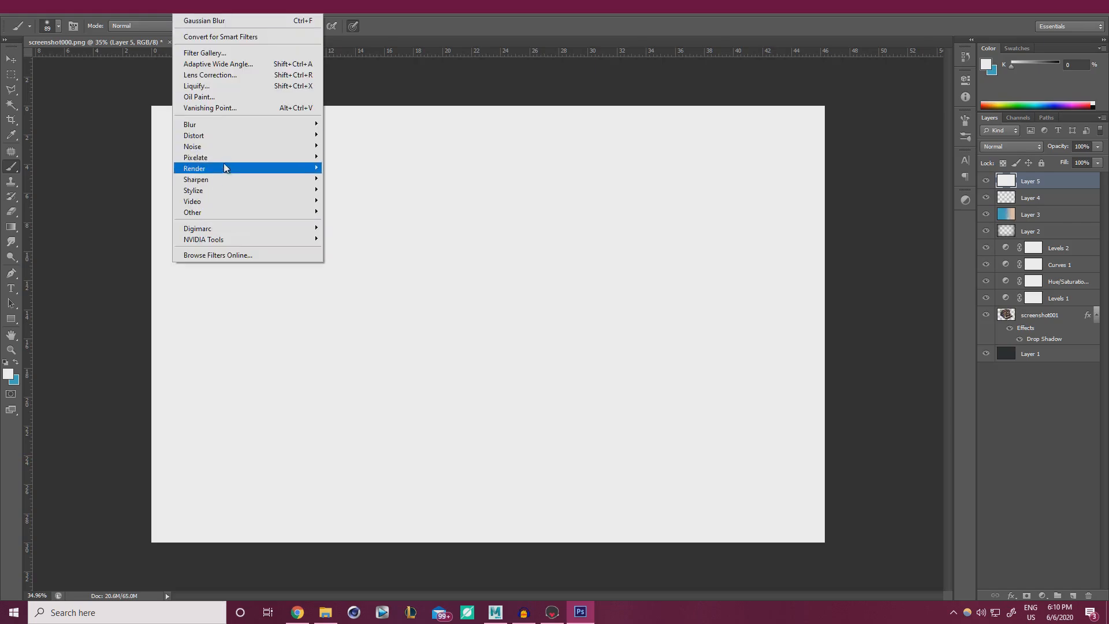
mouse_move(223, 147)
left_click(347, 147)
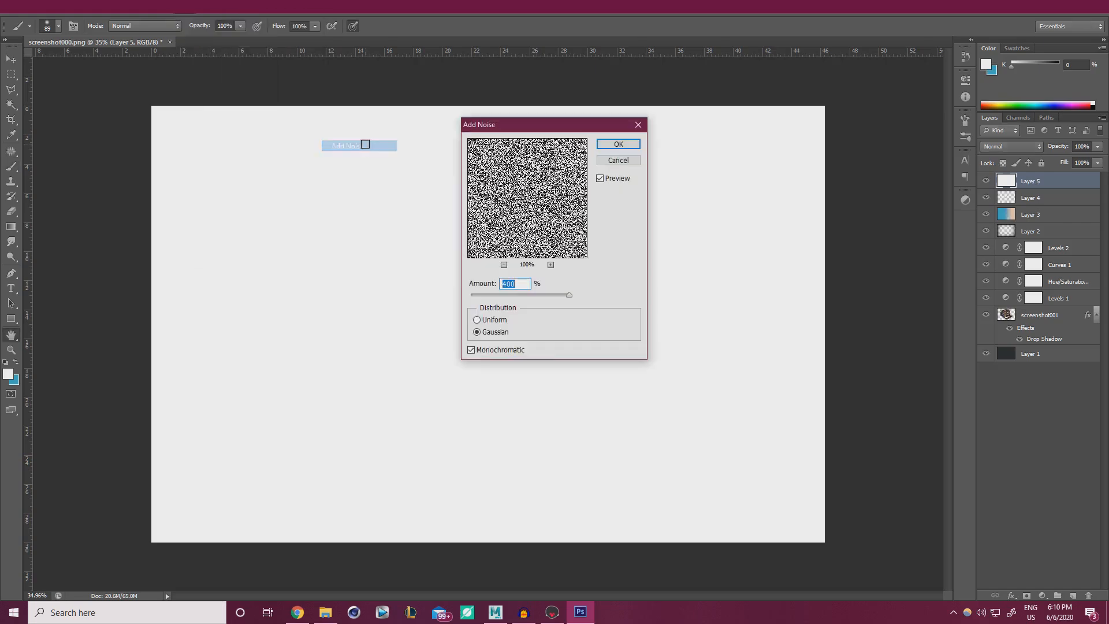
left_click(497, 321)
left_click(500, 333)
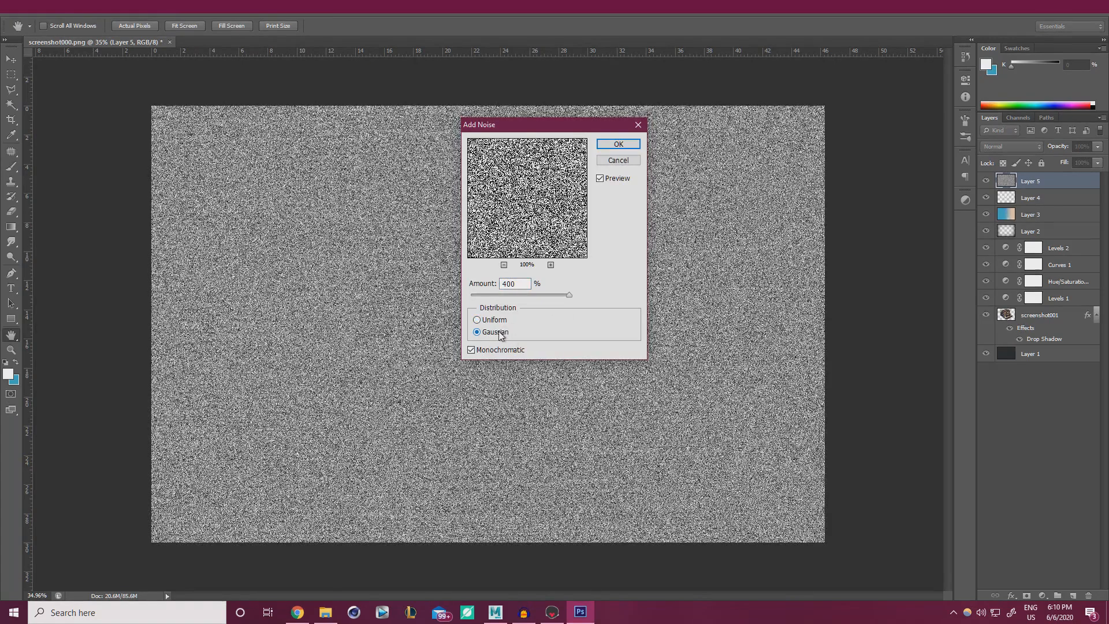
key("Return")
Blend Layer 5's noise in Overlay mode at about 9% opacity.
key("b")
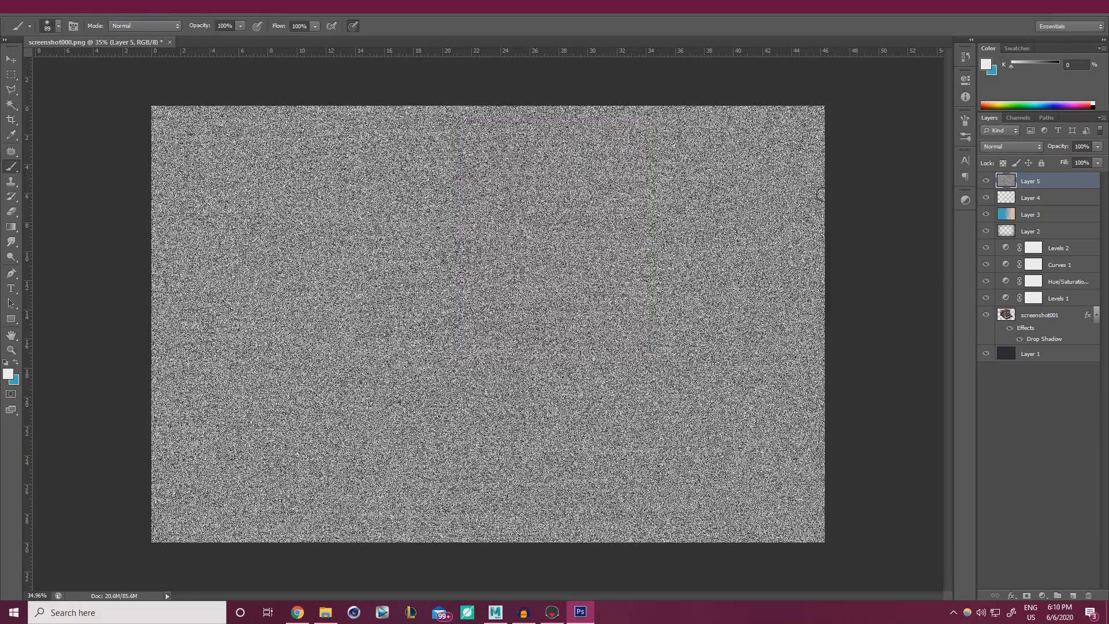
left_click(993, 147)
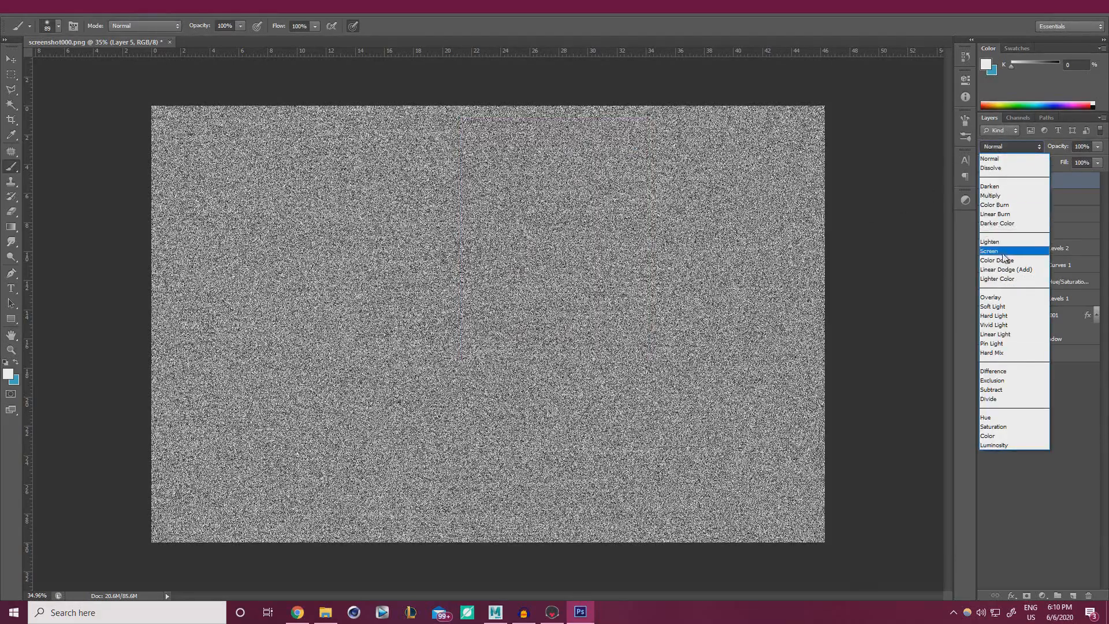
left_click(996, 196)
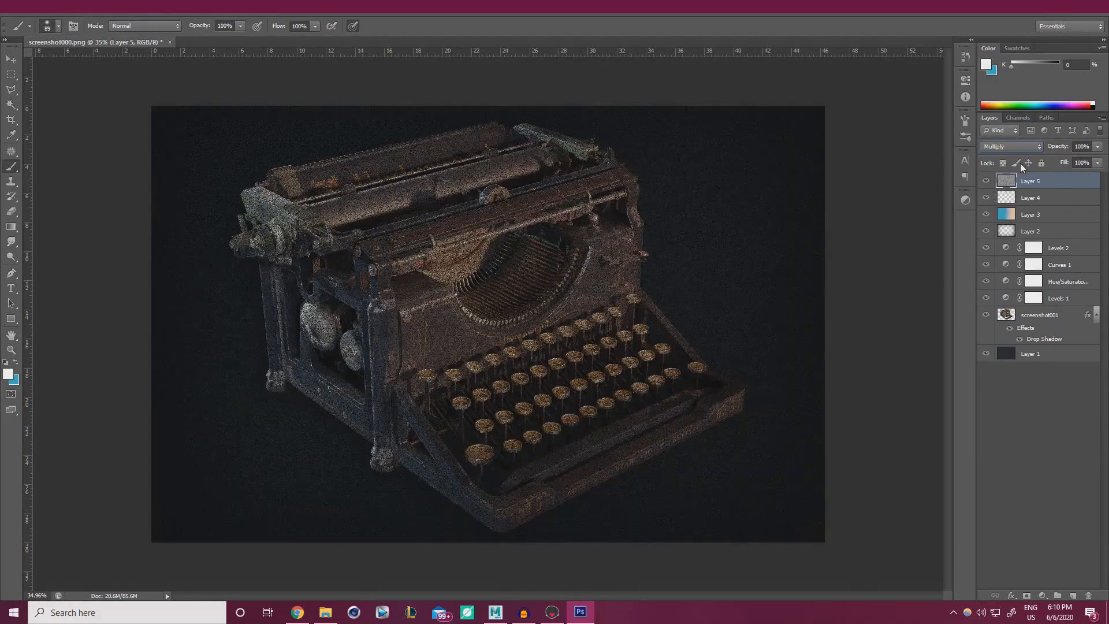
left_click(1009, 146)
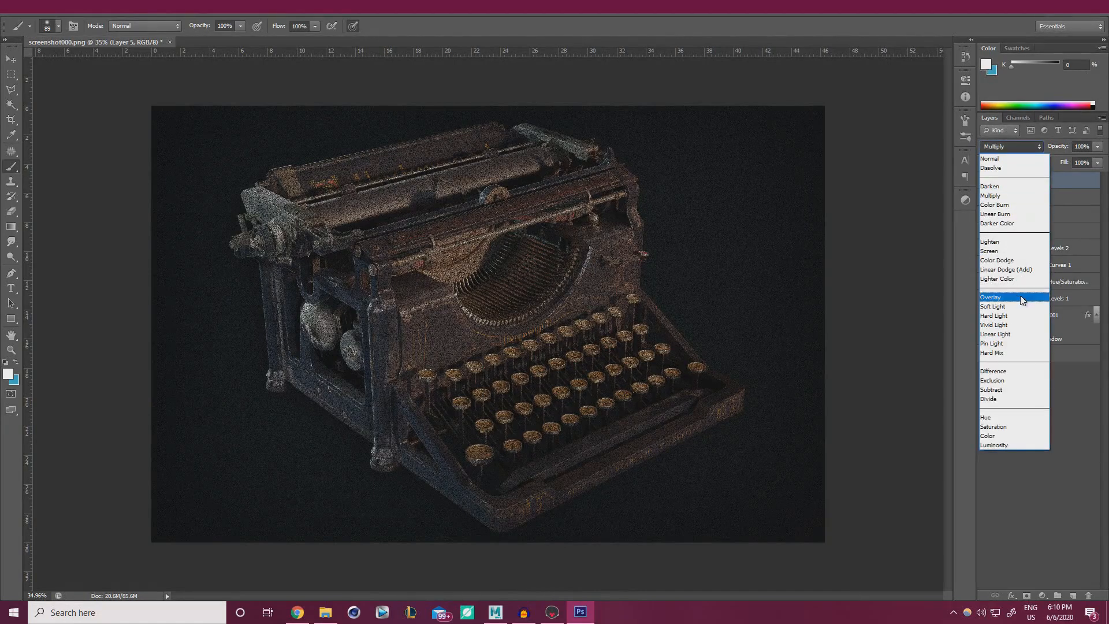
left_click(1022, 298)
left_click(1097, 162)
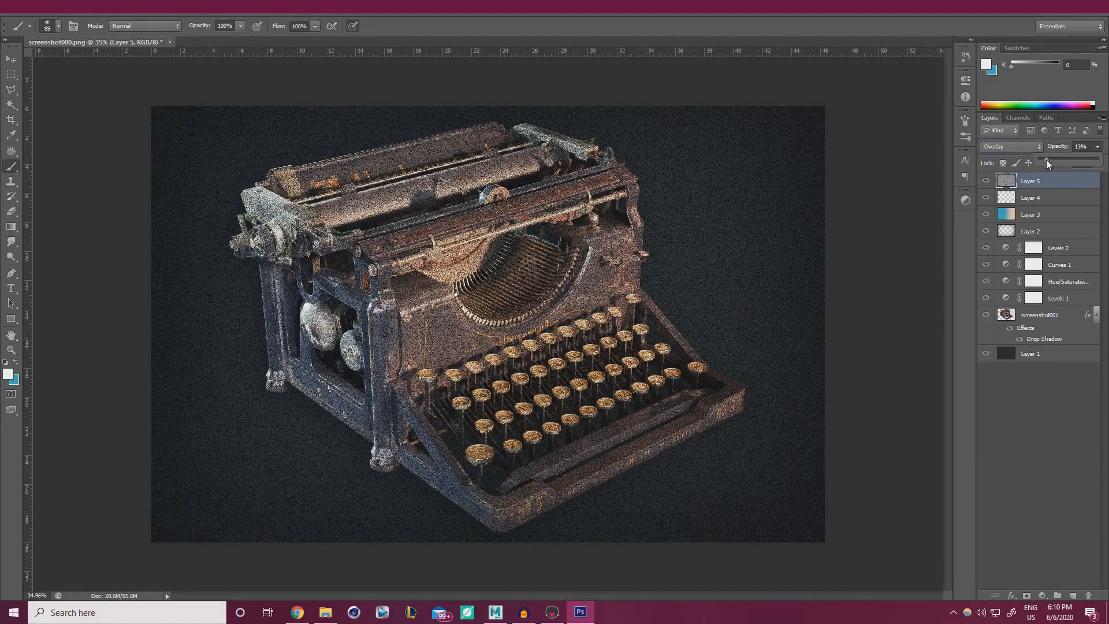
left_click_drag(1045, 160, 1042, 160)
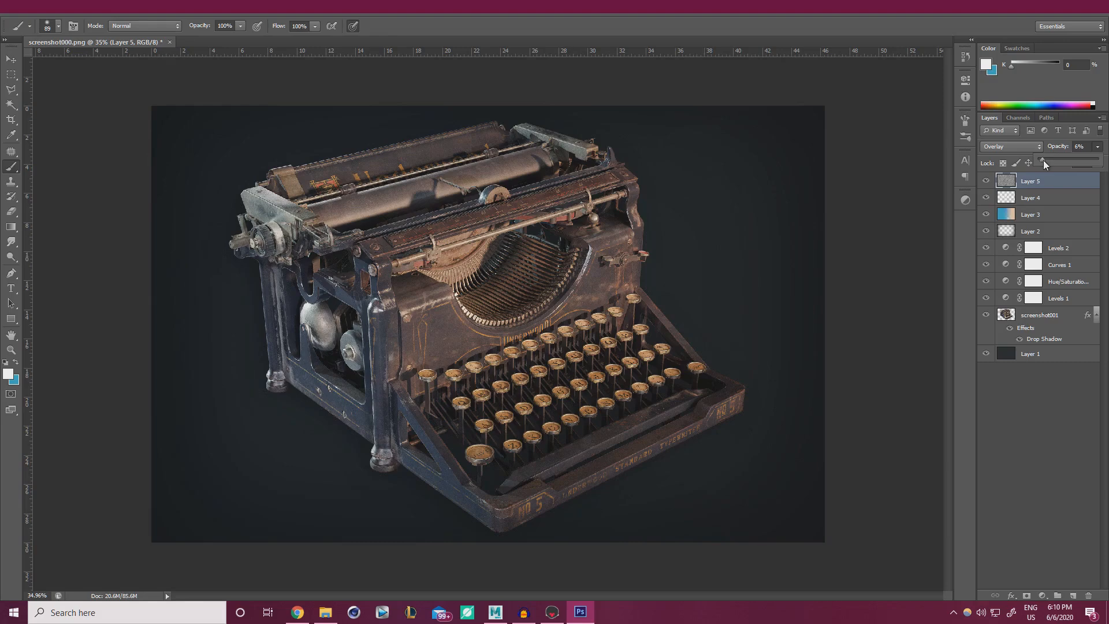
Bring the Chrome browser window over Photoshop.
scroll(794, 330, "up", 6, "alt")
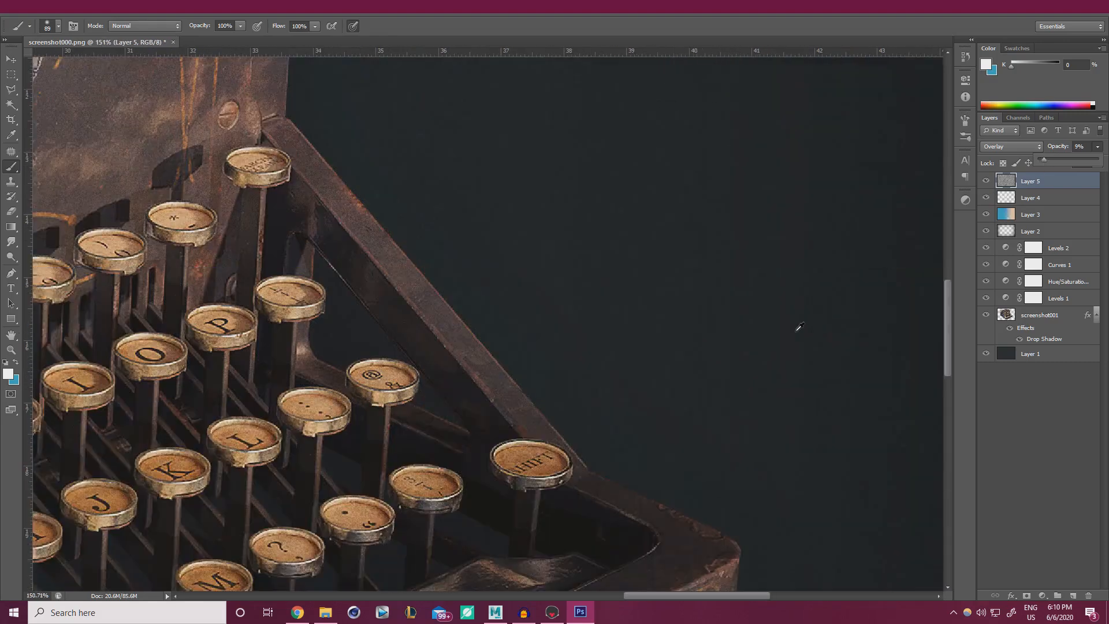
scroll(747, 346, "up", 2, "alt")
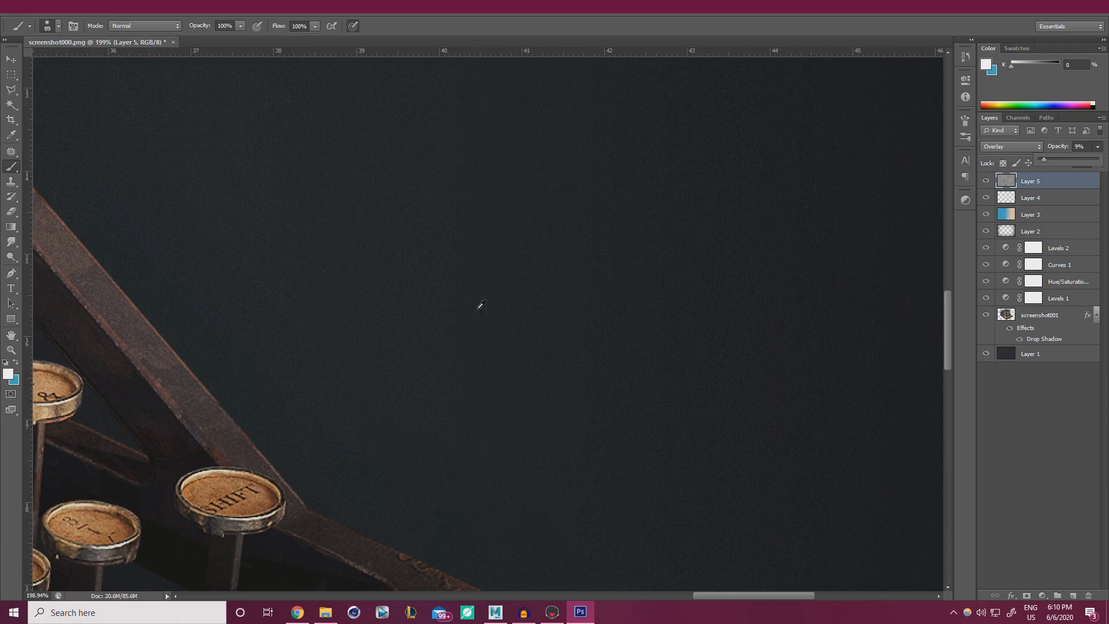
scroll(480, 304, "down", 7, "alt")
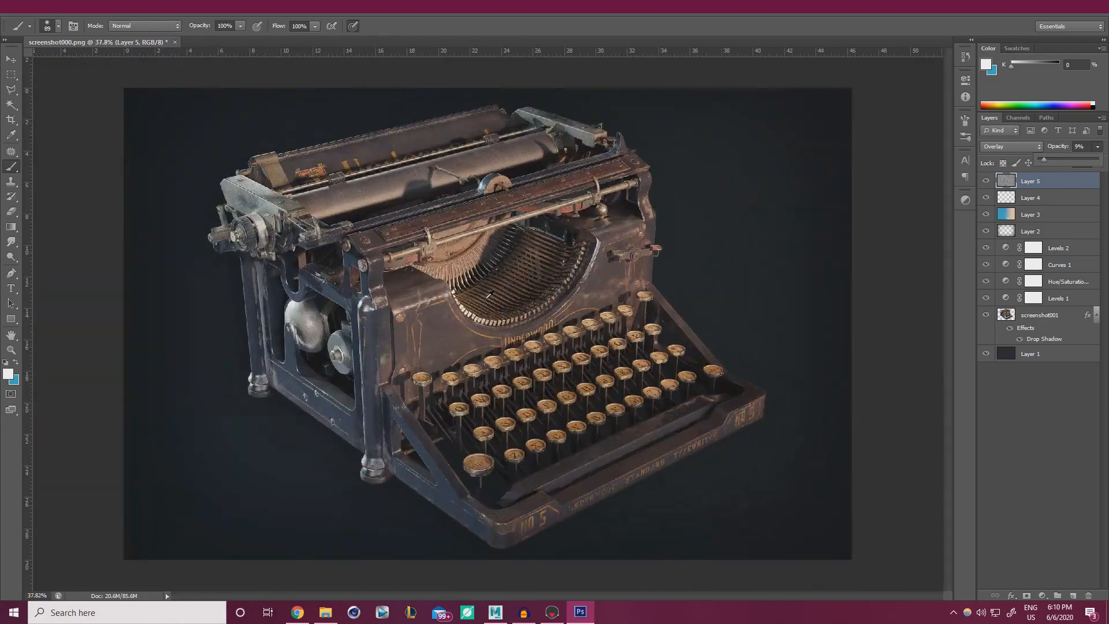
left_click_drag(1108, 116, 713, 1)
Search Google Images for 'dust overlay' textures.
left_click(437, 13)
type("google images")
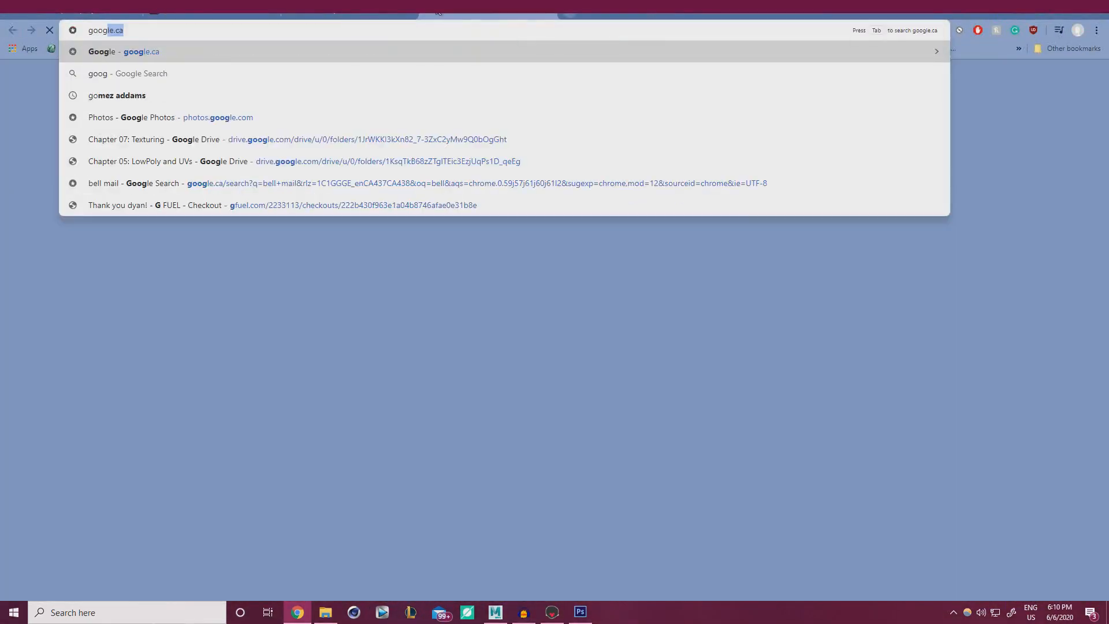
key("Return")
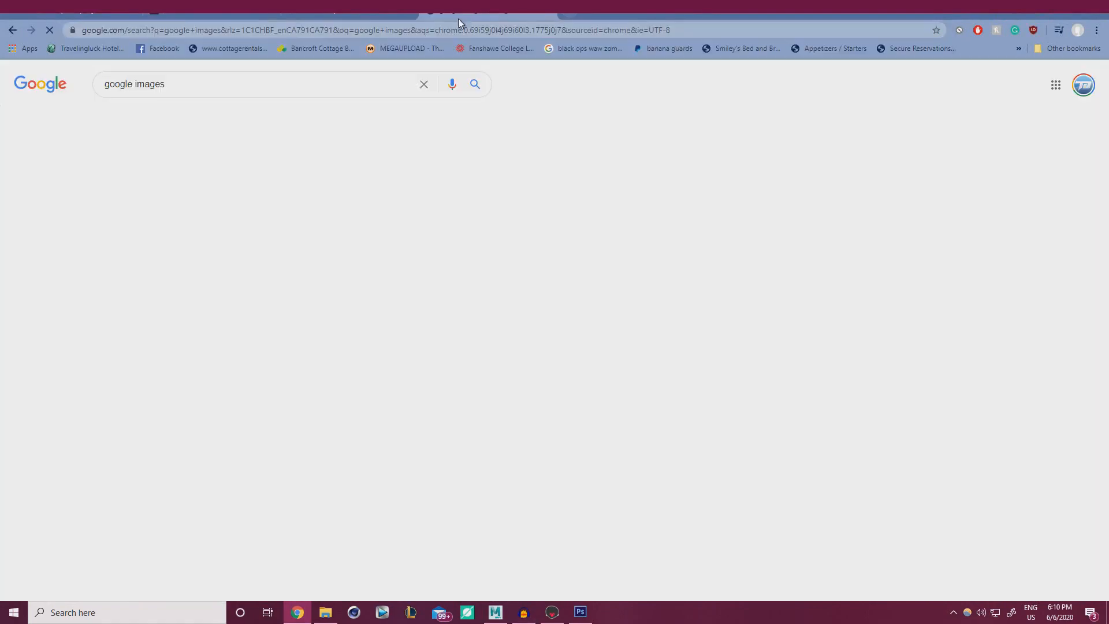
left_click(154, 117)
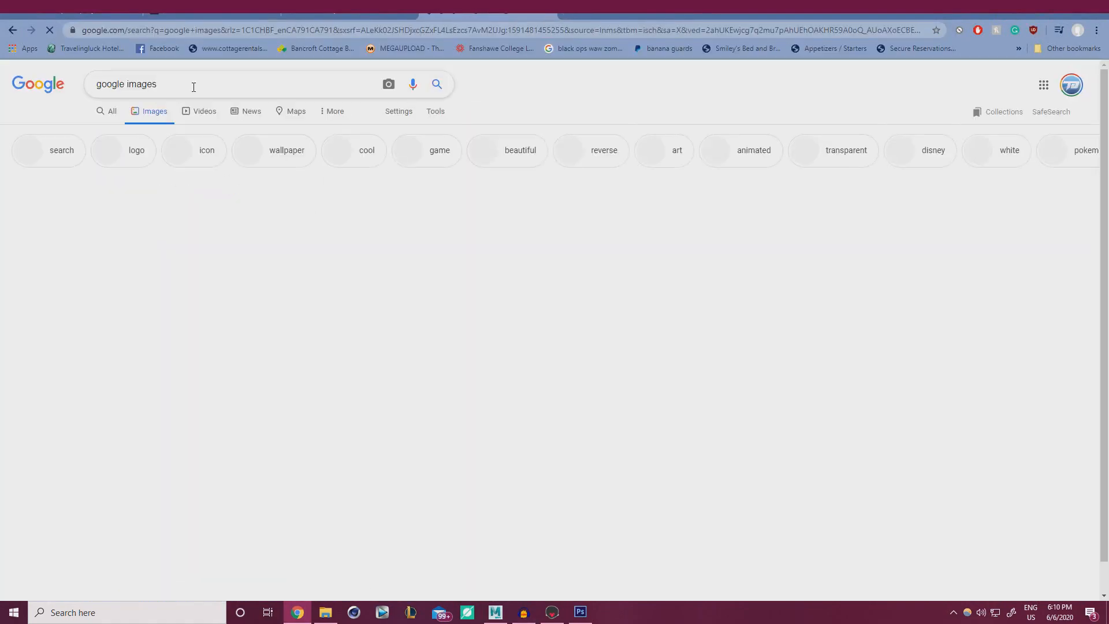
left_click_drag(168, 86, 83, 84)
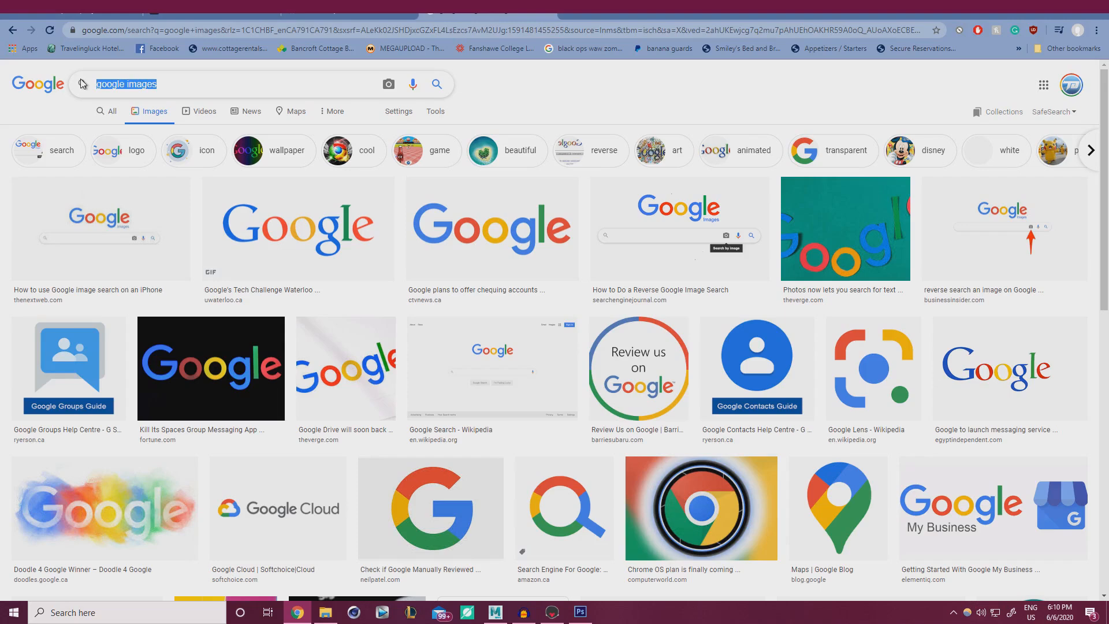
type("dust overlay")
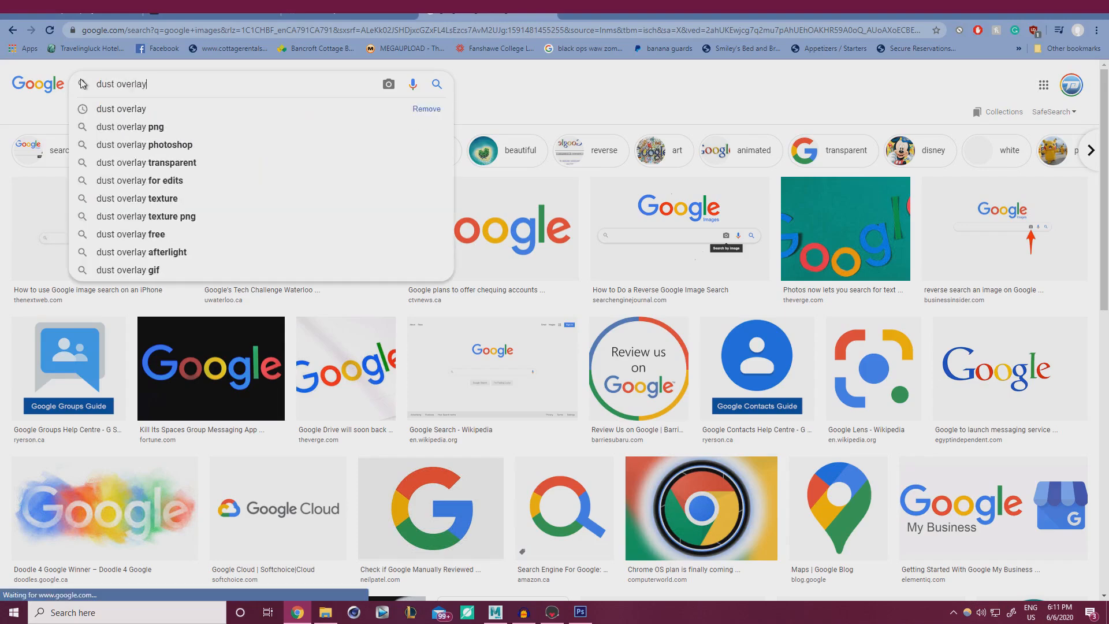
key("Return")
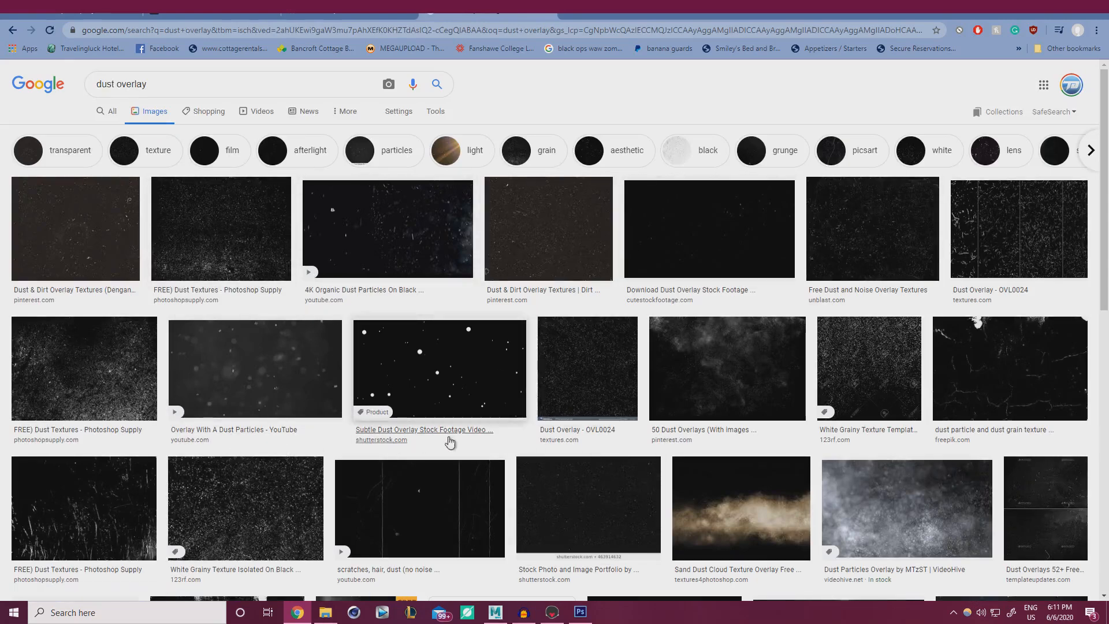
Preview the free dust textures, dust-and-noise overlay, dust-on-black and white grainy texture results.
scroll(219, 399, "down", 2)
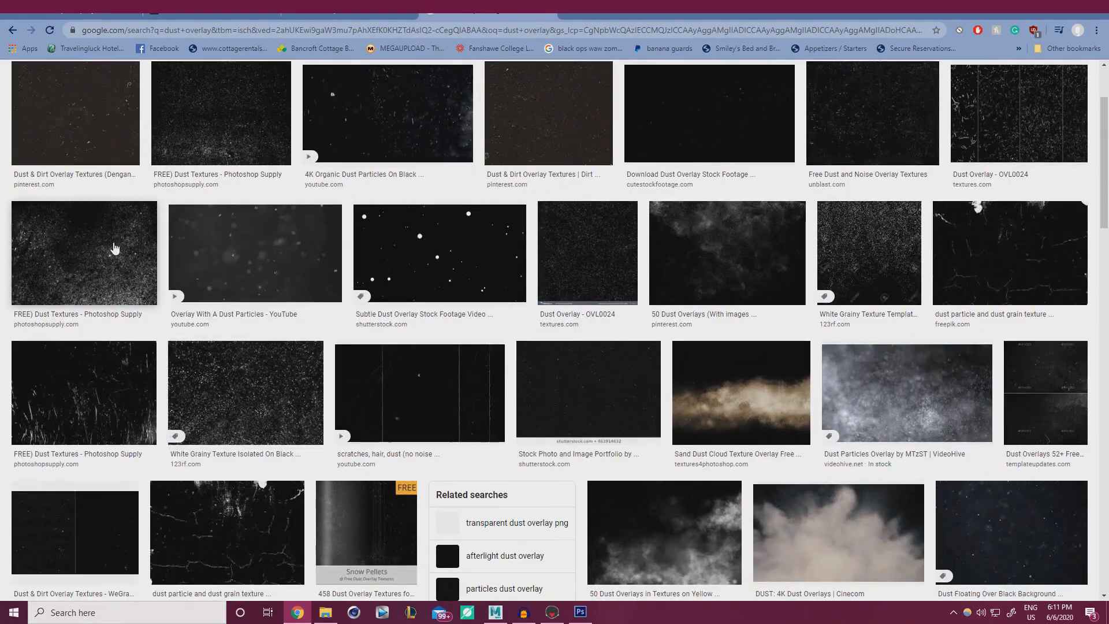
left_click(111, 248)
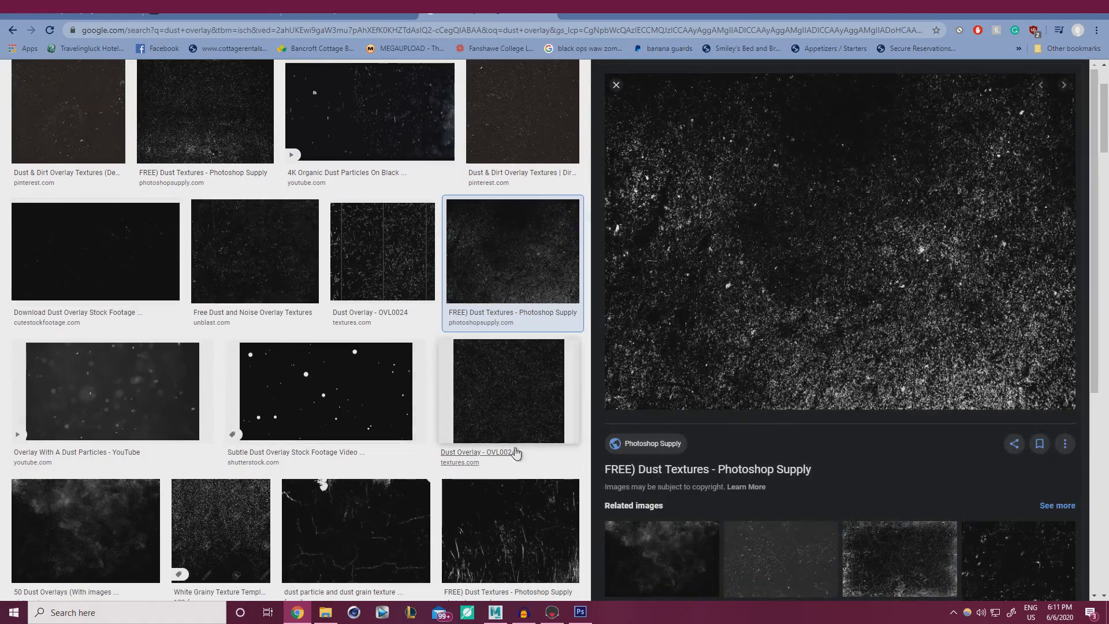
scroll(495, 460, "down", 1)
scroll(496, 460, "down", 3)
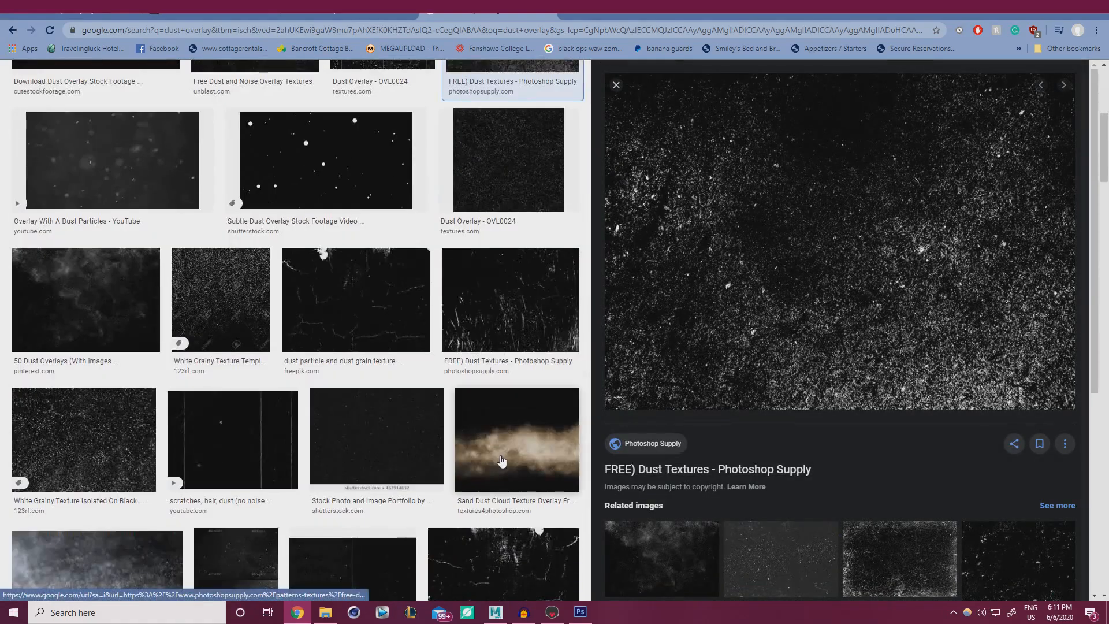
scroll(718, 458, "down", 5)
left_click(1004, 254)
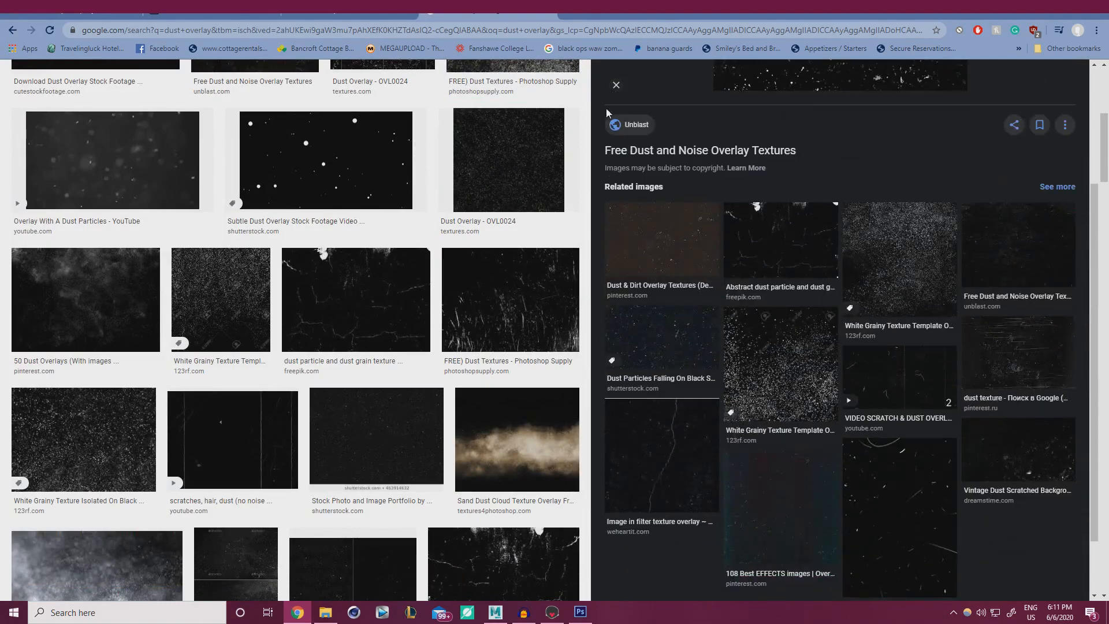
left_click(616, 85)
scroll(492, 307, "down", 4)
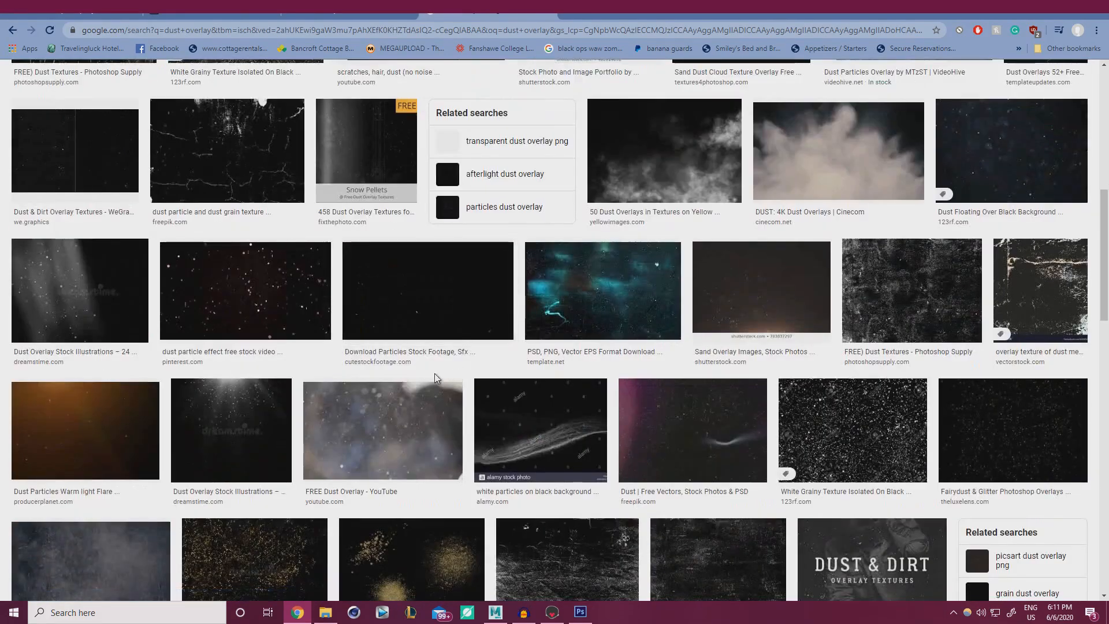
left_click(1027, 149)
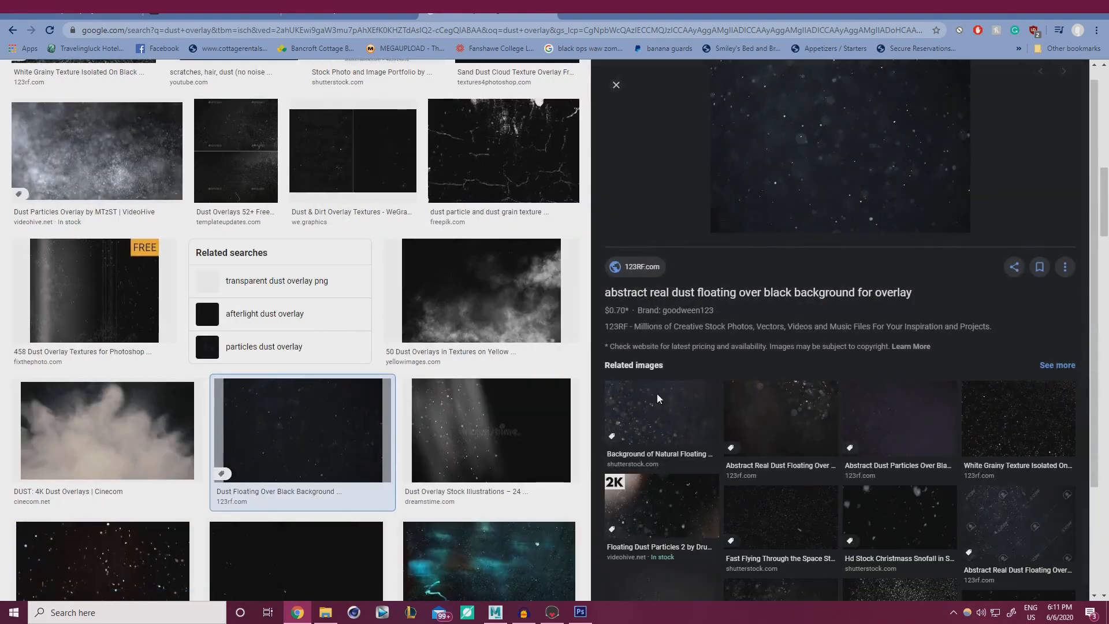
left_click(1016, 437)
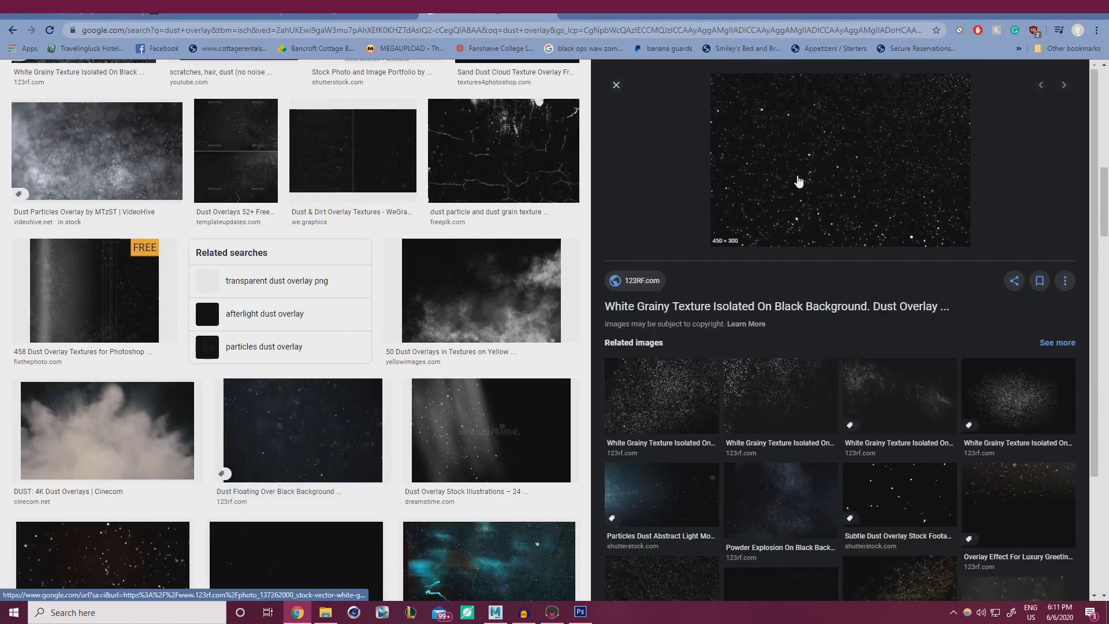
left_click(616, 85)
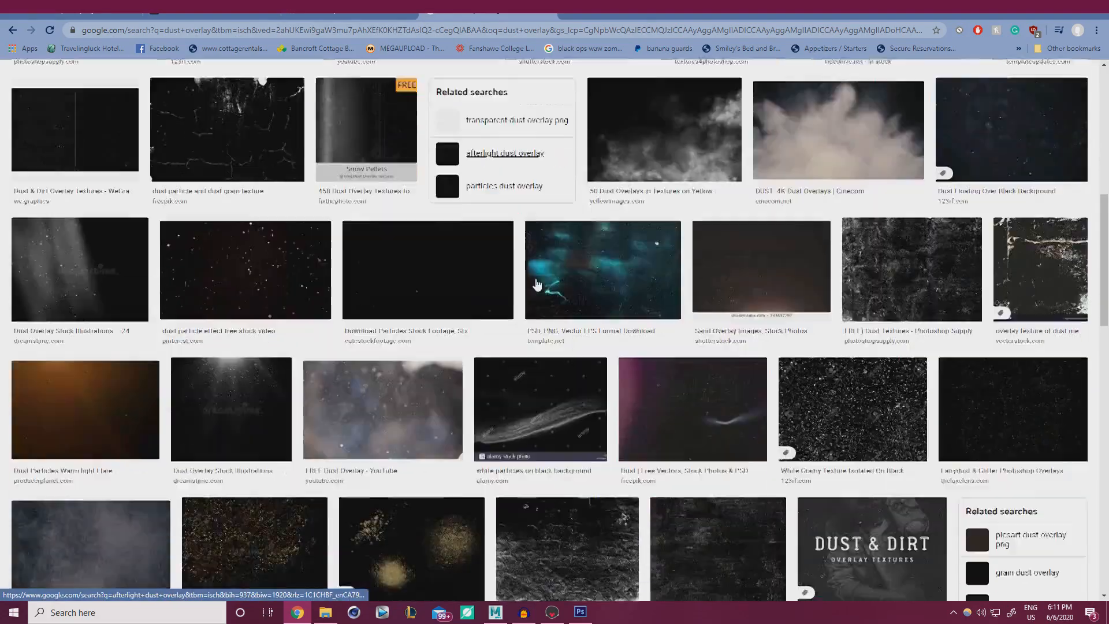
scroll(536, 284, "down", 10)
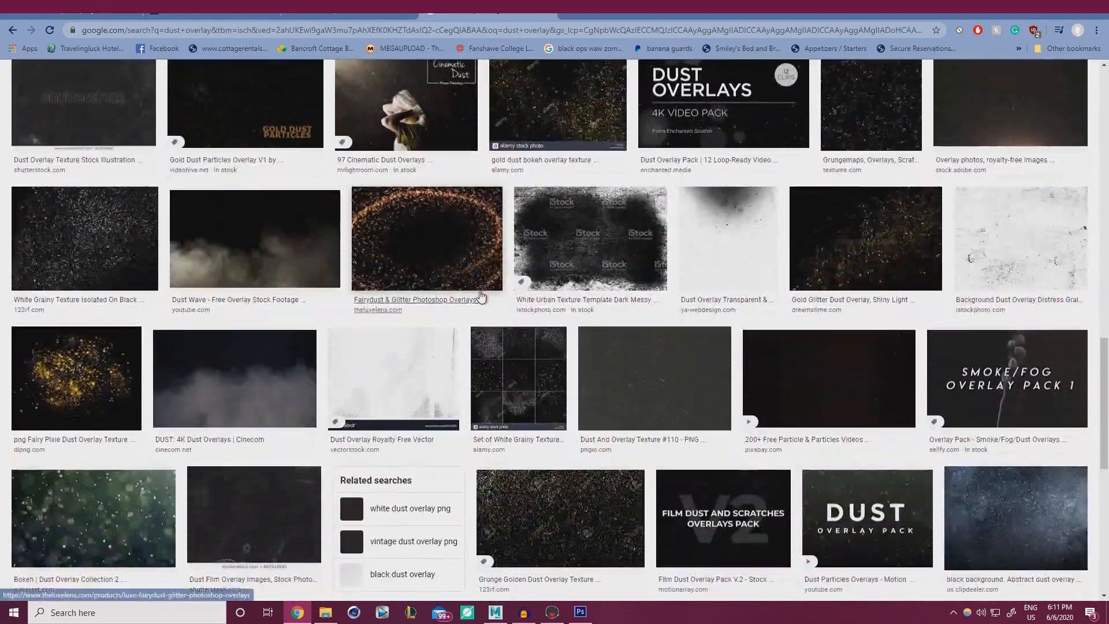
scroll(480, 296, "down", 10)
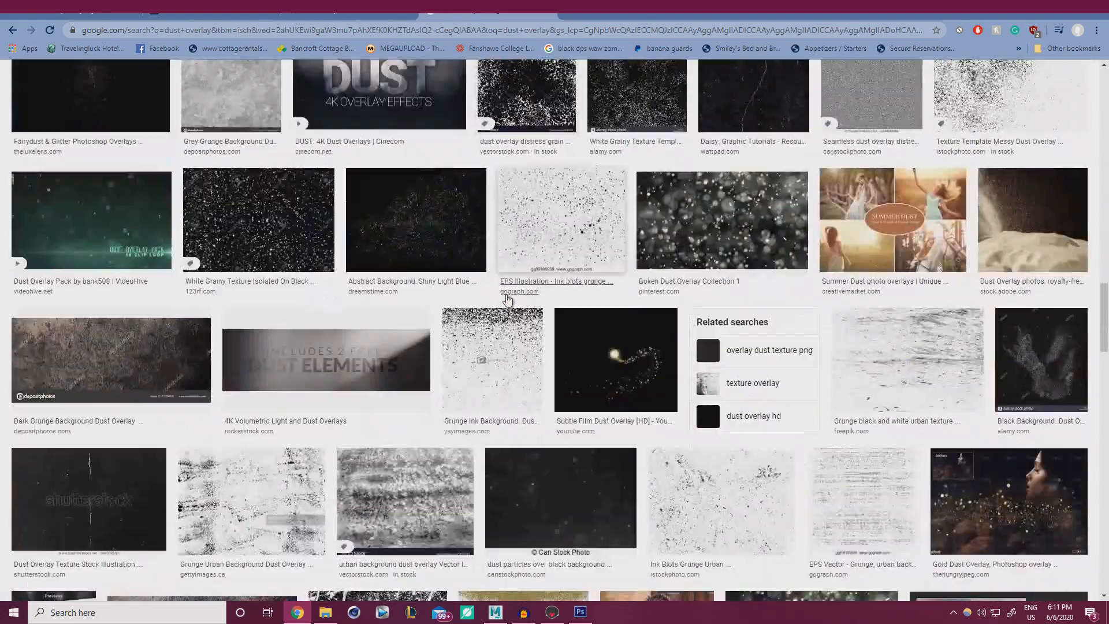
scroll(511, 302, "down", 15)
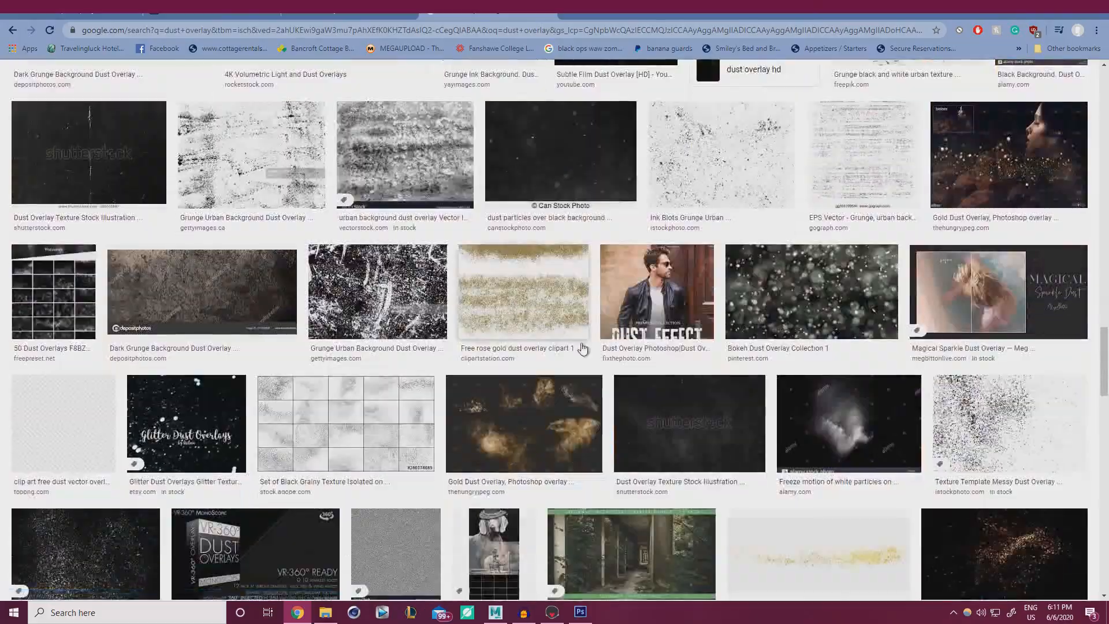
scroll(593, 364, "down", 20)
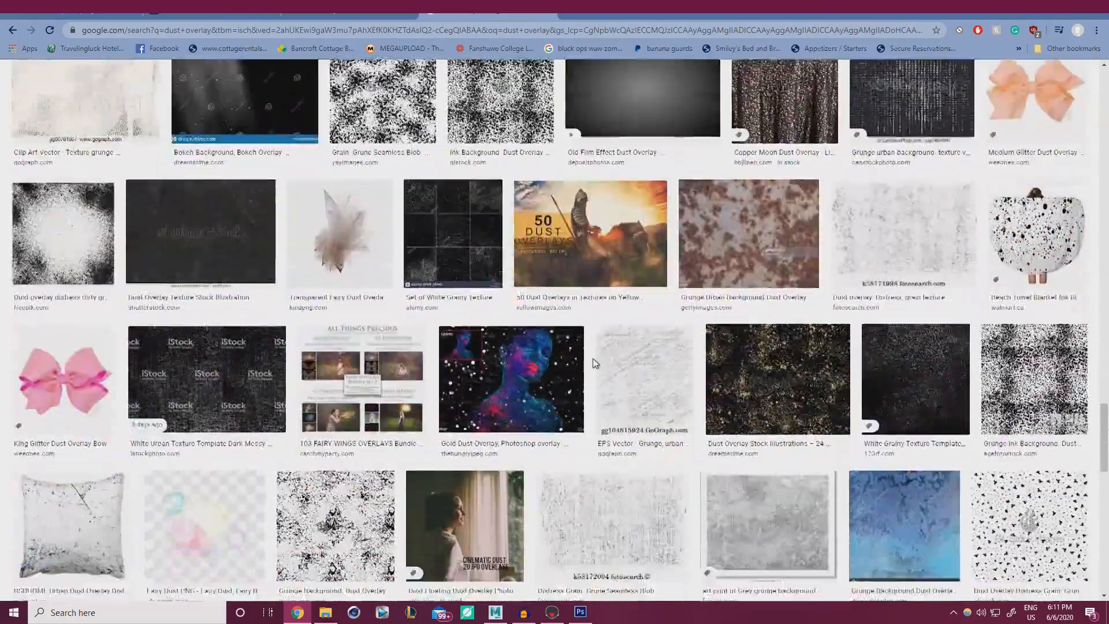
scroll(942, 430, "up", 20)
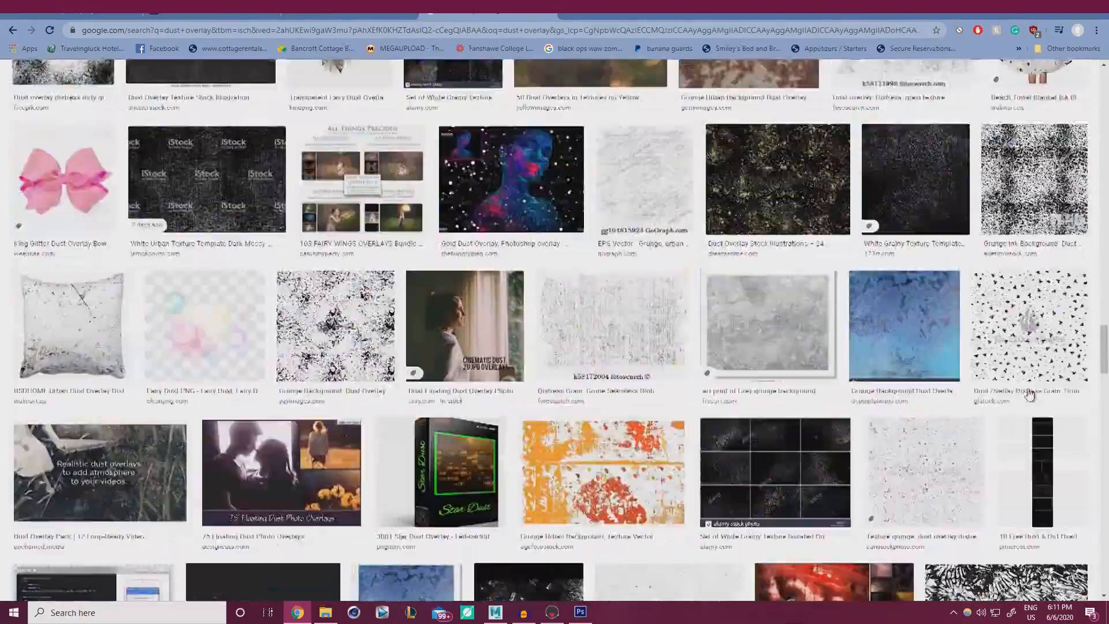
scroll(1070, 85, "up", 3)
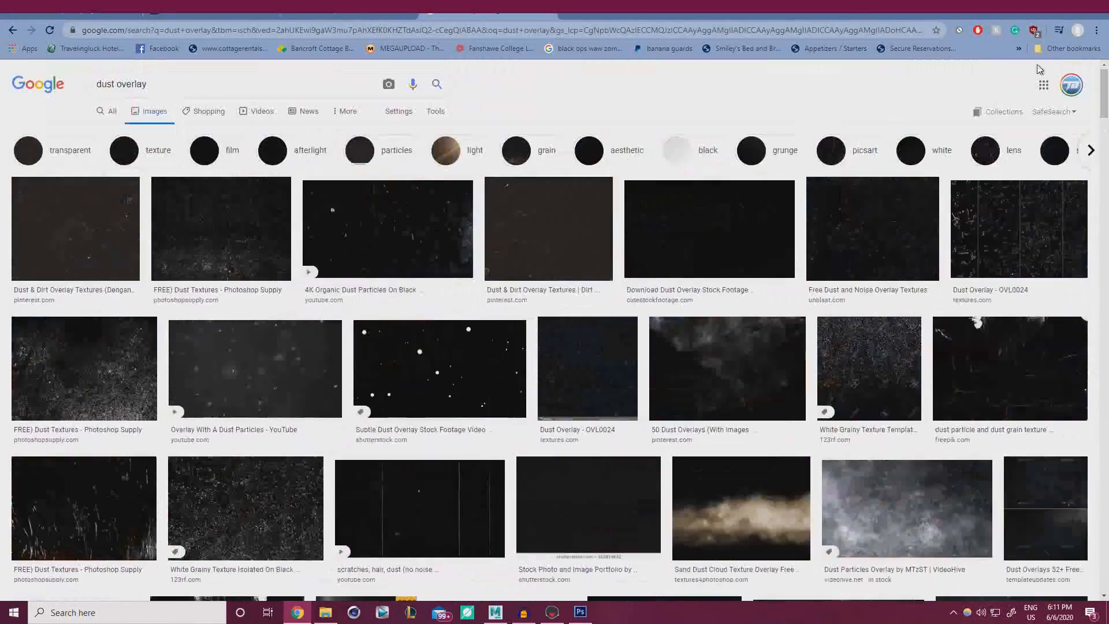
Preview further candidates: dust overlay stock footage, abstract floating dust, and a dust-and-scratches design.
left_click(726, 233)
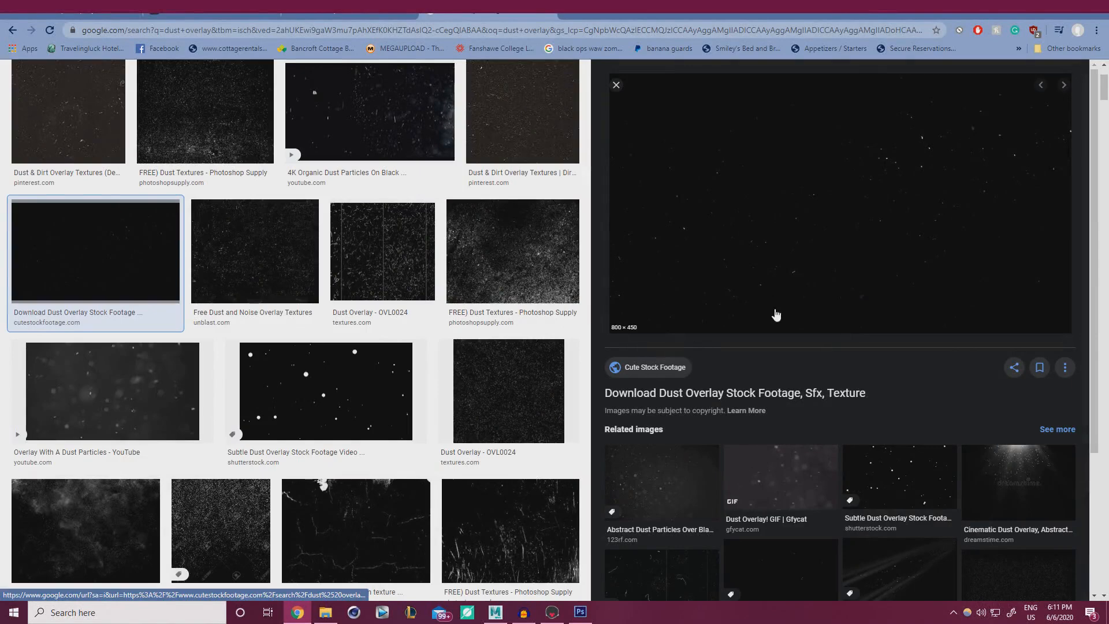
scroll(748, 340, "down", 2)
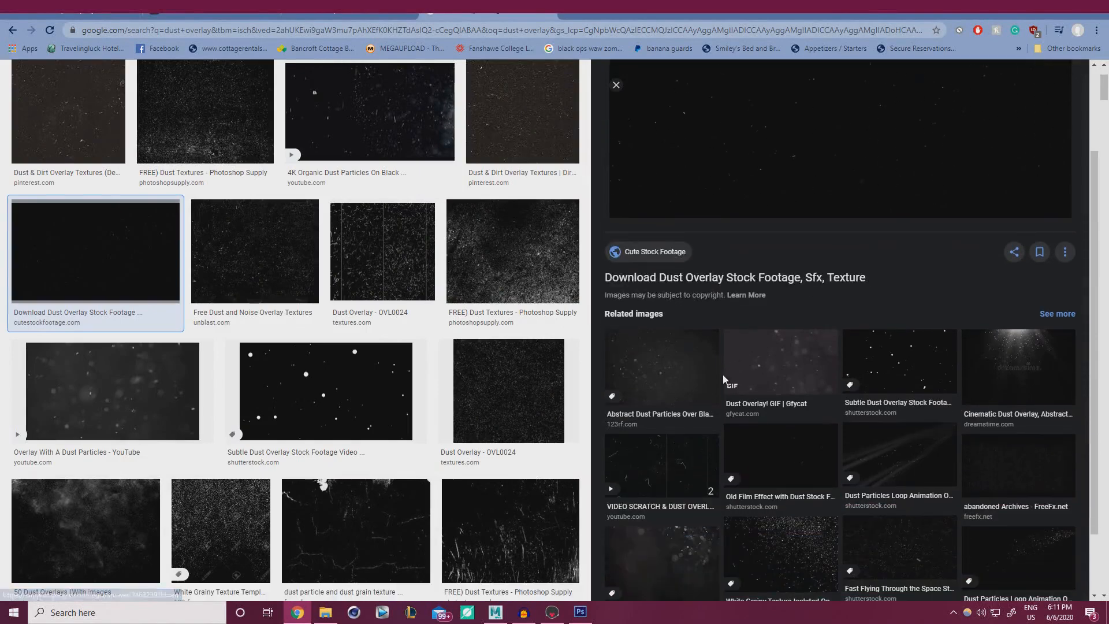
scroll(724, 411, "down", 1)
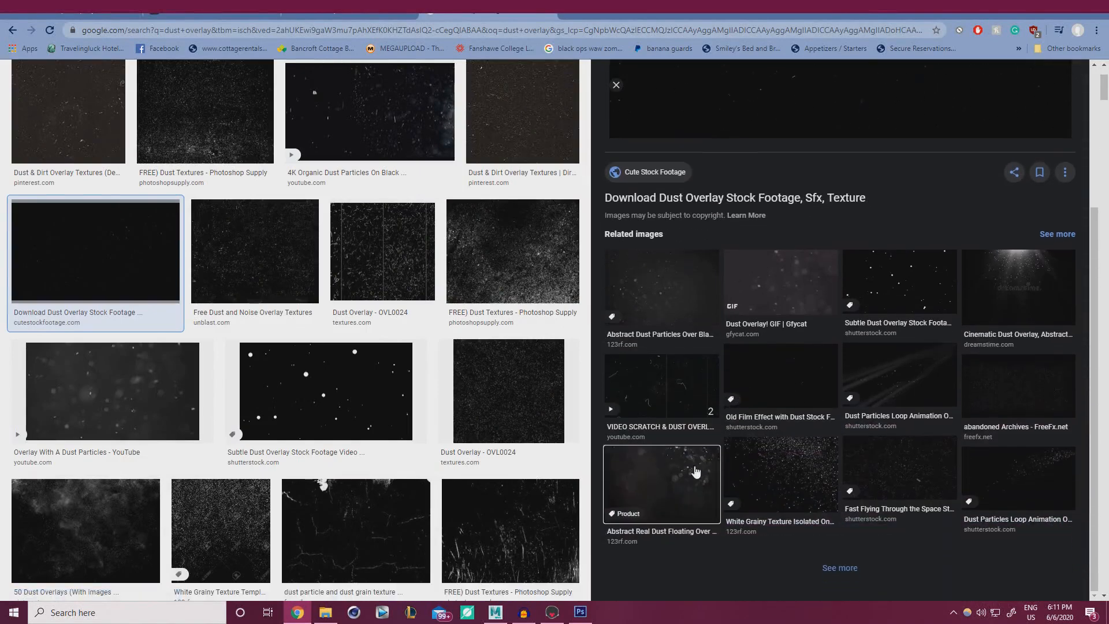
left_click(697, 467)
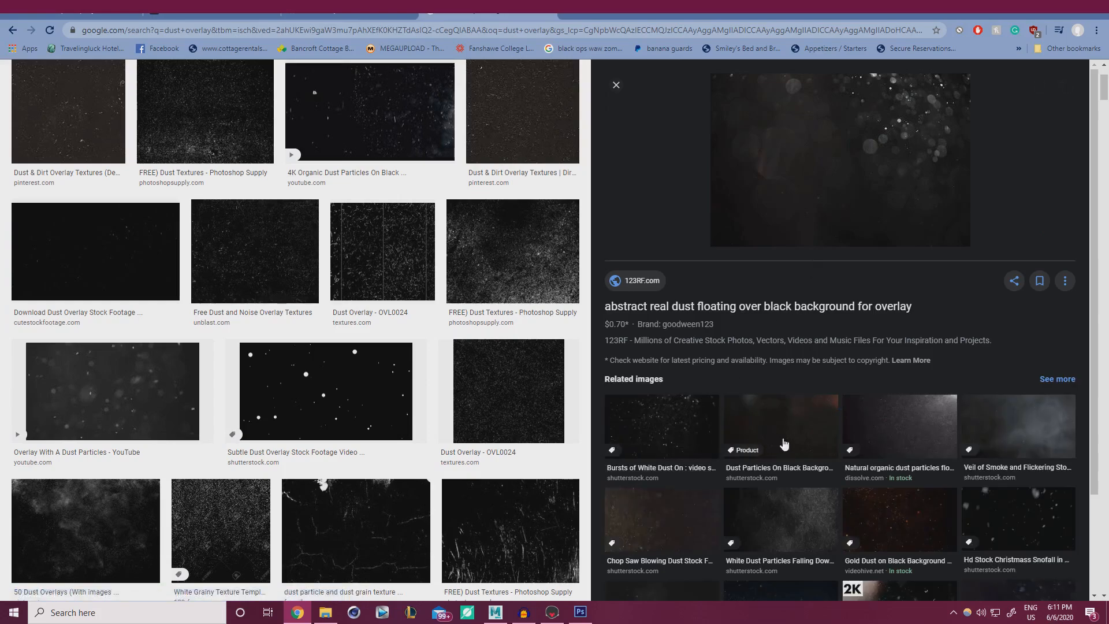
scroll(866, 444, "down", 2)
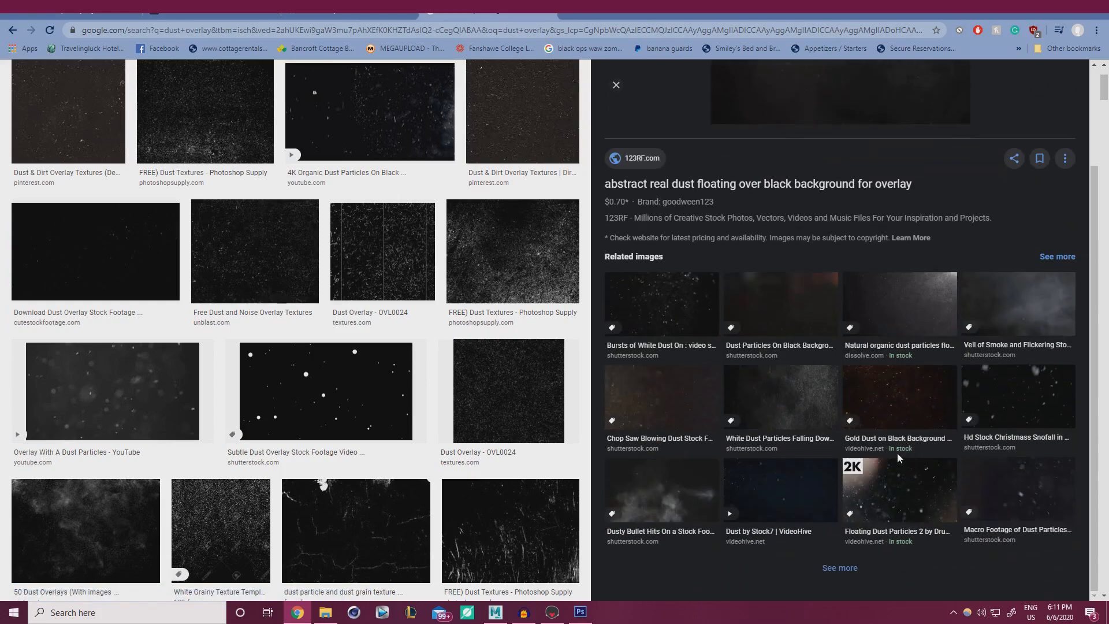
left_click(775, 501)
scroll(800, 347, "down", 2)
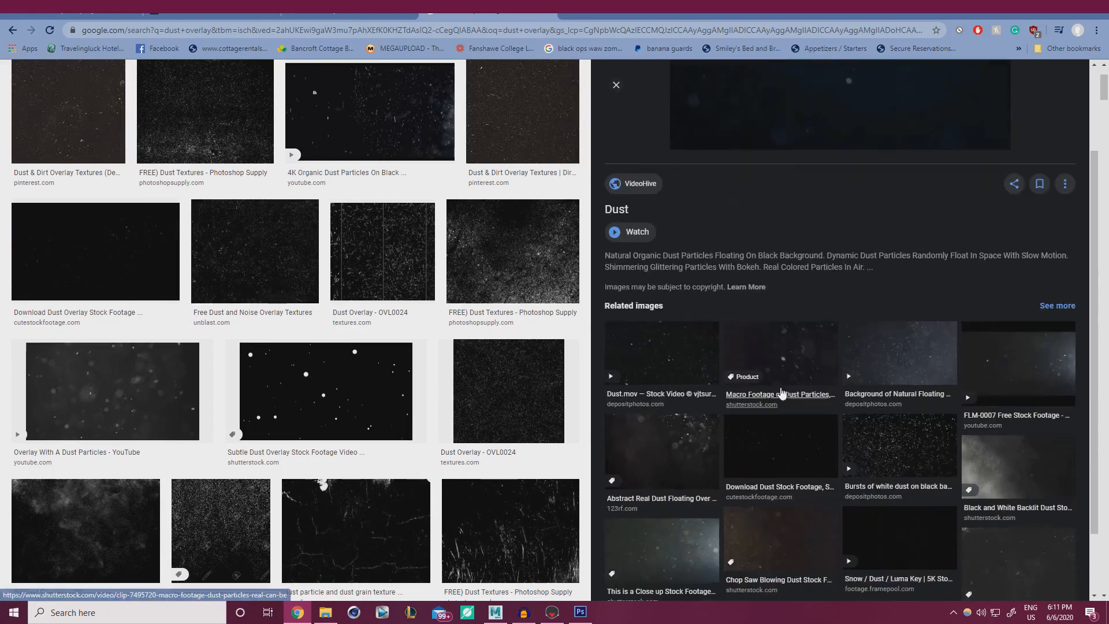
scroll(837, 381, "down", 2)
left_click(1012, 466)
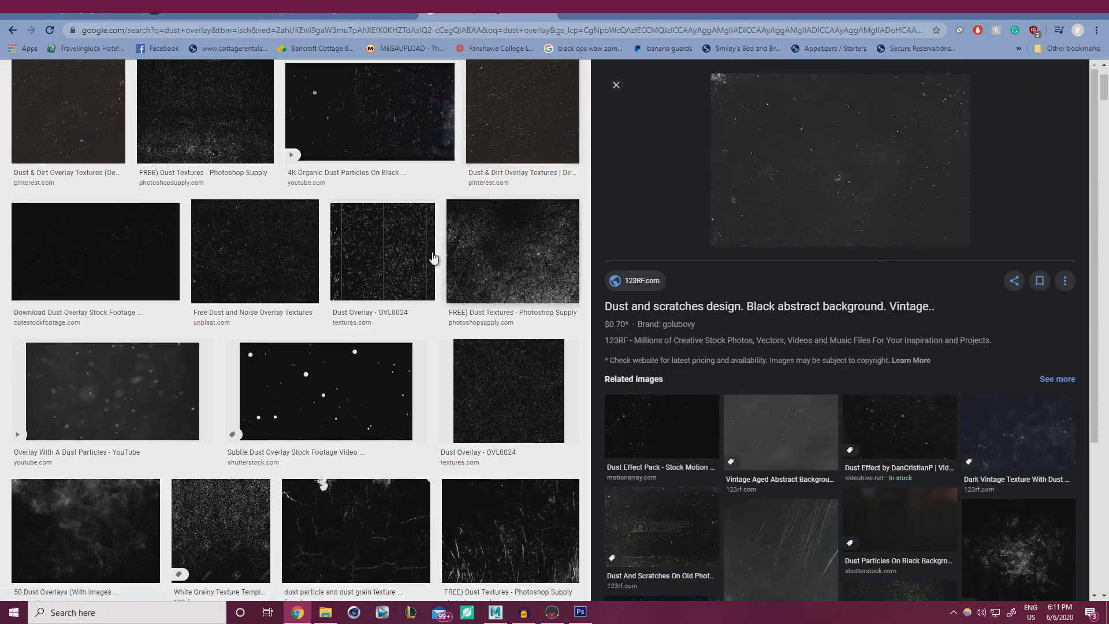
scroll(231, 301, "up", 2)
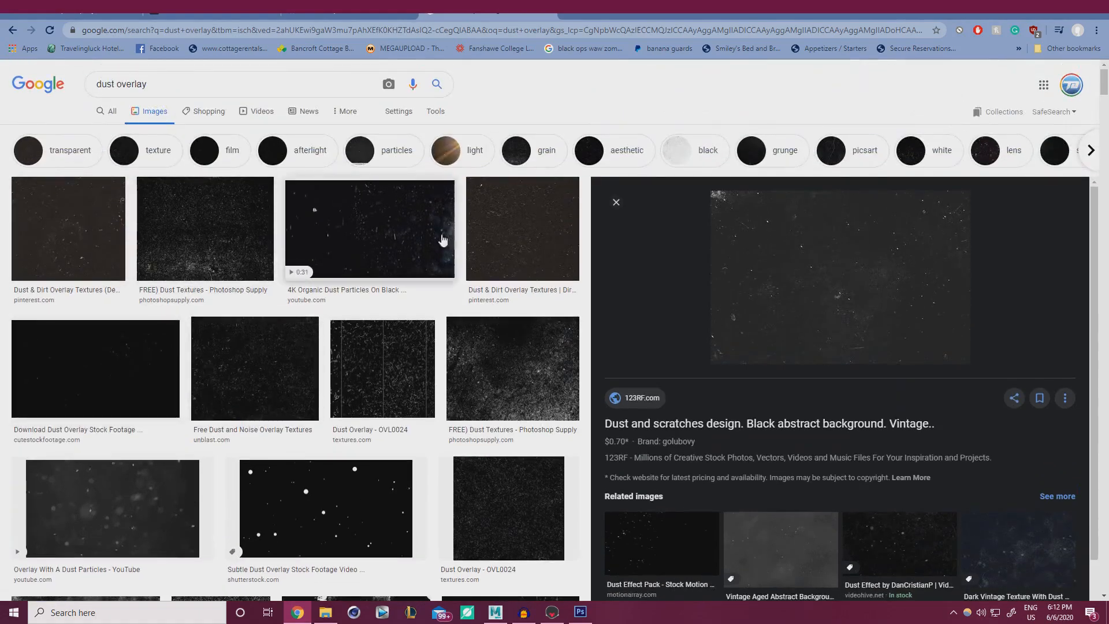
left_click(628, 204)
scroll(483, 285, "down", 4)
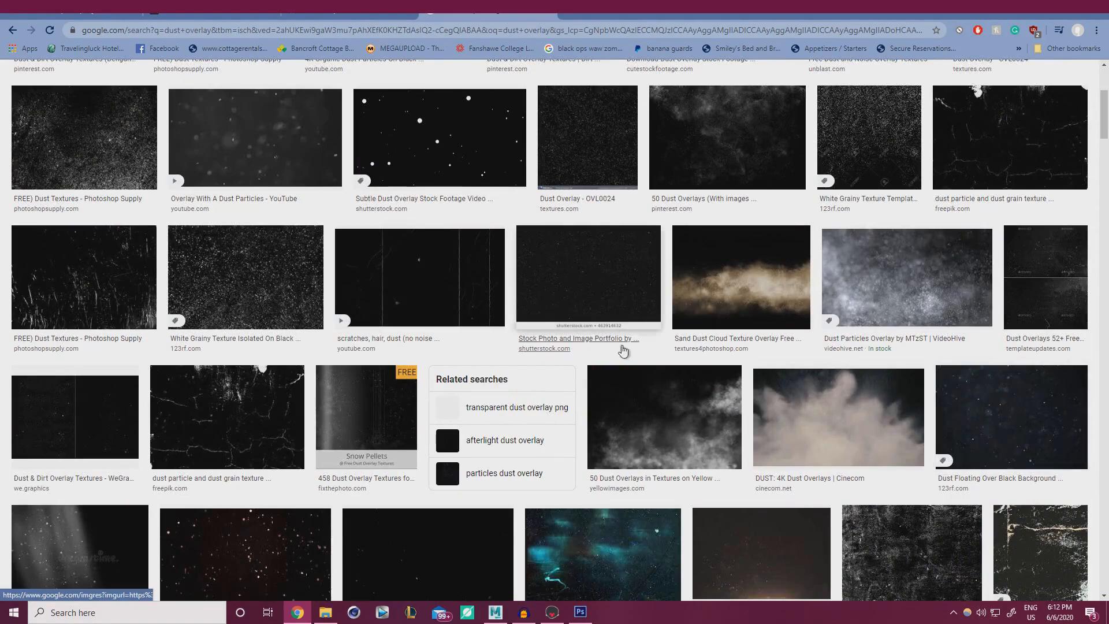
scroll(254, 384, "down", 3)
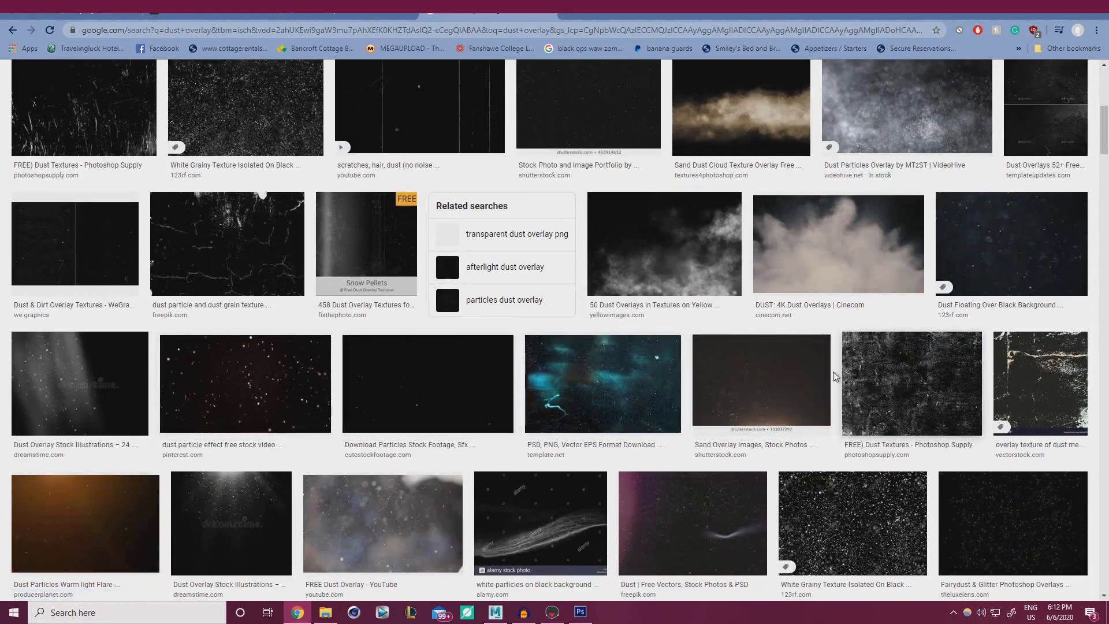
scroll(657, 379, "down", 4)
scroll(440, 436, "down", 3)
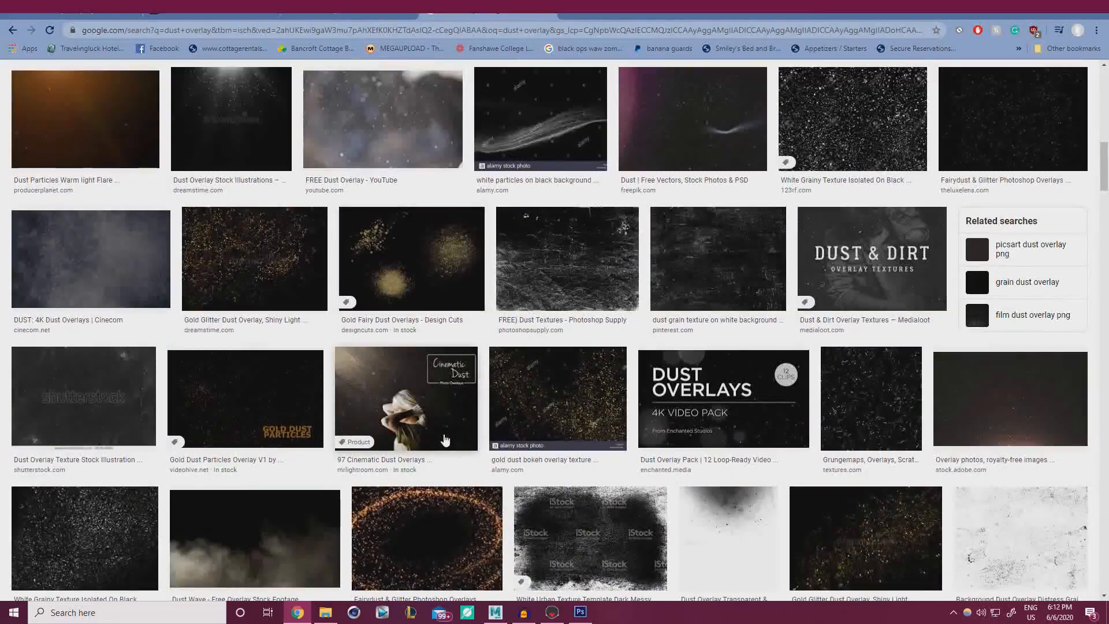
scroll(462, 421, "down", 2)
scroll(468, 413, "down", 3)
Copy the Dust & Scratch Vintage Effect image and return to Photoshop.
left_click(670, 390)
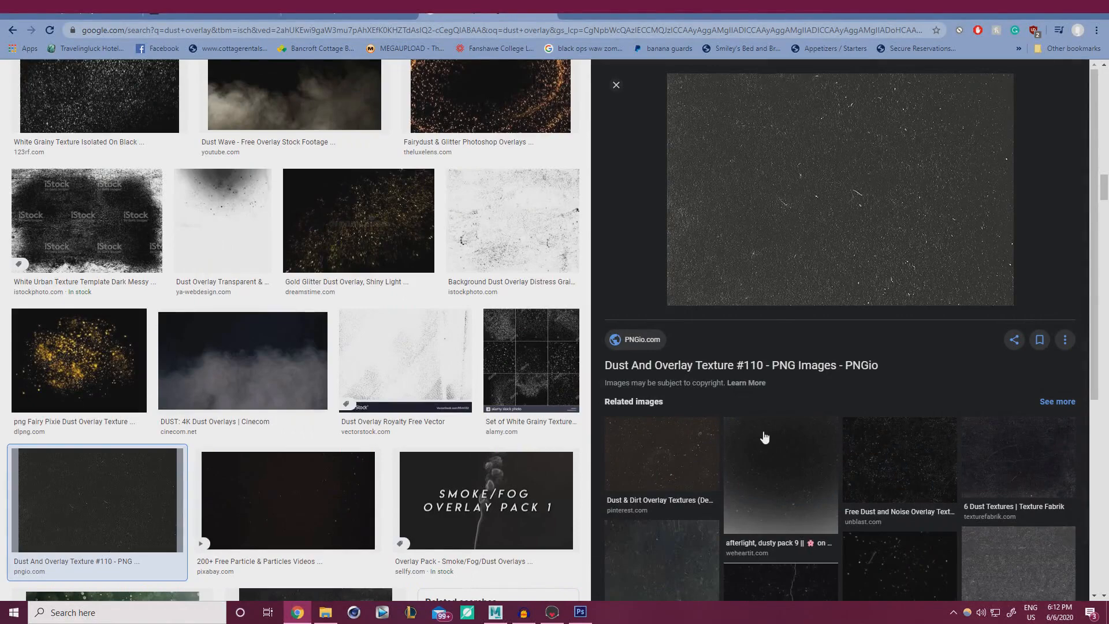
scroll(762, 435, "down", 3)
scroll(767, 446, "up", 3)
scroll(685, 383, "down", 5)
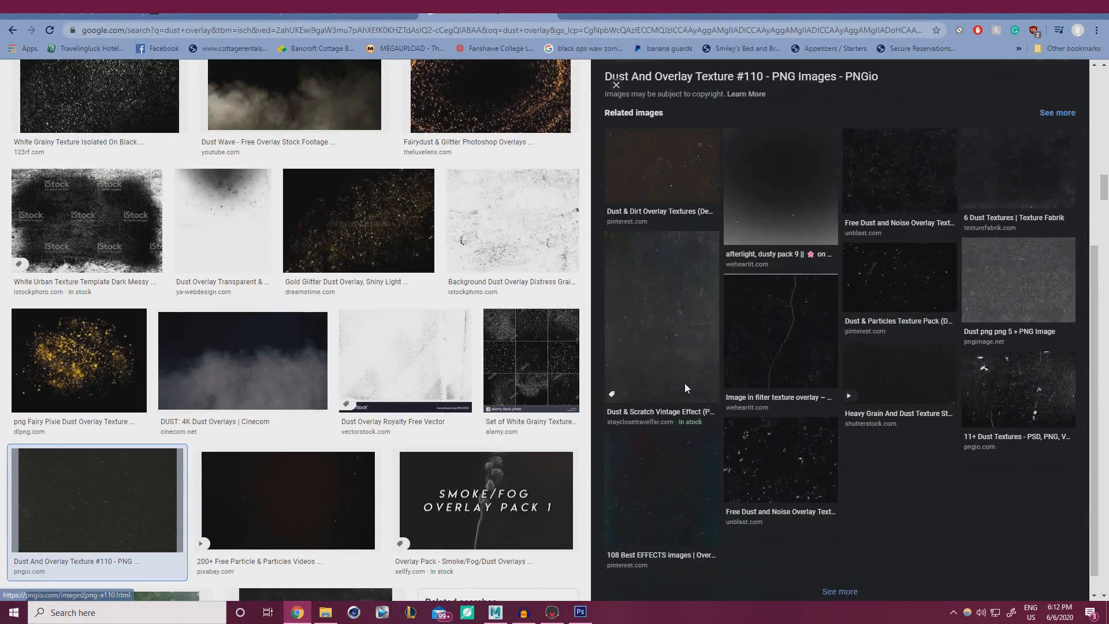
left_click(663, 330)
scroll(762, 351, "down", 5)
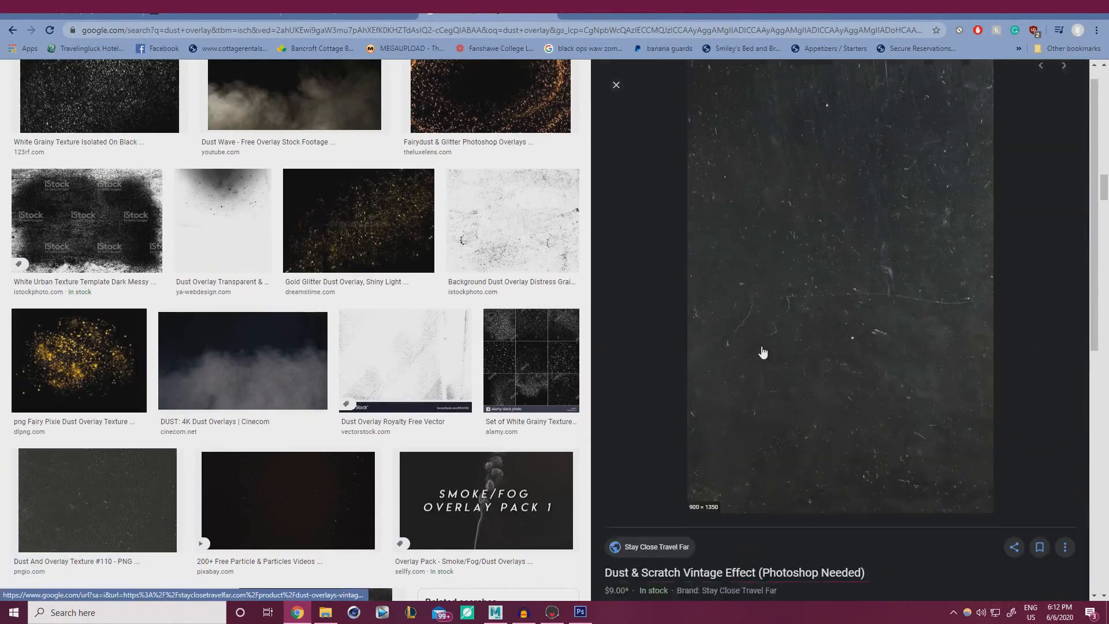
scroll(776, 280, "up", 5)
scroll(776, 280, "up", 1)
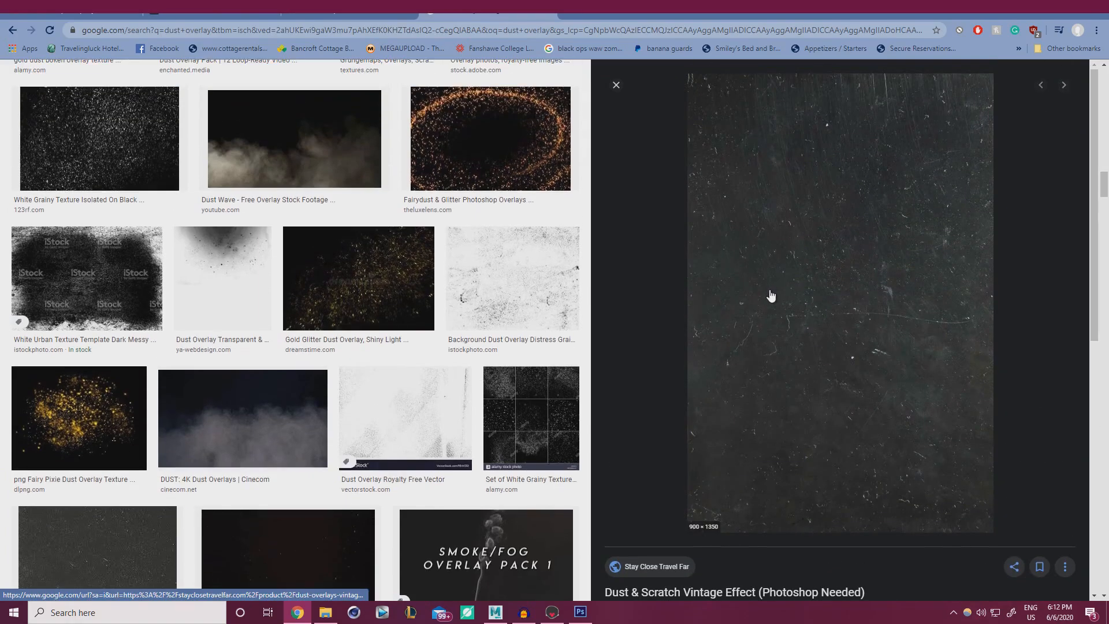
right_click(785, 261)
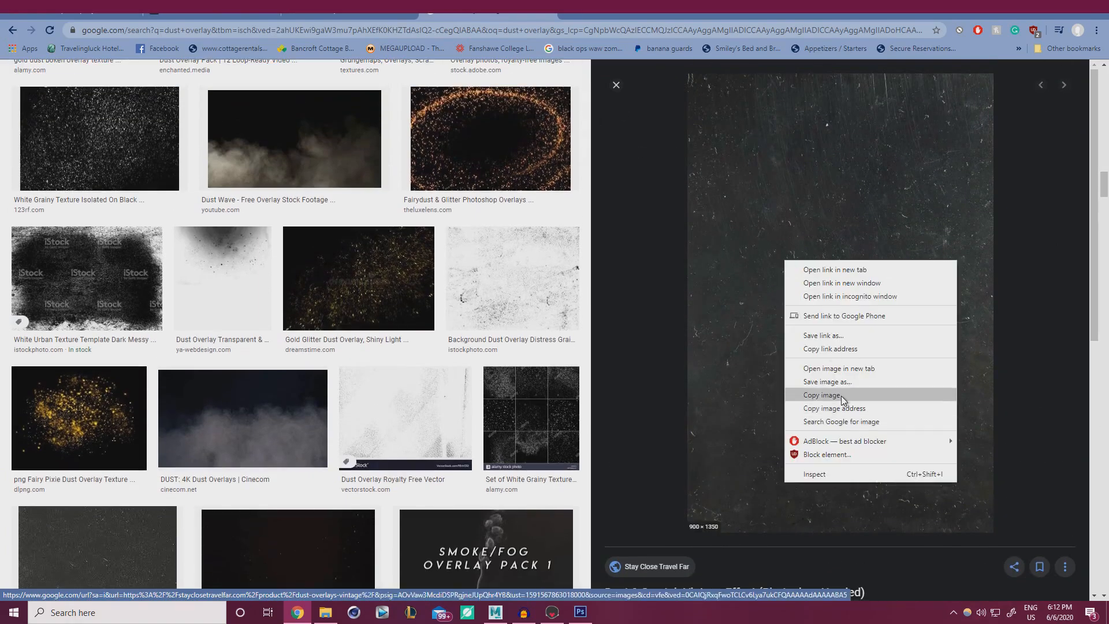
left_click(842, 396)
key("alt+Tab")
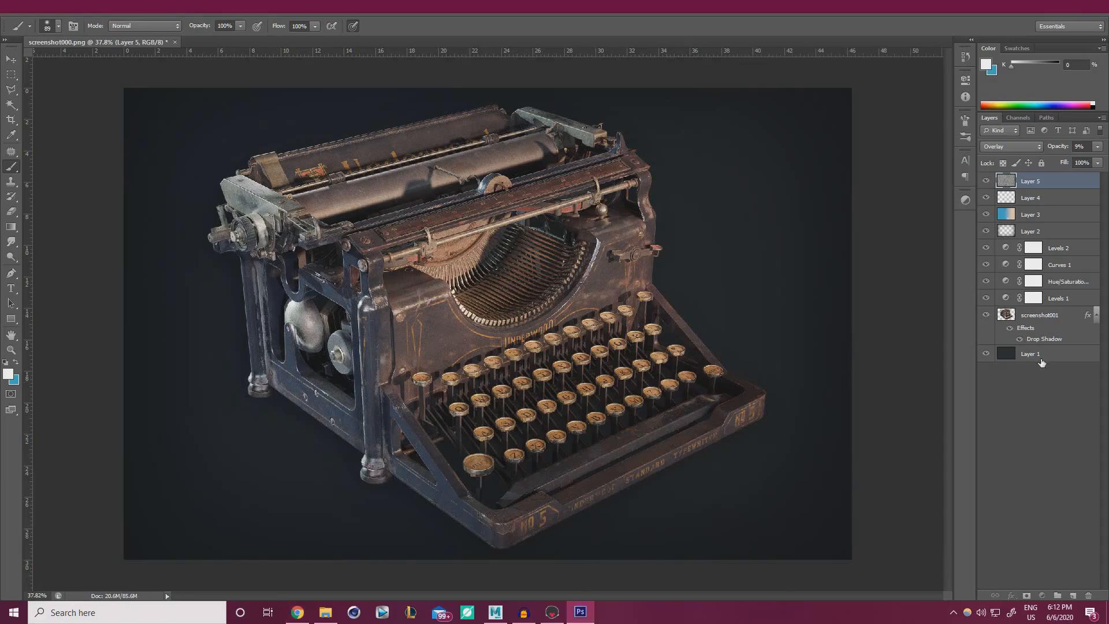
Paste the dust texture above Layer 1, rotate it -90° and scale it over the whole canvas.
left_click(1040, 354)
key("ctrl+v")
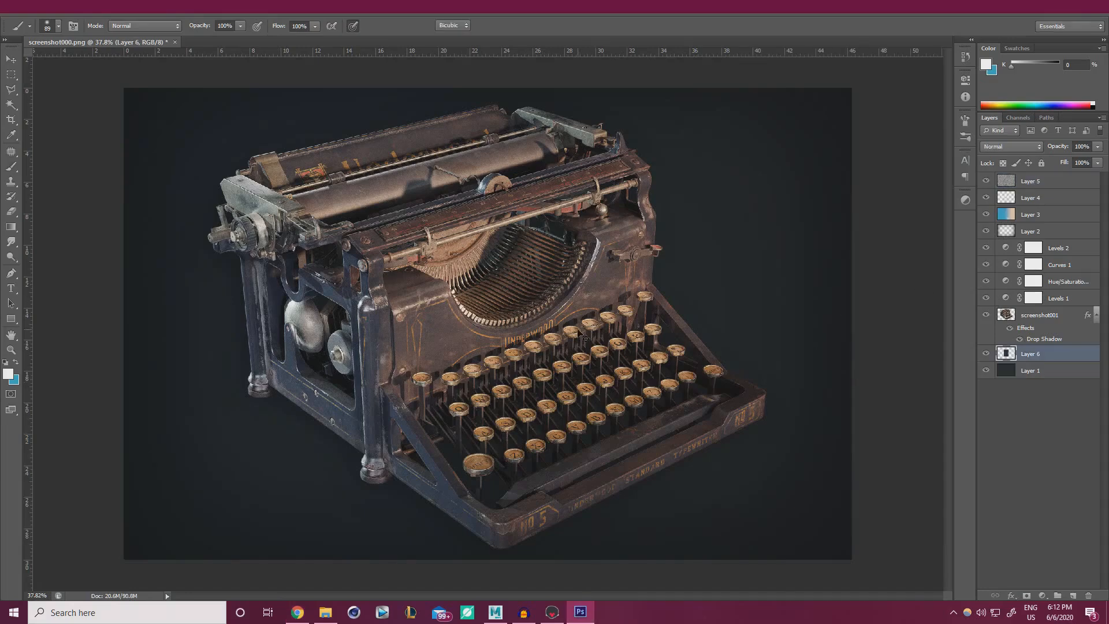
key("ctrl+t")
left_click_drag(436, 156, 388, 358, "shift")
key("ctrl+minus")
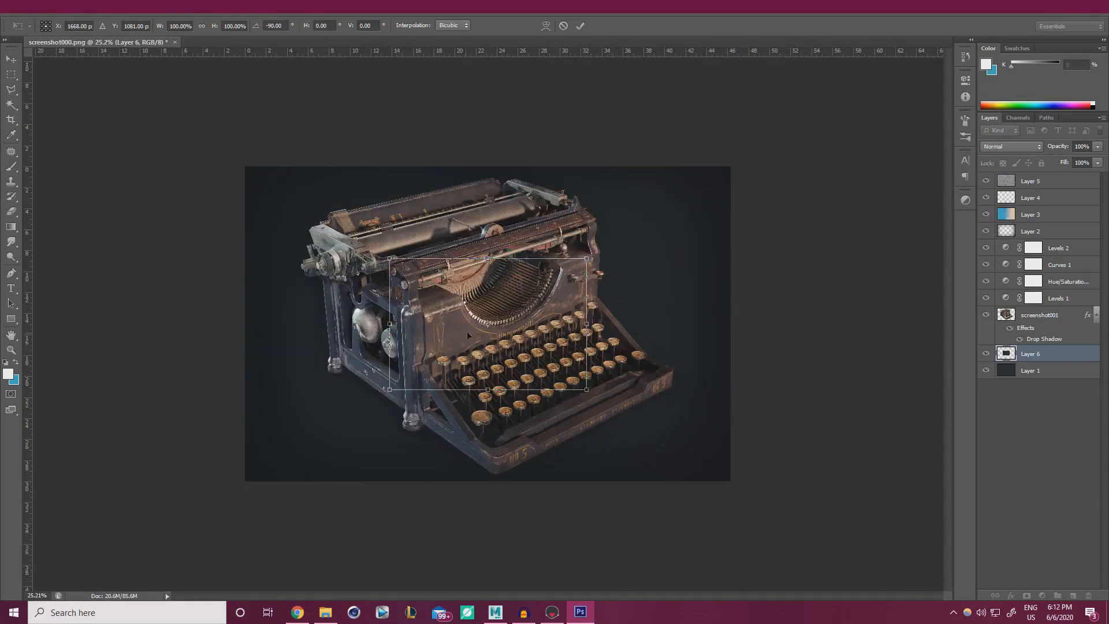
left_click_drag(467, 331, 321, 424)
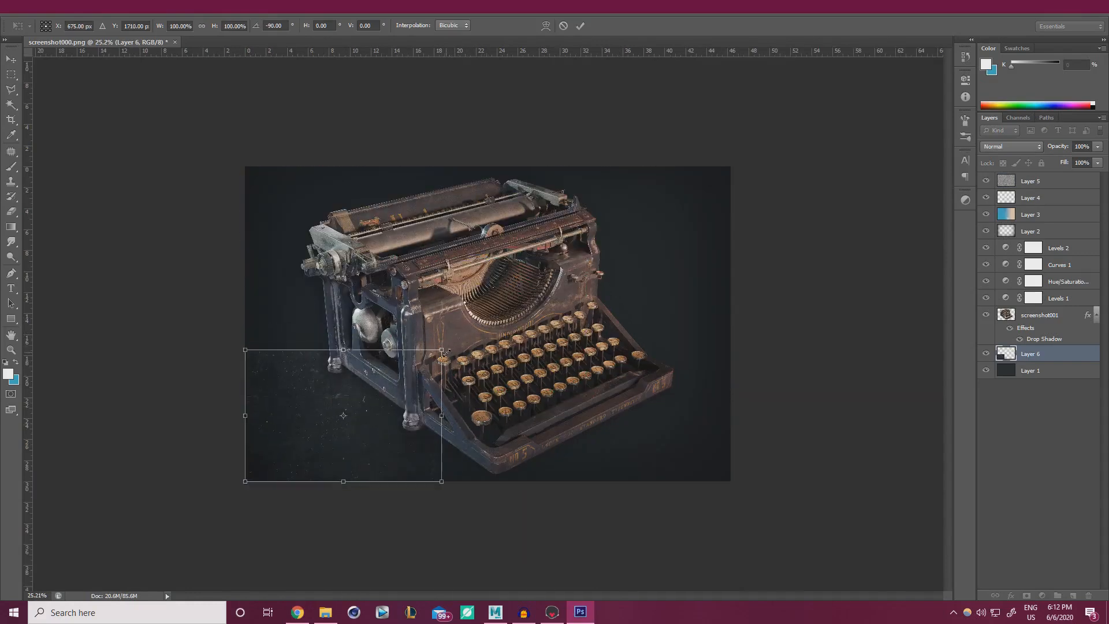
left_click_drag(446, 352, 778, 196, "shift")
key("ctrl+z")
left_click_drag(623, 278, 617, 285)
left_click(580, 26)
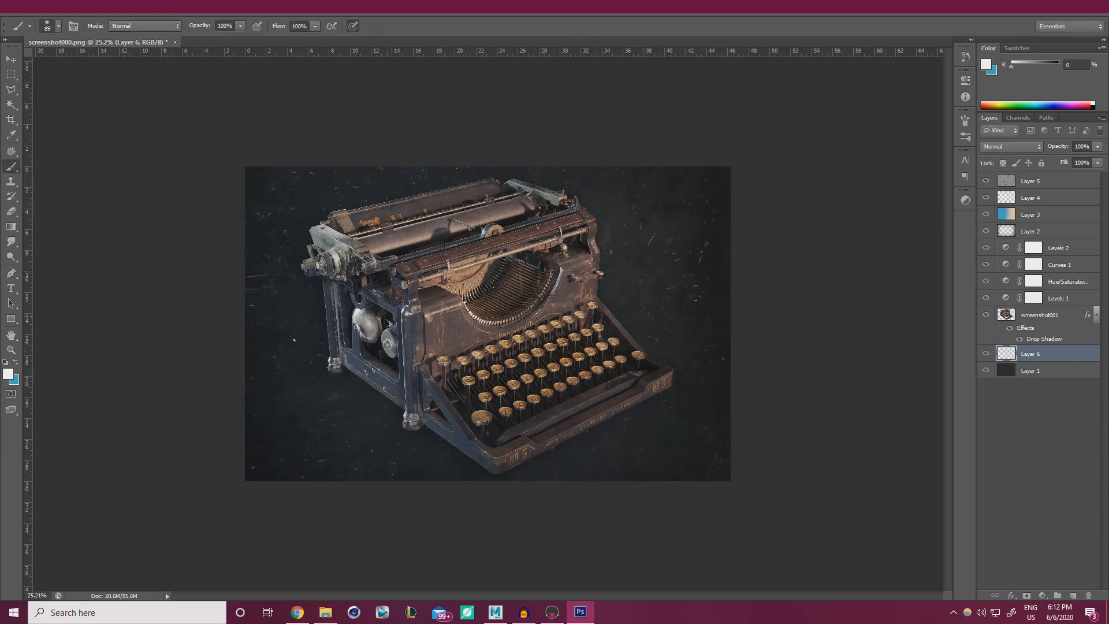
Switch the dust layer's blend mode from Multiply to Screen and lower its opacity.
scroll(388, 324, "up", 6, "alt")
scroll(439, 324, "down", 2, "alt")
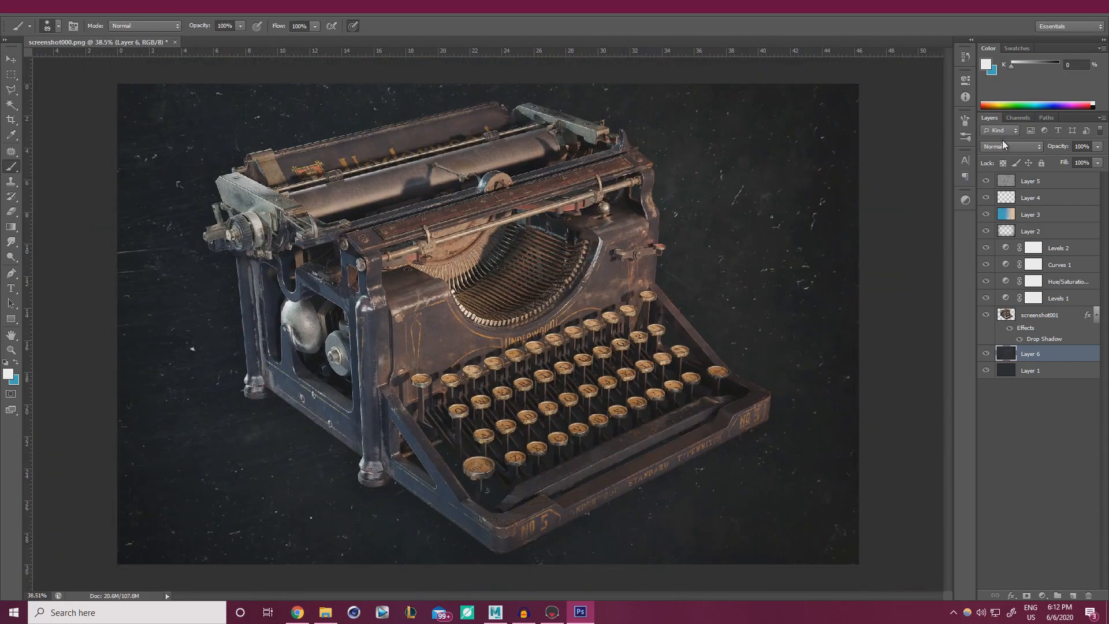
left_click(1003, 146)
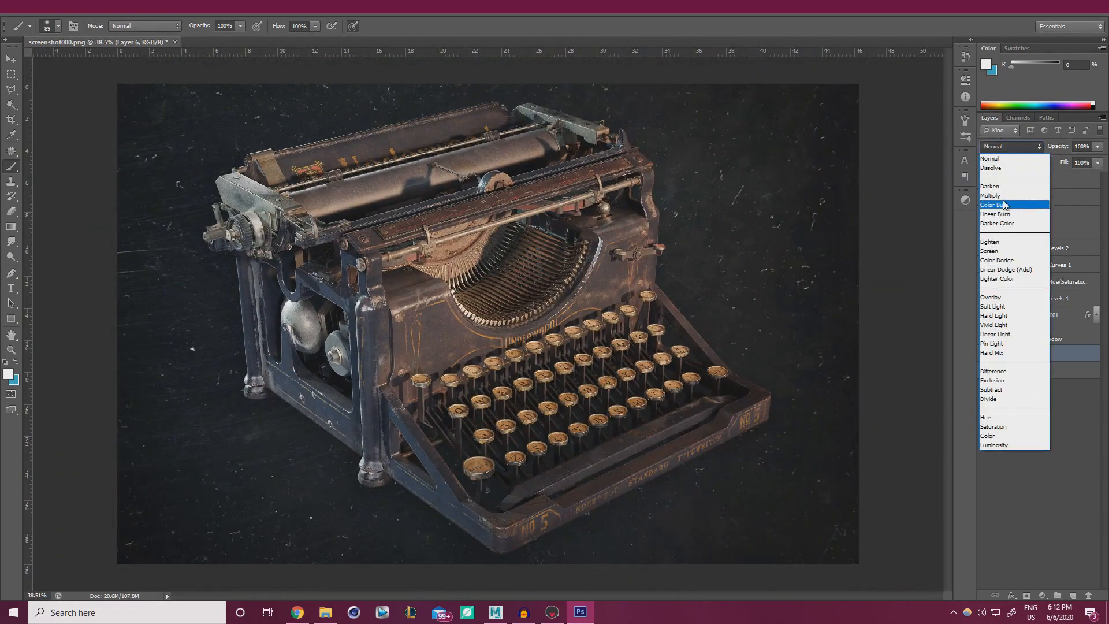
left_click(1003, 195)
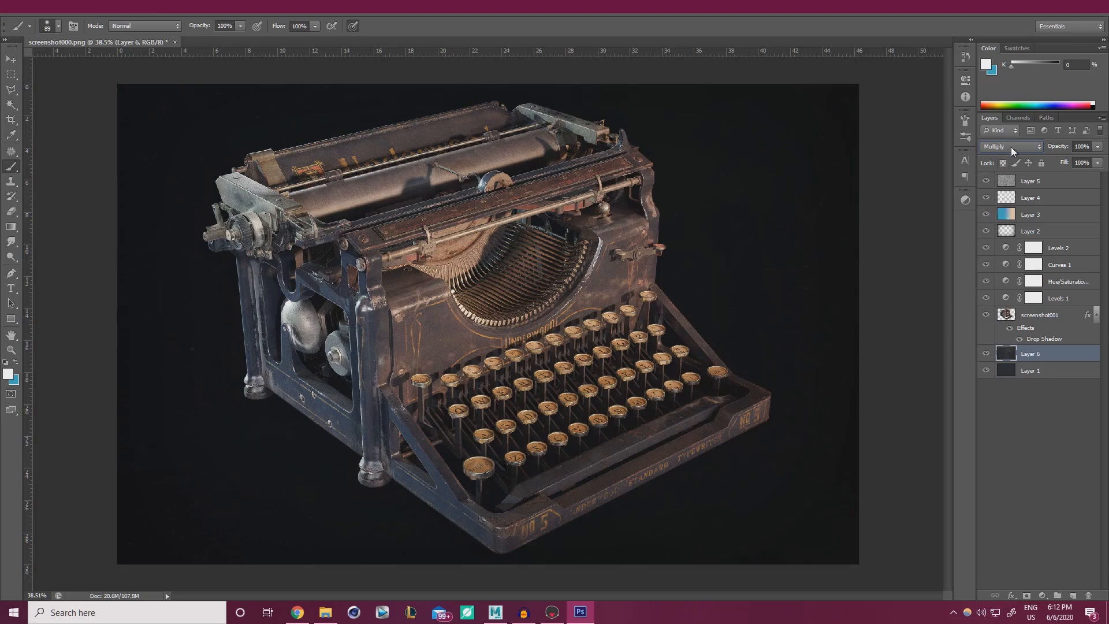
left_click(1012, 149)
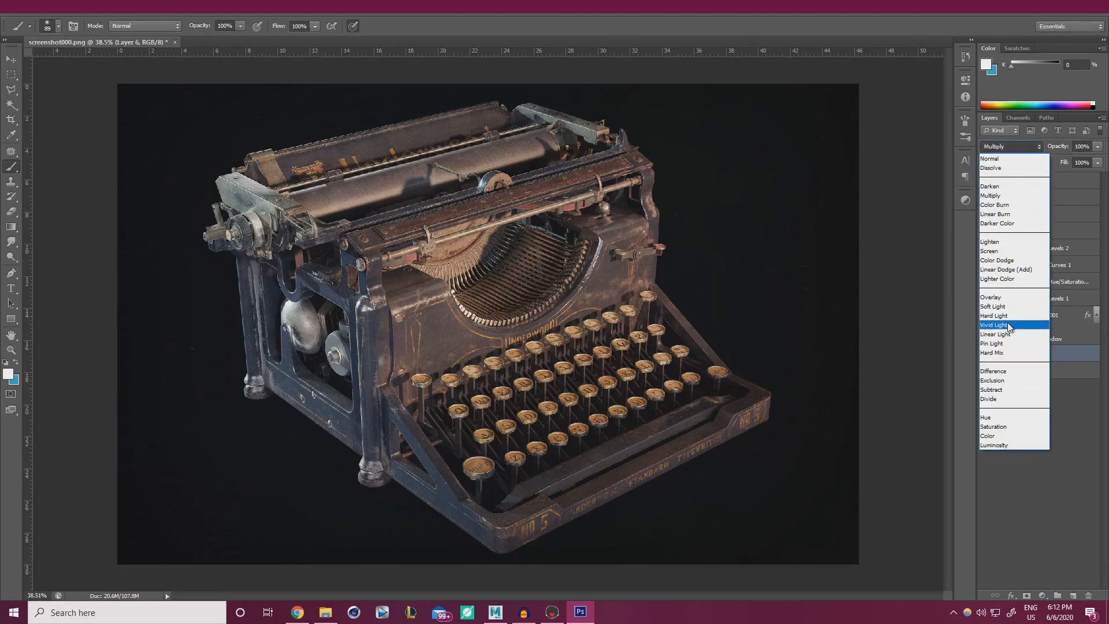
left_click(1011, 251)
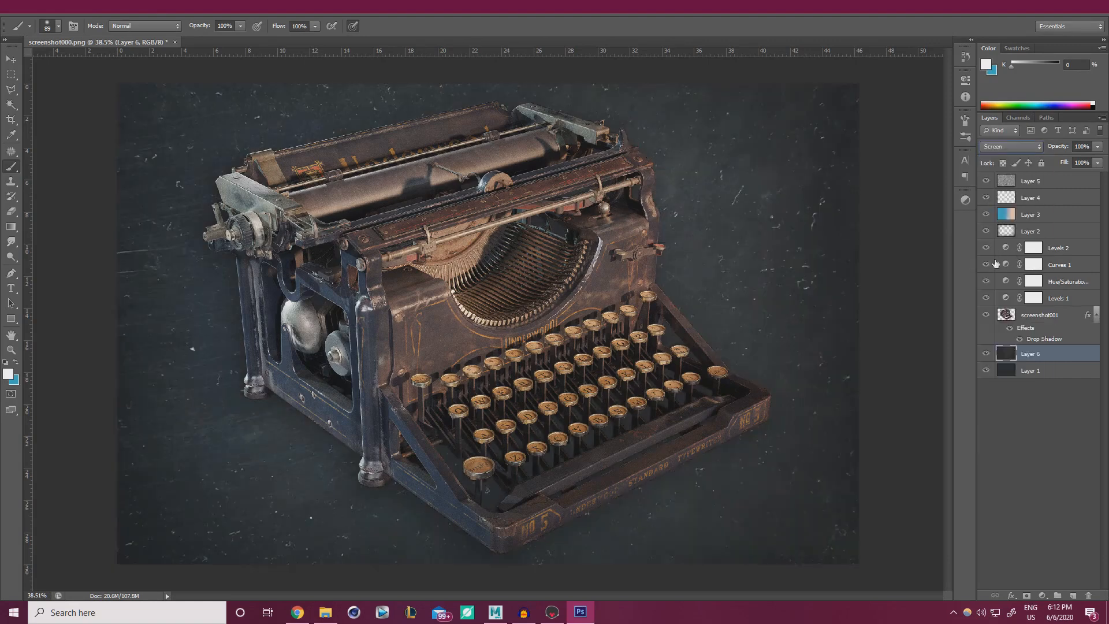
left_click(1097, 147)
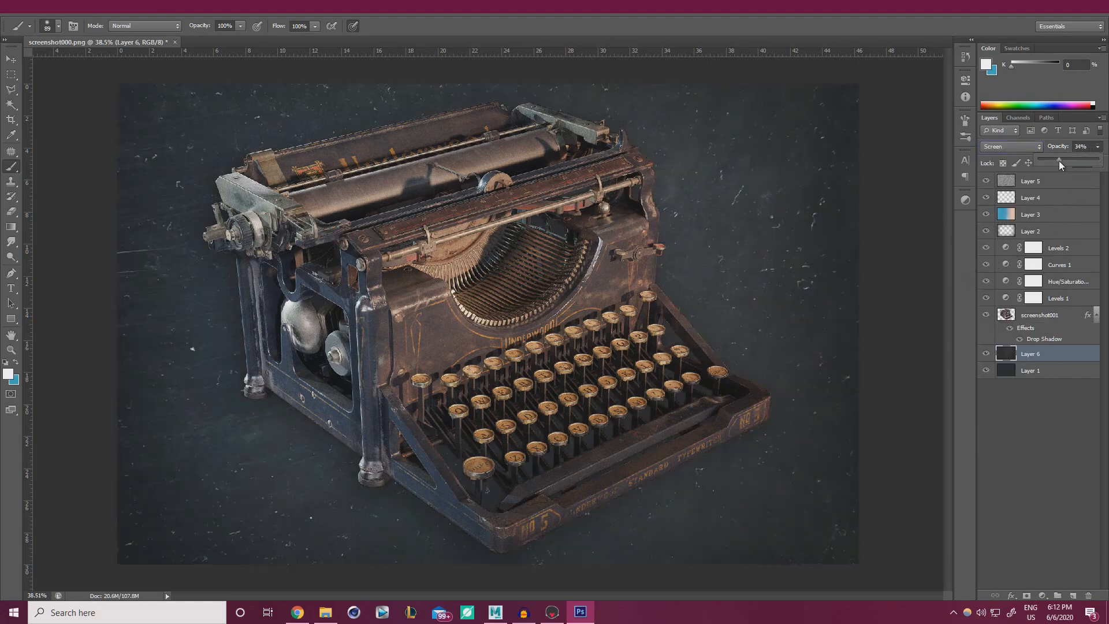
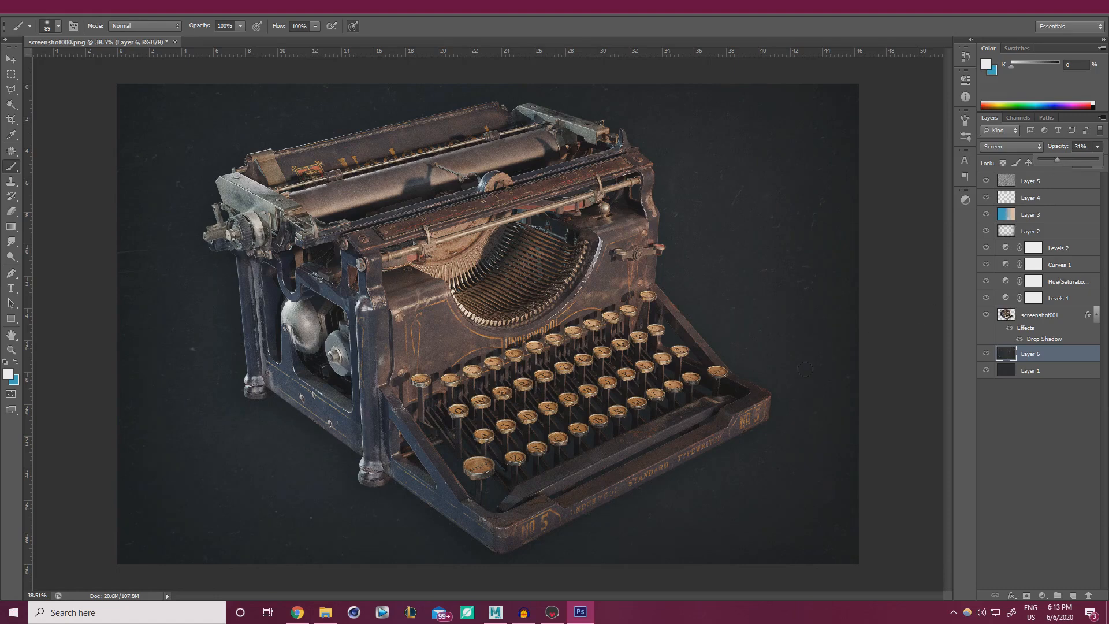
Duplicate Layer 6, rotate the copy about 180° and enlarge it to 122%.
key("ctrl+j")
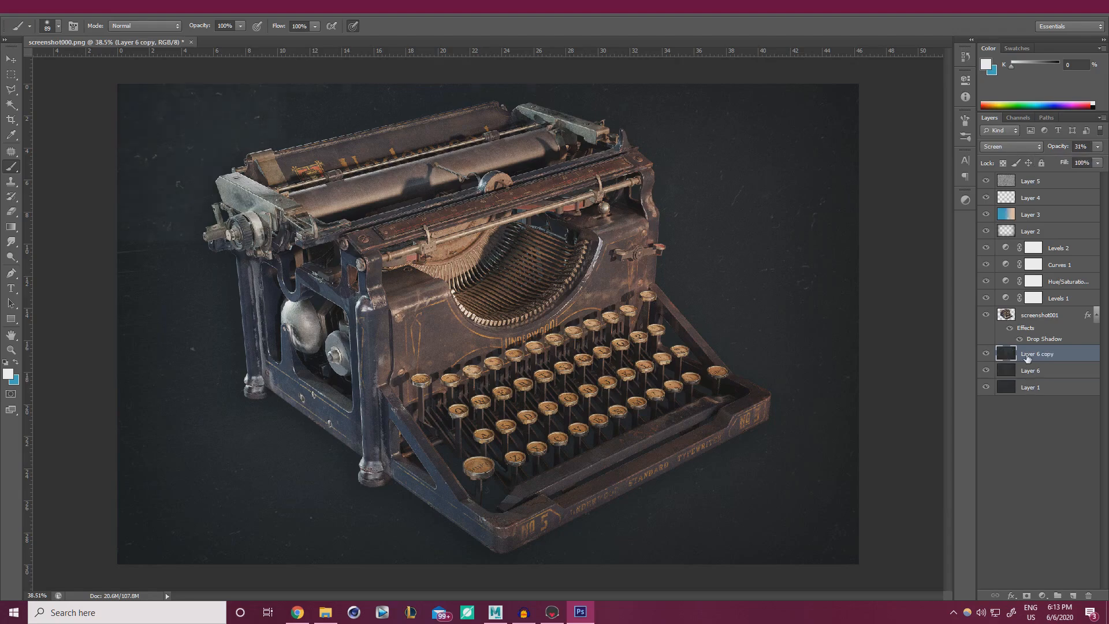
key("ctrl+t")
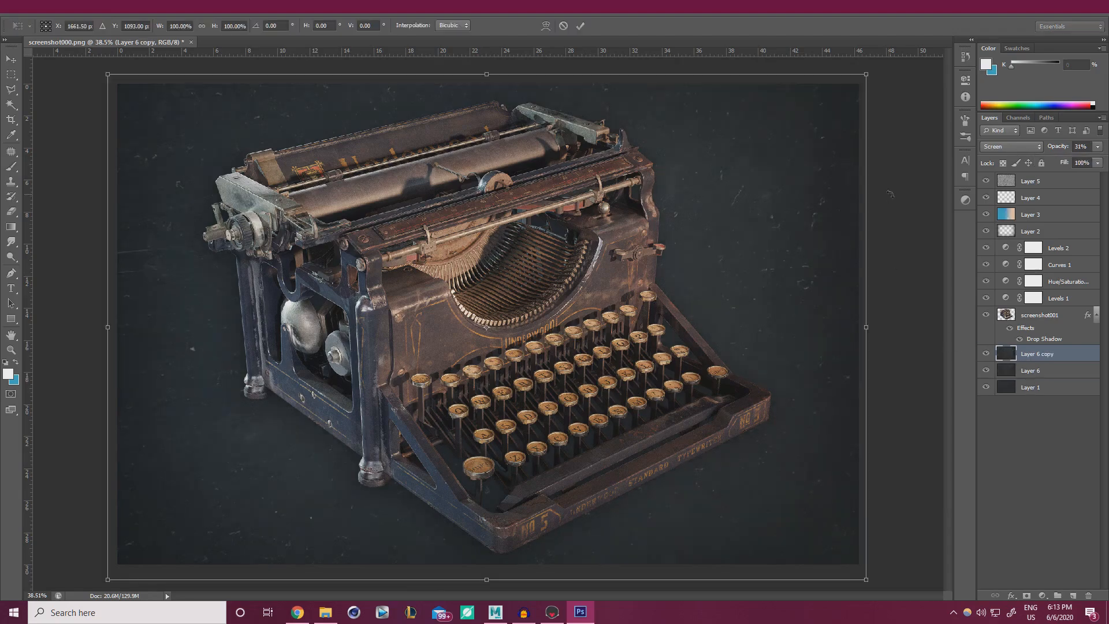
left_click_drag(890, 194, 240, 409, "shift")
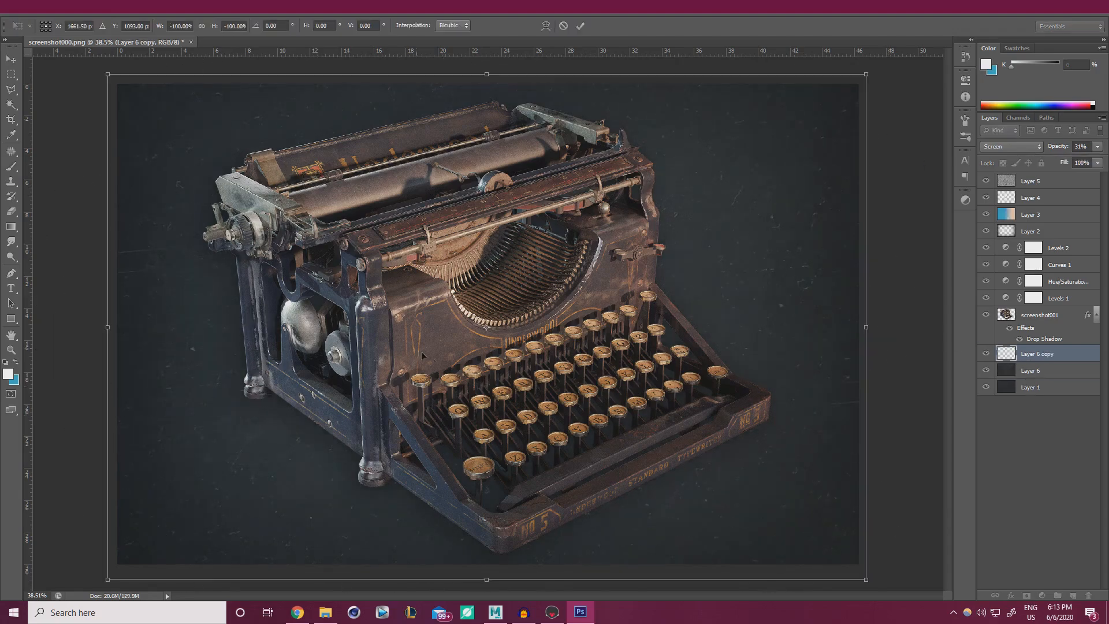
left_click_drag(904, 343, 903, 321)
scroll(819, 276, "down", 3, "alt")
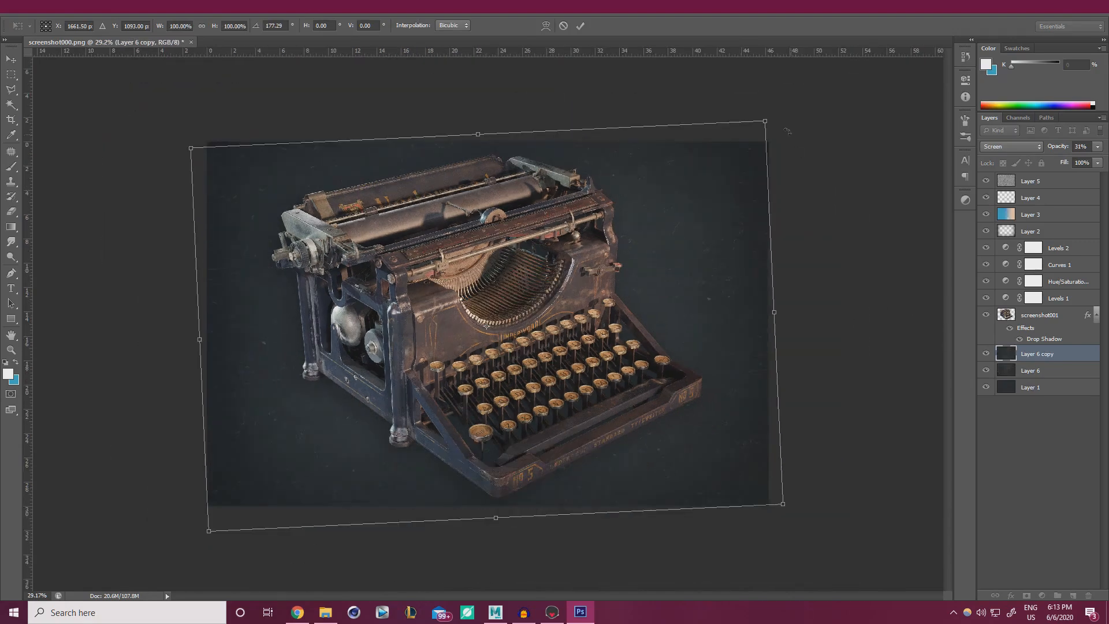
left_click_drag(773, 118, 829, 75, "alt+shift")
left_click_drag(868, 223, 862, 200)
left_click(580, 25)
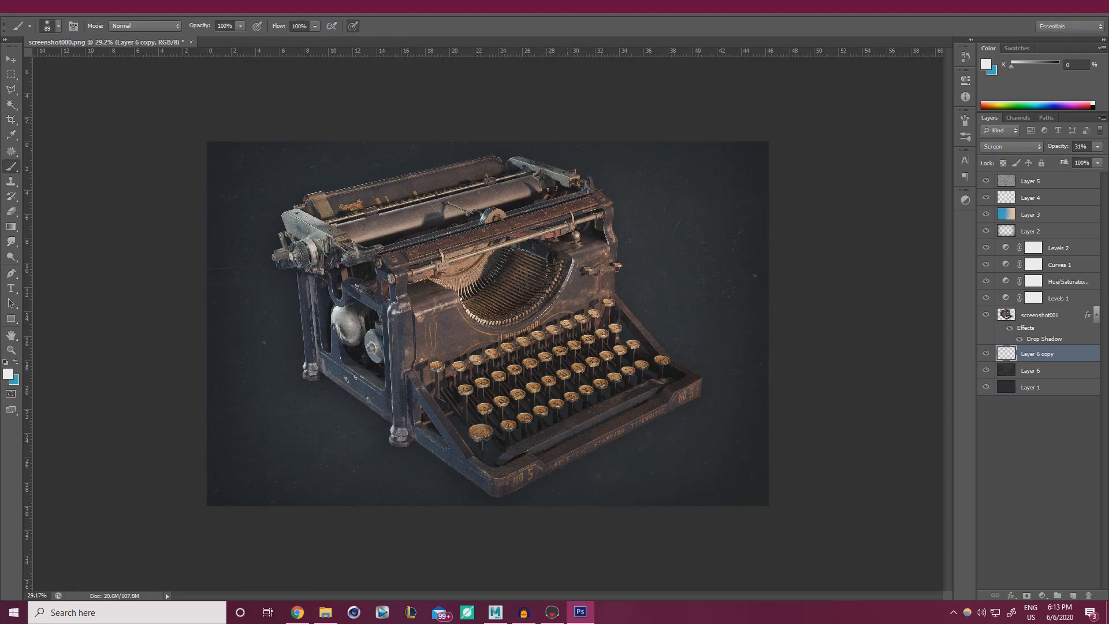
Lower the Layer 6 copy's opacity to 19% and select Layer 1.
scroll(583, 267, "up", 2, "alt")
left_click(1096, 146)
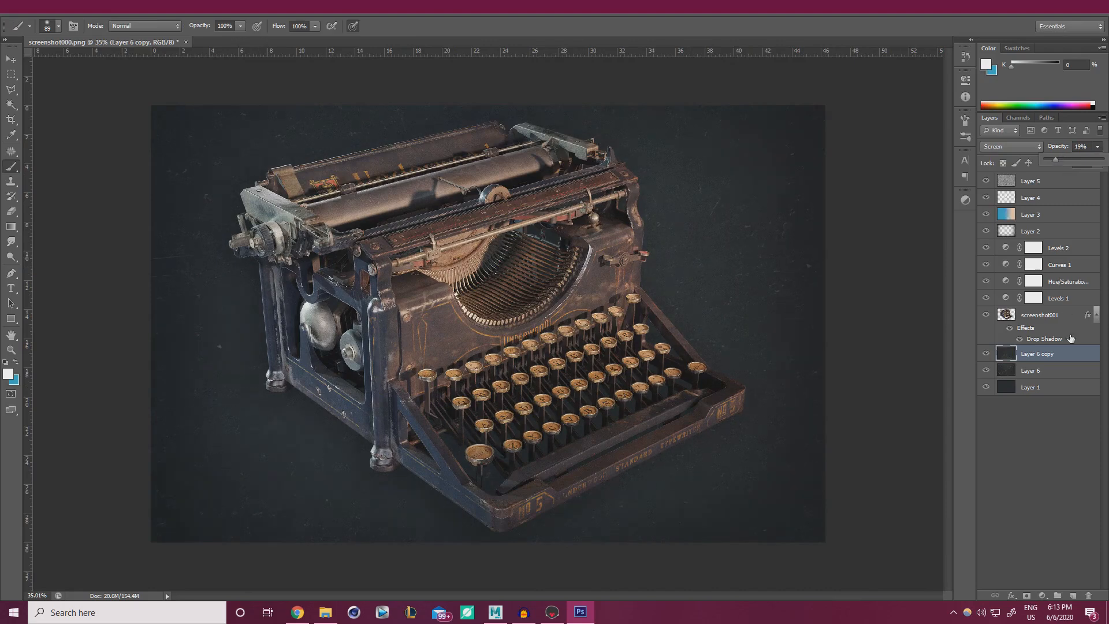
left_click(1046, 374)
left_click(1033, 391)
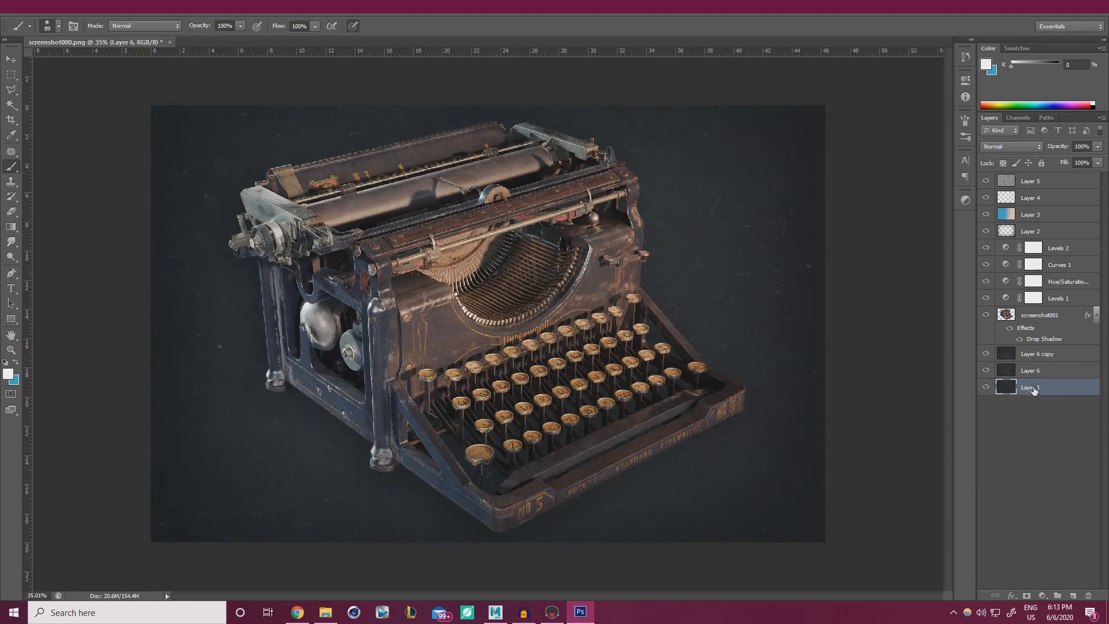
Apply Hue/Saturation to Layer 1 with hue +30, saturation +24 and lightness -31.
key("ctrl+u")
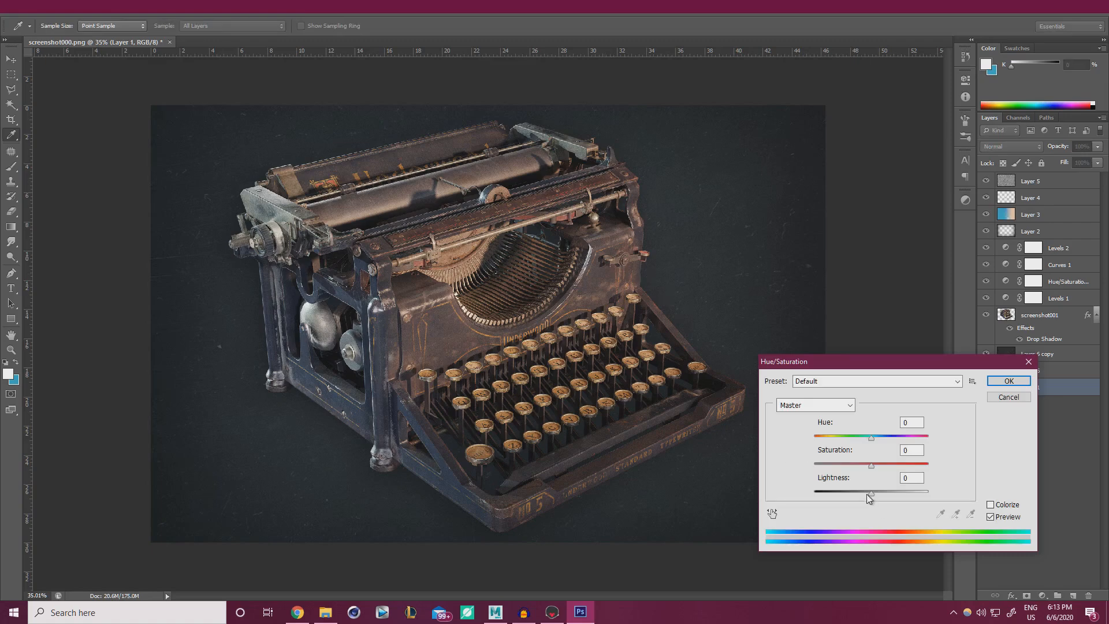
left_click_drag(871, 492, 894, 467)
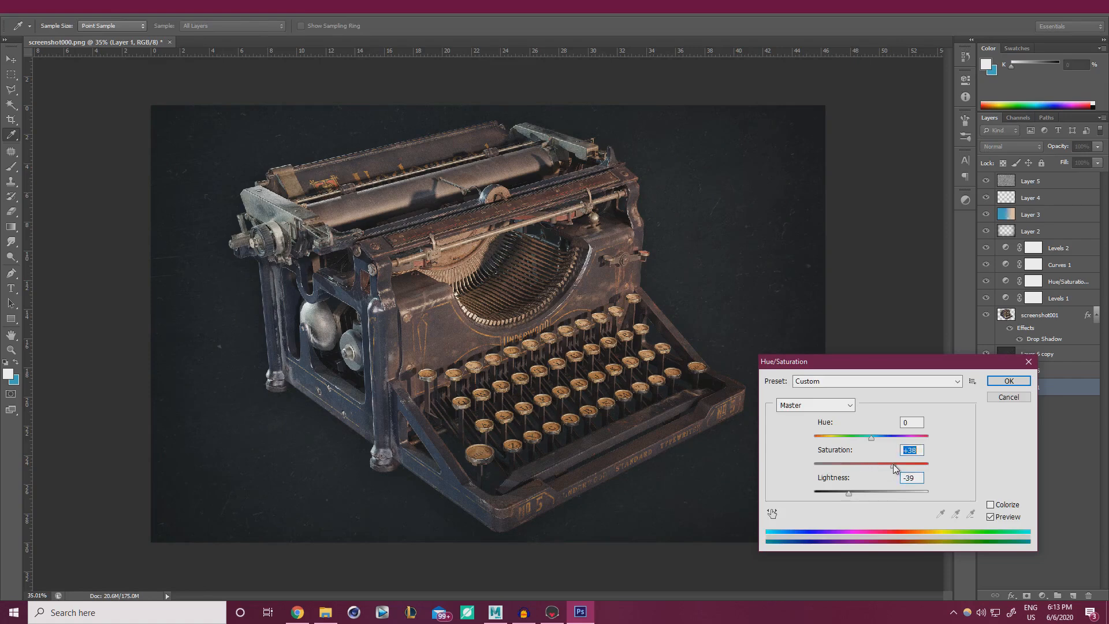
left_click_drag(852, 434, 807, 439)
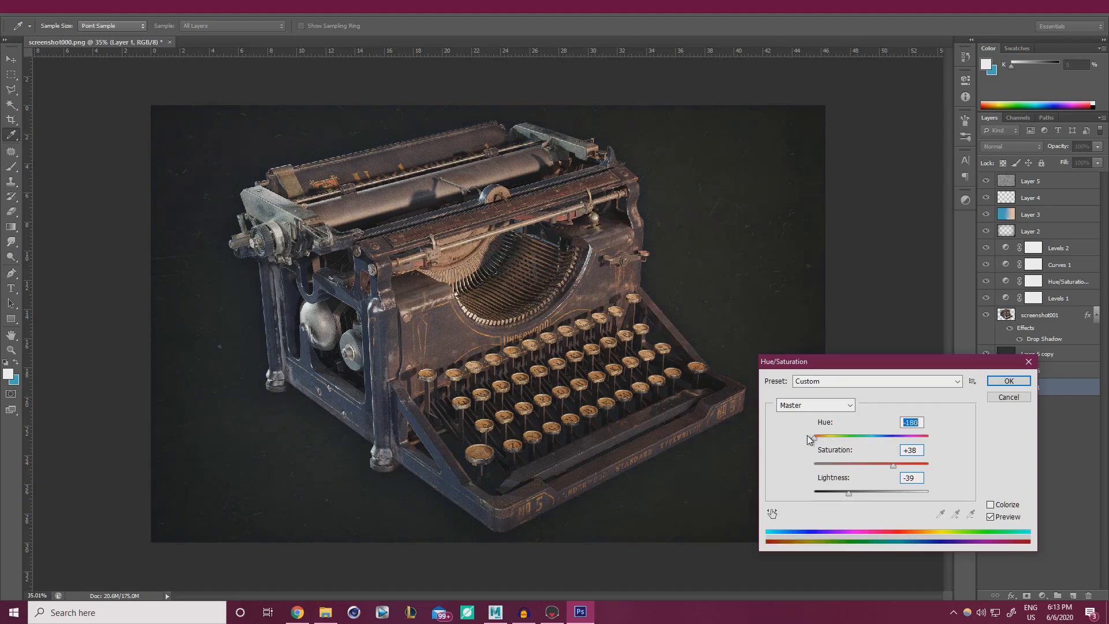
left_click(915, 465)
left_click(888, 437)
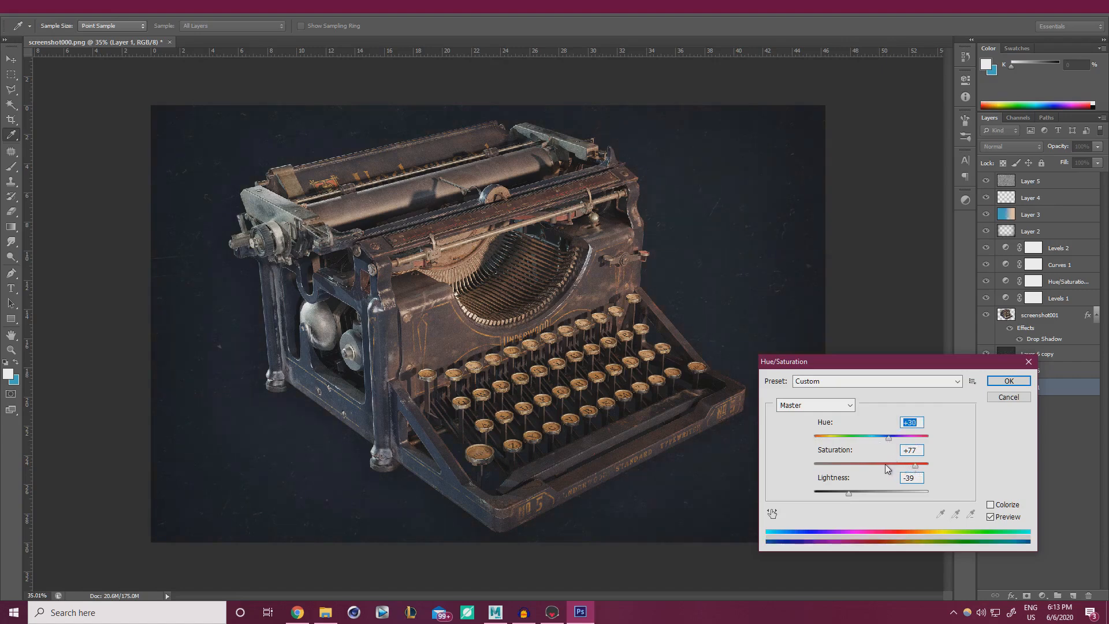
left_click(886, 465)
left_click_drag(852, 494, 854, 494)
left_click(1008, 383)
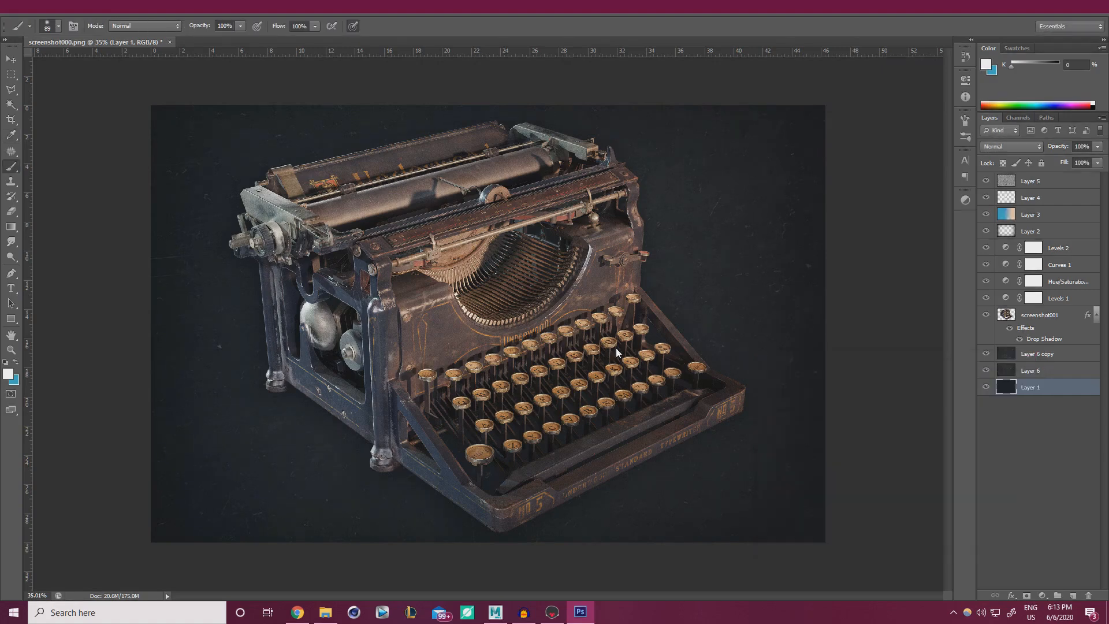
scroll(599, 353, "down", 6, "alt")
Set Layer 2's opacity to 42%.
scroll(600, 350, "up", 5, "alt")
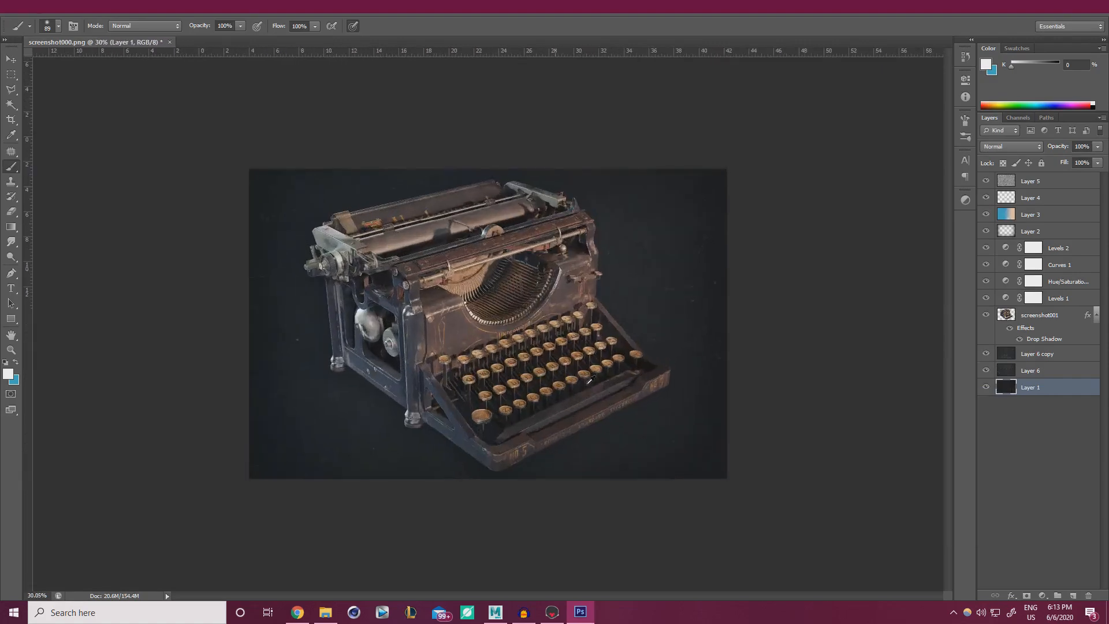
left_click(1047, 231)
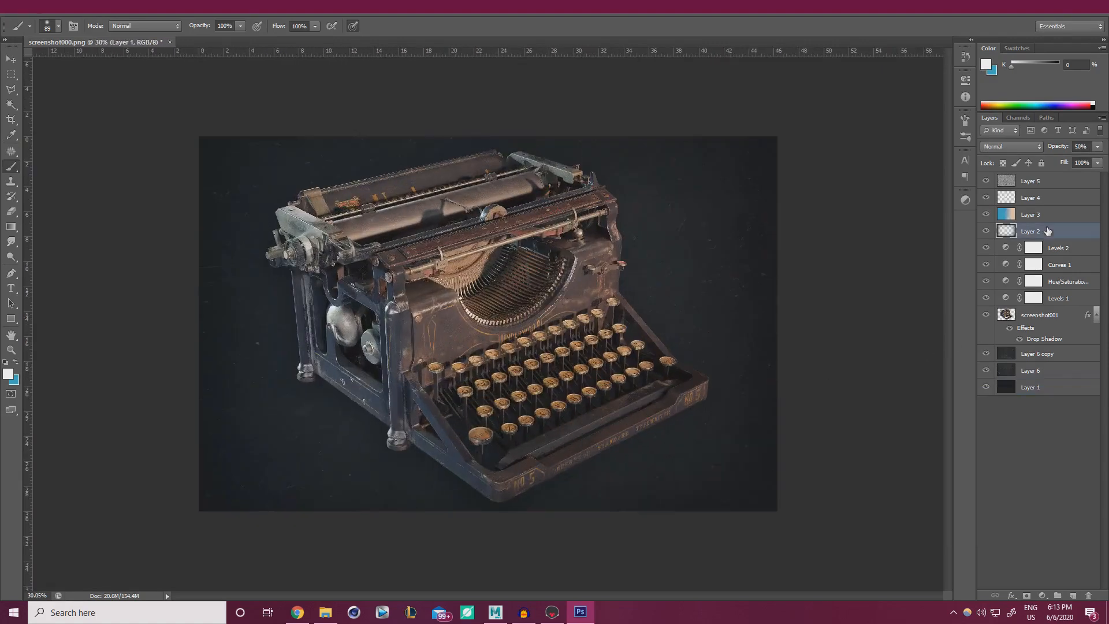
left_click(1096, 147)
left_click(1099, 153)
Add a new empty Layer 7 above Layer 5 and pick the Type tool, zooming in.
left_click(1059, 182)
left_click(1072, 596)
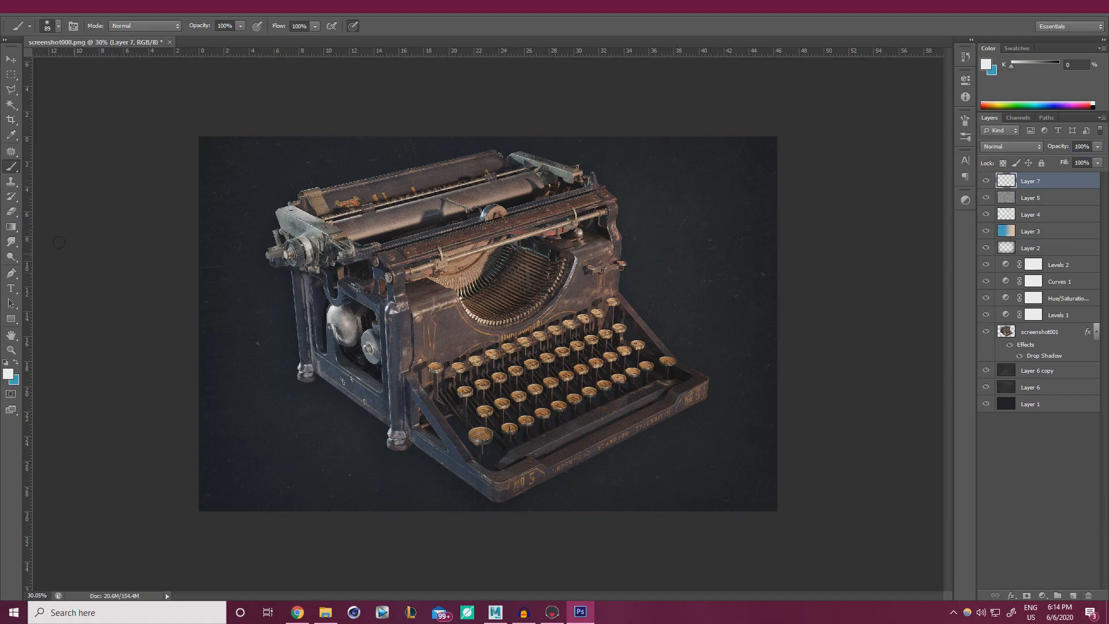
left_click(11, 289)
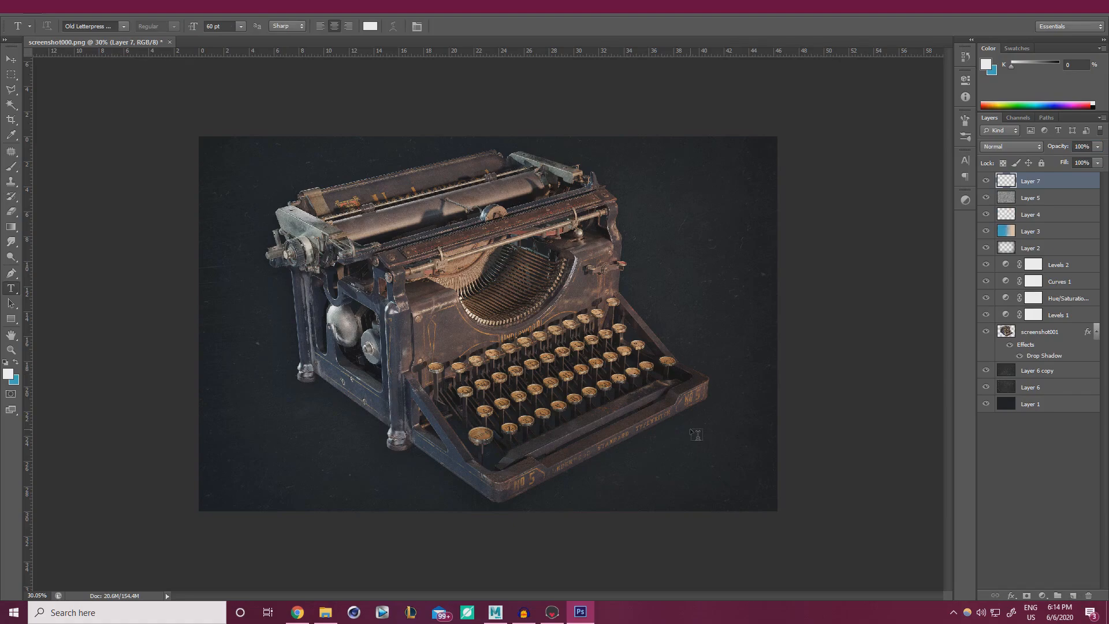
scroll(689, 428, "up", 5, "alt")
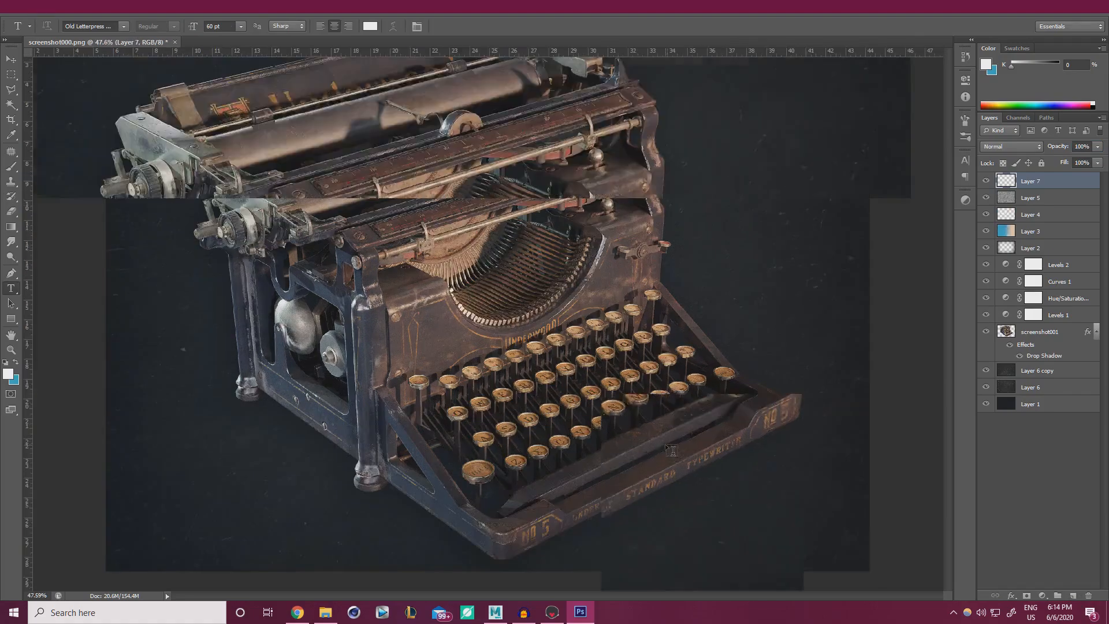
scroll(670, 444, "up", 10, "alt")
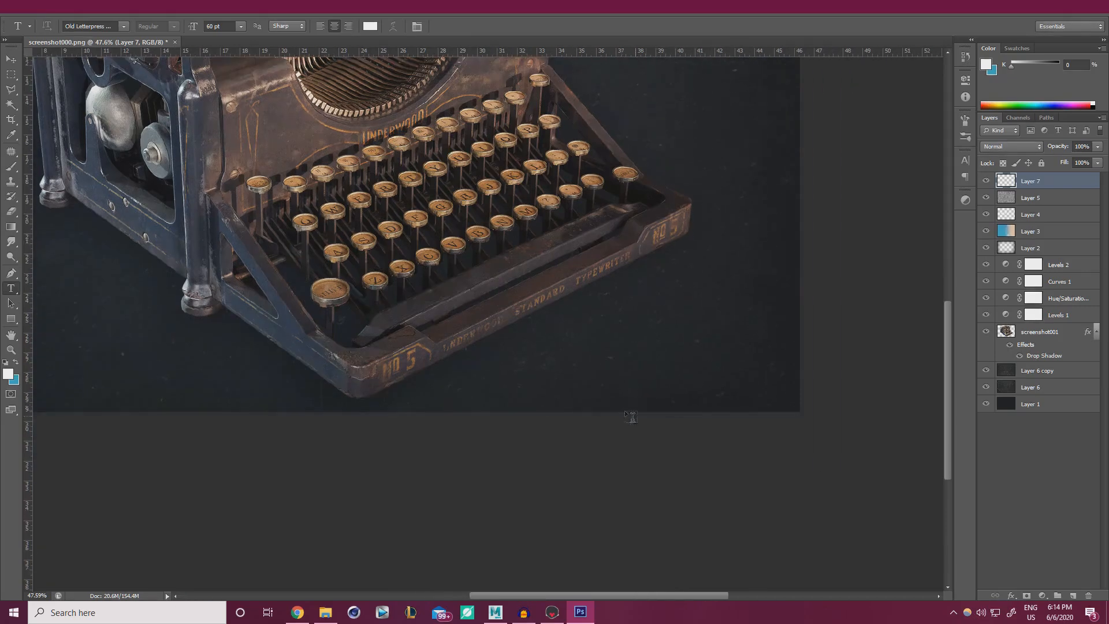
Type the contact's e-mail address below the typewriter and select the whole line.
left_click(353, 362)
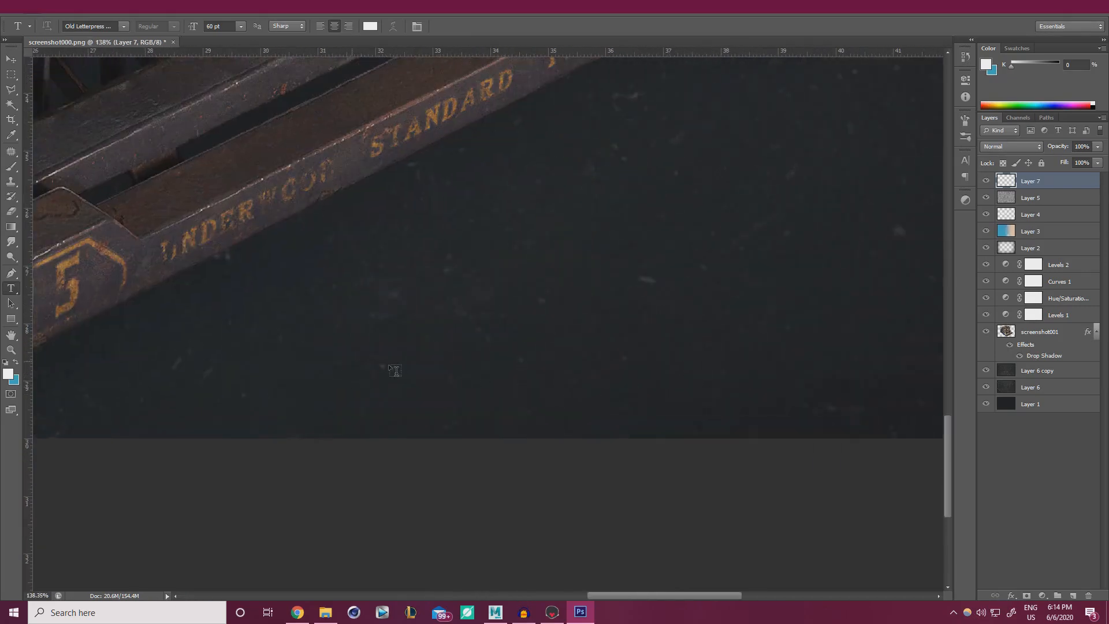
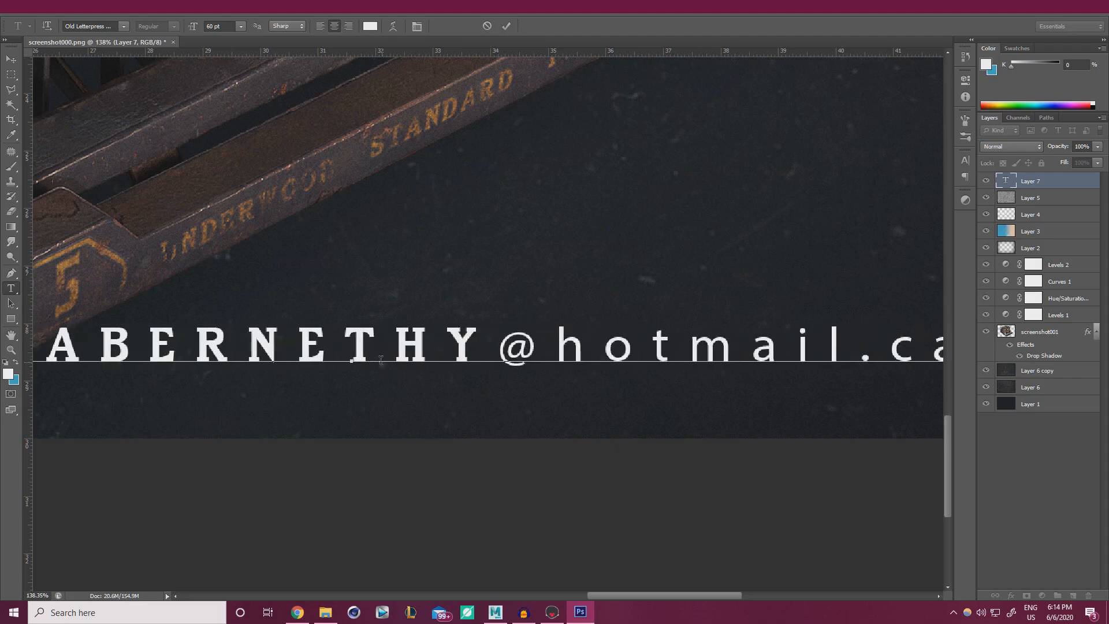
scroll(338, 297, "down", 1, "alt")
scroll(338, 298, "down", 5, "alt")
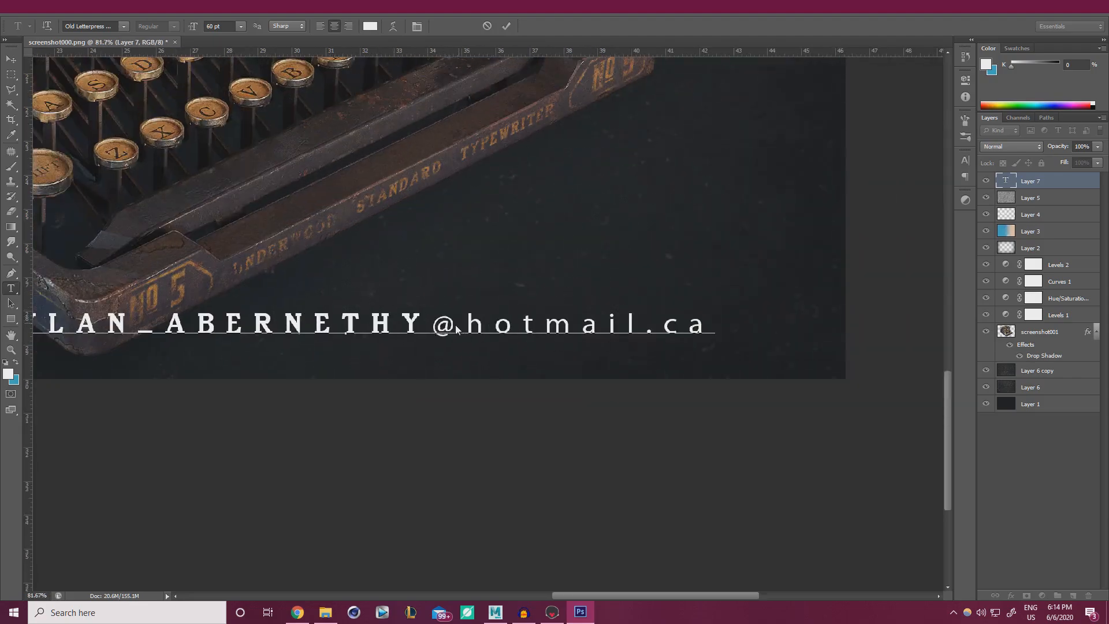
scroll(406, 332, "down", 1, "alt")
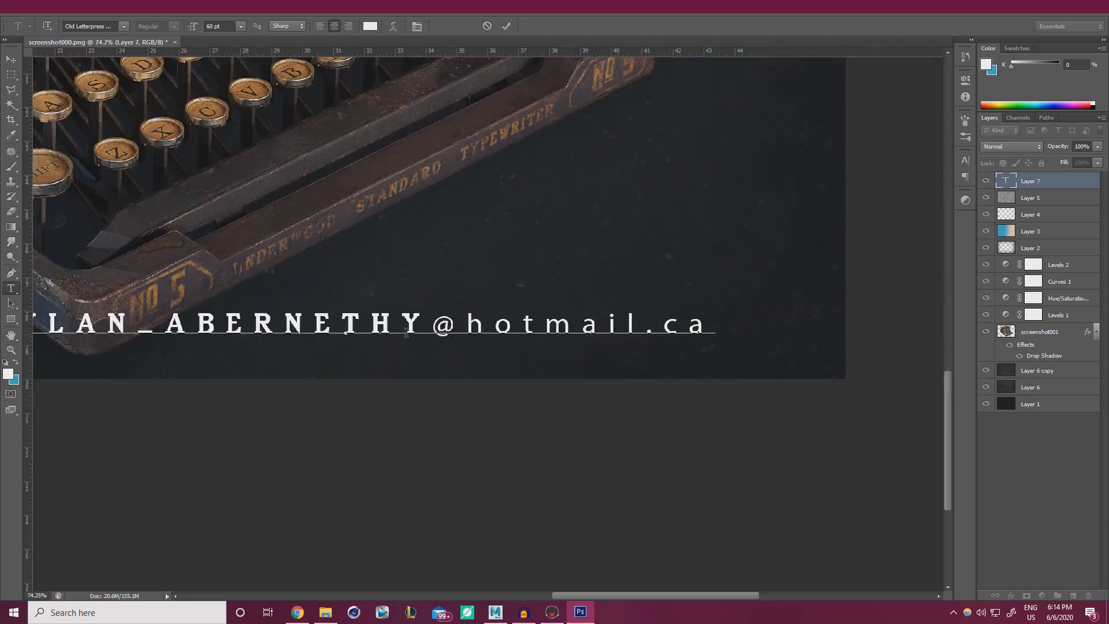
scroll(406, 332, "down", 5, "alt")
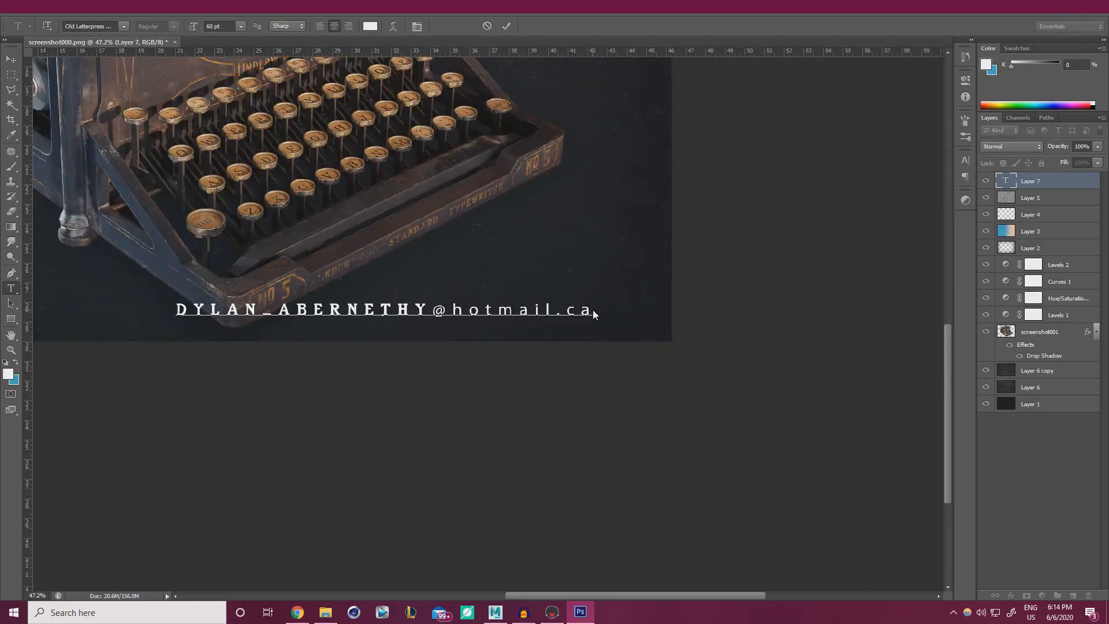
left_click_drag(593, 307, 211, 123)
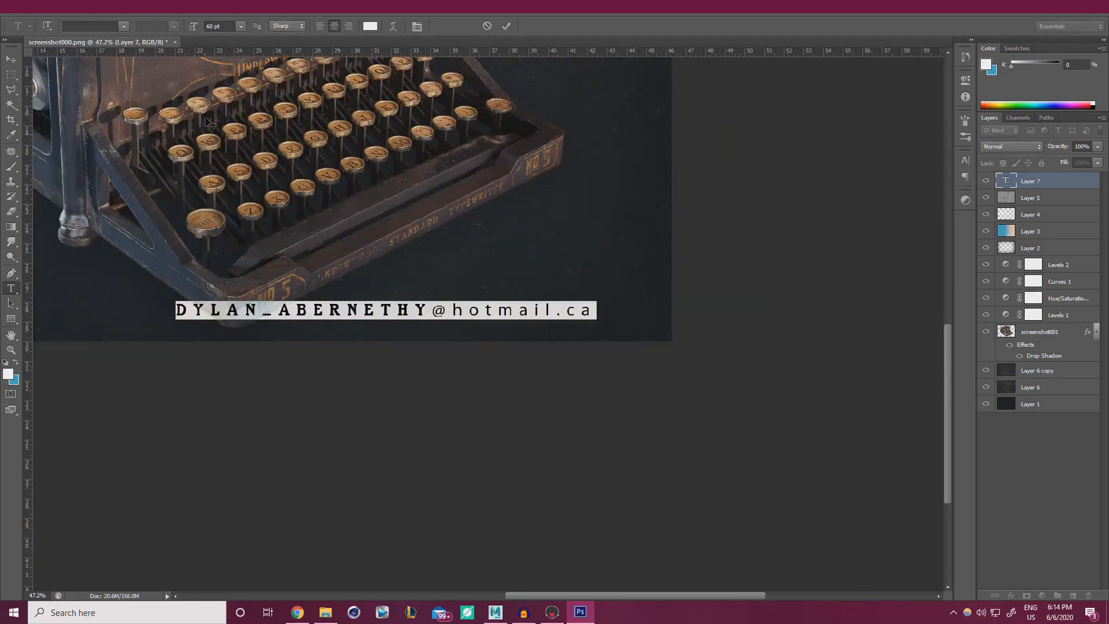
Try the Type Keys font on the e-mail line and commit it.
left_click(122, 27)
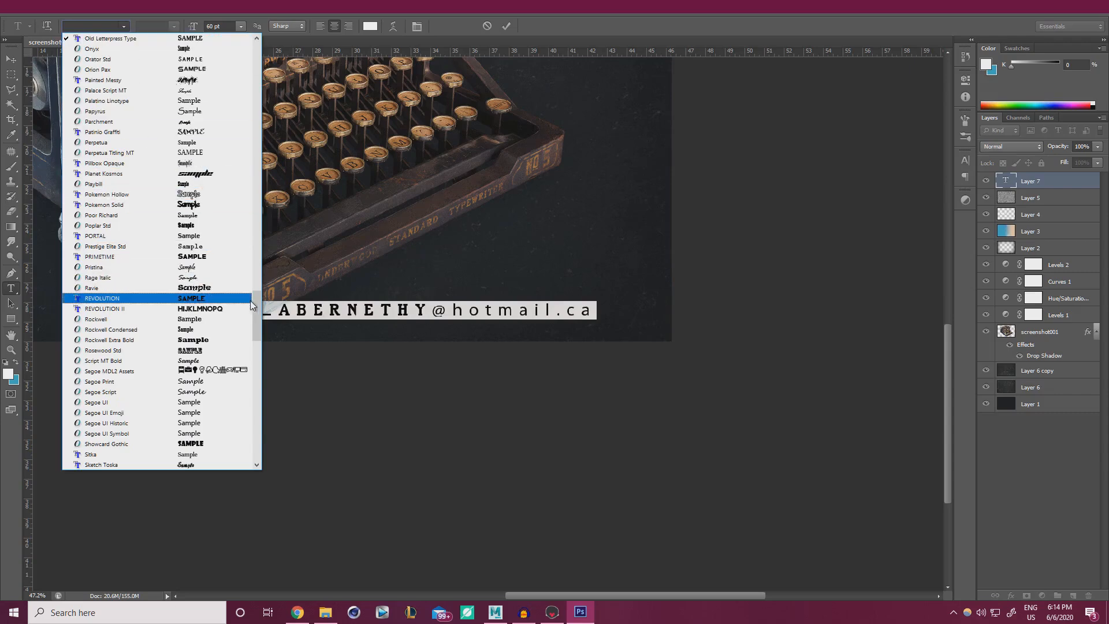
left_click_drag(250, 300, 258, 356)
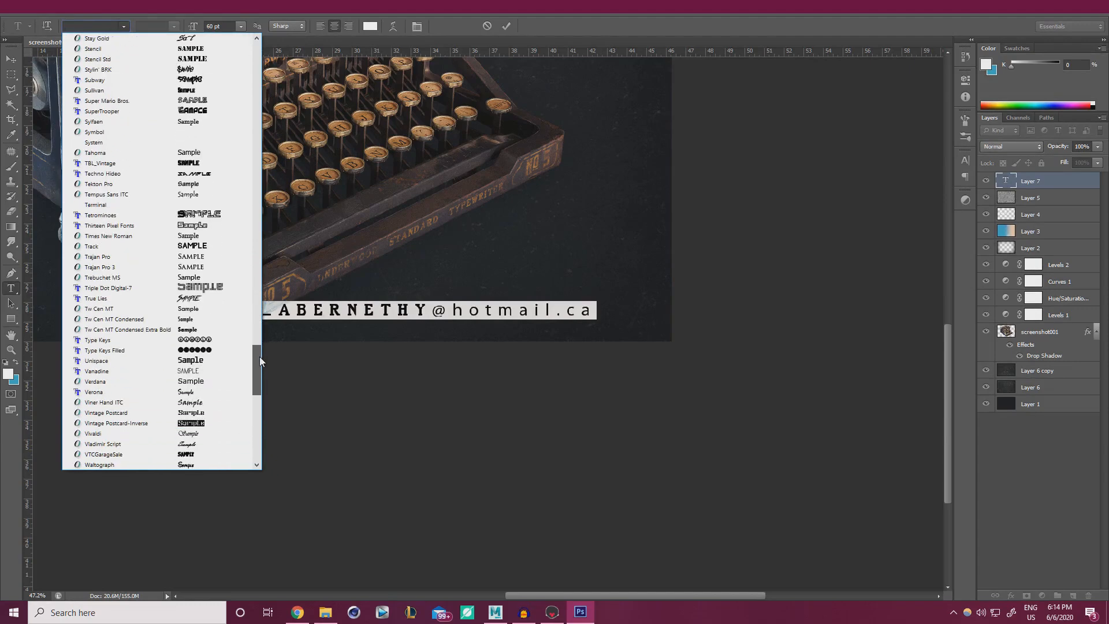
left_click(209, 341)
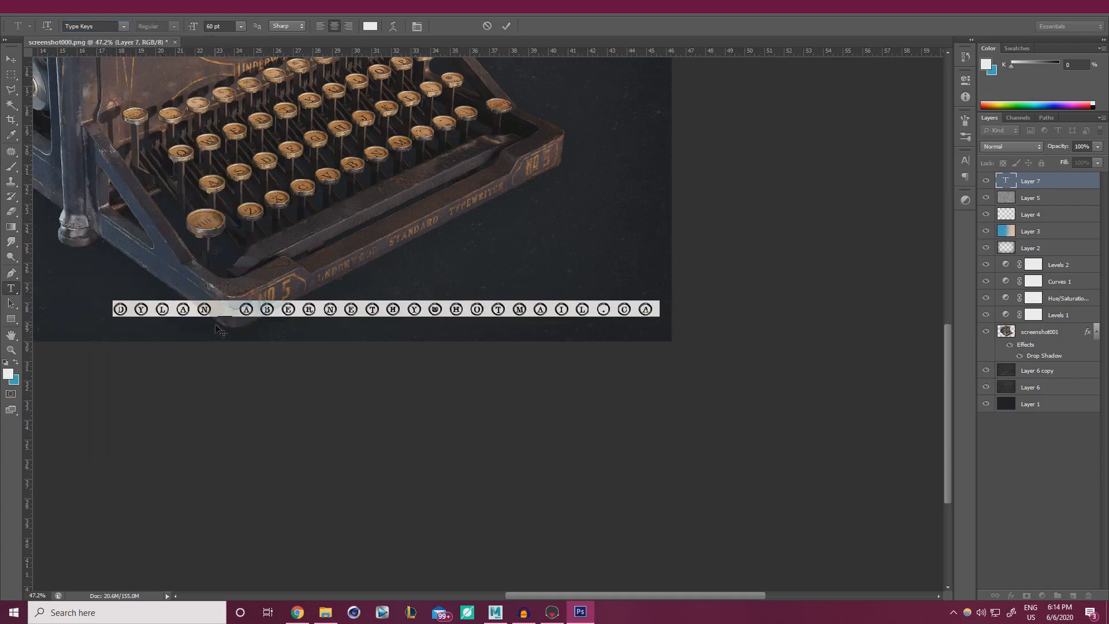
left_click(507, 26)
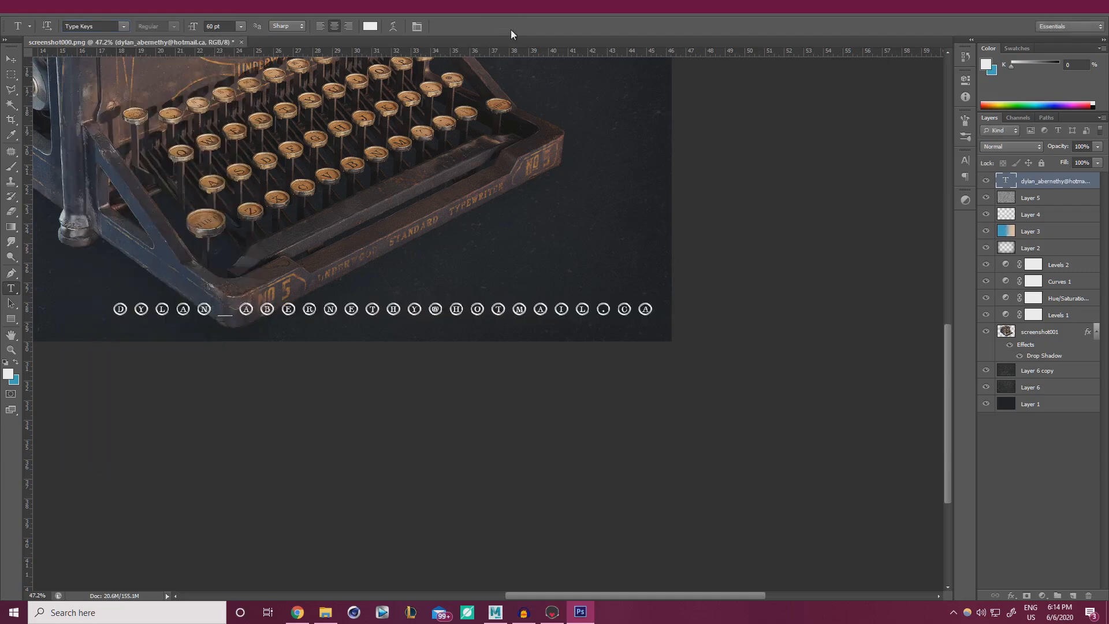
Reselect the e-mail line and set it in Vintage Postcard.
left_click_drag(656, 310, 114, 310)
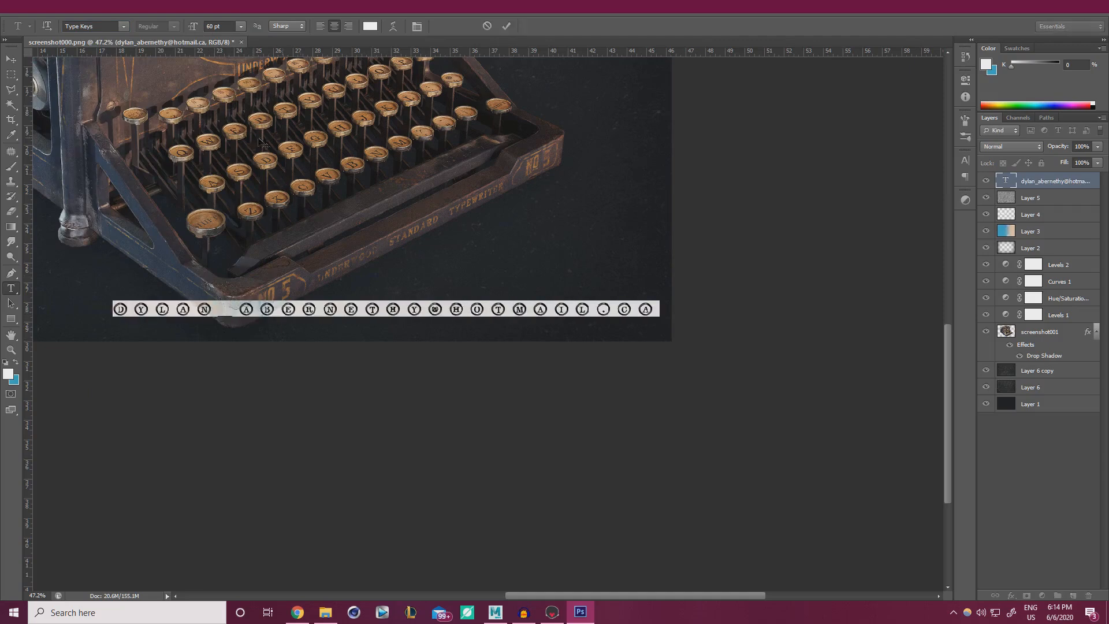
left_click(123, 27)
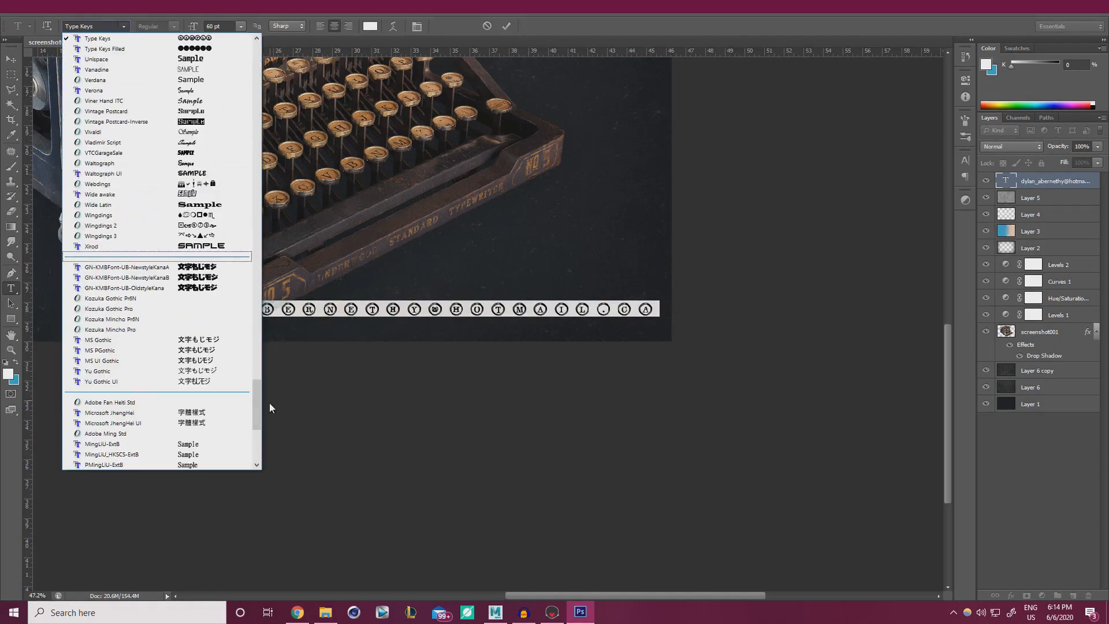
left_click_drag(259, 406, 260, 393)
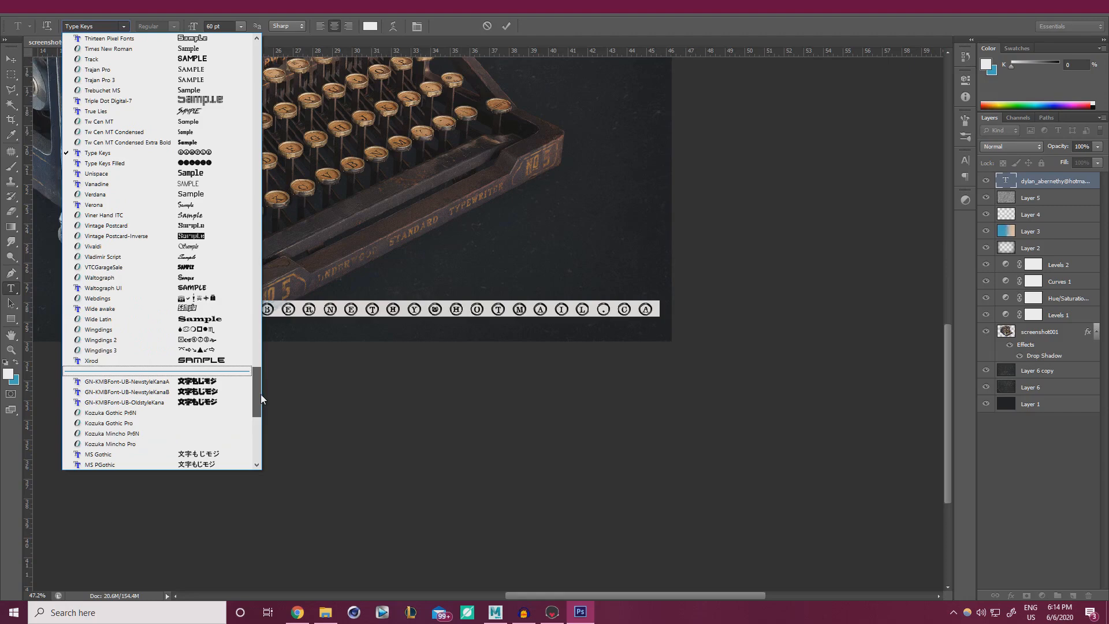
left_click(141, 237)
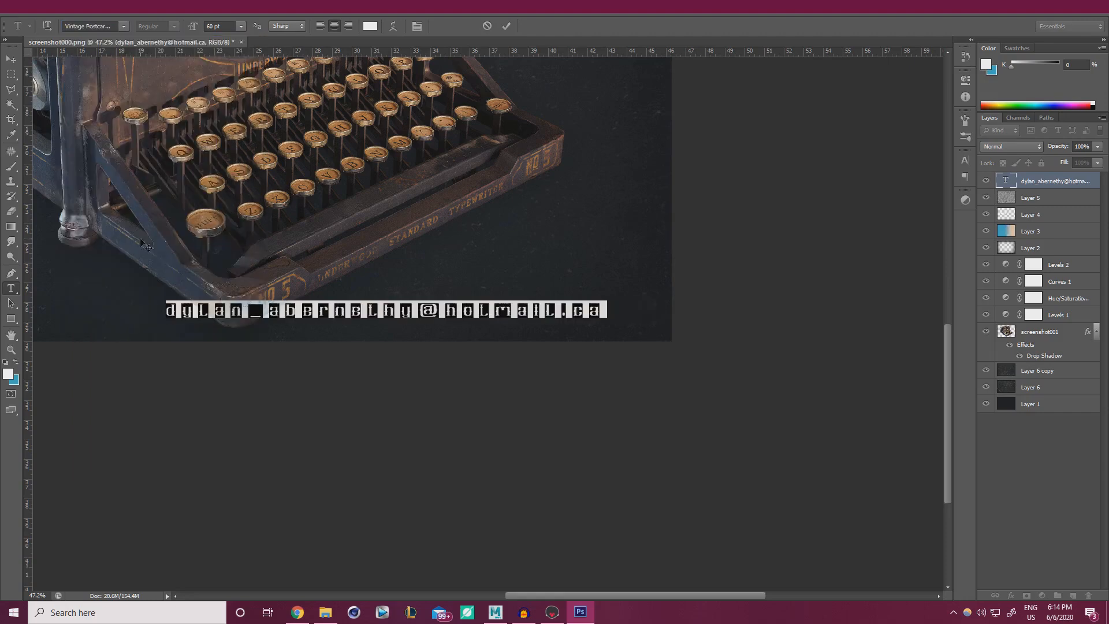
Browse the font list without changing the font, then open a new Chrome tab.
left_click(124, 26)
left_click_drag(252, 403, 263, 190)
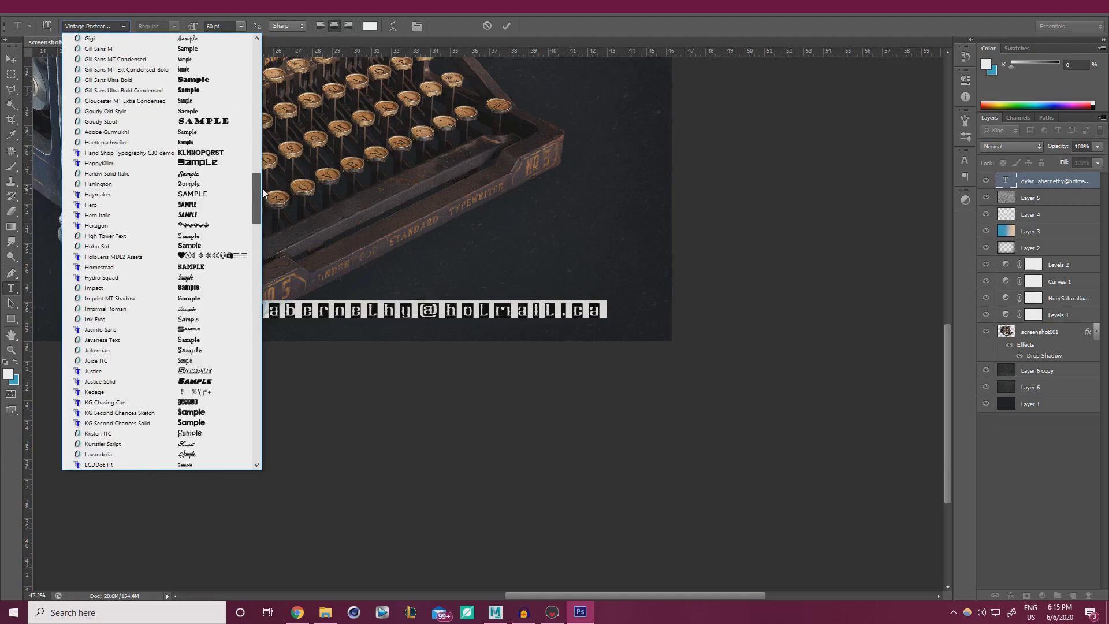
left_click_drag(263, 191, 263, 166)
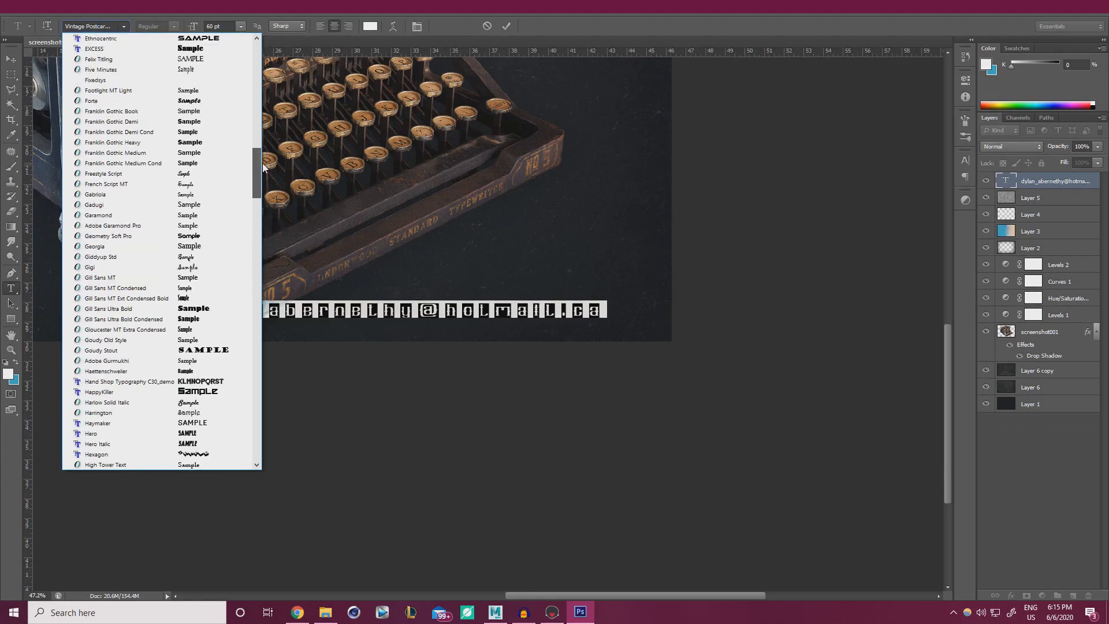
left_click_drag(262, 162, 255, 91)
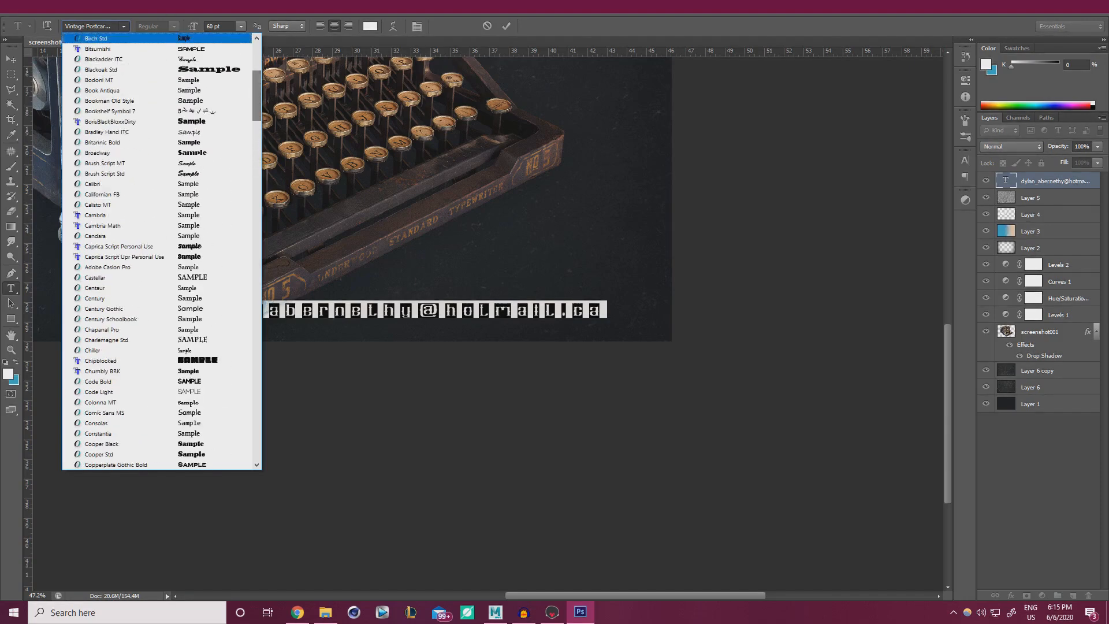
left_click(131, 25)
left_click(297, 612)
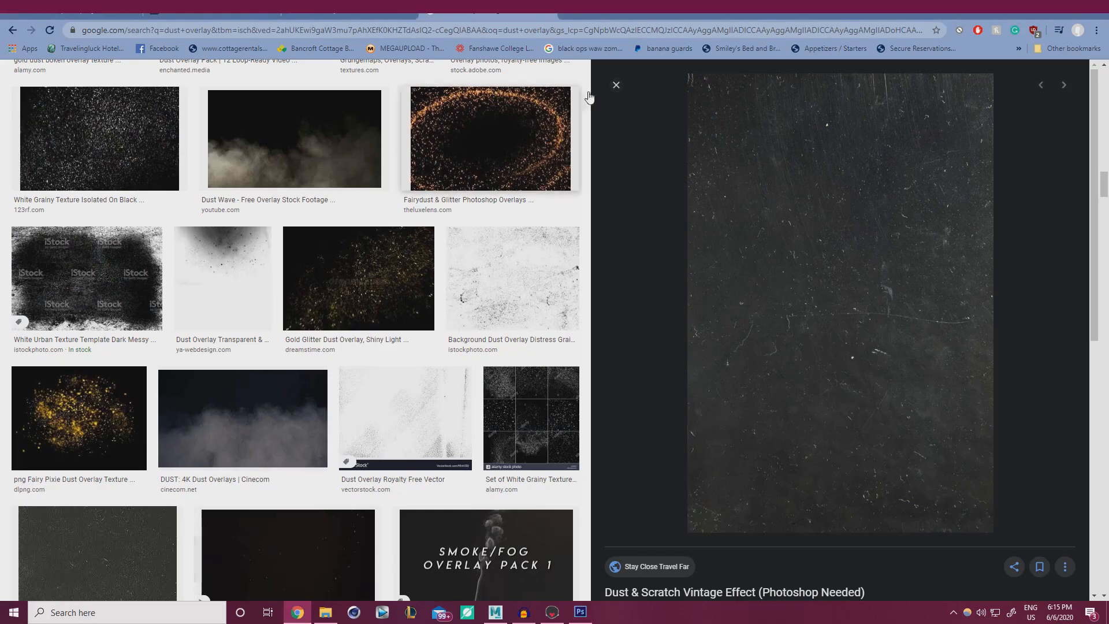
left_click(565, 12)
Go to dafont.com and search for 'typewriter' fonts.
type("dafont")
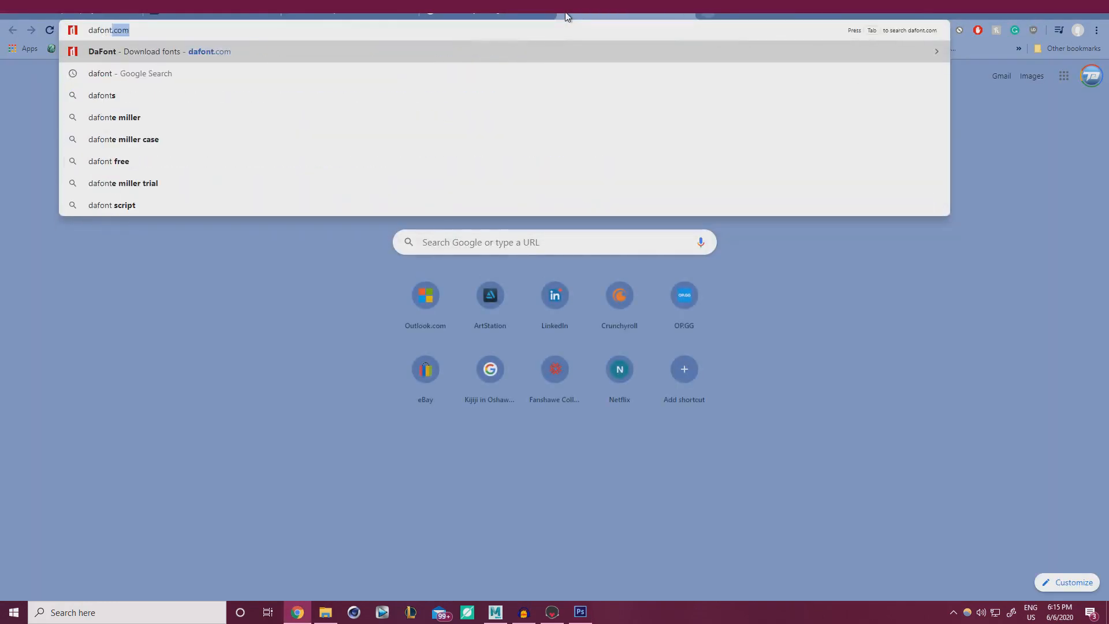
key("Return")
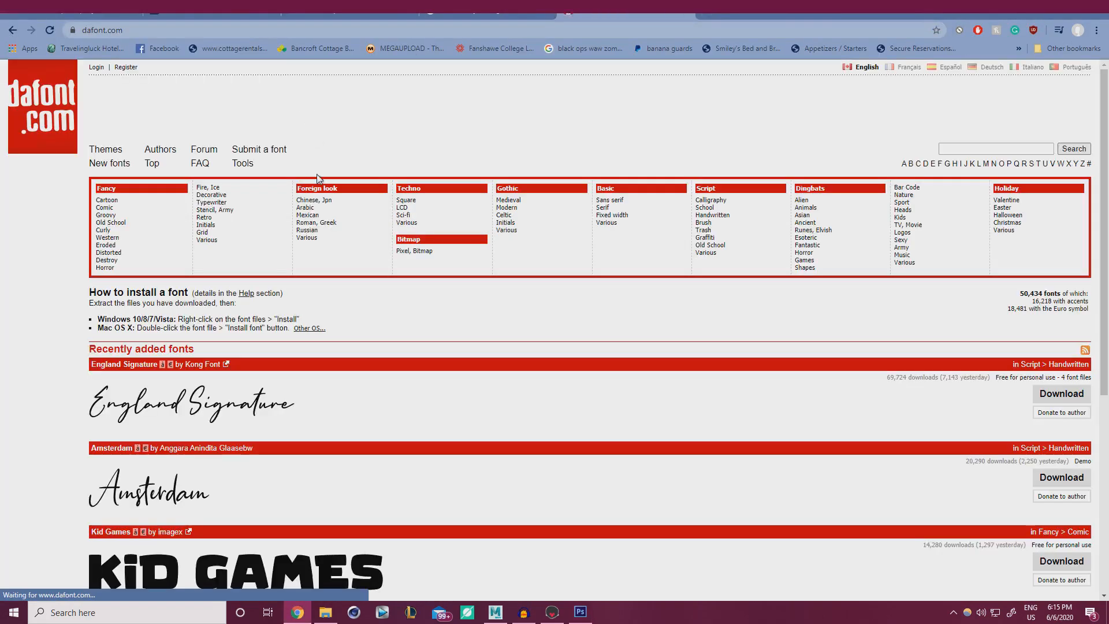
left_click(959, 148)
type("ty")
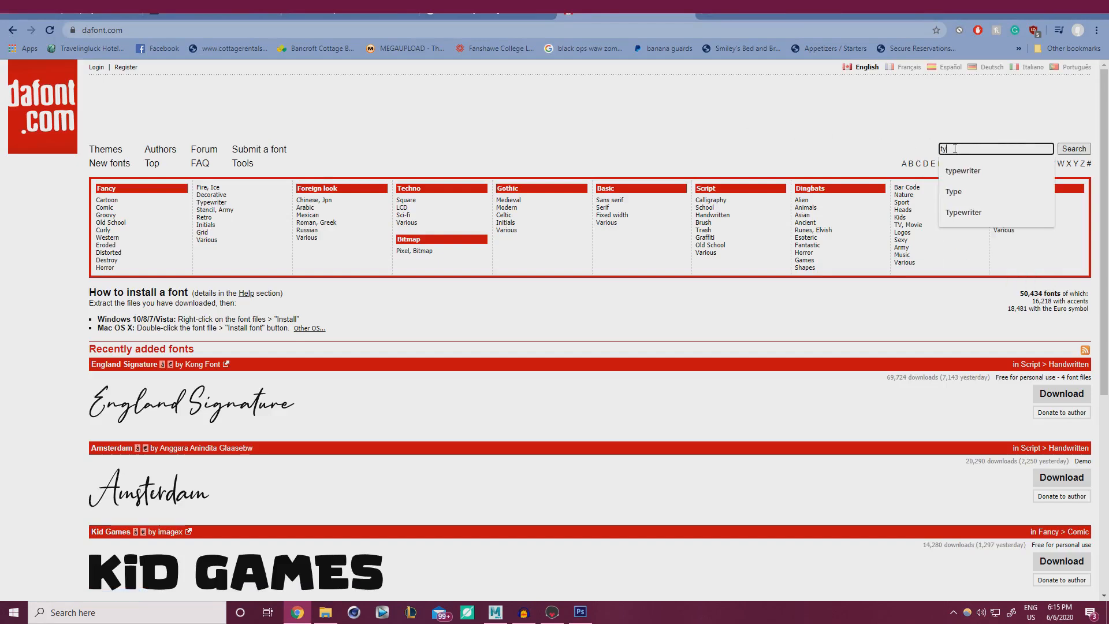
type("pewriter")
key("Return")
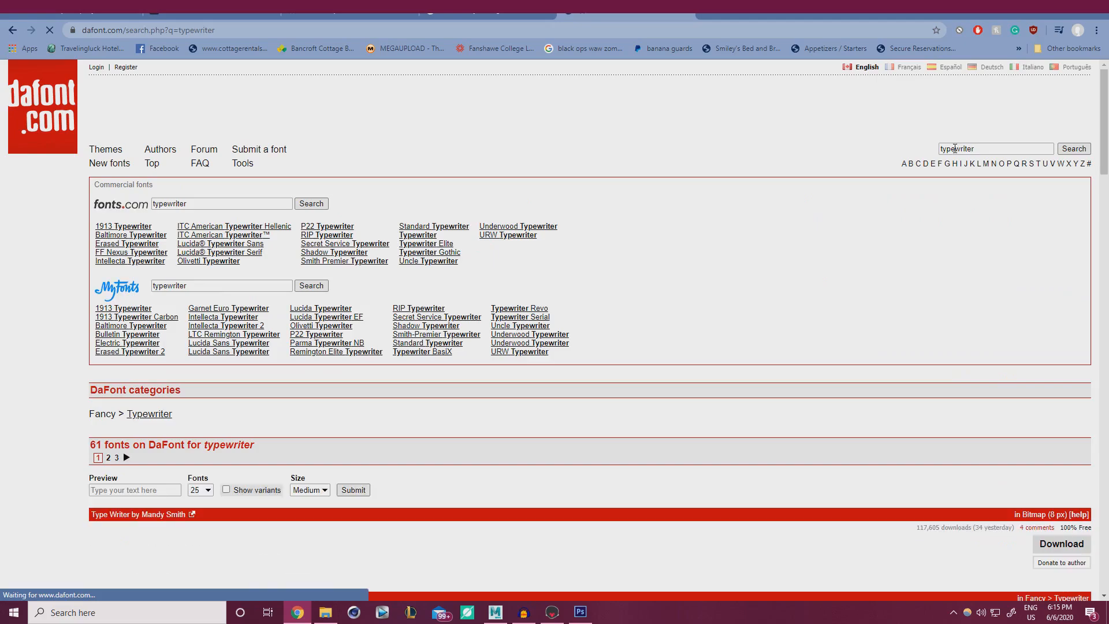
Browse the results and download JMH Typewriter as jmh_typewriter.zip.
scroll(324, 346, "down", 10)
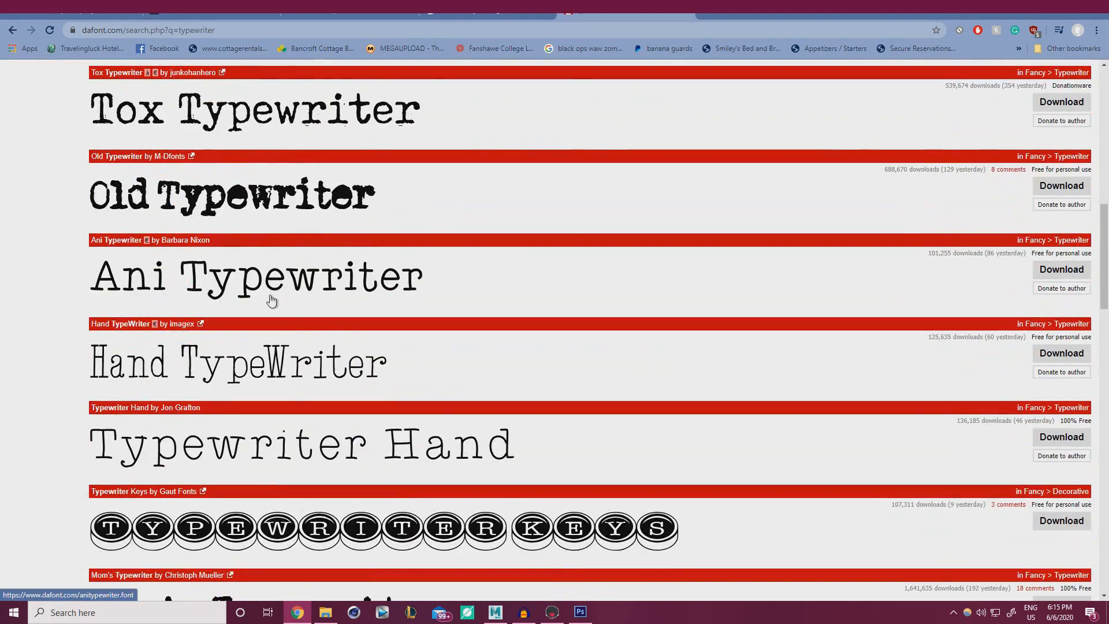
scroll(271, 300, "down", 6)
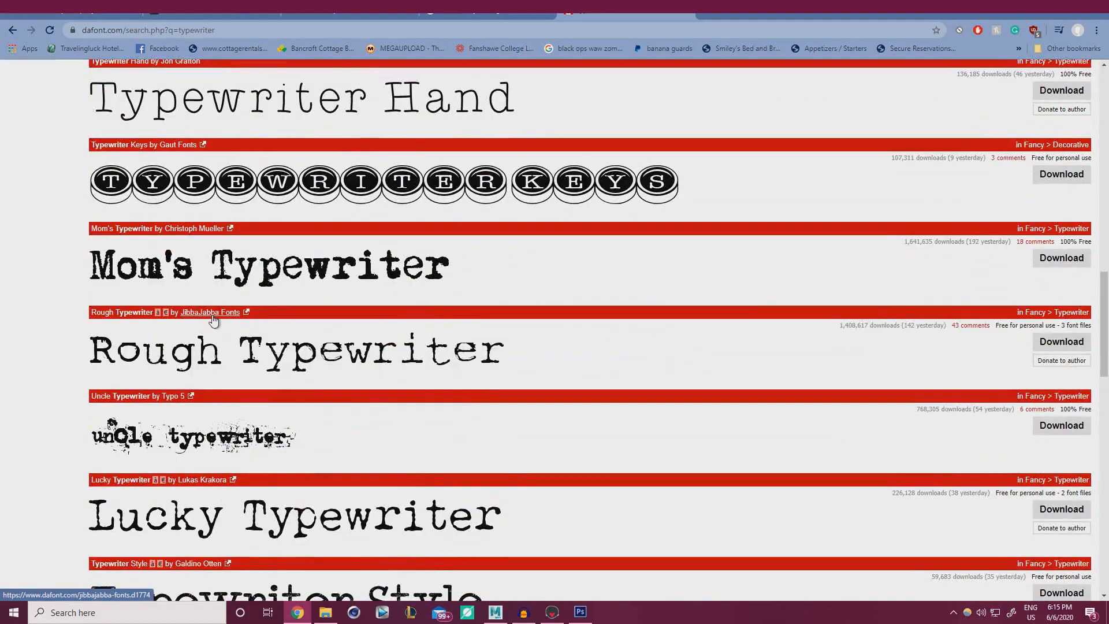
scroll(213, 318, "down", 2)
scroll(127, 251, "down", 2)
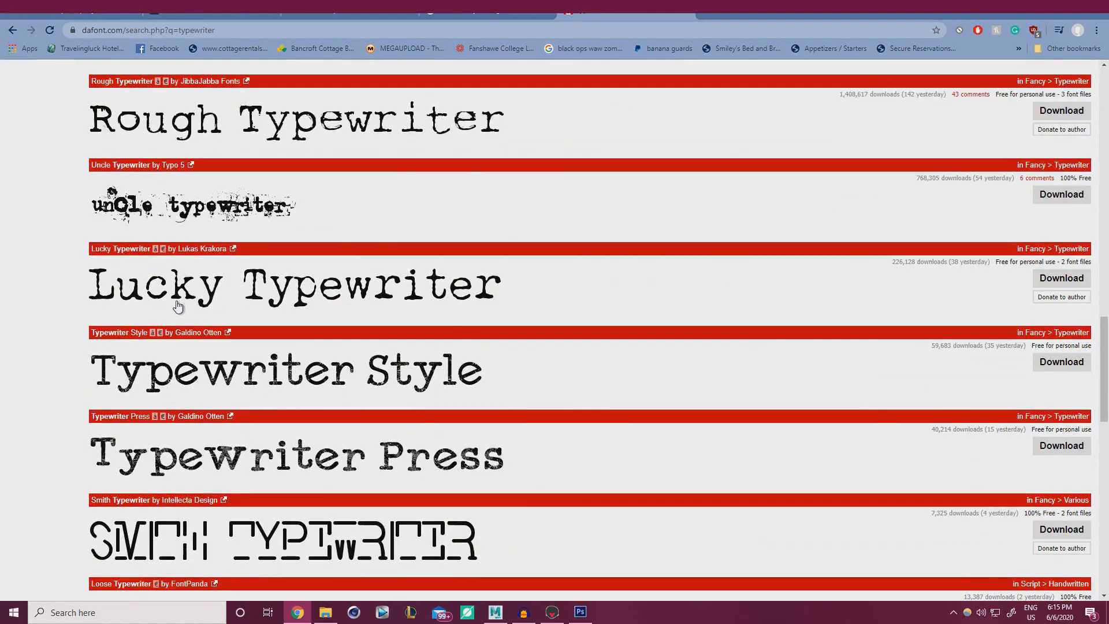
scroll(180, 312, "up", 10)
scroll(181, 314, "up", 4)
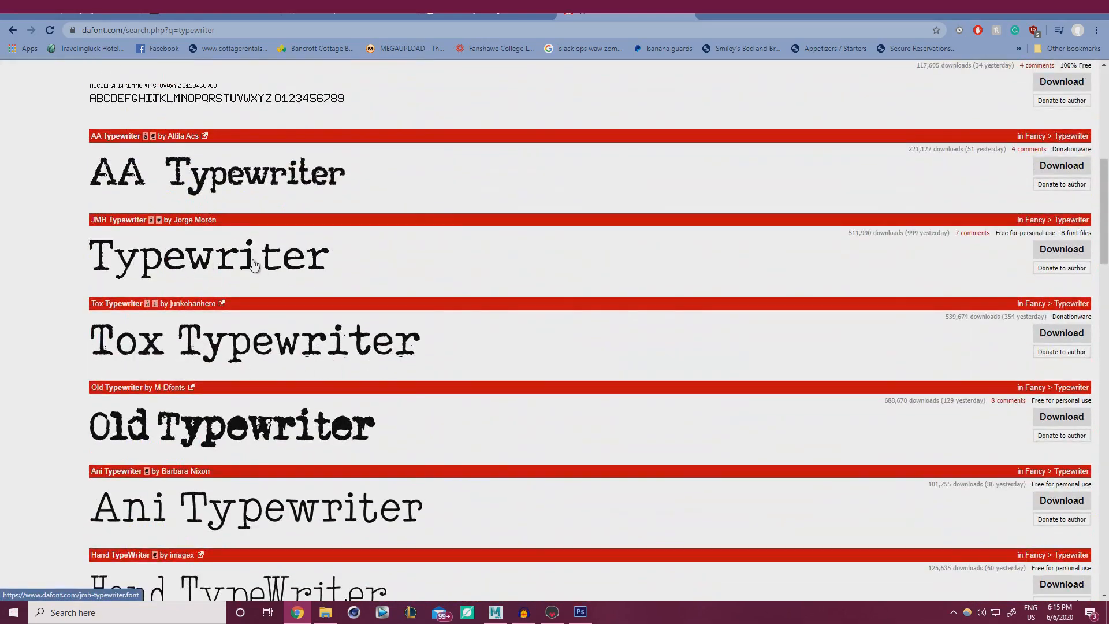
left_click(1068, 254)
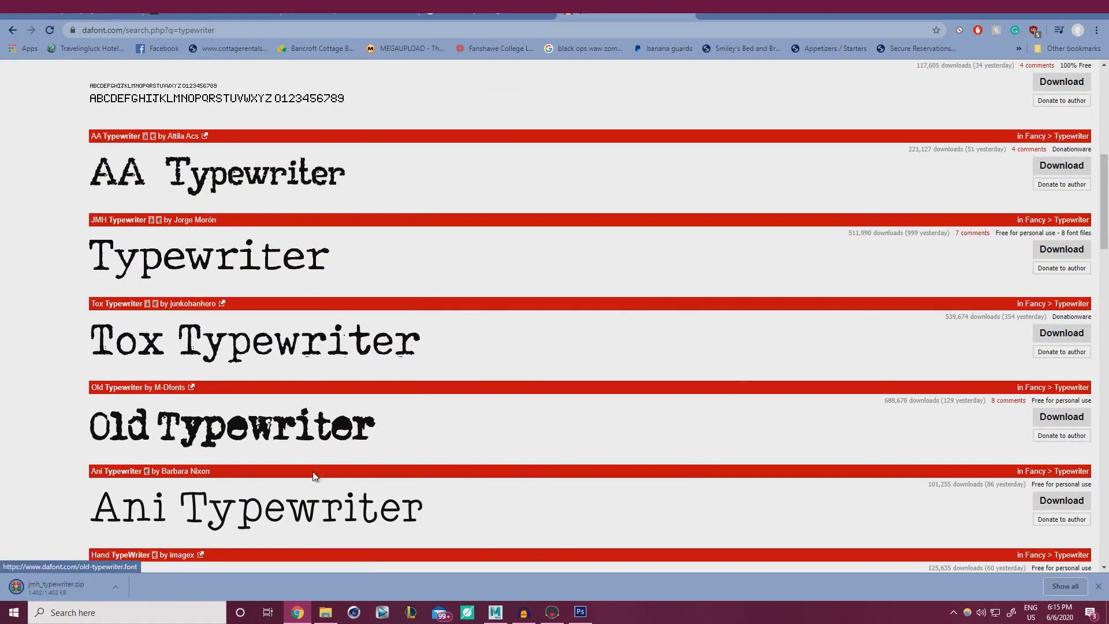
Open jmh_typewriter.zip in WinRAR and install the JMH Typewriter Regular font.
left_click(63, 588)
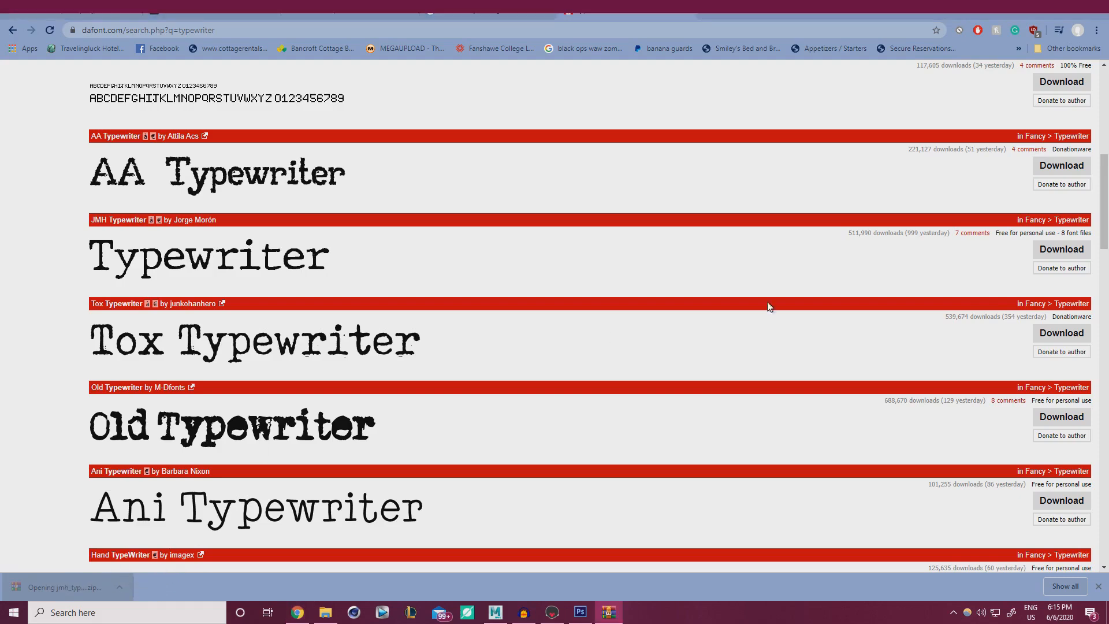
left_click(772, 115)
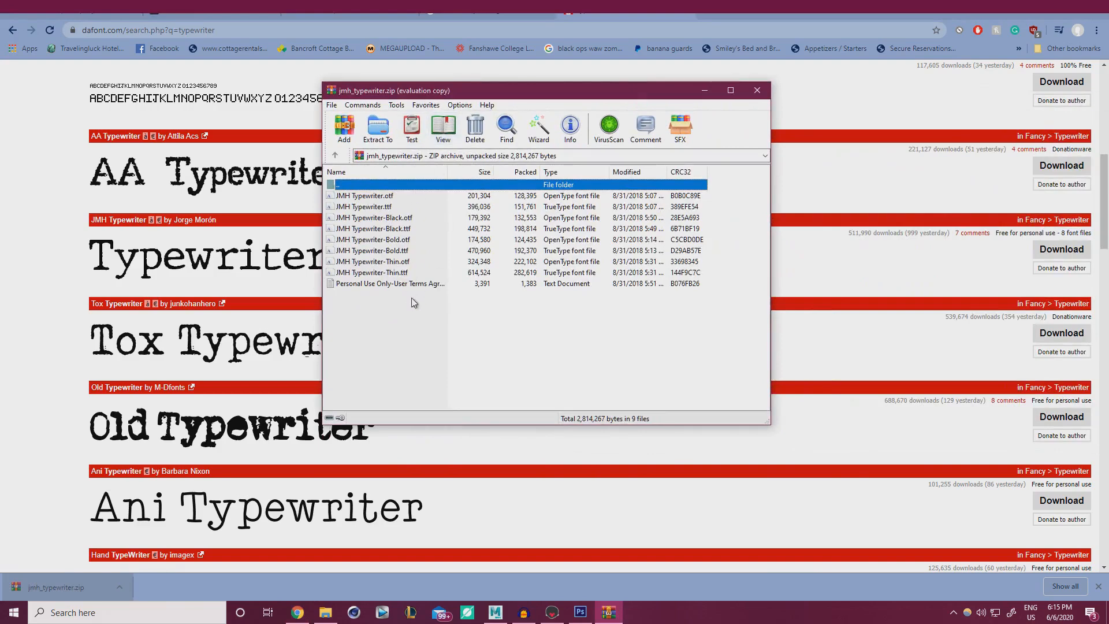
double_click(372, 196)
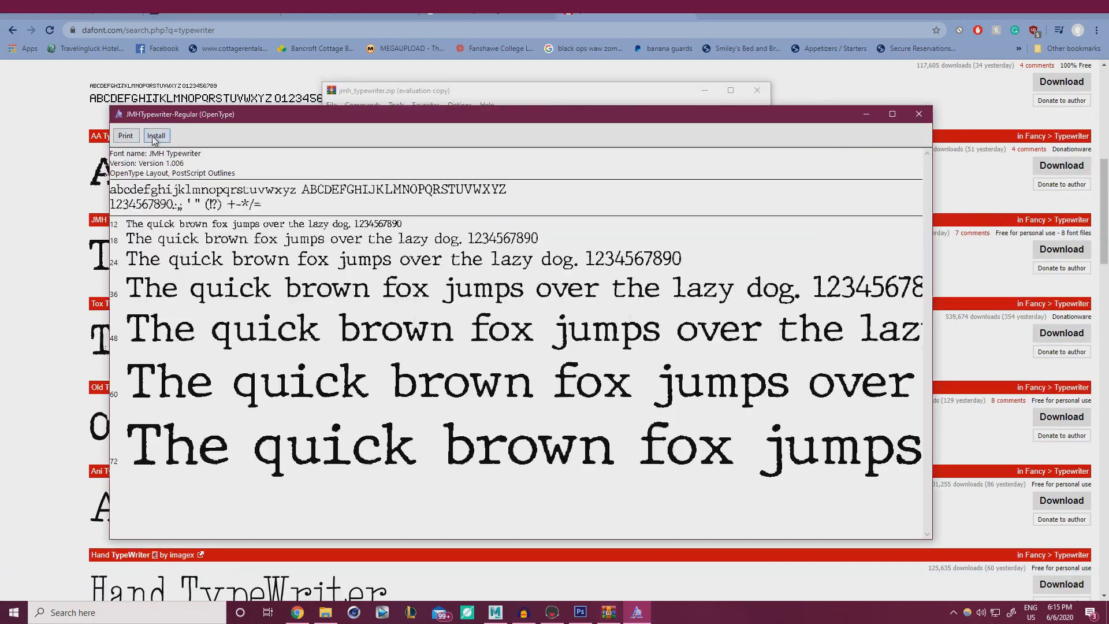
left_click(155, 136)
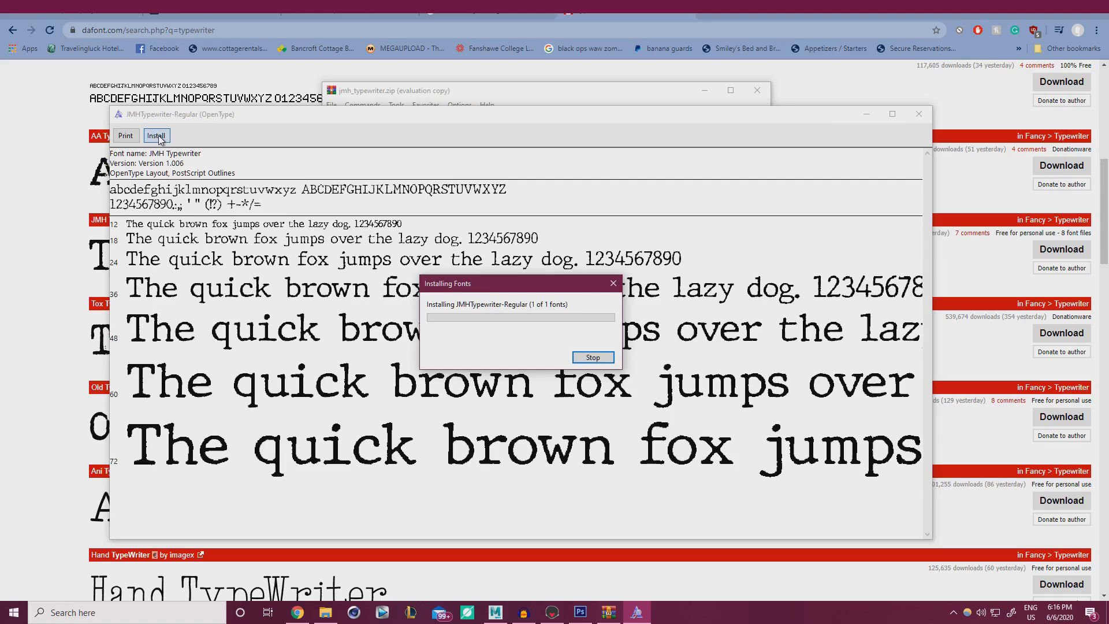
left_click(919, 114)
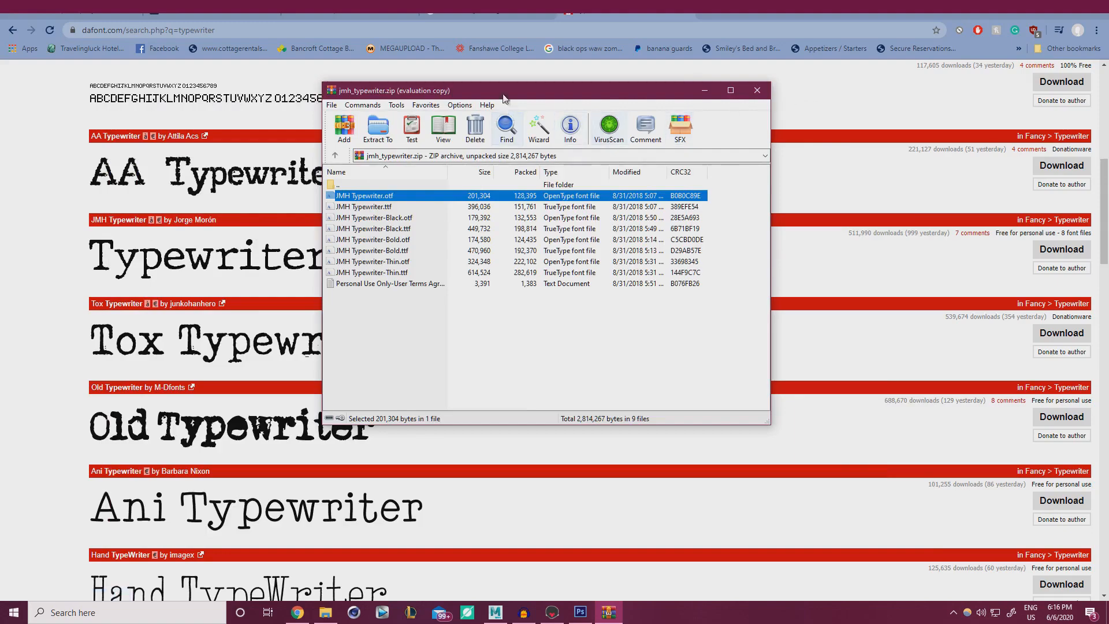
left_click_drag(499, 91, 1108, 185)
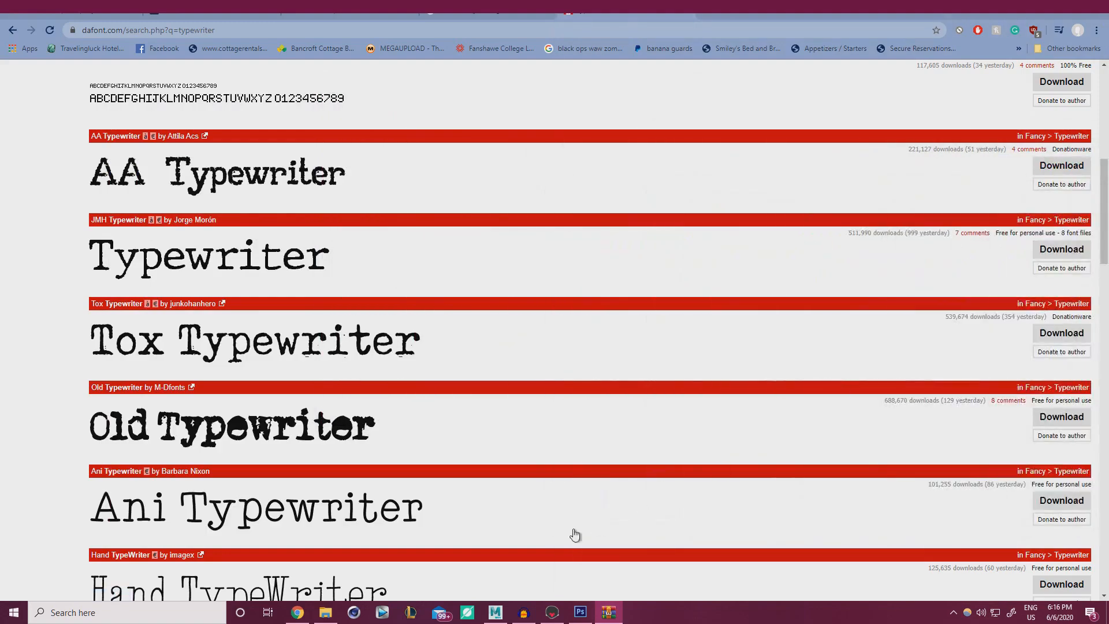
Set the e-mail line in JMH Typewriter back in Photoshop.
left_click(581, 612)
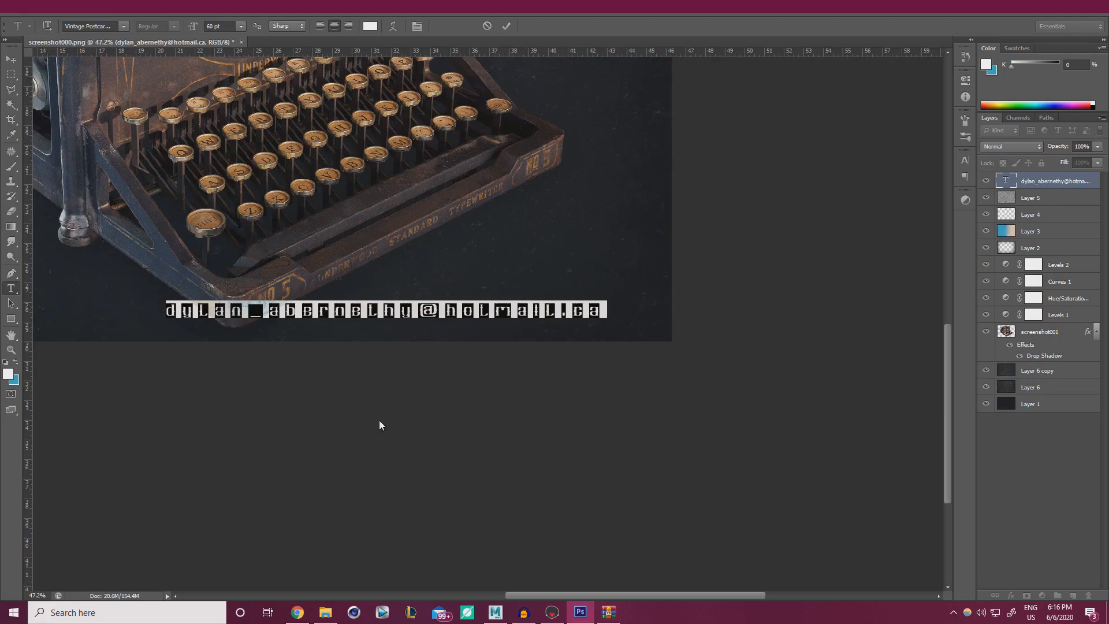
left_click(123, 26)
left_click_drag(256, 375, 244, 164)
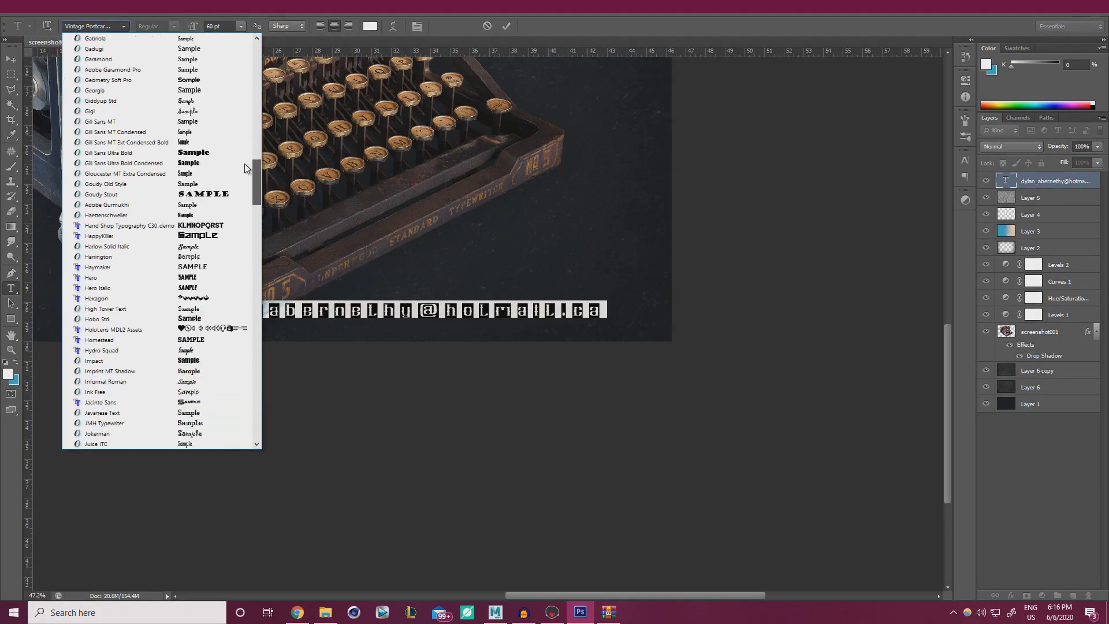
left_click(138, 392)
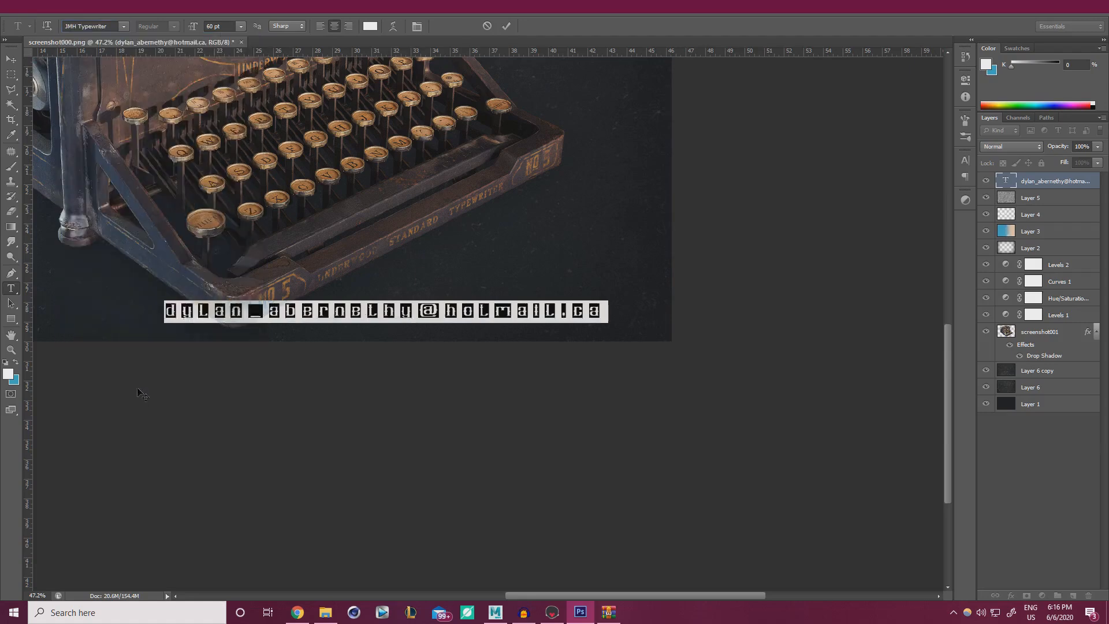
left_click(507, 26)
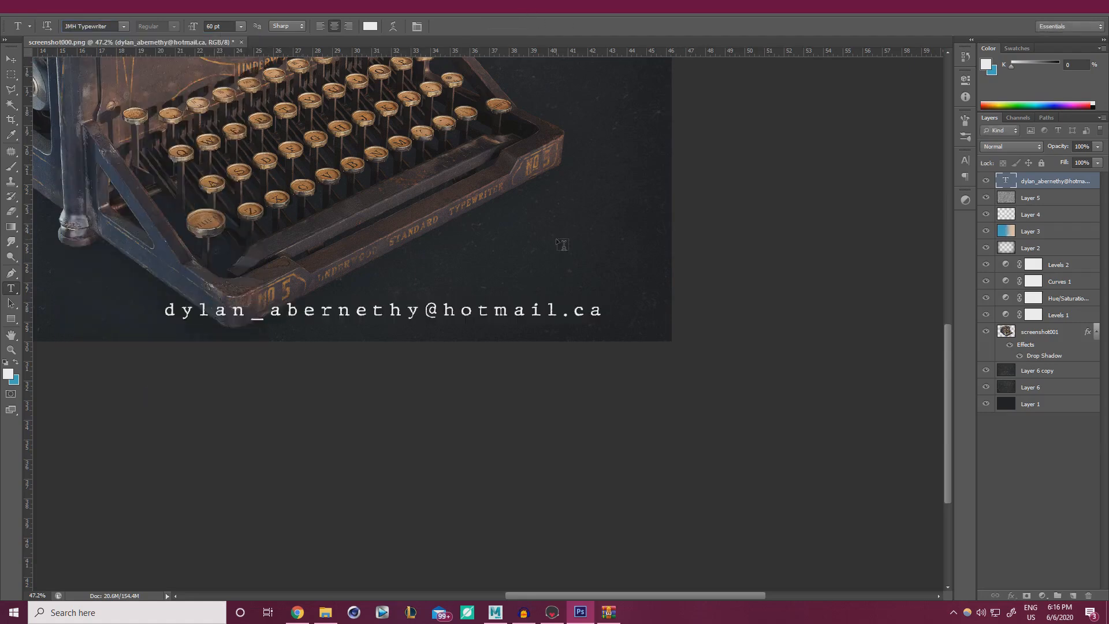
Scale the e-mail text down to about 46% (27.88 pt) and reselect the line.
key("ctrl+t")
left_click_drag(165, 301, 402, 312, "shift")
scroll(576, 330, "up", 3, "alt")
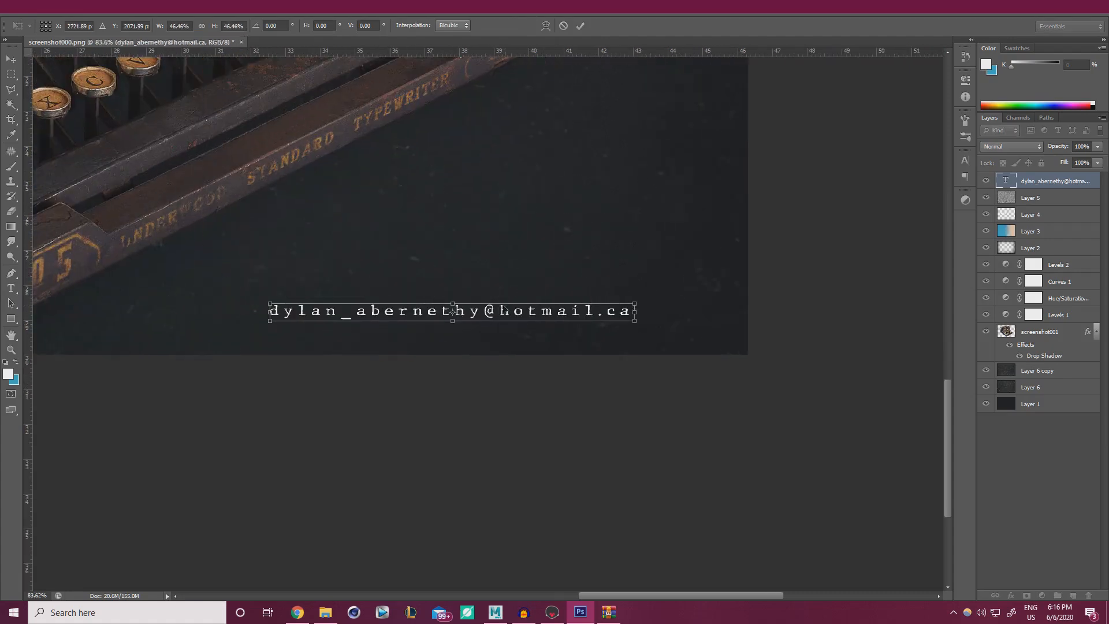
left_click(580, 26)
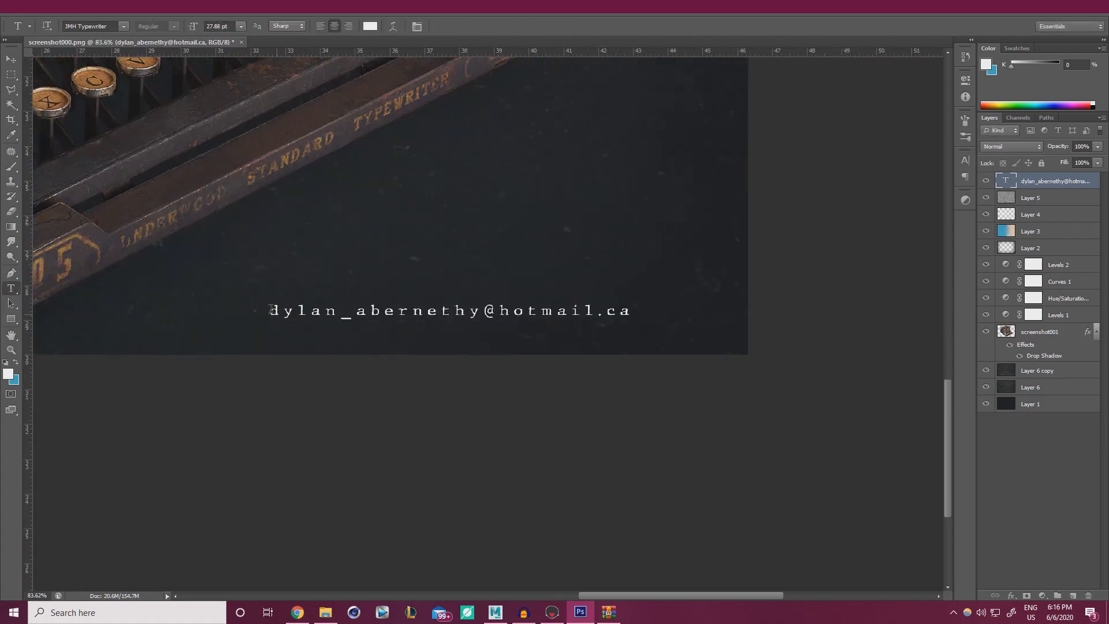
left_click_drag(272, 310, 676, 300)
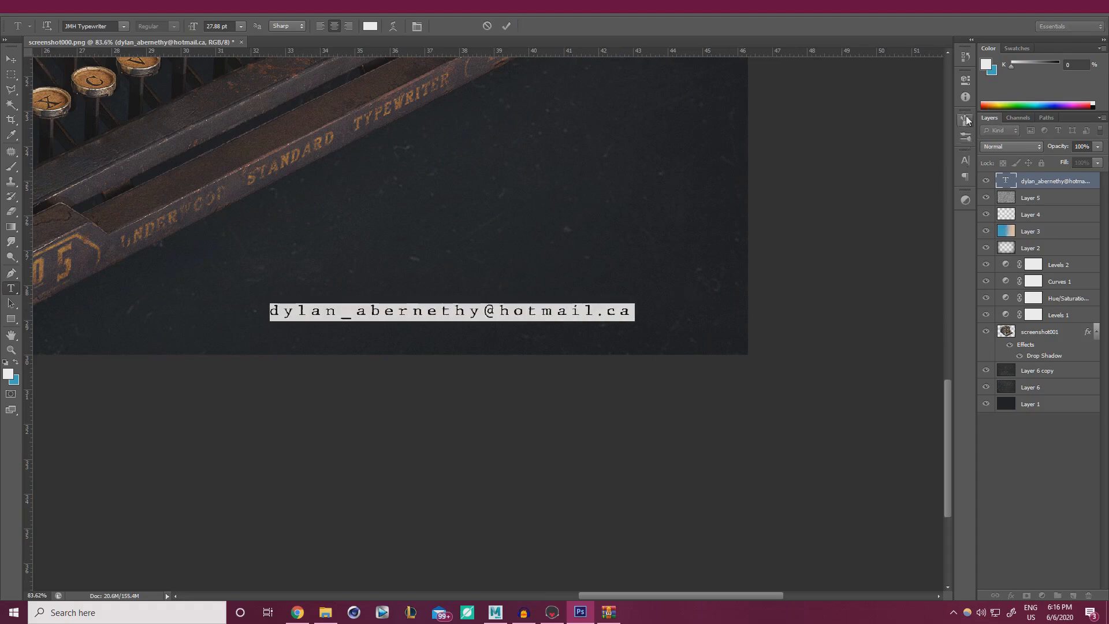
Tighten the e-mail line's tracking to 140 in the Character panel.
left_click(966, 160)
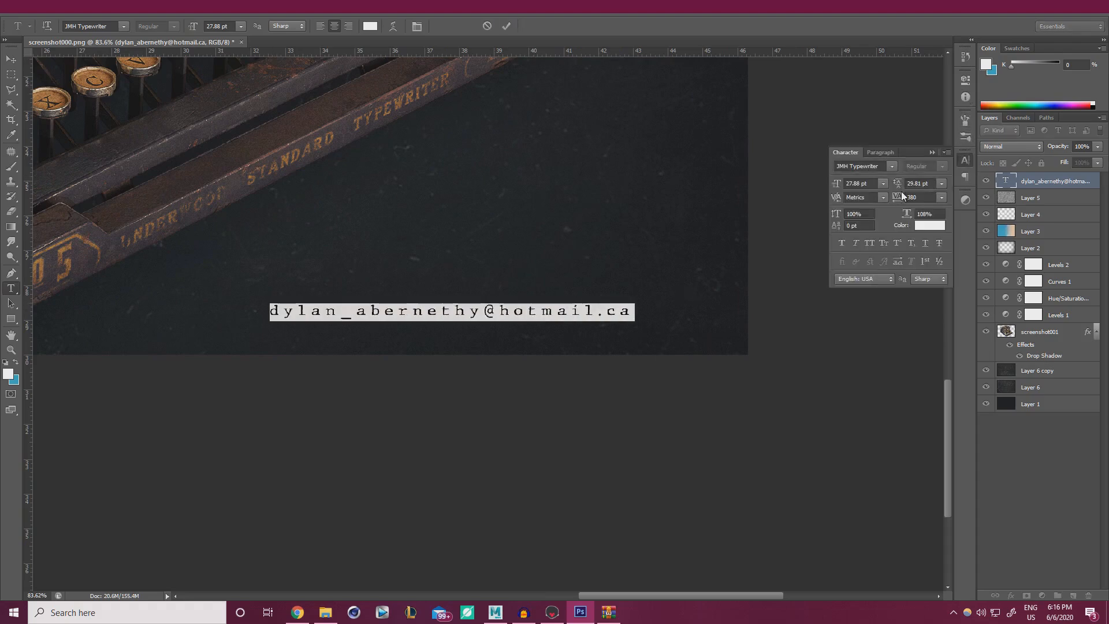
left_click_drag(897, 199, 888, 202)
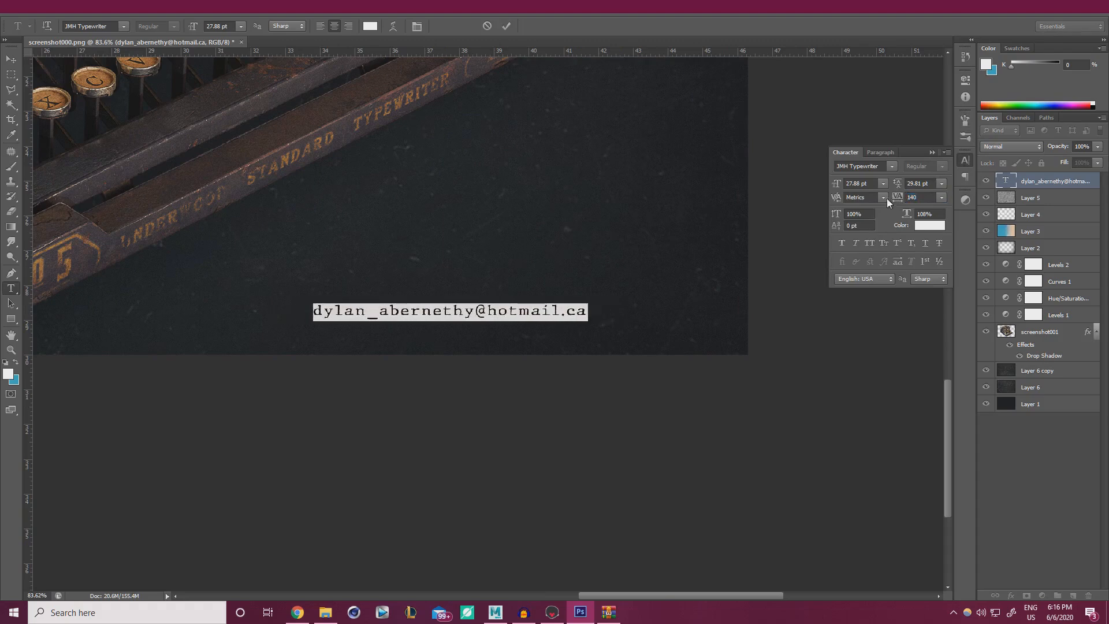
left_click(508, 21)
scroll(616, 272, "up", 3, "alt")
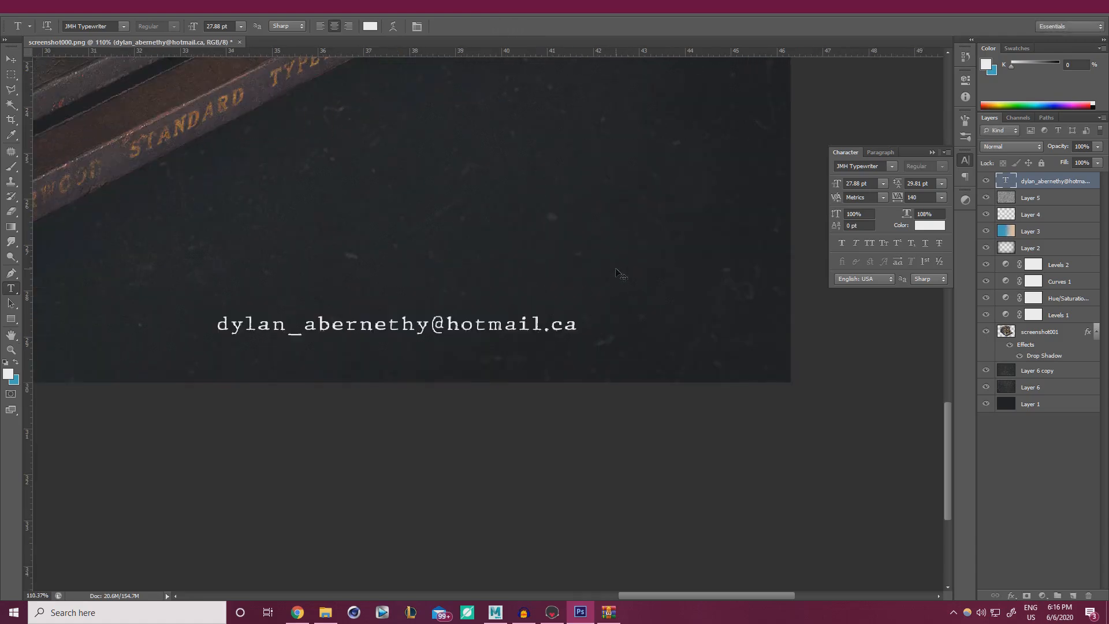
Move the e-mail line into the image's bottom-right corner.
key("ctrl+t")
left_click_drag(520, 323, 789, 373)
scroll(784, 376, "up", 4, "alt")
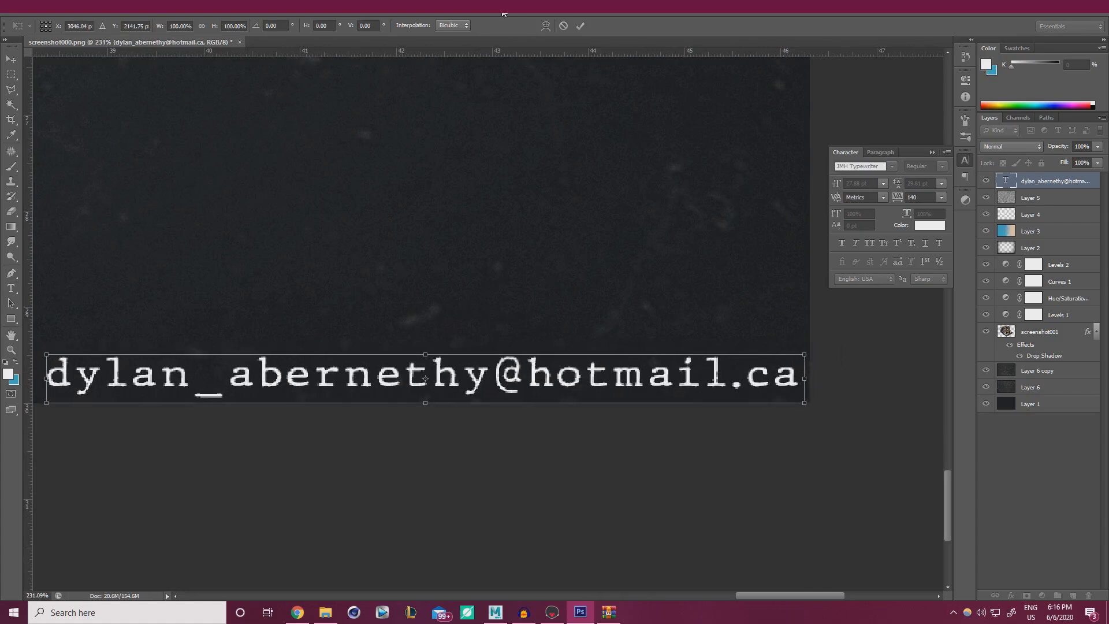
left_click(581, 25)
scroll(507, 191, "down", 10, "alt")
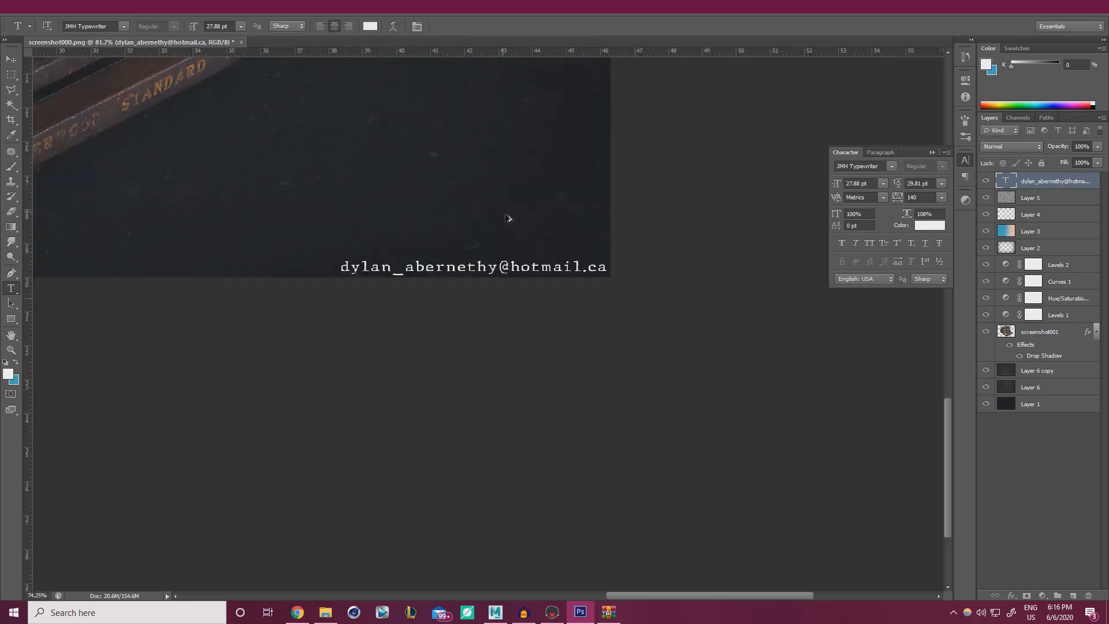
scroll(711, 460, "up", 4, "alt")
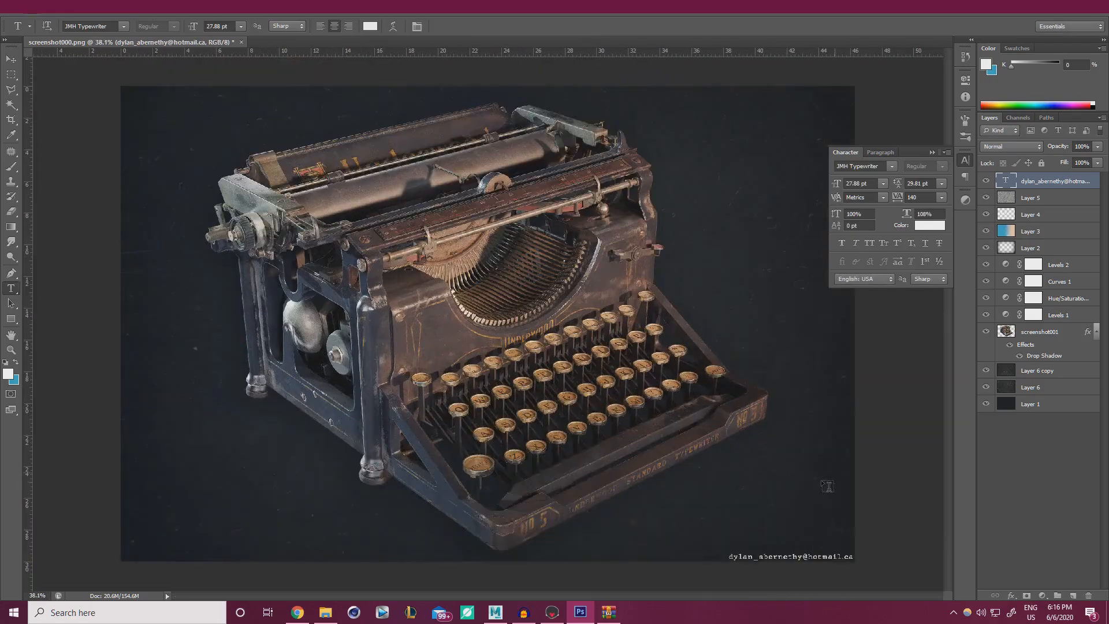
scroll(813, 474, "up", 5, "alt")
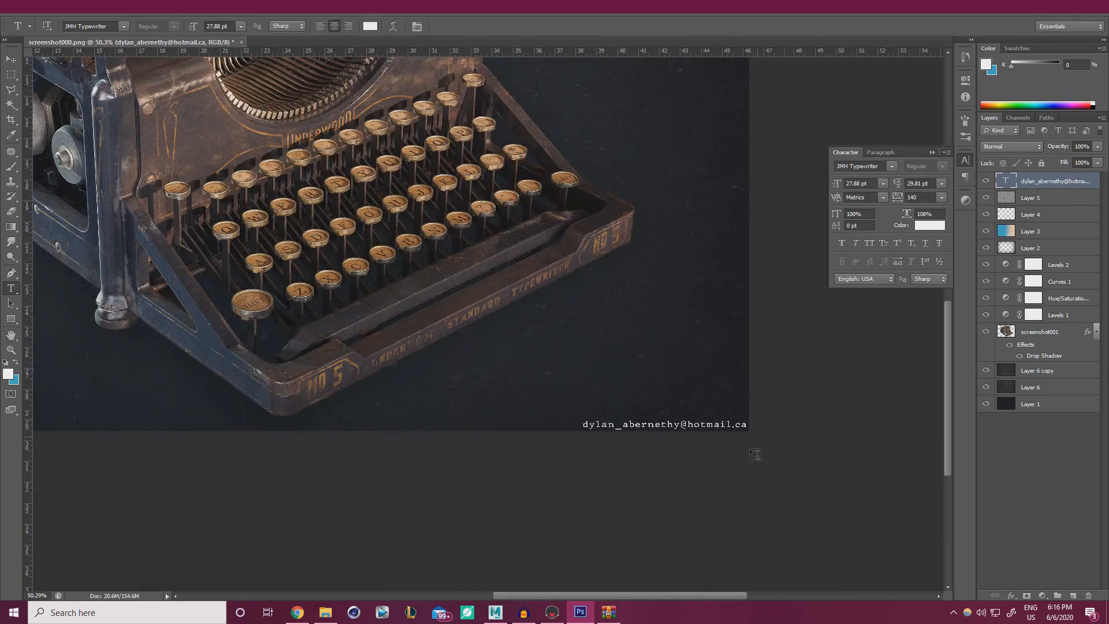
scroll(757, 459, "up", 5, "alt")
Fade the e-mail text layer to 13% opacity.
left_click(1097, 147)
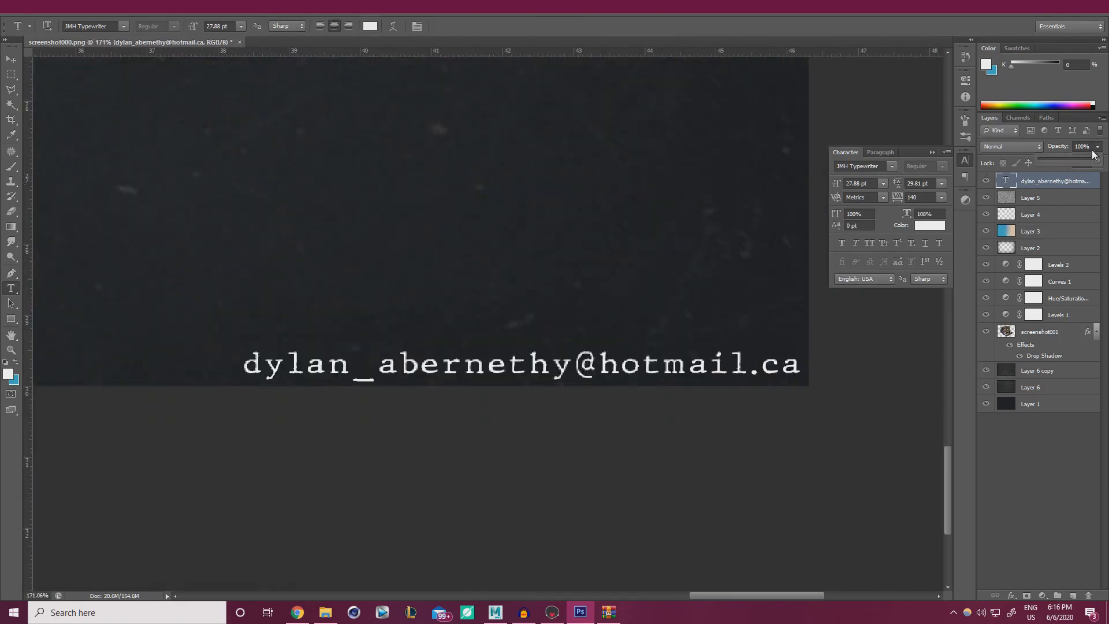
left_click_drag(1069, 159, 1047, 164)
scroll(575, 287, "down", 6, "alt")
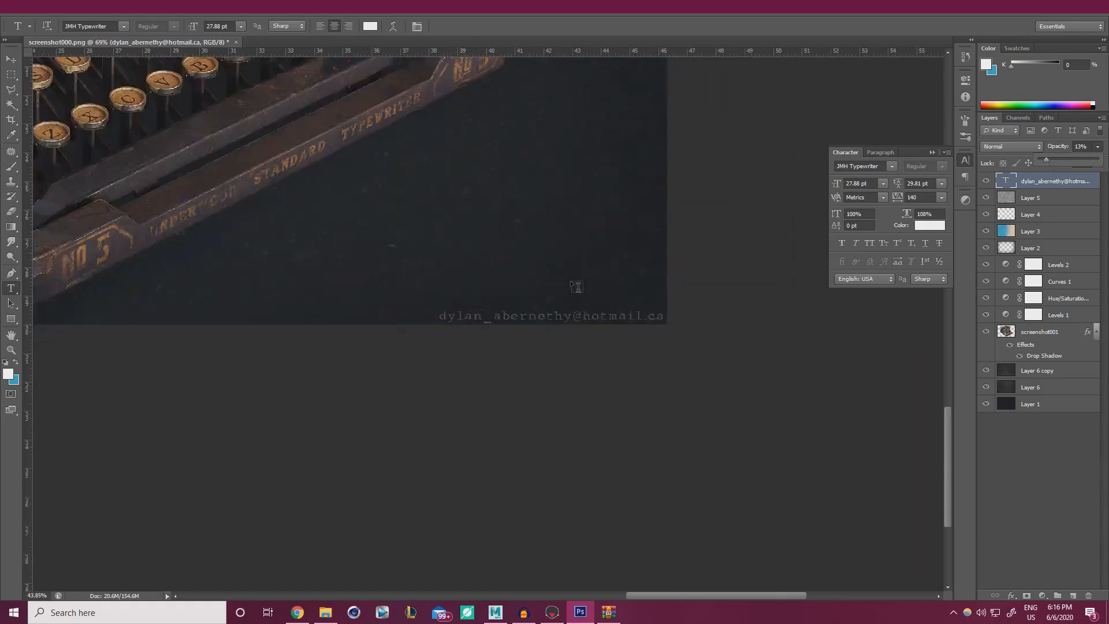
scroll(647, 329, "up", 1, "alt")
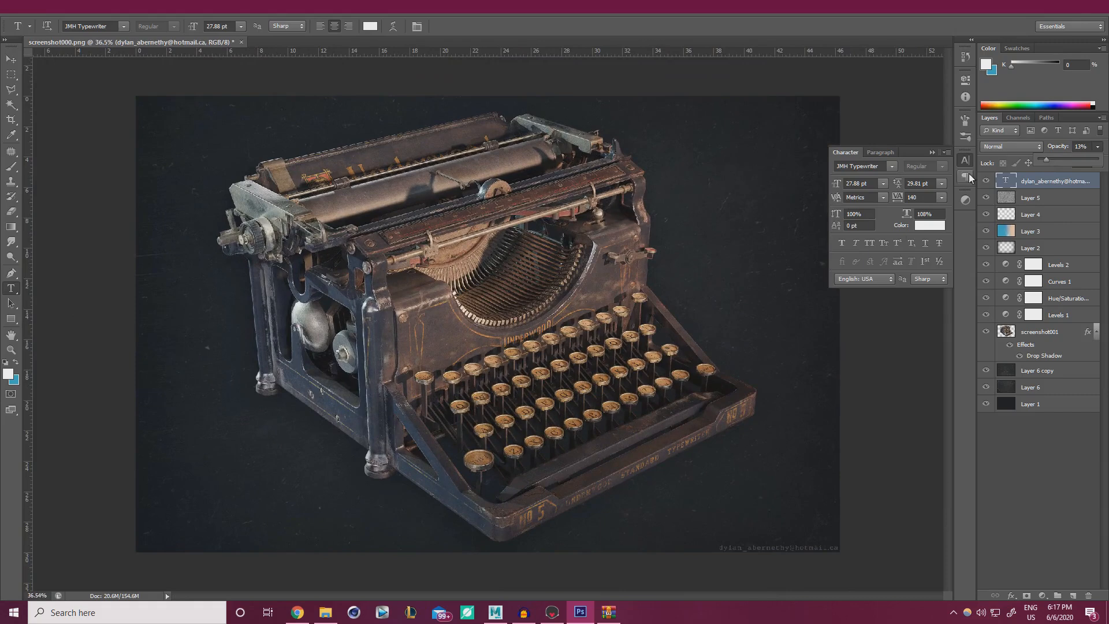
Collapse the Character panel and enable Wireframe in Marmoset Toolbag's Render settings.
left_click(933, 153)
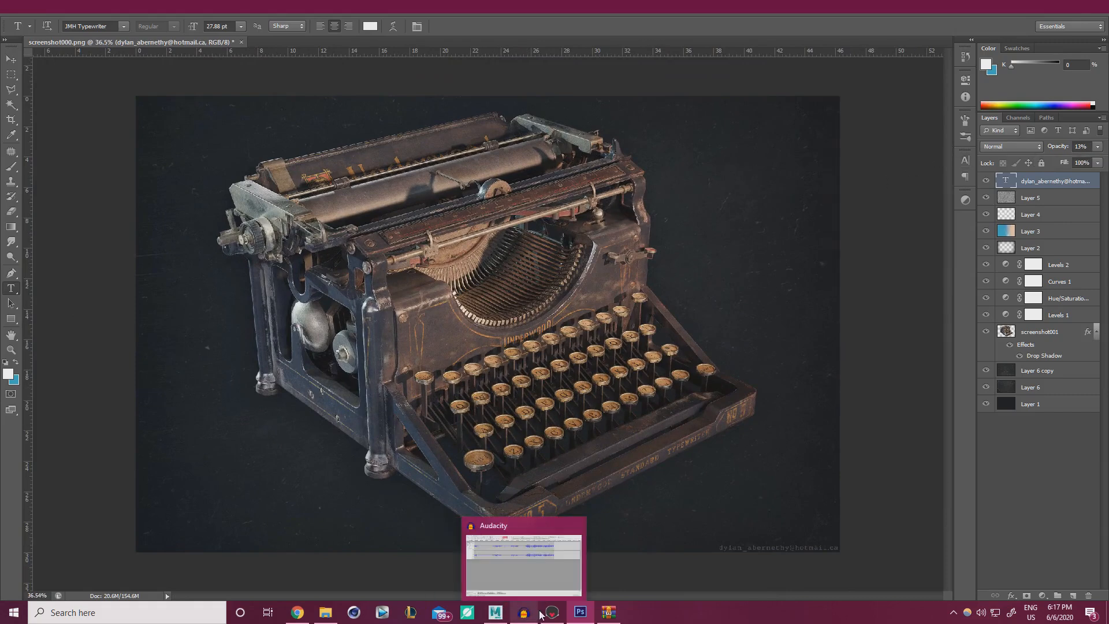
left_click(559, 616)
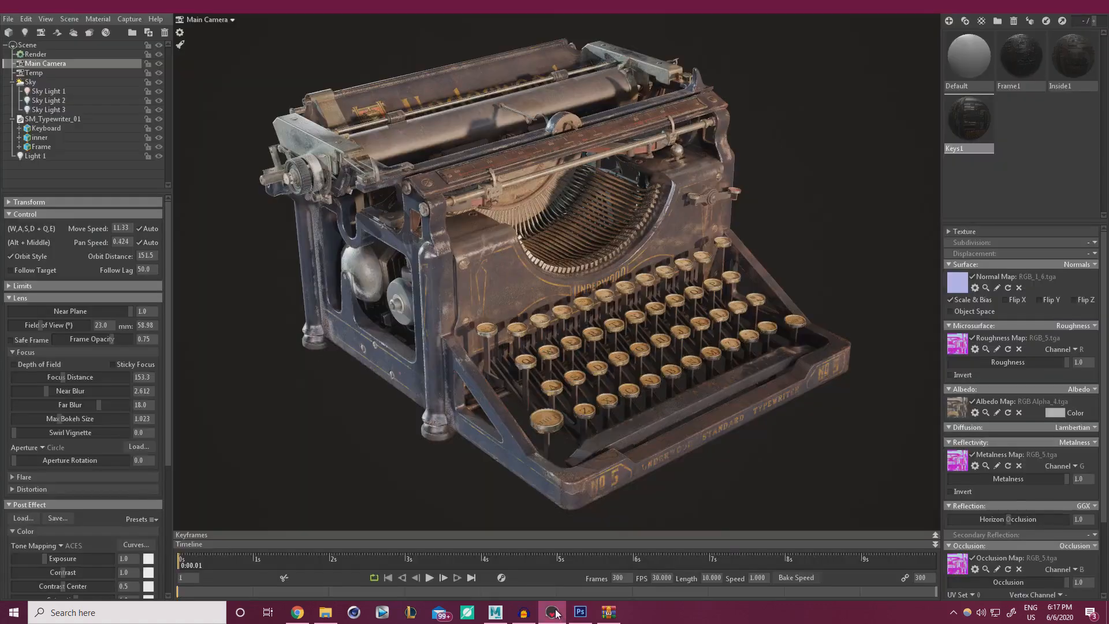
left_click(36, 54)
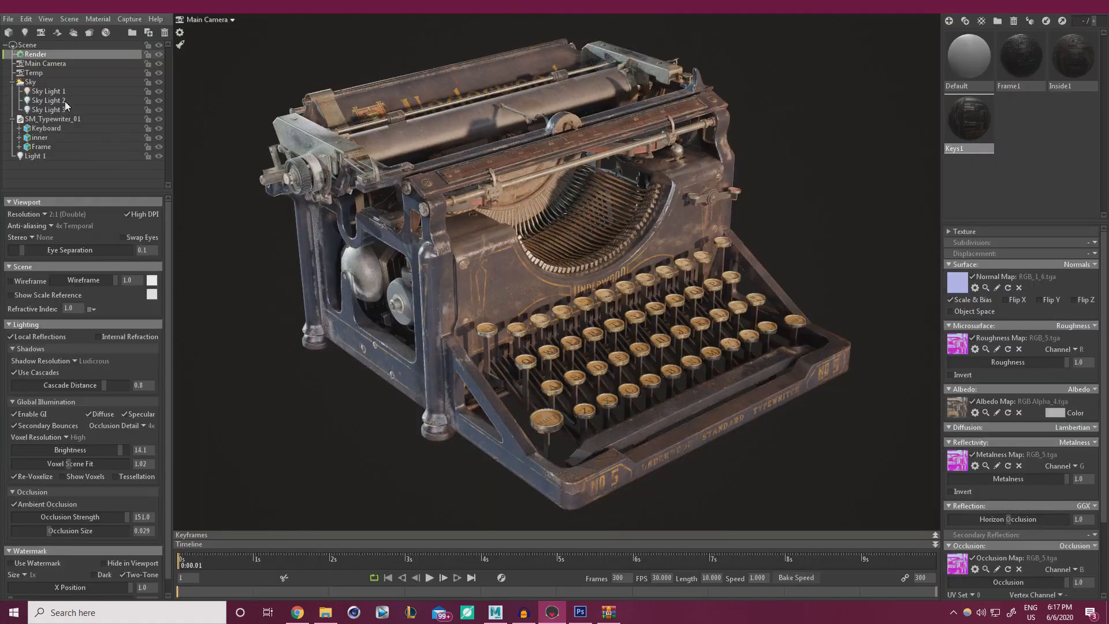
left_click(10, 281)
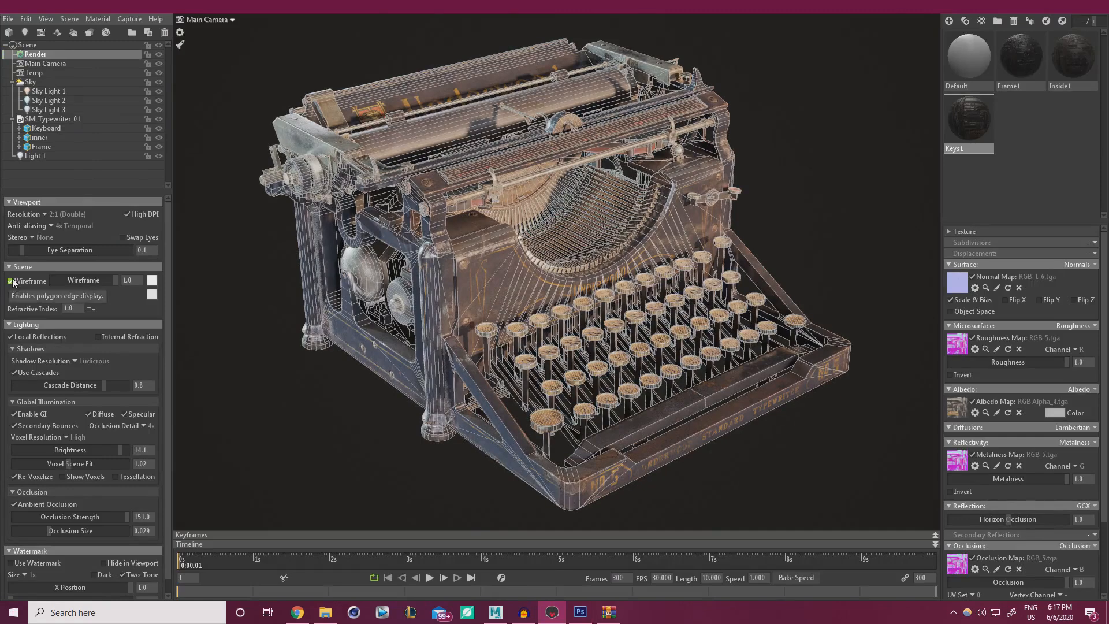
Select the Keyboard, inner and Frame meshes in Maya to see their 67039-triangle count, then return to Photoshop.
left_click(495, 612)
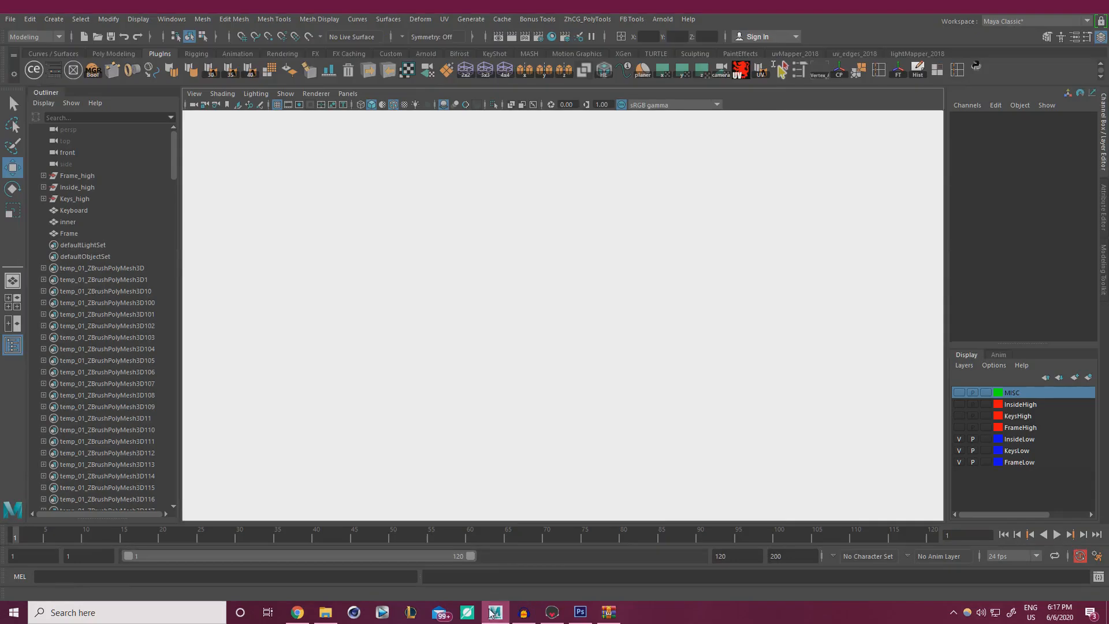
left_click_drag(400, 445, 884, 122)
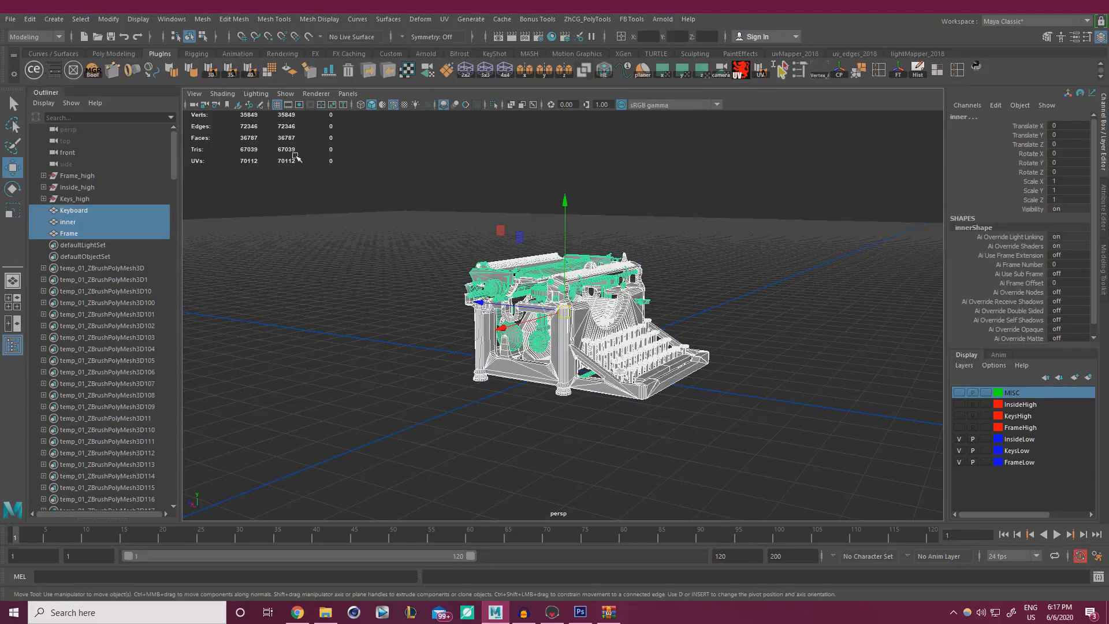
left_click(580, 612)
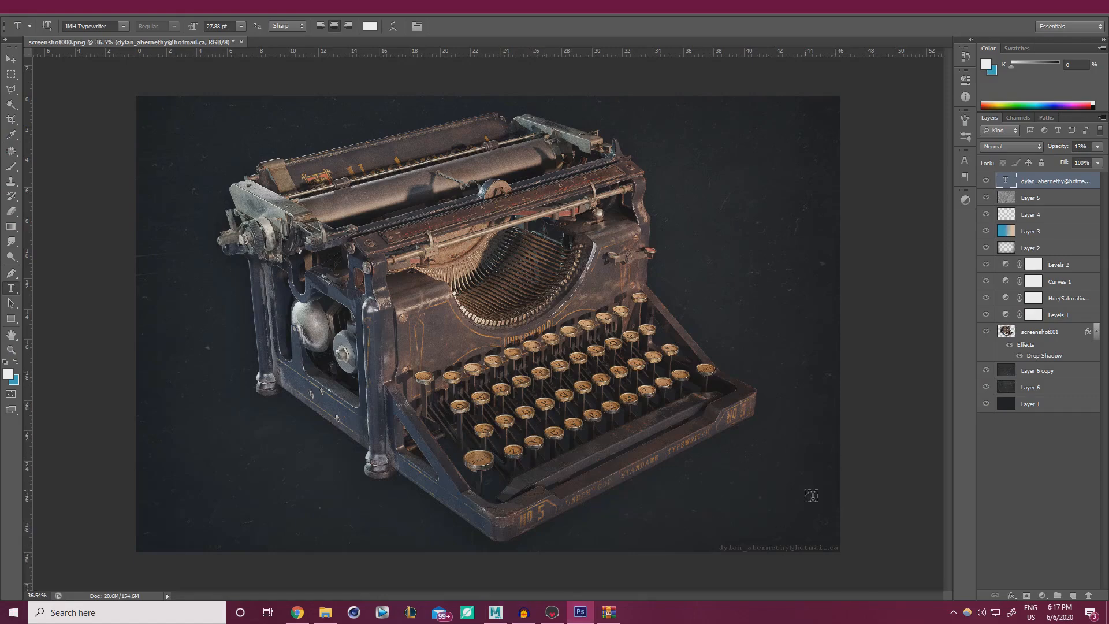
Lower the Screen-blended Layer 6 texture from 31% to 23% opacity, then bring Chrome forward.
left_click(1059, 391)
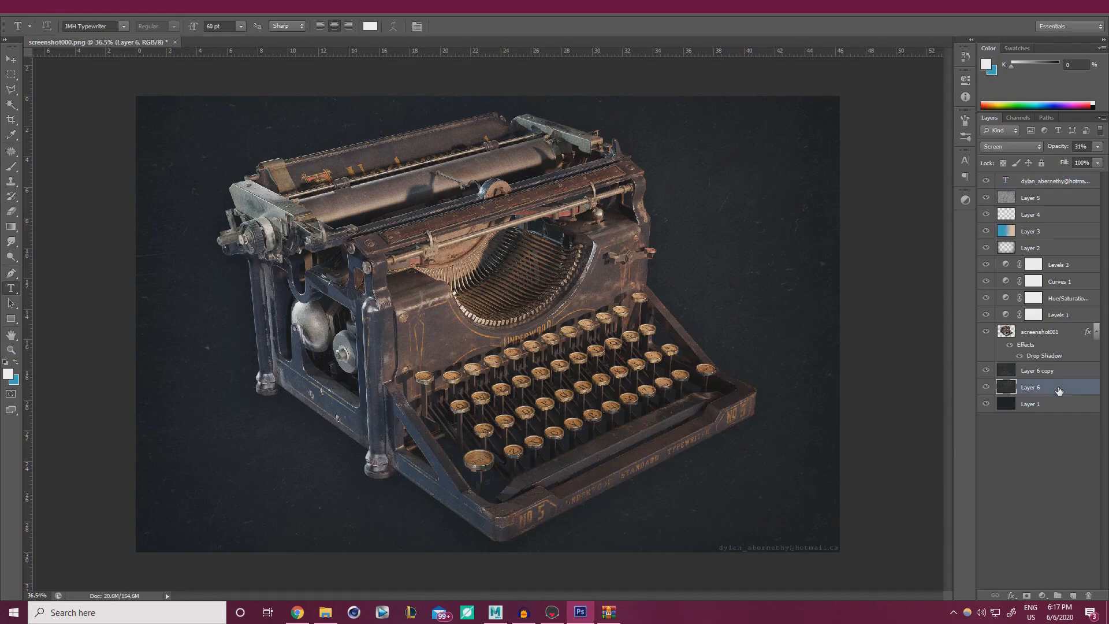
left_click(1098, 146)
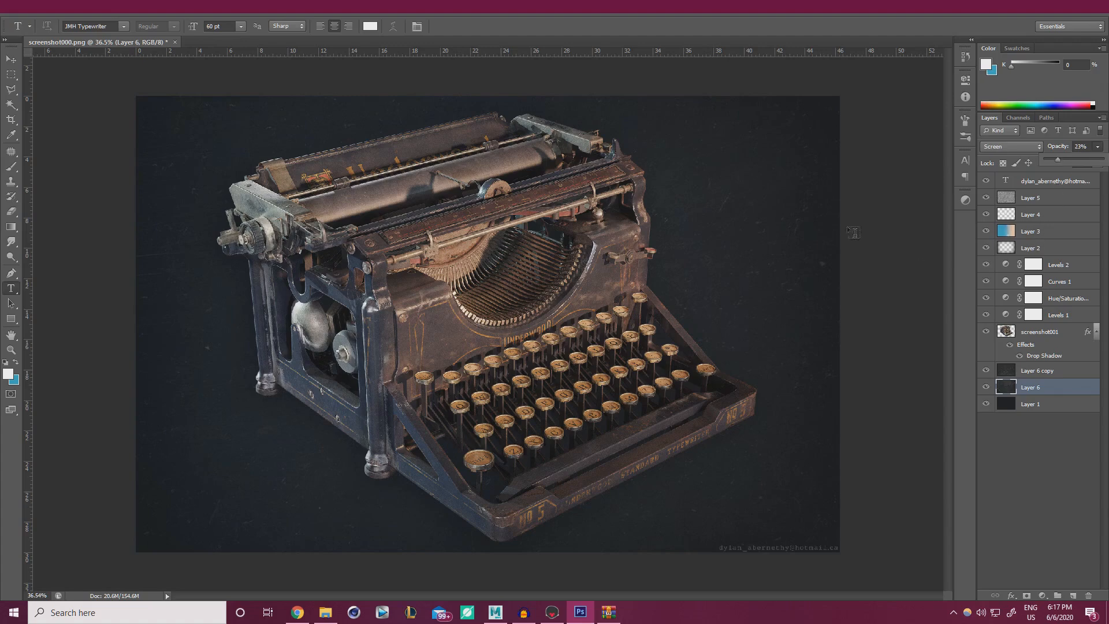
left_click(825, 139)
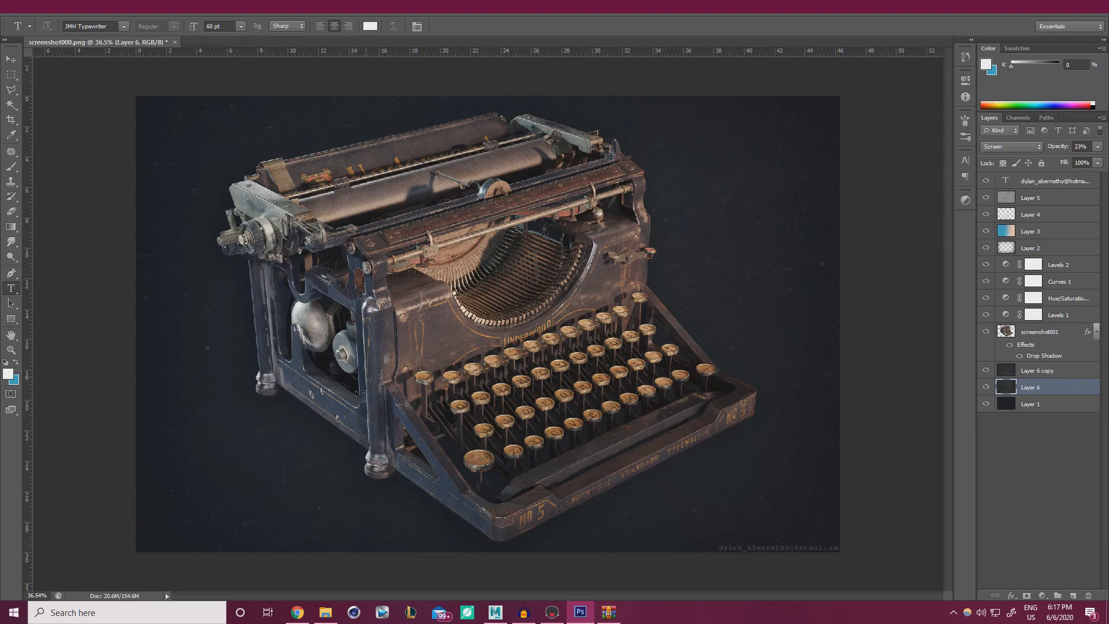
left_click(297, 613)
Open the Military Radio Action Diorama artwork from your own ArtStation profile.
left_click(217, 8)
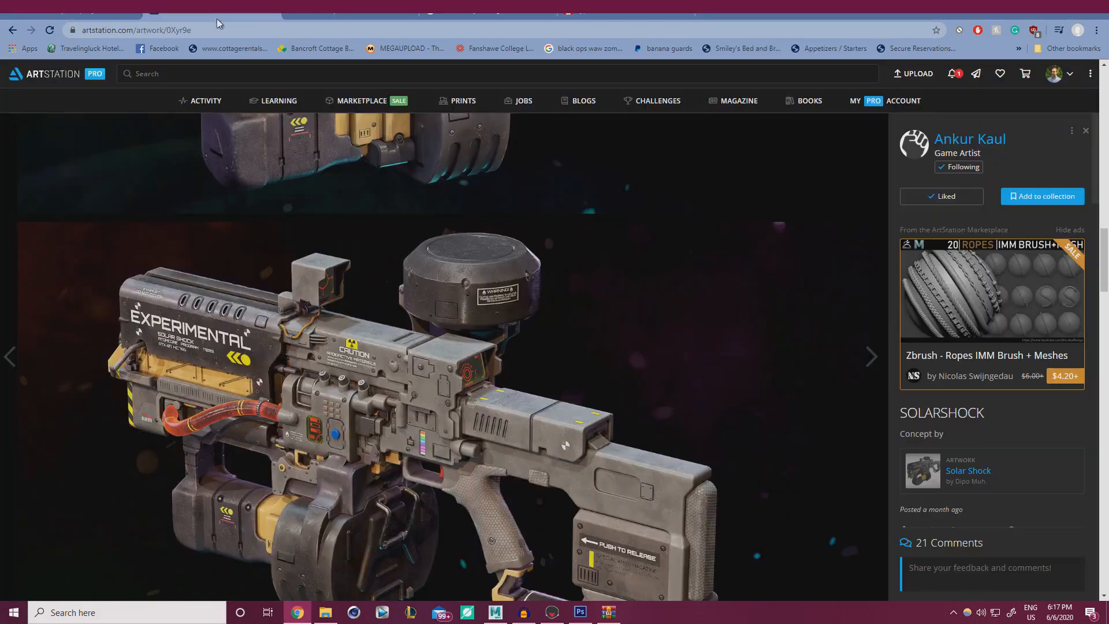
left_click(1055, 73)
left_click(1011, 111)
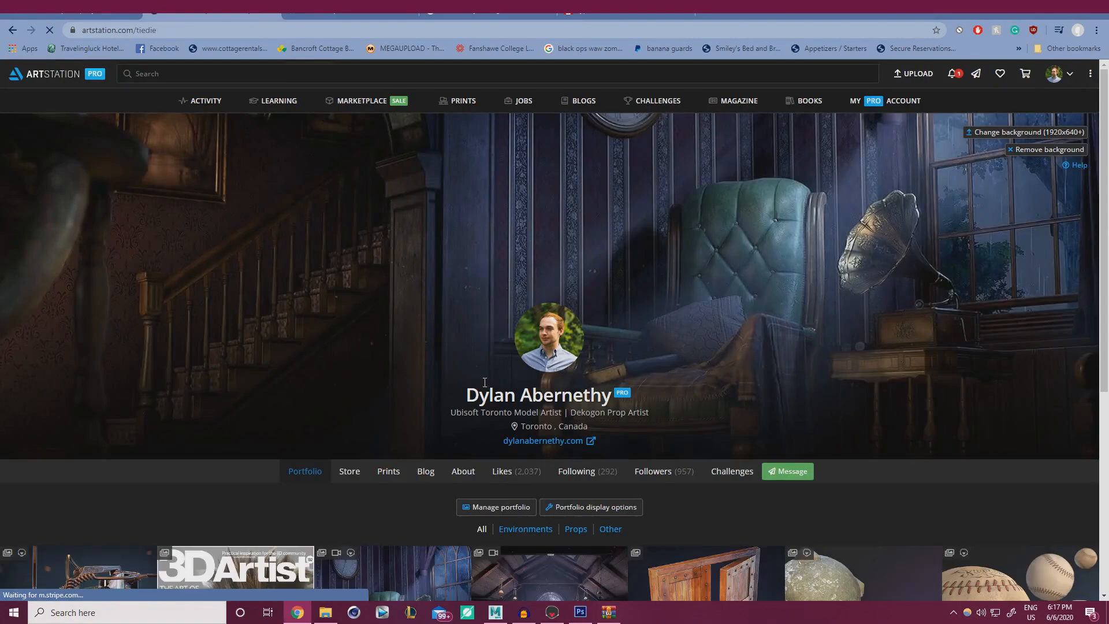
scroll(215, 377, "down", 4)
left_click(110, 399)
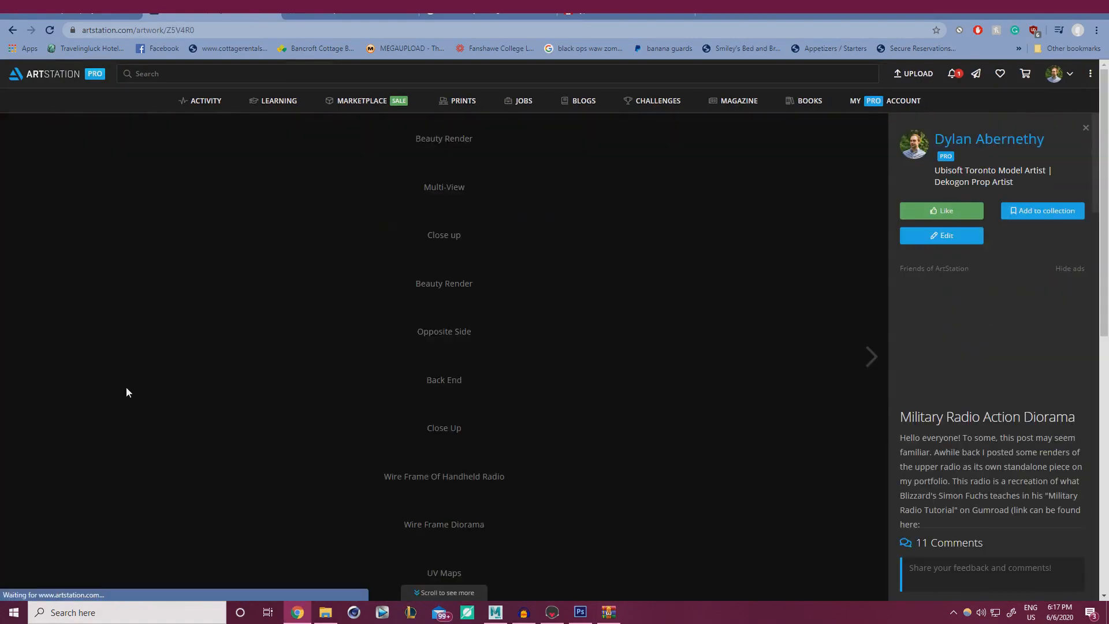
Scroll past the Wire Frame Diorama and UV Maps images down to the 3D View Port.
scroll(363, 447, "down", 10)
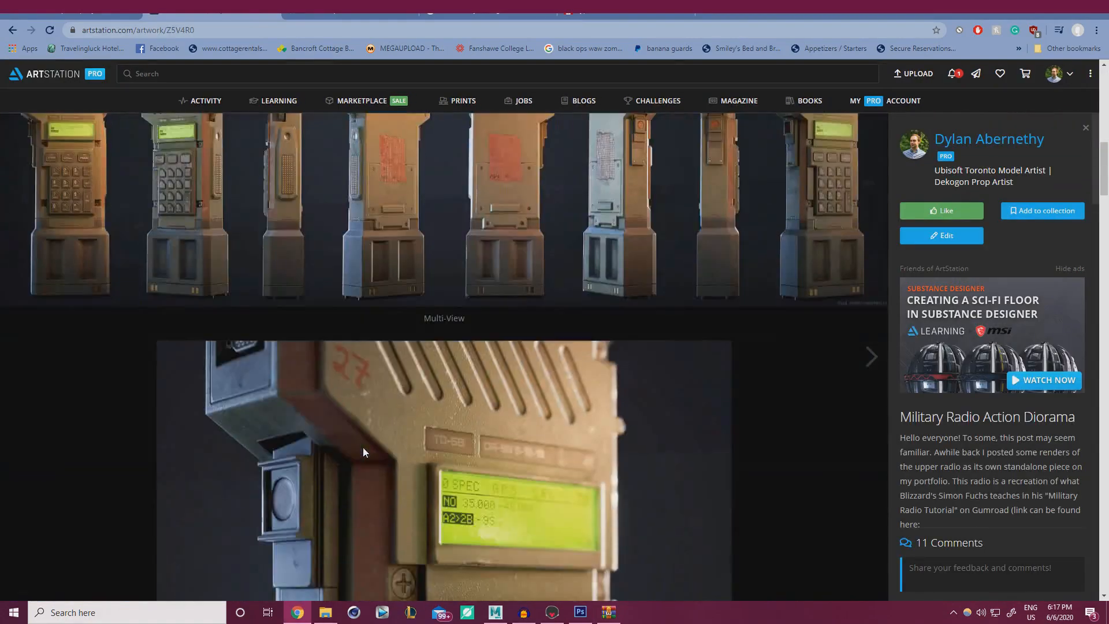
scroll(363, 447, "up", 4)
scroll(550, 397, "down", 8)
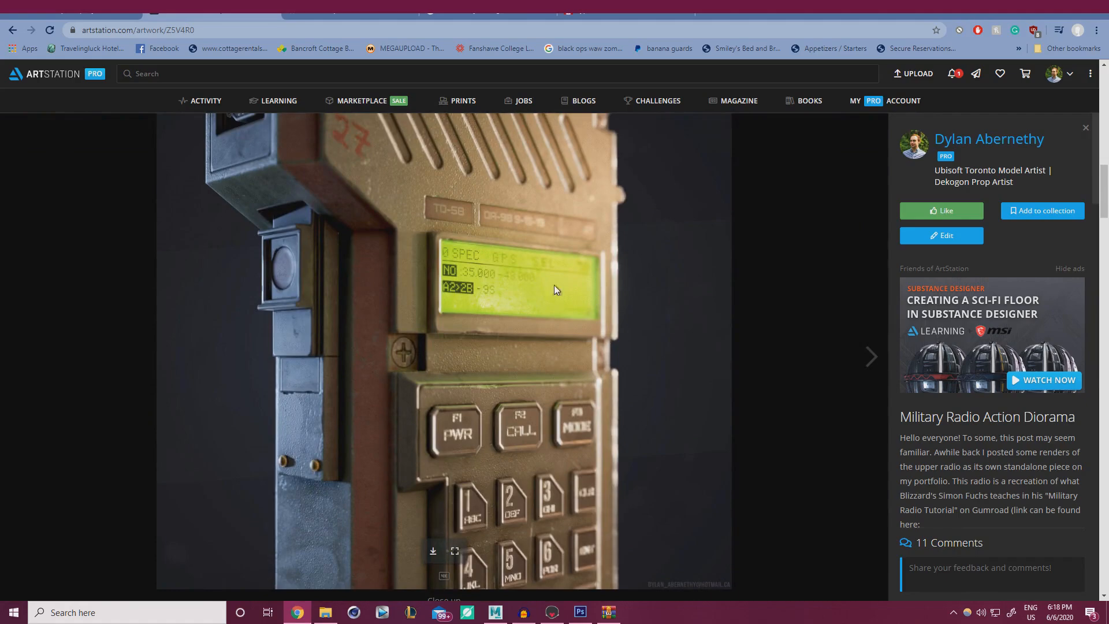
scroll(528, 344, "down", 10)
scroll(522, 347, "down", 15)
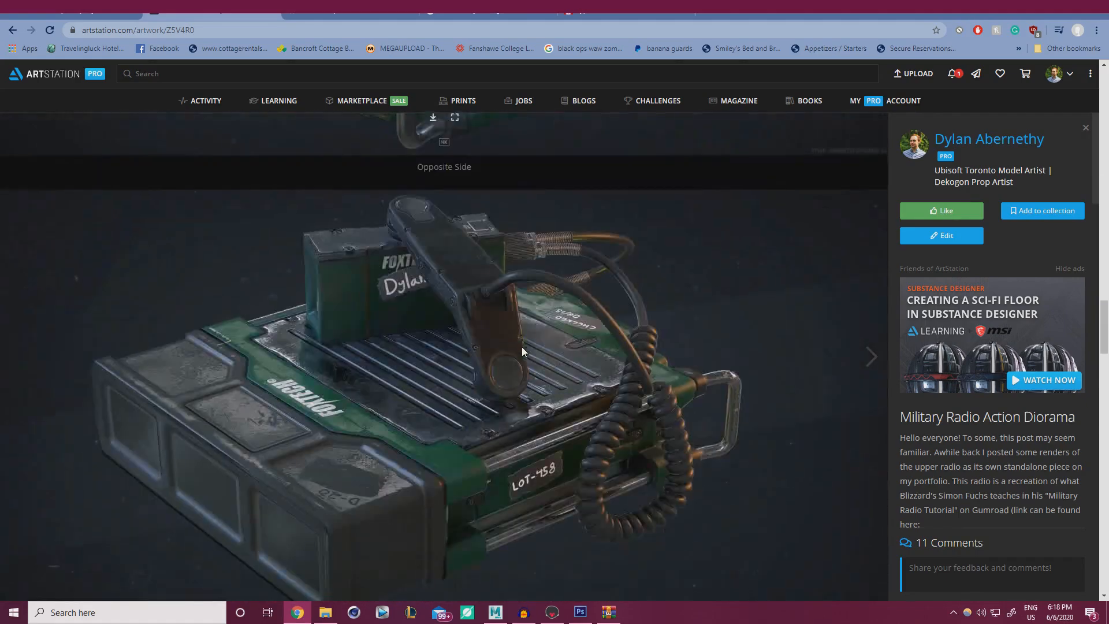
scroll(522, 349, "up", 7)
scroll(521, 350, "up", 3)
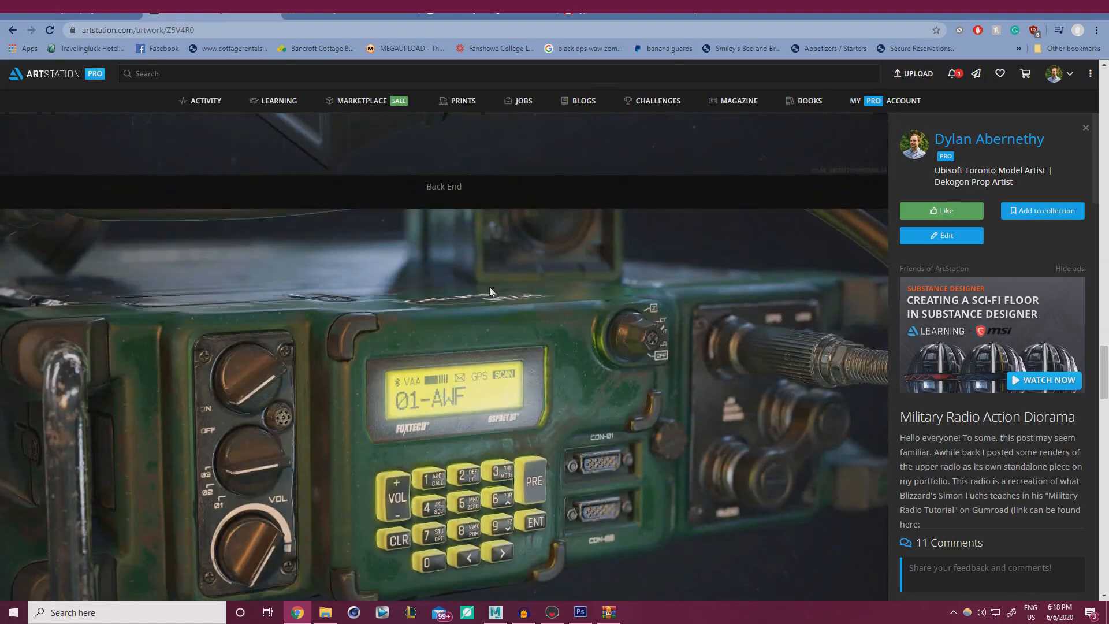
scroll(535, 387, "down", 3)
scroll(441, 335, "up", 1)
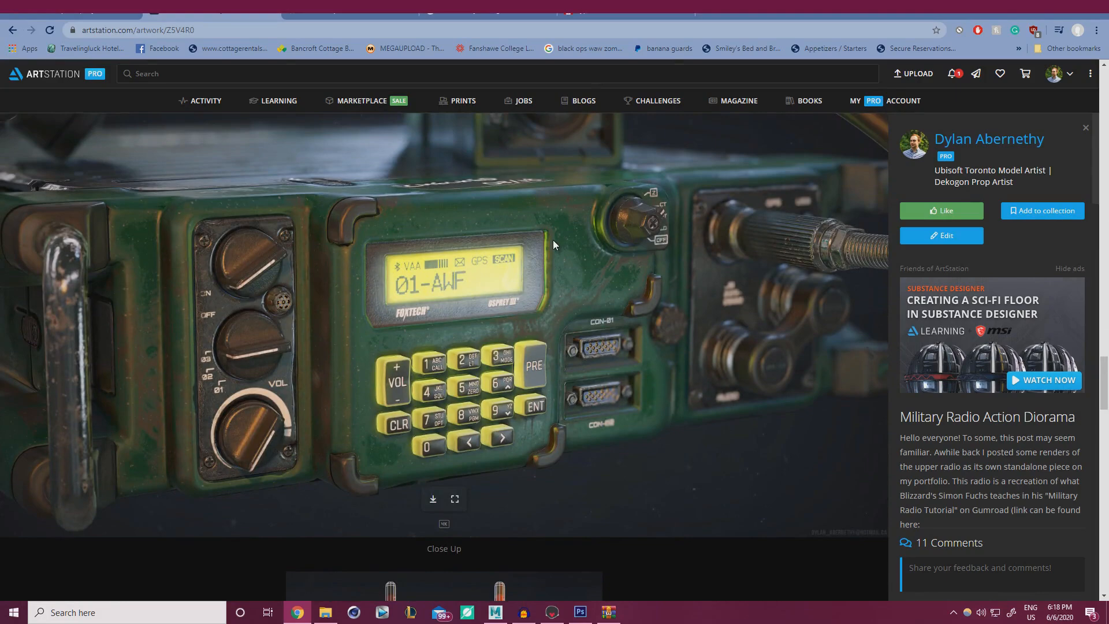
scroll(553, 241, "down", 8)
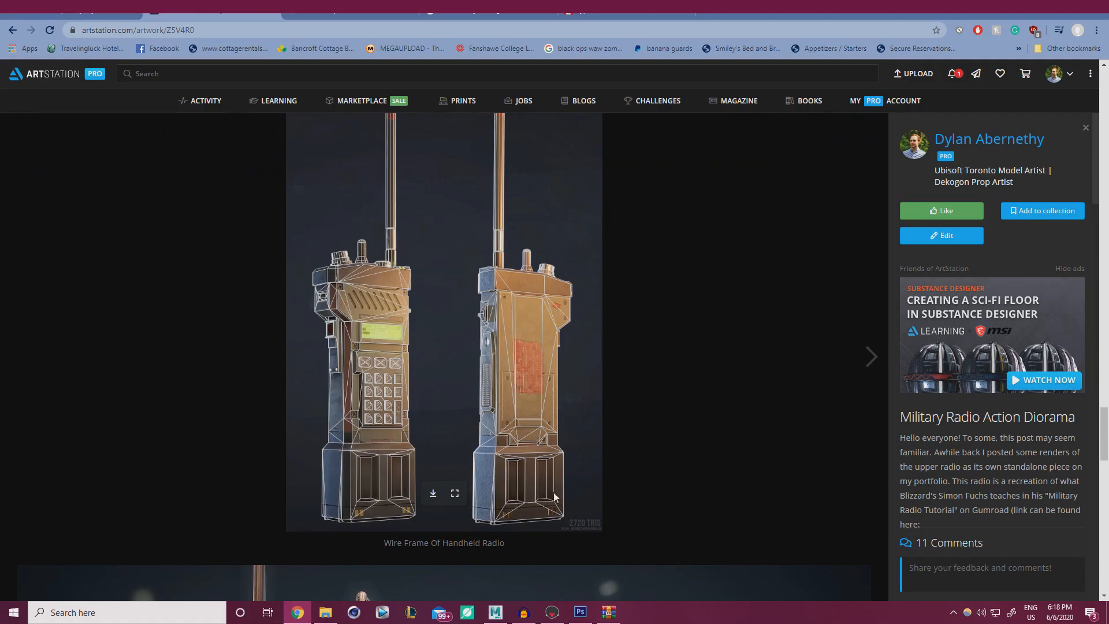
scroll(580, 536, "down", 15)
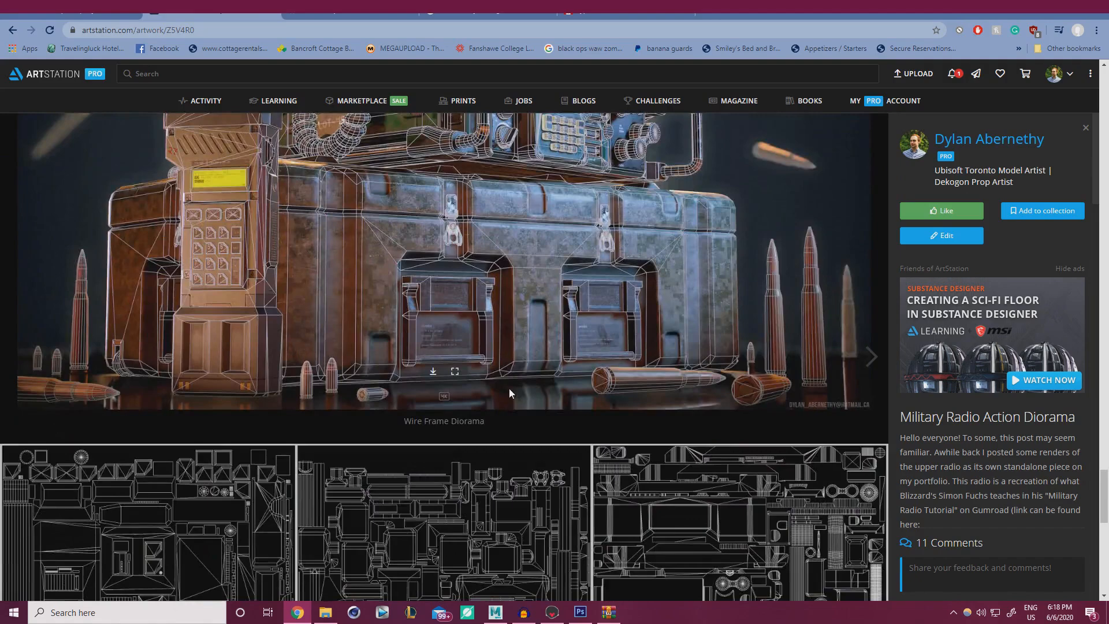
scroll(508, 390, "down", 5)
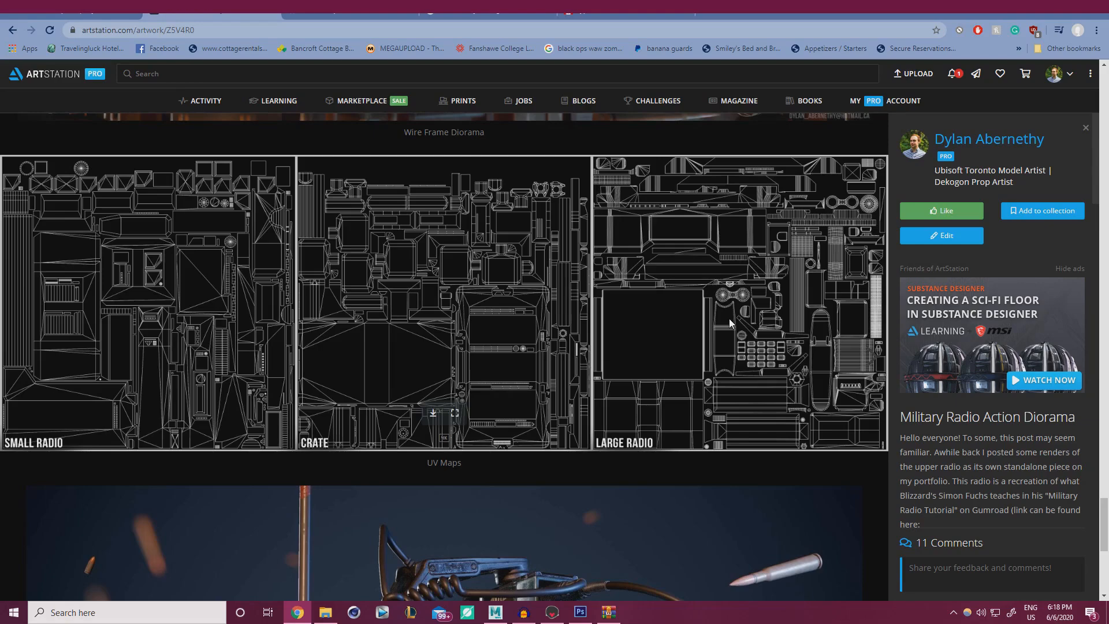
scroll(601, 405, "down", 5)
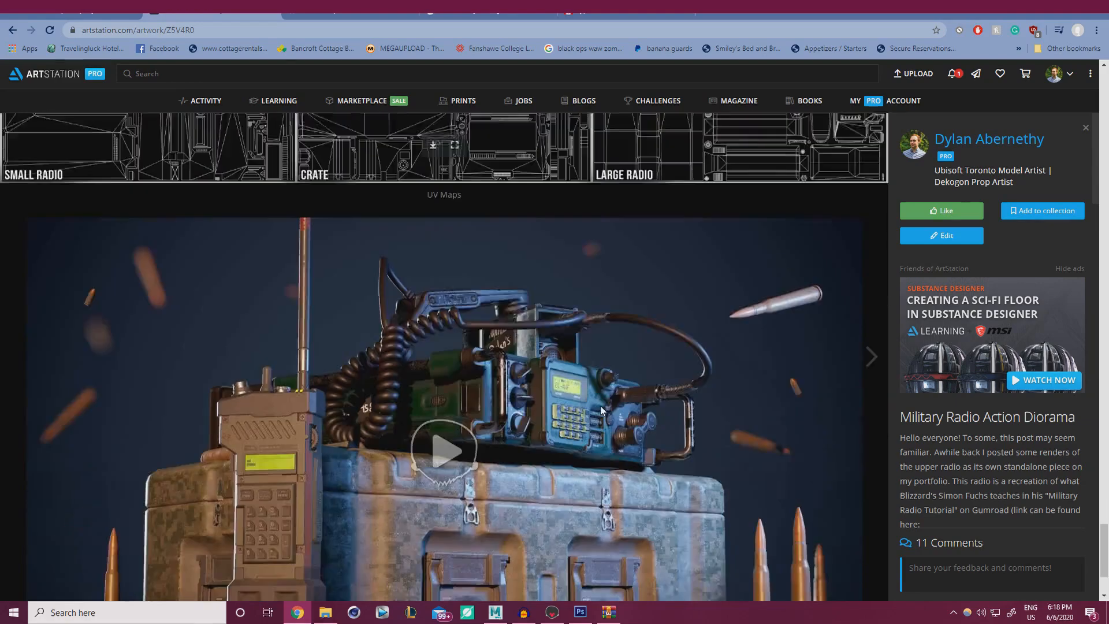
scroll(600, 405, "down", 3)
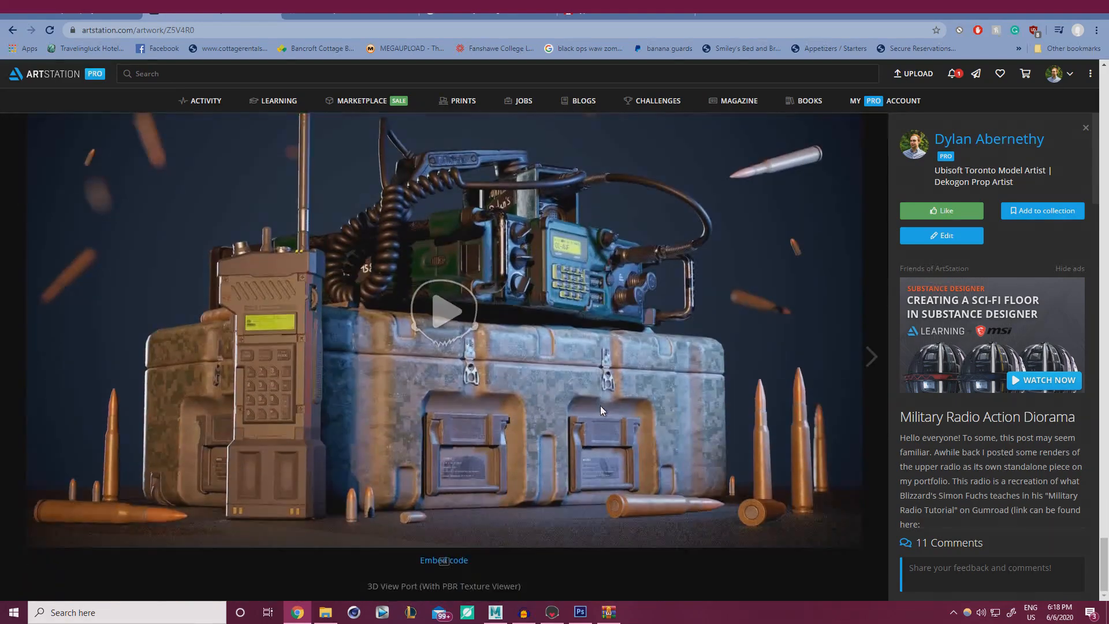
Load the radio diorama's 3D viewer and orbit it, then bring Marmoset Toolbag to the front.
left_click(433, 307)
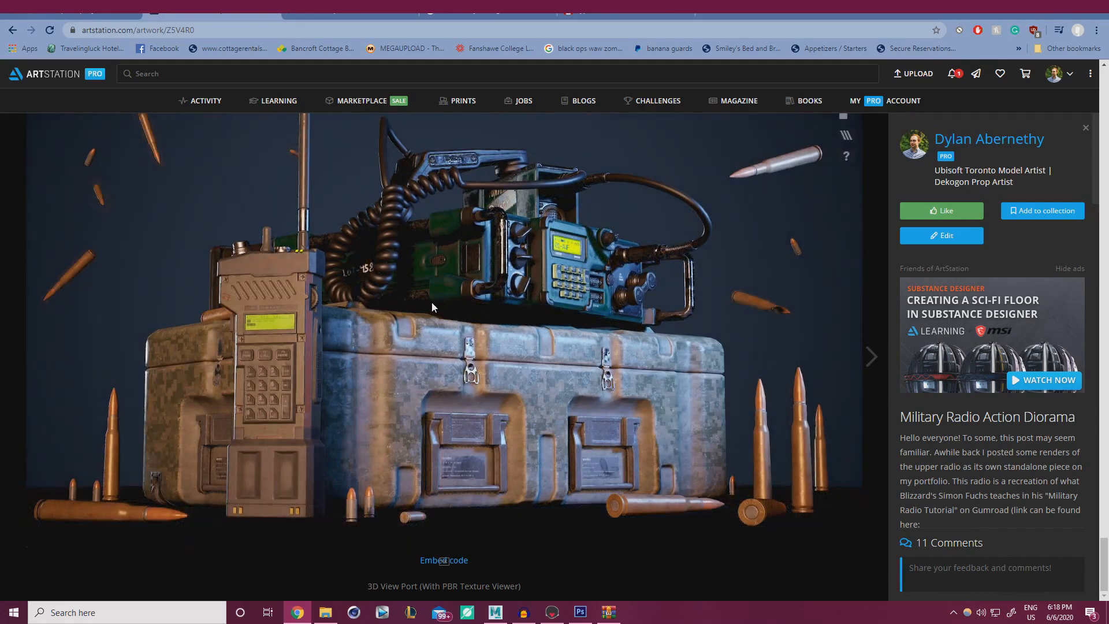
left_click_drag(337, 363, 679, 322)
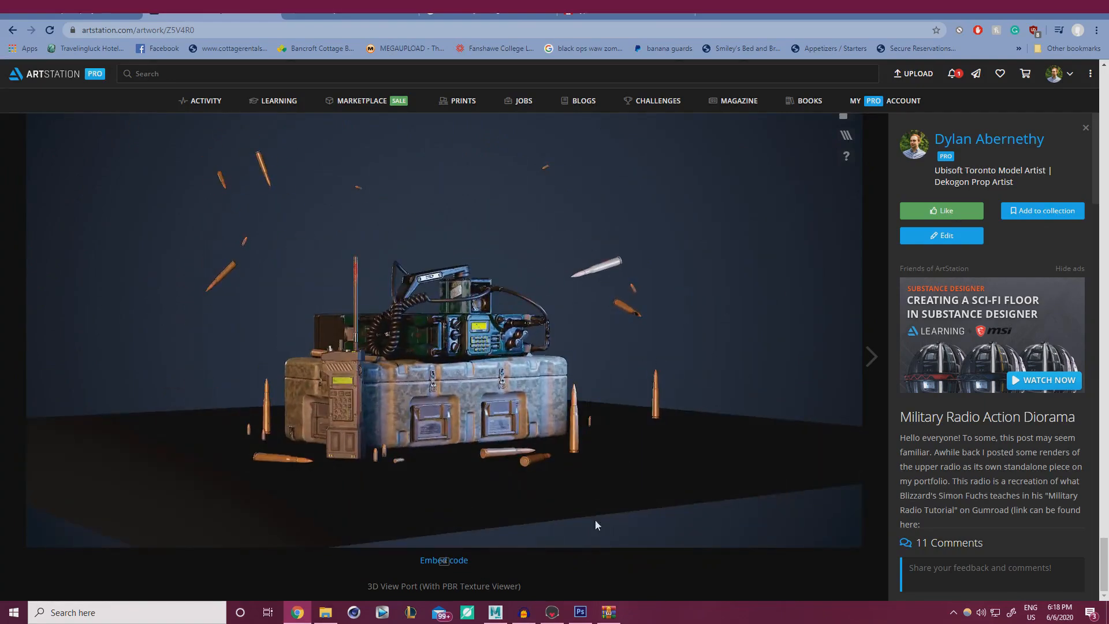
left_click(555, 613)
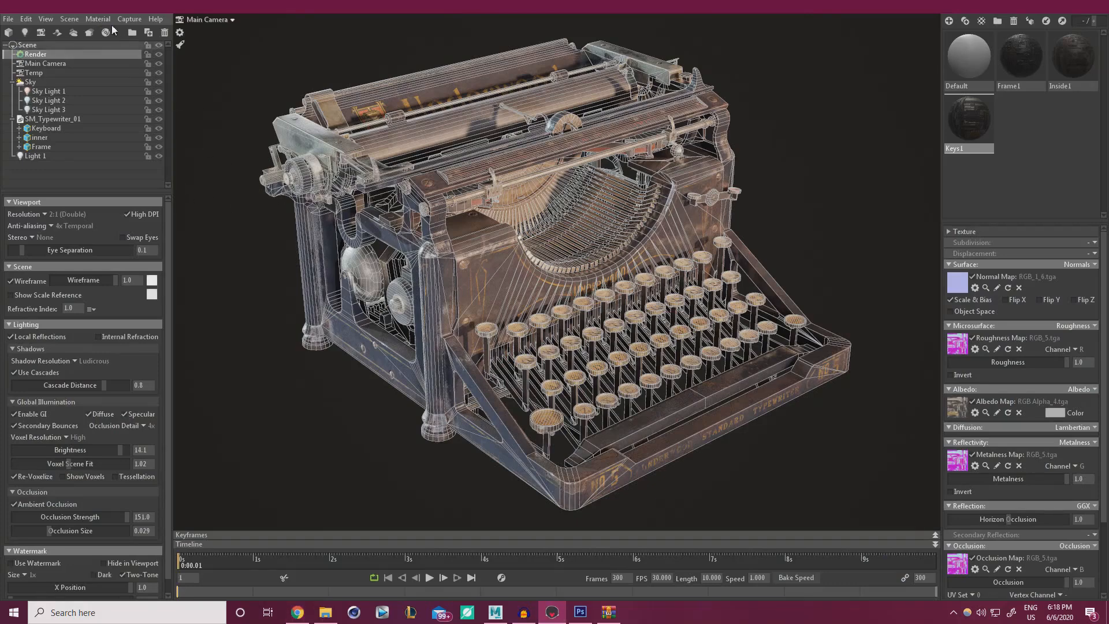
Bring up File > Export > Marmoset Viewer settings for the typewriter scene, then return to ArtStation.
left_click(11, 20)
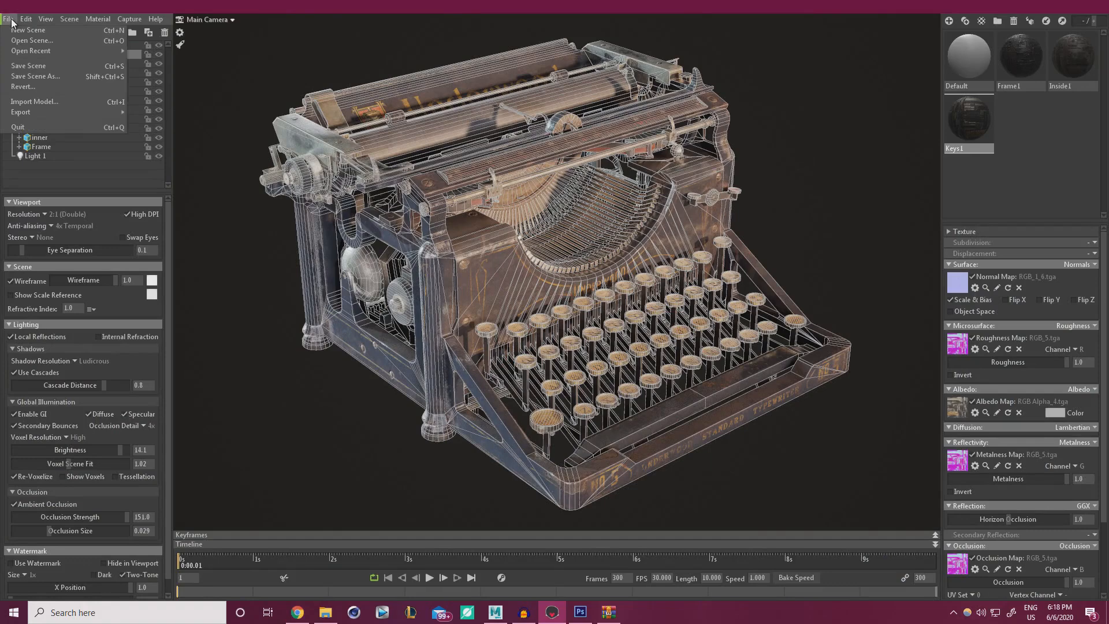
mouse_move(96, 110)
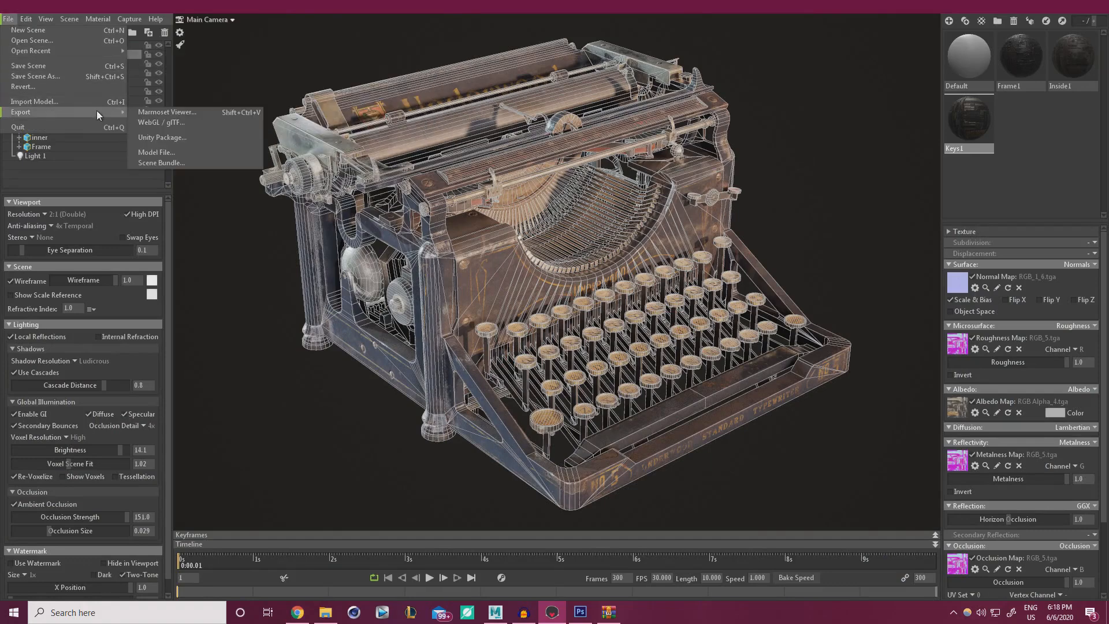
left_click(171, 113)
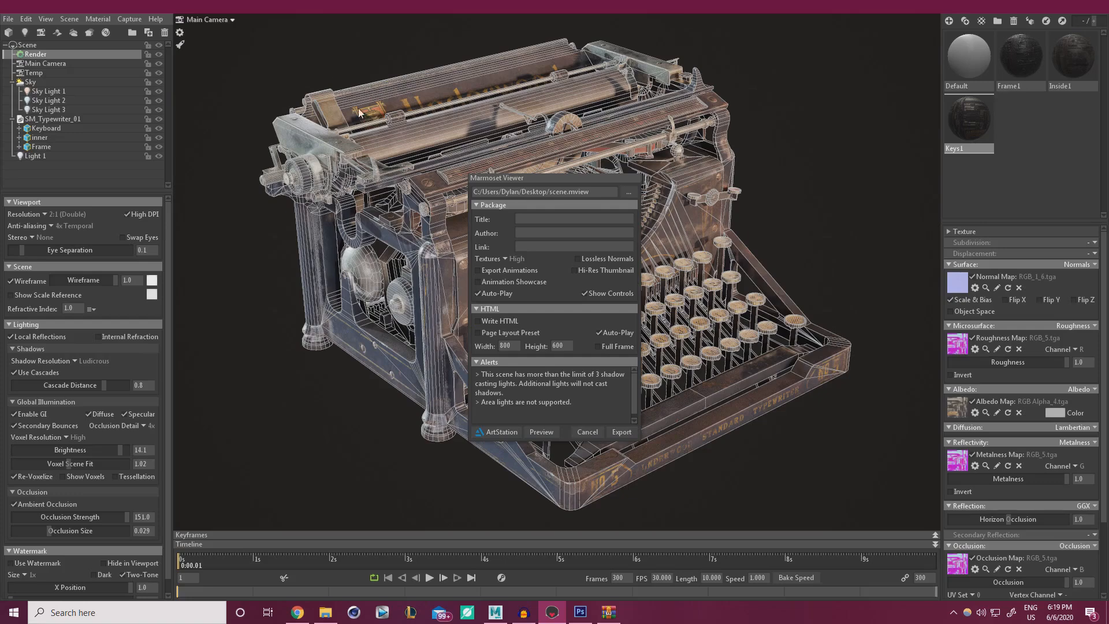
left_click(297, 612)
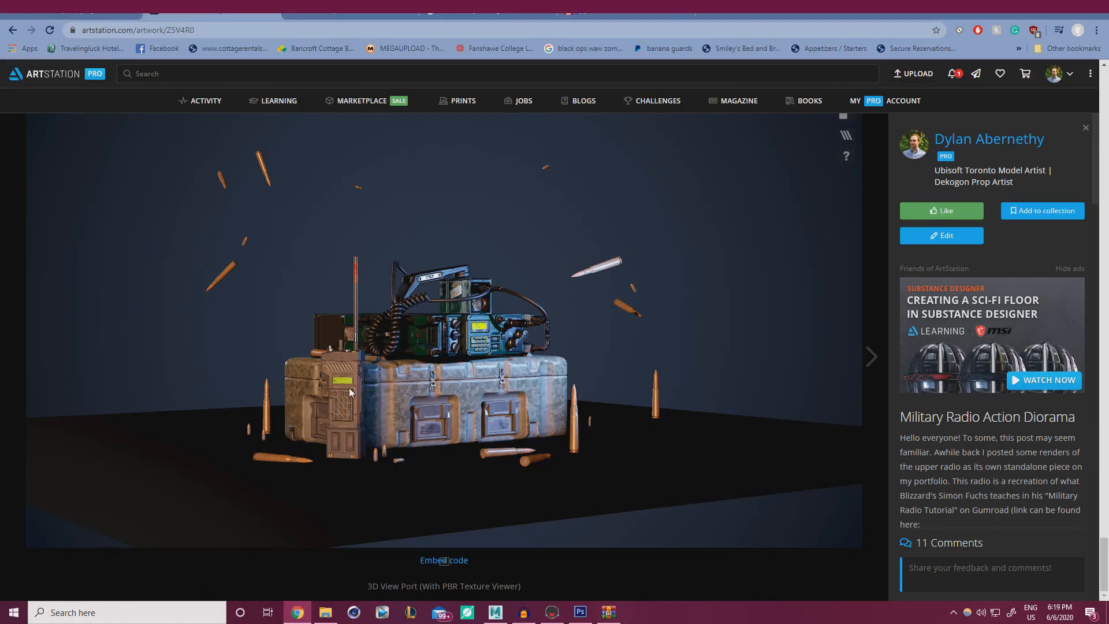
Scroll back up to the hero render of the radios on the ammo crate.
scroll(878, 279, "up", 8)
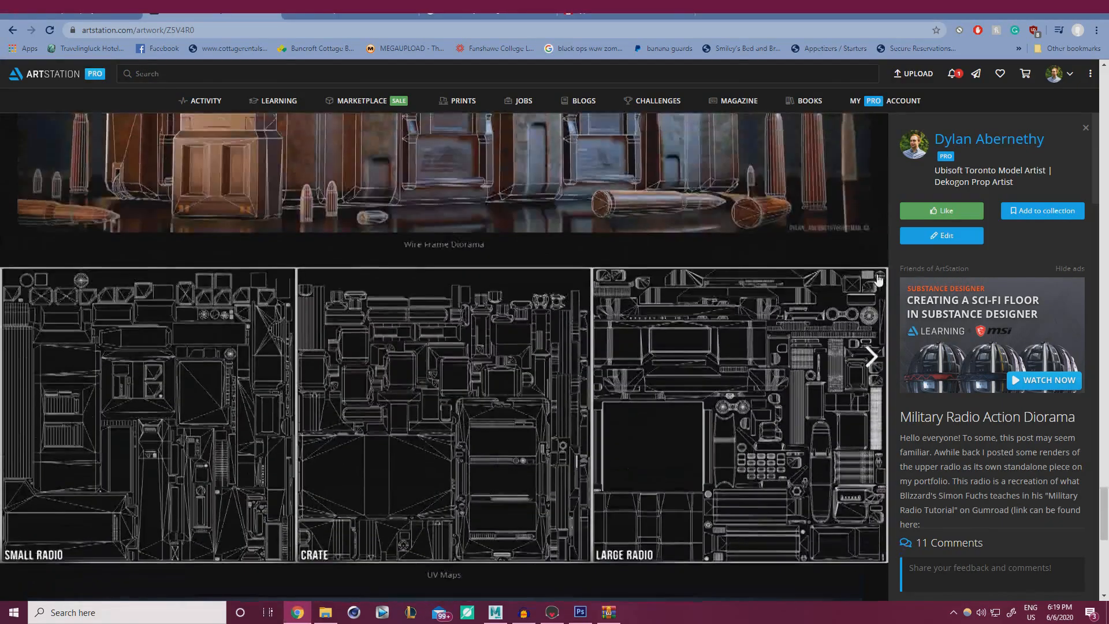
scroll(878, 280, "up", 20)
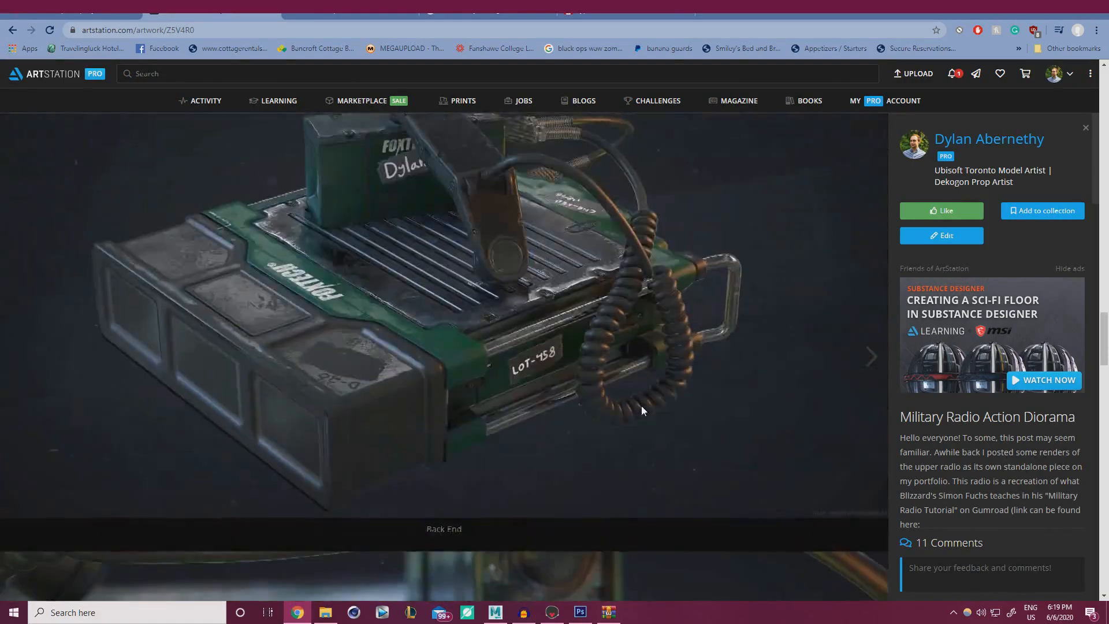
scroll(641, 405, "up", 20)
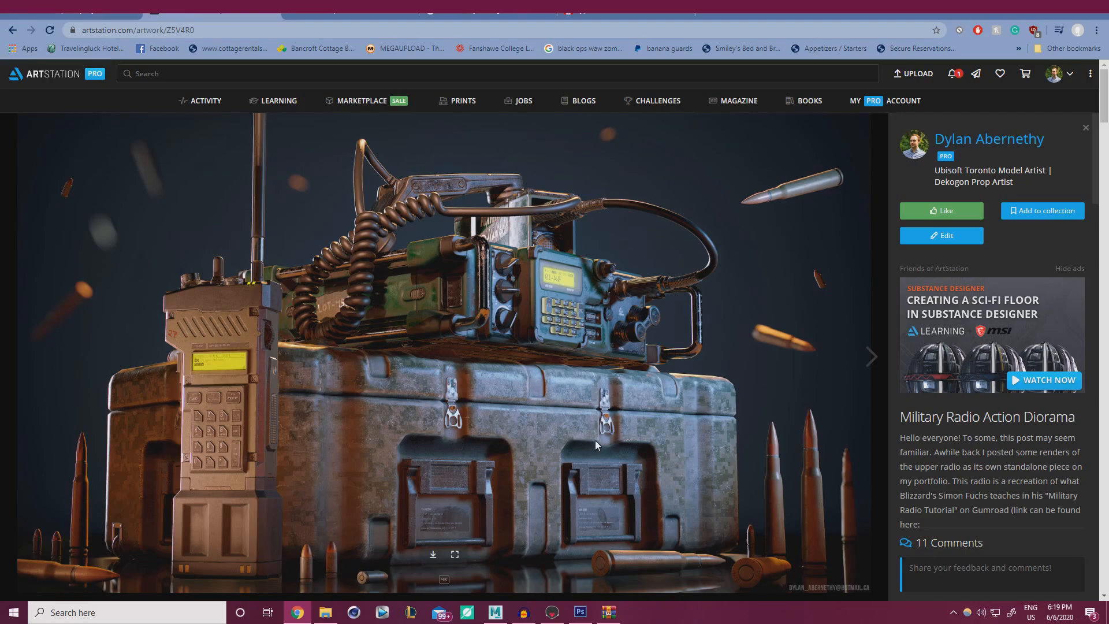
left_click_drag(1101, 109, 1066, 584)
left_click_drag(479, 416, 457, 268)
scroll(413, 403, "up", 3)
left_click(846, 142)
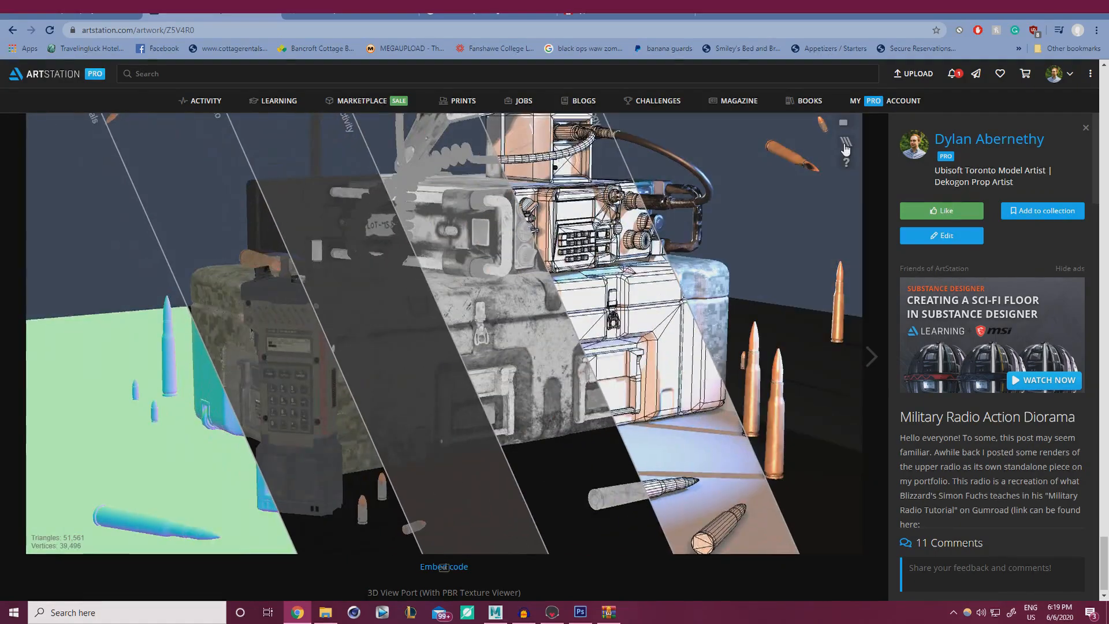
left_click(582, 299)
left_click_drag(565, 322, 820, 353)
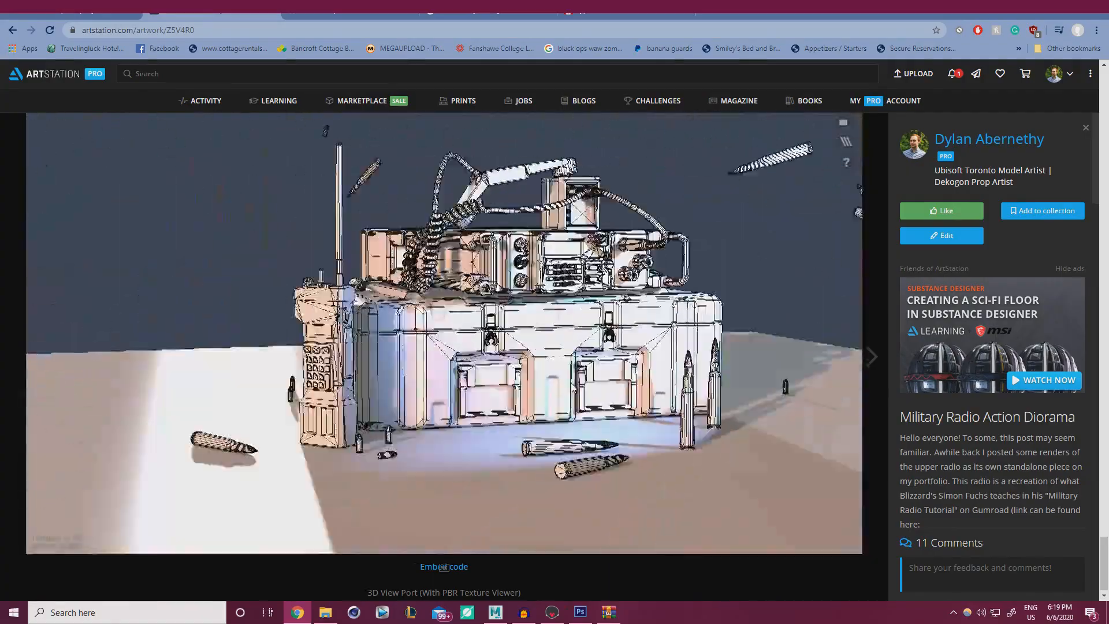
scroll(501, 352, "up", 2)
left_click_drag(502, 350, 424, 350)
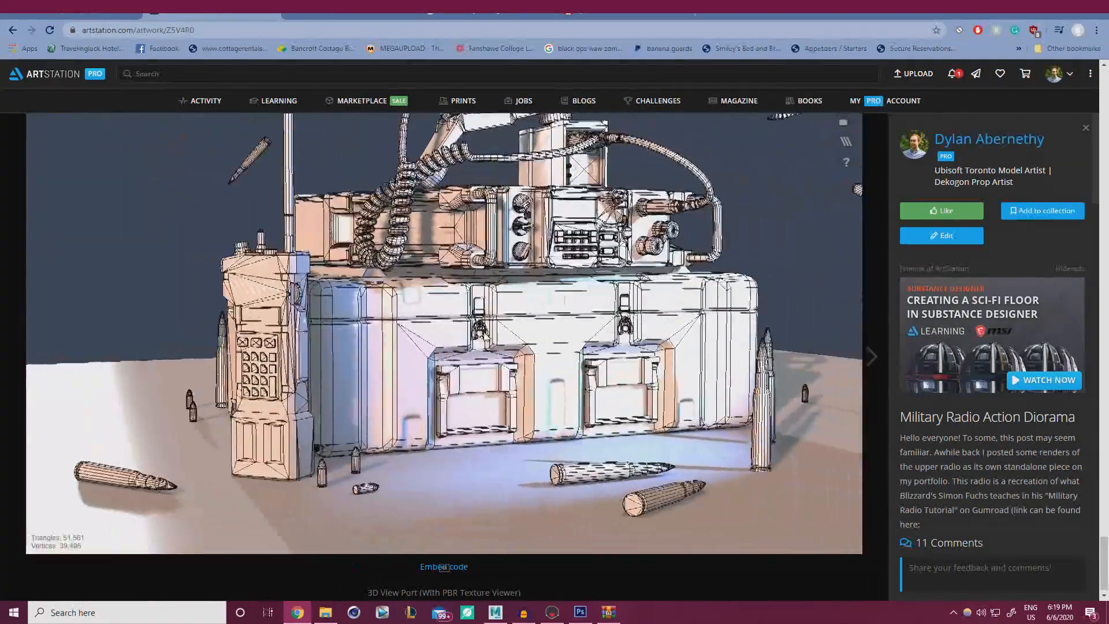
left_click(845, 141)
left_click(473, 285)
left_click_drag(501, 279, 865, 156)
left_click(846, 141)
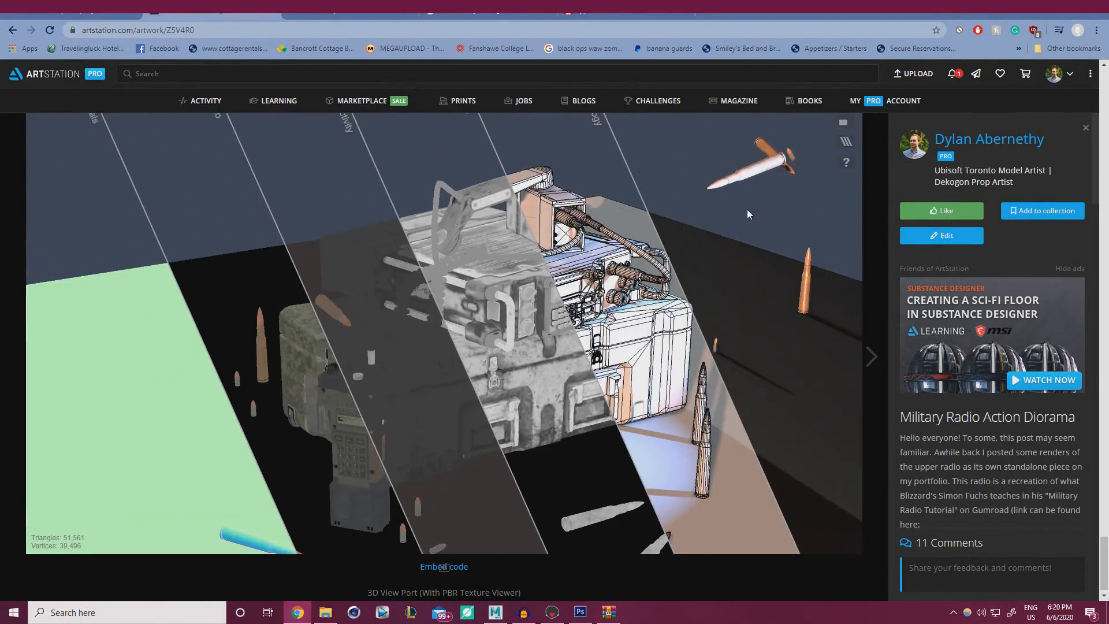
left_click(846, 141)
scroll(439, 347, "down", 3)
left_click_drag(439, 348, 466, 321)
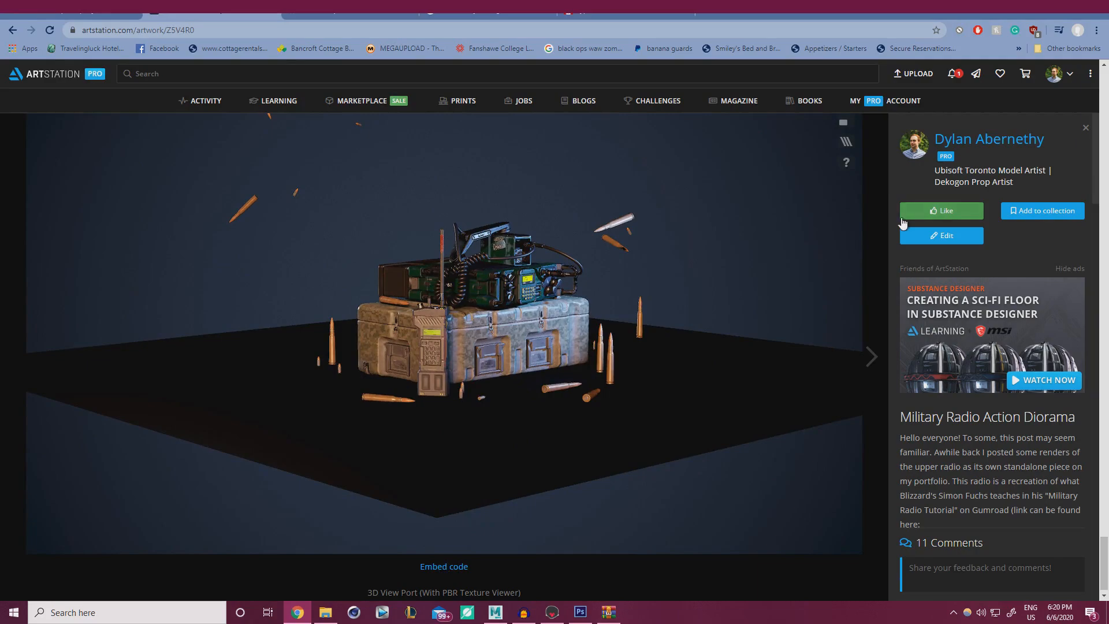
scroll(869, 207, "up", 4)
scroll(978, 260, "up", 3)
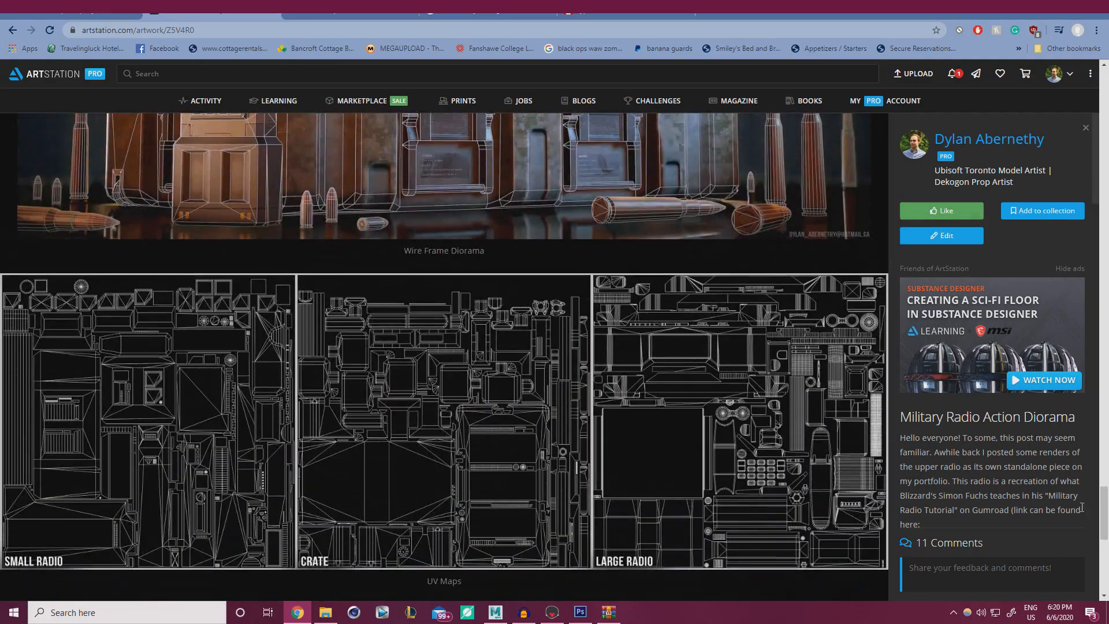
scroll(1063, 144, "up", 8)
scroll(1063, 145, "up", 8)
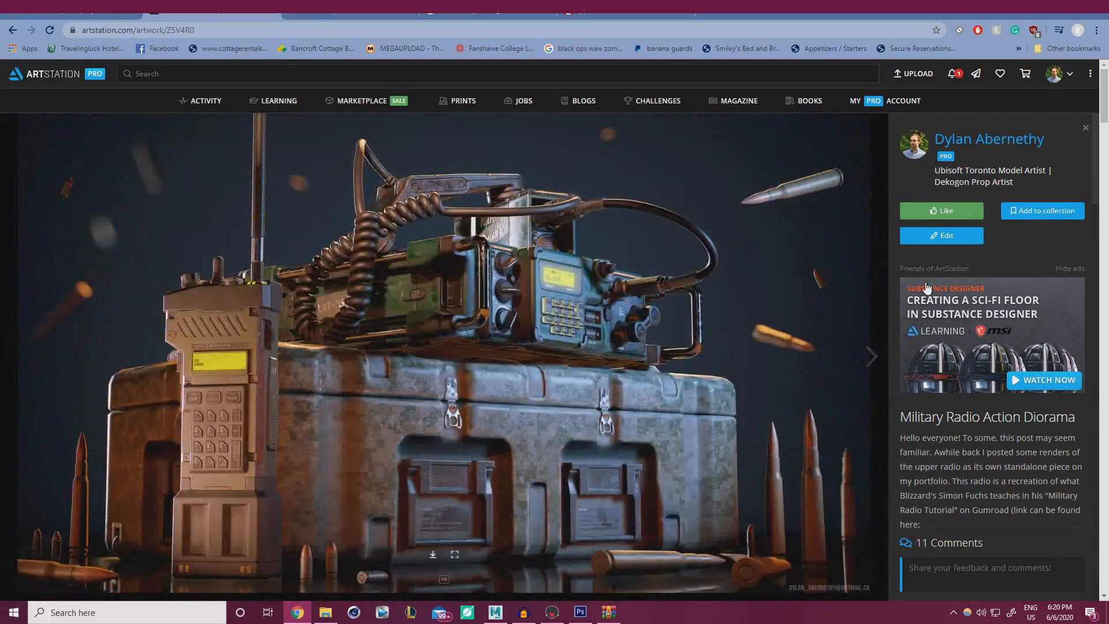
Dim Layer 6 to 15% opacity, lower Layer 6 copy's opacity too, and deselect the layers.
left_click(581, 616)
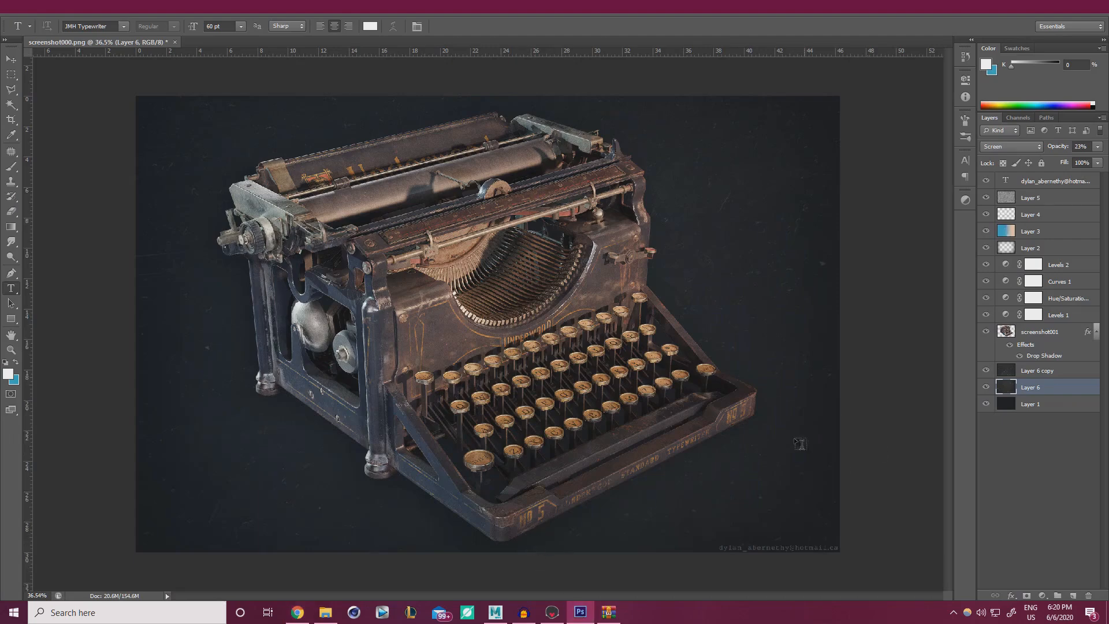
left_click(1098, 147)
left_click(1044, 404)
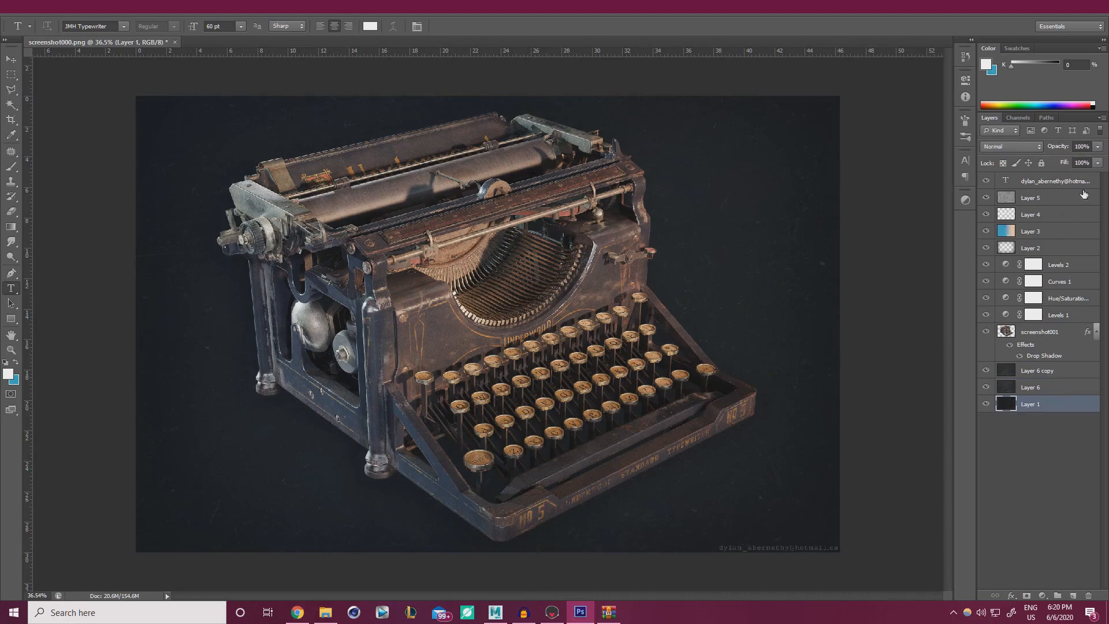
left_click(1052, 372)
left_click(1097, 148)
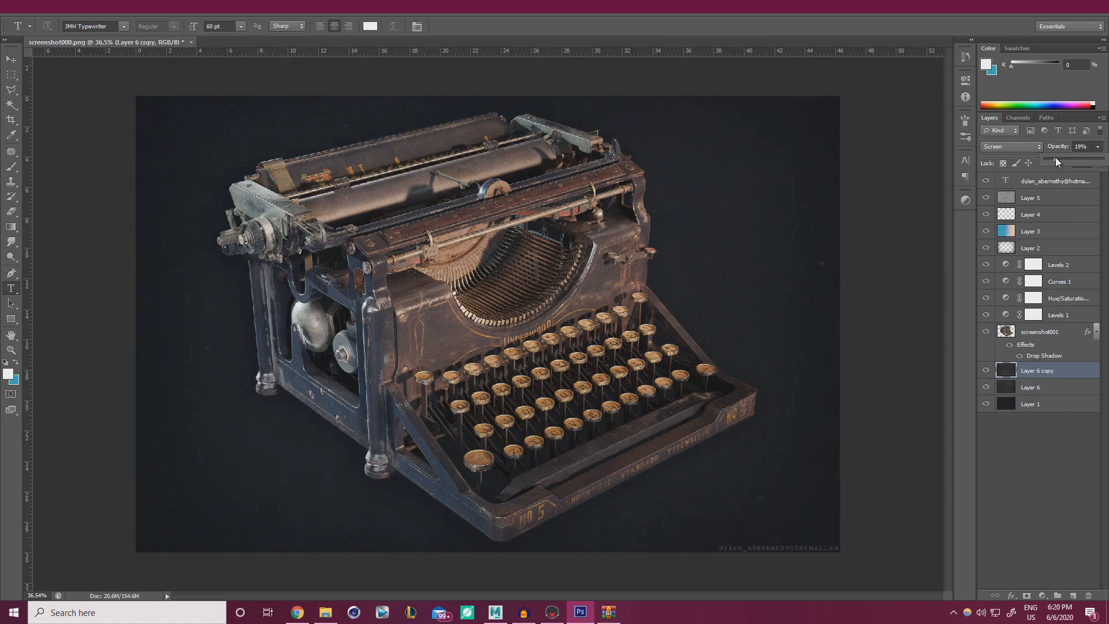
left_click(1062, 488)
left_click(1061, 488)
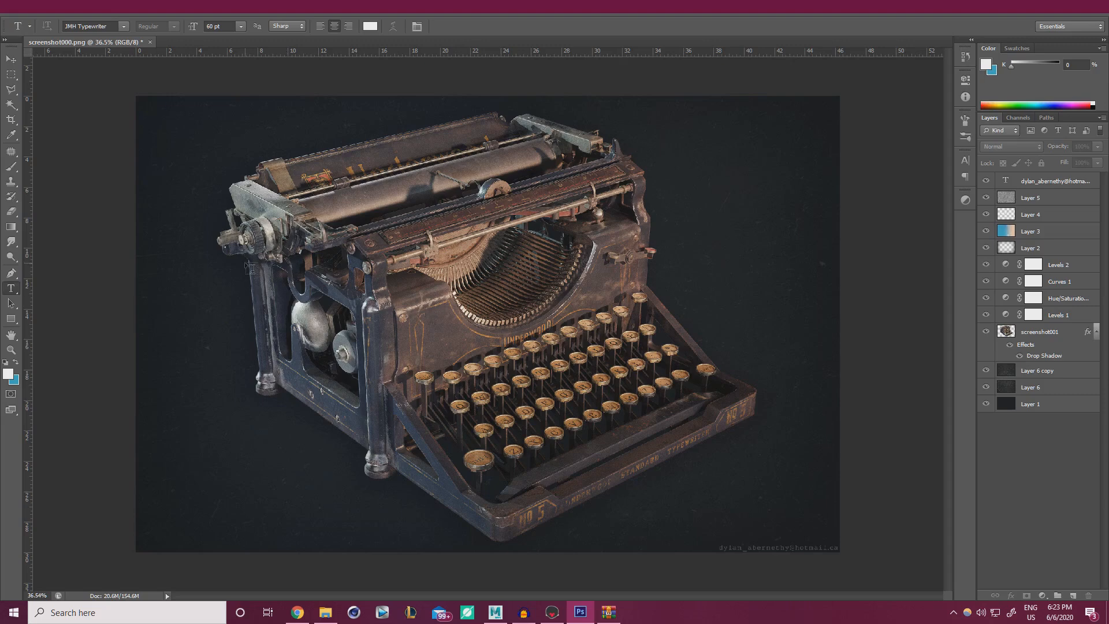
Raise Layer 6 copy's opacity from 16% to 29%.
left_click(1046, 371)
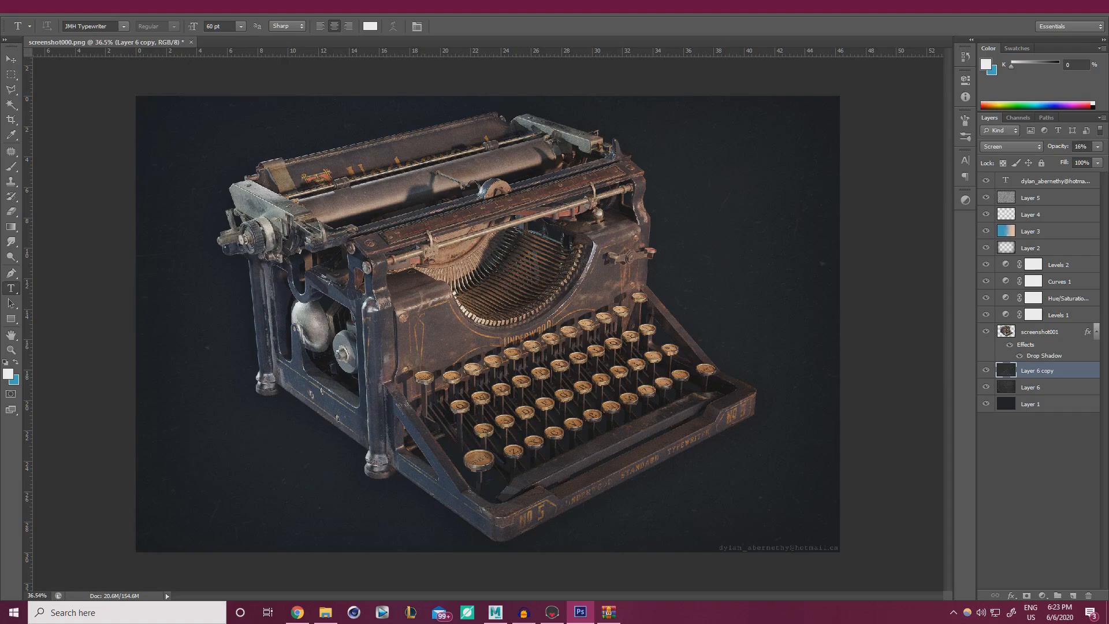
left_click(1098, 147)
left_click(671, 14)
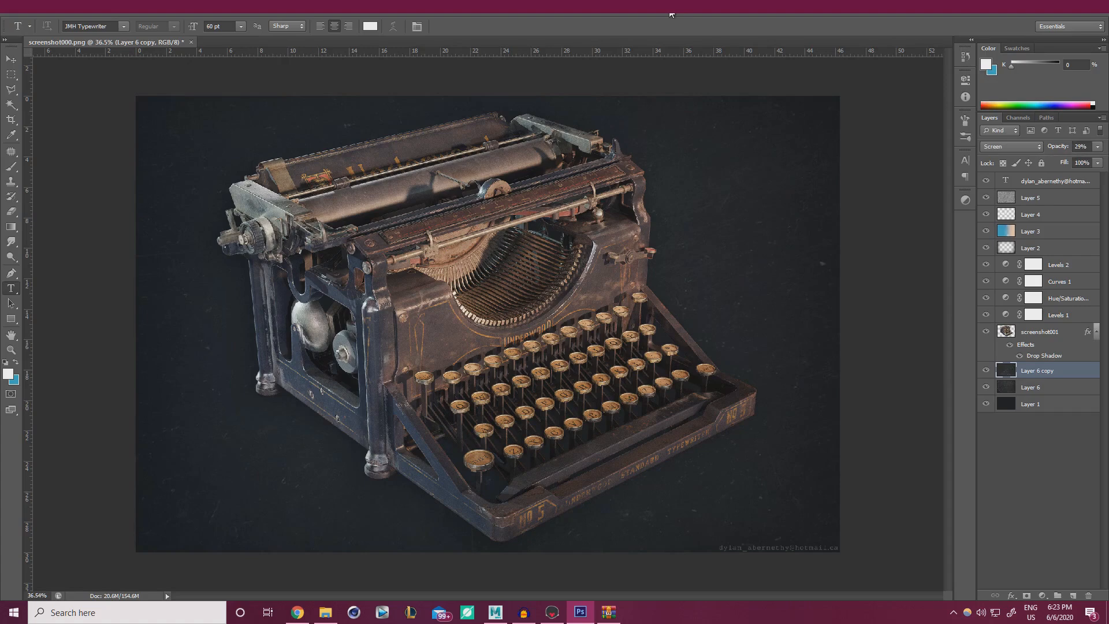